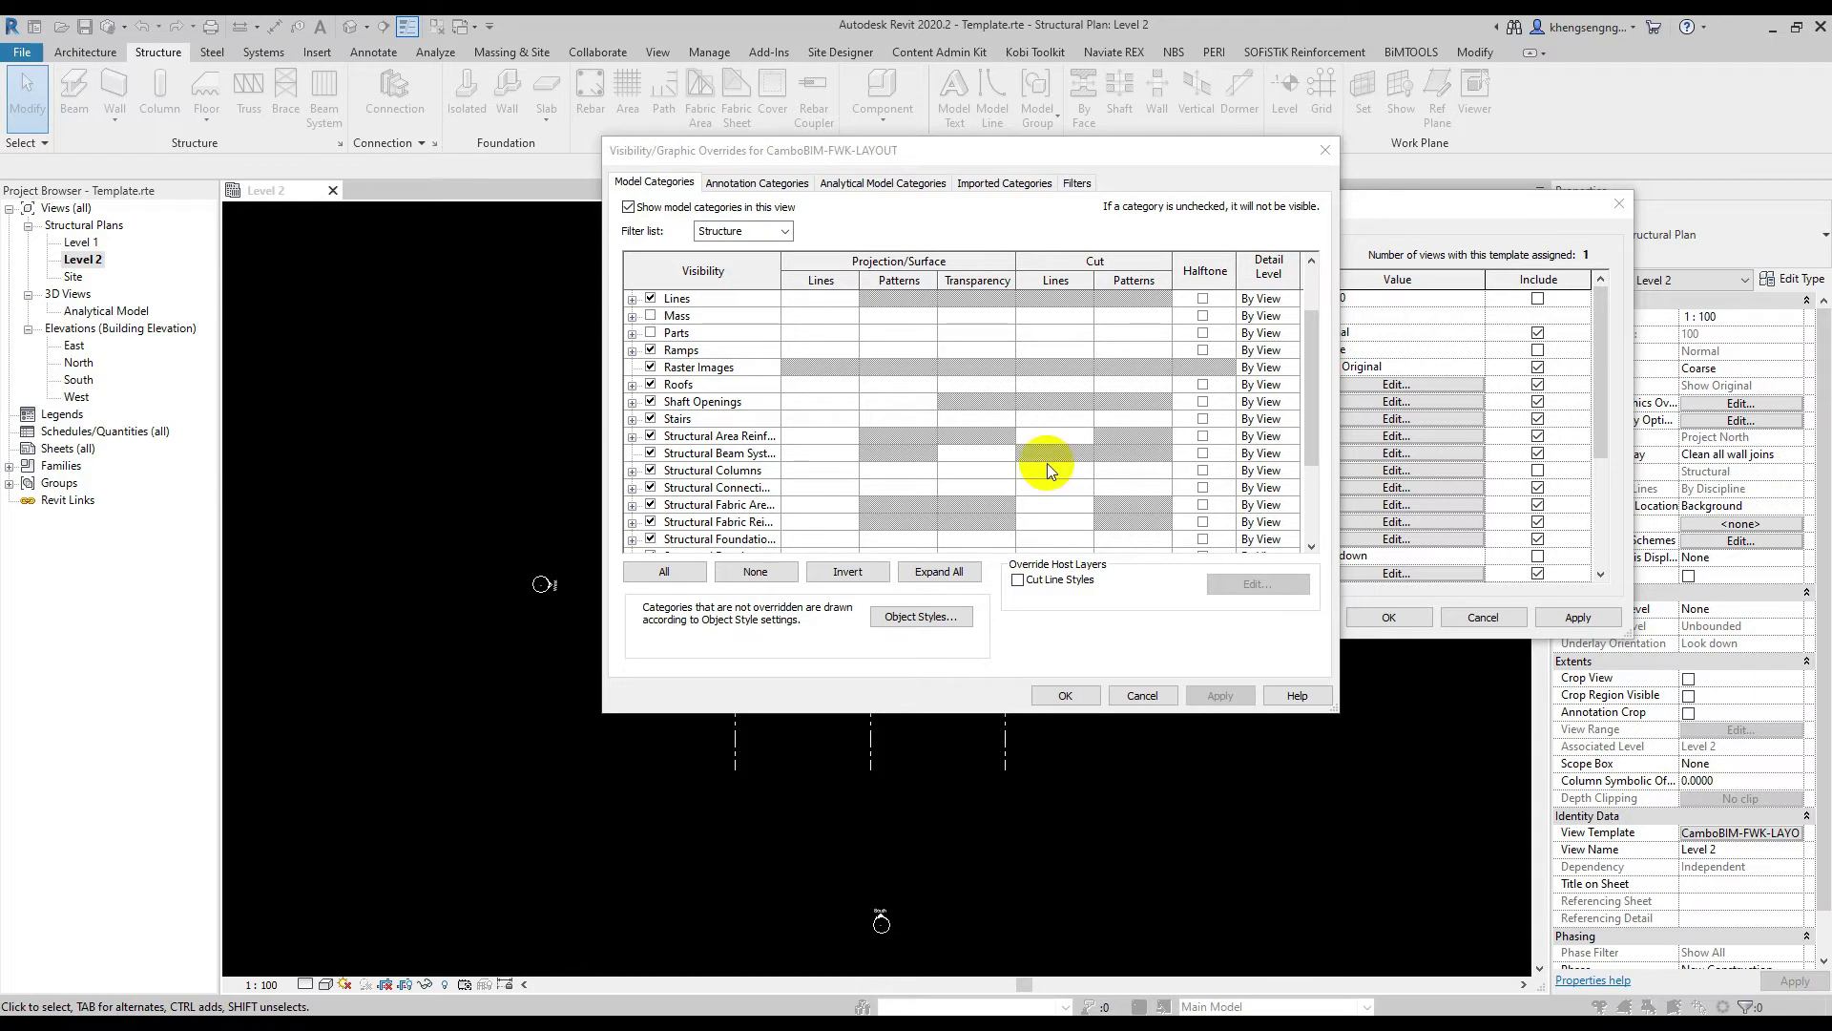
Expand Structural Columns in Model Categories and scroll through its subcategories
left_click(633, 469)
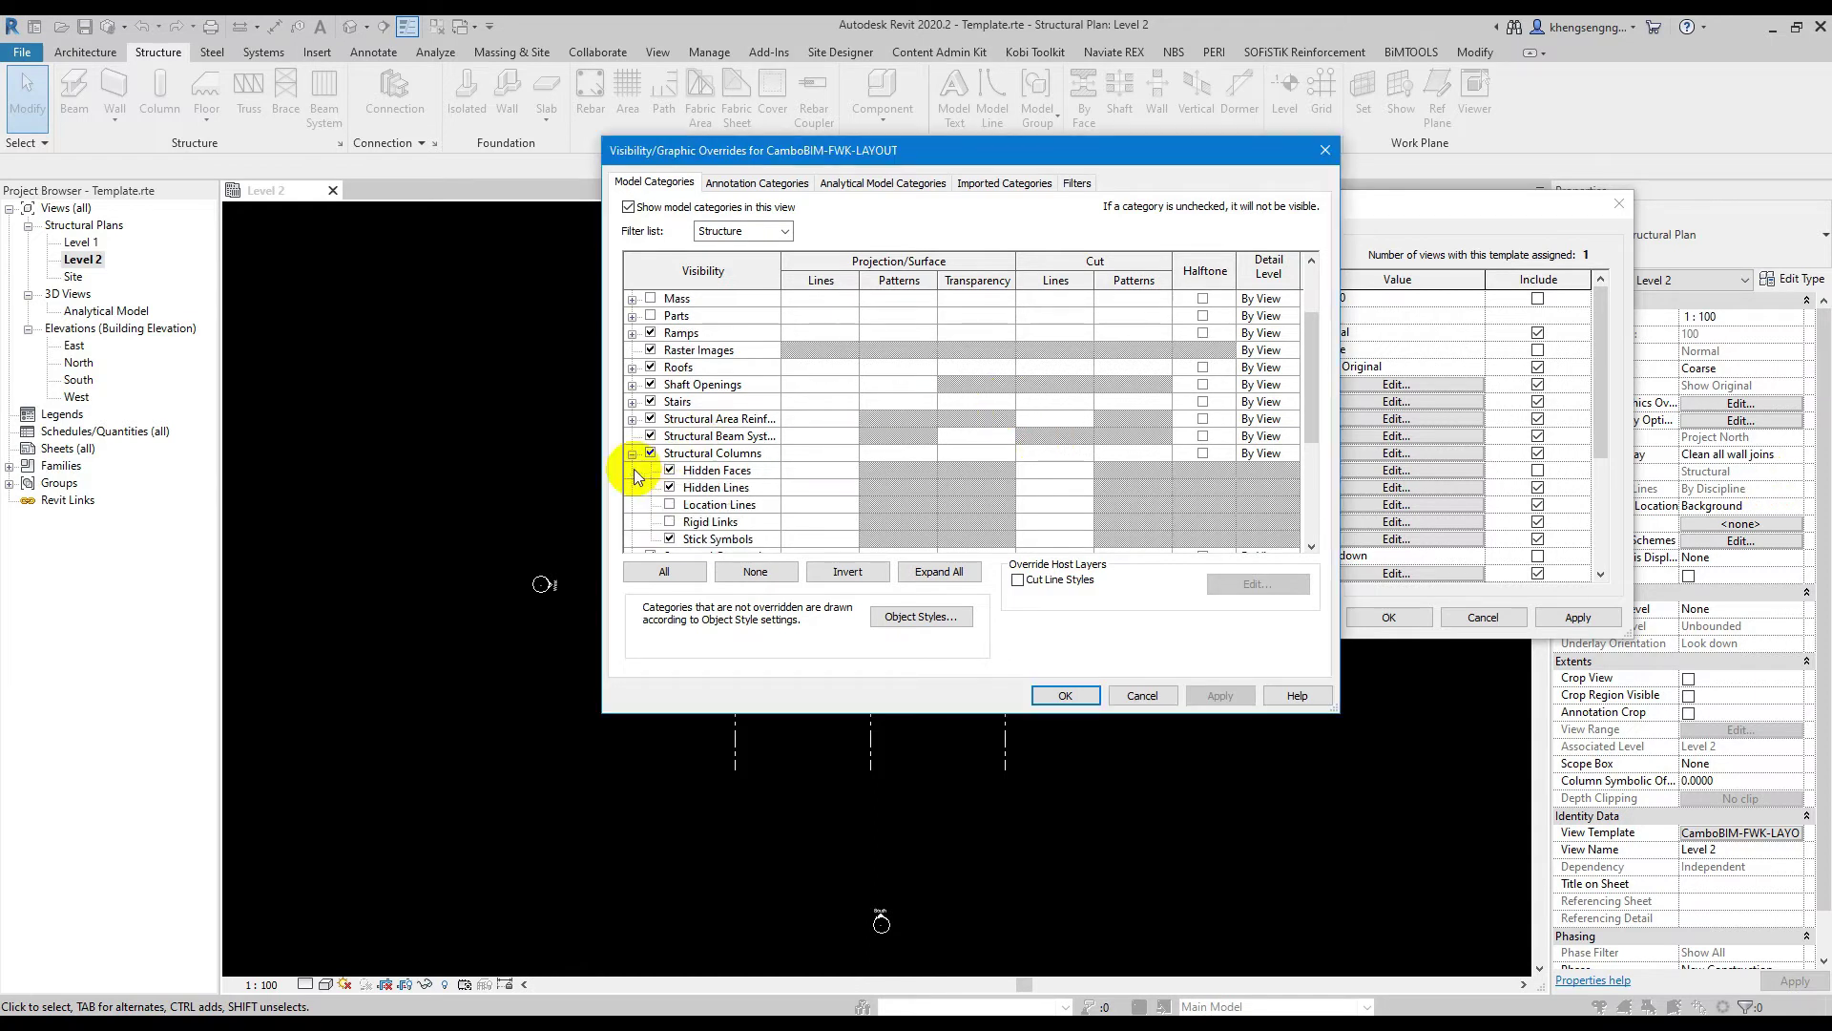
scroll(720, 467, "up", 1)
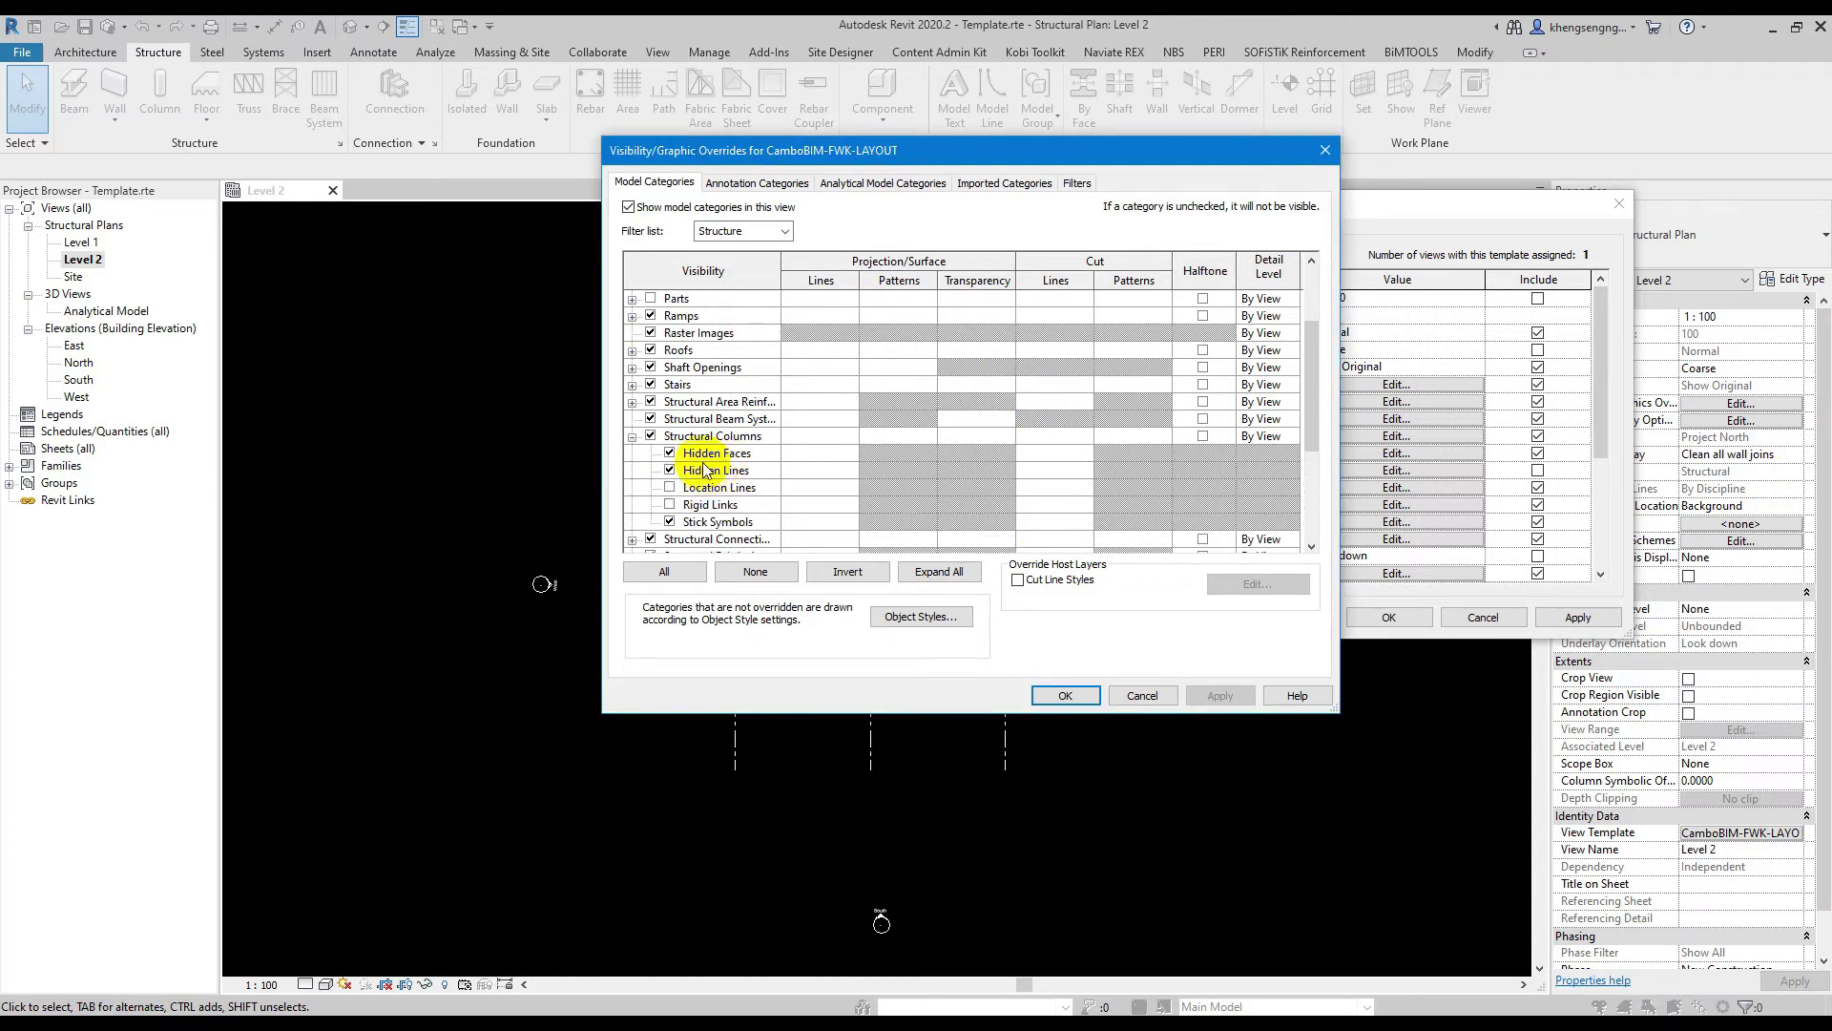
scroll(706, 467, "up", 2)
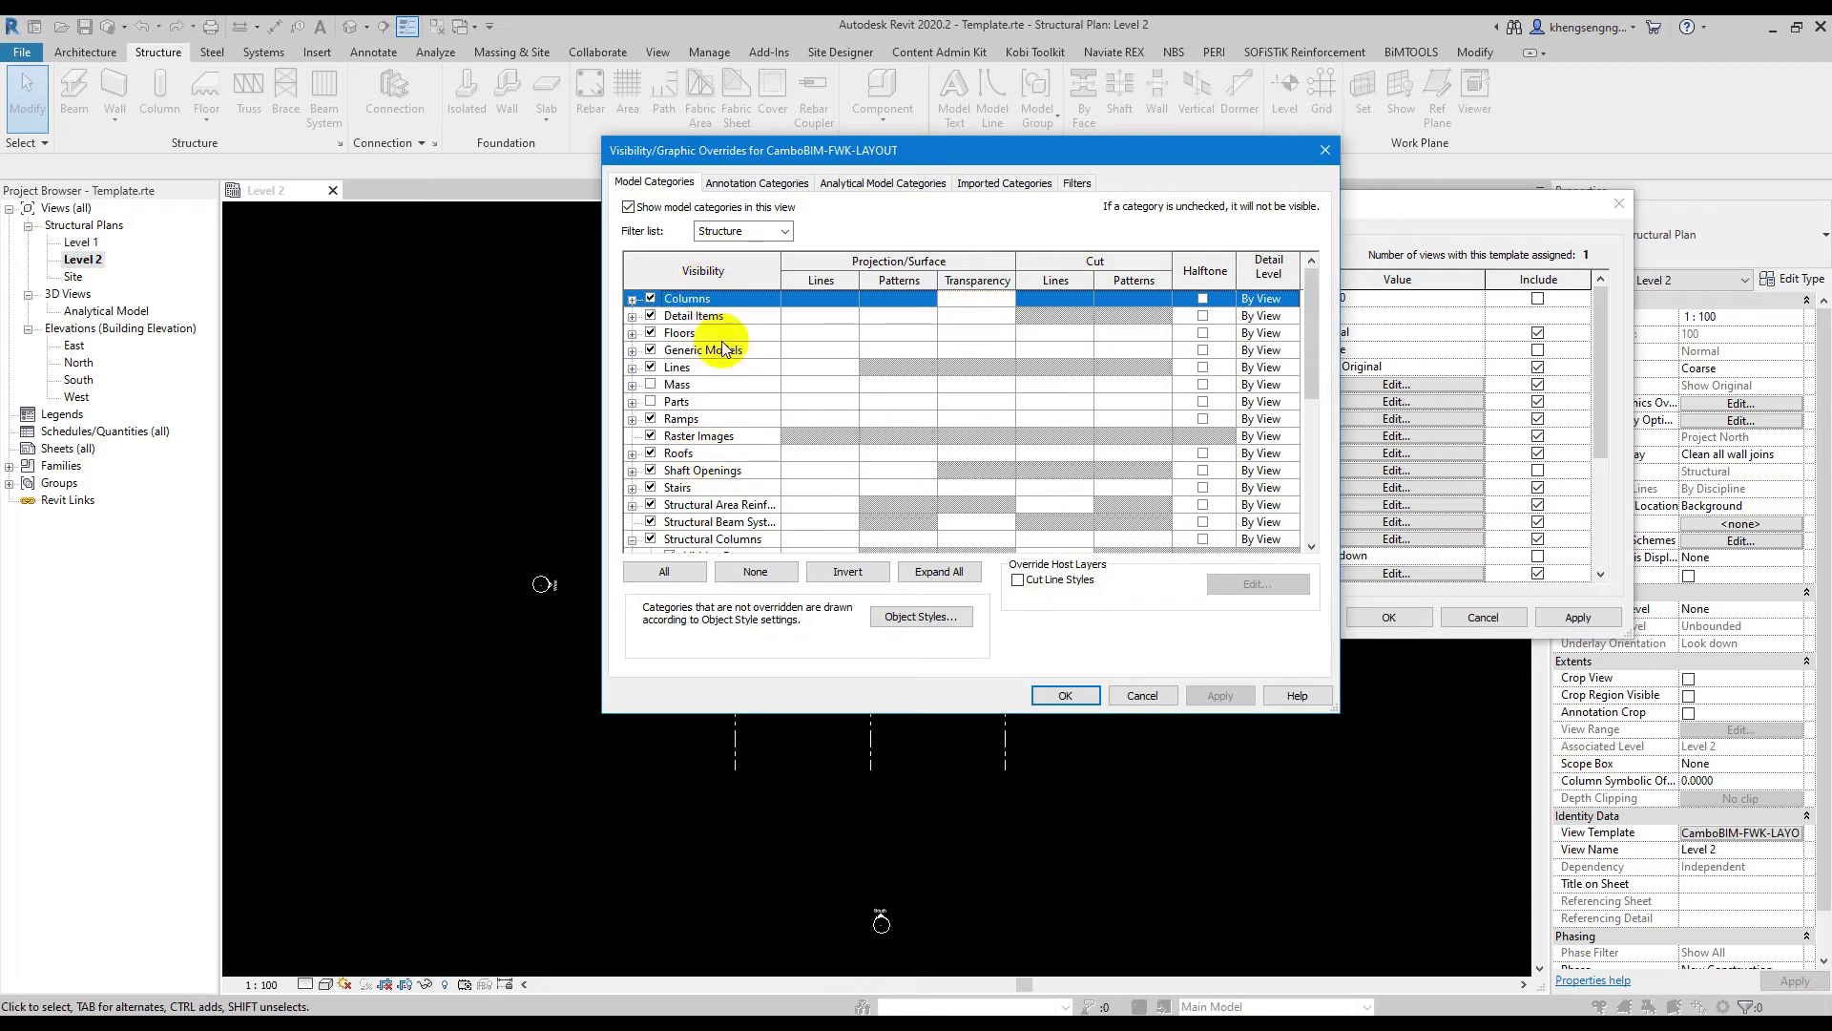
scroll(697, 421, "down", 1)
scroll(704, 423, "down", 1)
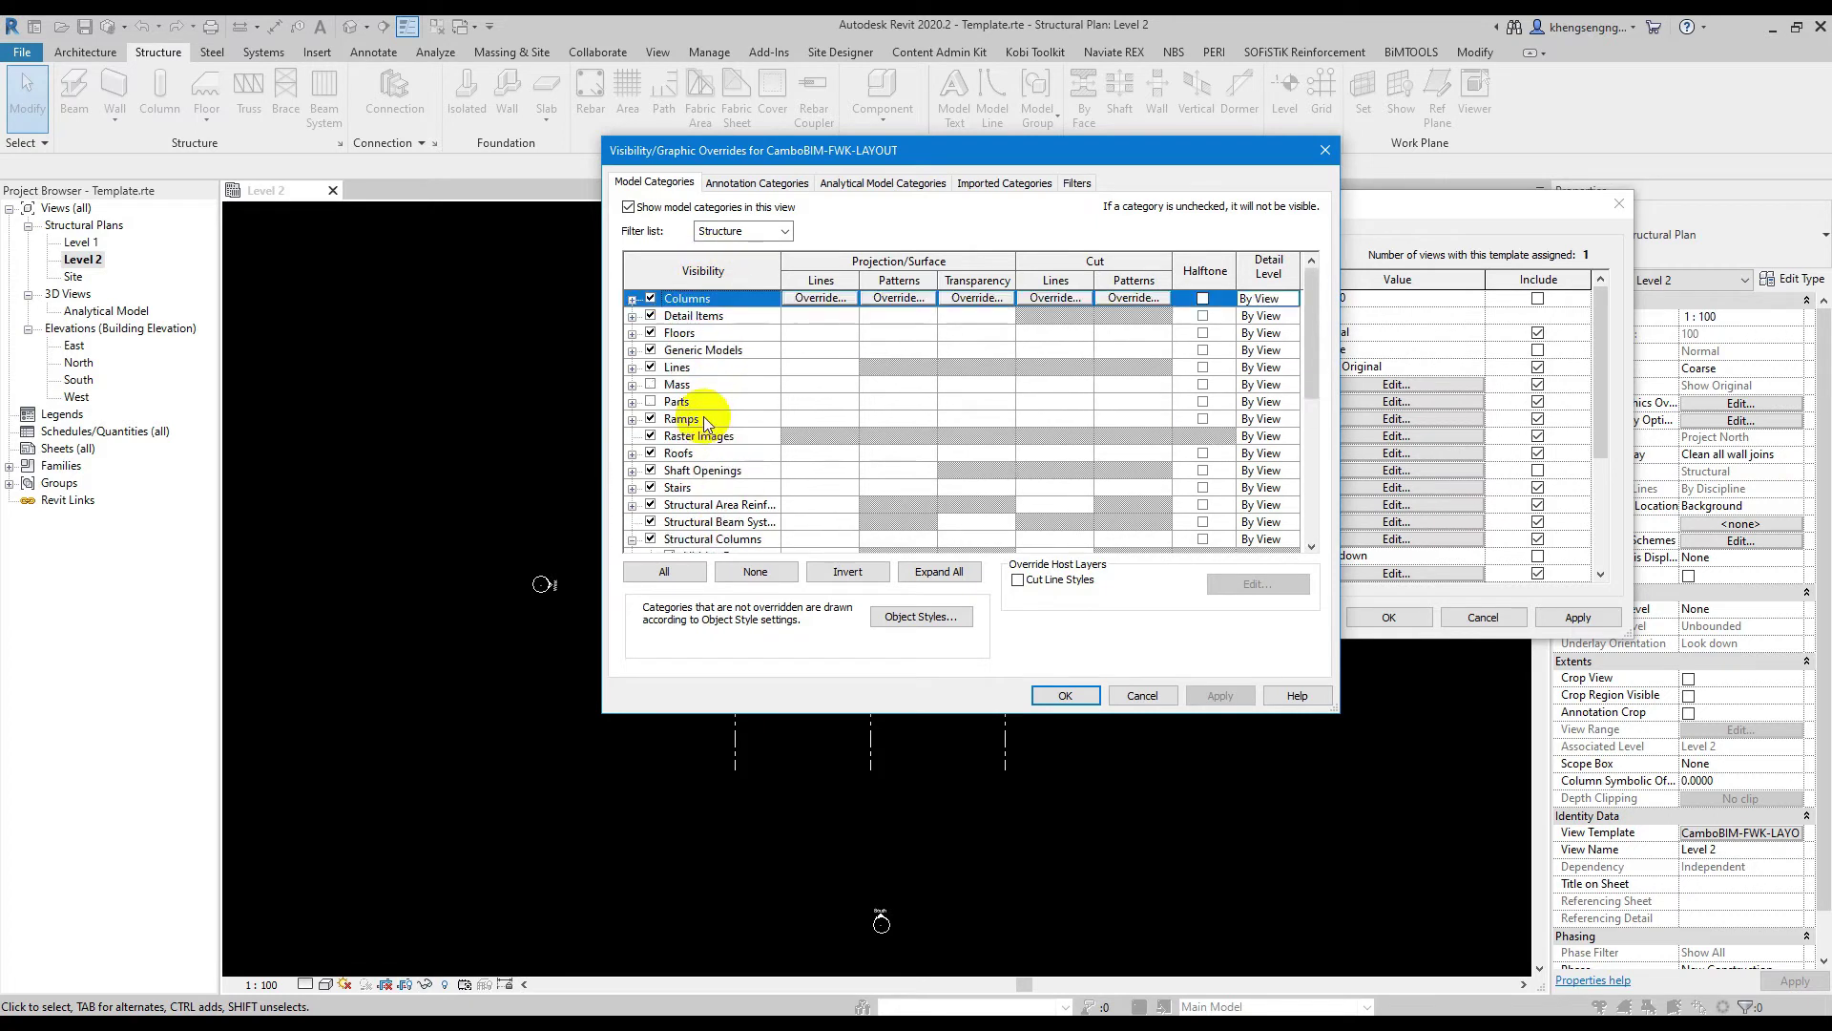
scroll(707, 423, "down", 1)
scroll(704, 423, "down", 2)
scroll(711, 449, "up", 2)
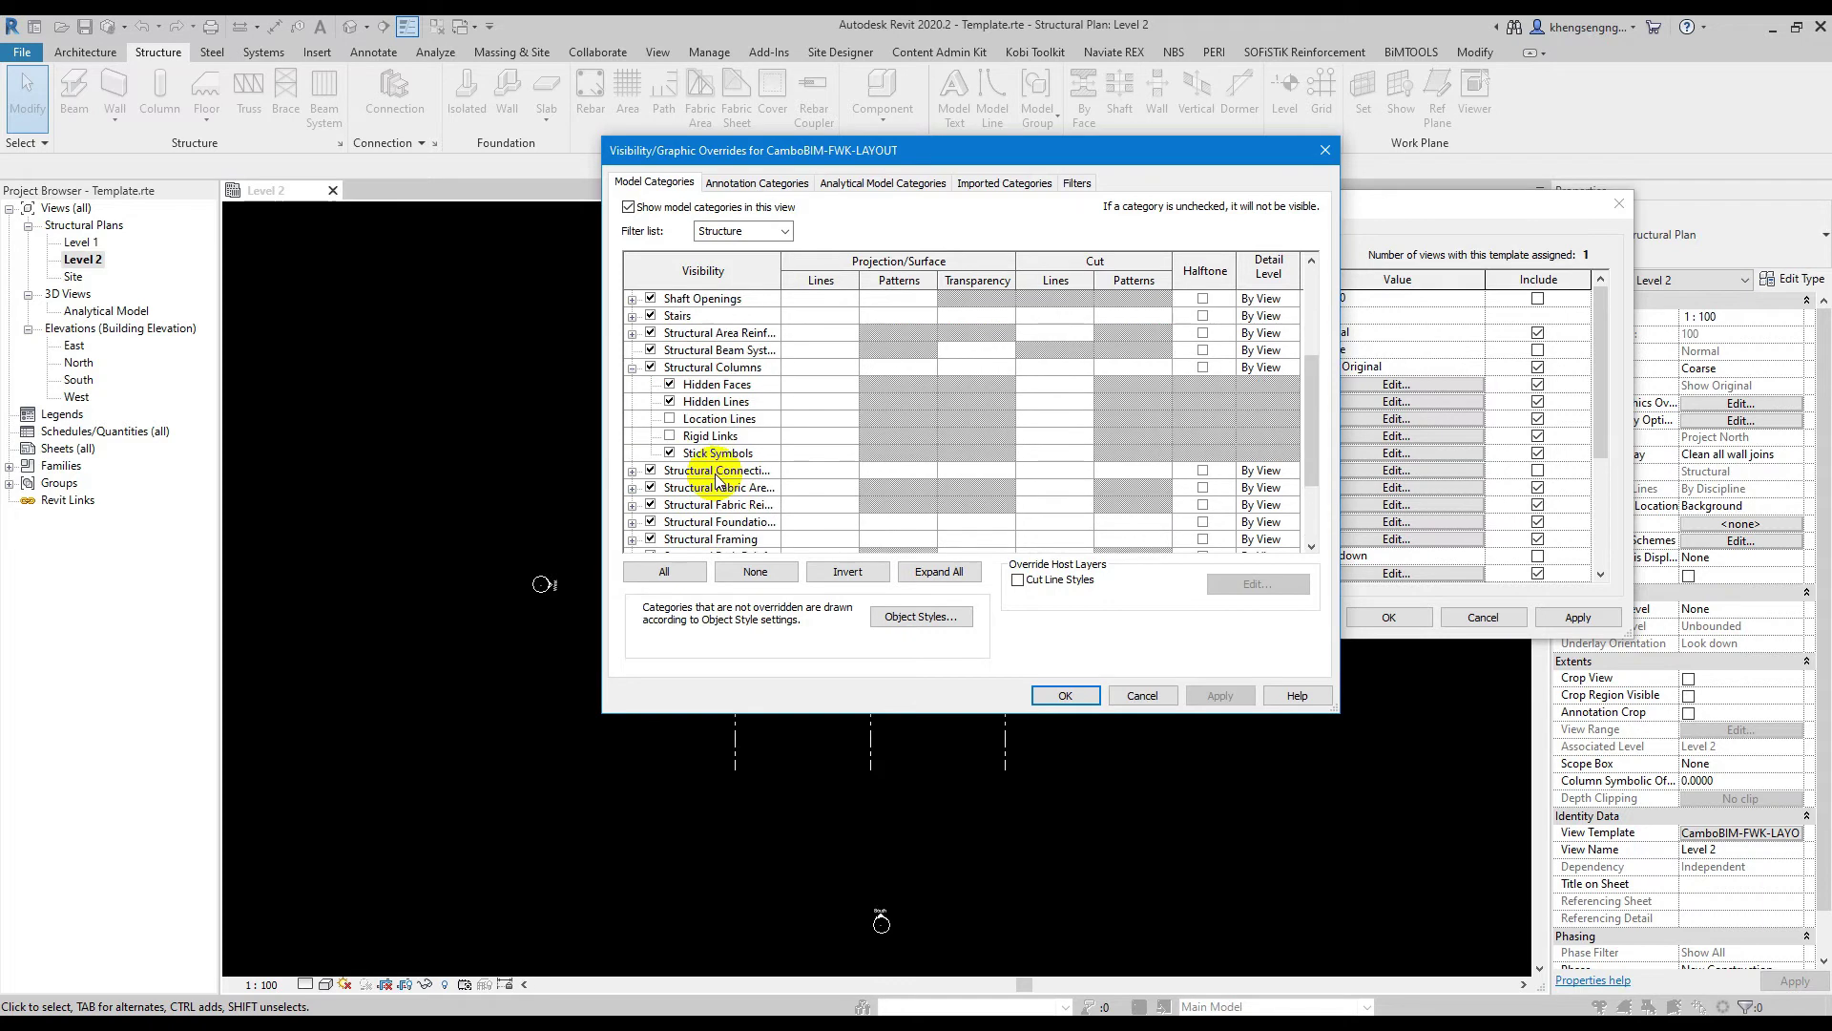
scroll(718, 478, "up", 3)
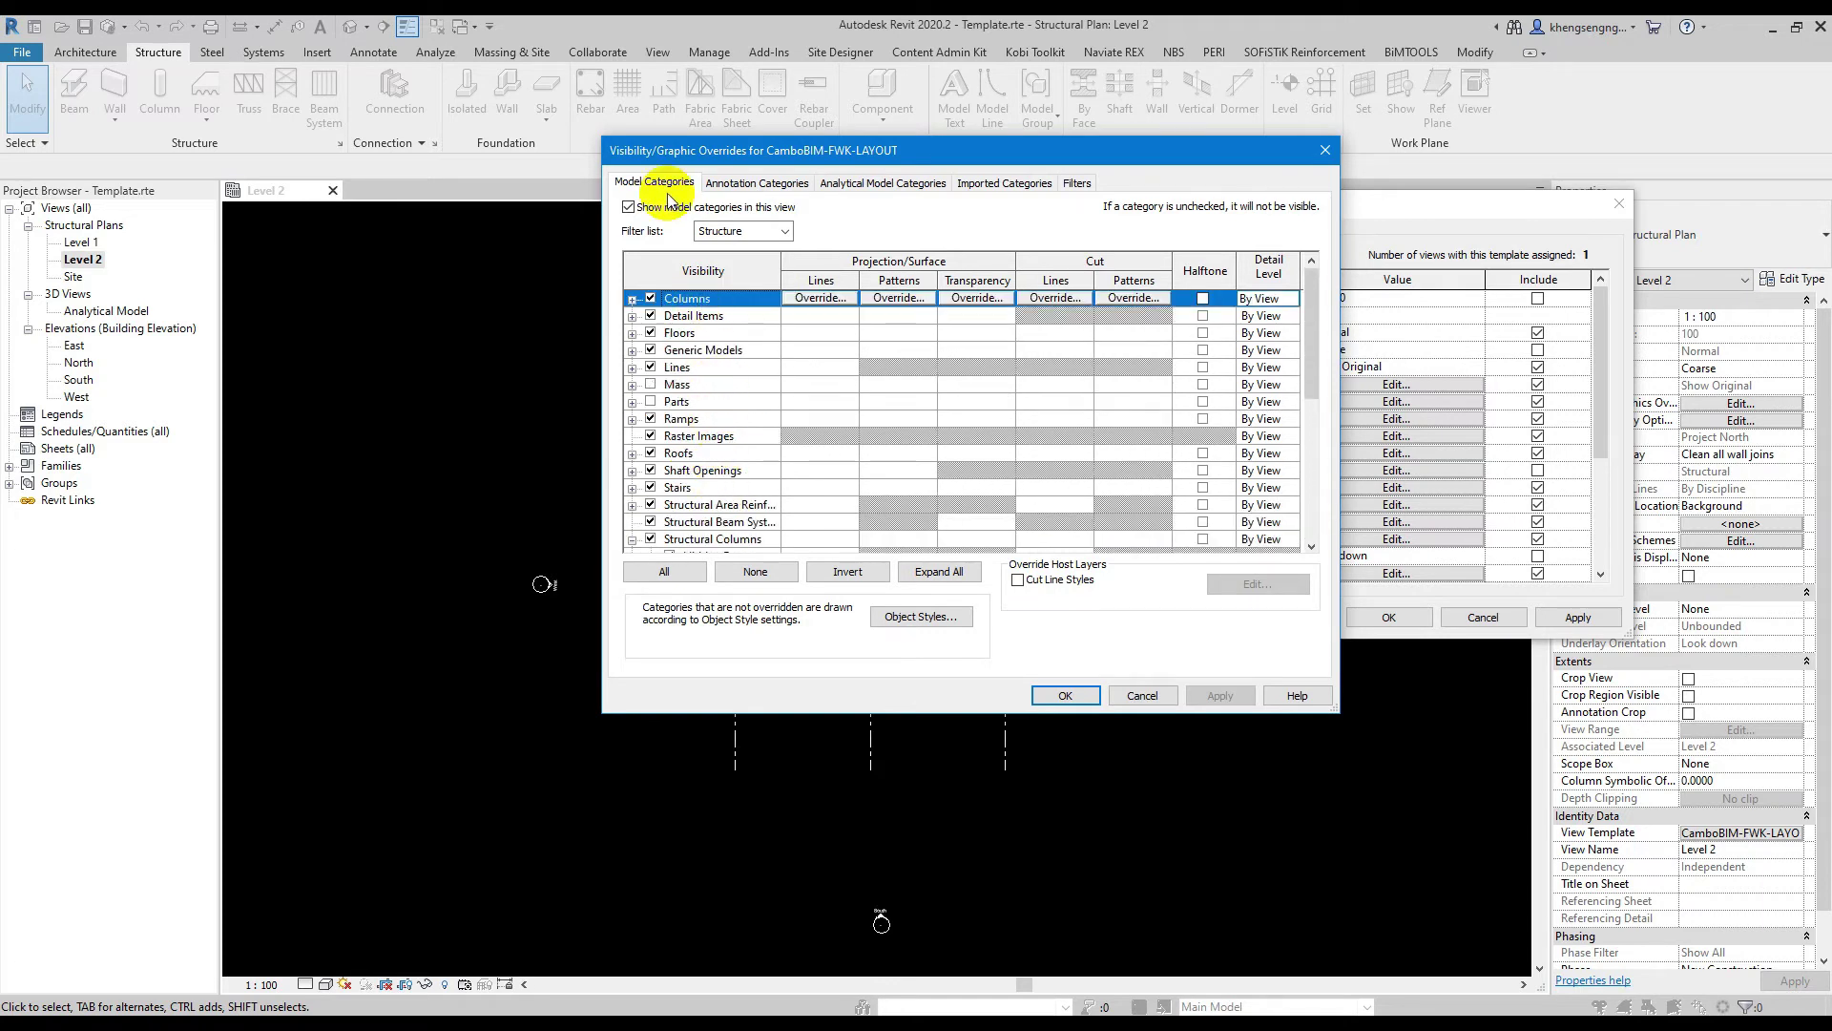
scroll(708, 452, "down", 1)
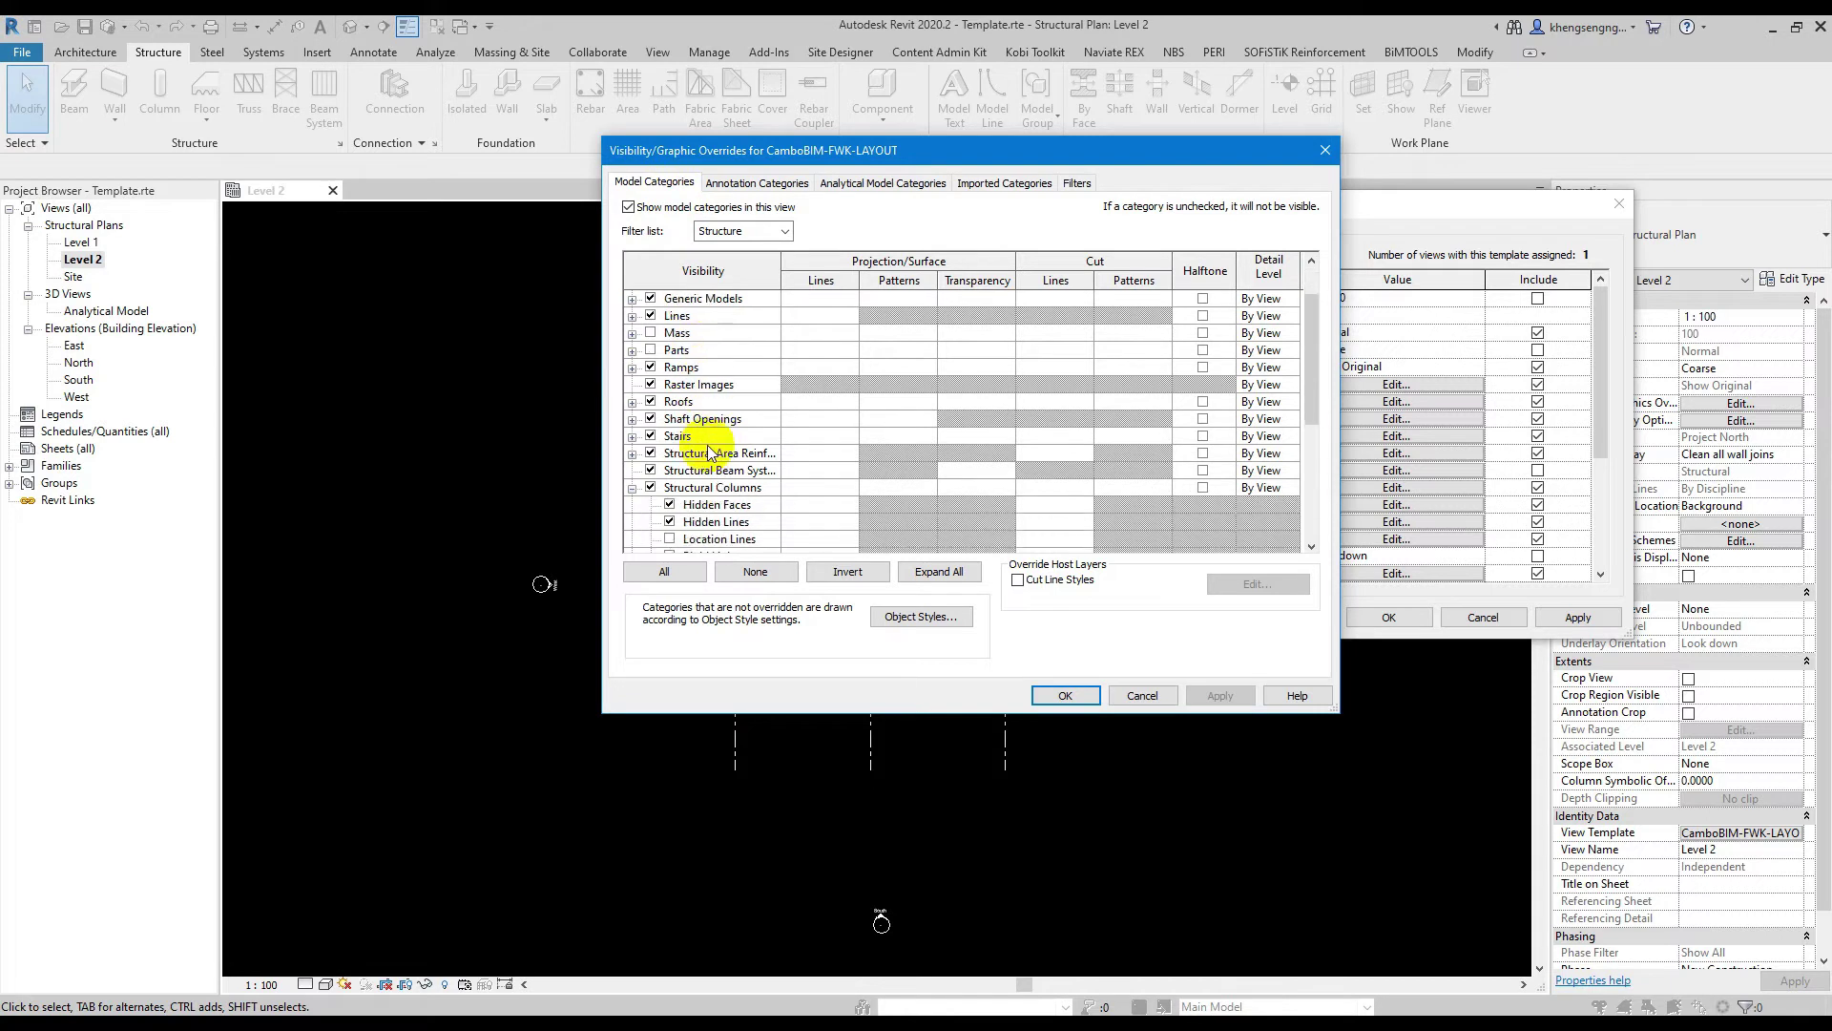
scroll(709, 452, "down", 1)
scroll(706, 468, "down", 2)
scroll(701, 487, "down", 2)
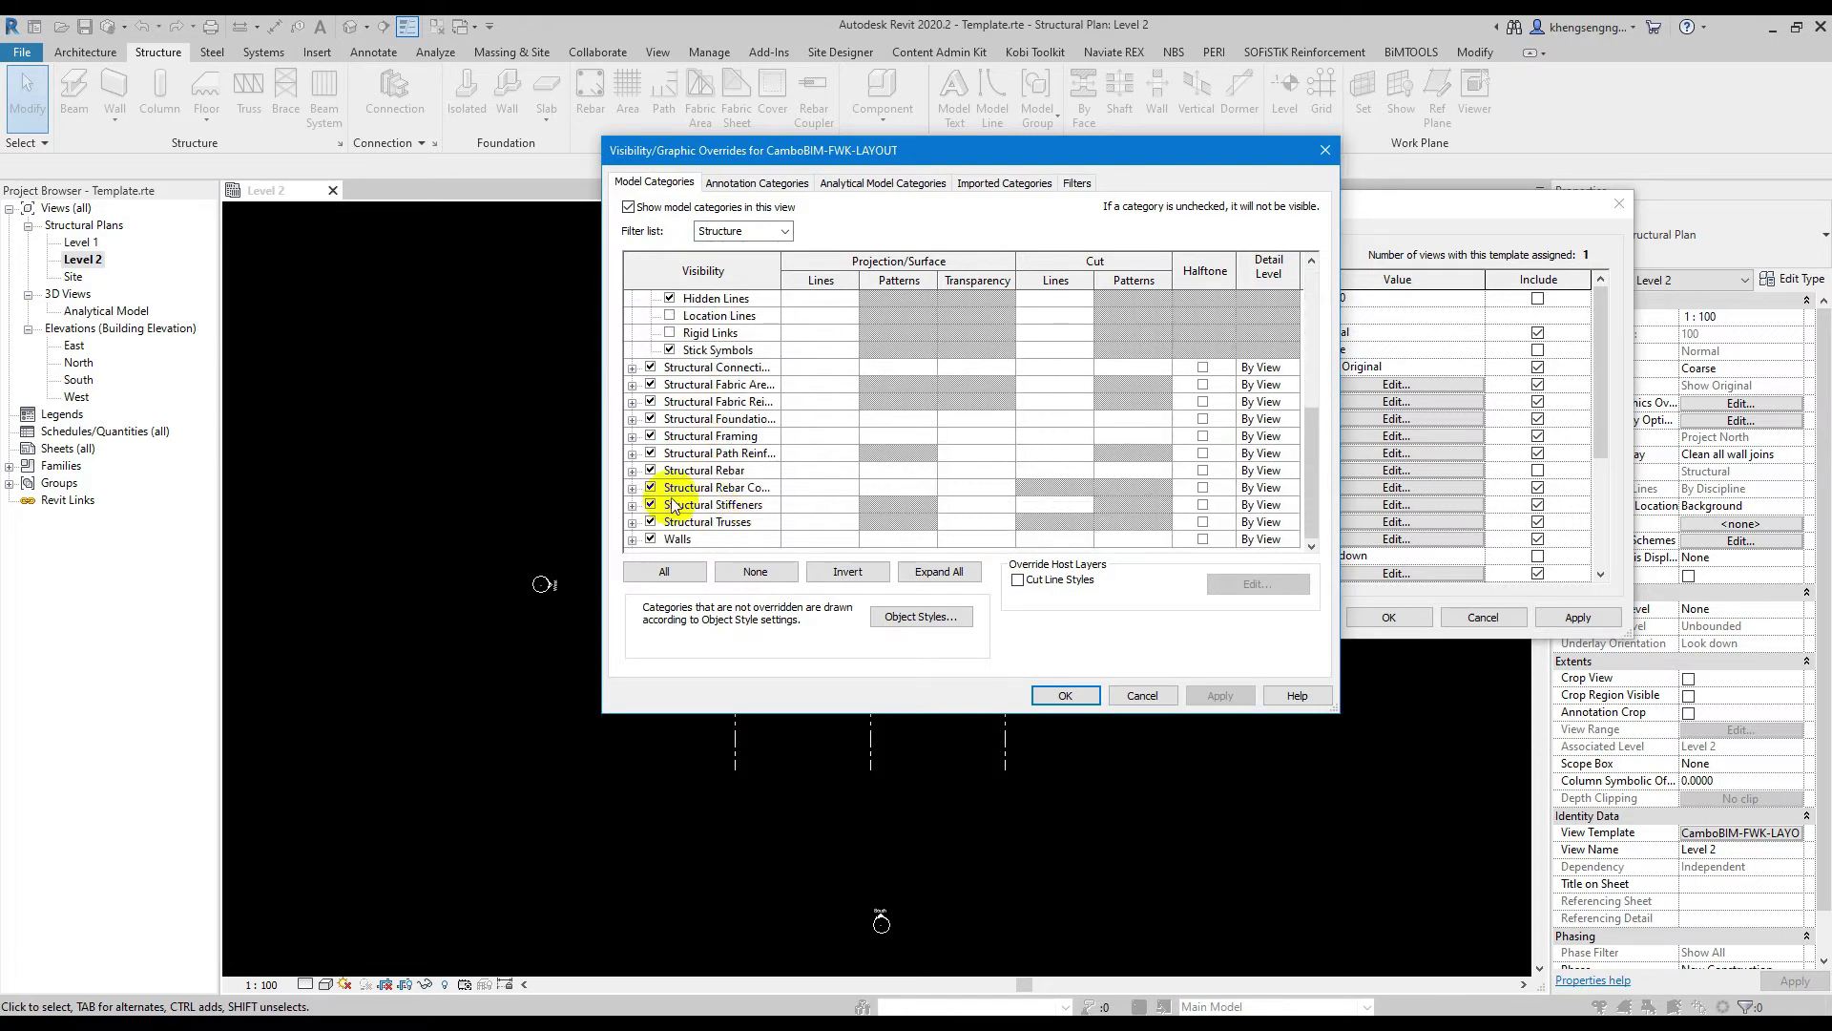
scroll(687, 482, "up", 1)
scroll(670, 457, "up", 2)
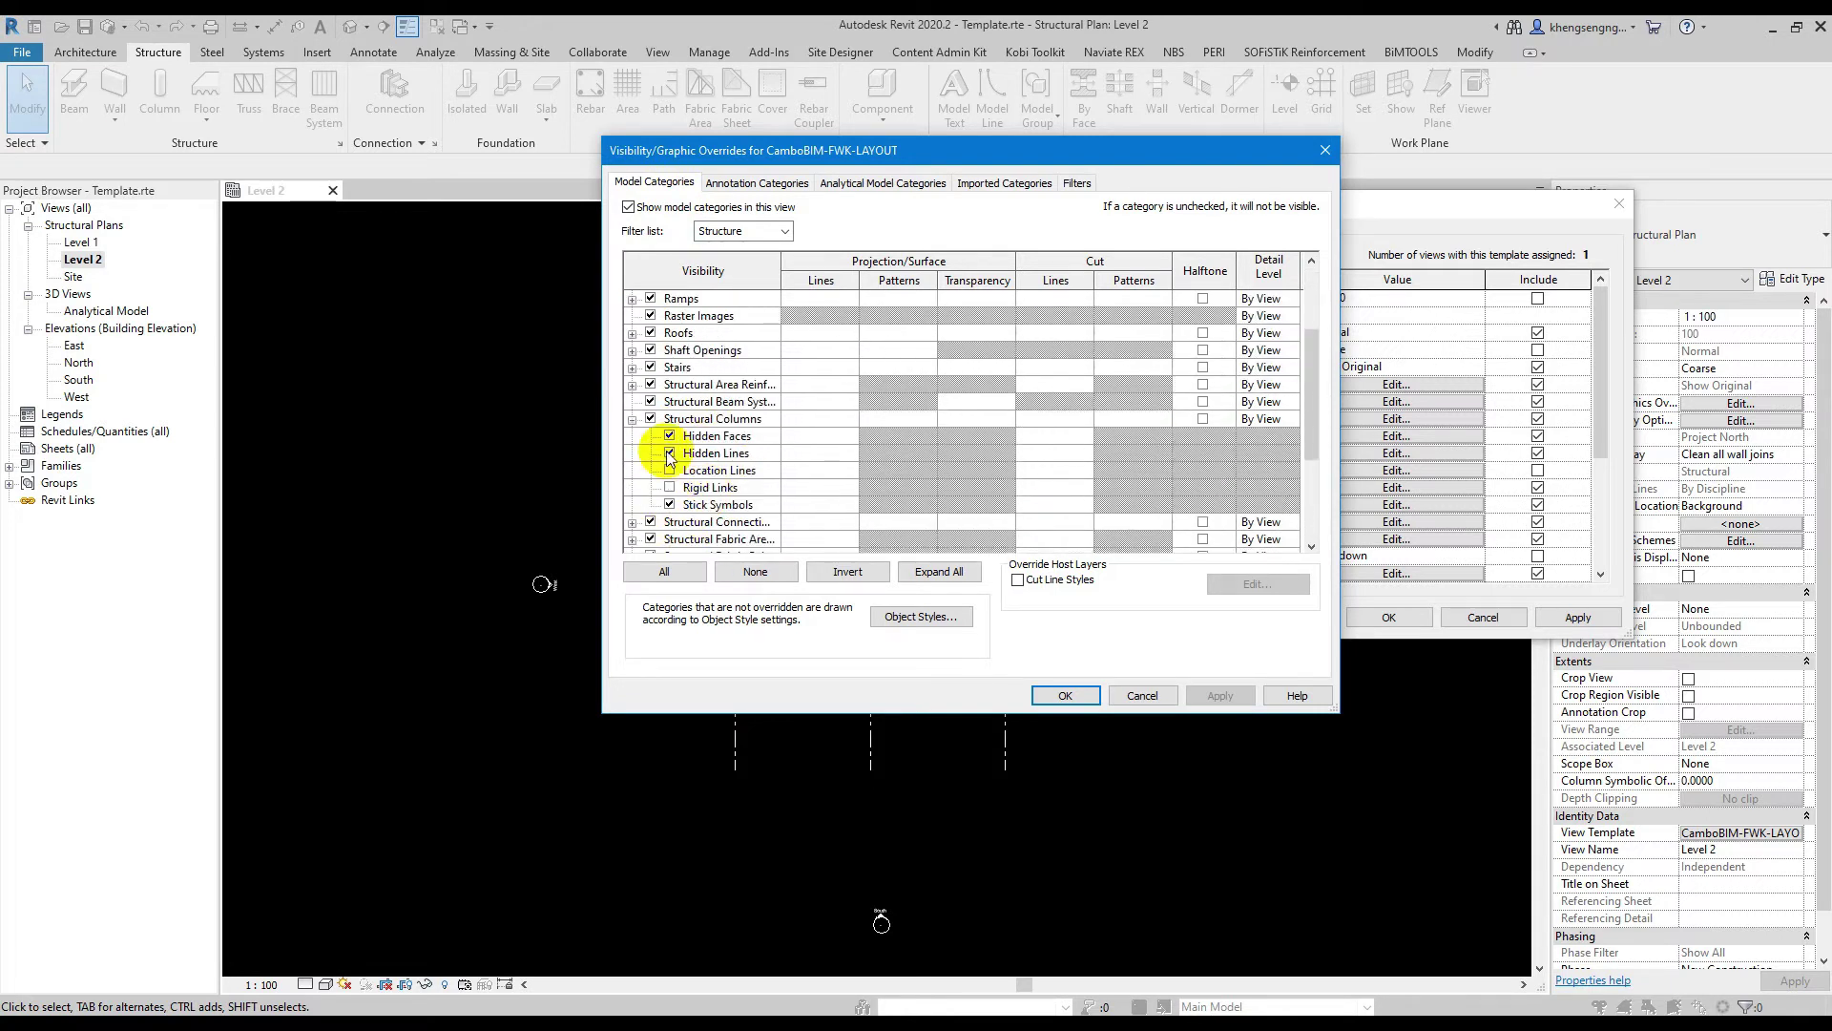
Collapse, then re-expand, the Structural Columns subcategories in the overrides list
left_click(632, 418)
scroll(654, 381, "up", 1)
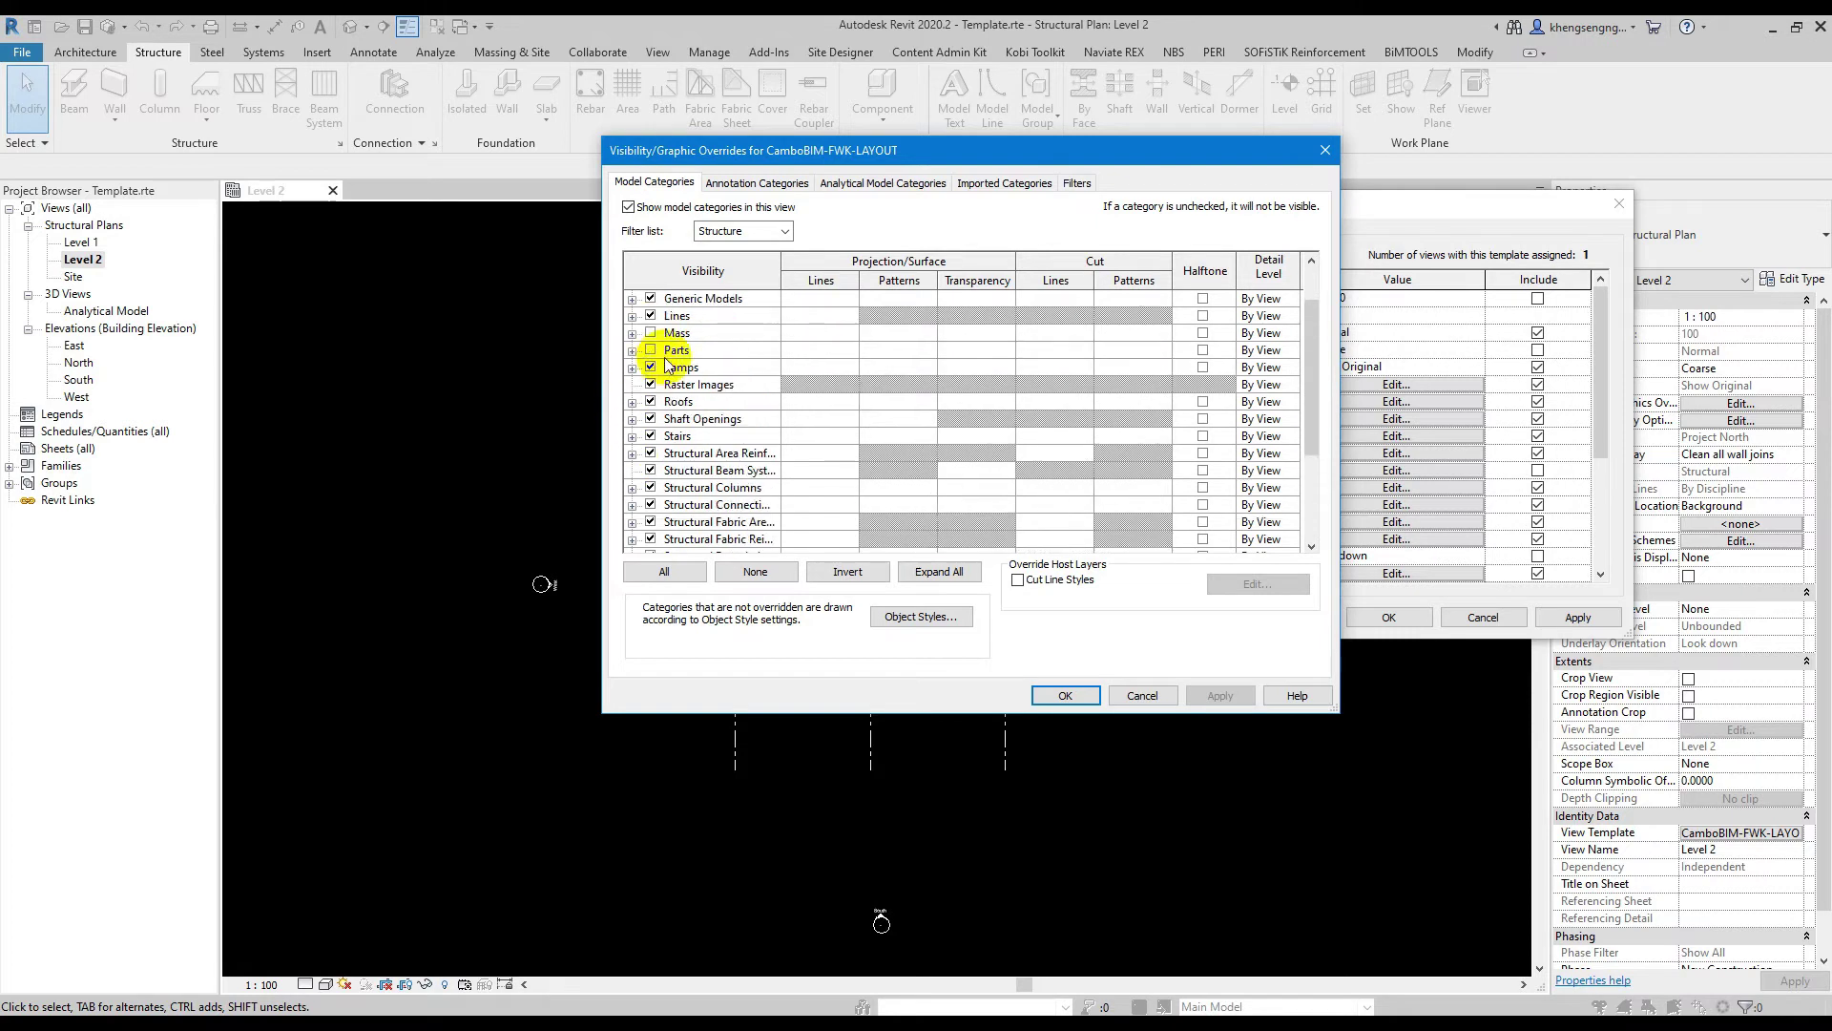
scroll(668, 365, "up", 1)
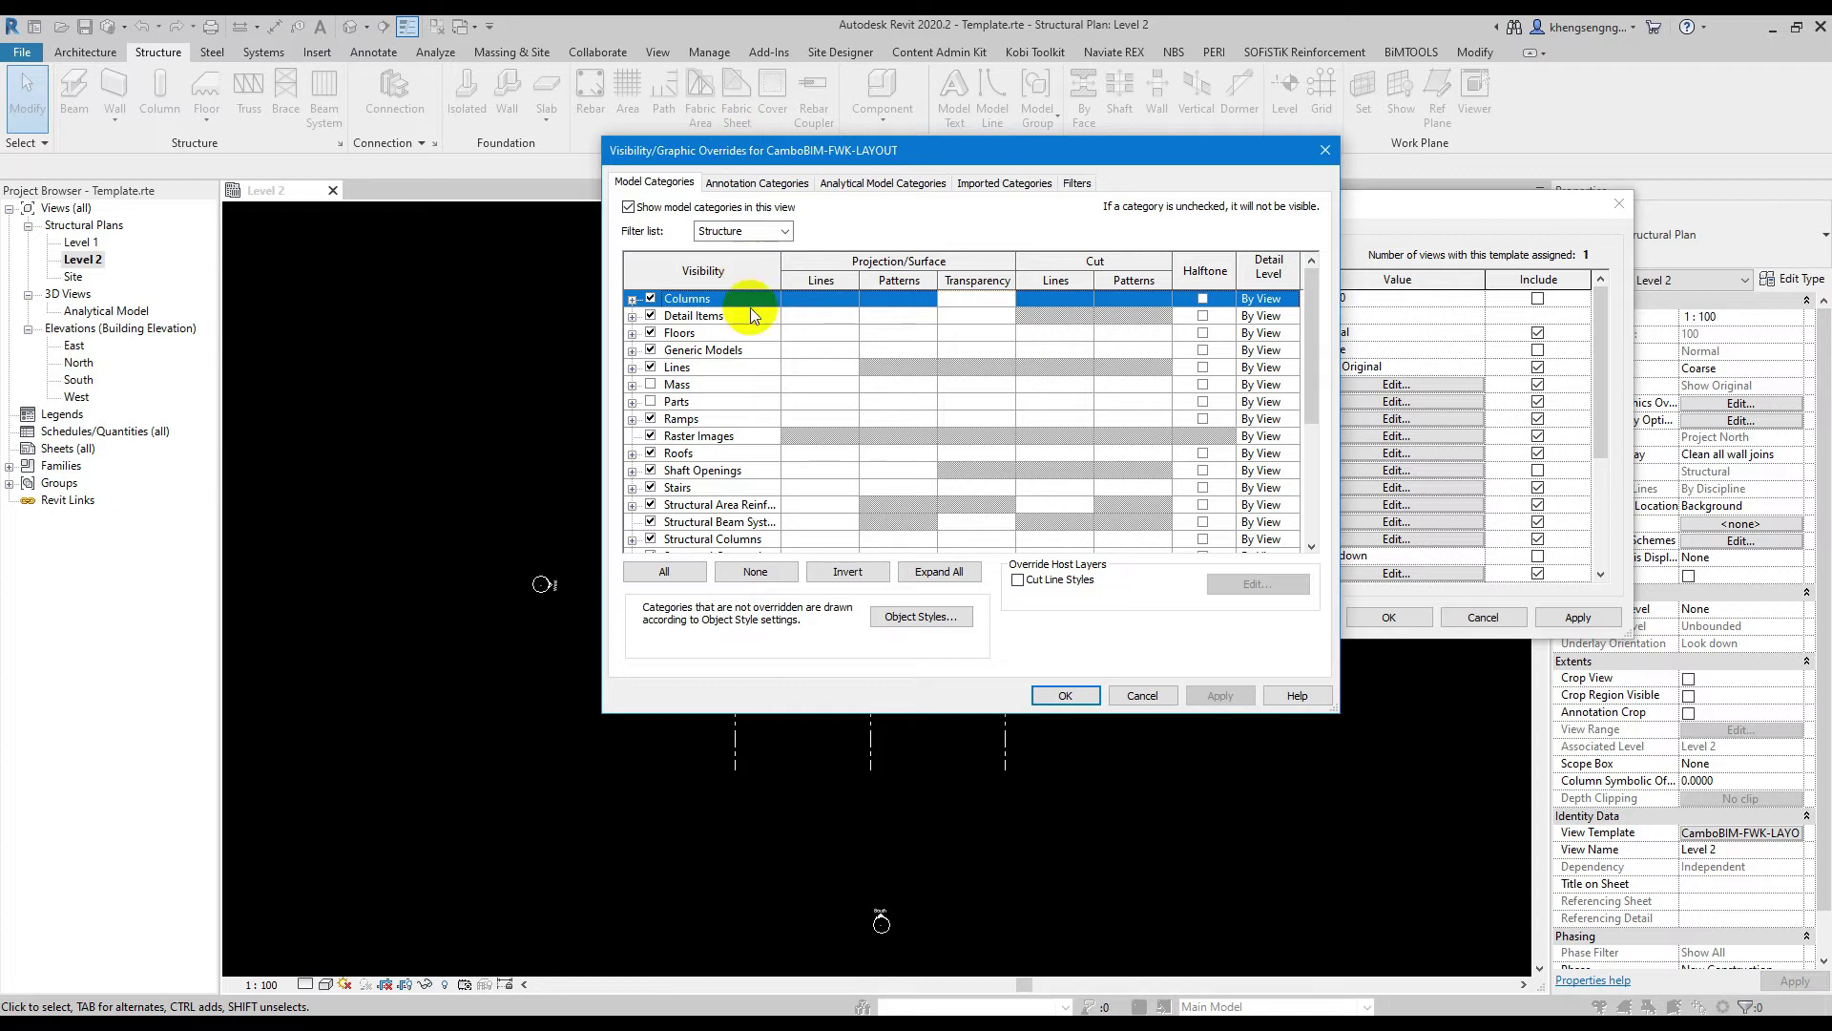
scroll(776, 467, "down", 1)
scroll(776, 467, "down", 1)
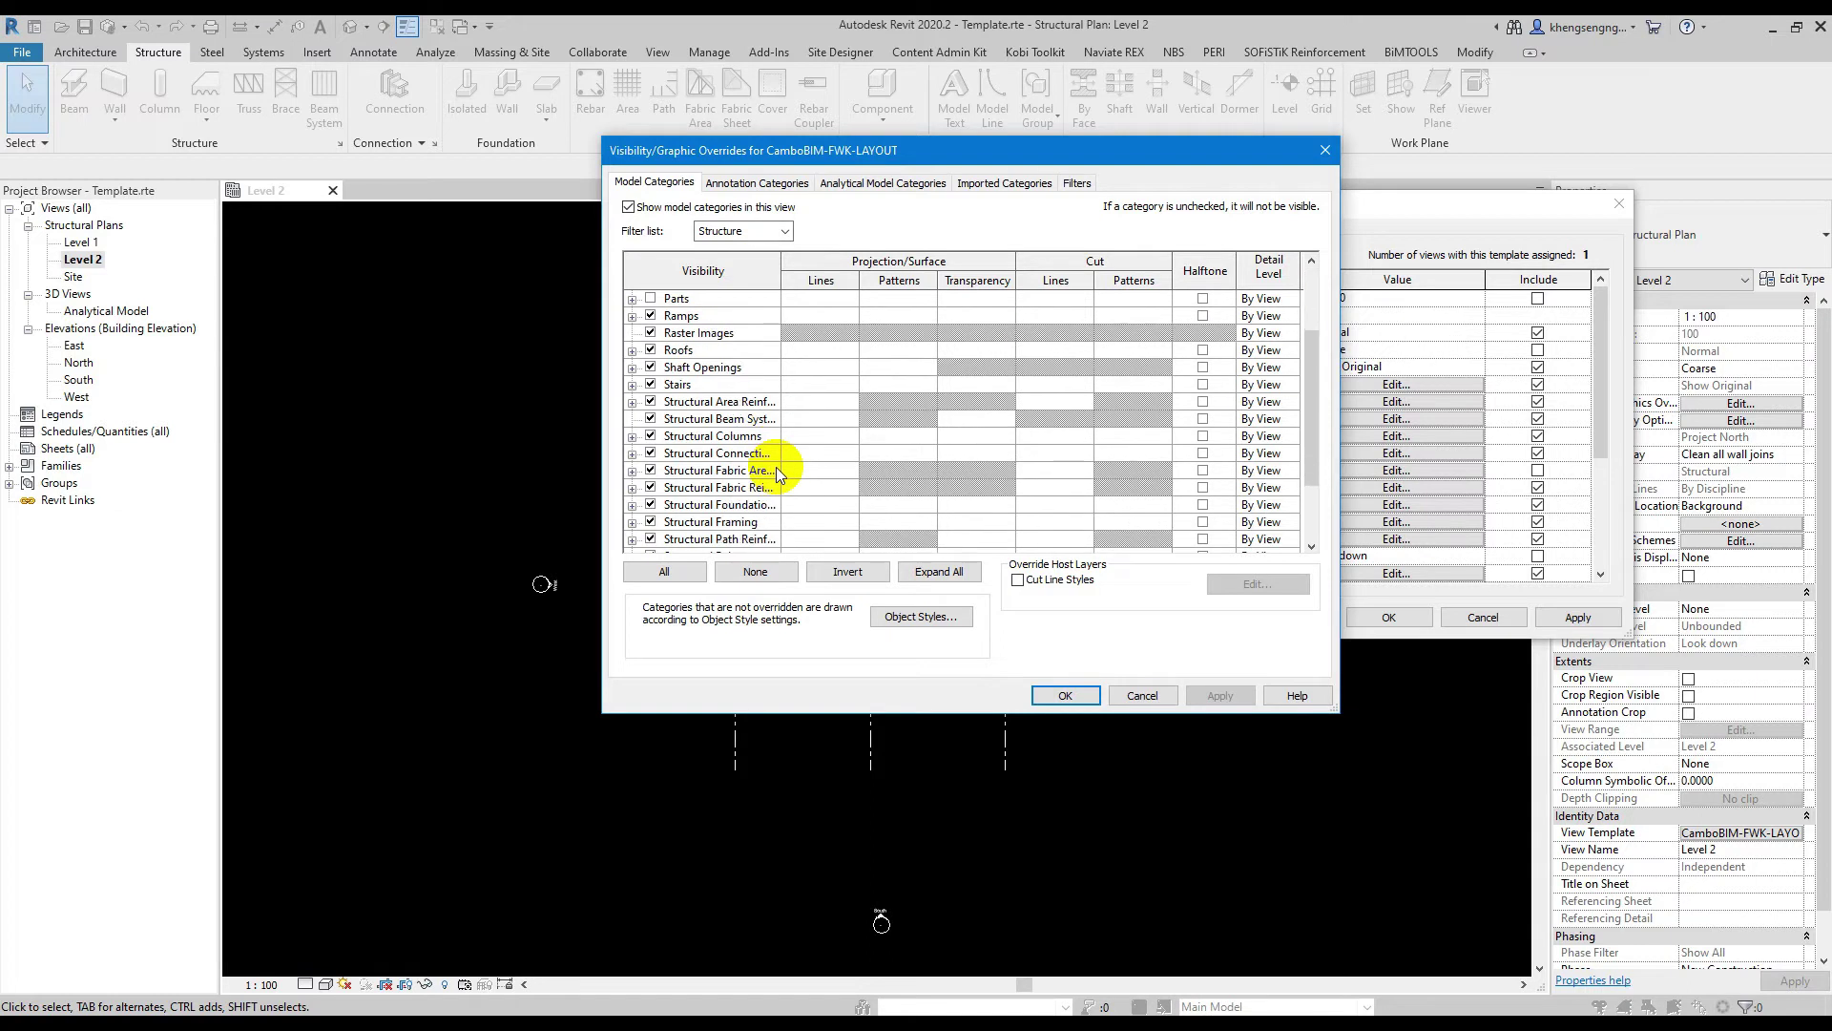
left_click(631, 437)
scroll(645, 469, "down", 1)
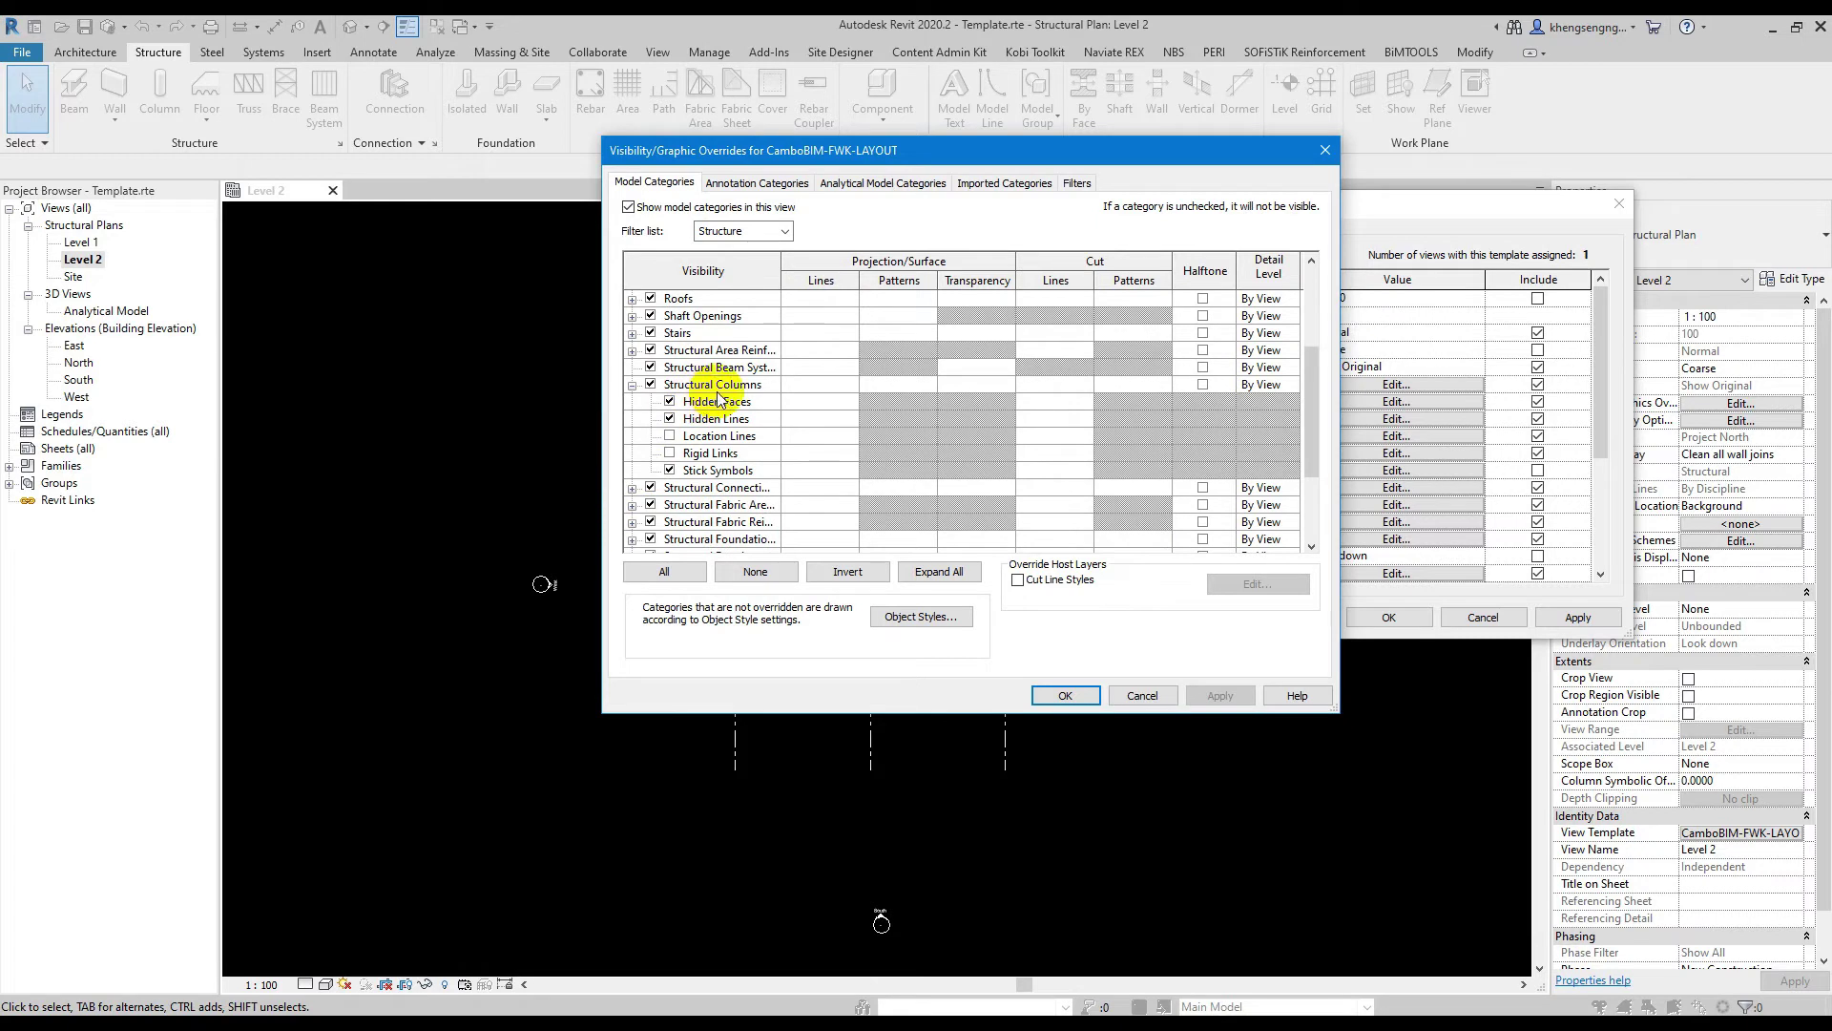
Widen the Visibility/Graphic Overrides dialog to show full names and select the Structural Columns row
left_click_drag(800, 151, 771, 129)
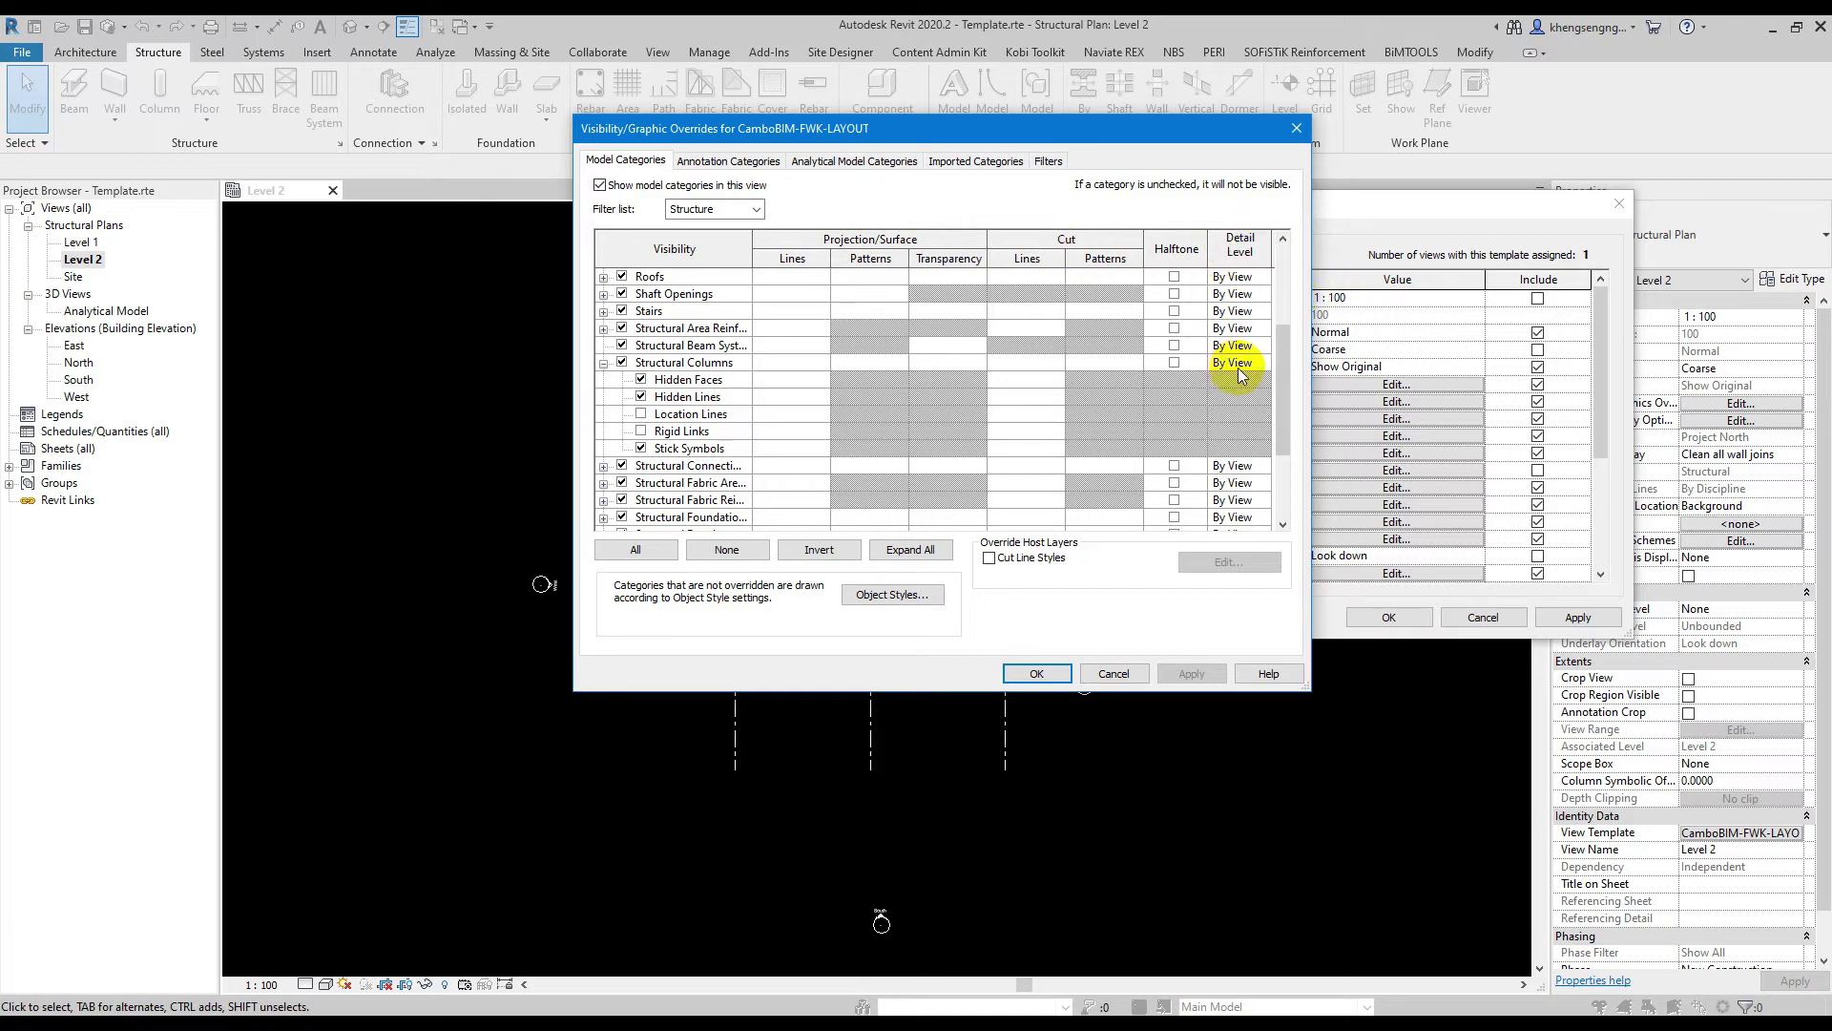
left_click_drag(1311, 365, 1601, 340)
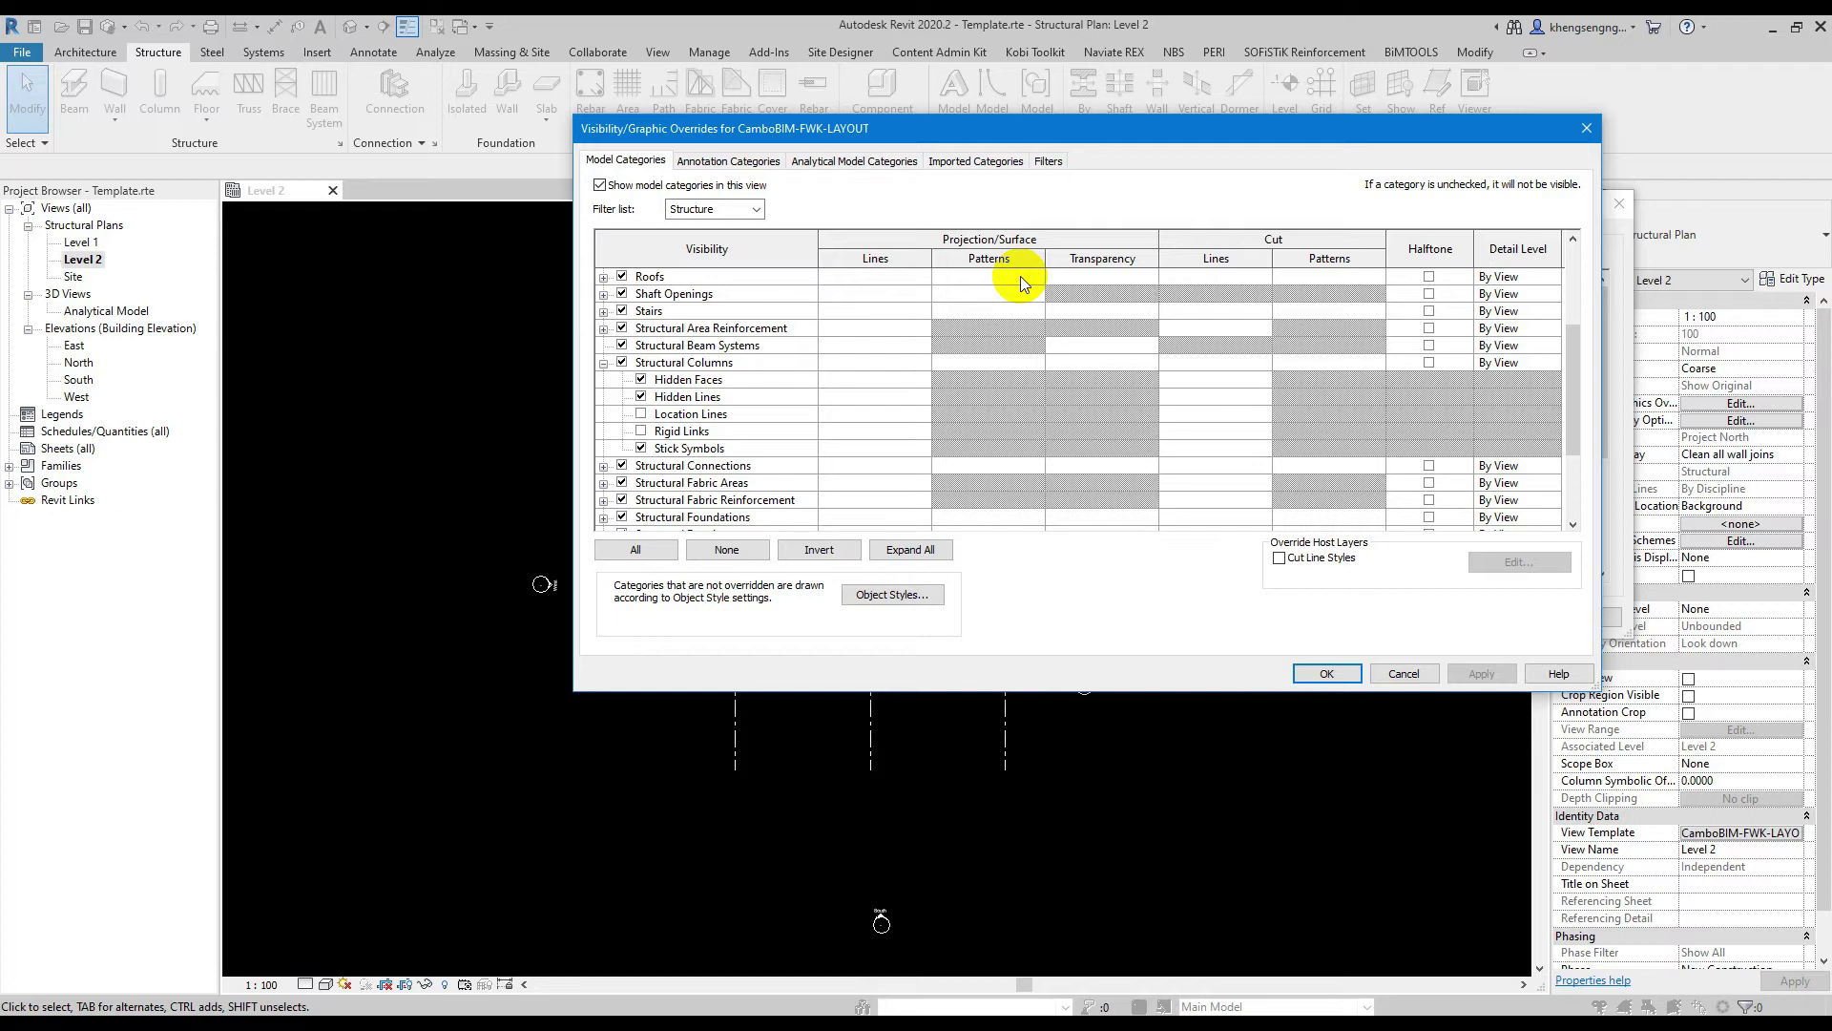
left_click(895, 360)
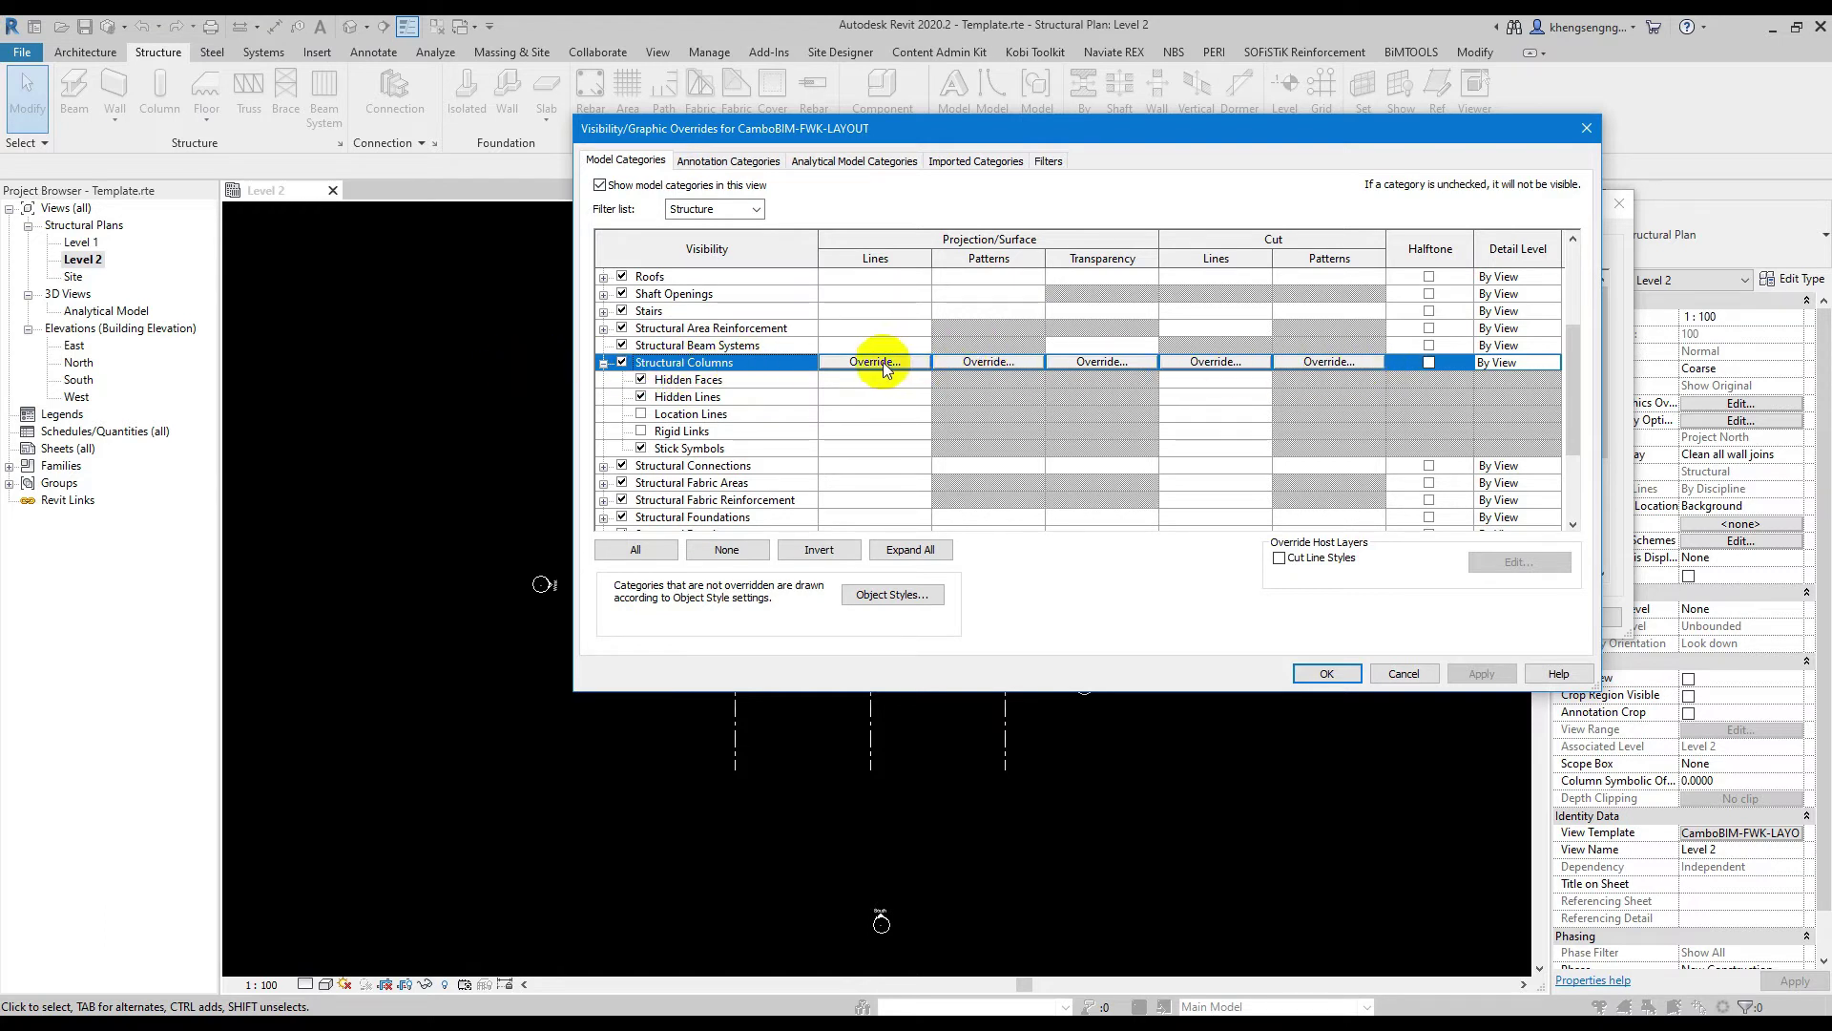
Override Structural Columns projection lines to the Solid pattern and bring up the line colour picker
left_click(888, 363)
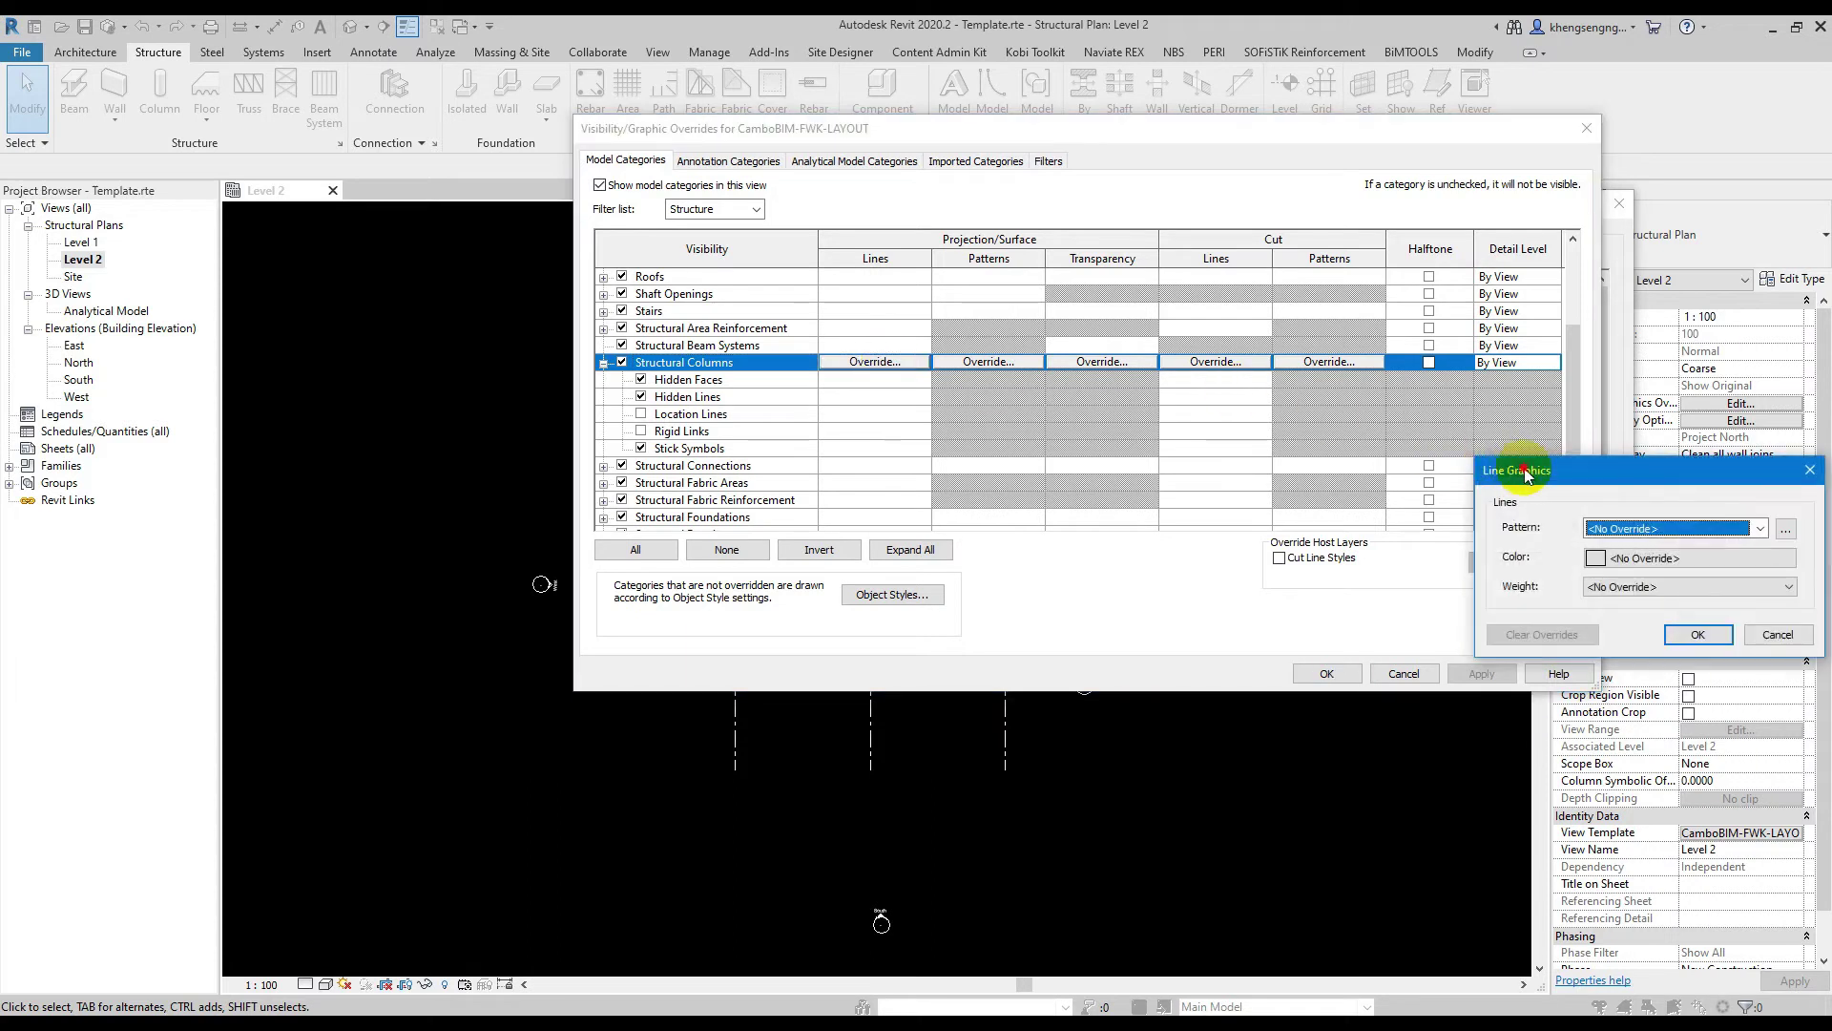
left_click_drag(1517, 470, 819, 396)
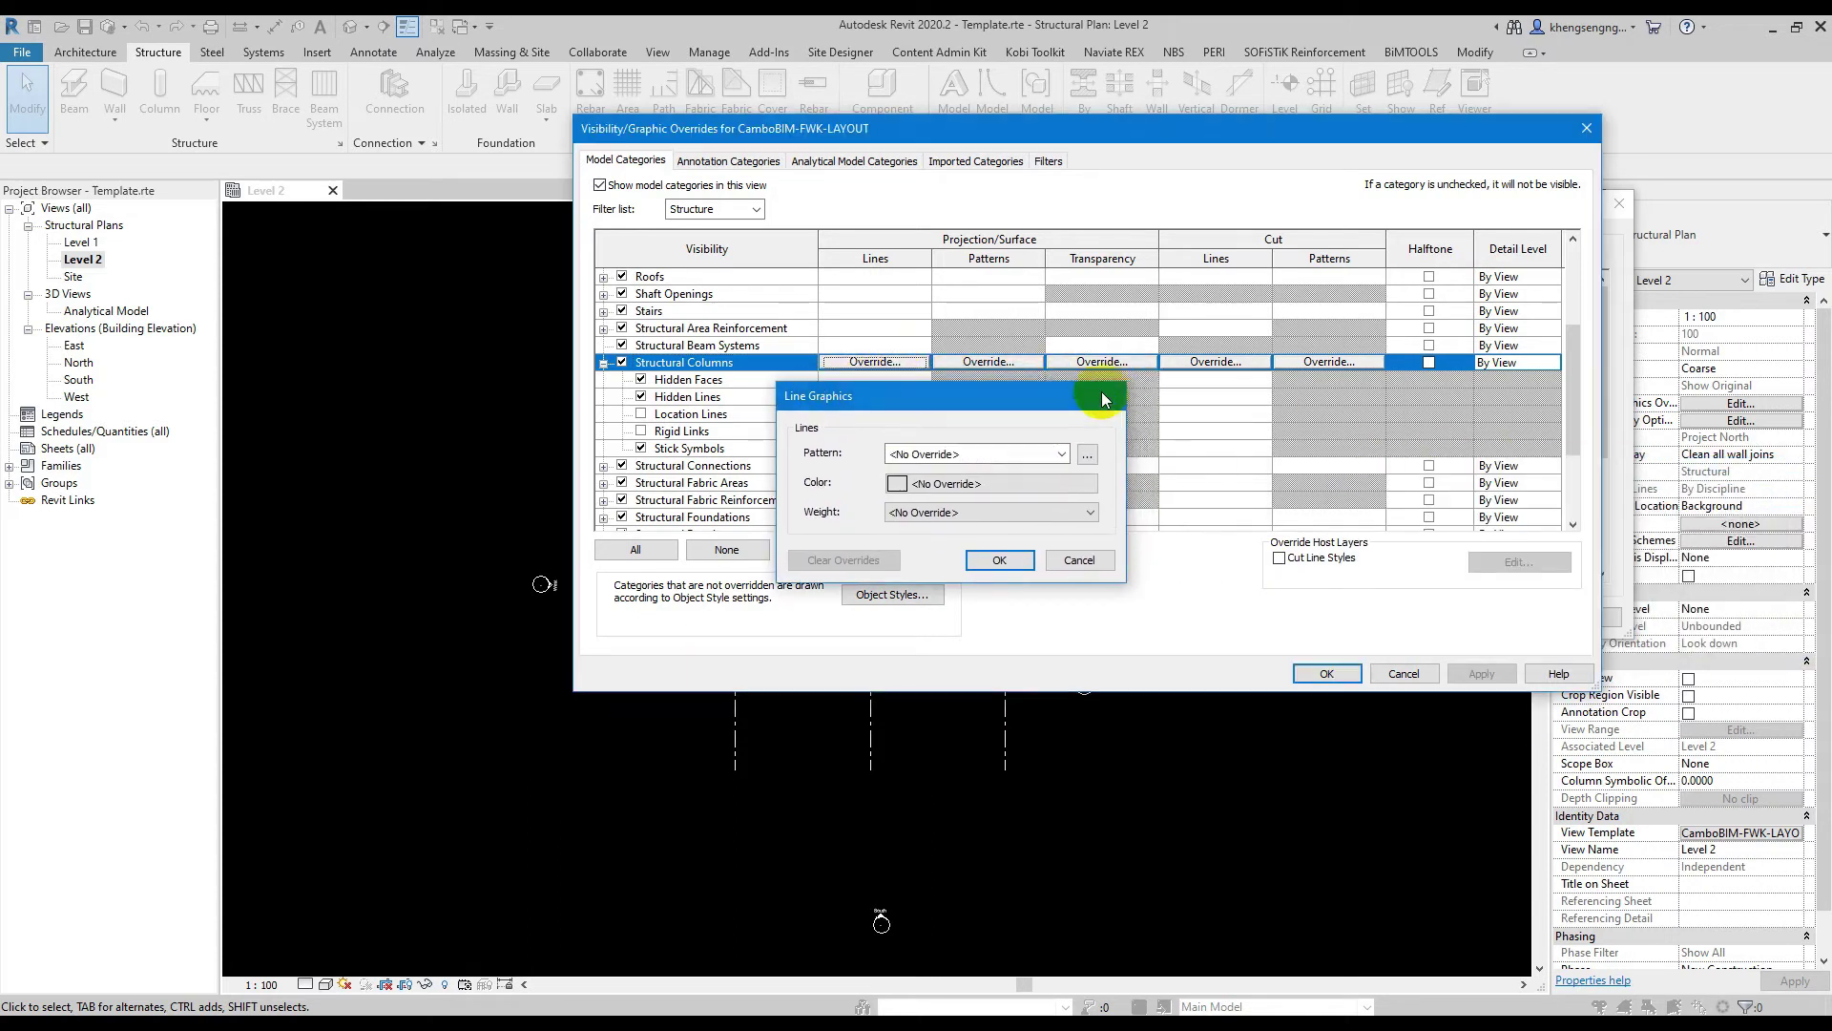
left_click(1110, 395)
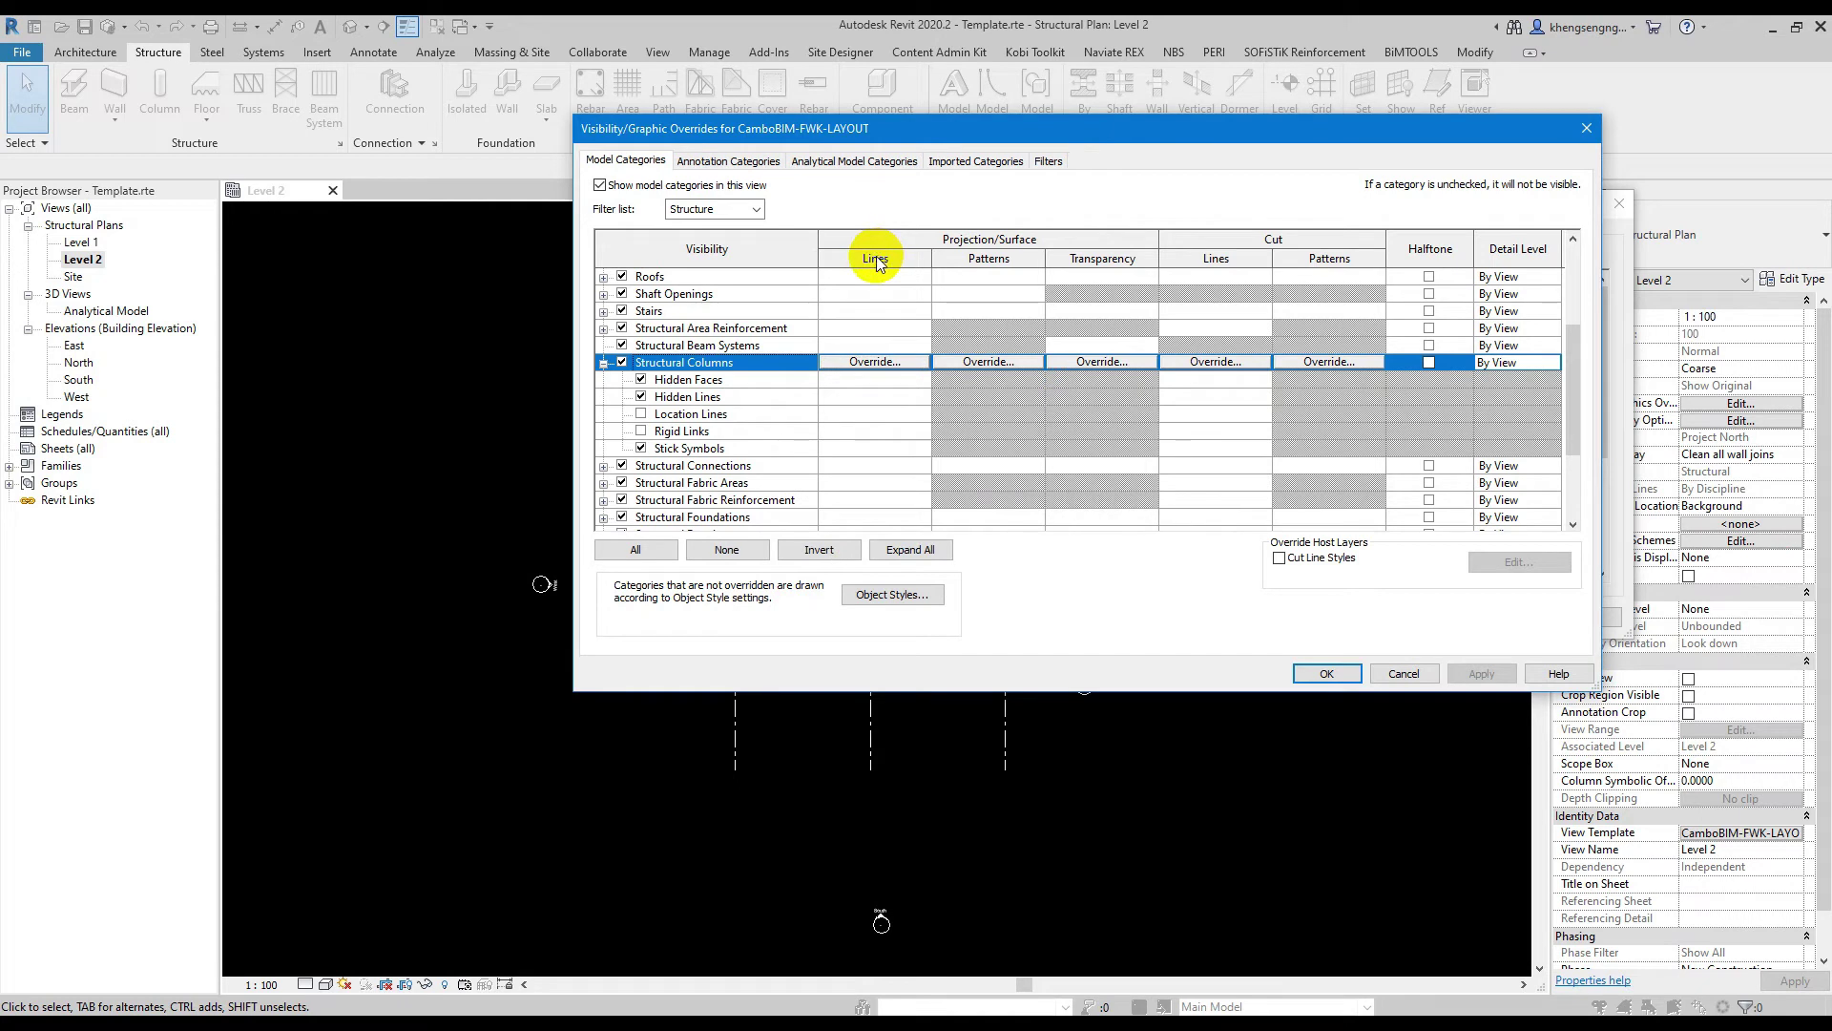
left_click(885, 364)
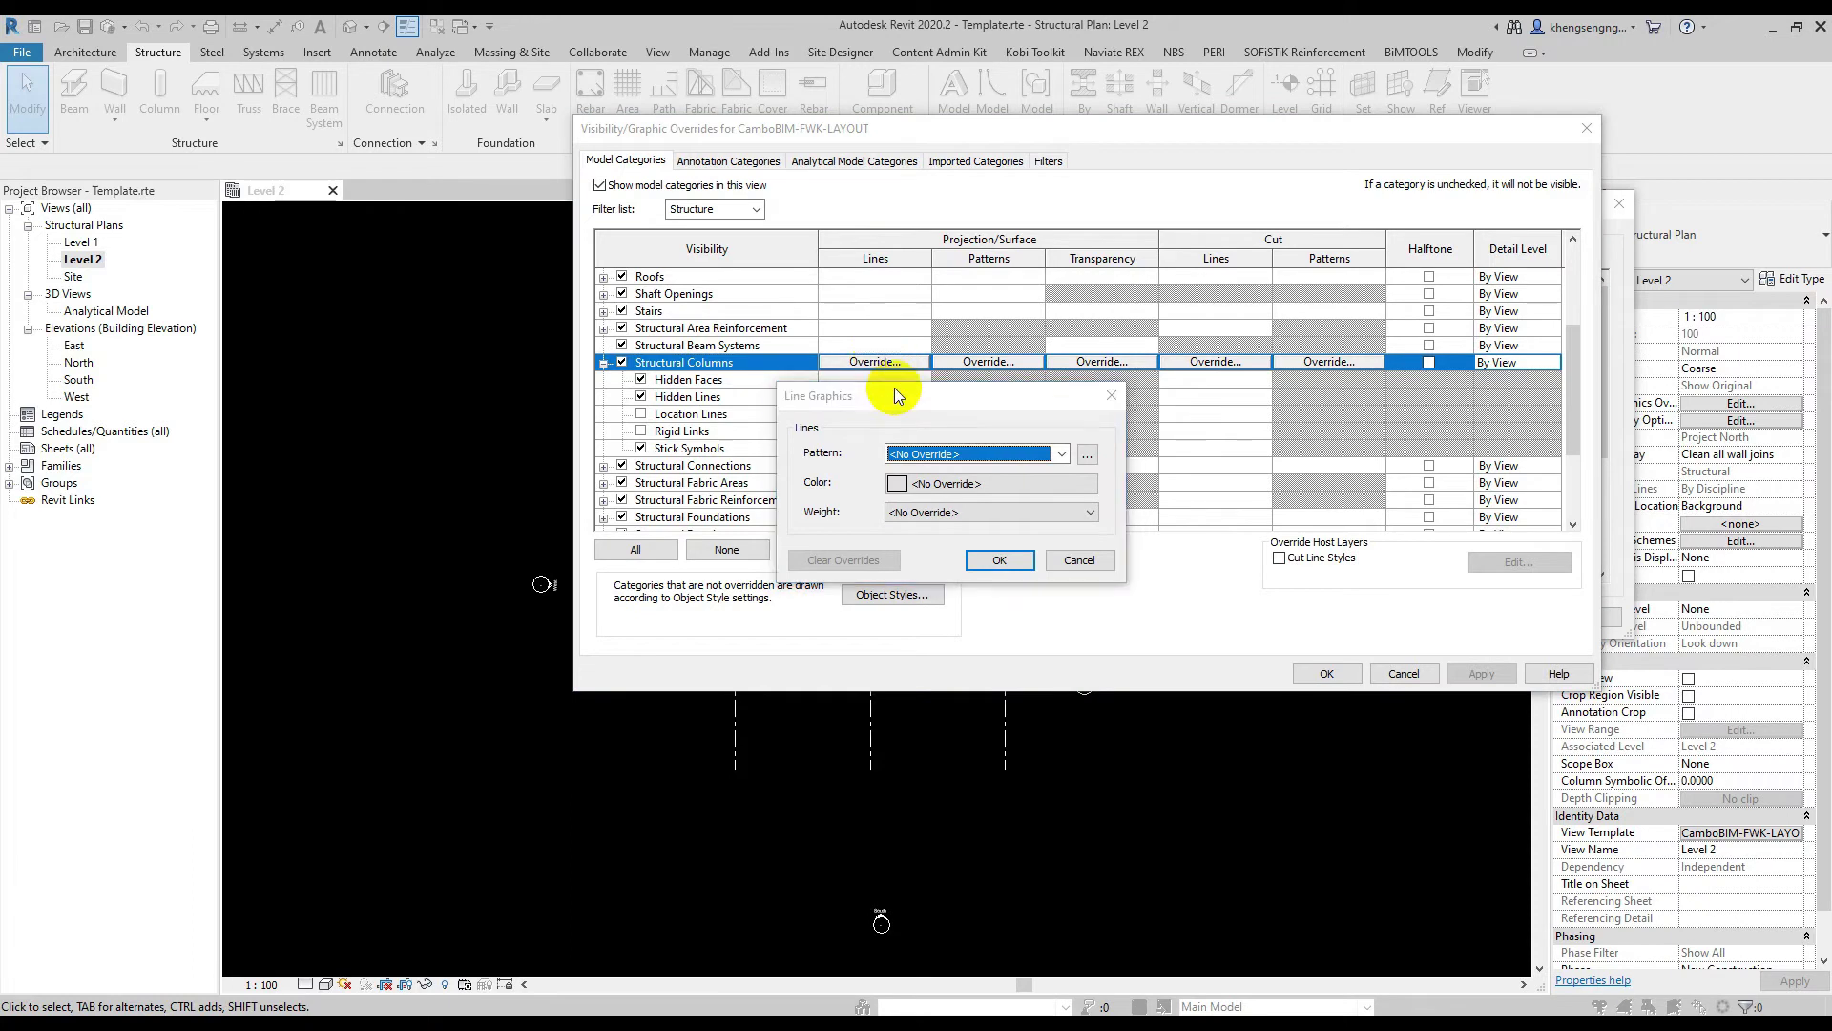
left_click_drag(895, 391, 875, 334)
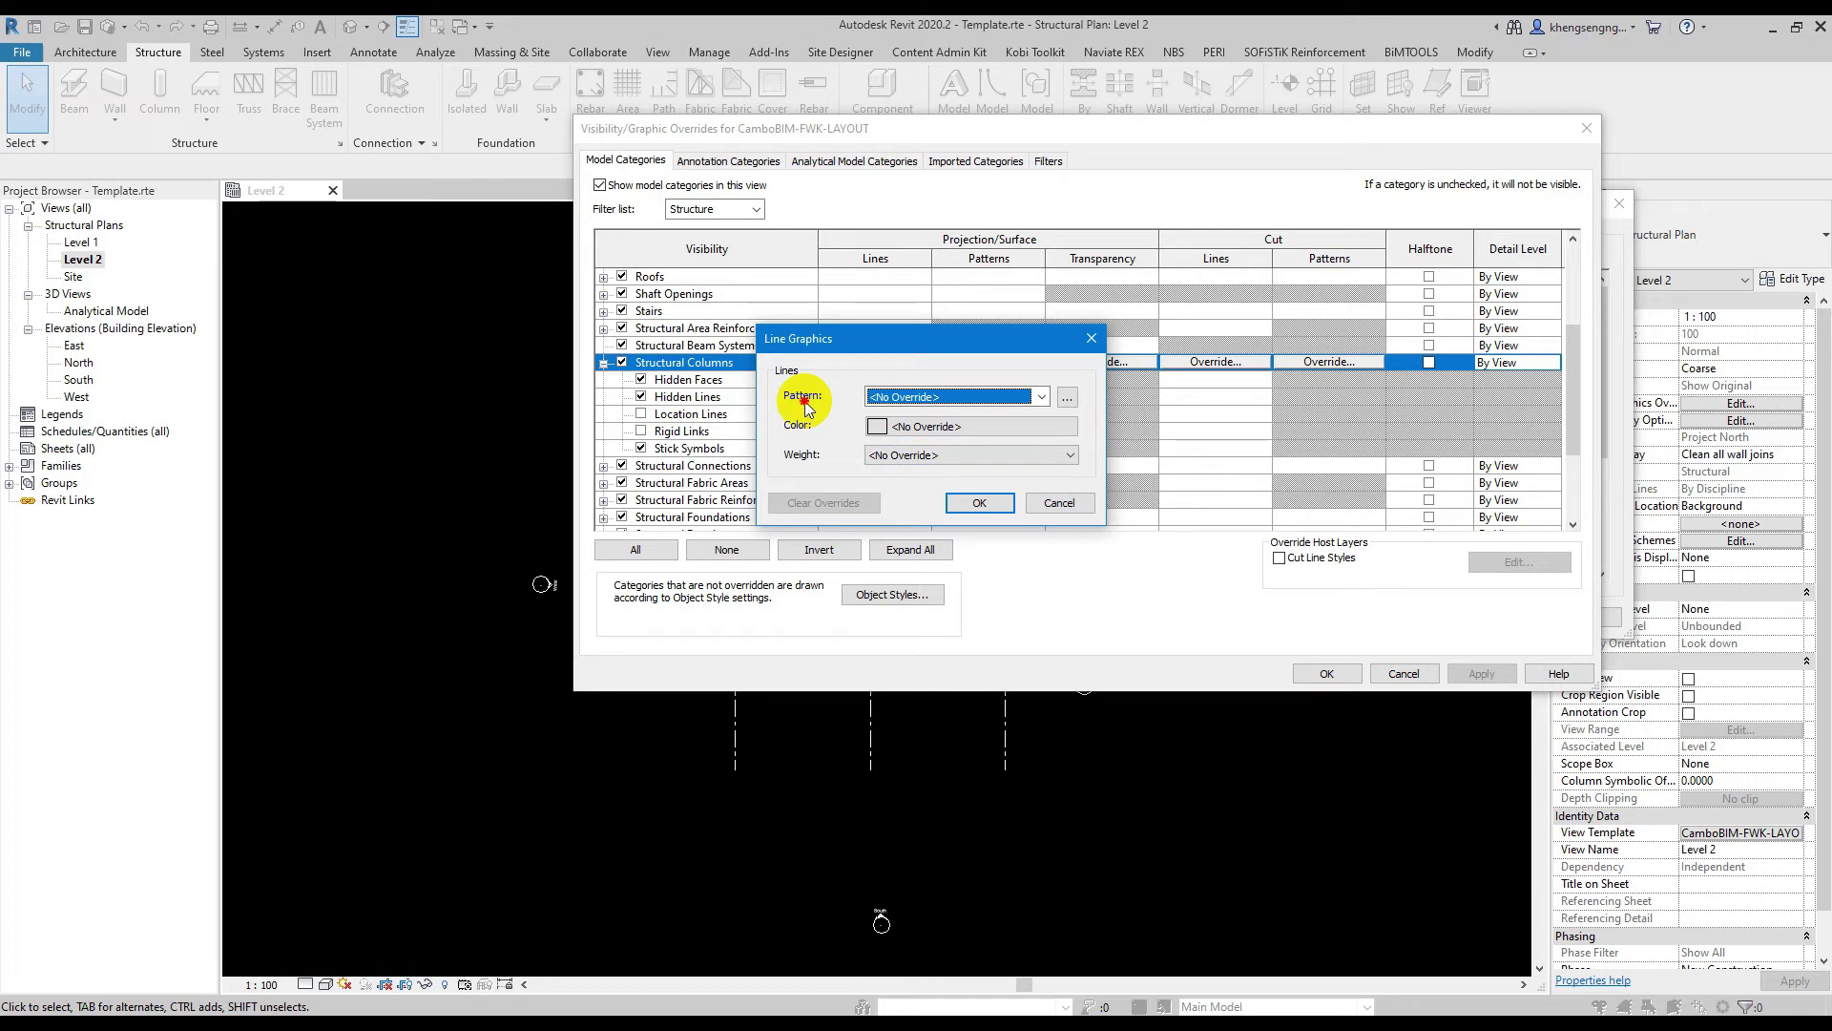
left_click(1041, 397)
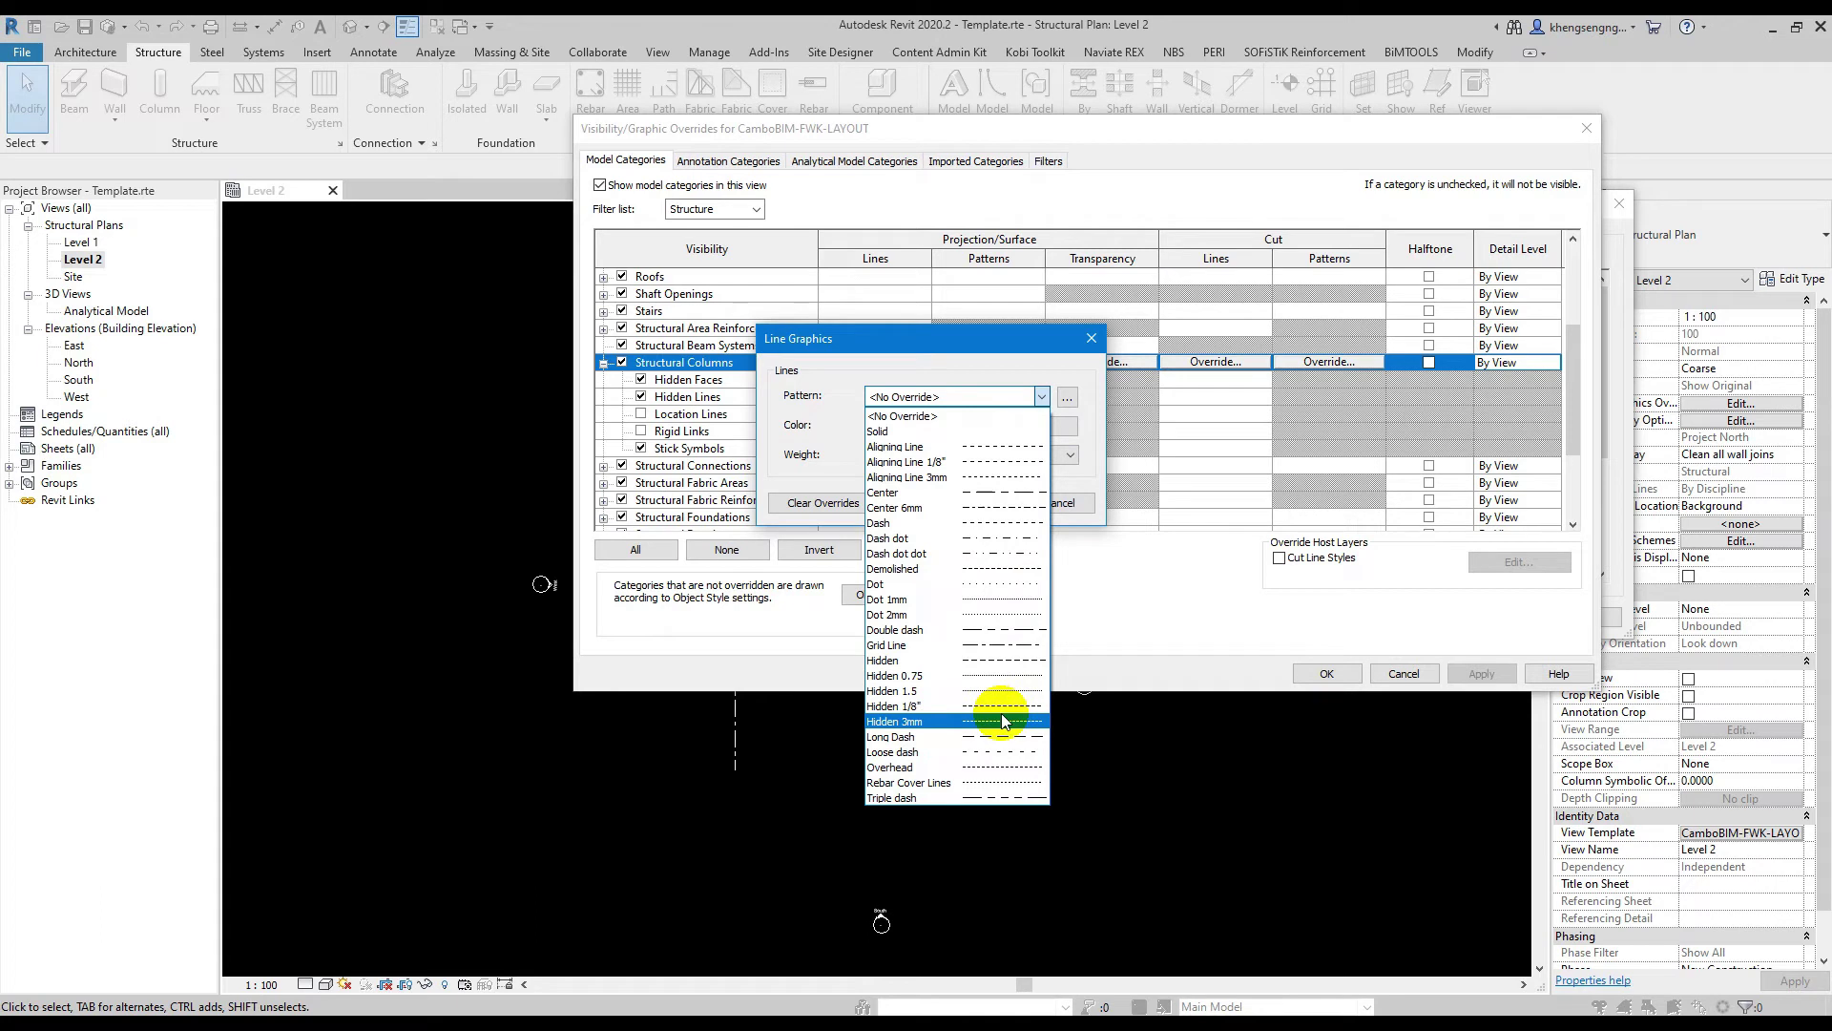
left_click(902, 416)
mouse_move(952, 338)
left_mouse_down()
mouse_move(1038, 498)
mouse_move(821, 245)
left_mouse_up()
left_click(865, 304)
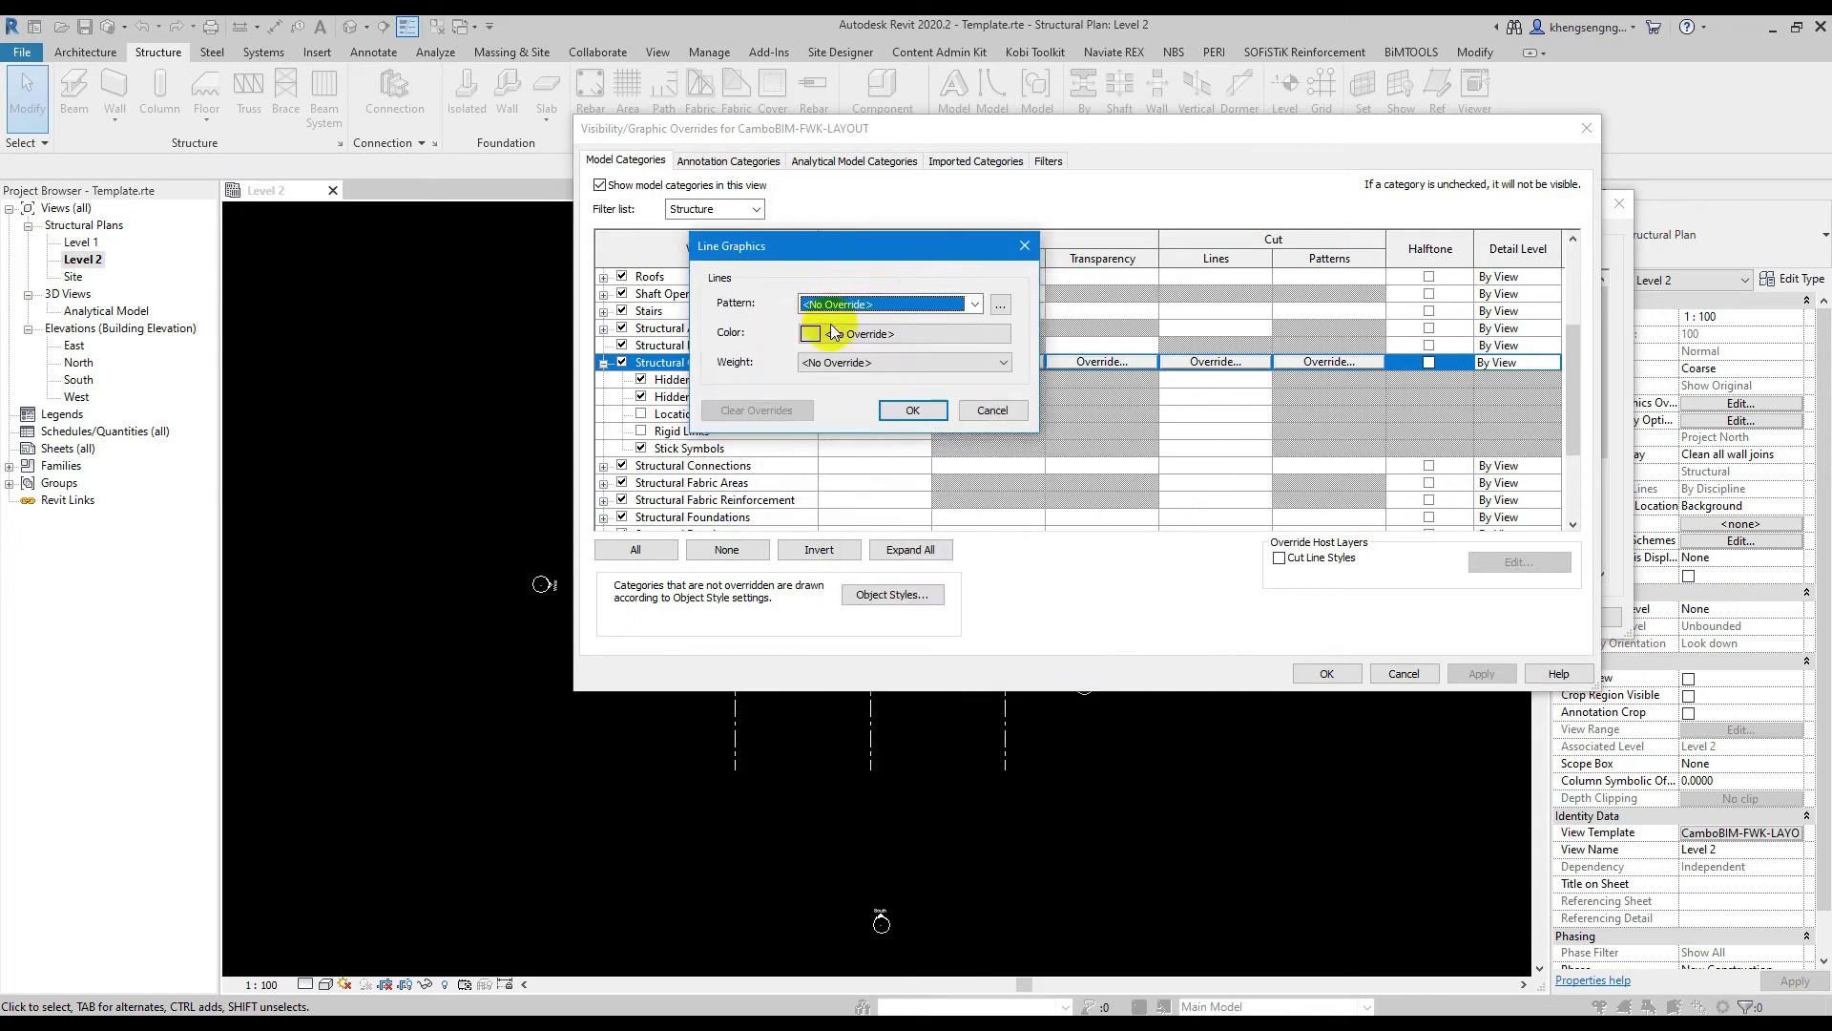
left_click(869, 349)
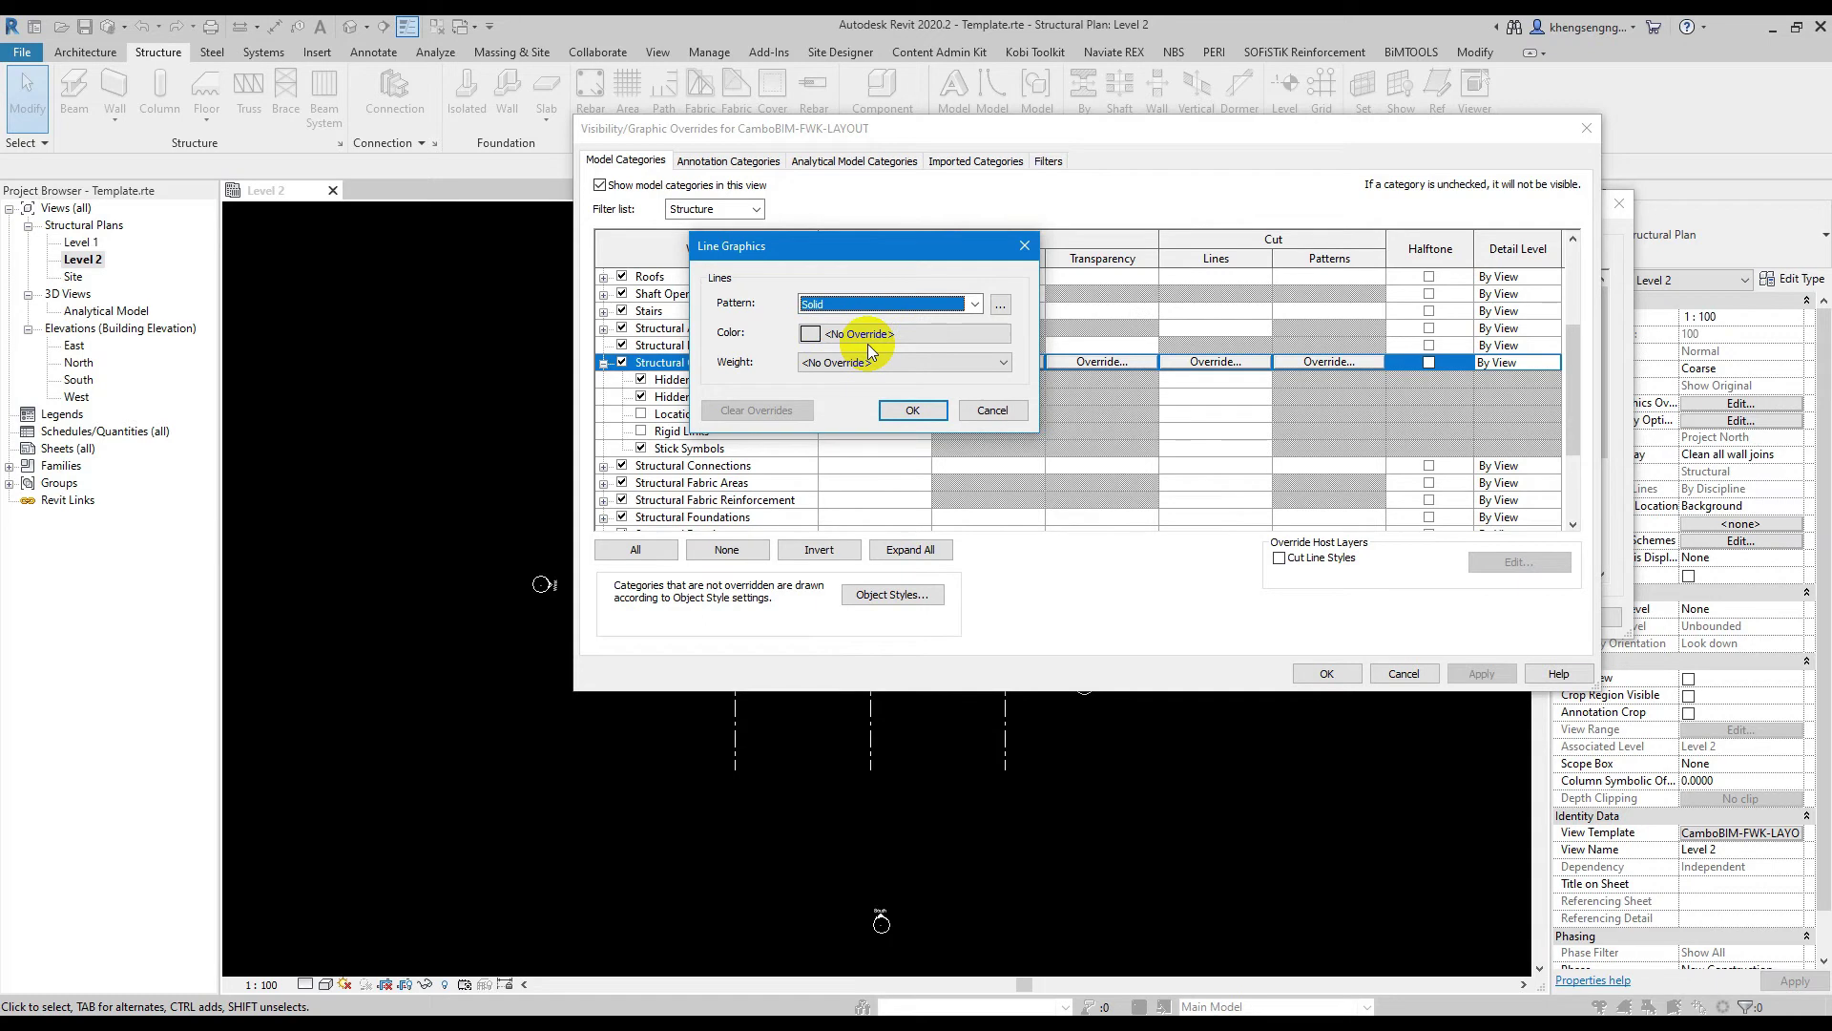
left_click(880, 336)
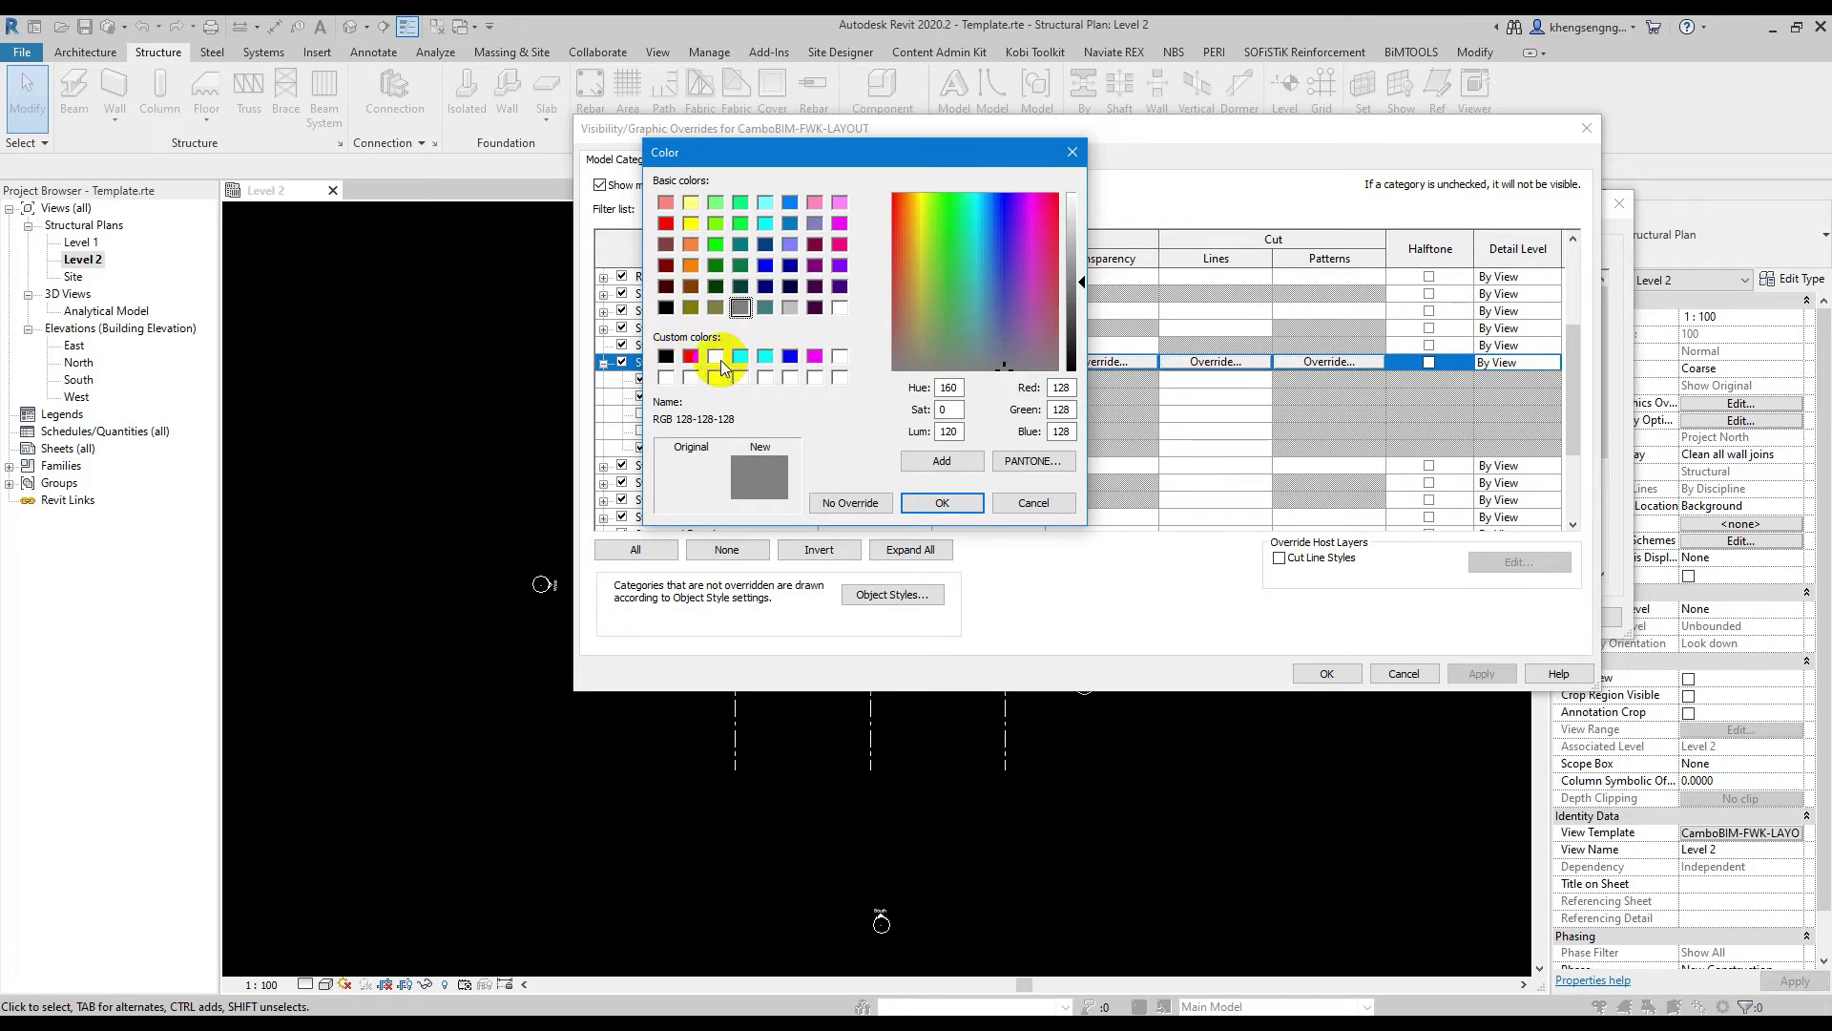
Try several swatches, then settle on Cyan (RGB 0-255-255) for the column lines
left_click(721, 362)
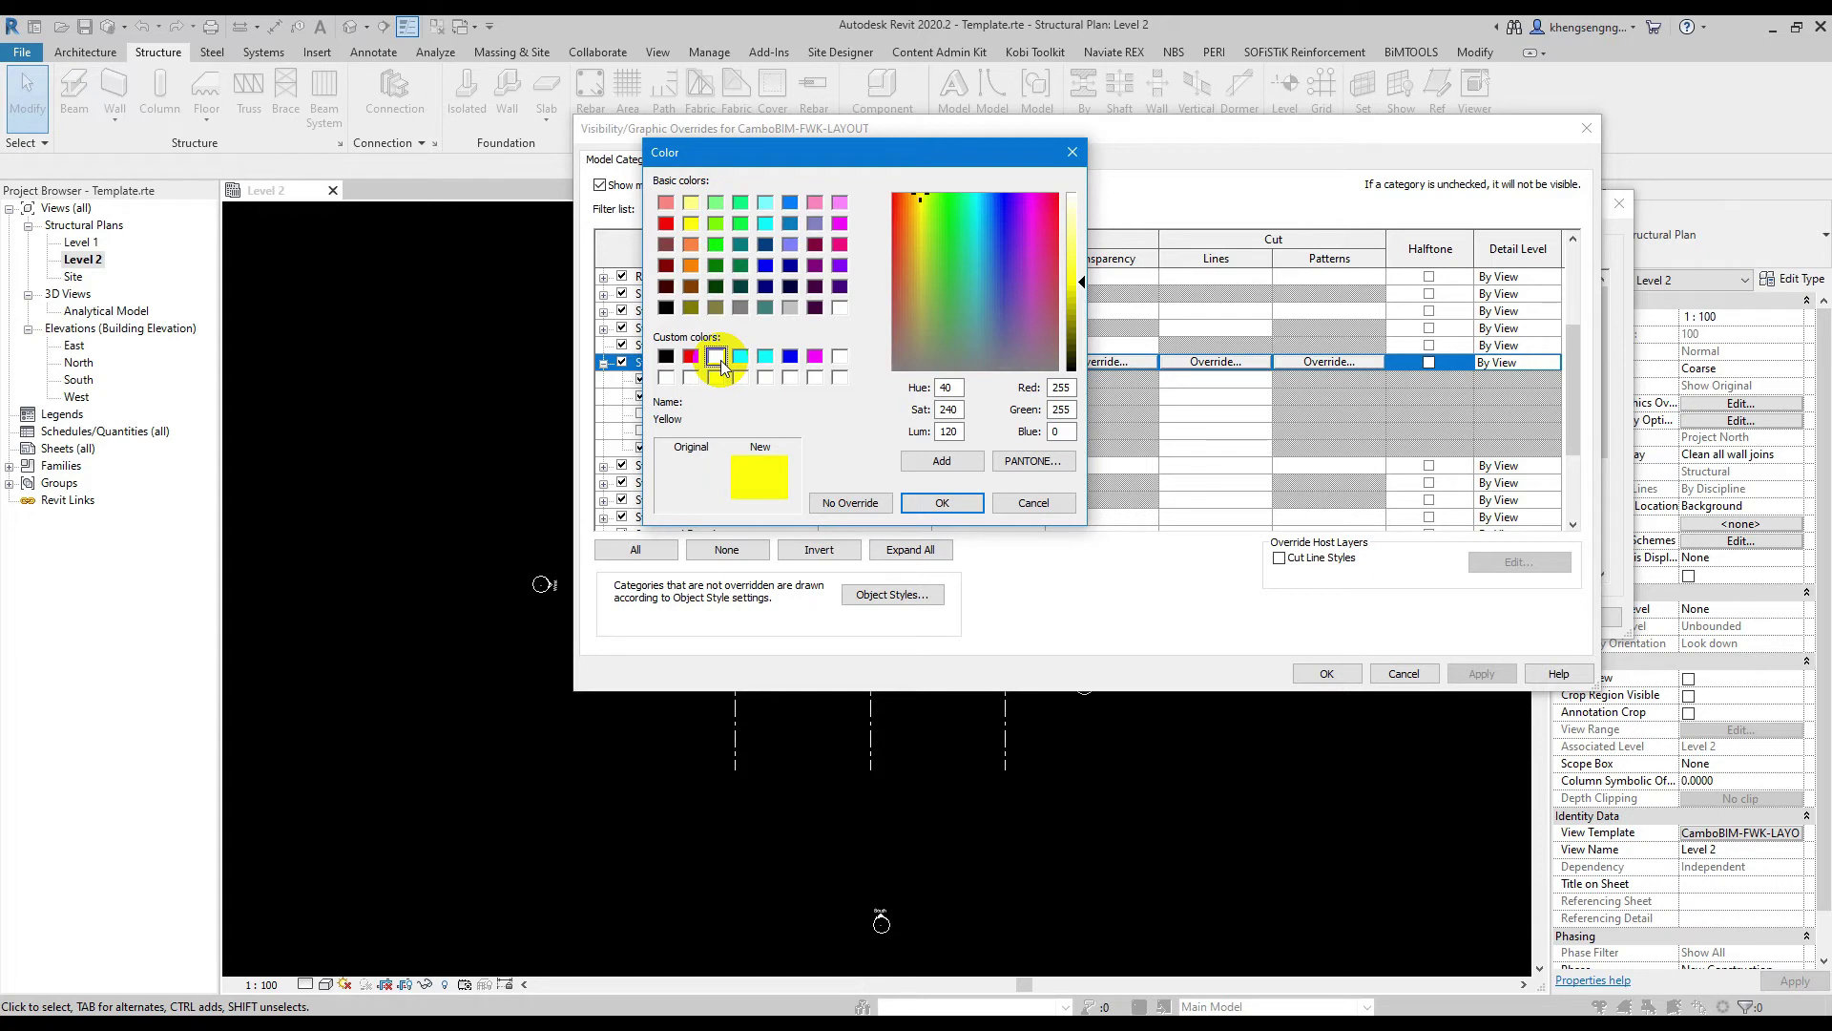
left_click(768, 362)
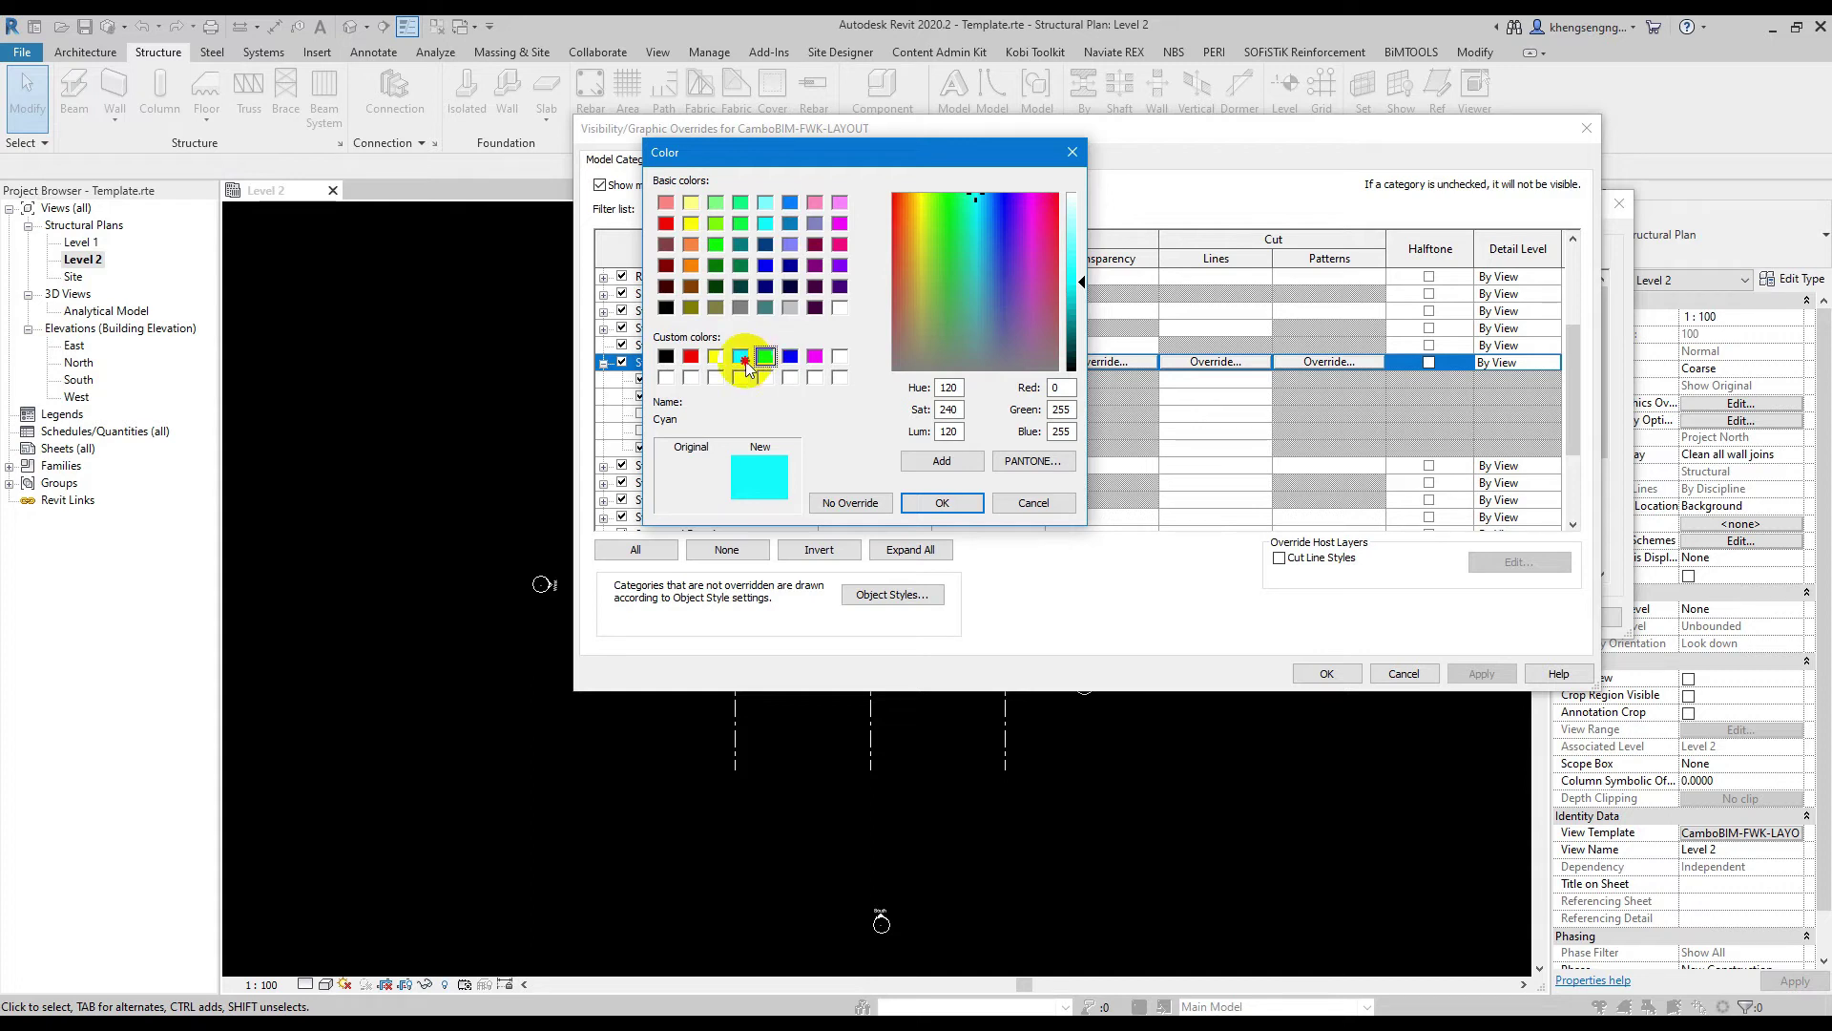
left_click(747, 362)
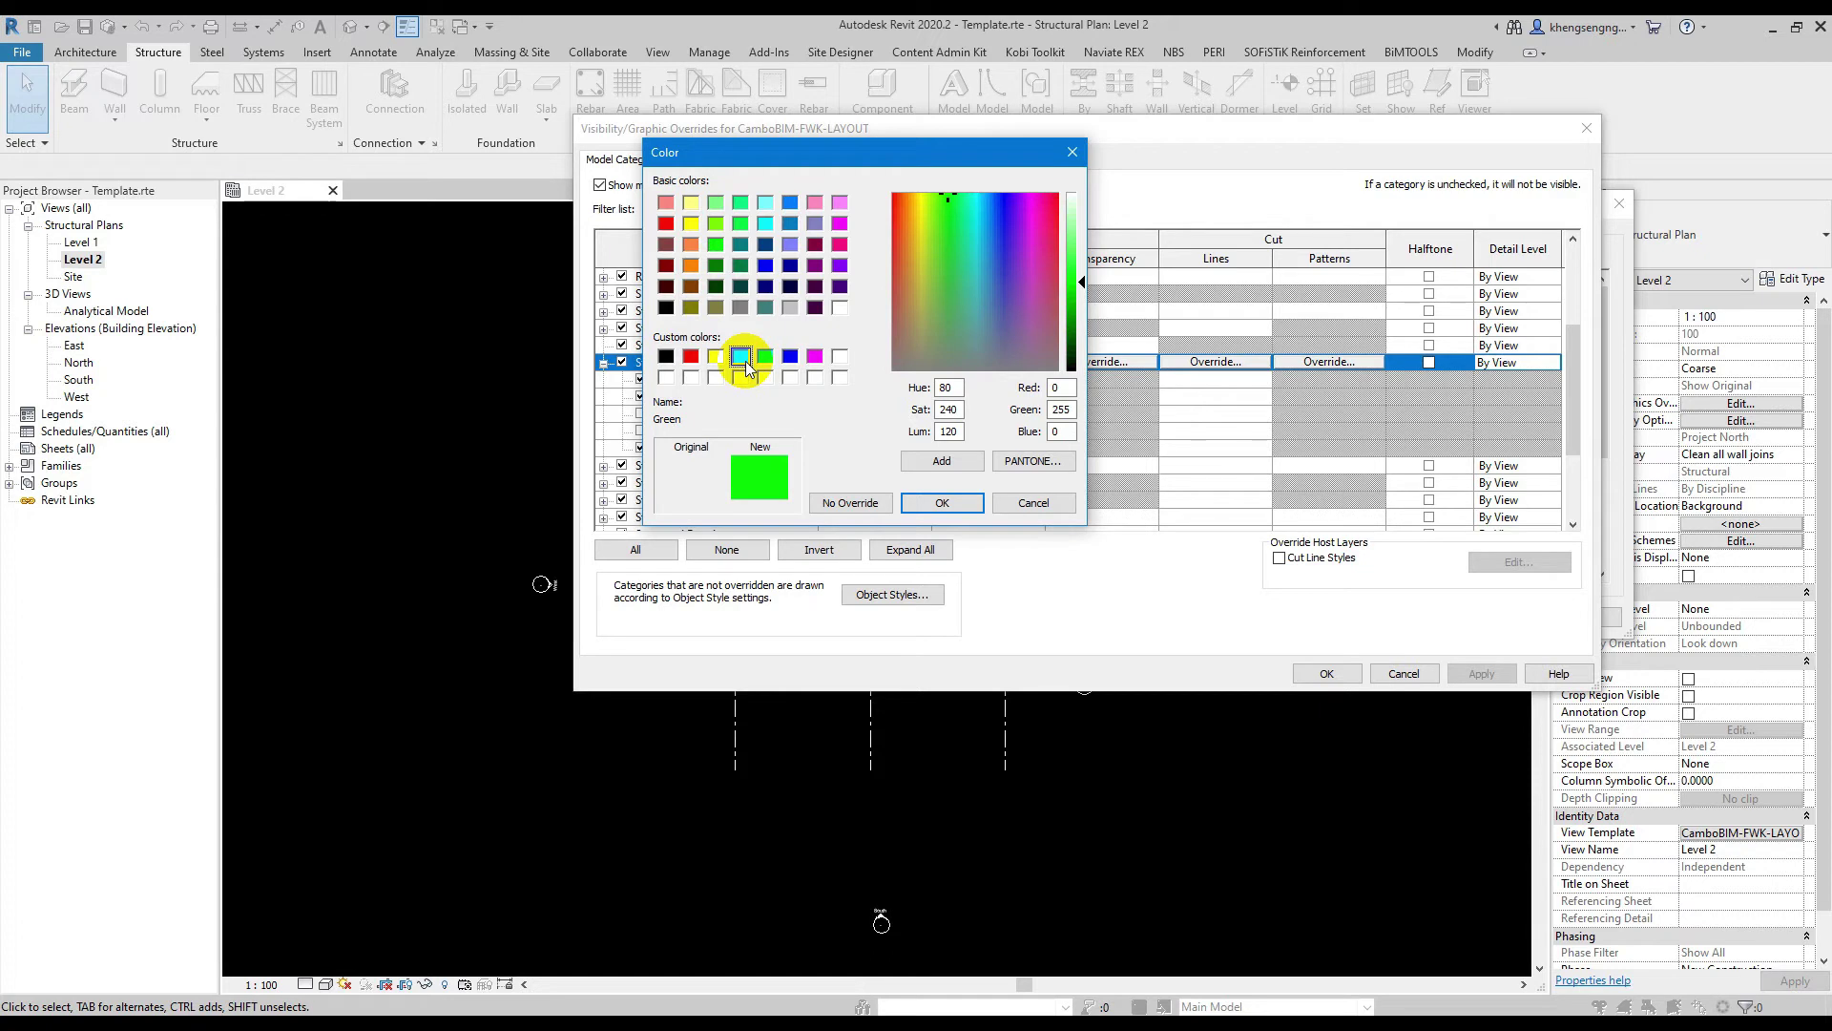
left_click(788, 306)
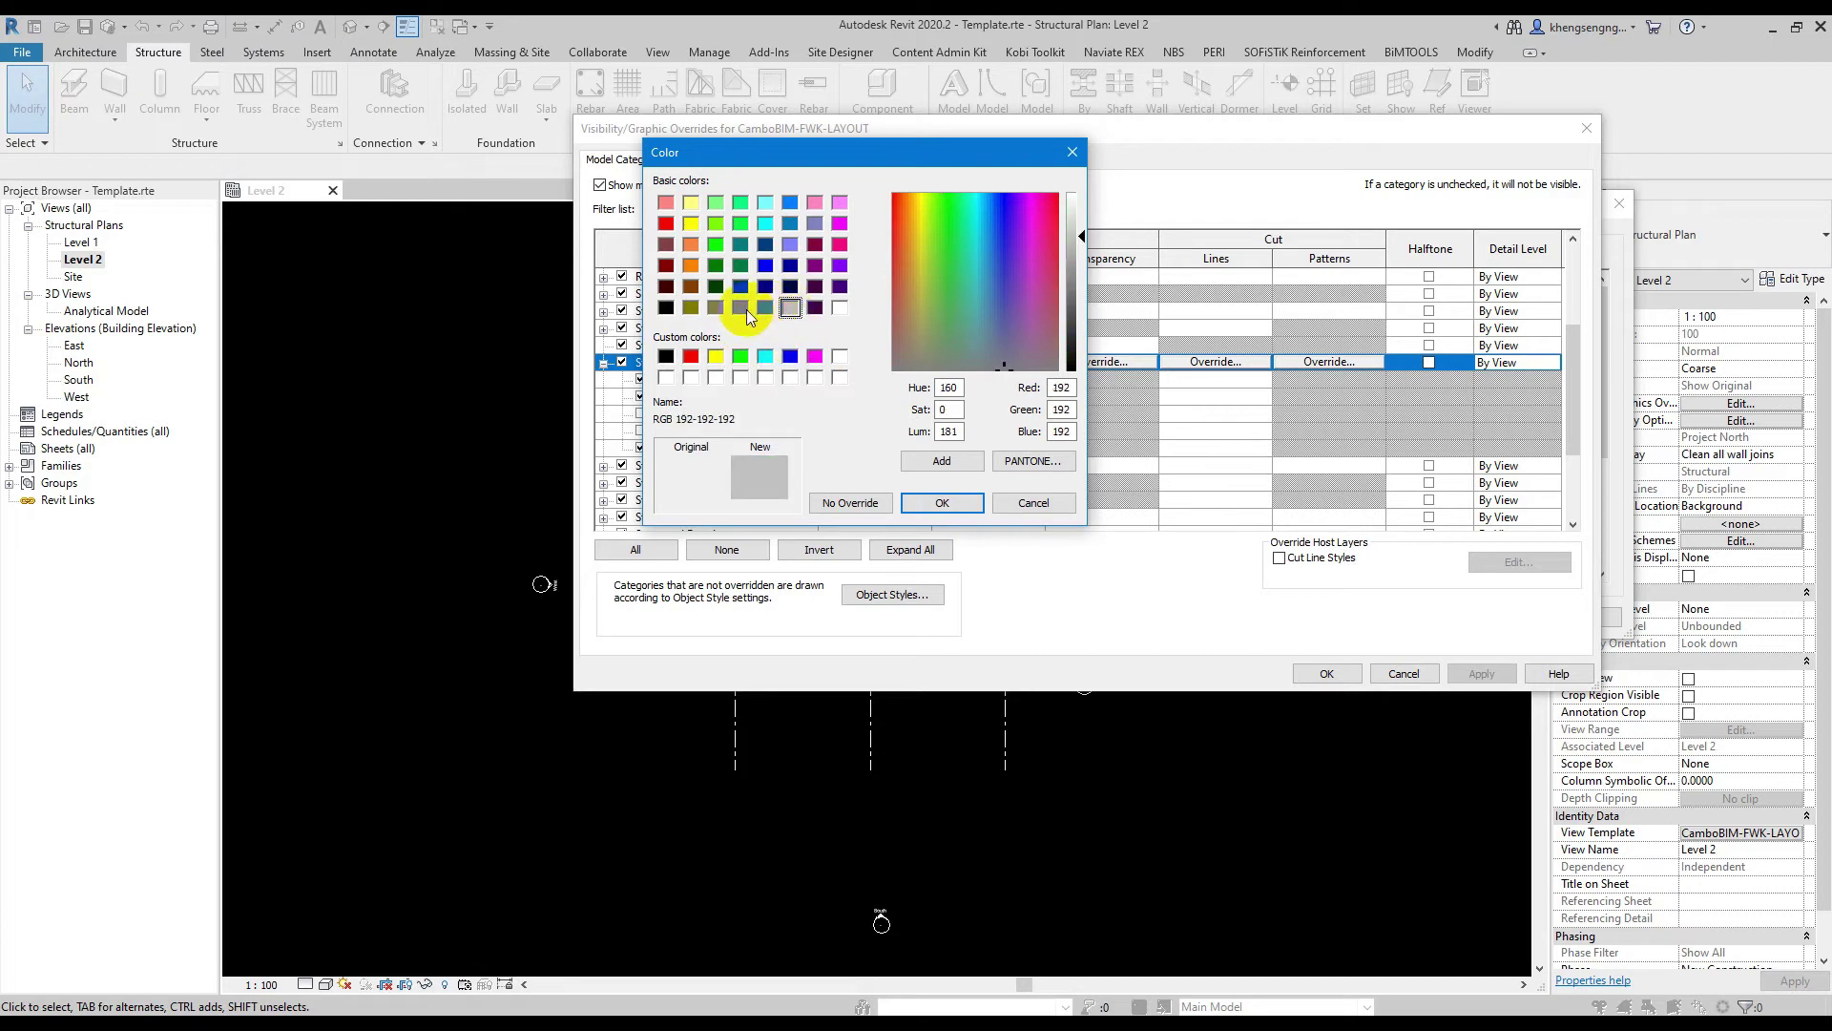
left_click(743, 308)
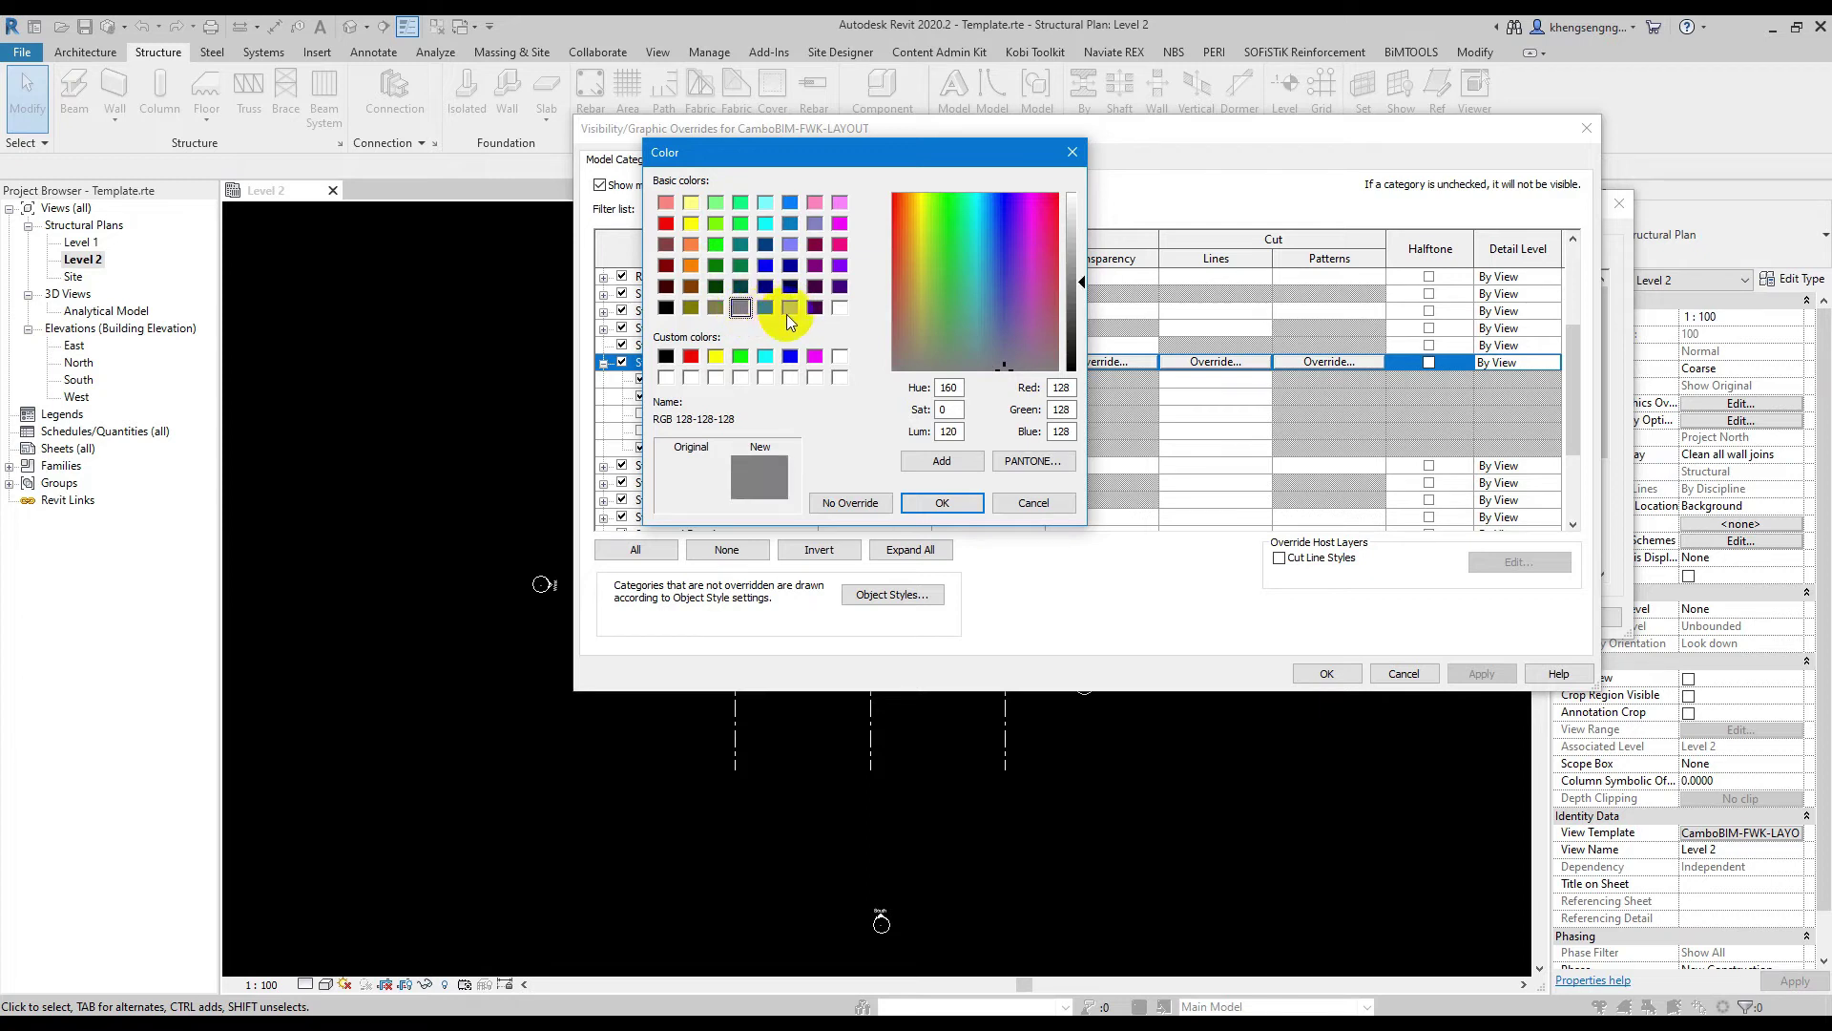
left_click(815, 357)
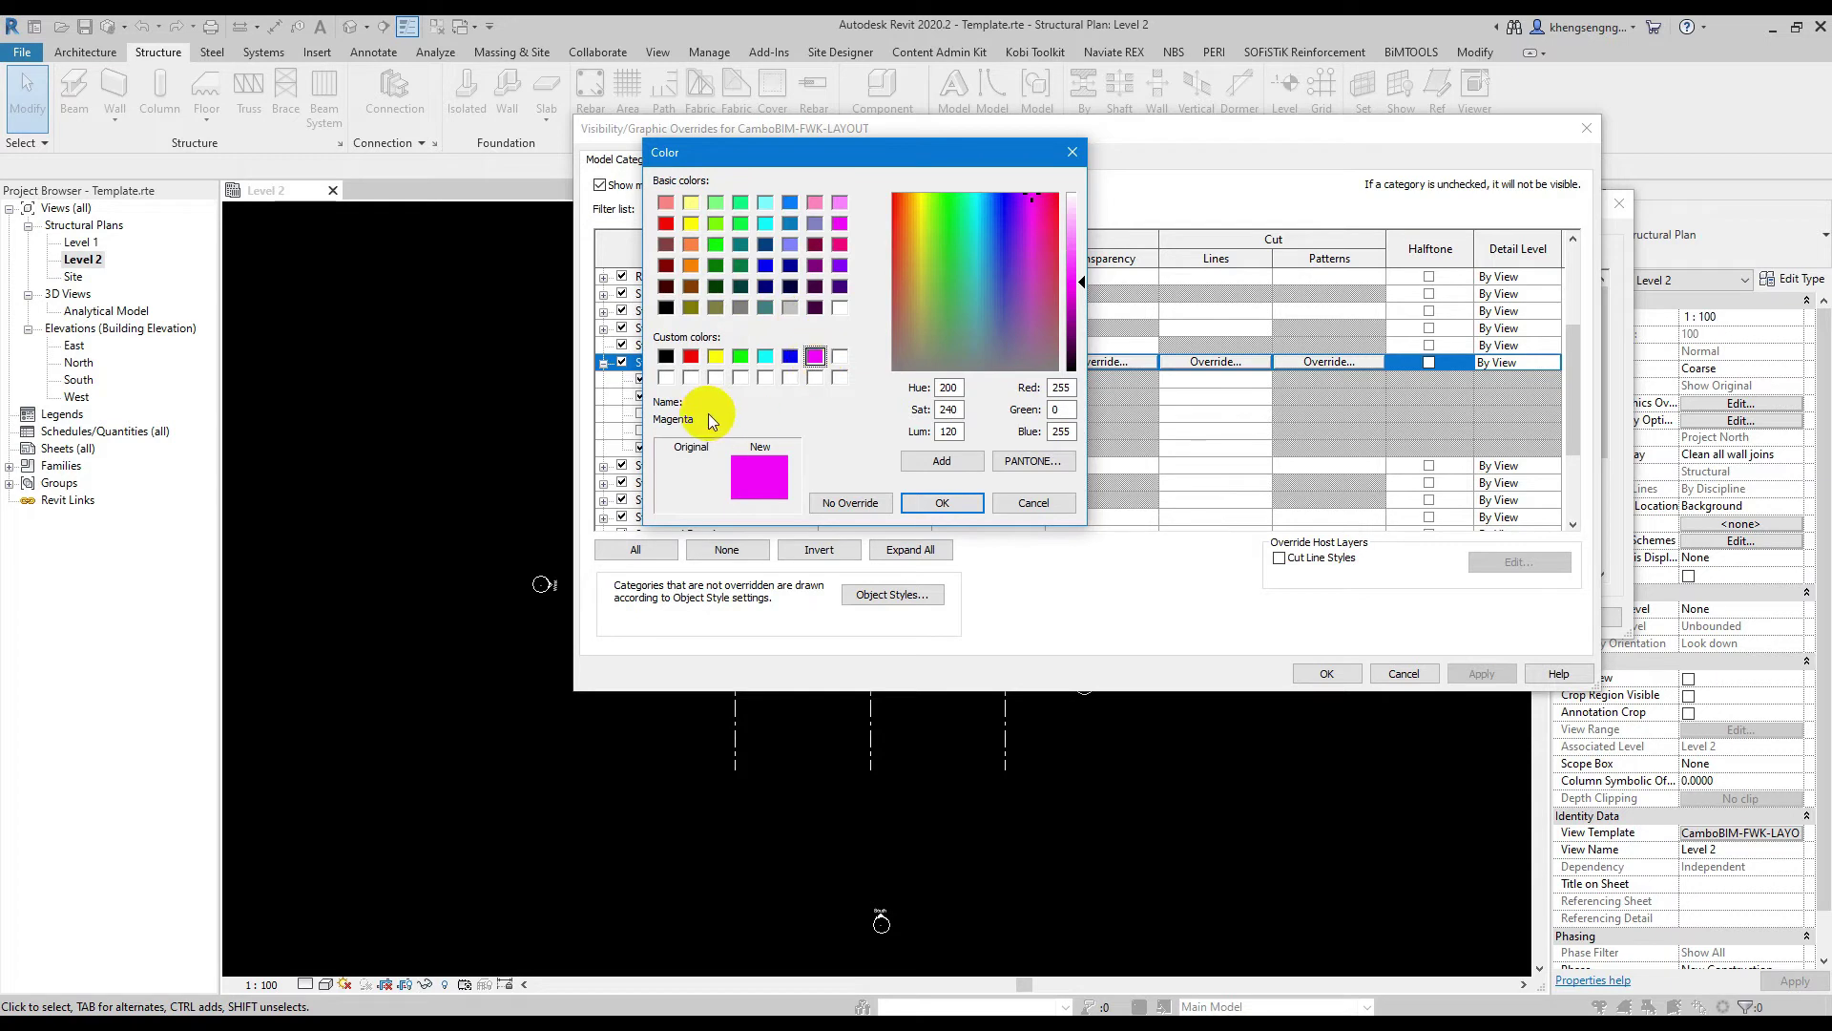
left_click(691, 359)
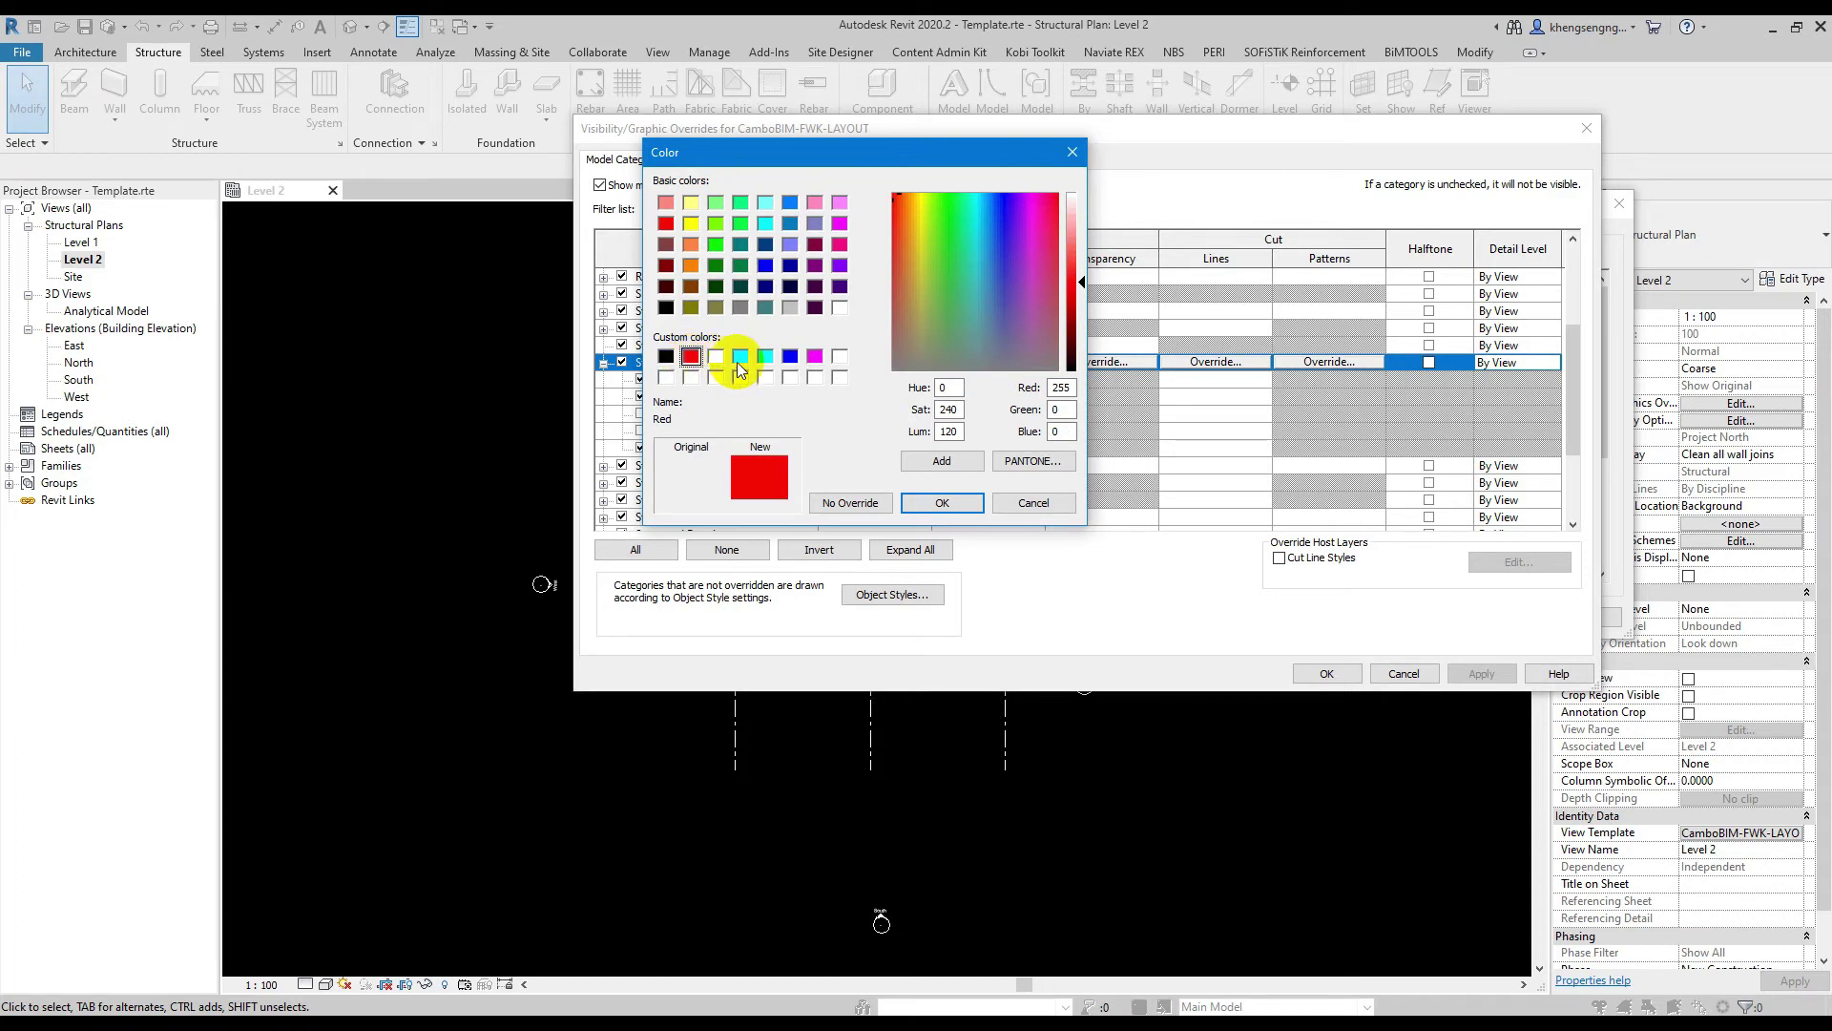
left_click(765, 358)
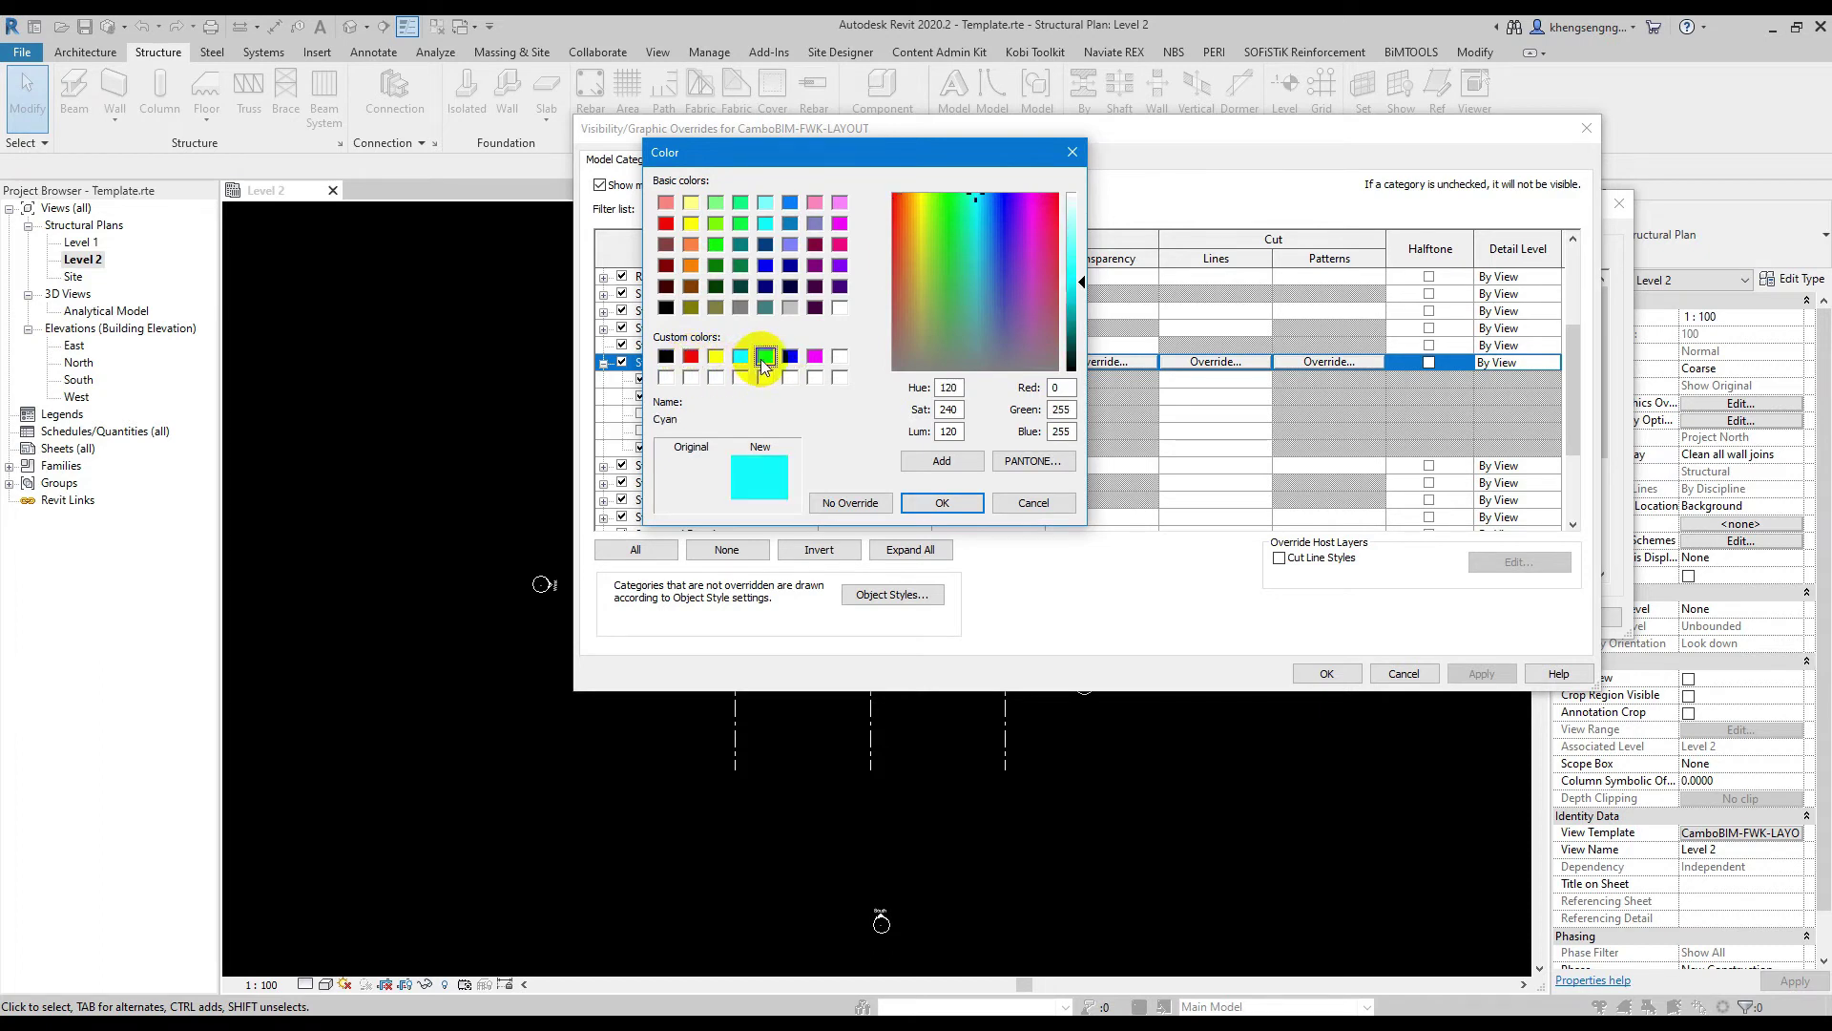
Confirm Cyan, set the Structural Columns line weight to 2, and apply
left_click(940, 502)
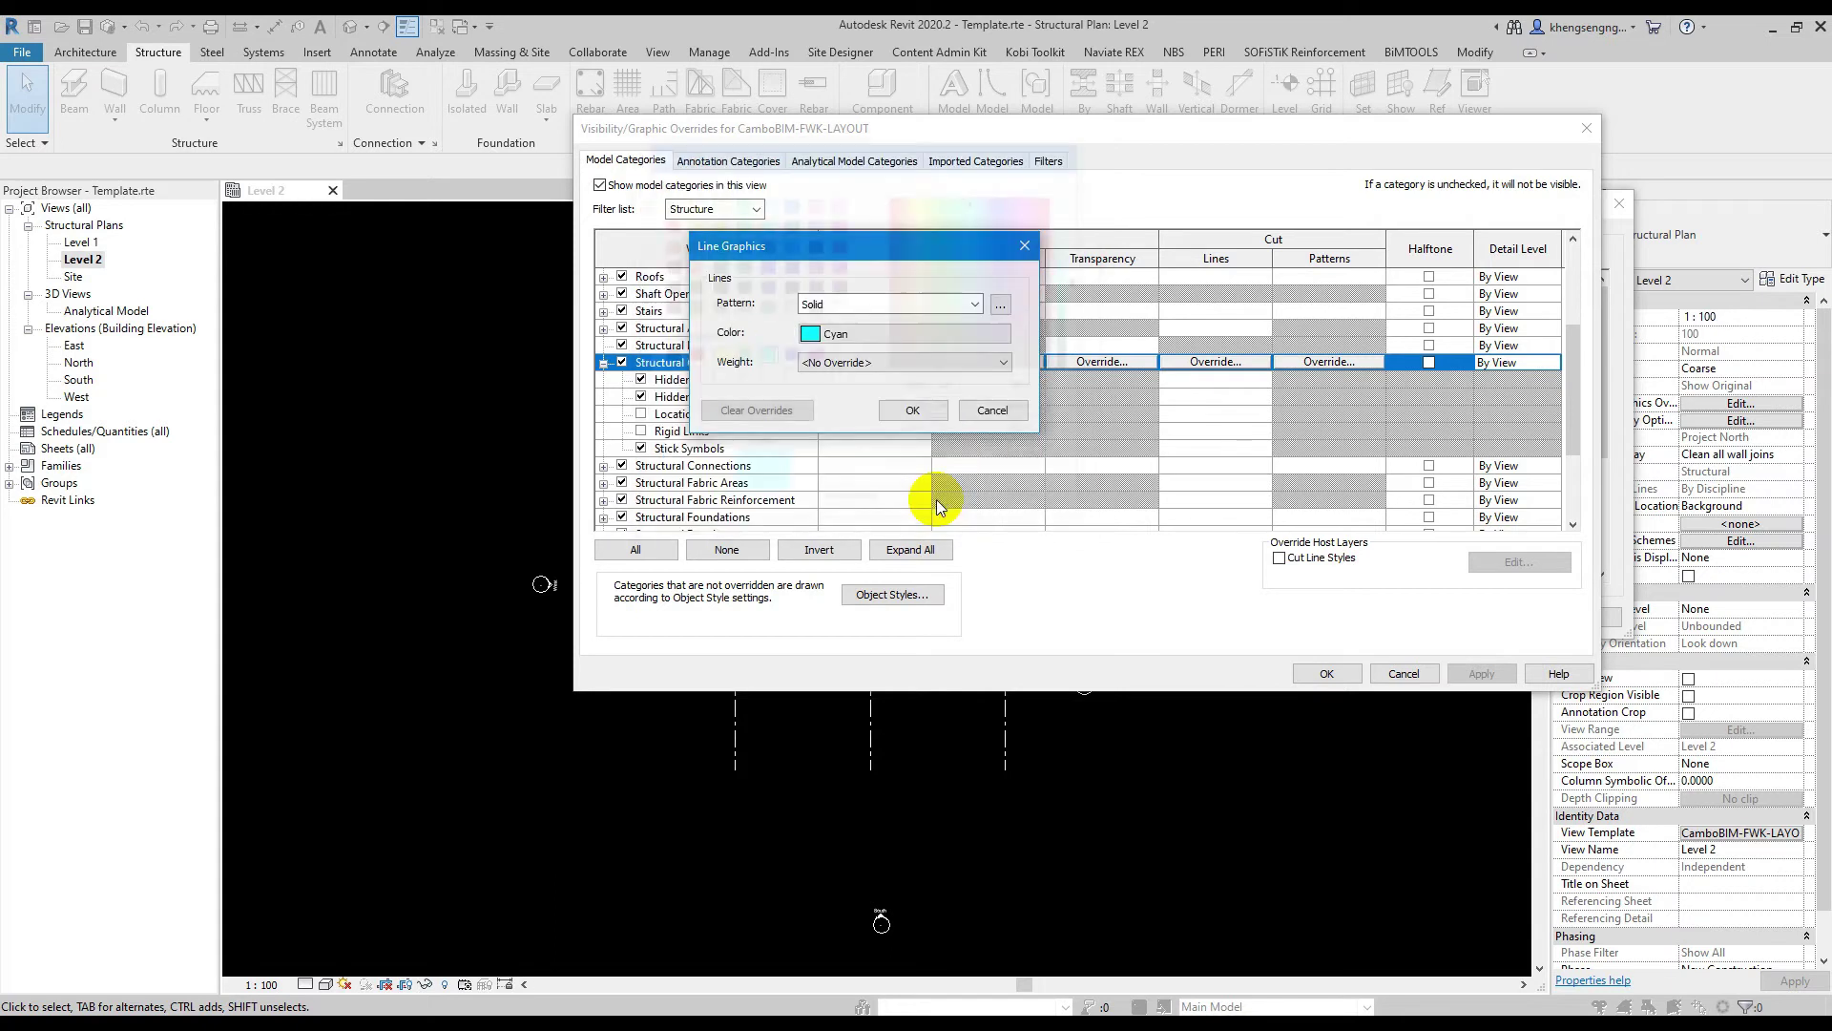
left_click(850, 362)
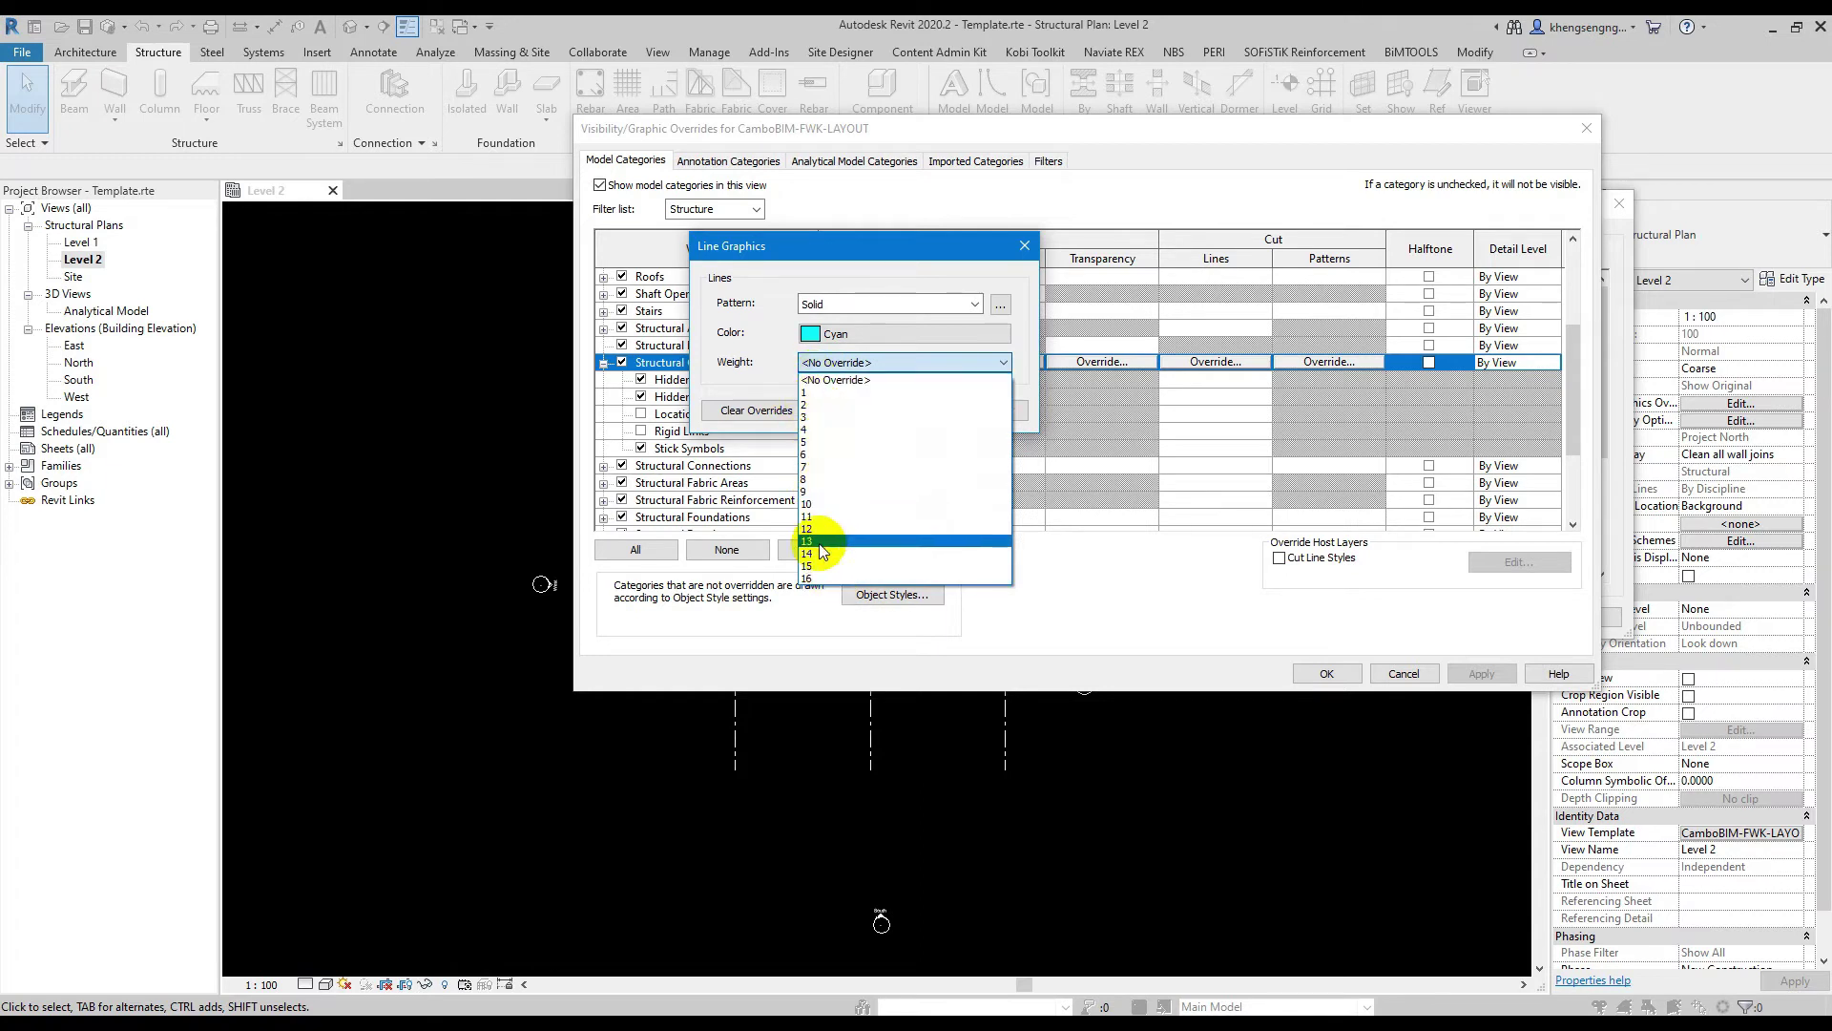
left_click(811, 405)
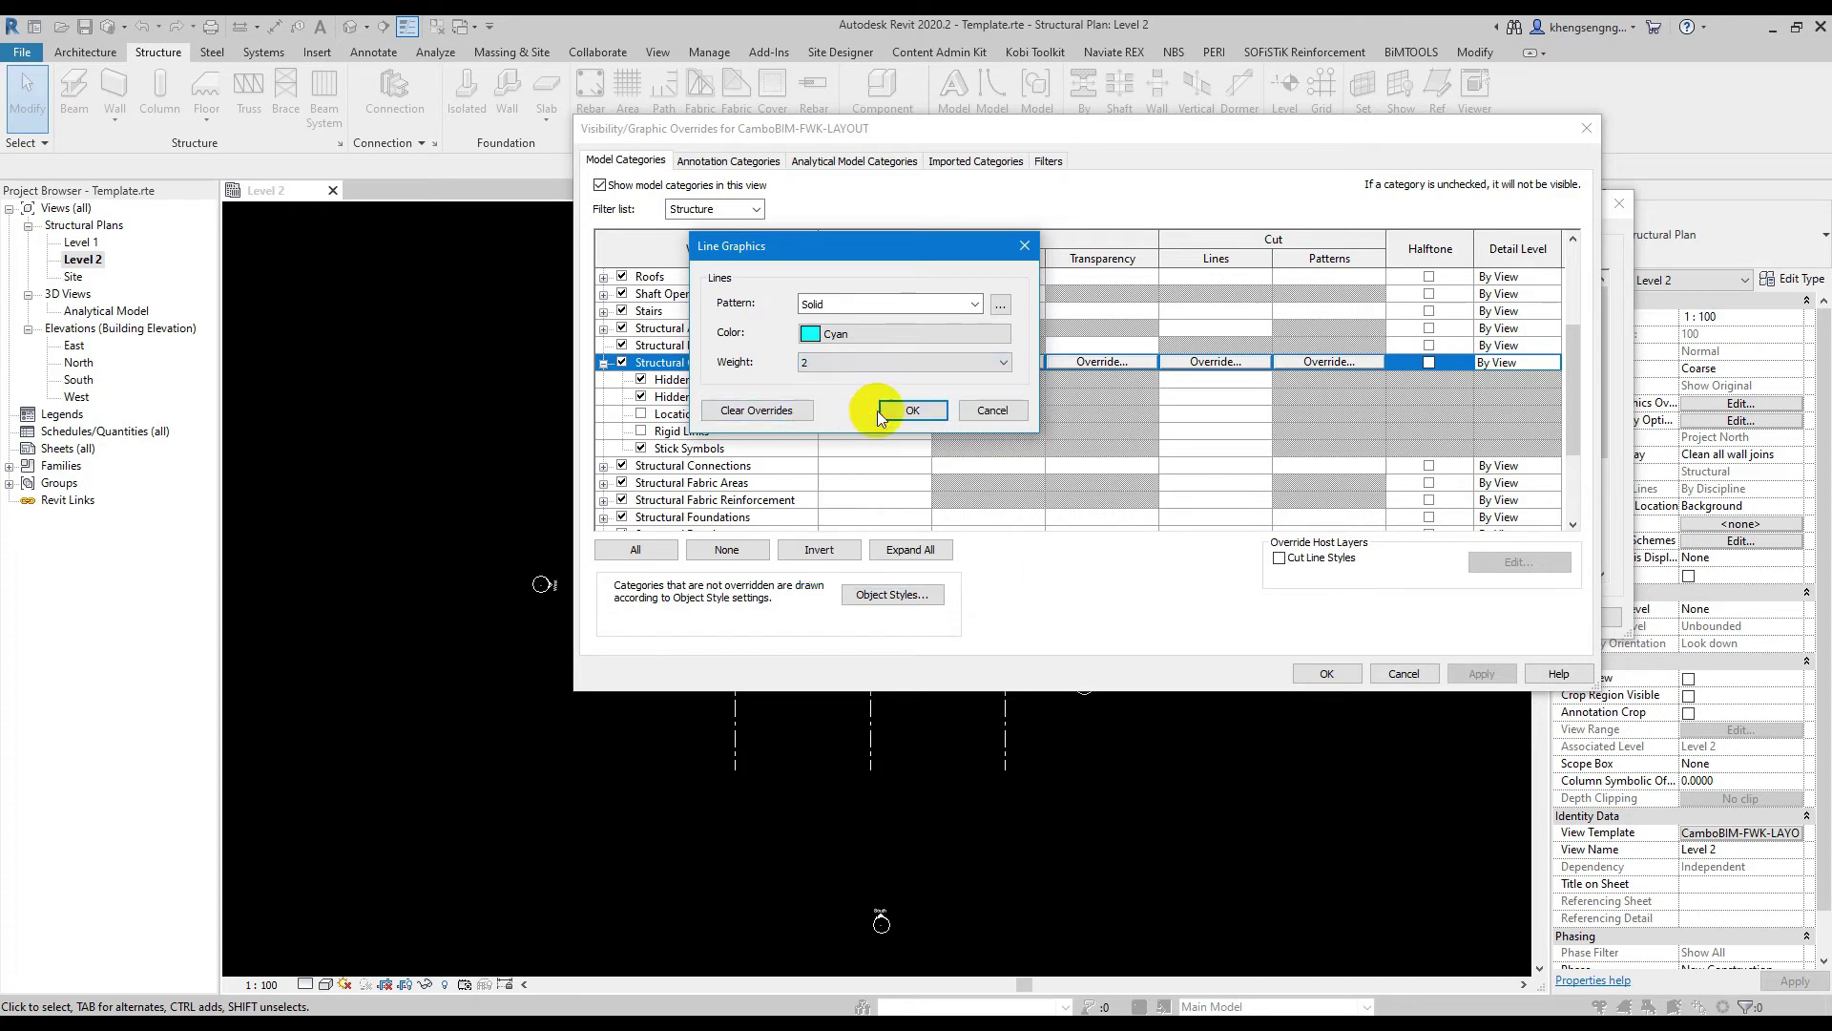
left_click(908, 410)
left_click(1469, 675)
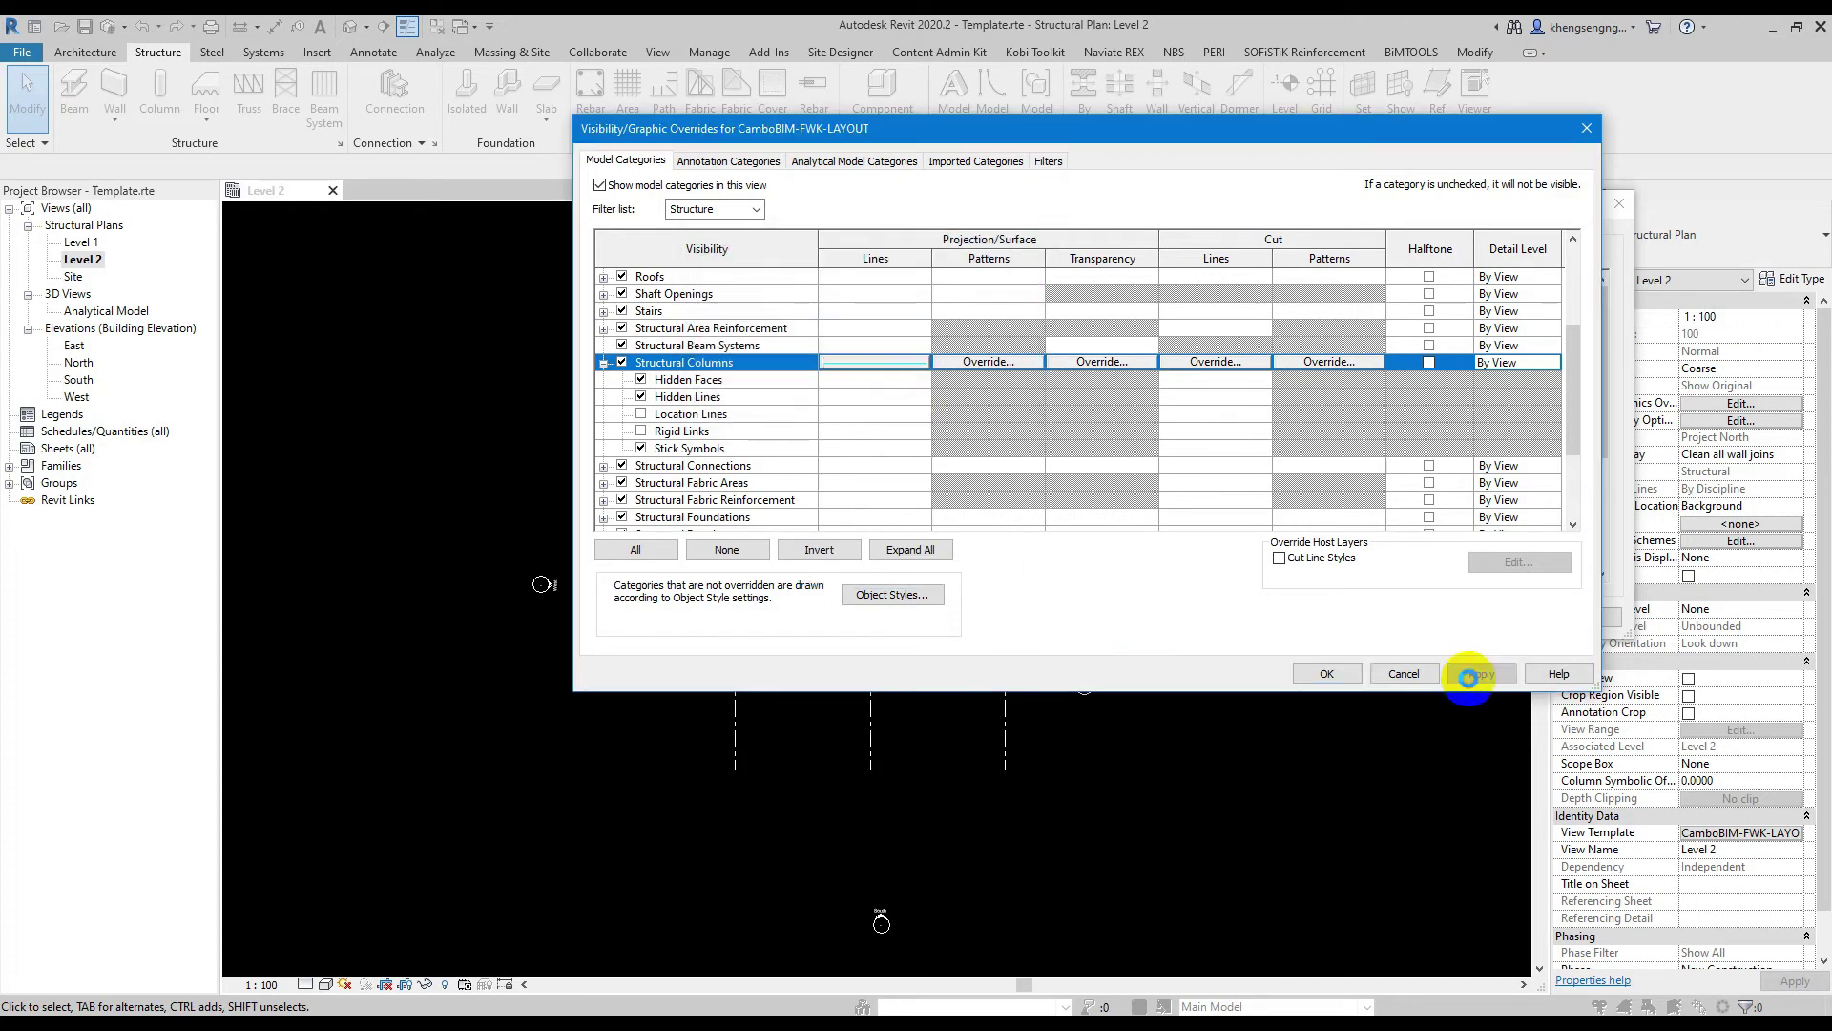
Recheck the line weight stays 2, then close the overrides and Assign View Template dialogs
left_click(852, 380)
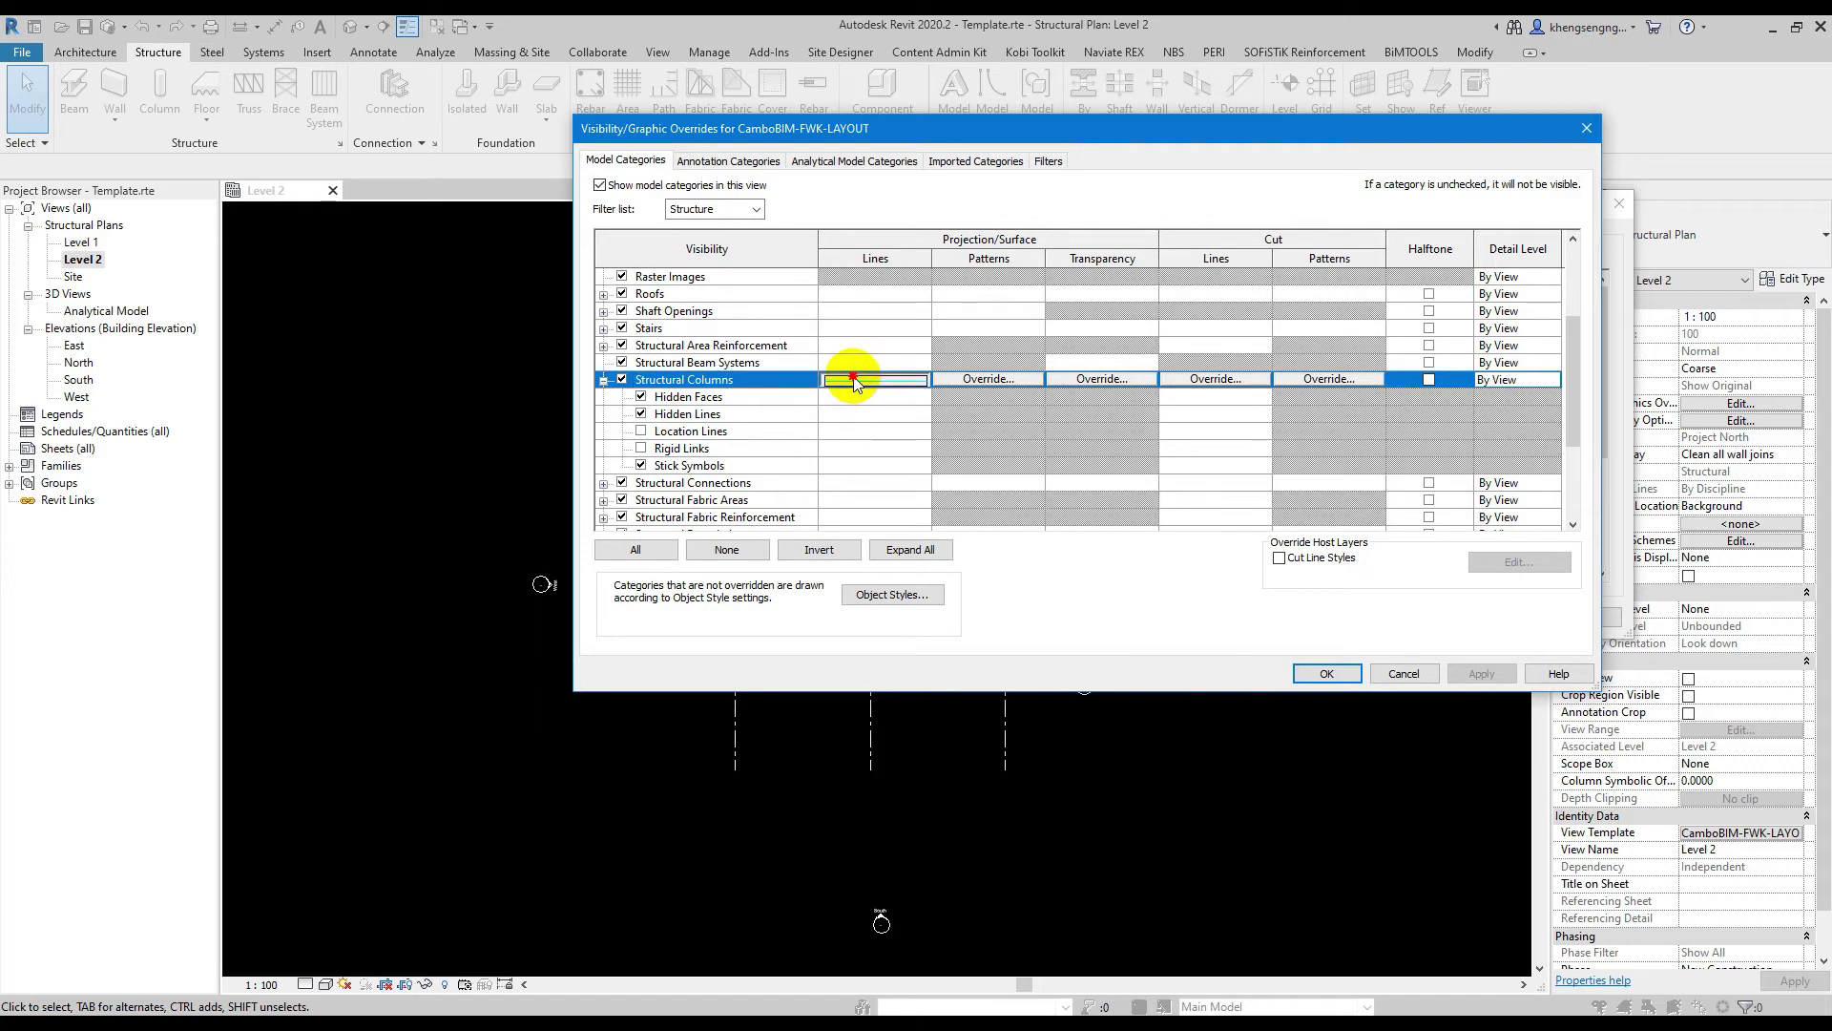
left_click(853, 380)
left_click(819, 363)
left_click(826, 372)
left_click(897, 408)
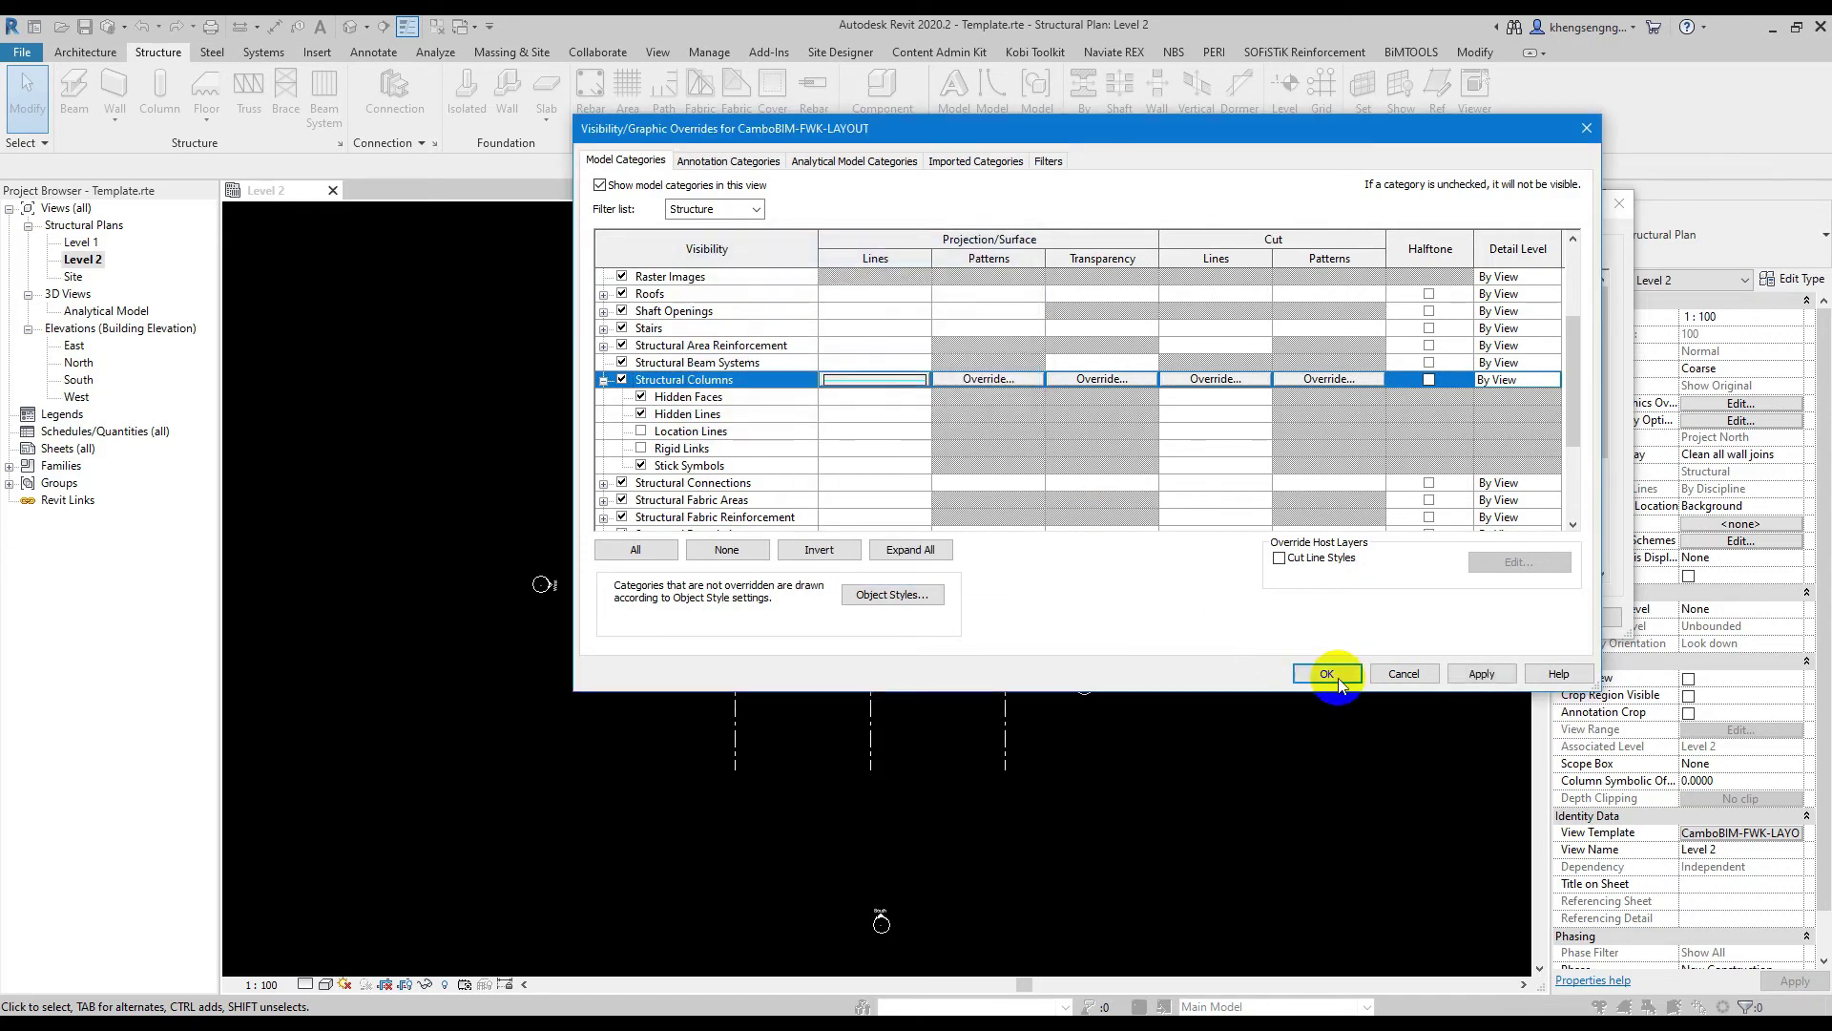
left_click(1336, 676)
left_click(1389, 617)
Review the model Line Weights table, including 1:20 scale widths, and close it unchanged
left_click(711, 52)
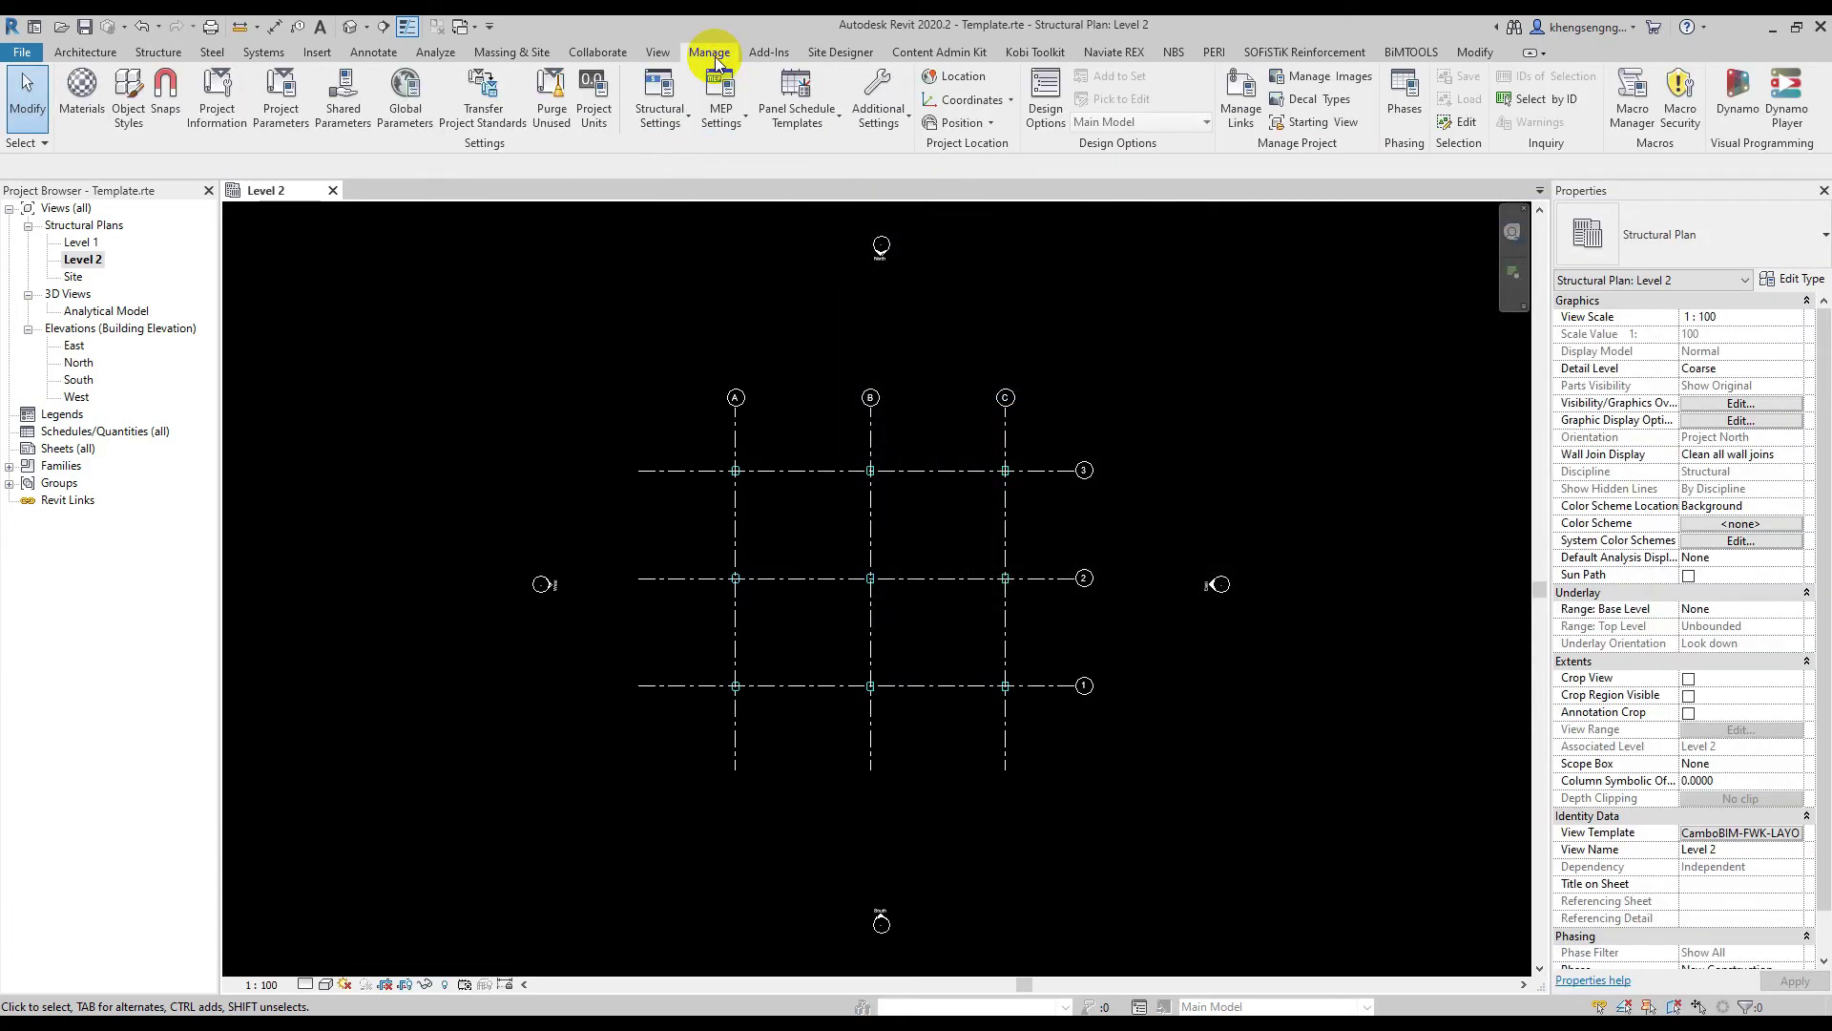
left_click(858, 130)
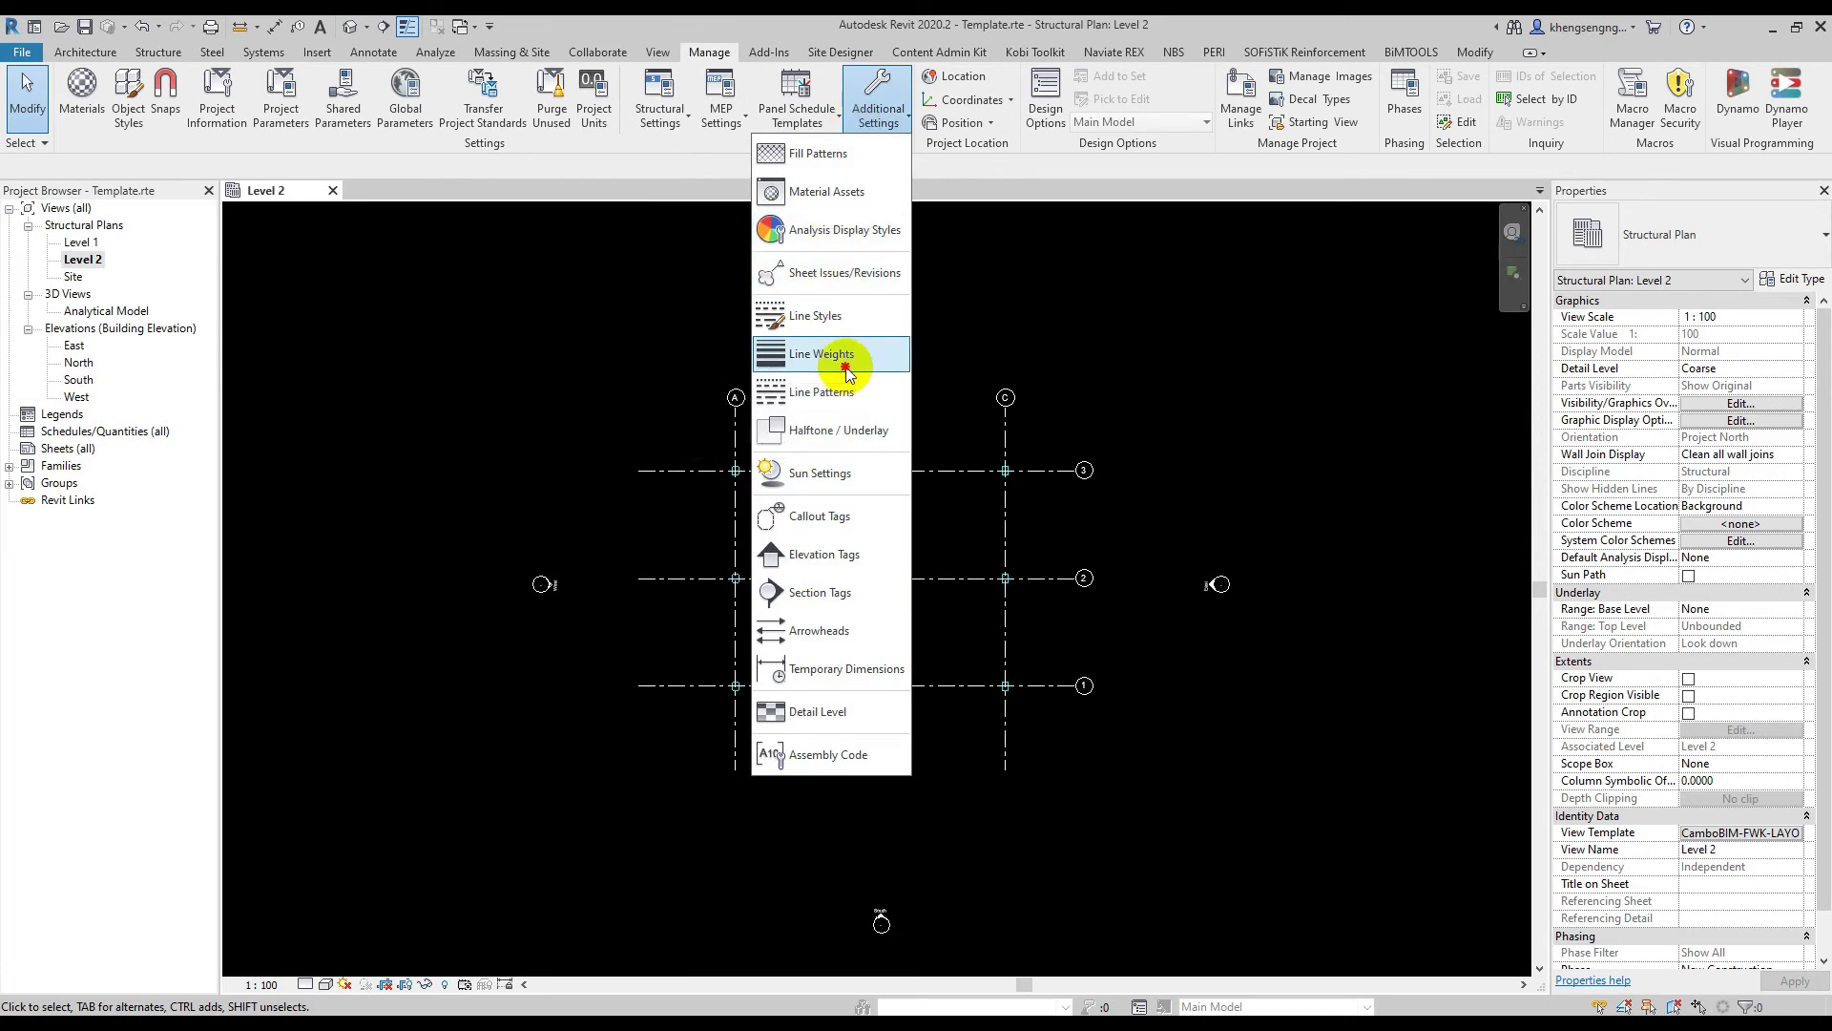
left_click(847, 370)
left_click_drag(1029, 143, 688, 124)
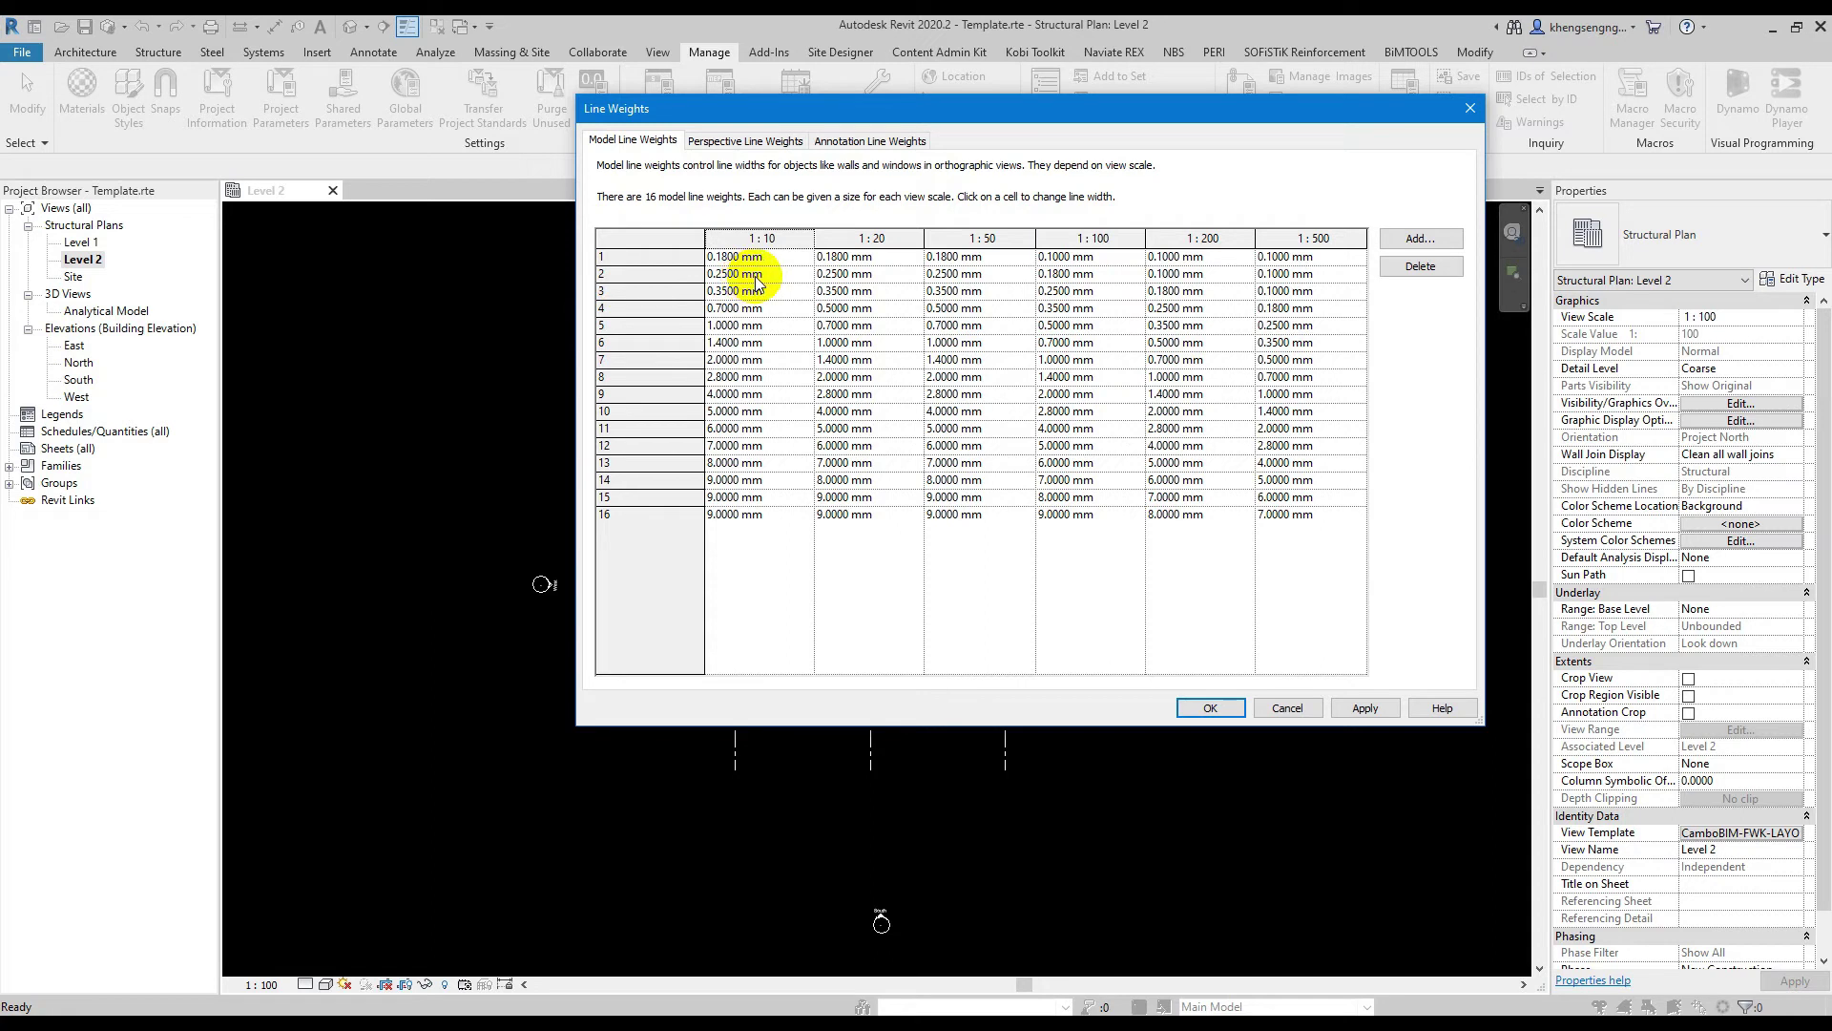
left_click(869, 237)
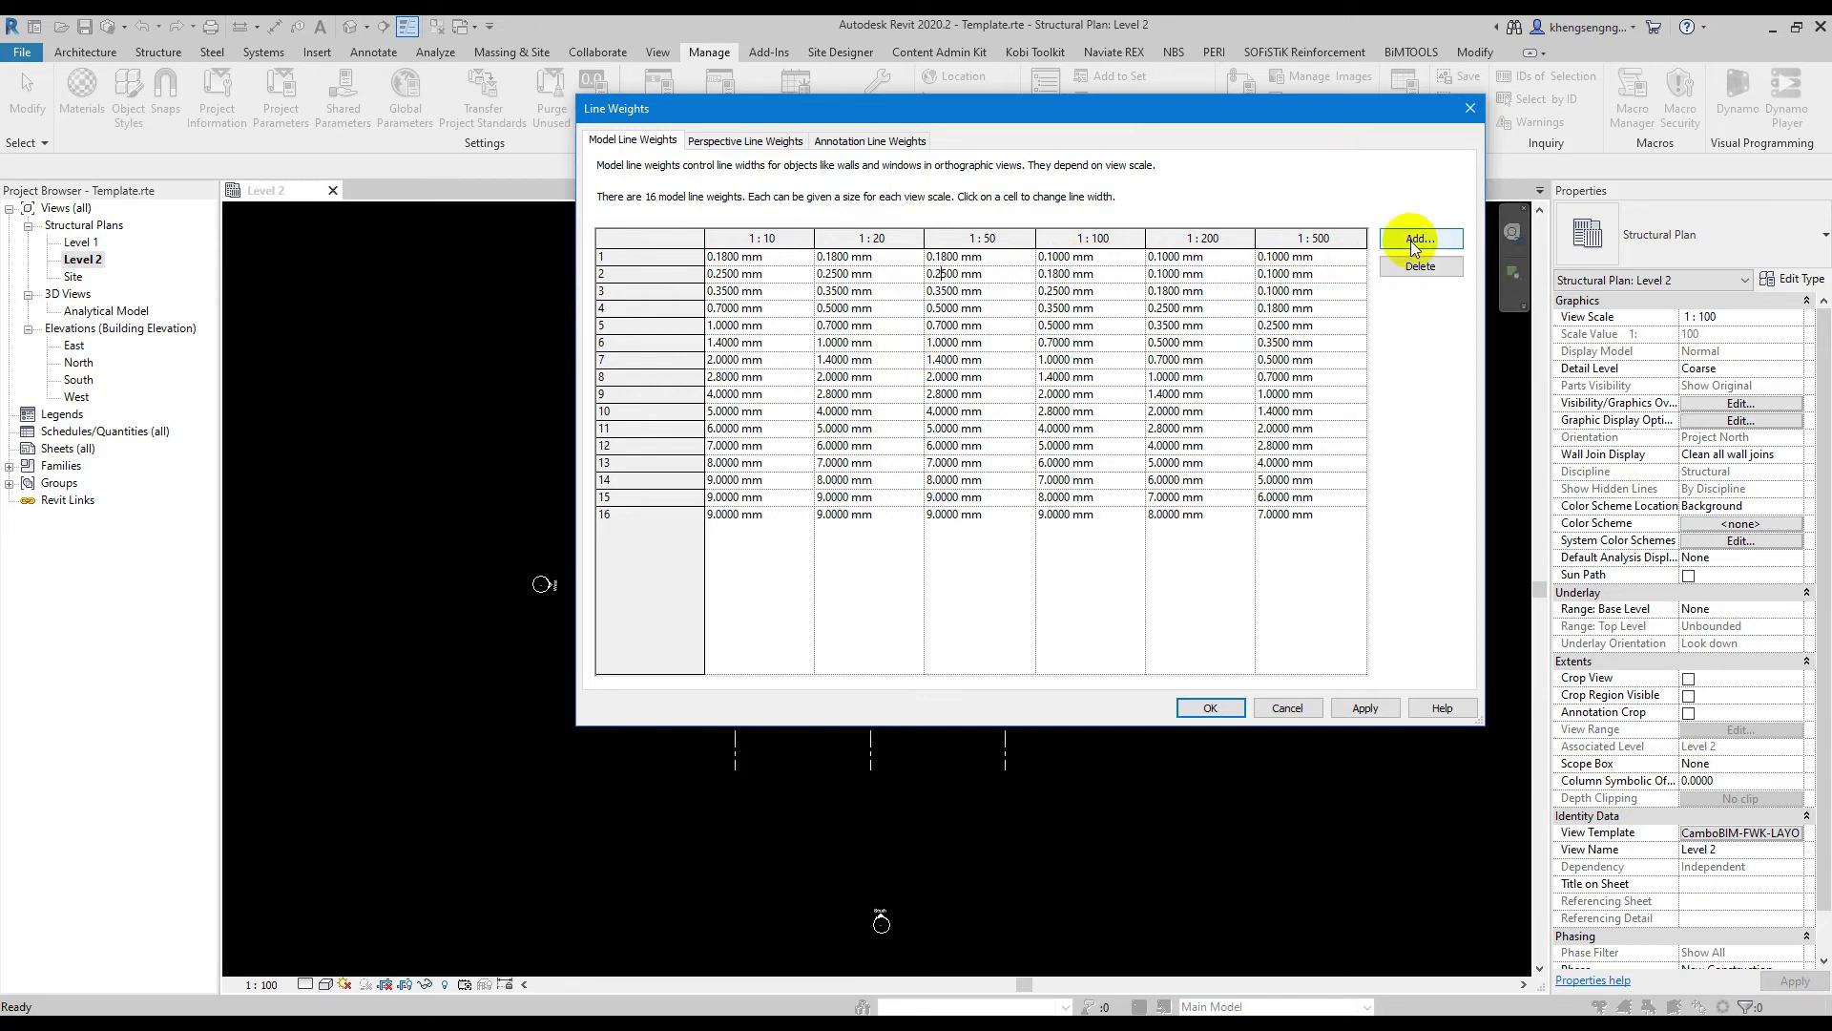
left_click_drag(655, 253, 656, 497)
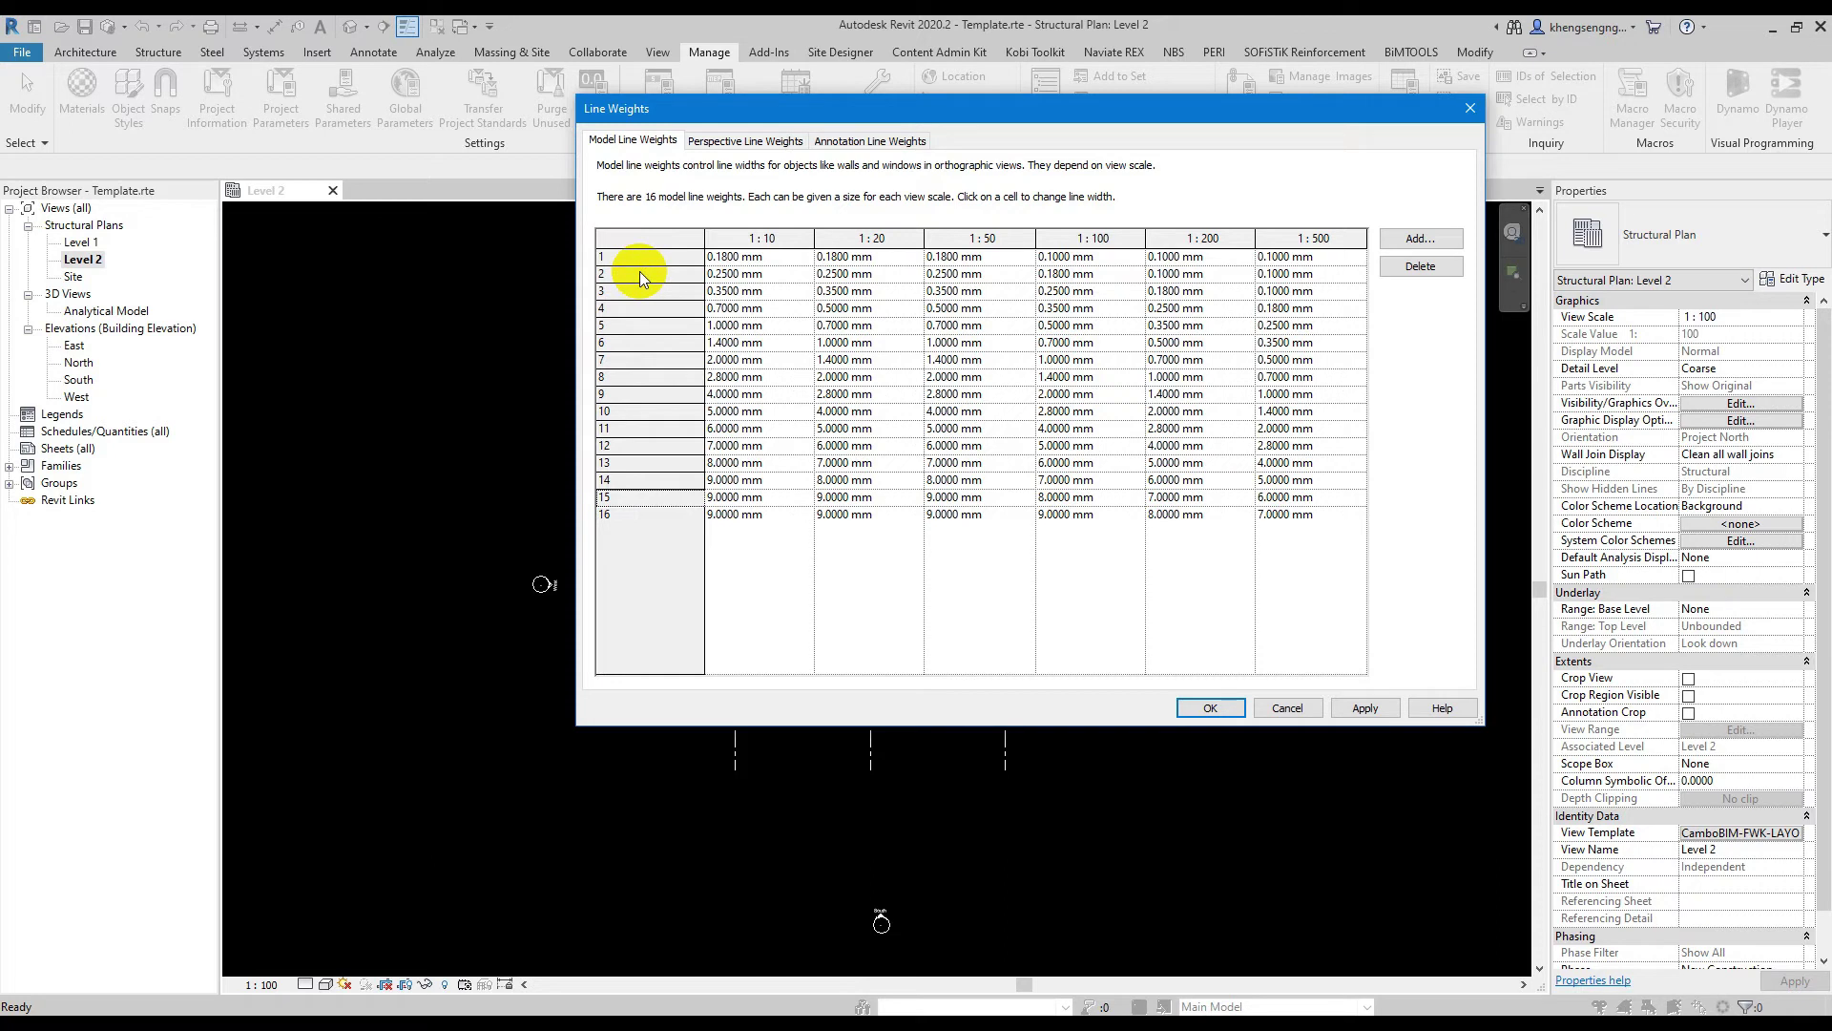
left_click(1374, 707)
left_click(1240, 707)
Zoom into the column at grid intersection B/3 on Level 2
middle_click_drag(1297, 590, 1298, 596)
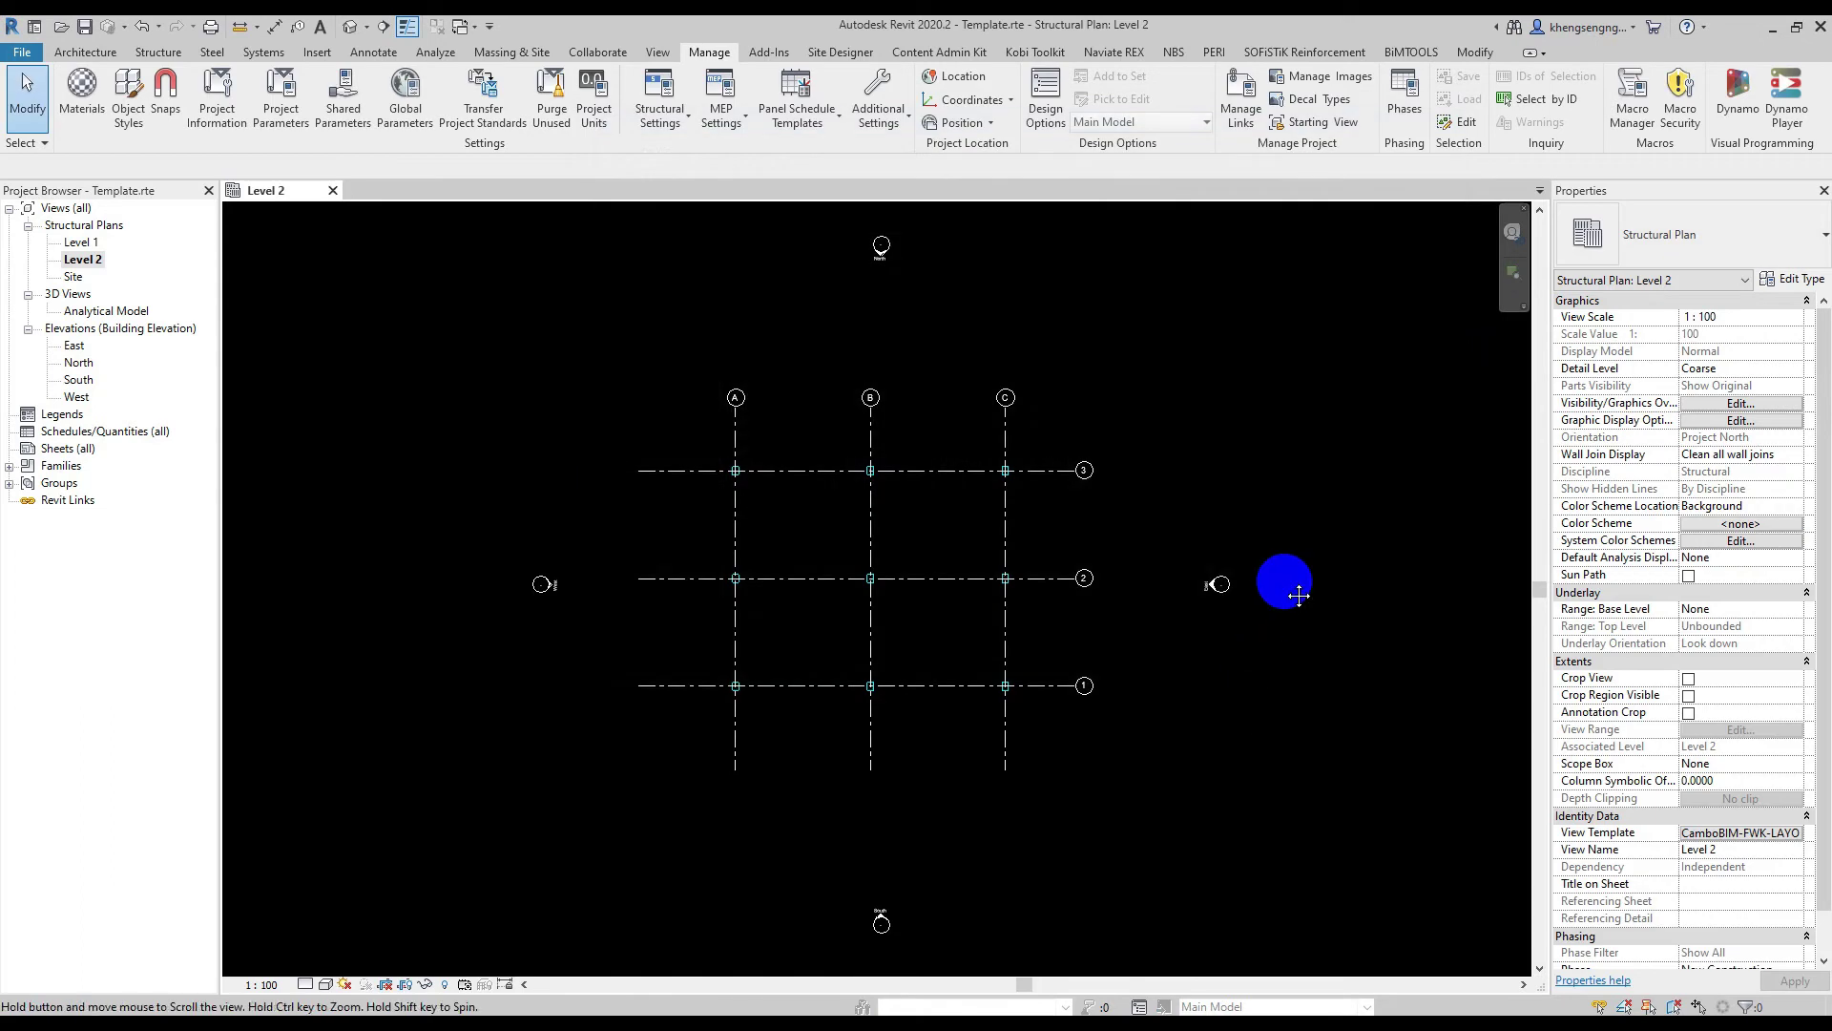
scroll(907, 470, "up", 5)
scroll(830, 482, "up", 3)
scroll(758, 483, "up", 2)
Zoom to fit the whole Level 2 grid plan (ZF)
middle_click_drag(713, 555, 729, 554)
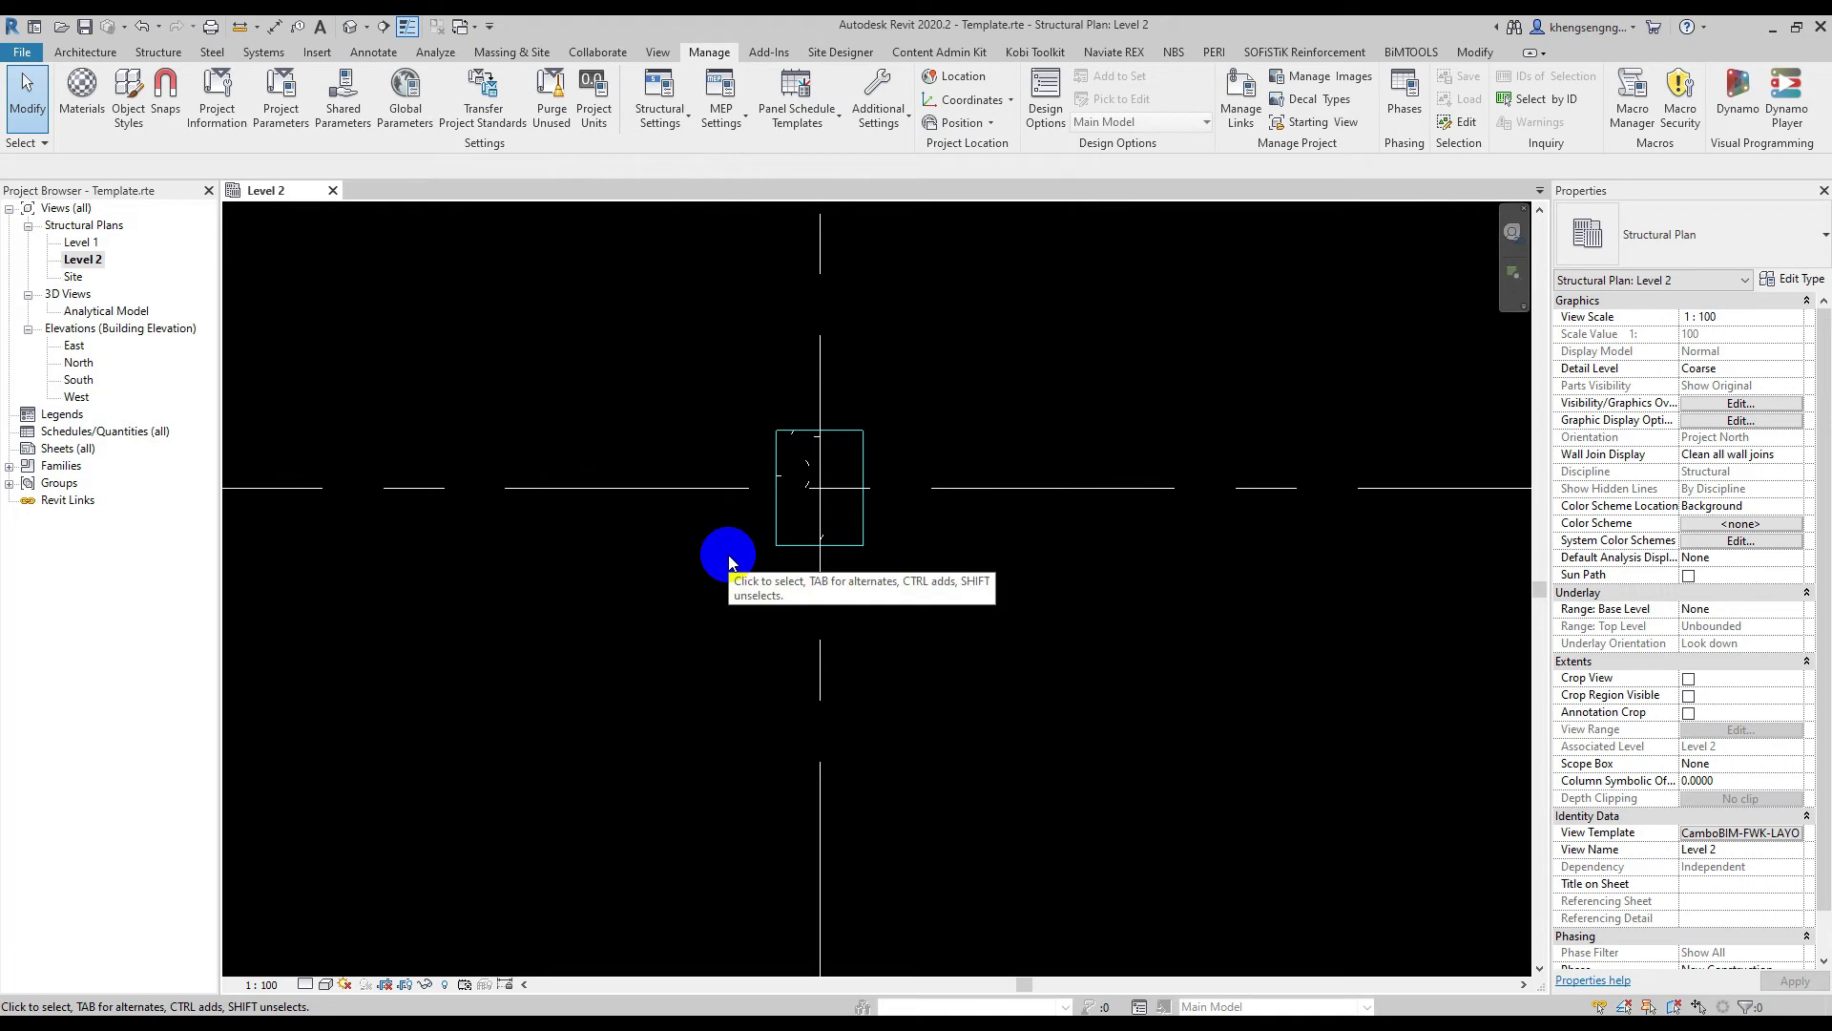
scroll(744, 535, "up", 1)
scroll(768, 477, "up", 1)
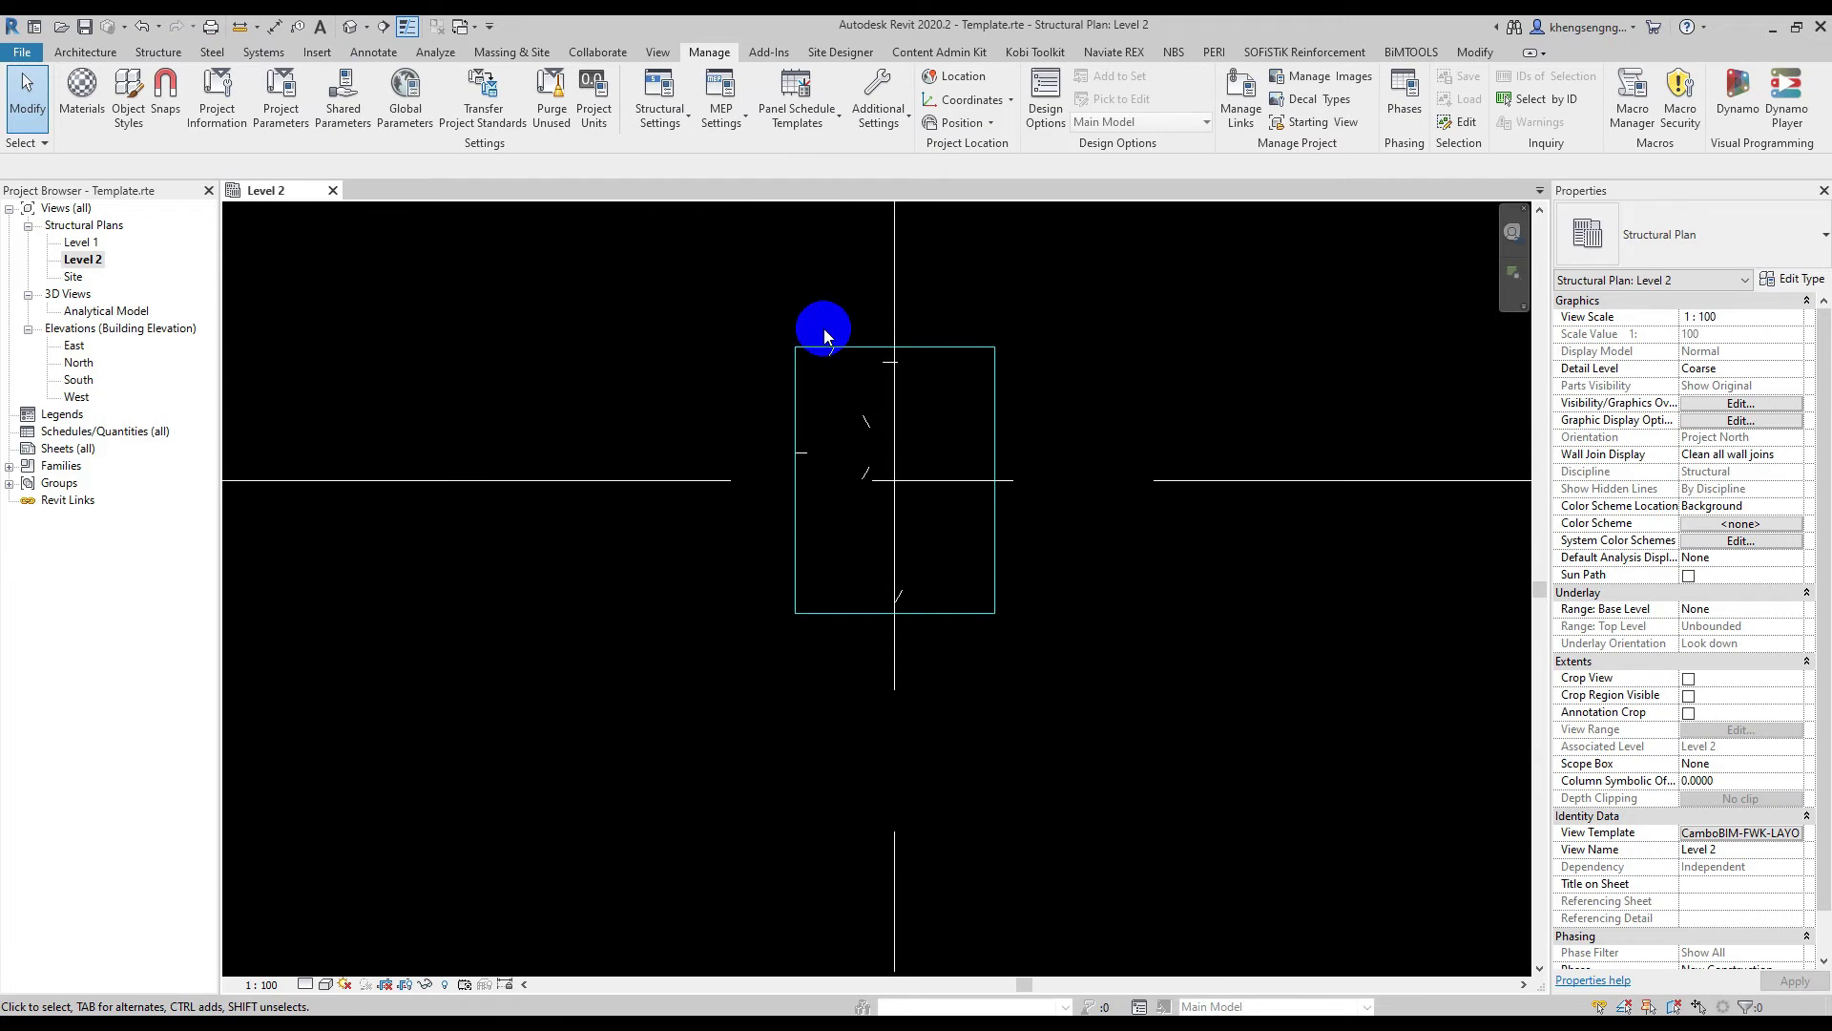
key("z")
key("f")
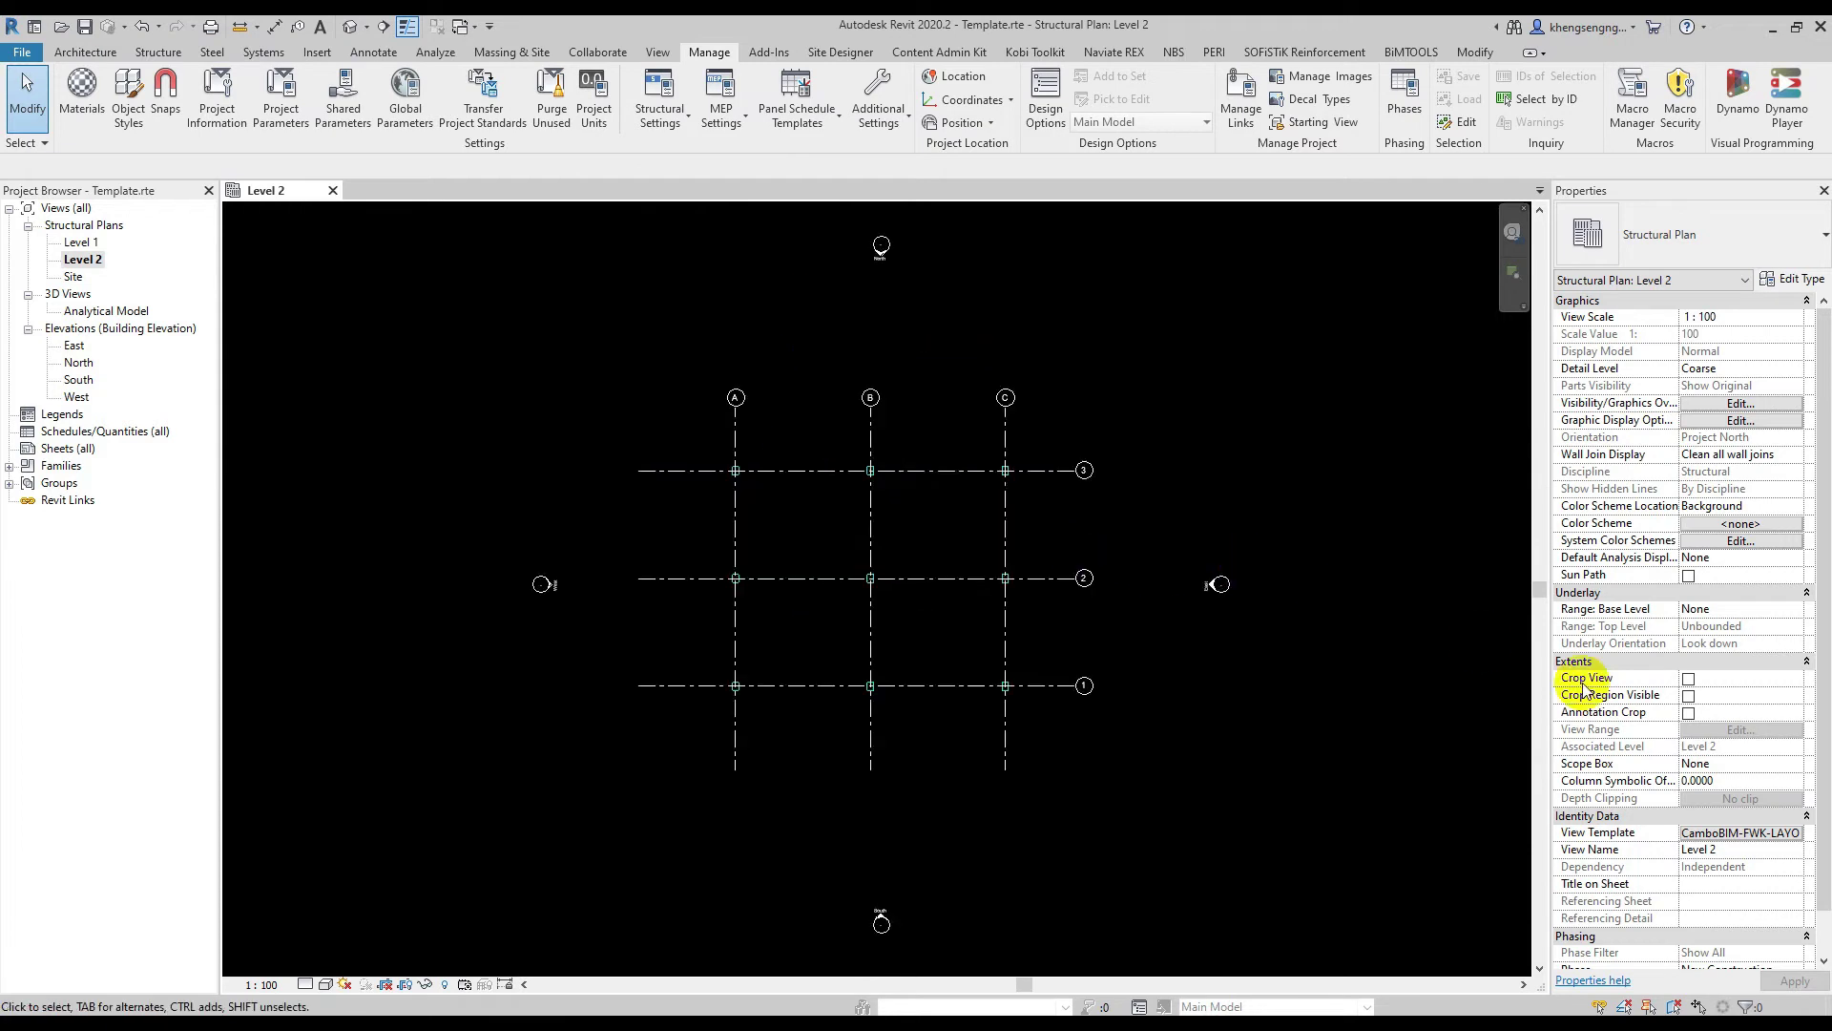
Reopen the CamboBIM-FWK-LAYOUT model overrides and select the Structural Columns category
left_click(1686, 832)
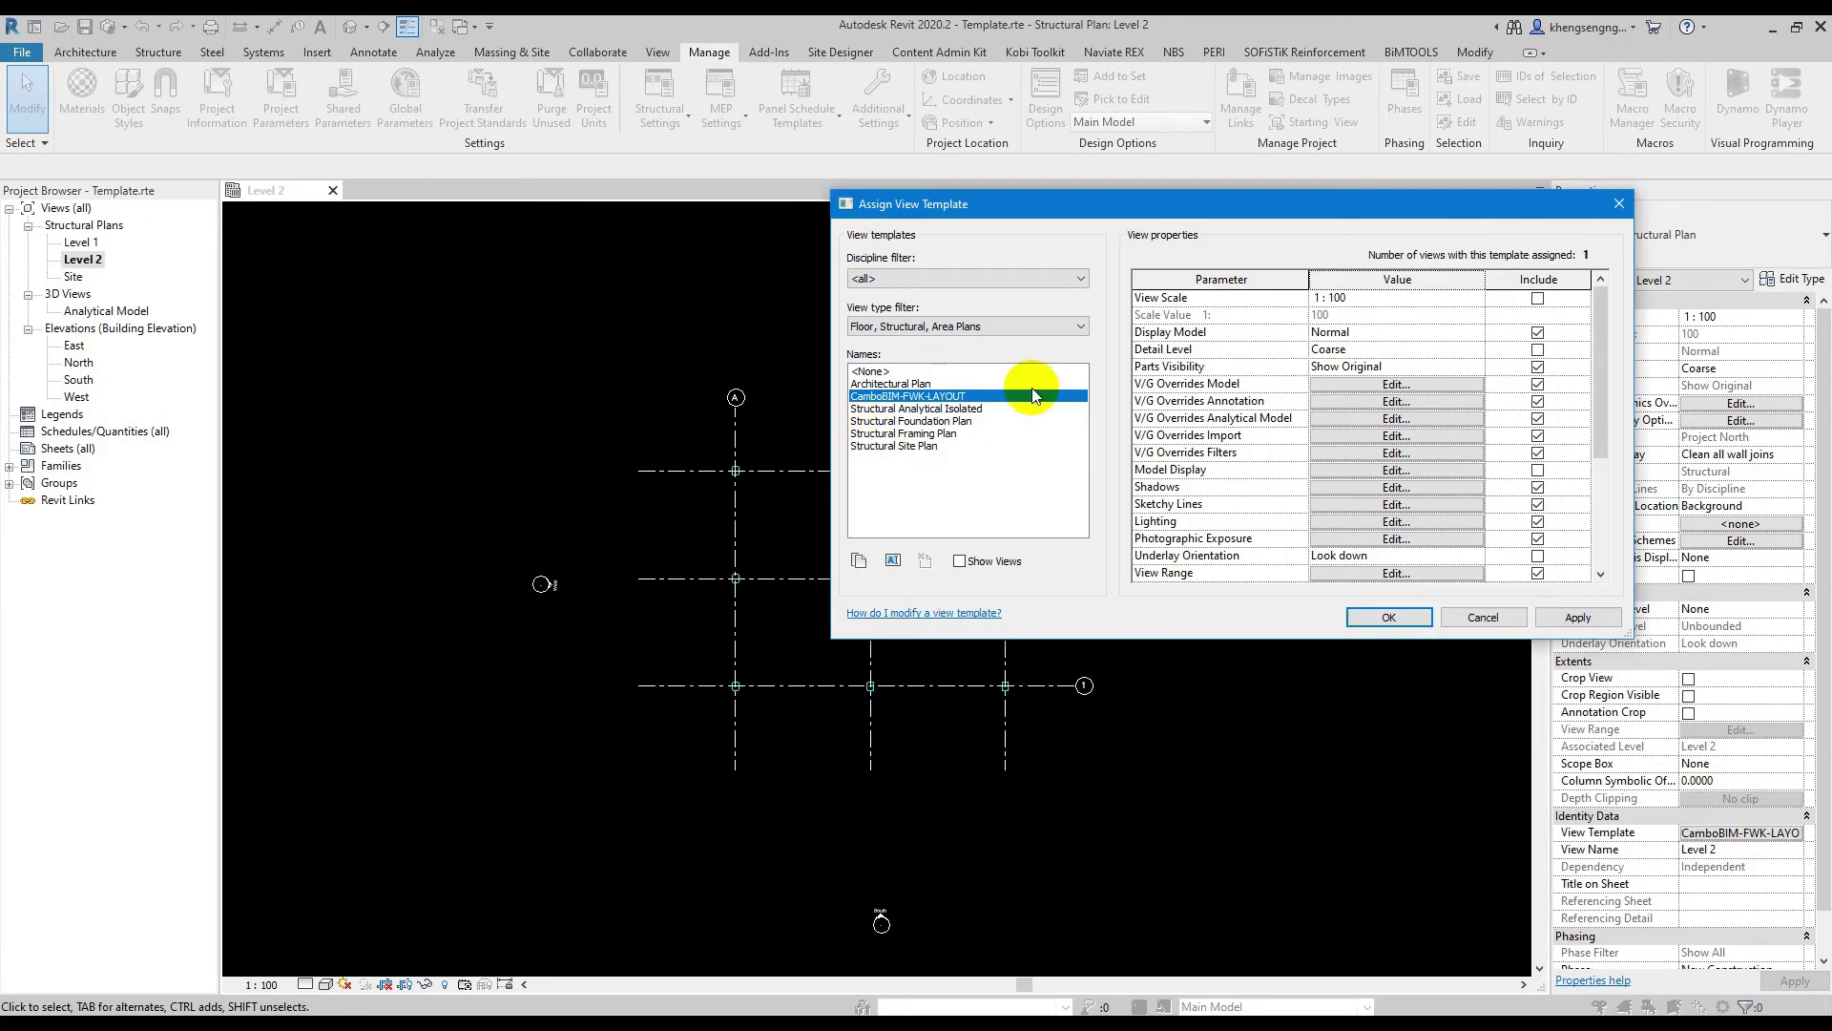
left_click(1482, 621)
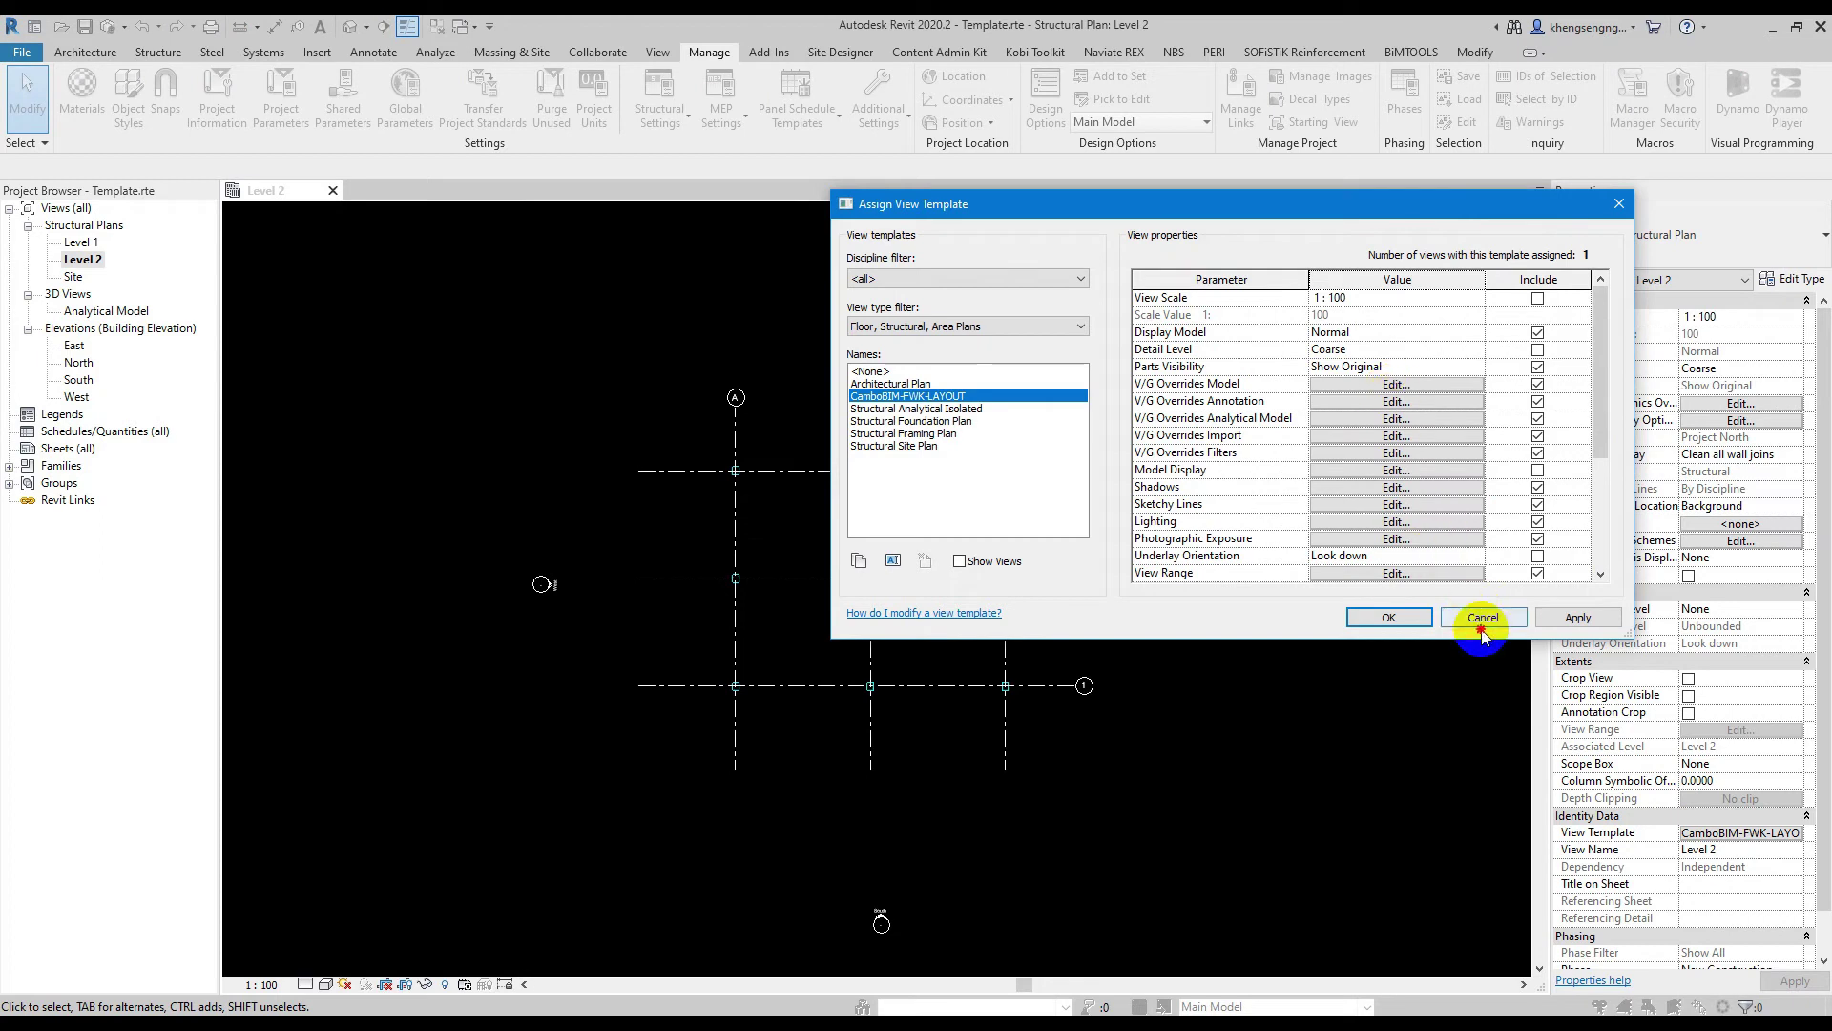
left_click(1482, 618)
left_click(1735, 836)
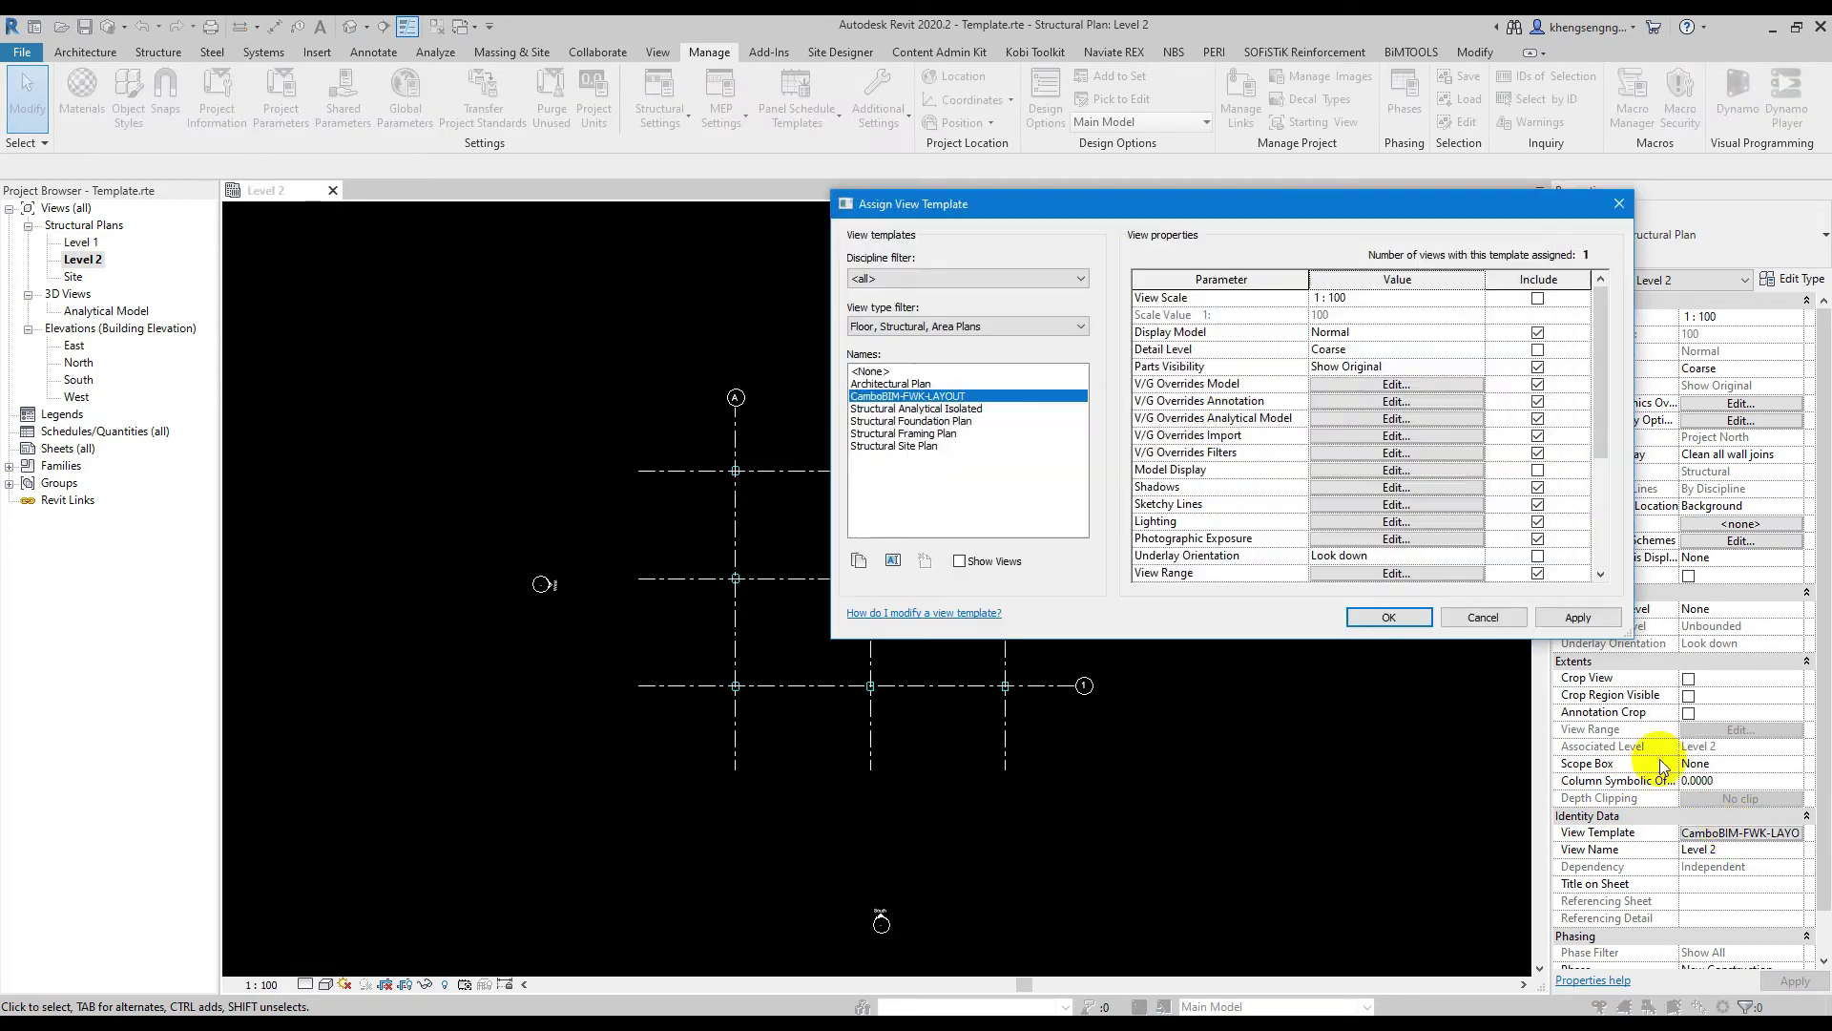
left_click(1365, 384)
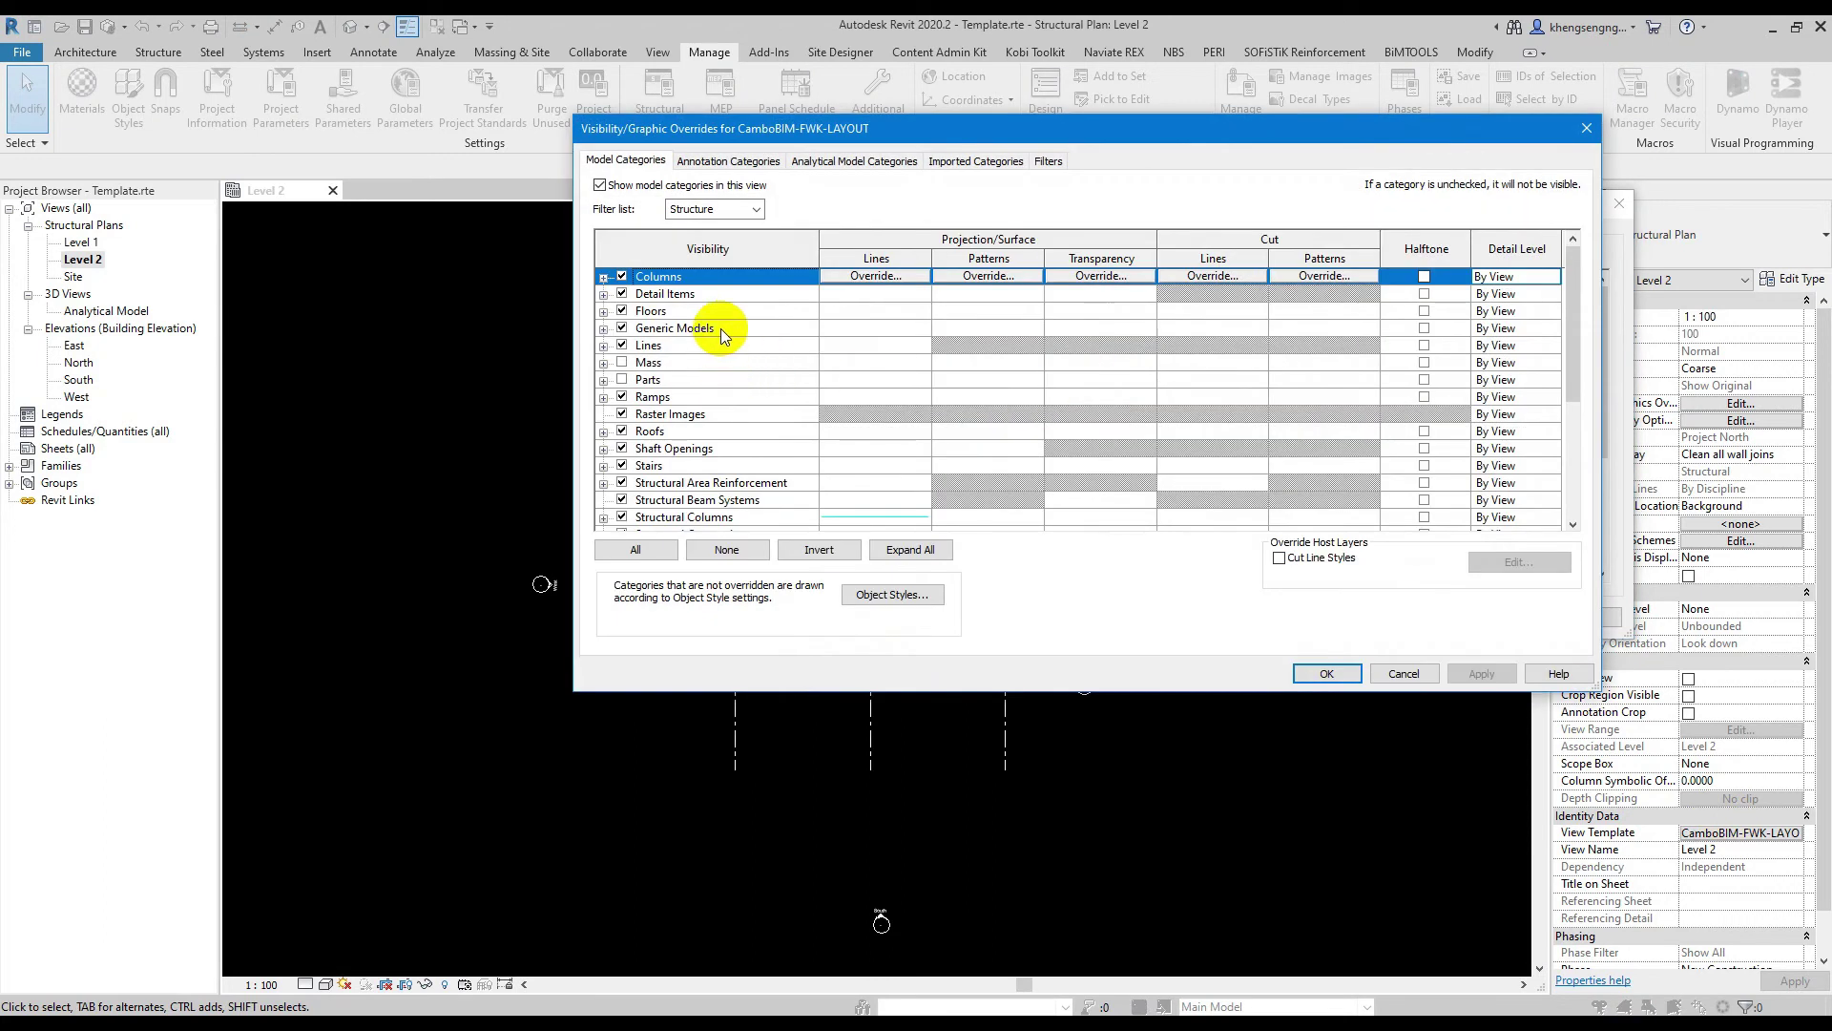
scroll(651, 520, "down", 1)
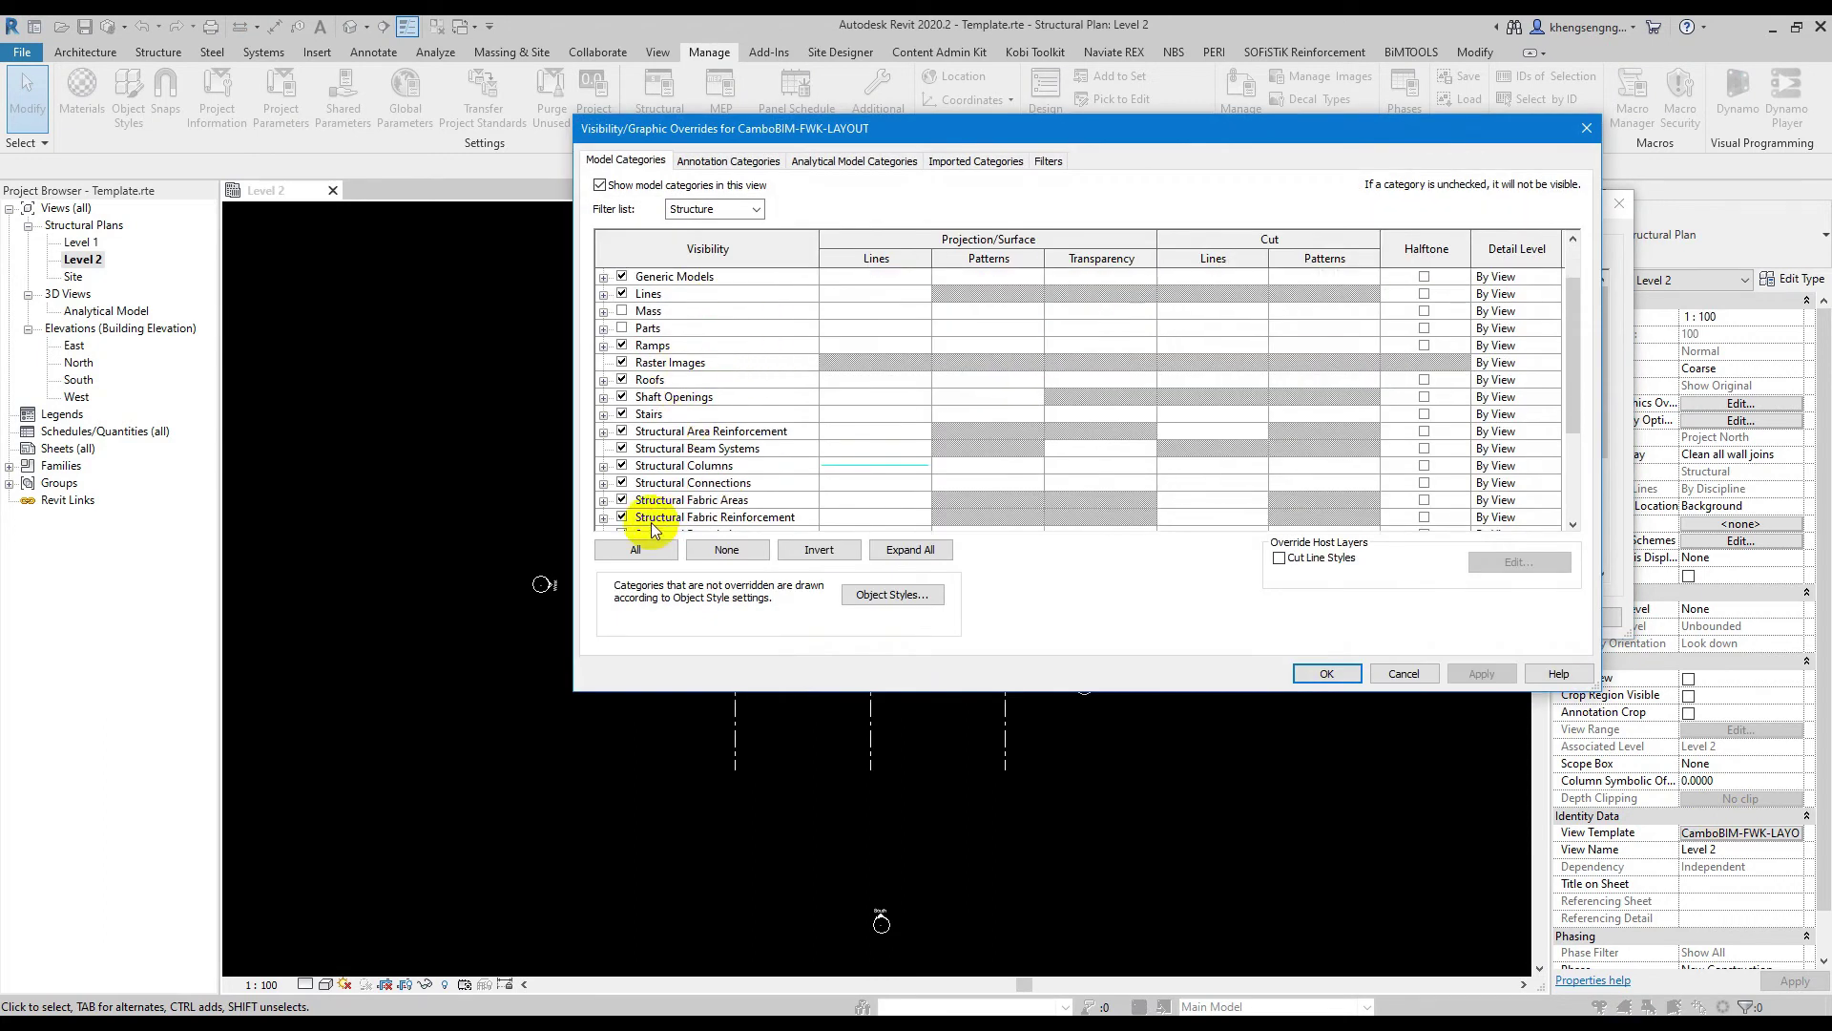
left_click(918, 465)
Set the Structural Columns surface foreground pattern to Diagonal down in grey RGB 128-128-128
left_click(962, 470)
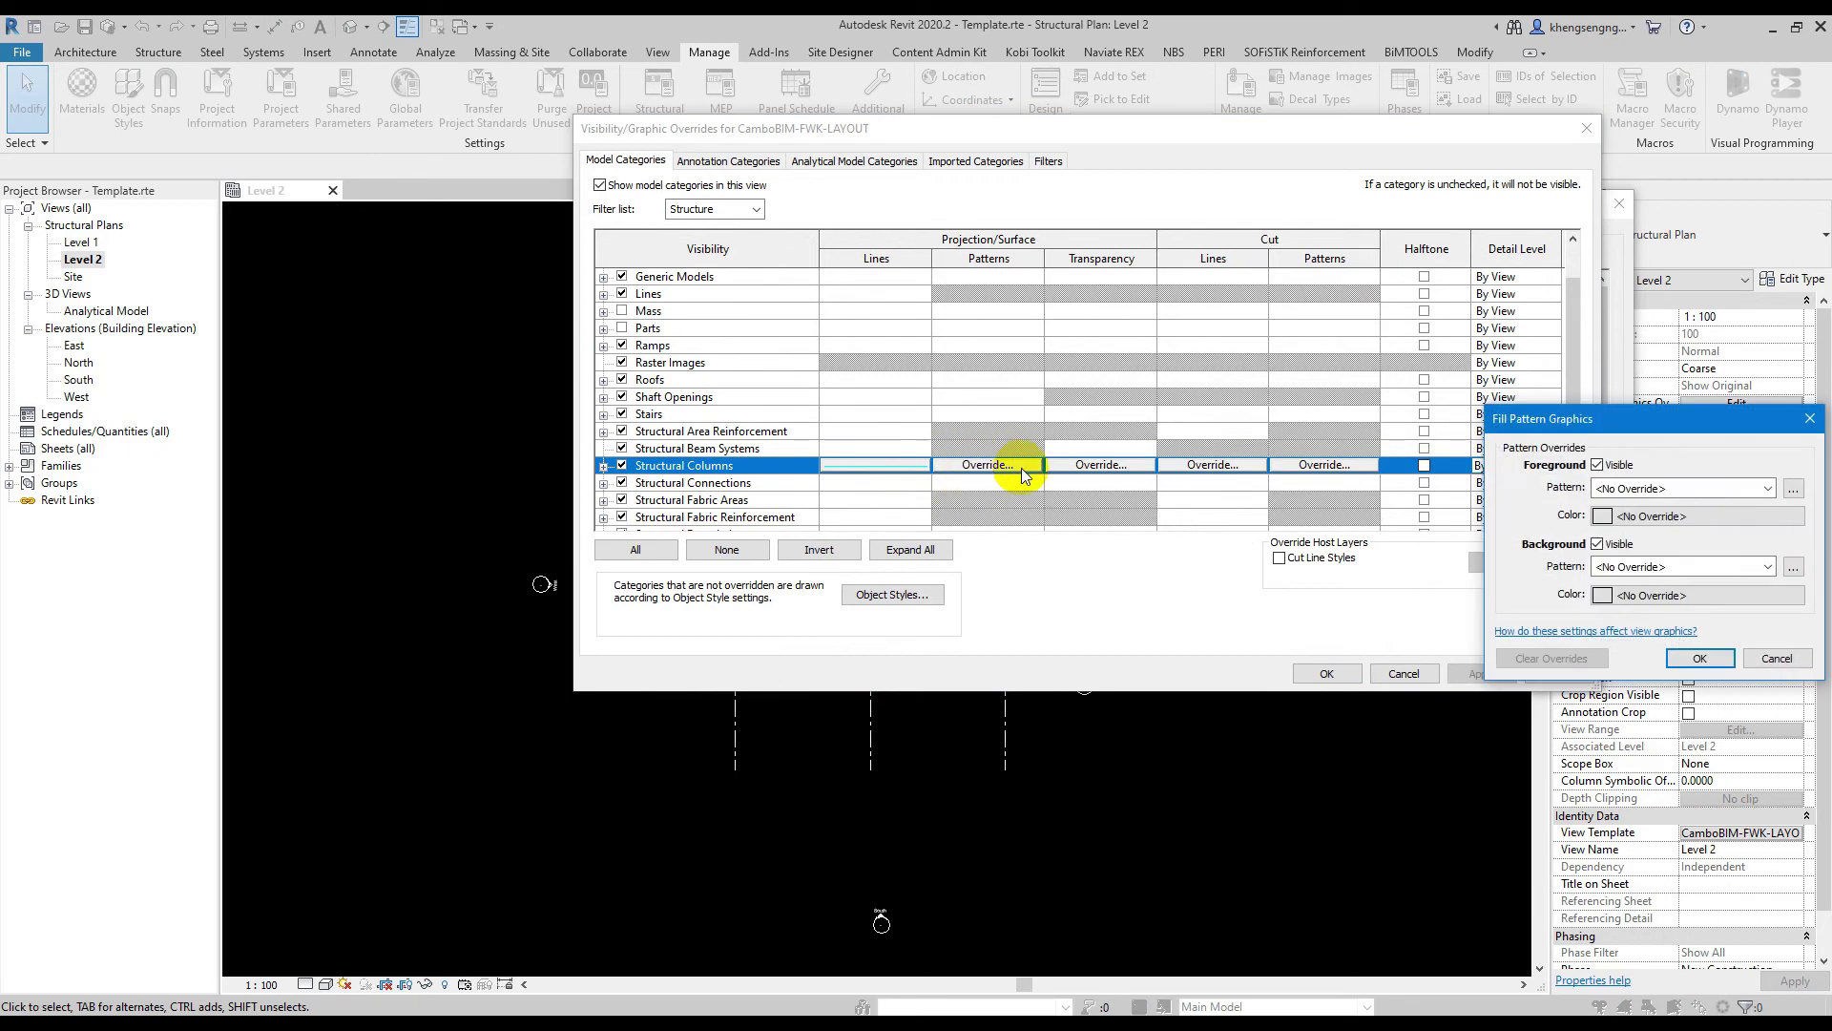
left_click_drag(1538, 405, 1336, 293)
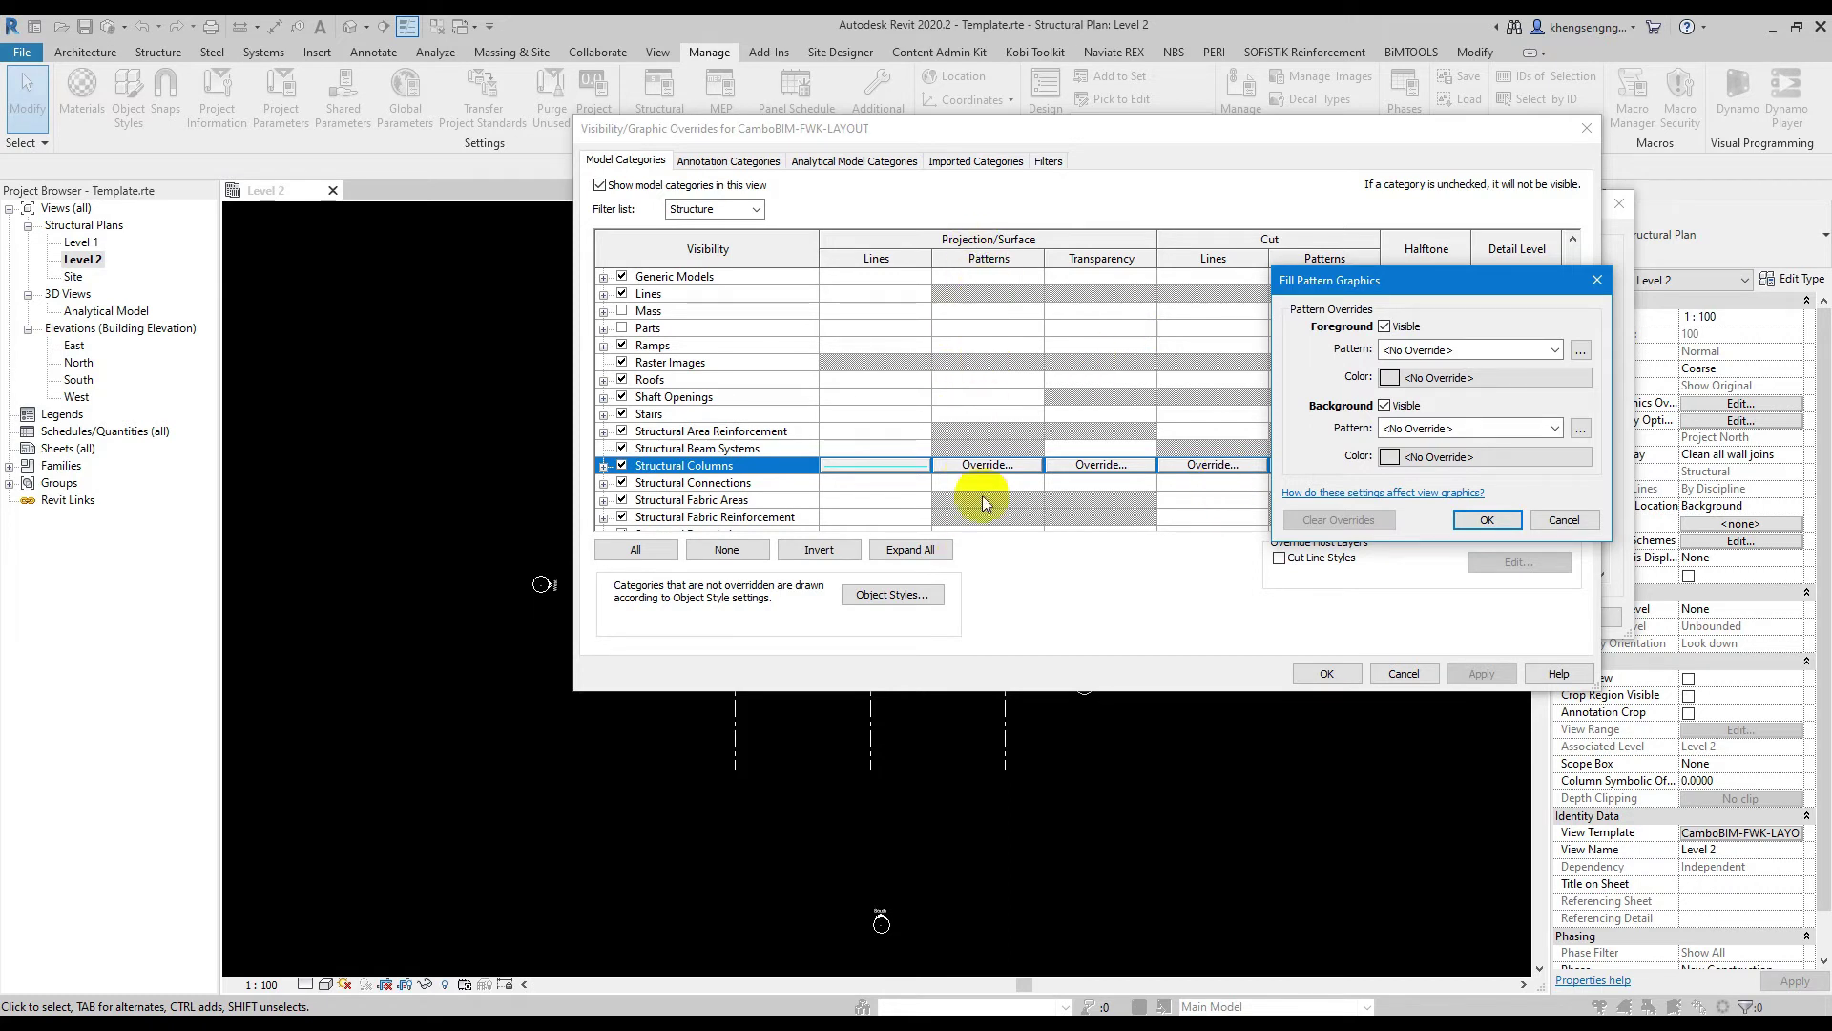
left_click(1447, 350)
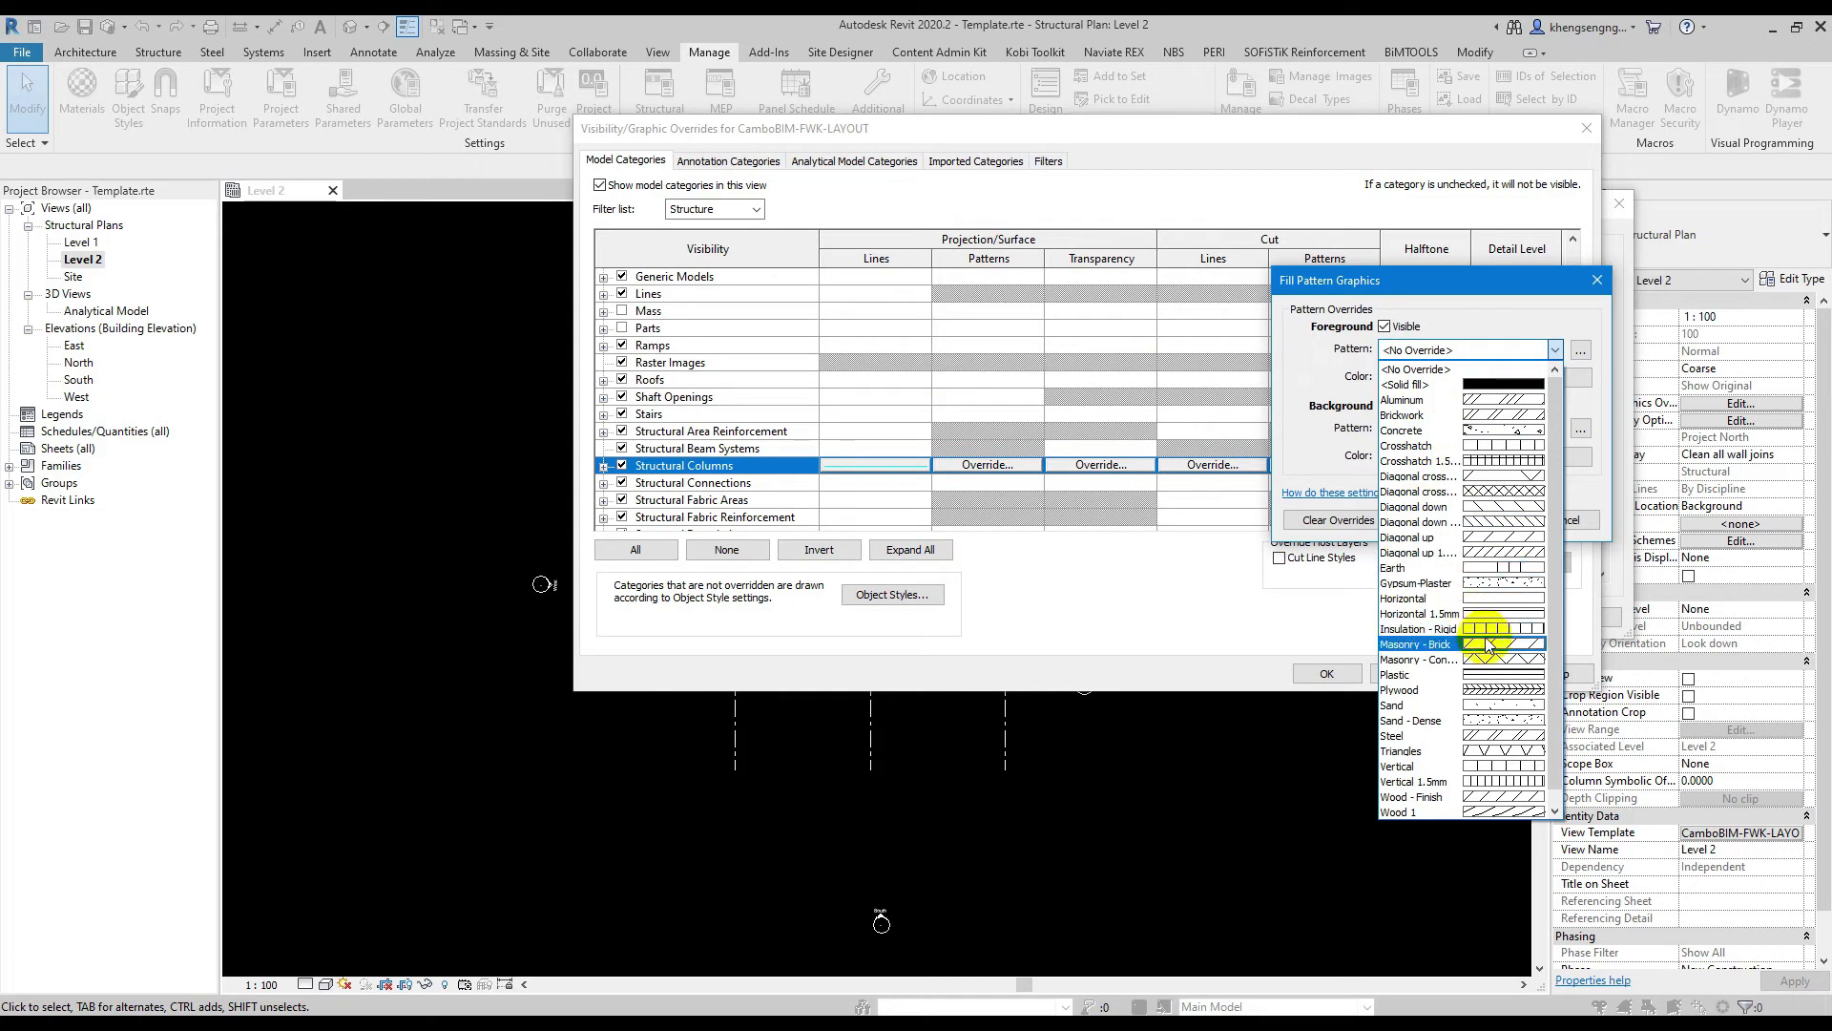
left_click(1506, 526)
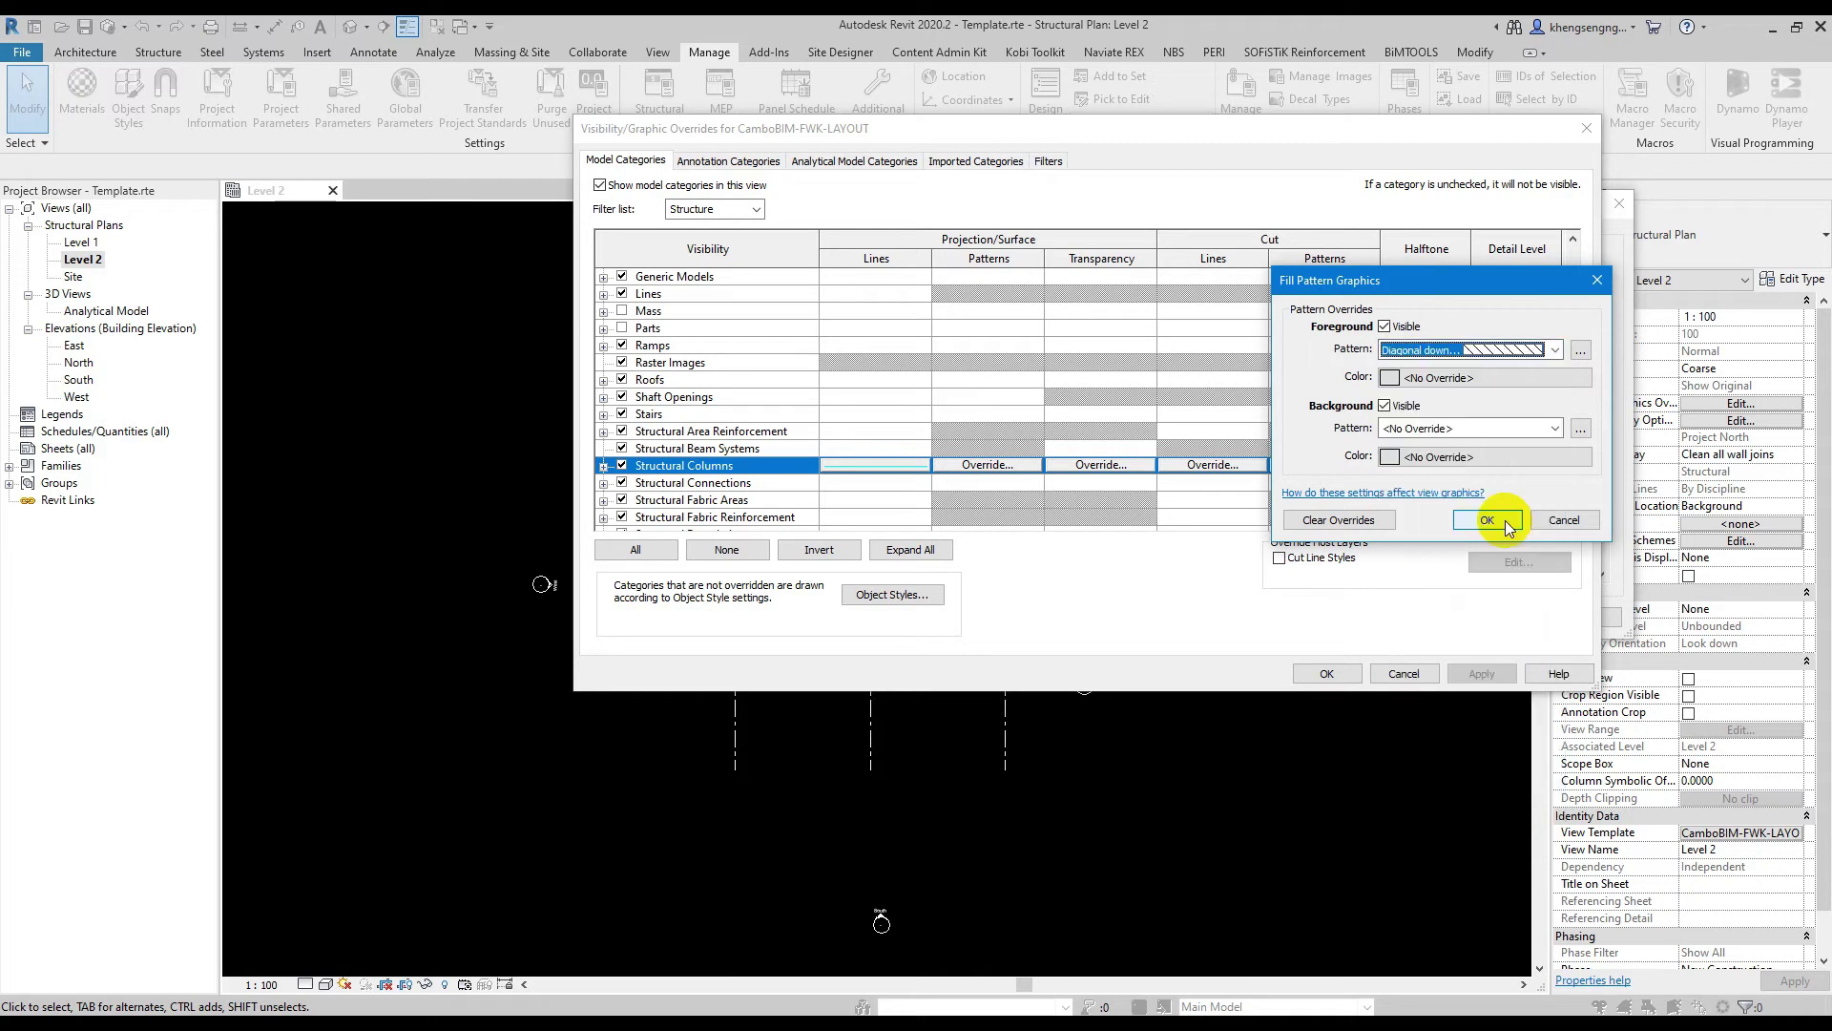
left_click(1546, 378)
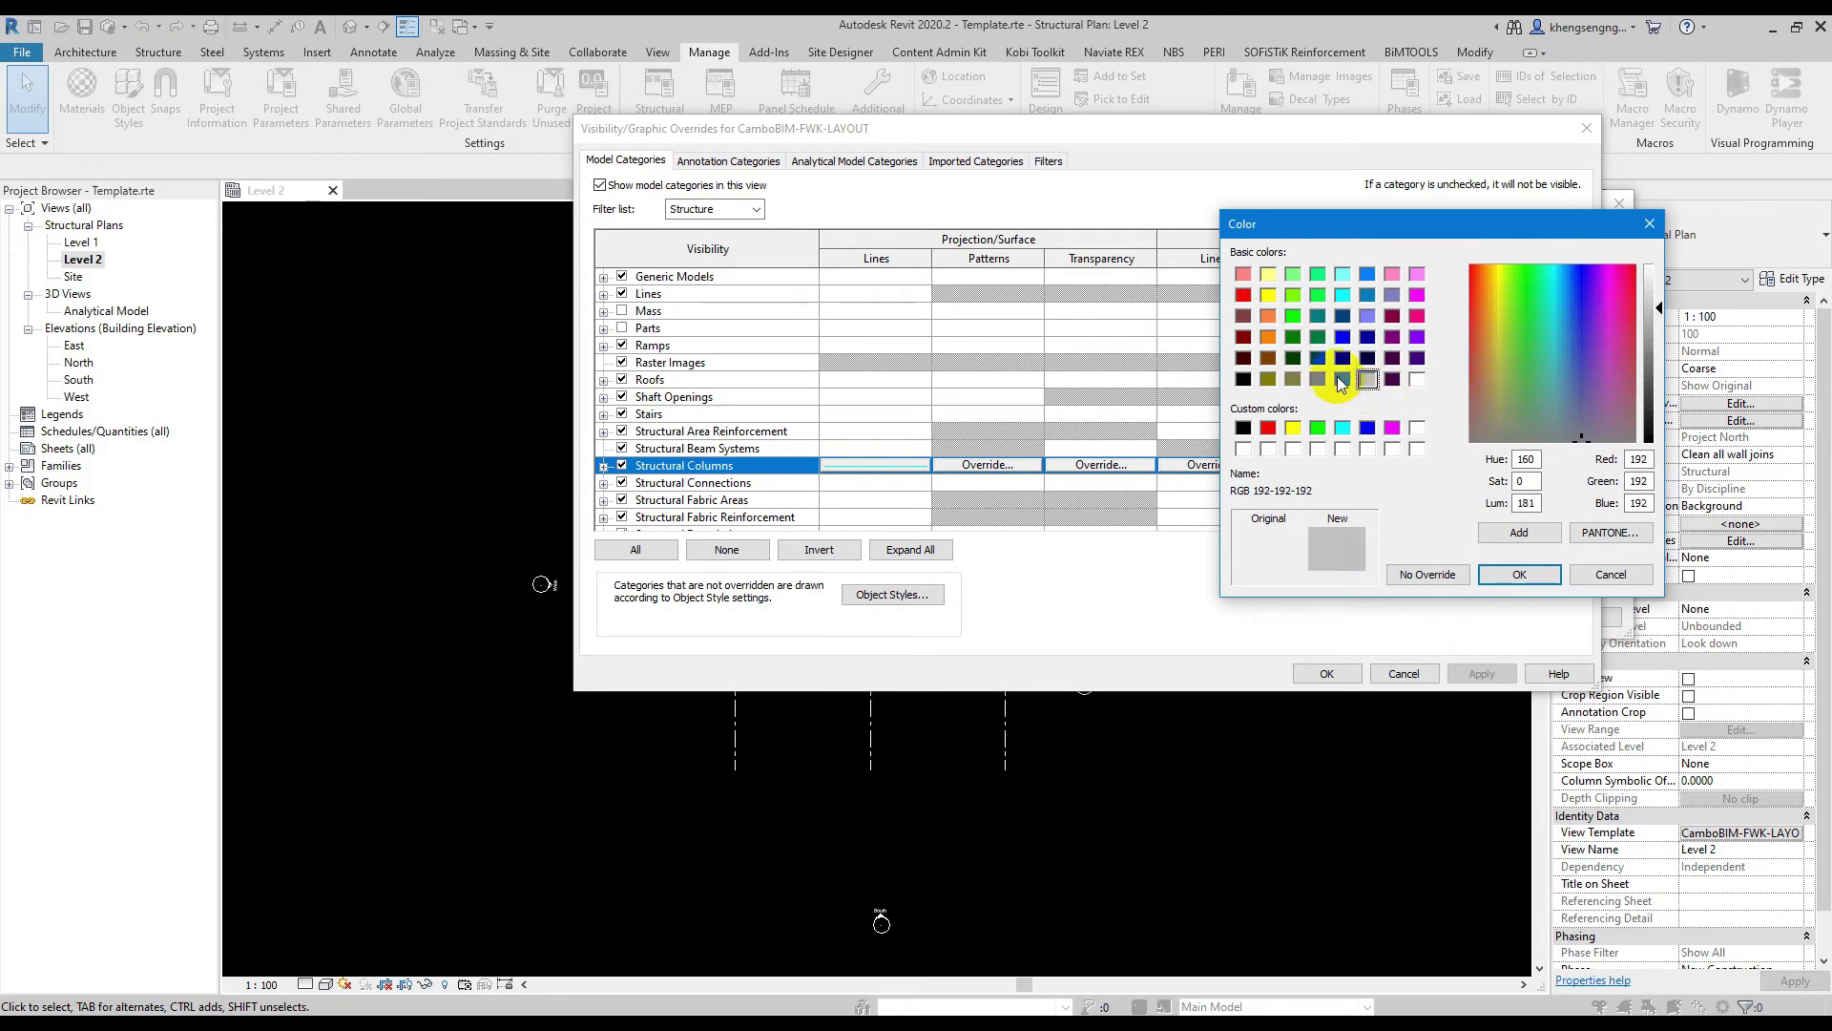
left_click(1503, 576)
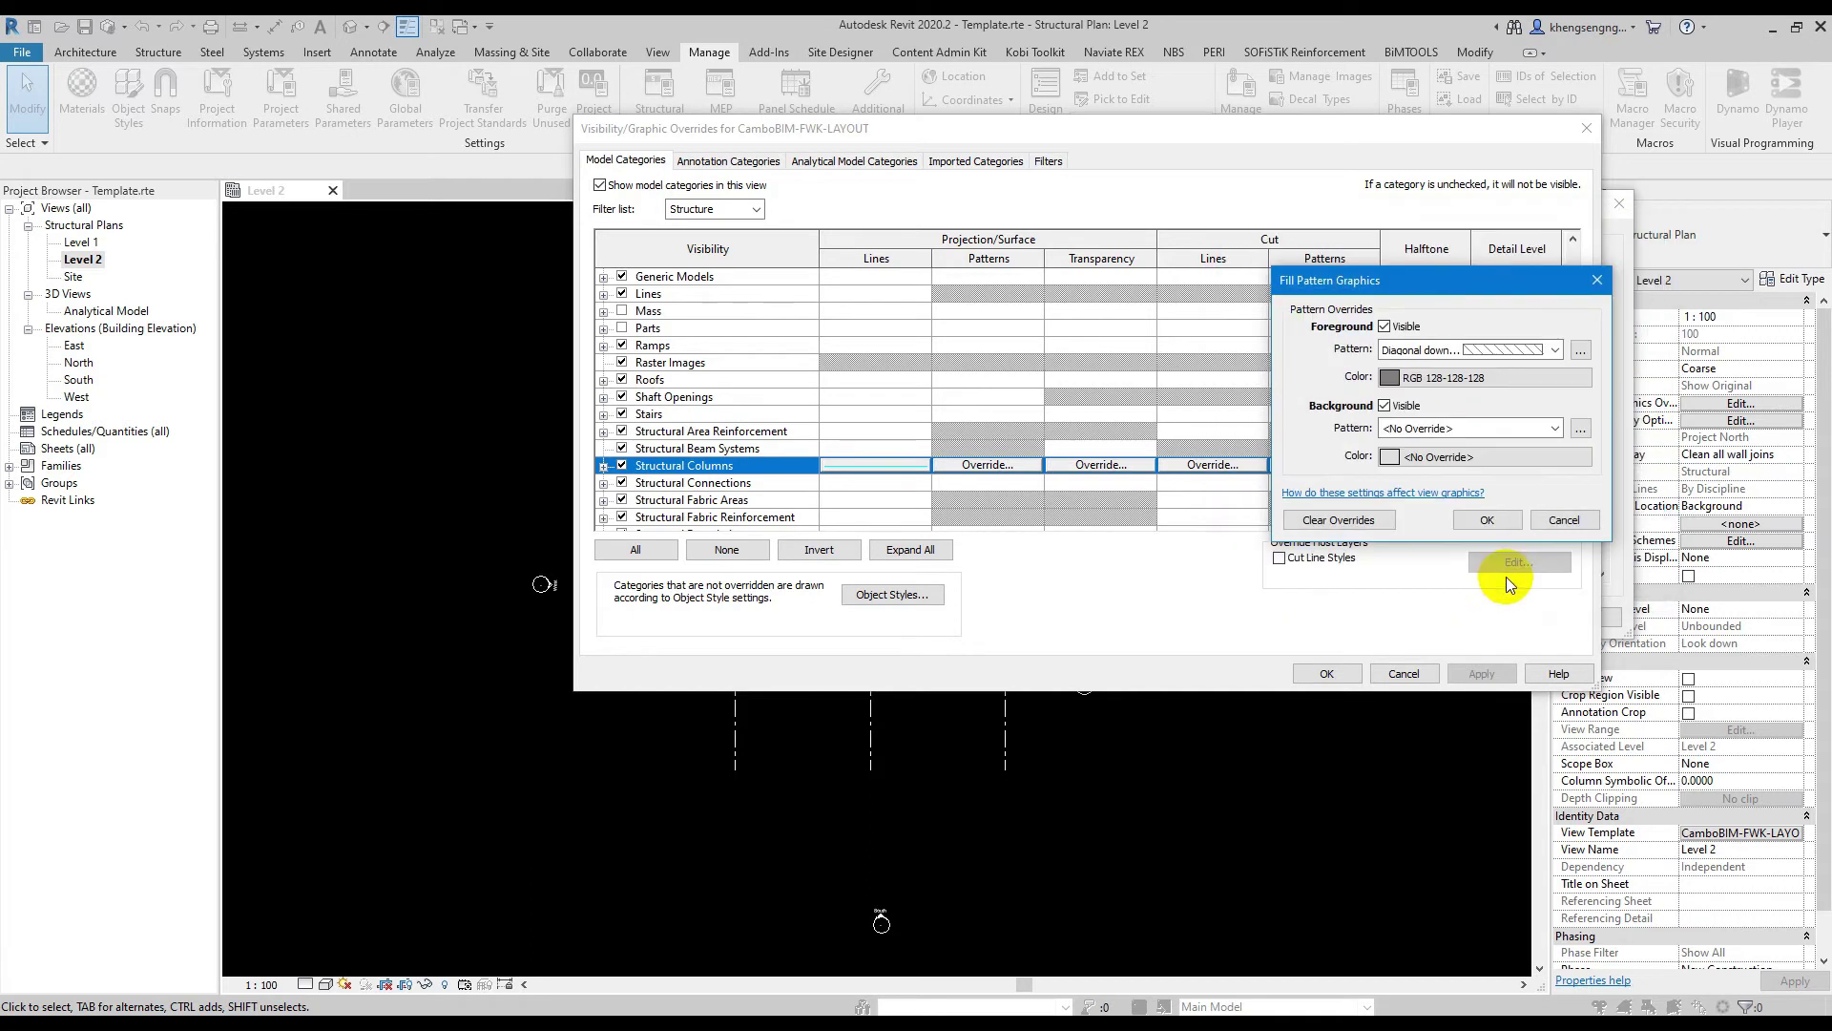
Set the background pattern to Diagonal down in light grey RGB 192-192-192, then apply and confirm
left_click(1458, 429)
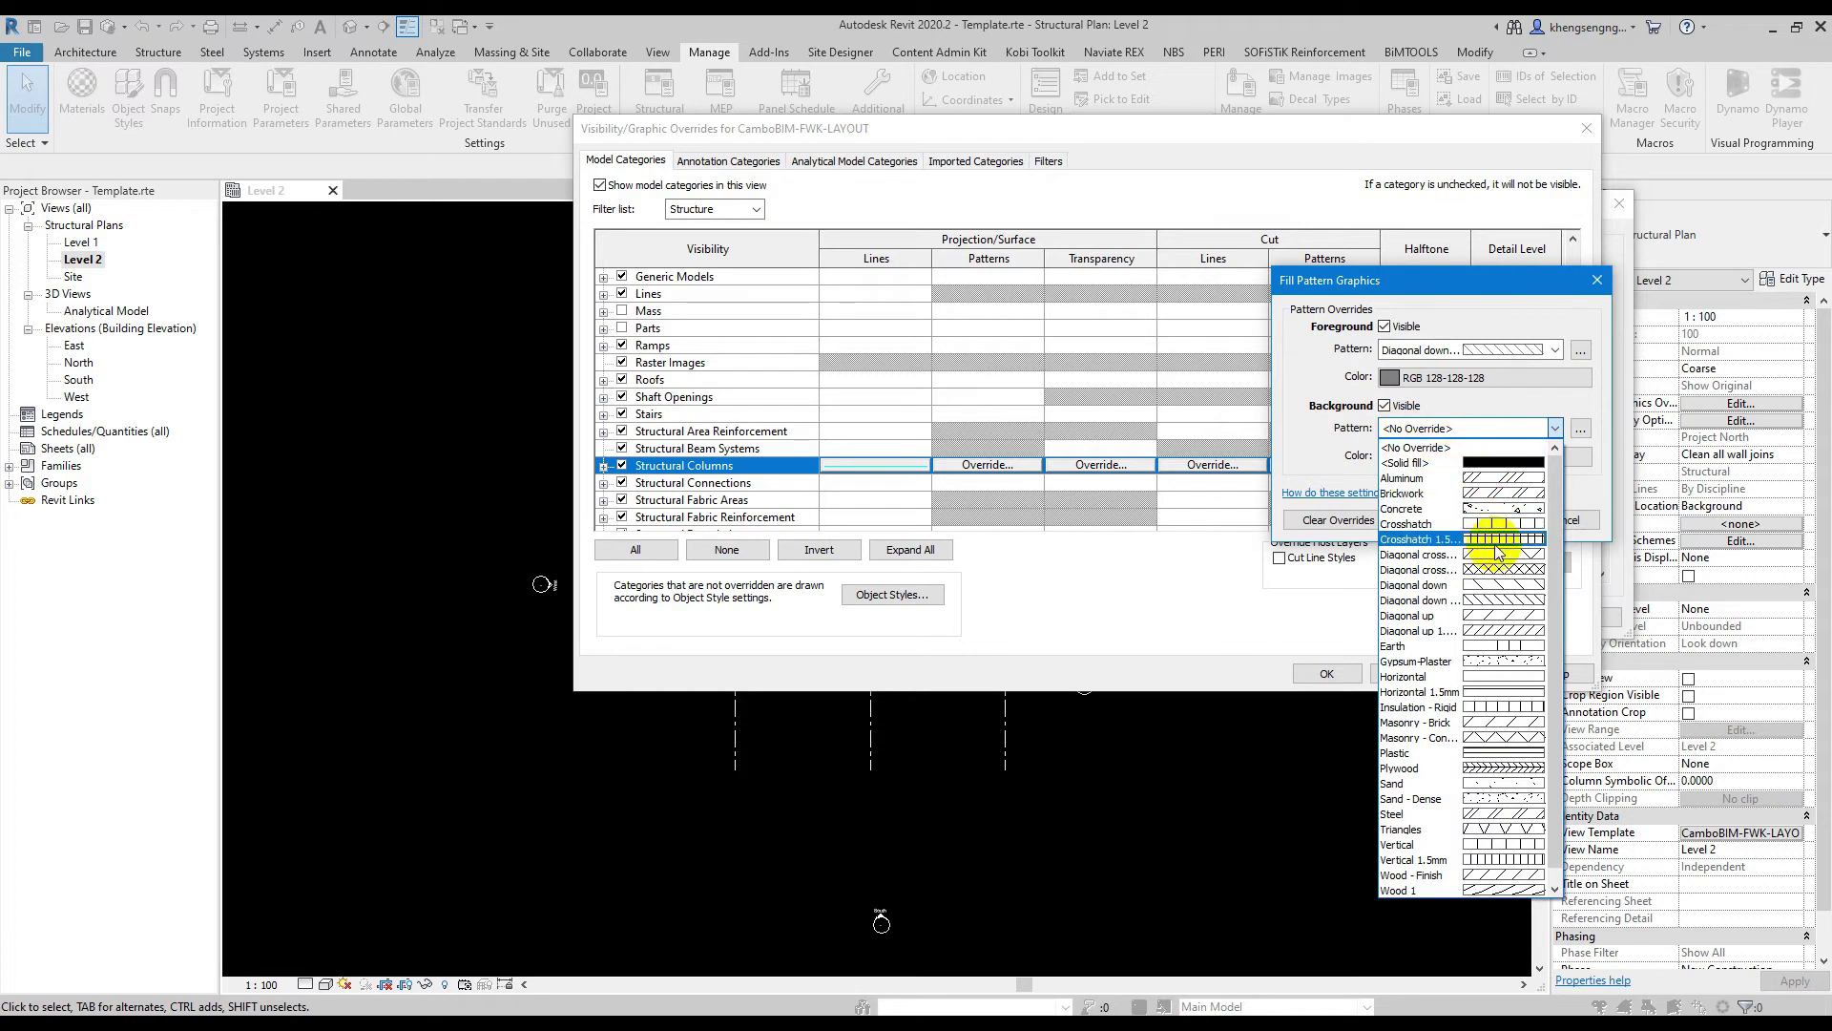
left_click(1412, 600)
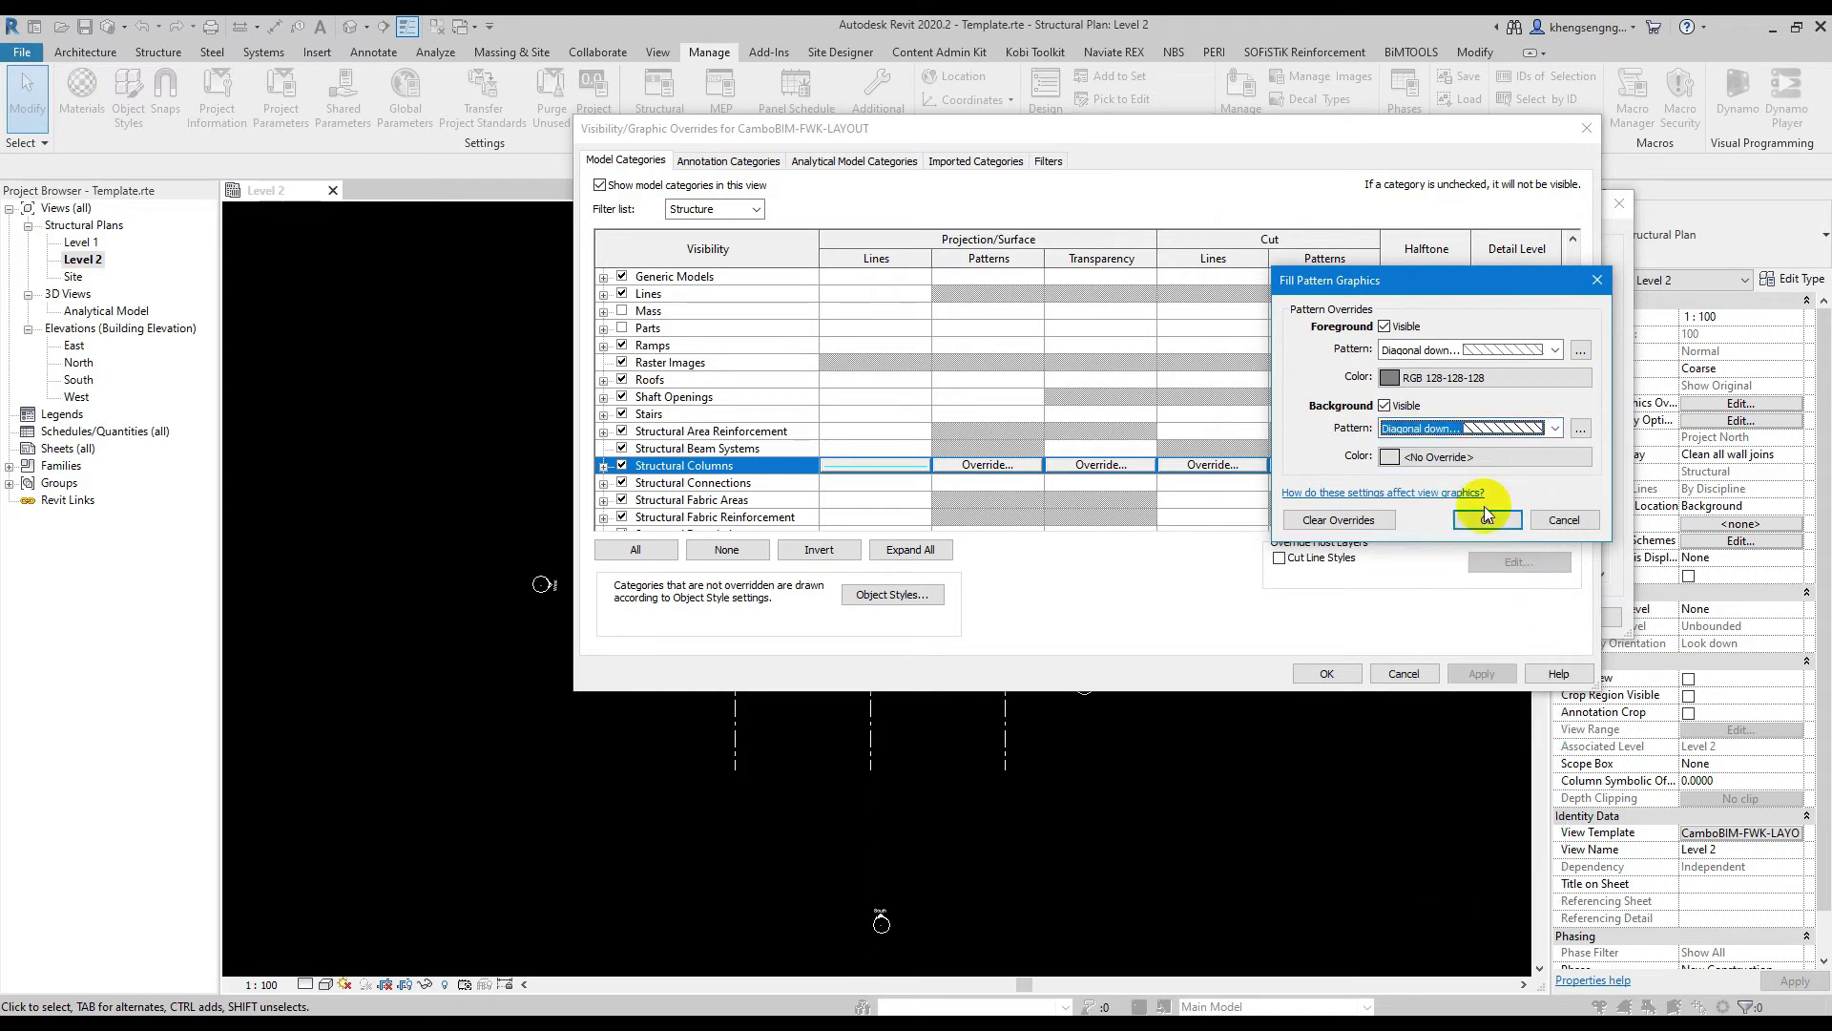
left_click(1467, 459)
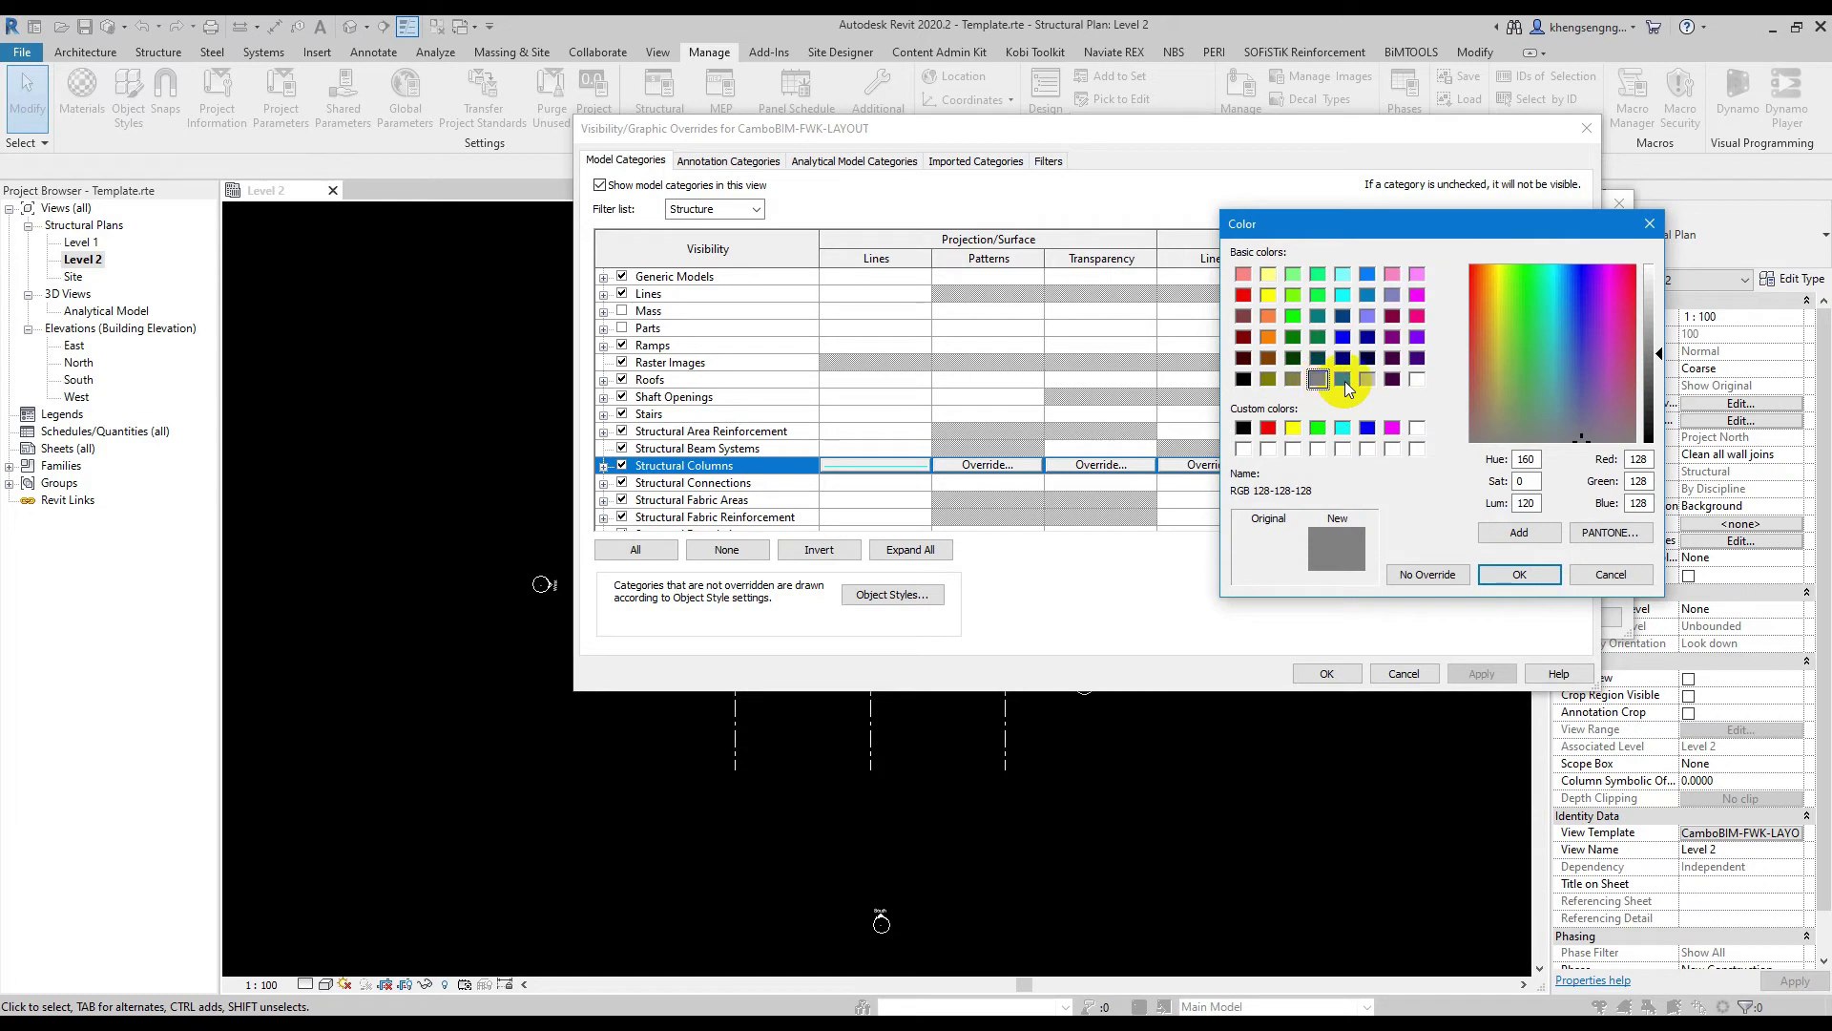
left_click(1367, 379)
left_click(1520, 573)
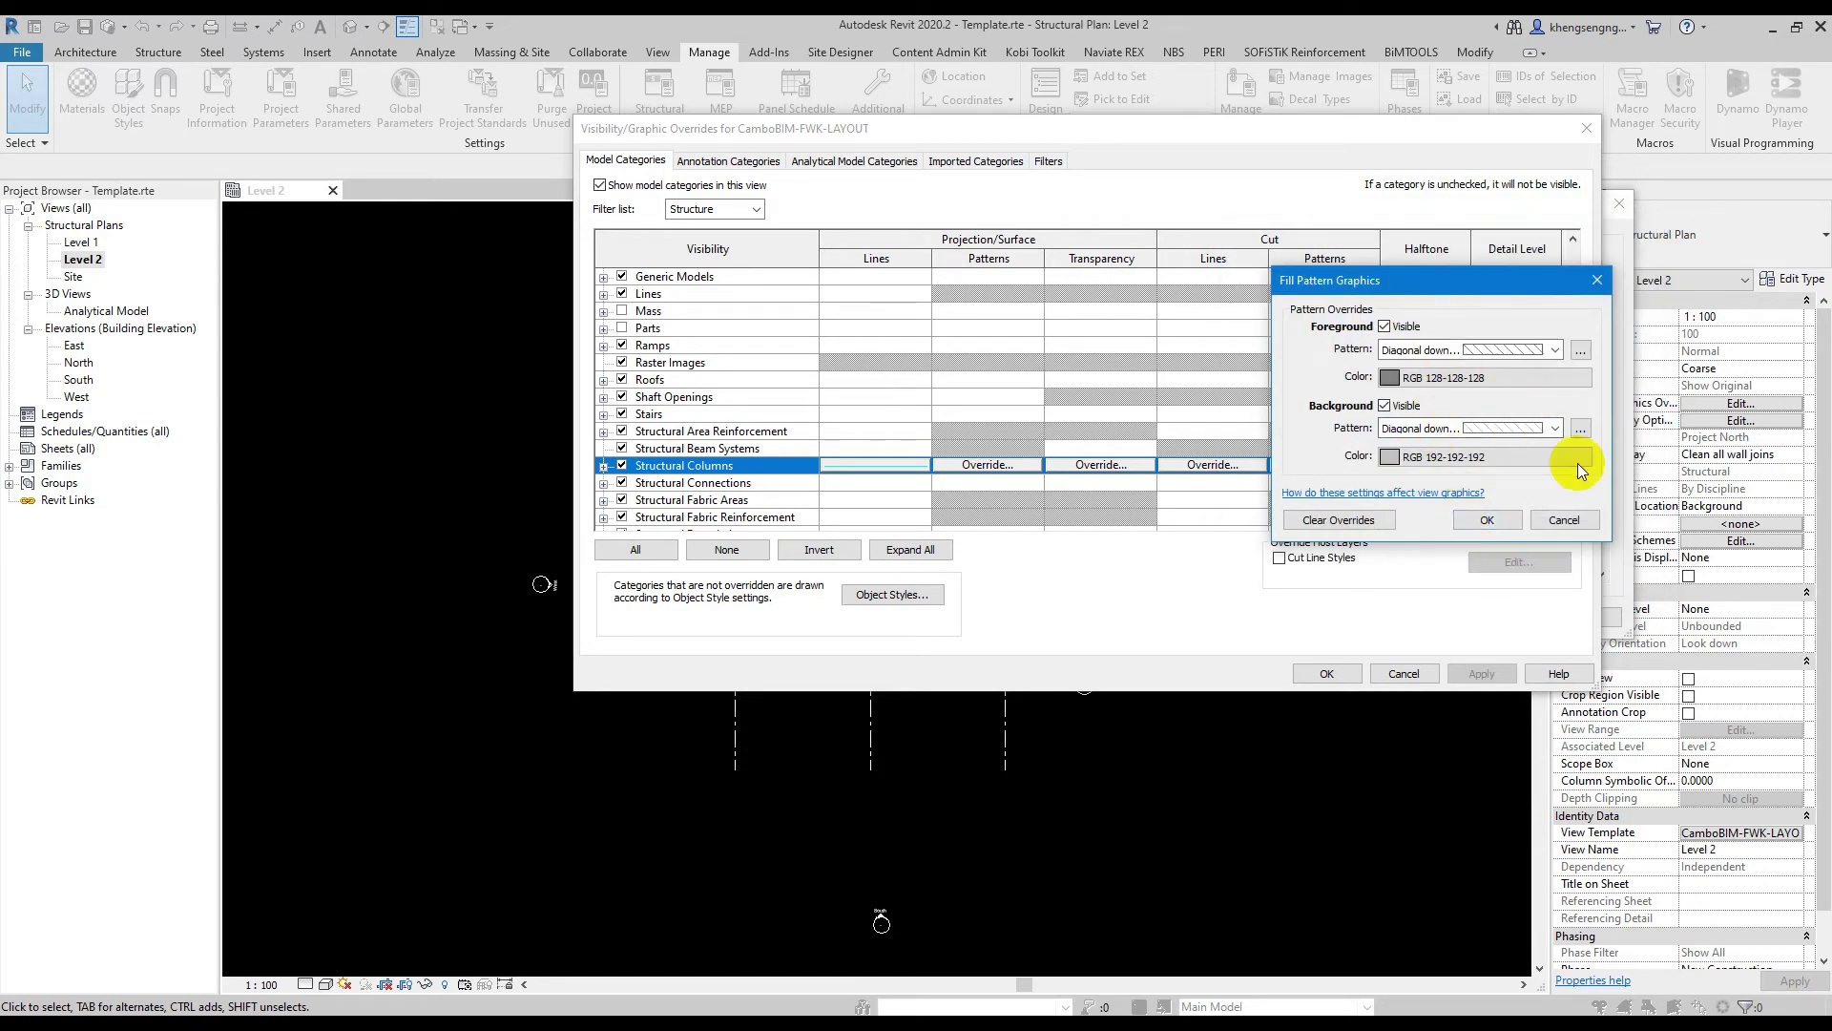
left_click(1489, 520)
left_click(1477, 672)
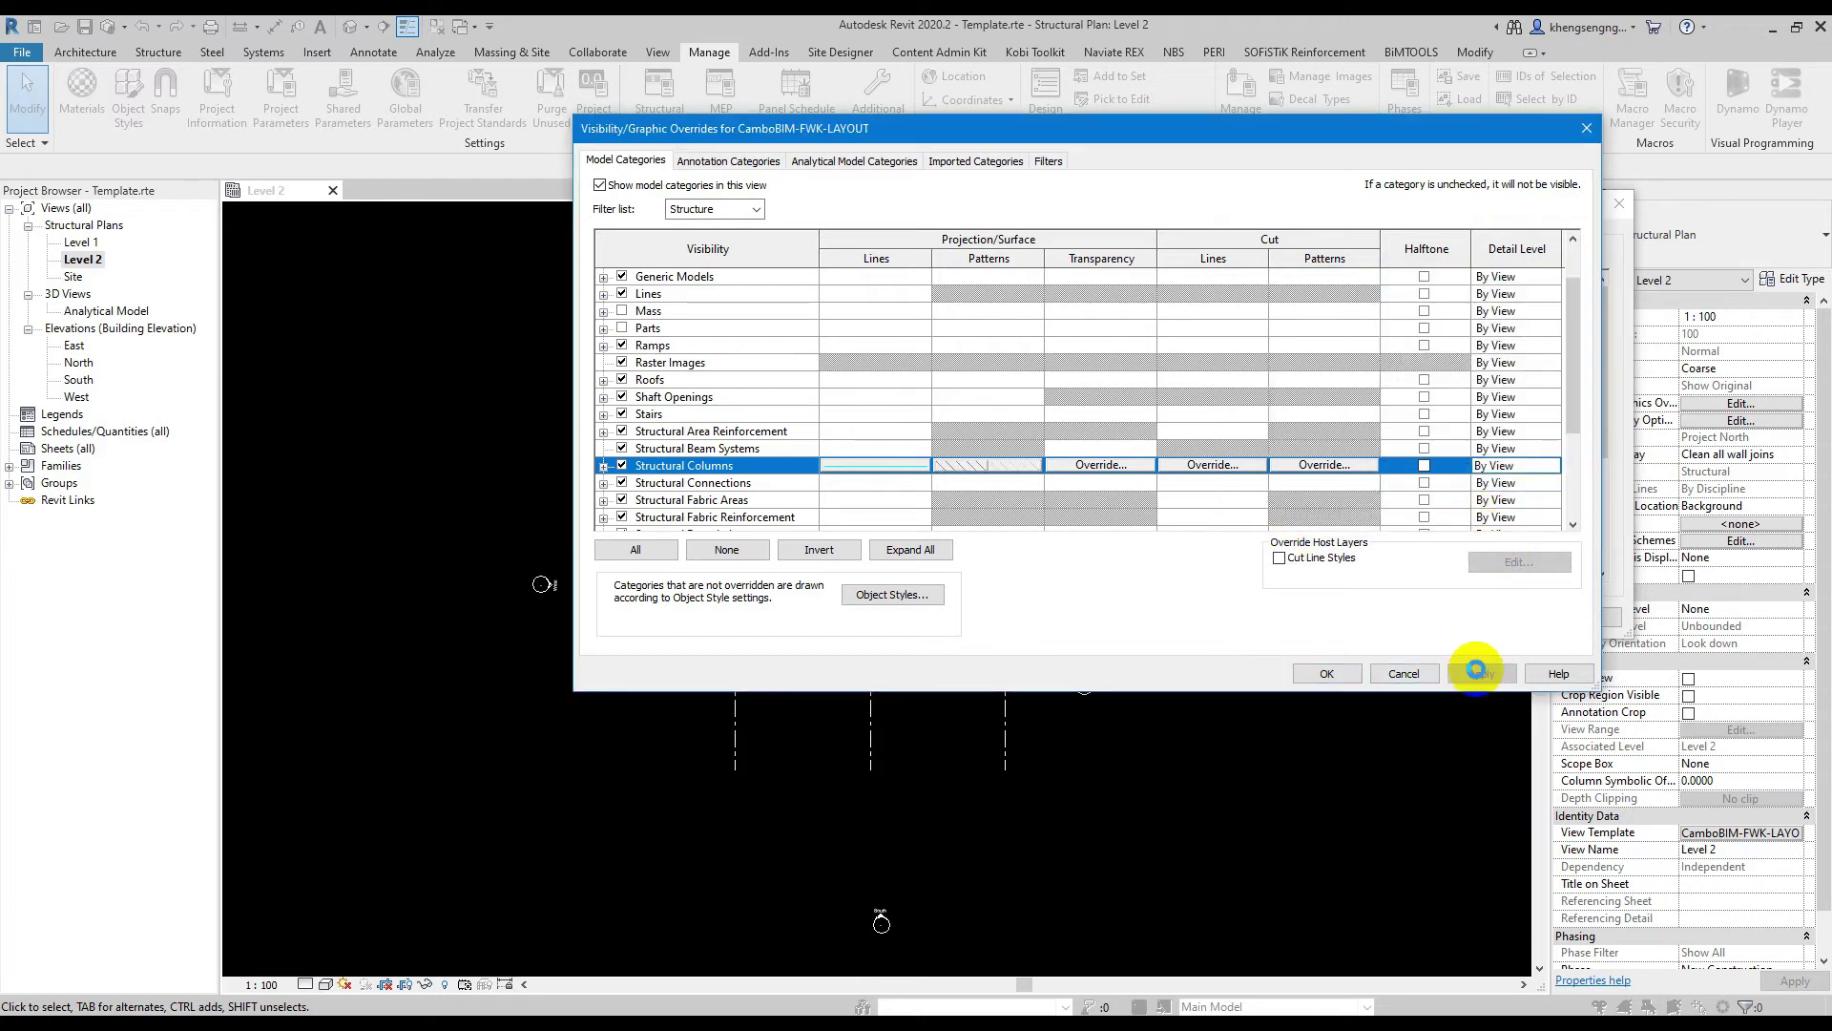
left_click(1326, 673)
Close Assign View Template and zoom in and out to check the hatched Level 2 columns
left_click(1576, 617)
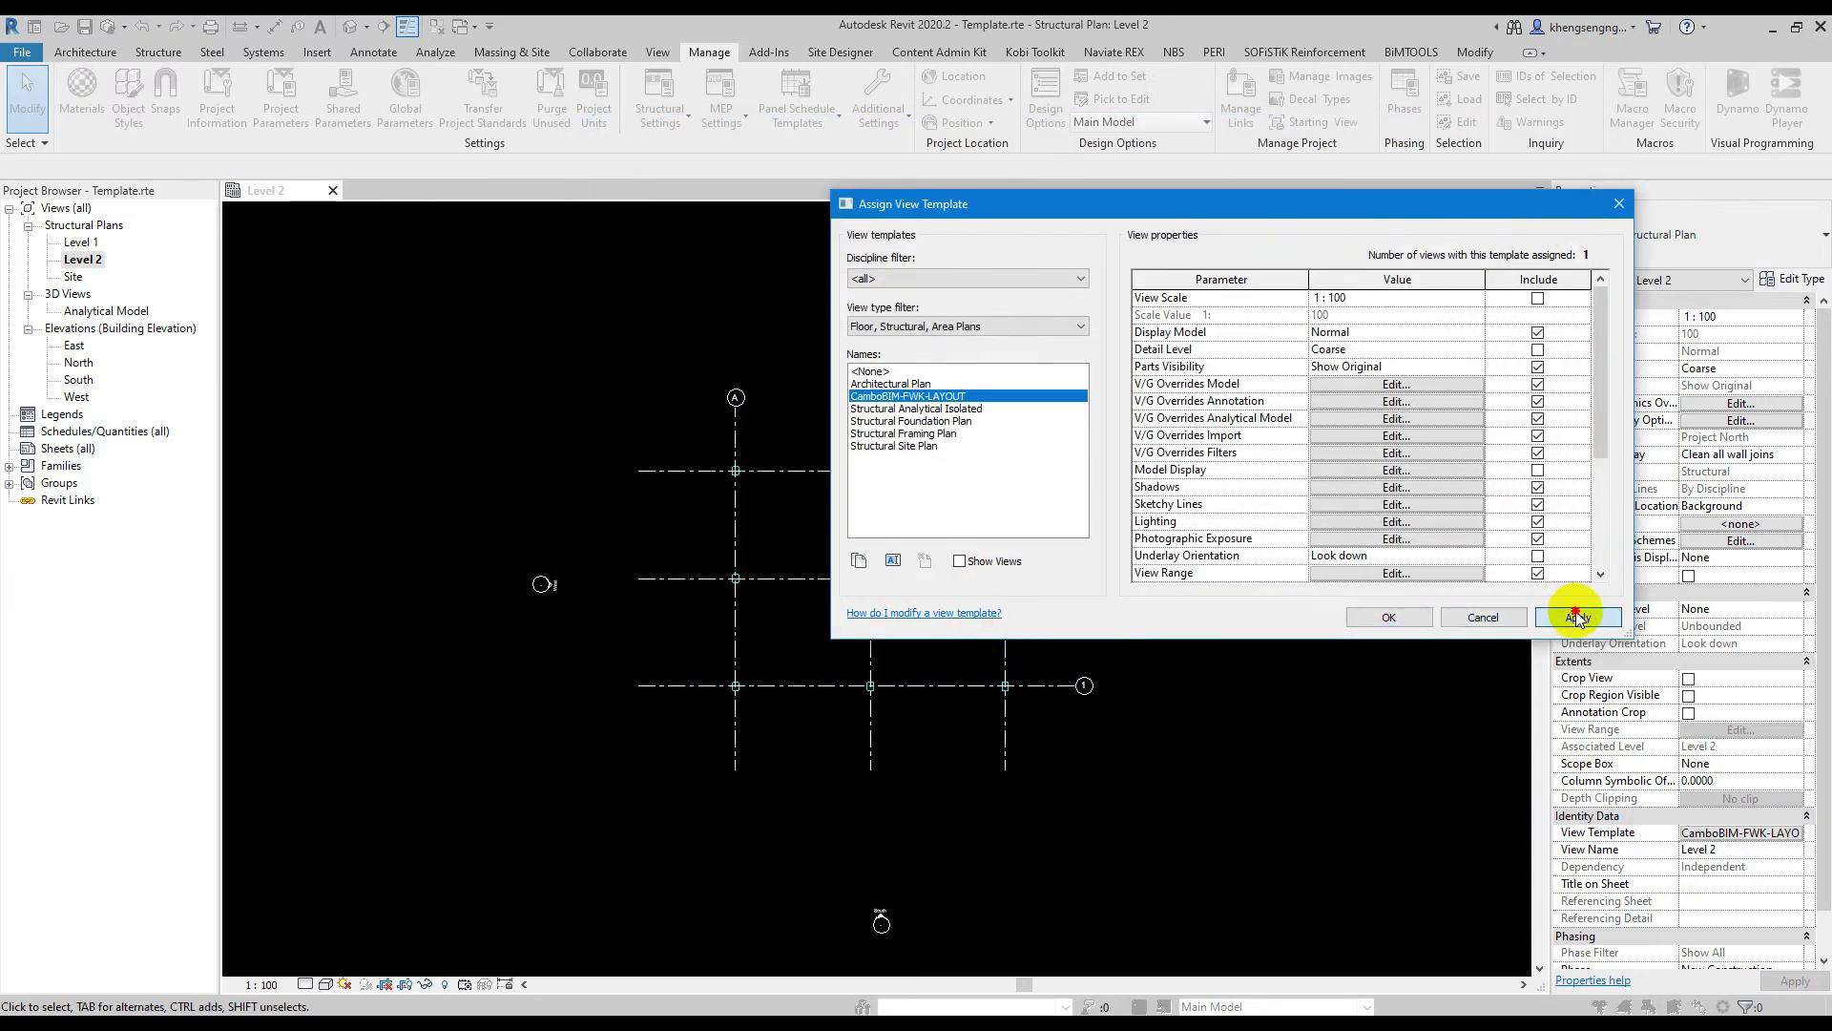
left_click(1388, 617)
scroll(1002, 642, "up", 3)
scroll(598, 649, "up", 3)
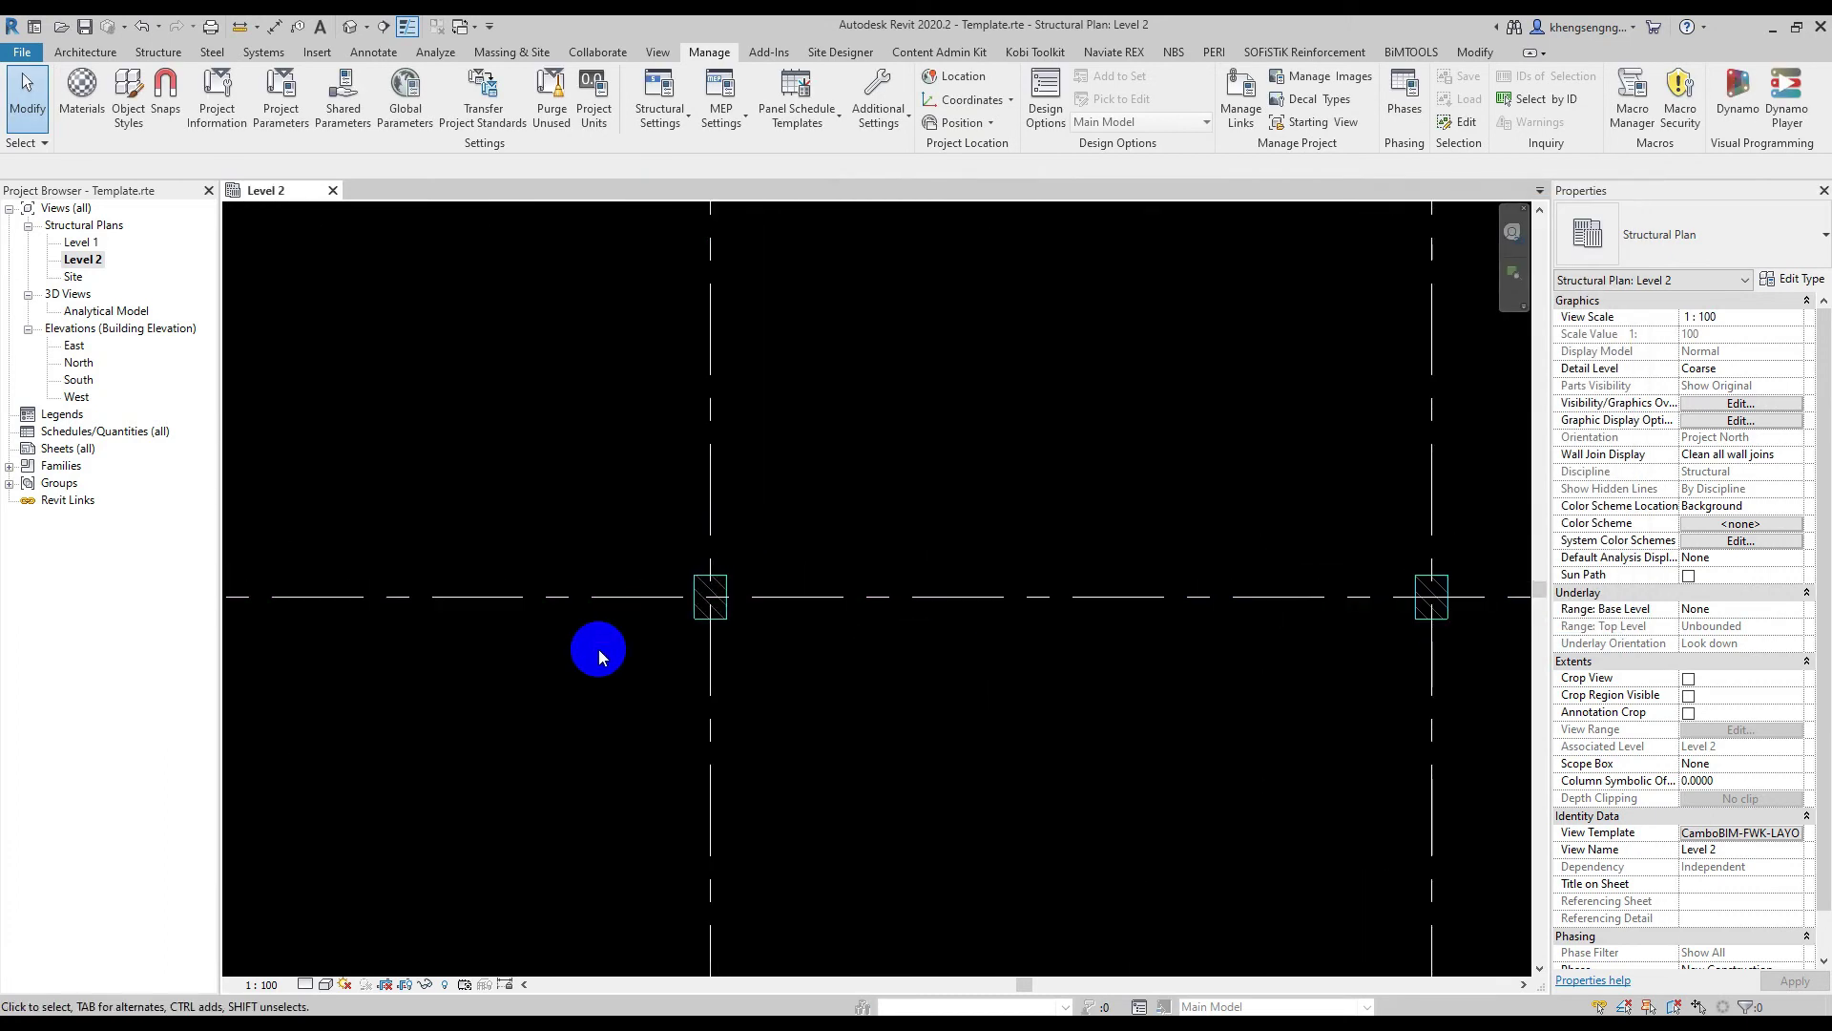
scroll(656, 643, "up", 2)
scroll(662, 638, "up", 2)
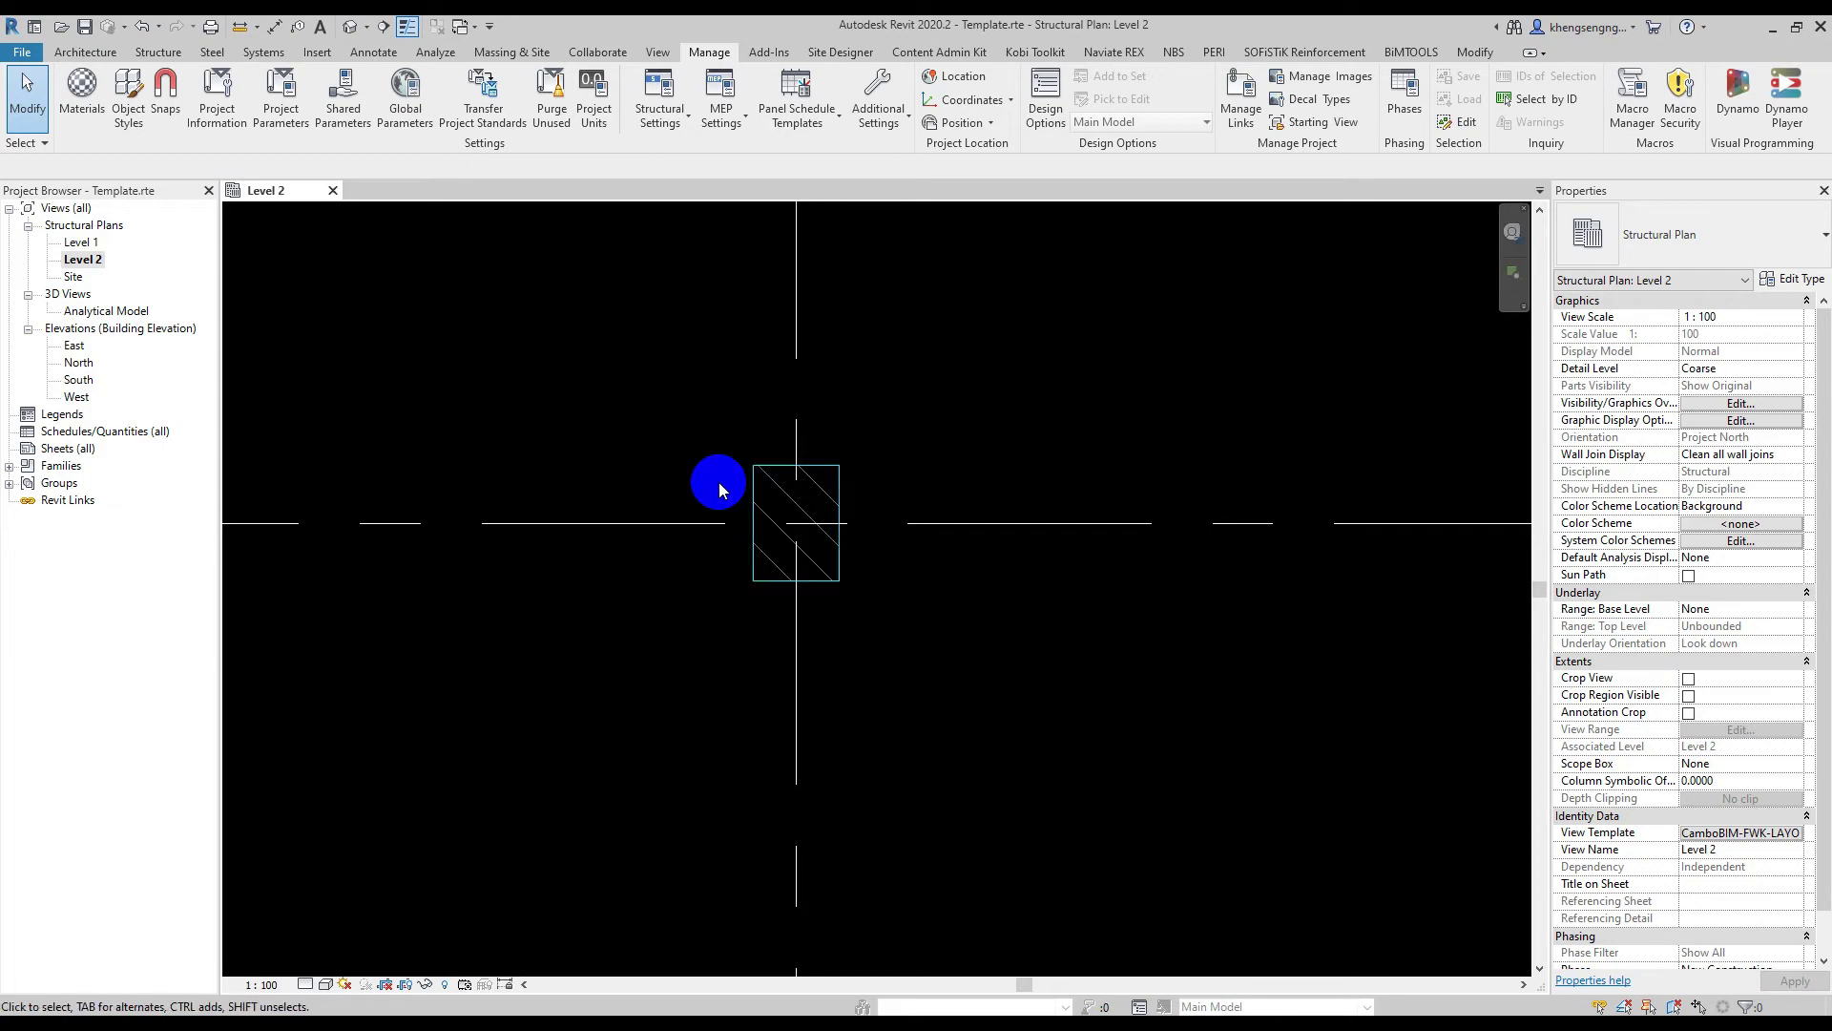
scroll(797, 499, "up", 2)
scroll(756, 580, "down", 2)
scroll(790, 548, "down", 2)
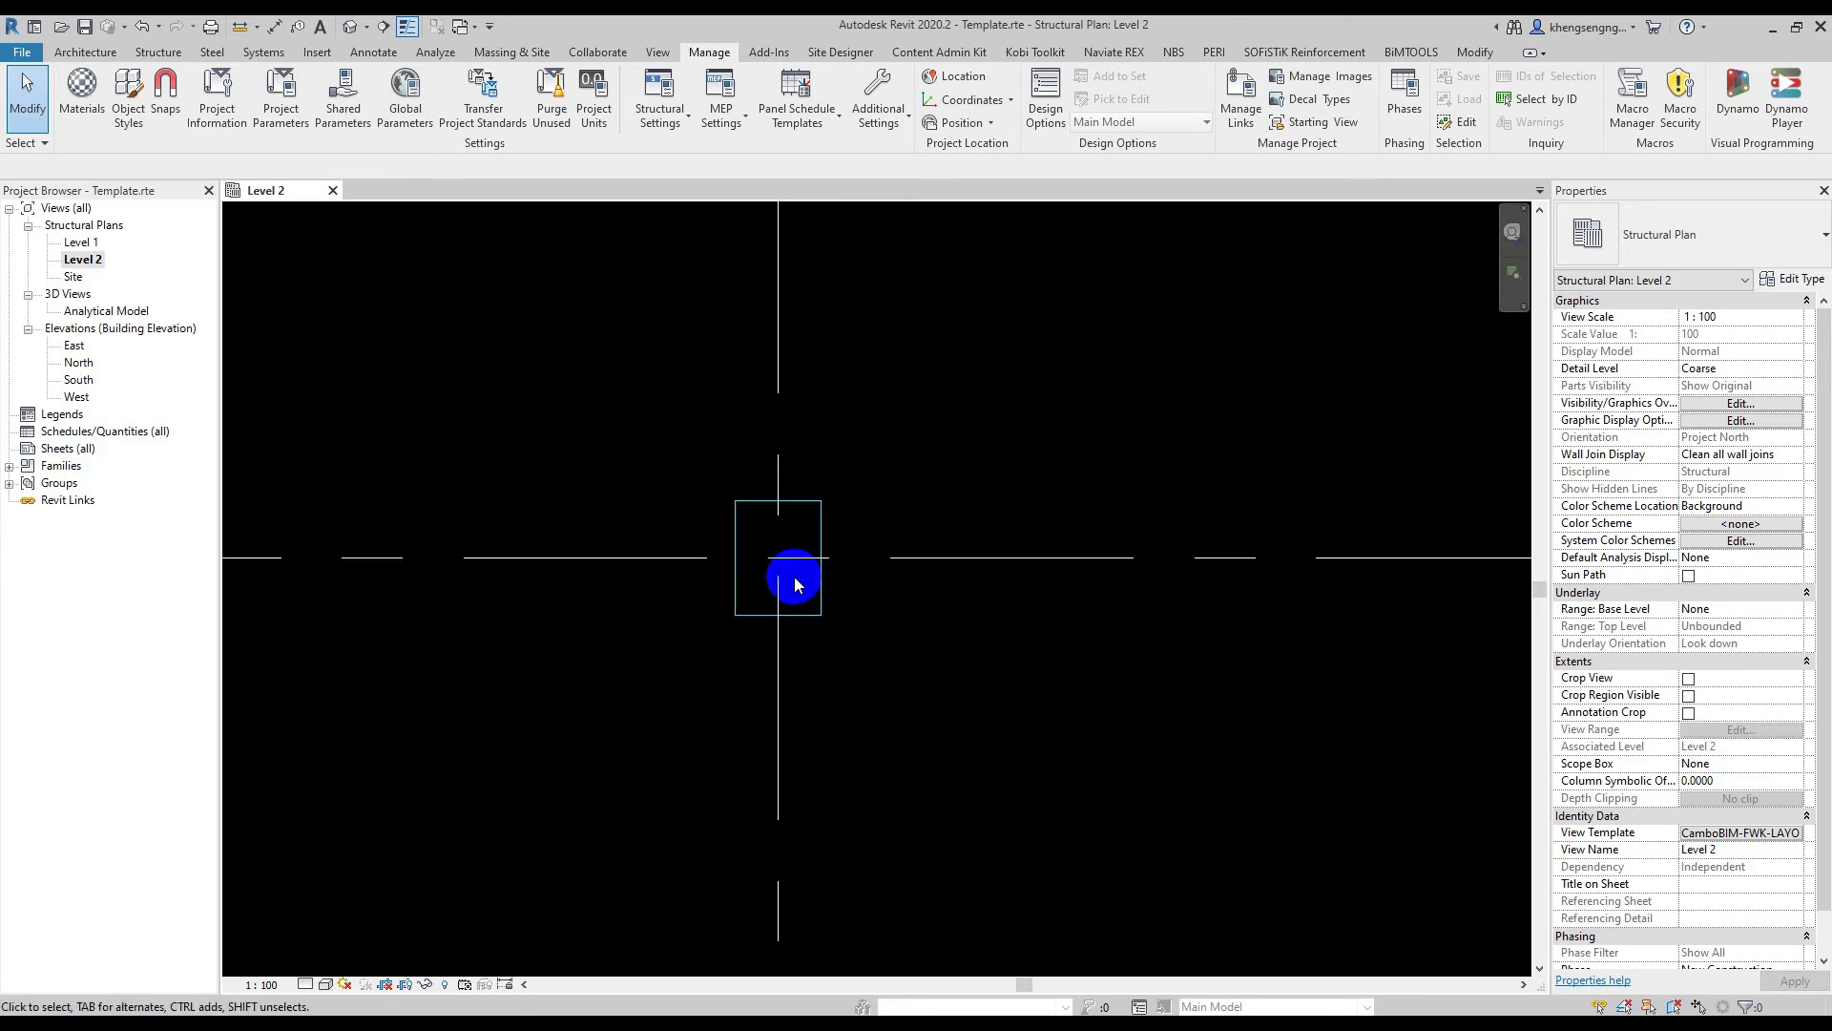
scroll(932, 426, "down", 2)
scroll(919, 426, "down", 2)
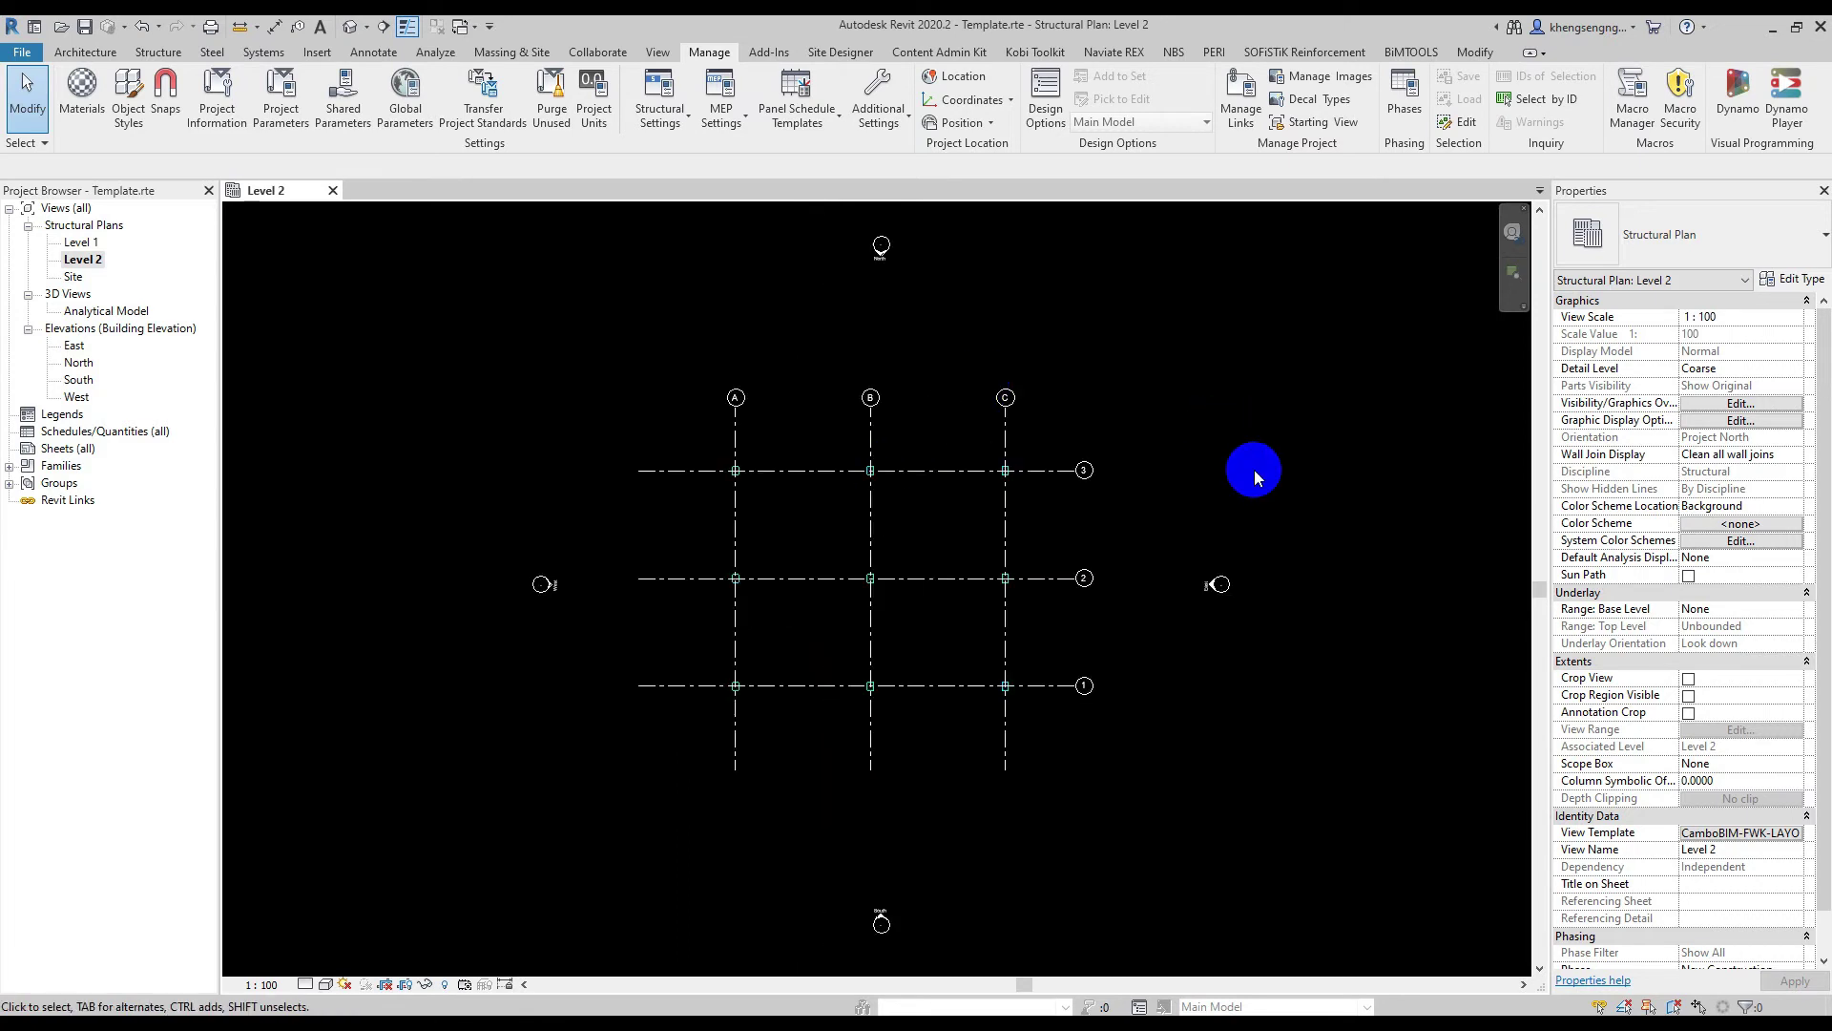
Reopen the template's model overrides and expand Structural Columns to reveal Hidden Lines and other subcategories
left_click(1728, 832)
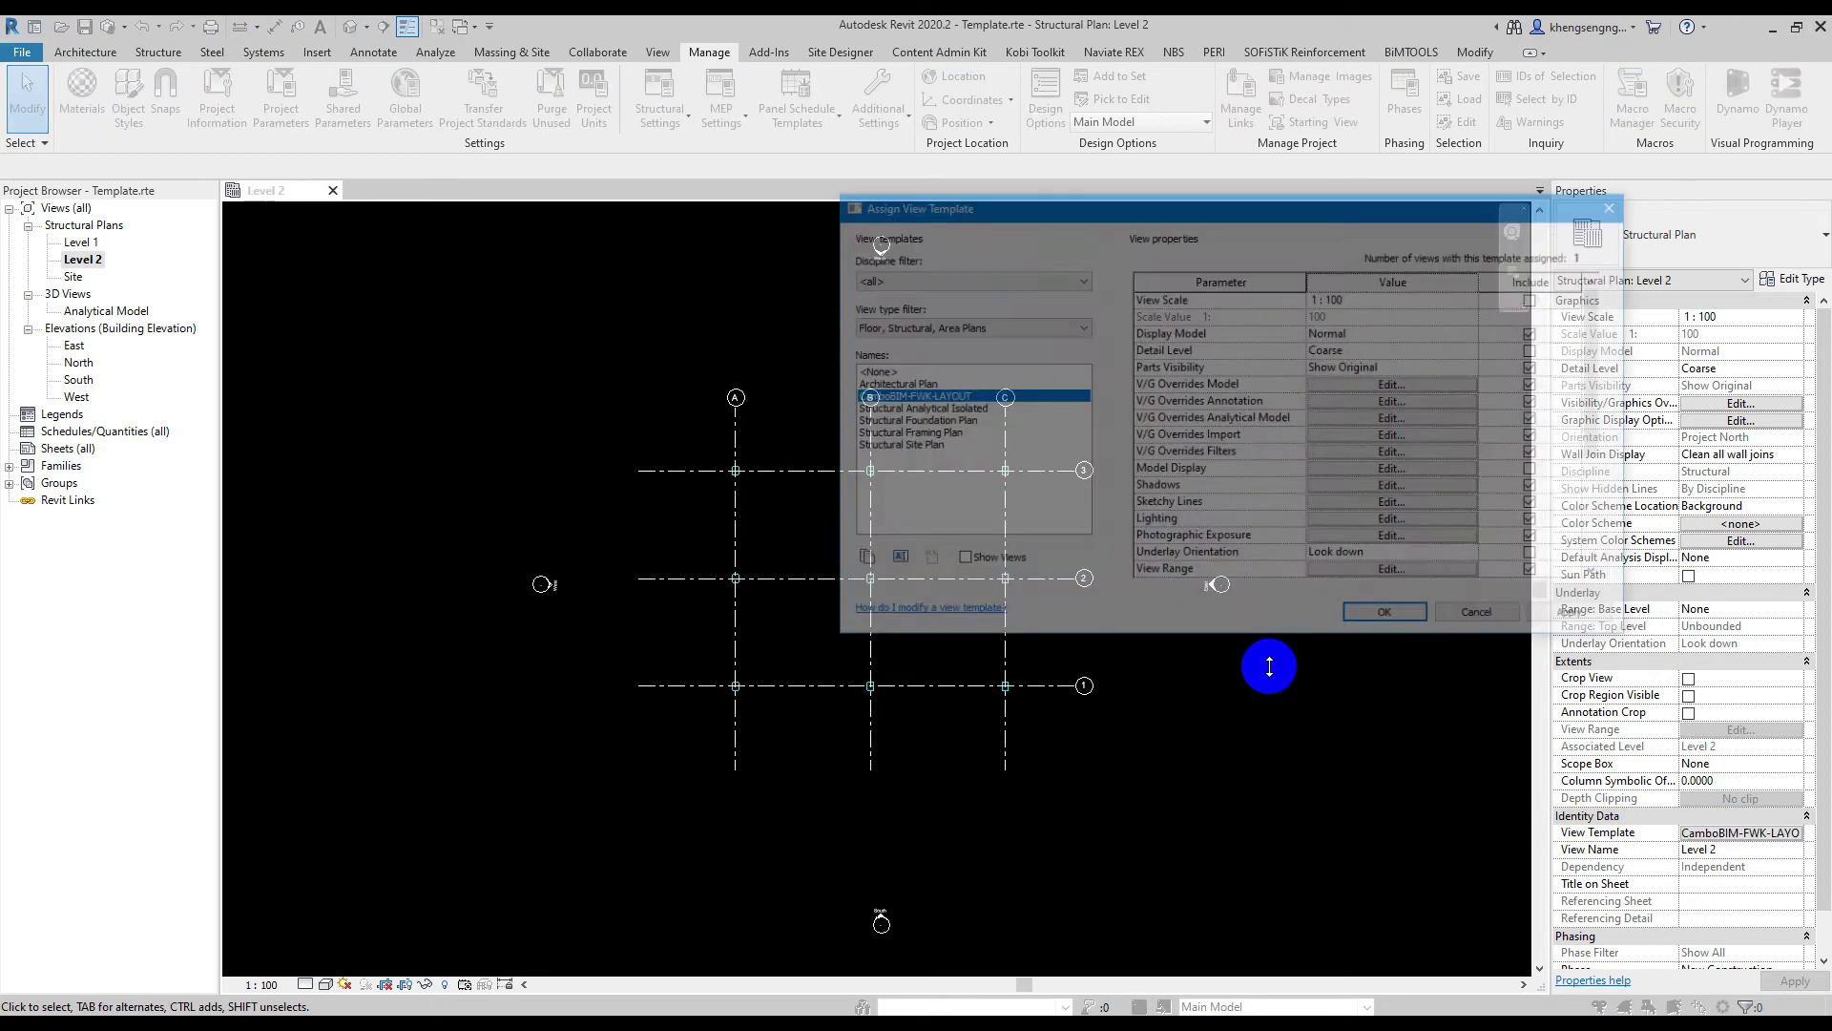
left_click(1357, 384)
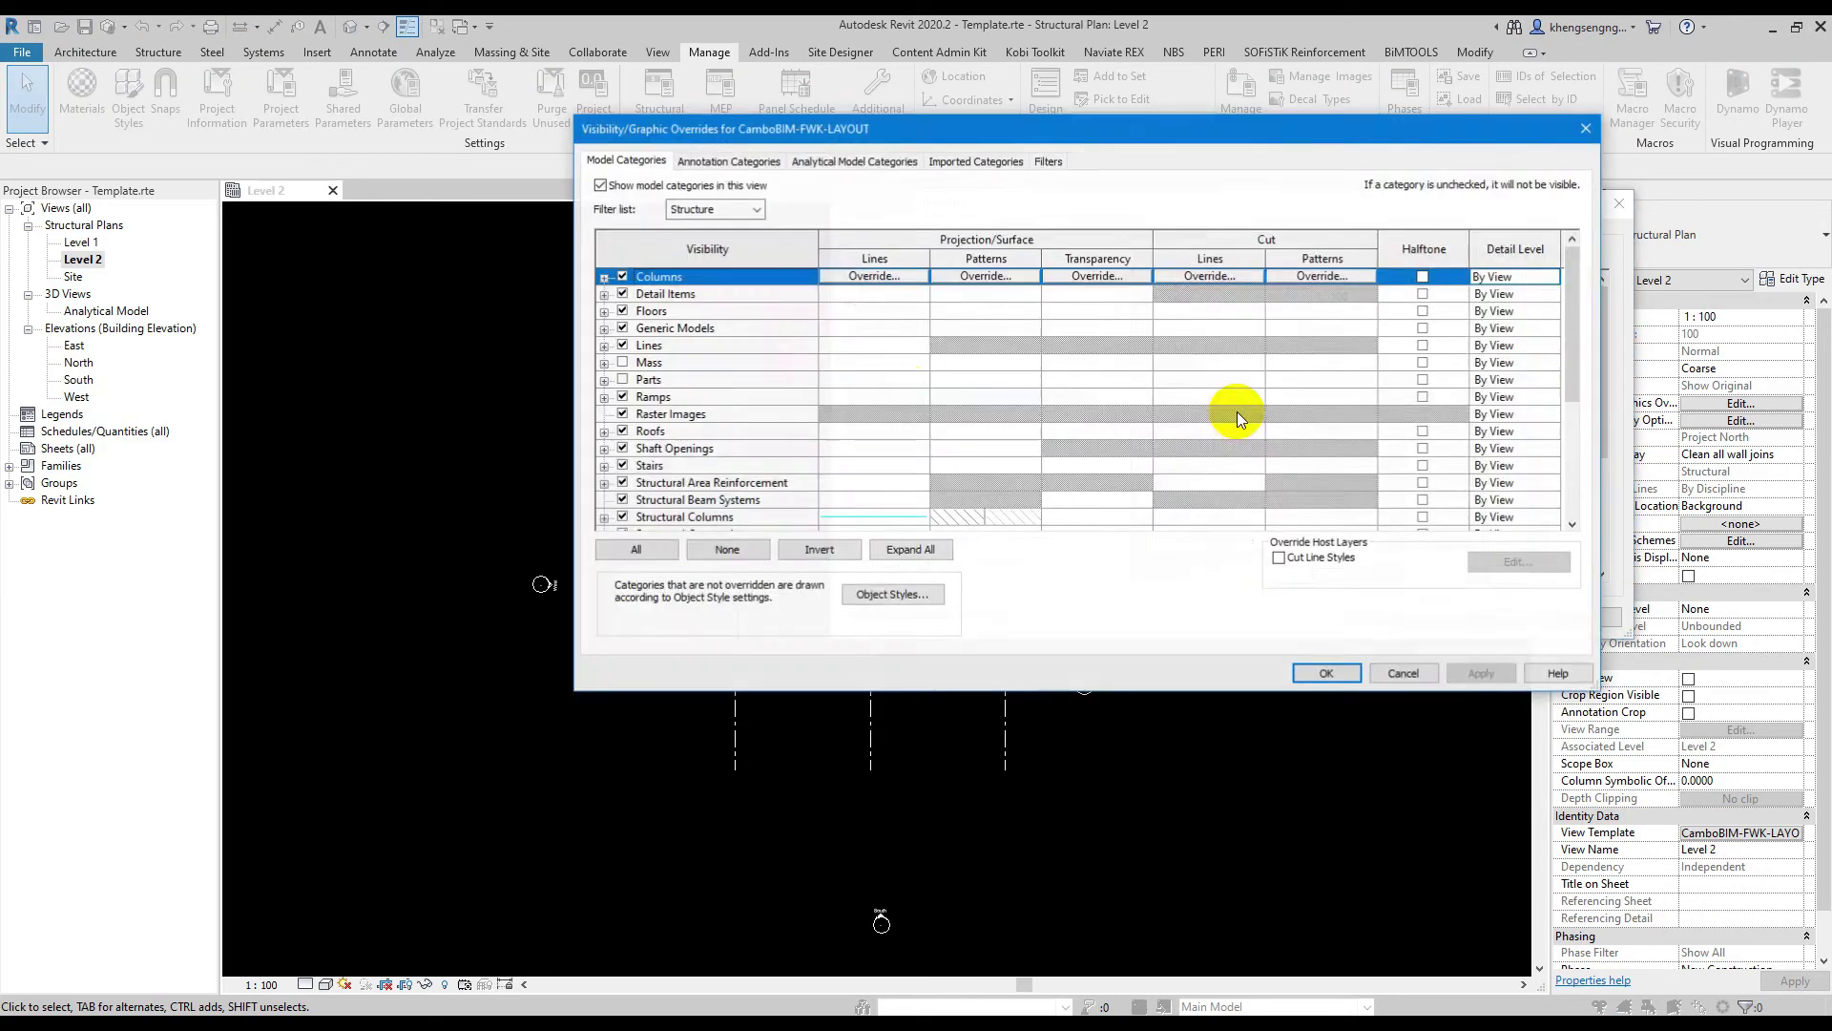
scroll(859, 449, "down", 1)
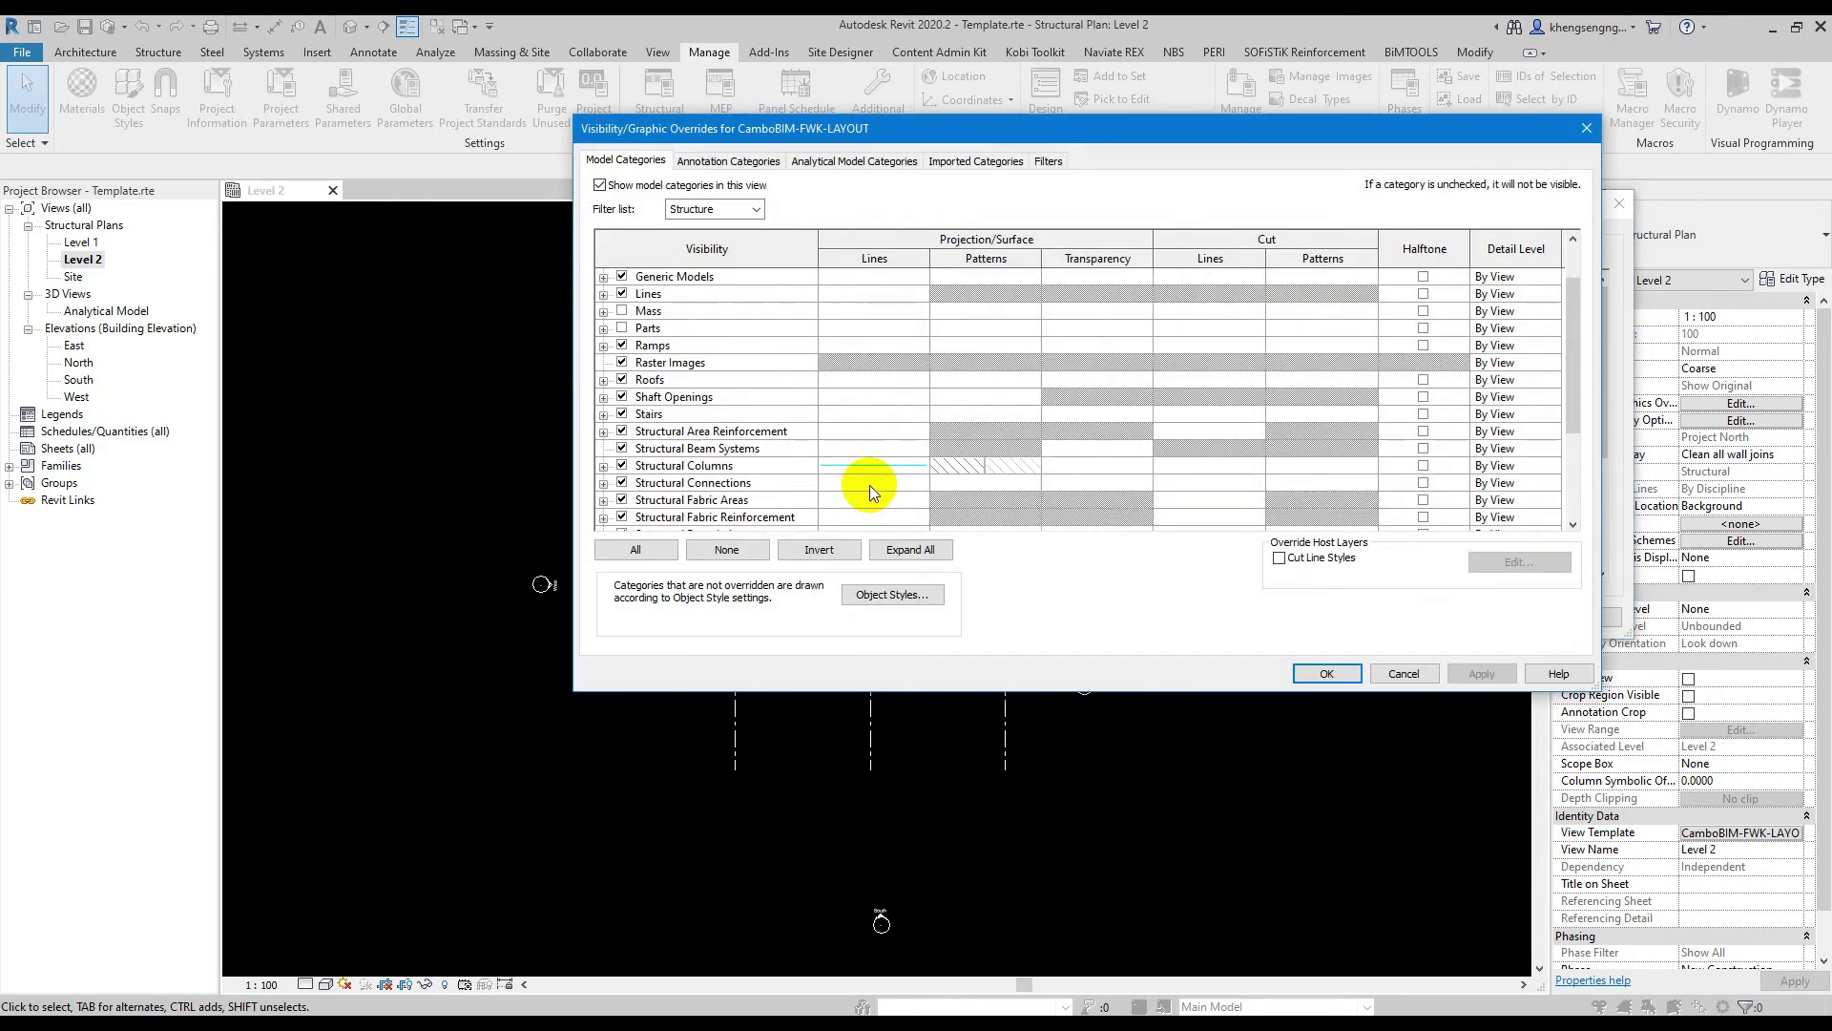
left_click(604, 467)
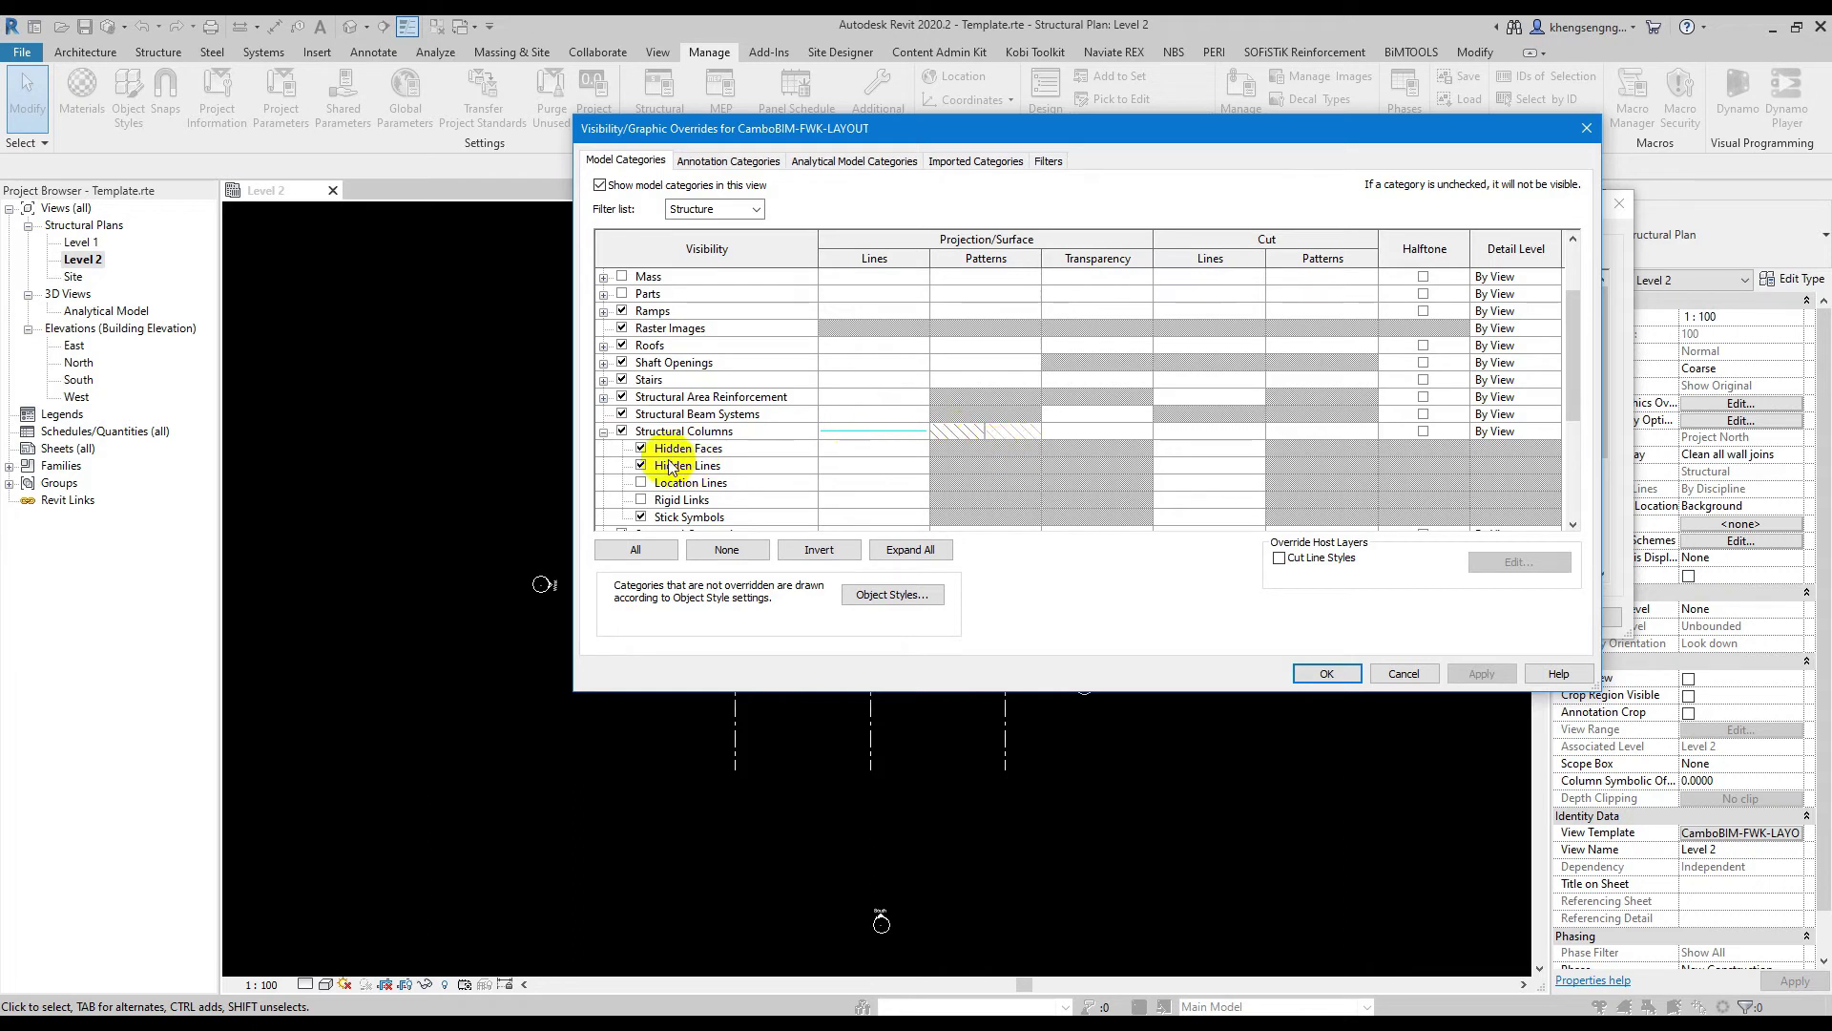
scroll(830, 450, "down", 1)
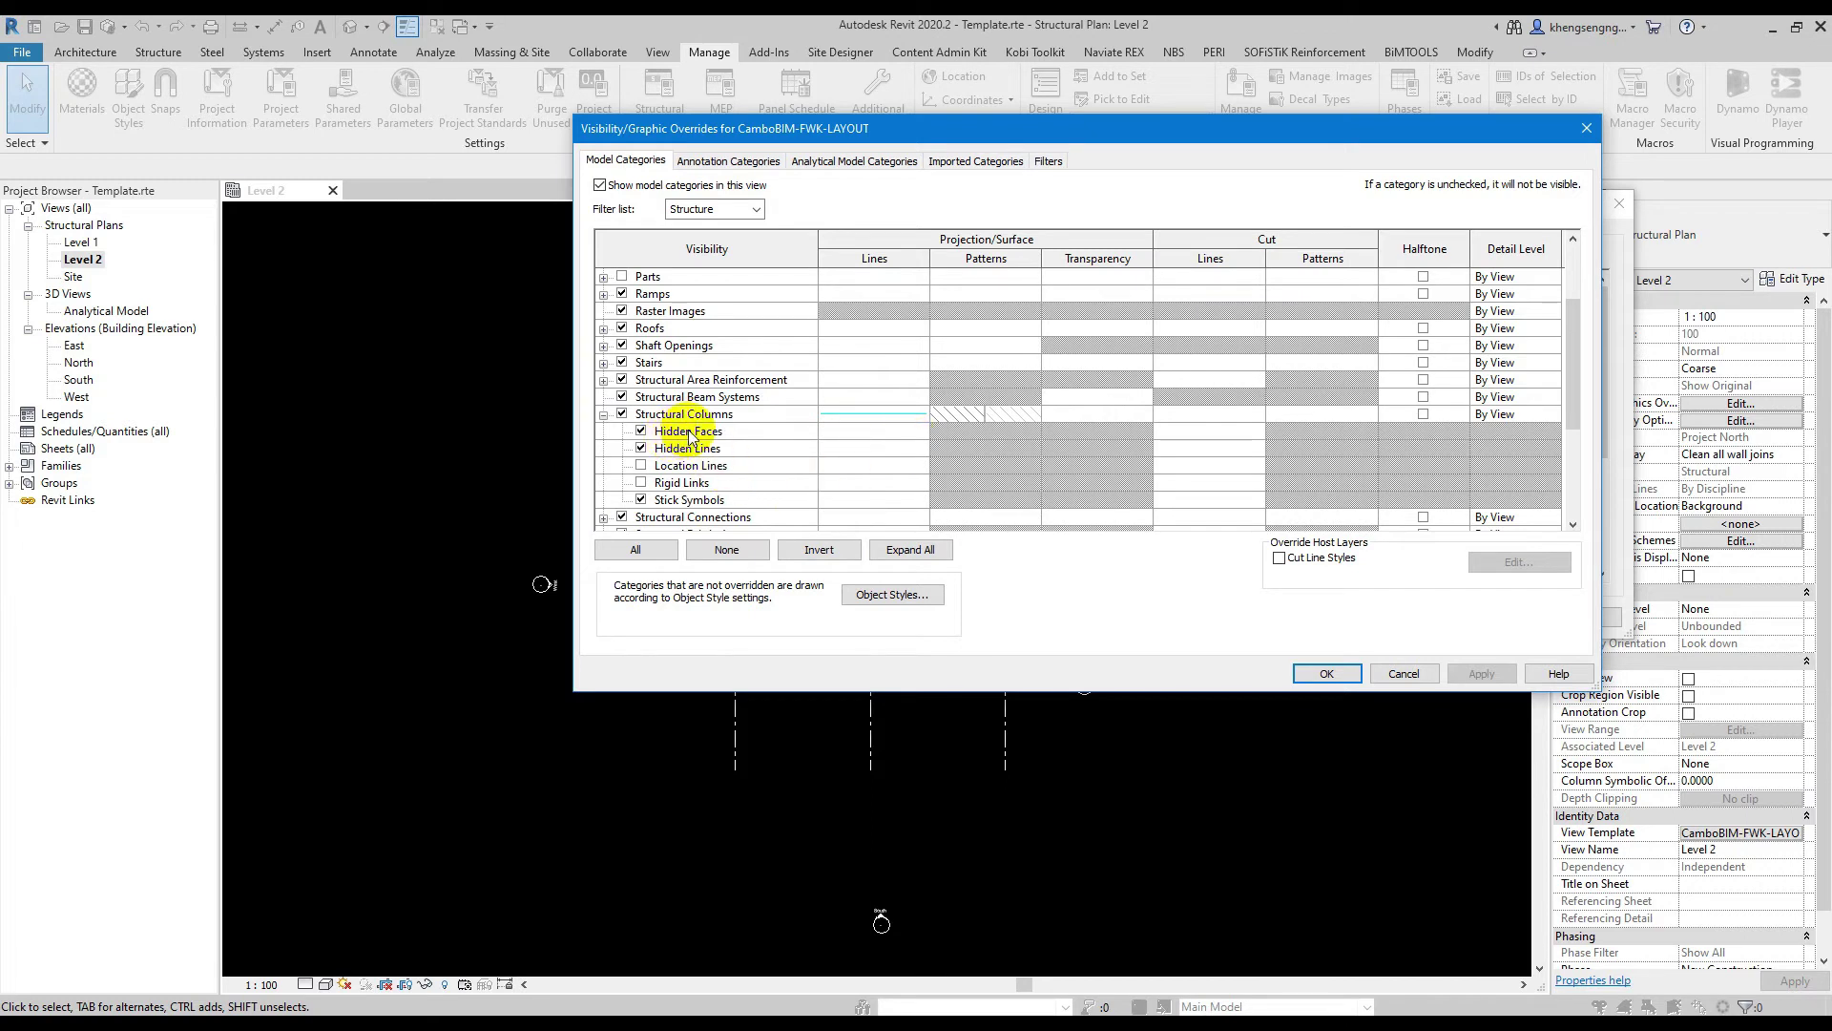
Override column Hidden Lines to the Hidden pattern, Yellow colour and weight 1
left_click(851, 450)
left_click(873, 447)
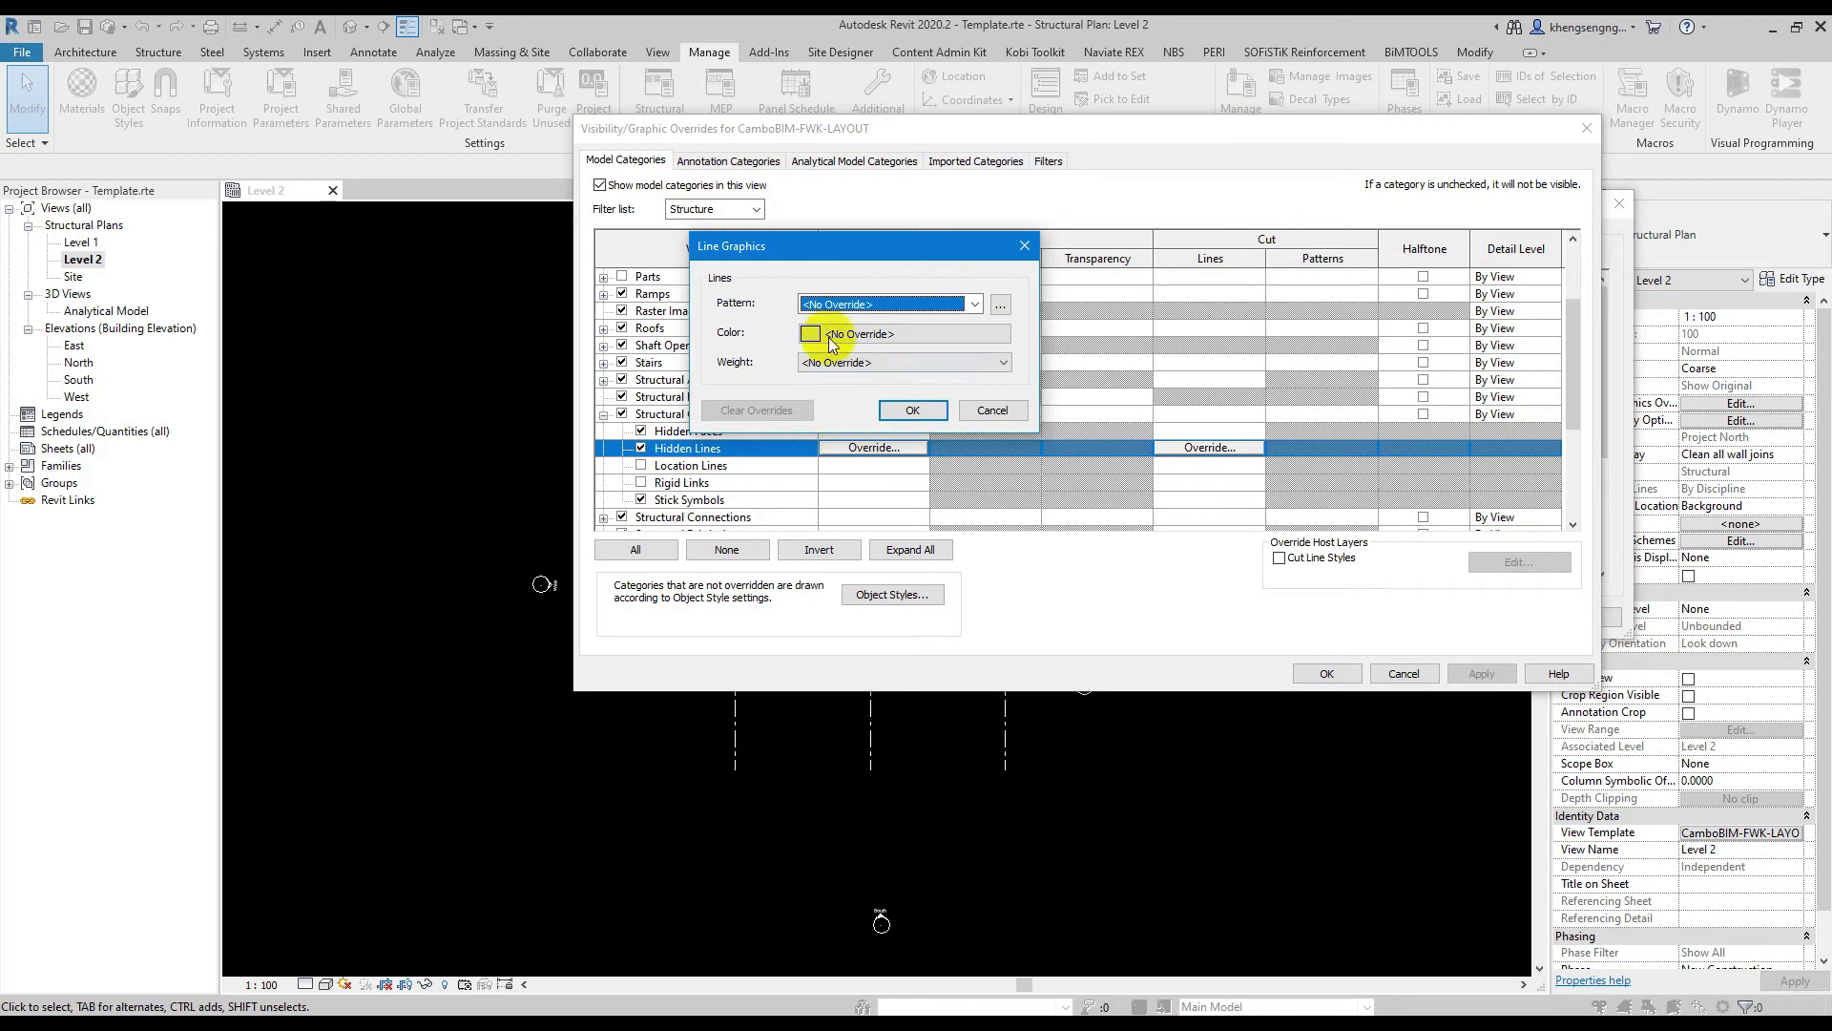
left_click(868, 303)
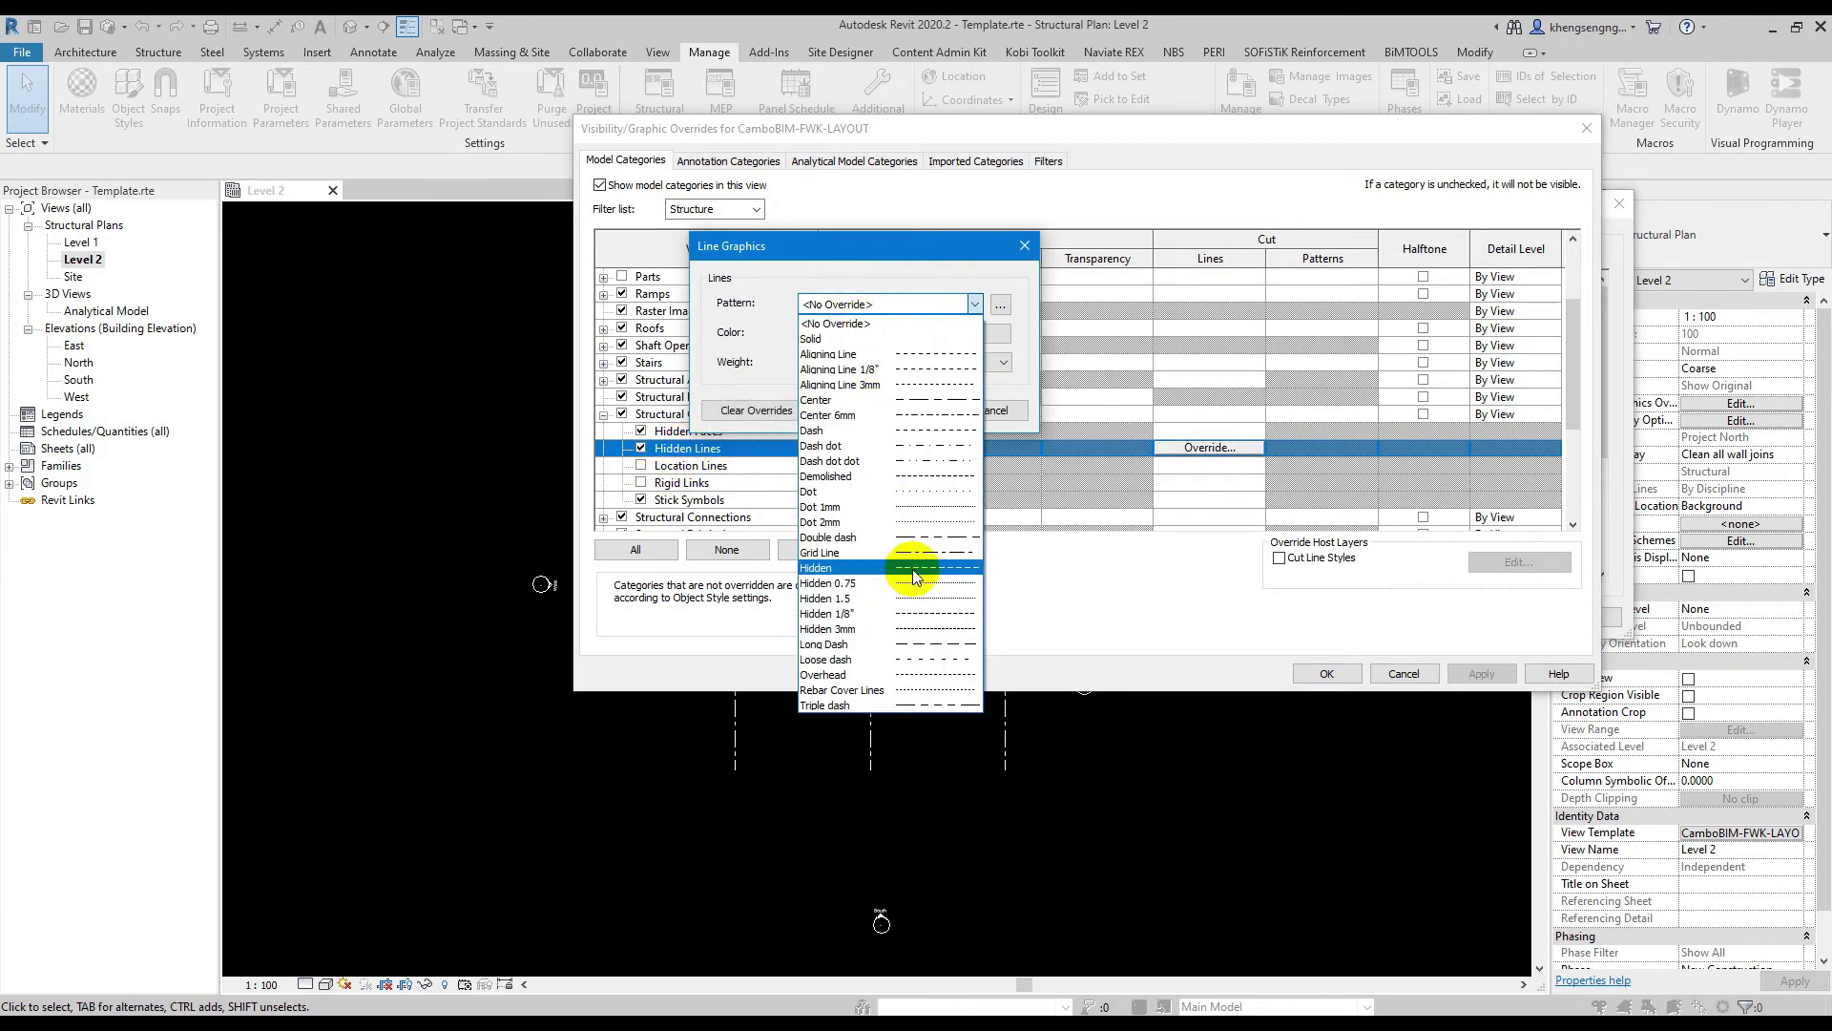
left_click(839, 567)
left_click(834, 334)
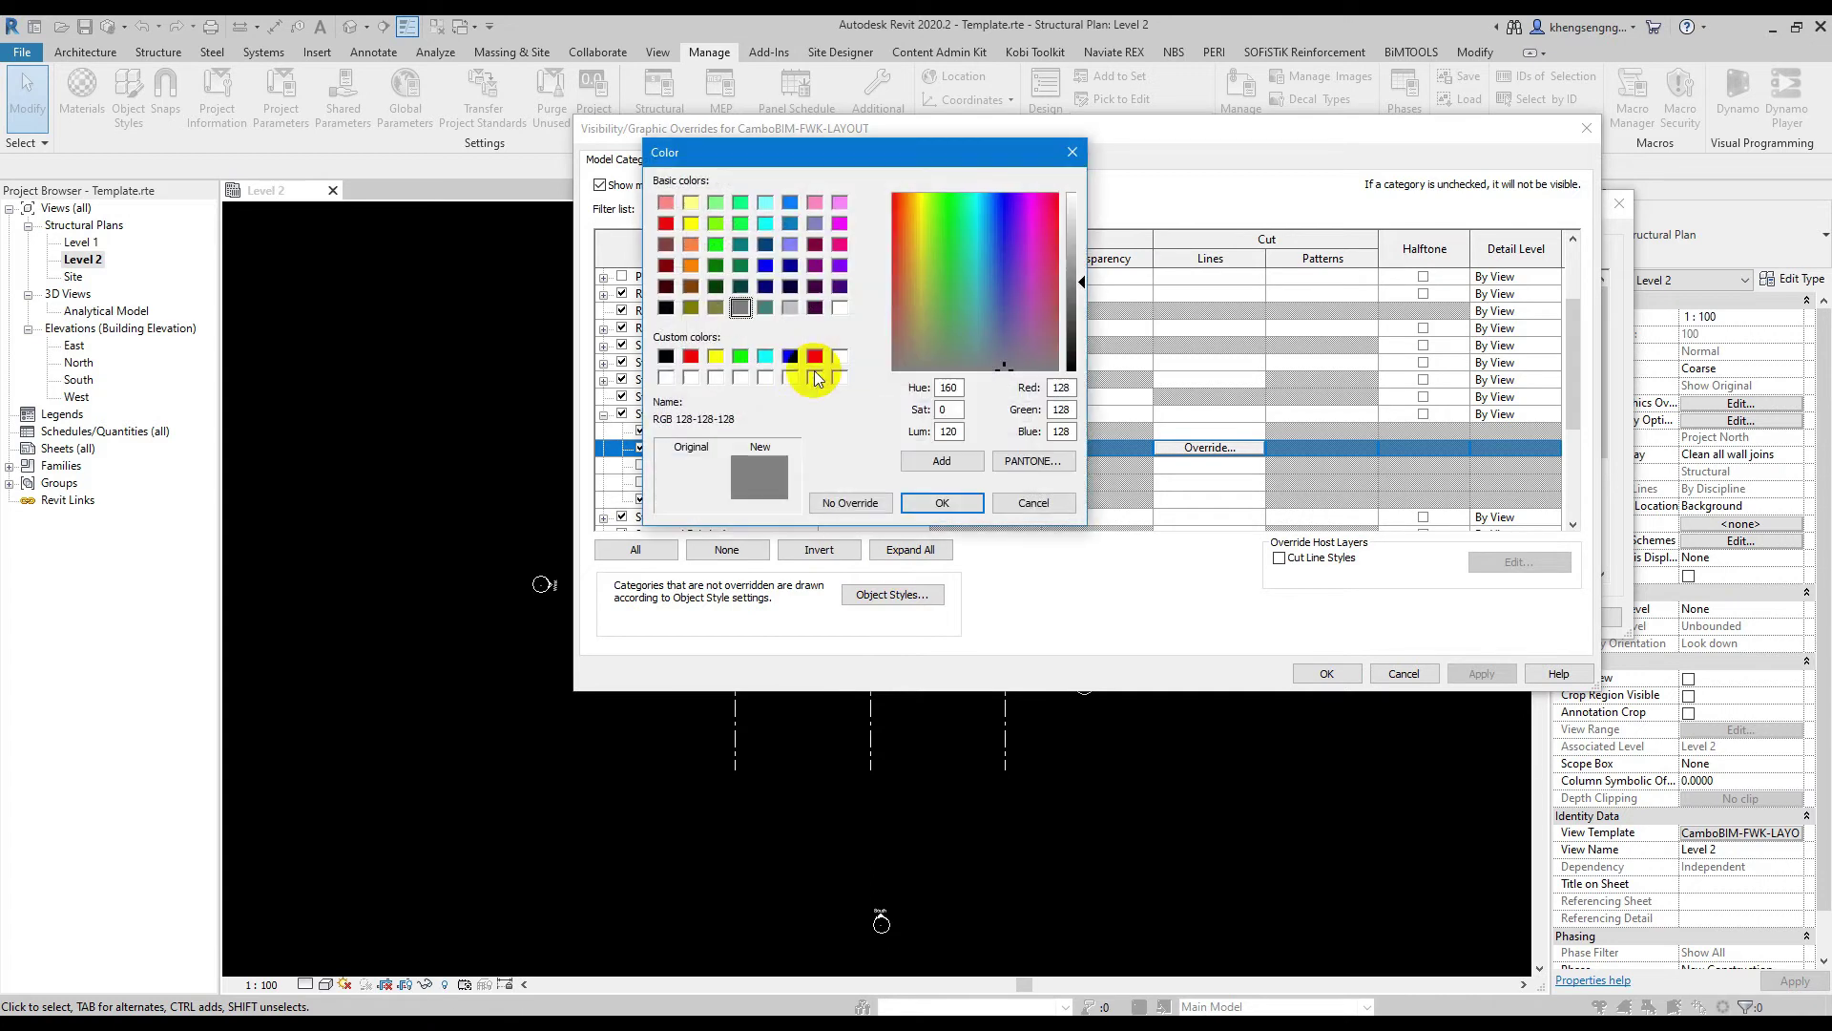
left_click(715, 356)
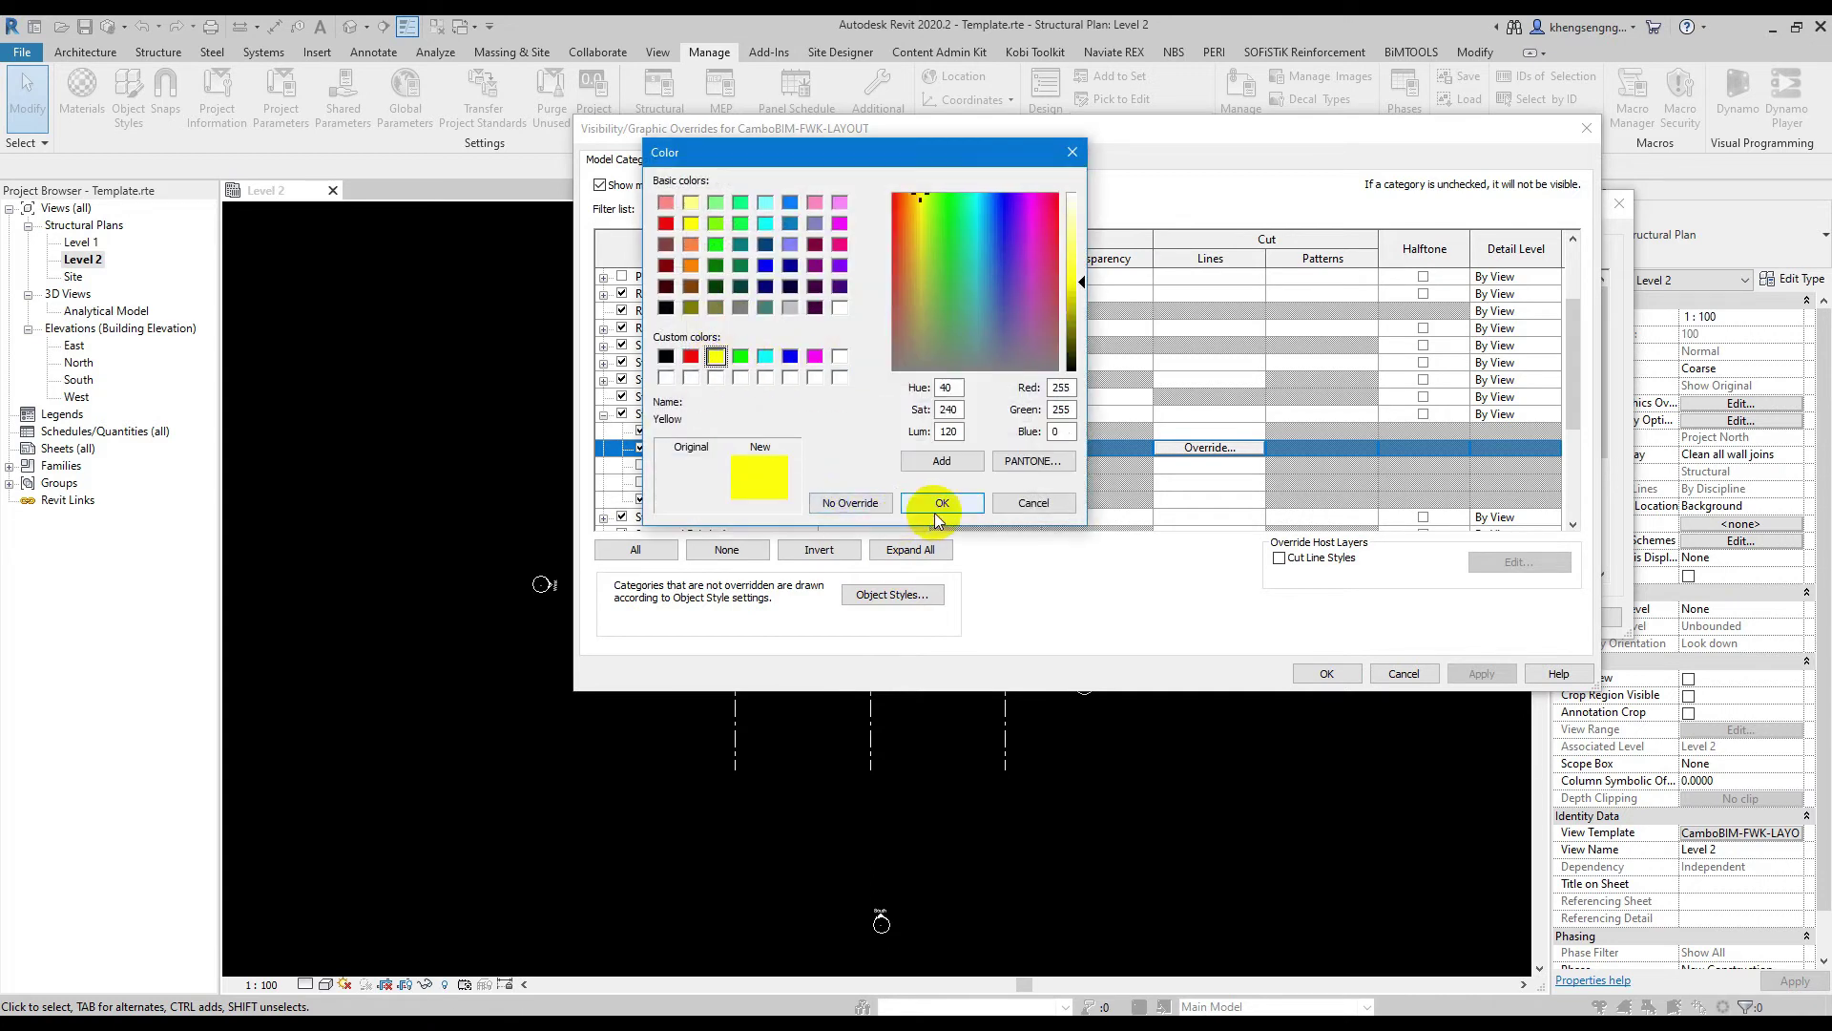
left_click(939, 504)
left_click(913, 372)
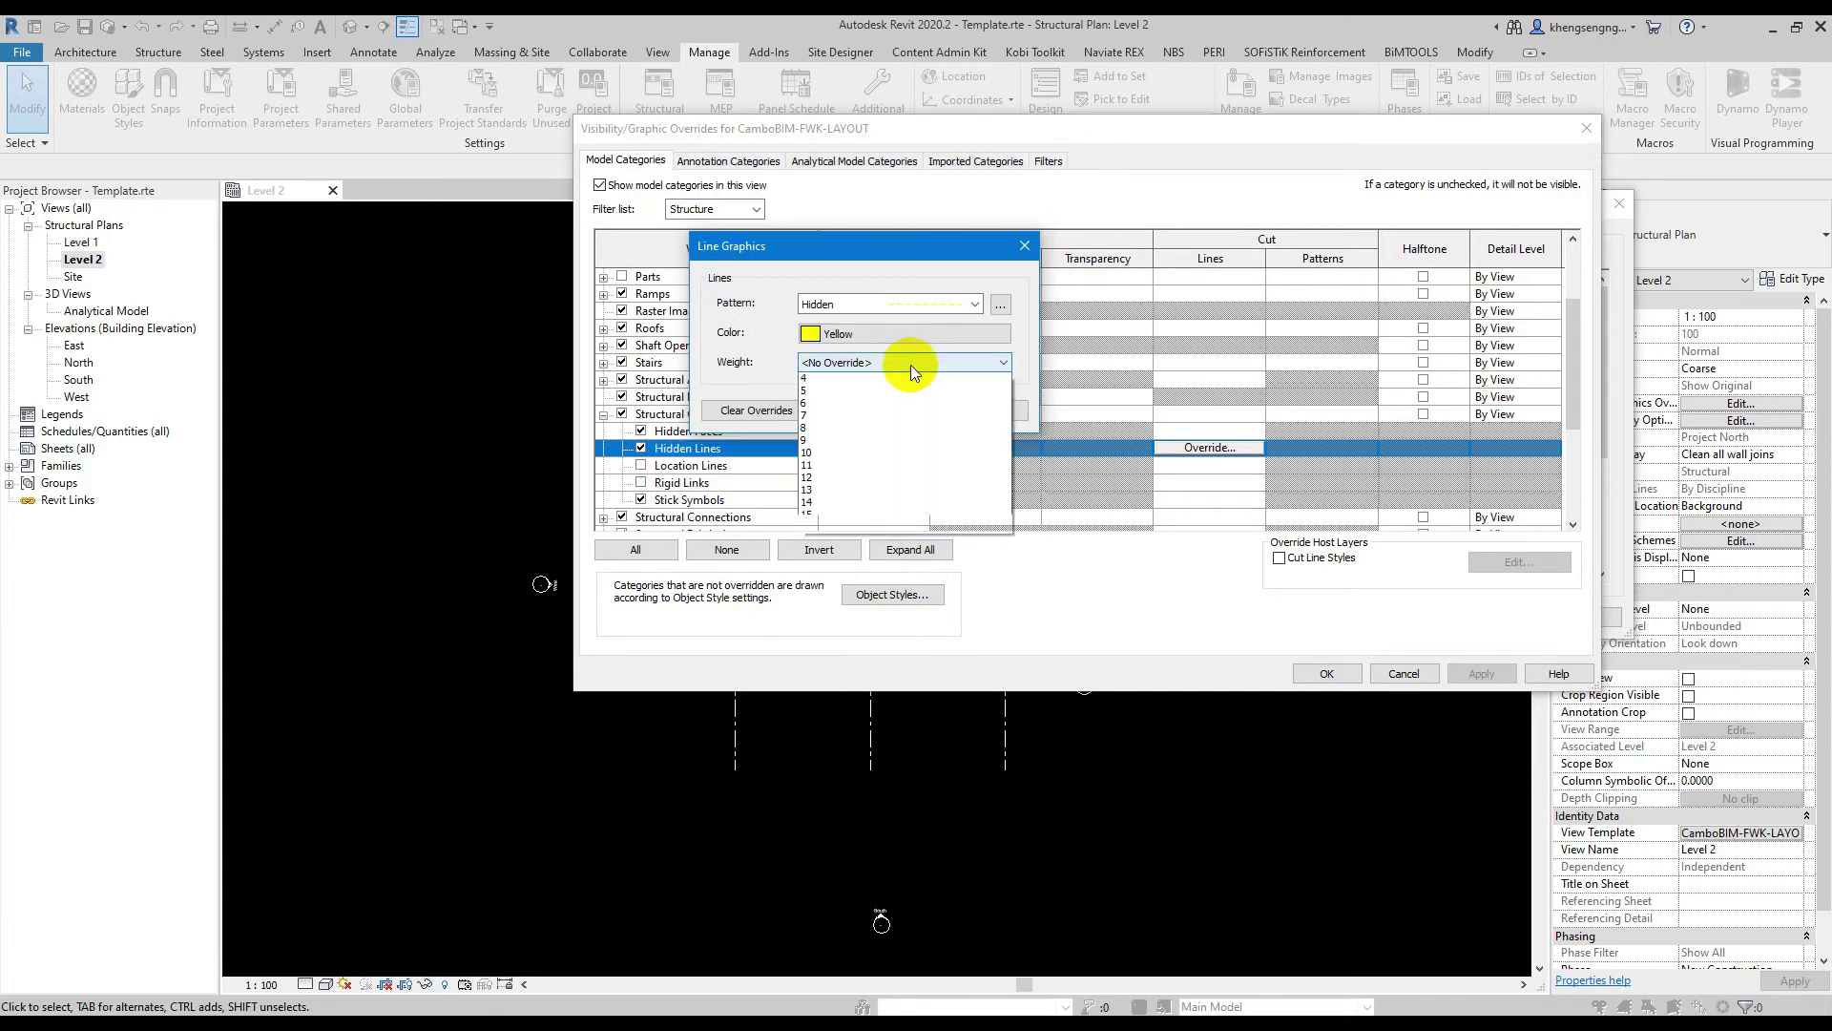
left_click(888, 388)
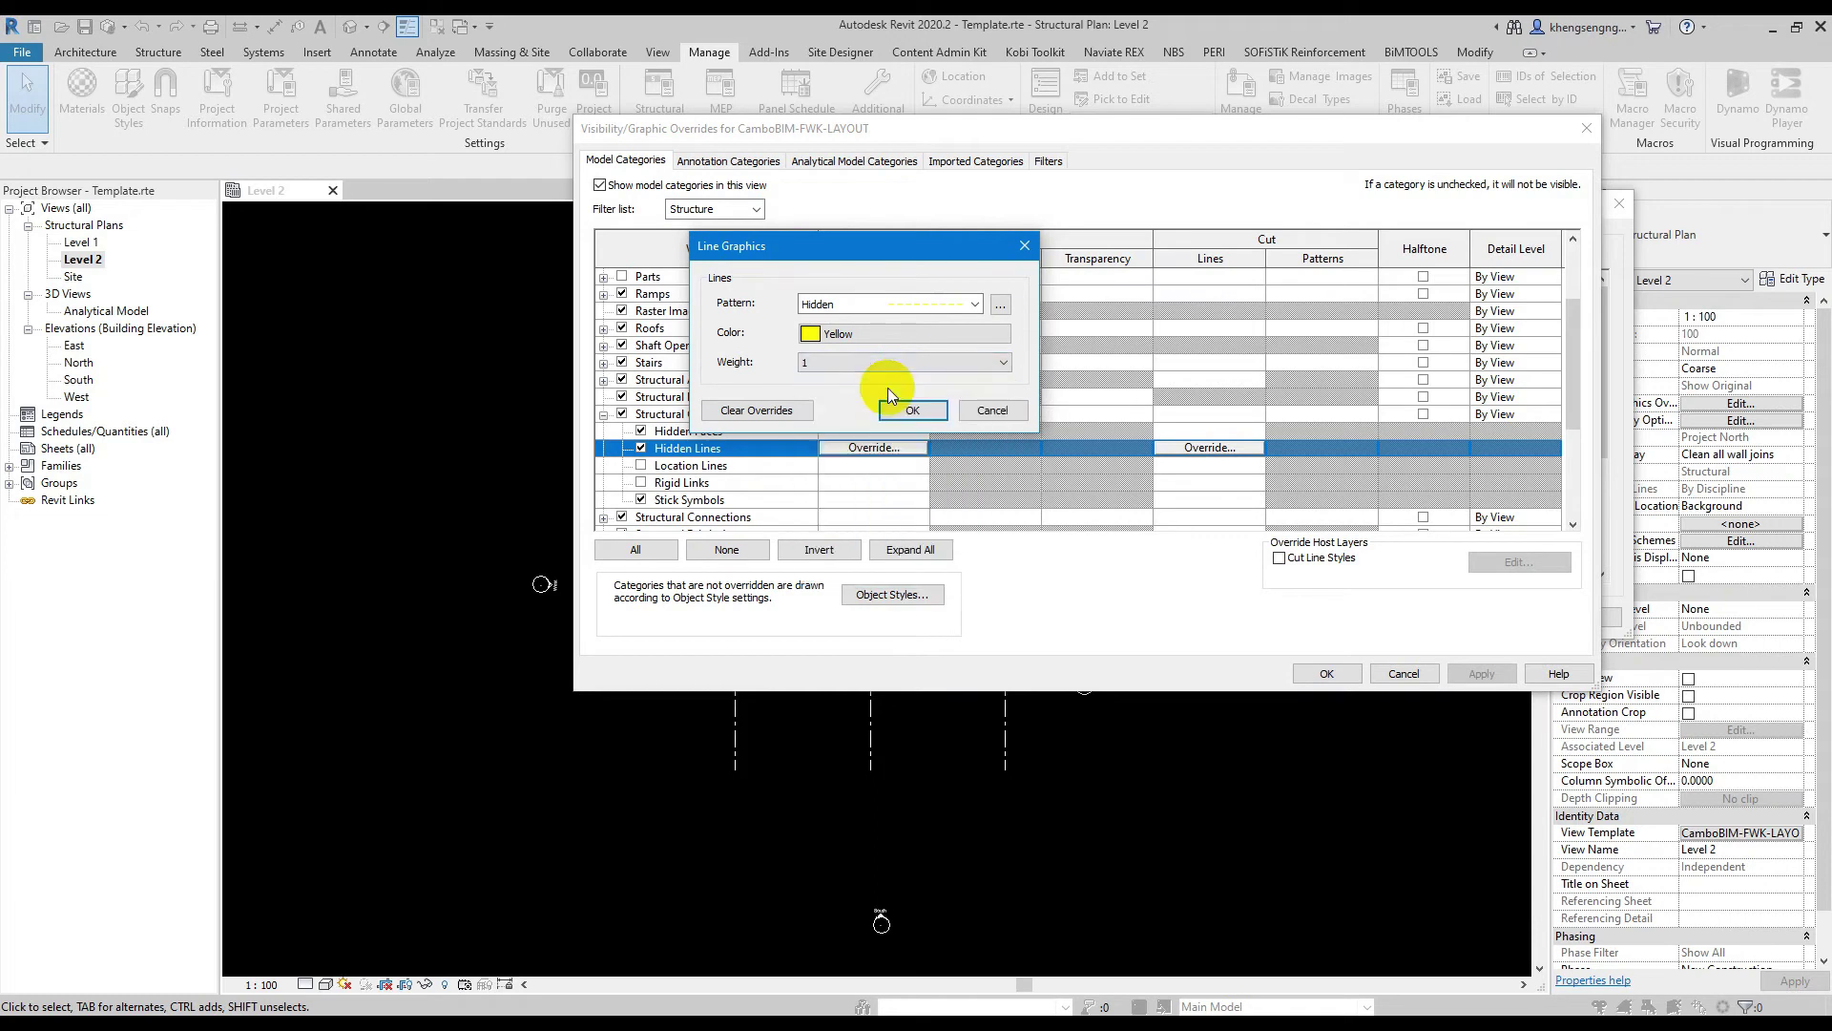
left_click(903, 412)
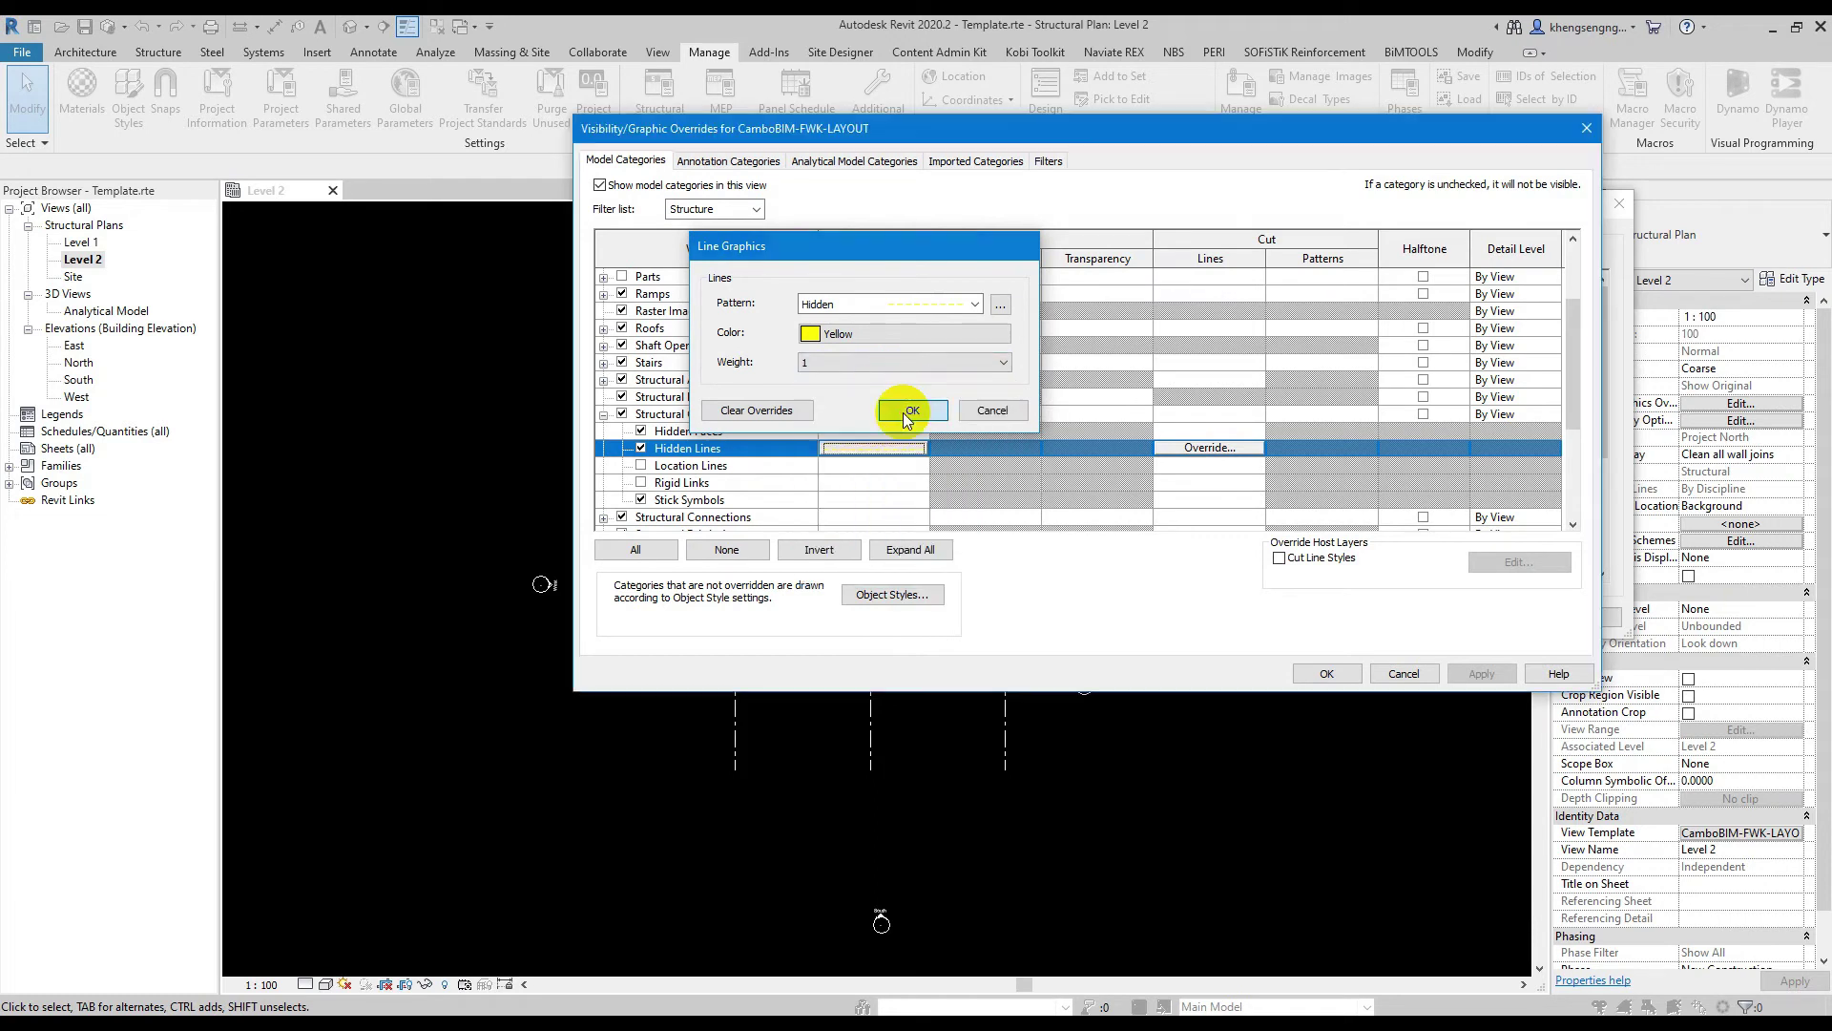
Apply the overrides and template changes, closing the dialogs back to the Level 2 plan
left_click(1482, 674)
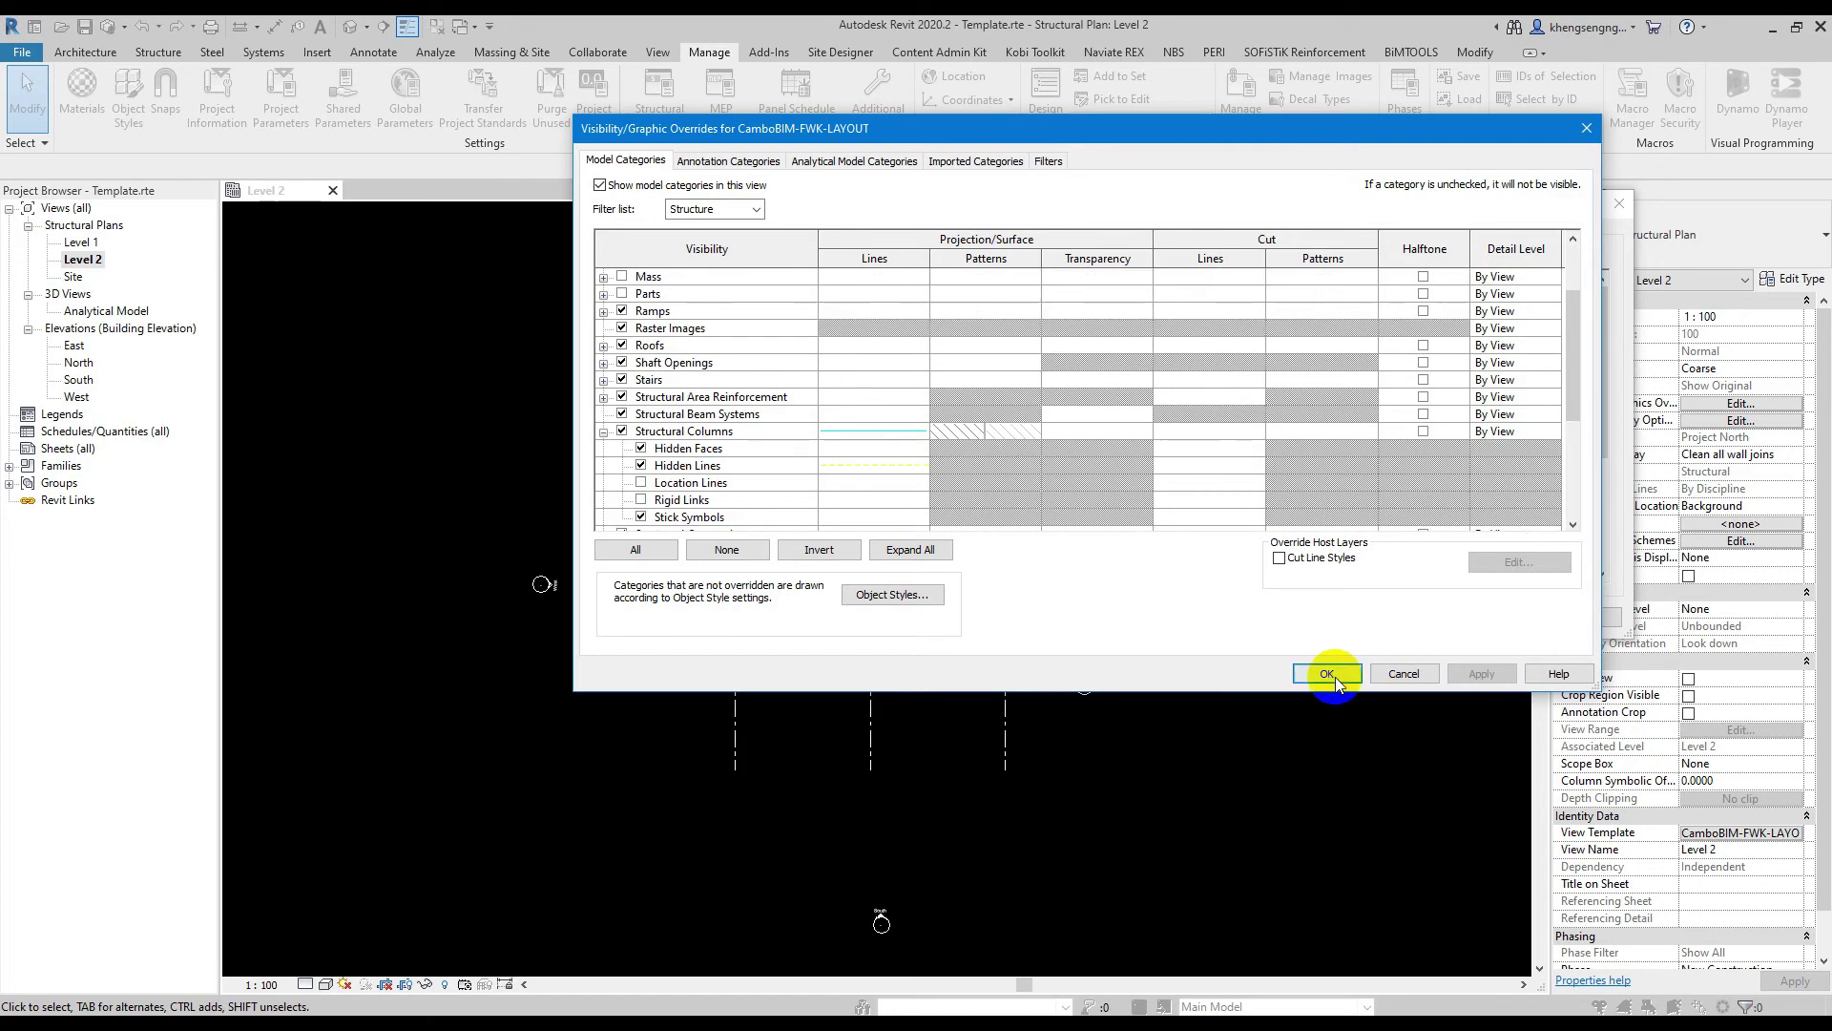
left_click(1329, 674)
left_click(1577, 617)
left_click(1364, 618)
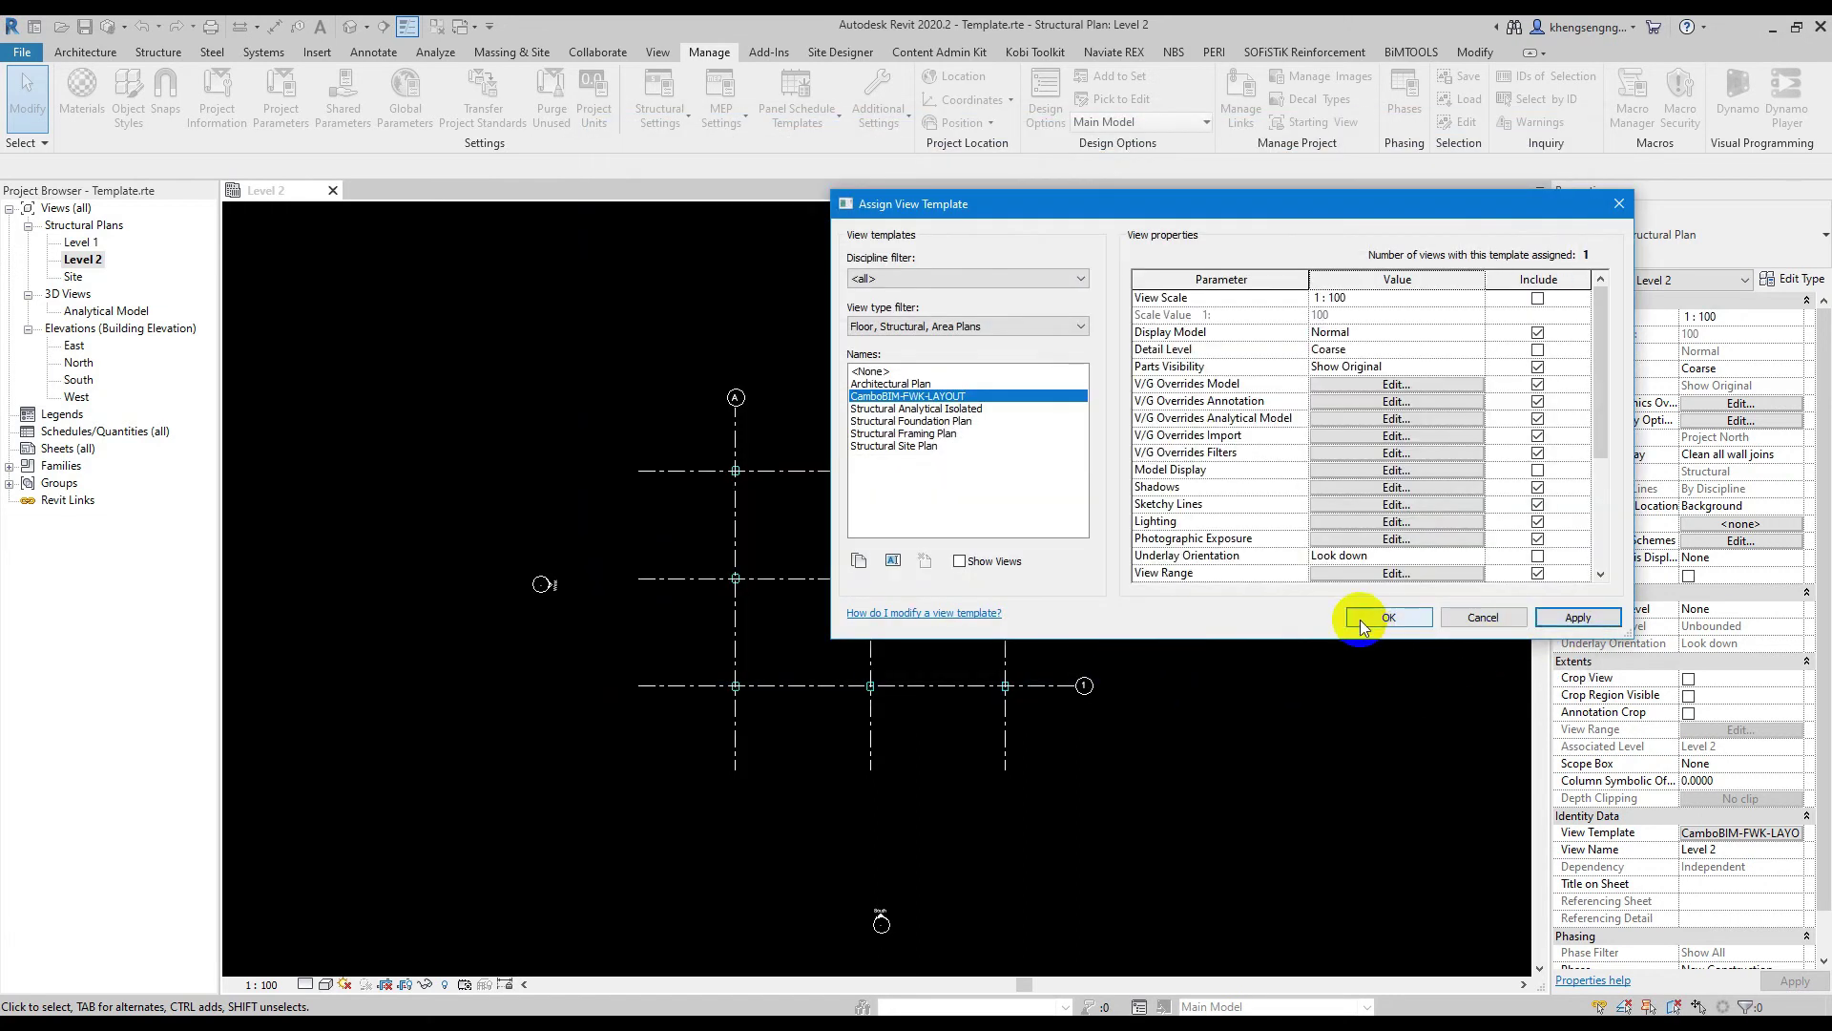
scroll(687, 496, "up", 3)
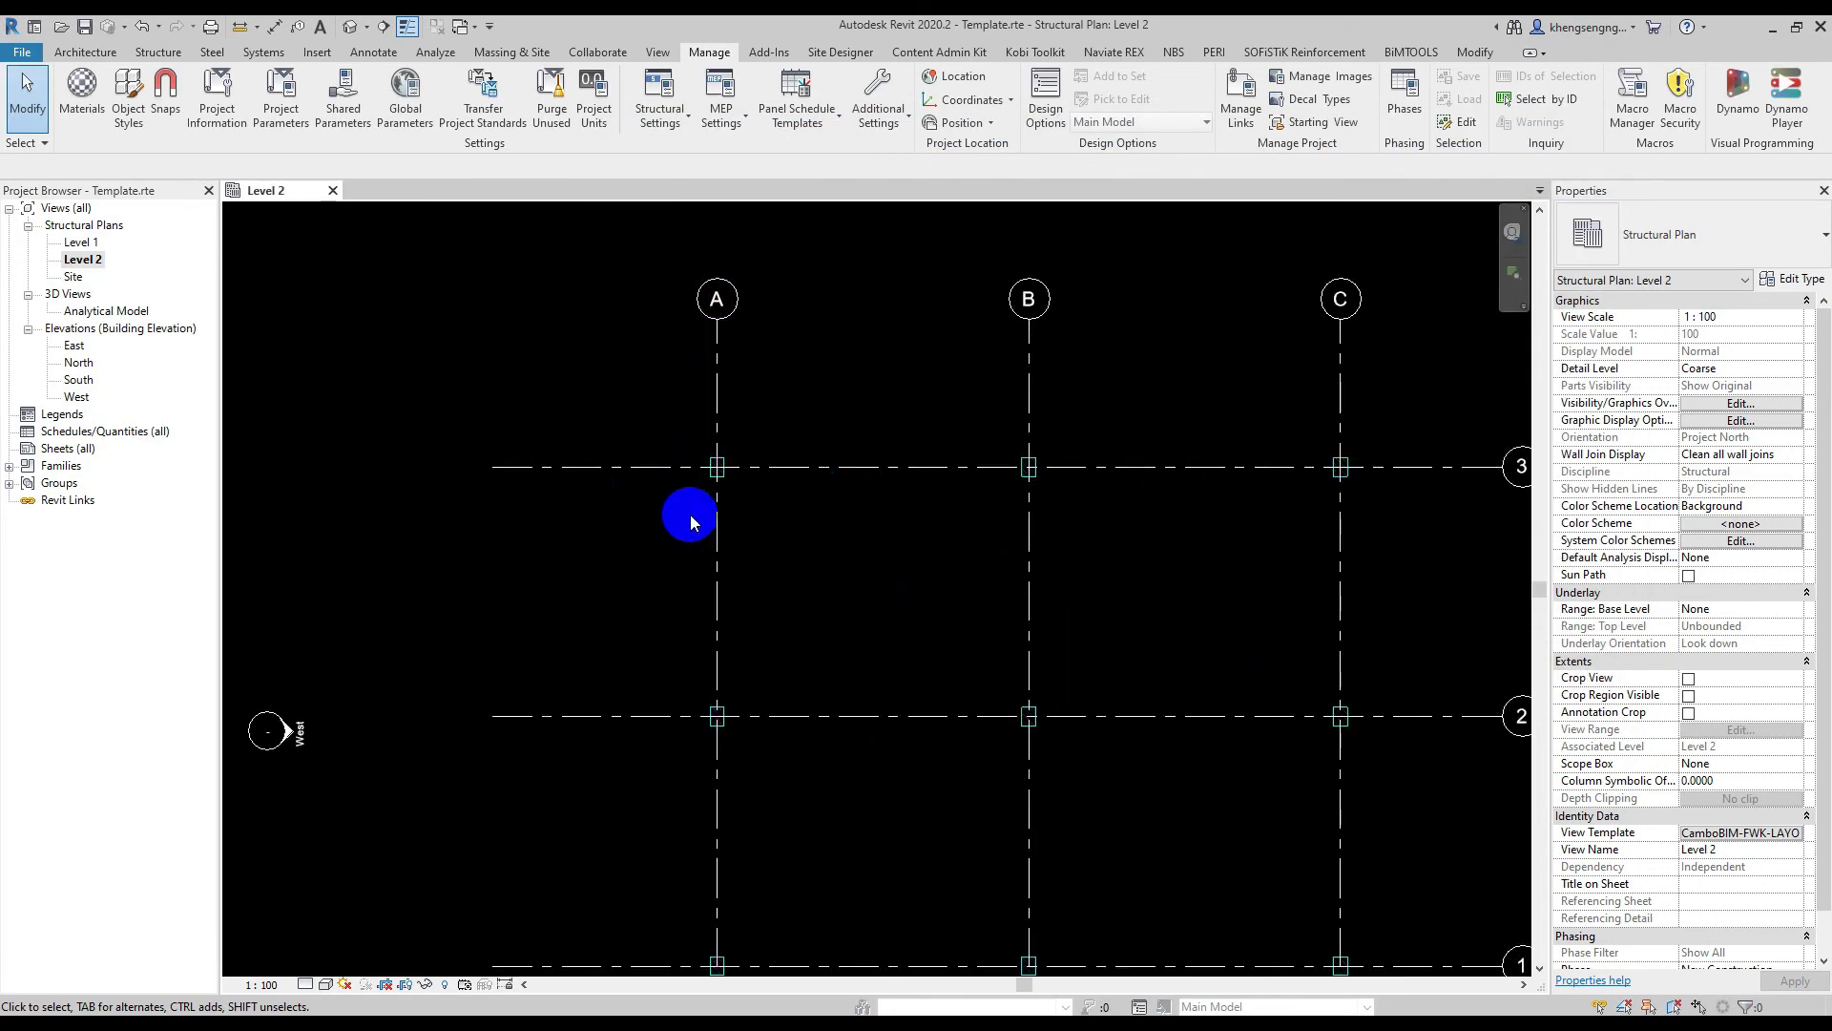
Start a structural floor of type Insitu Concrete 225mm
left_click(158, 52)
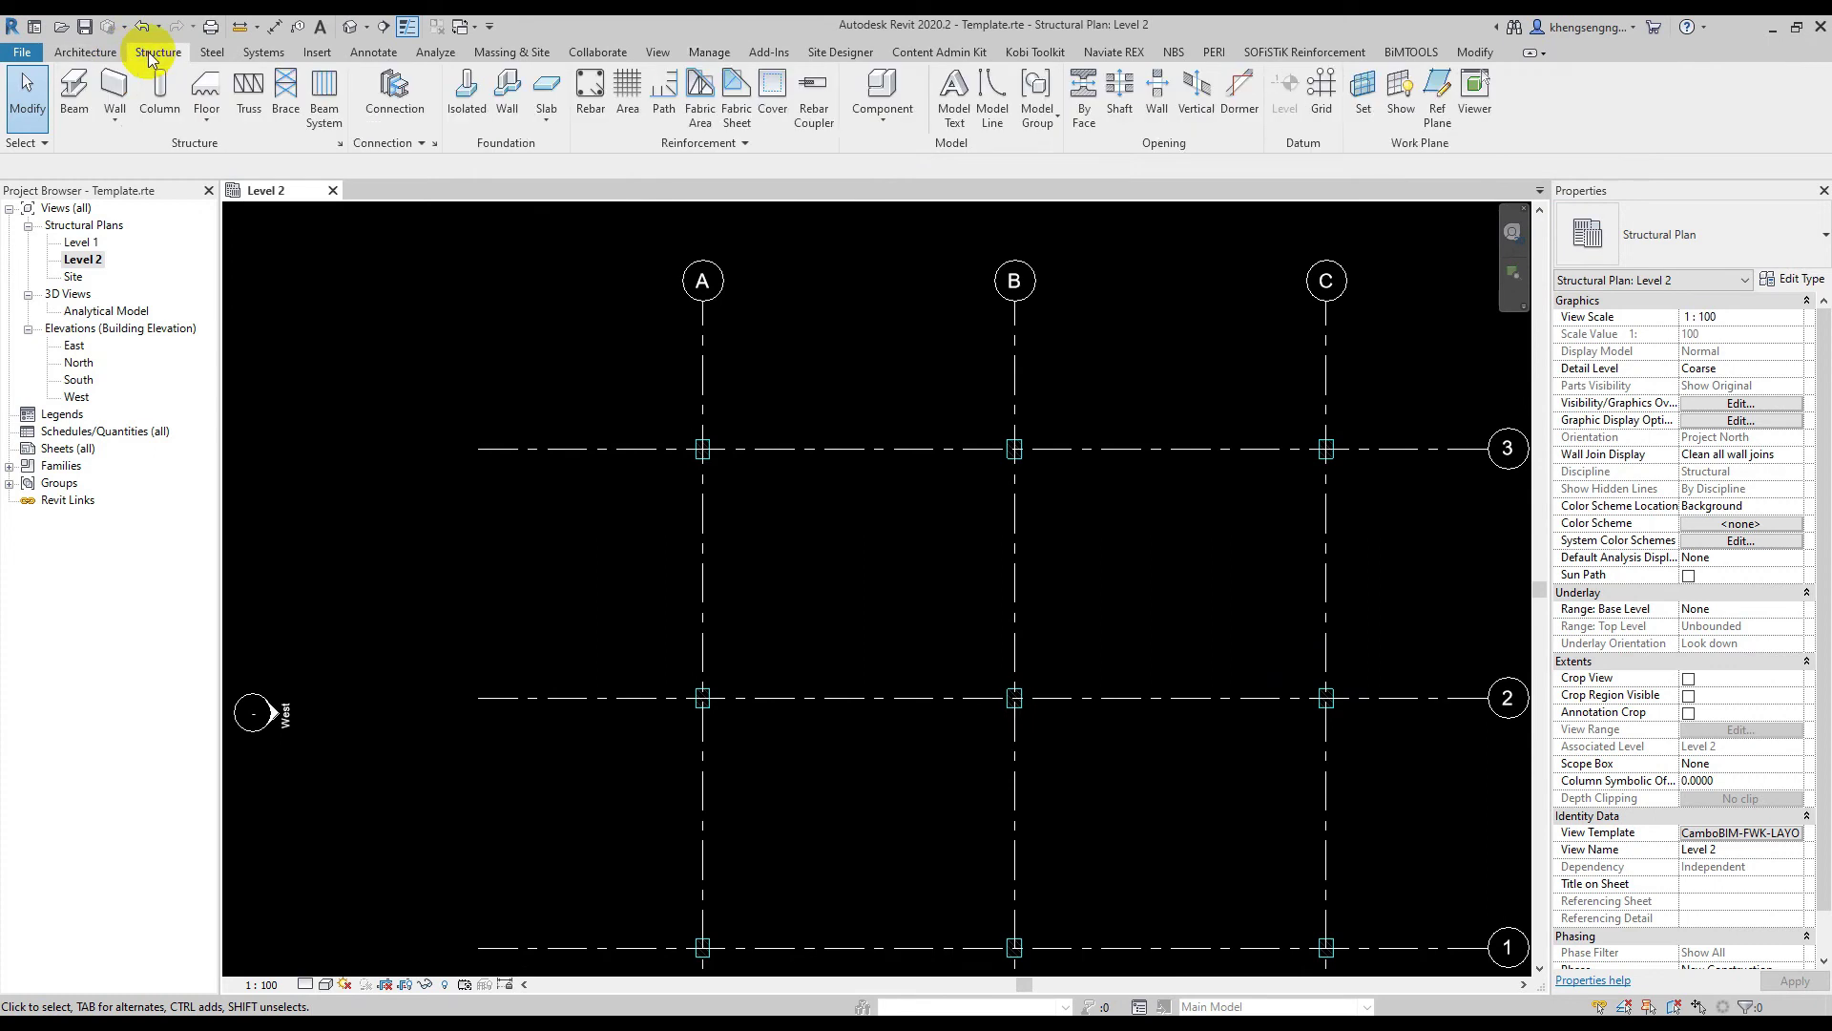
left_click(217, 121)
left_click(153, 143)
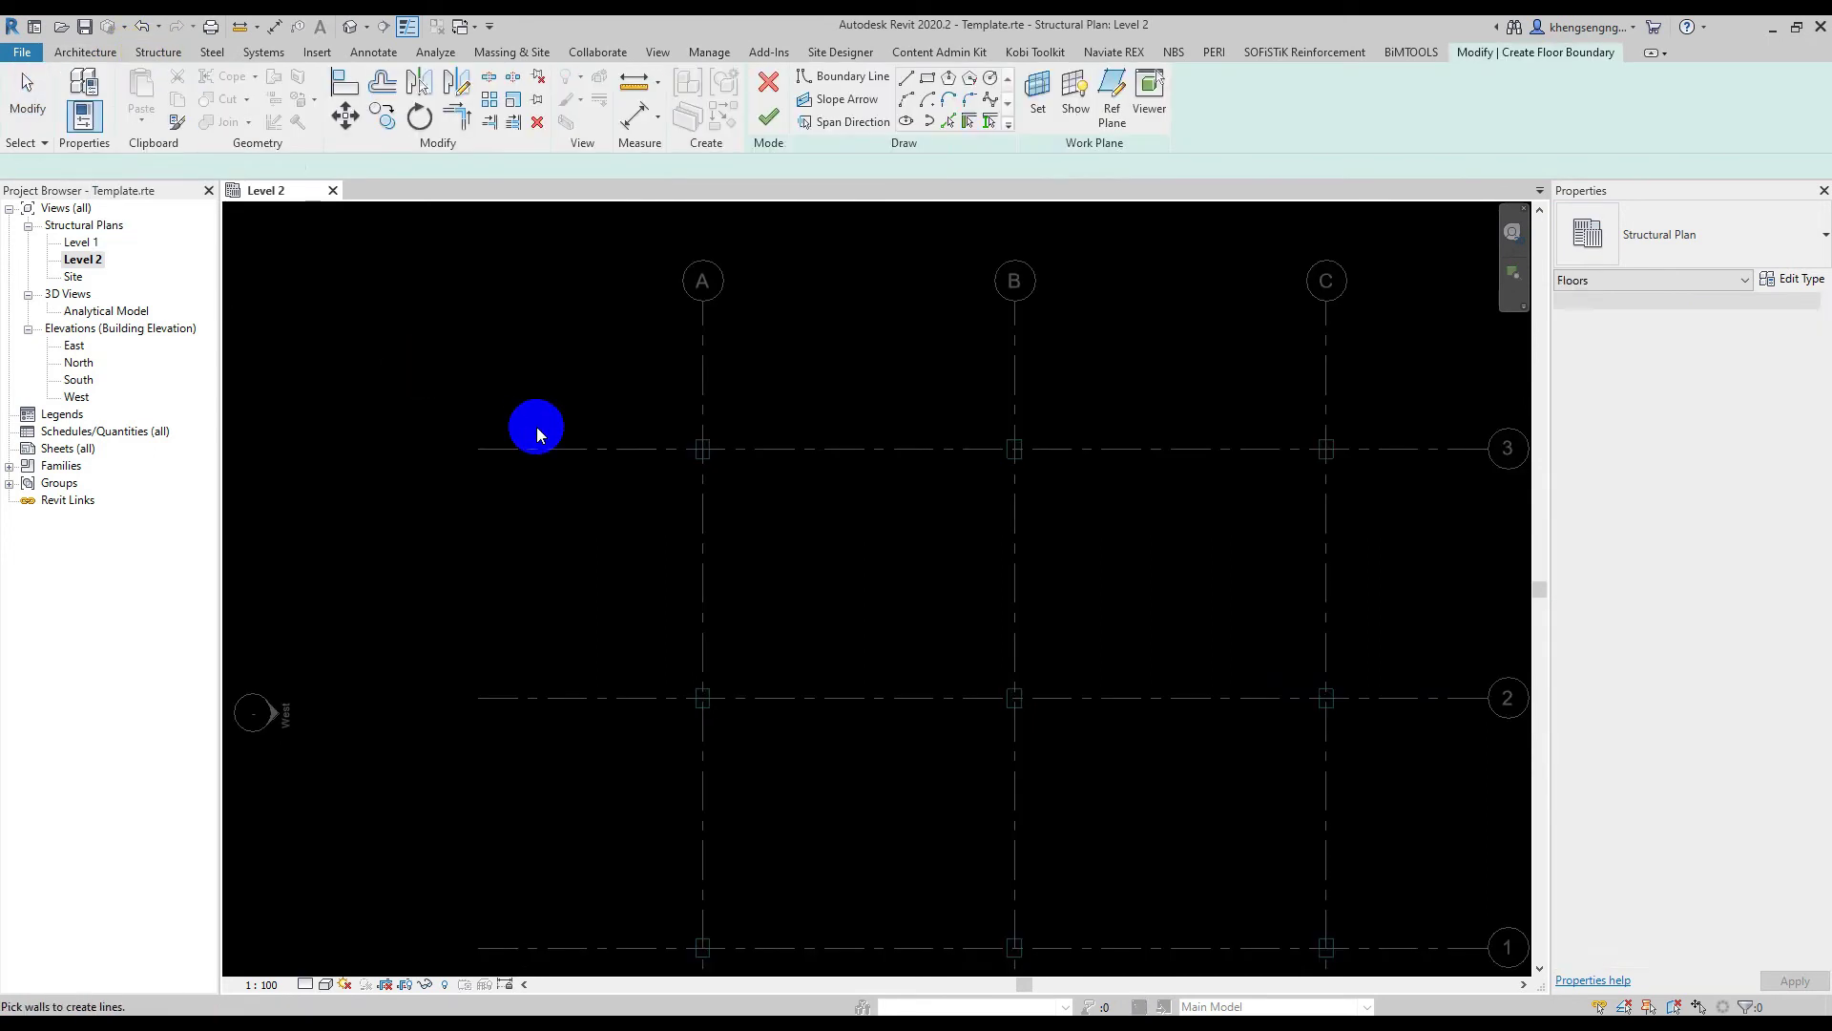
middle_click_drag(1142, 527, 1129, 525)
left_click(1622, 258)
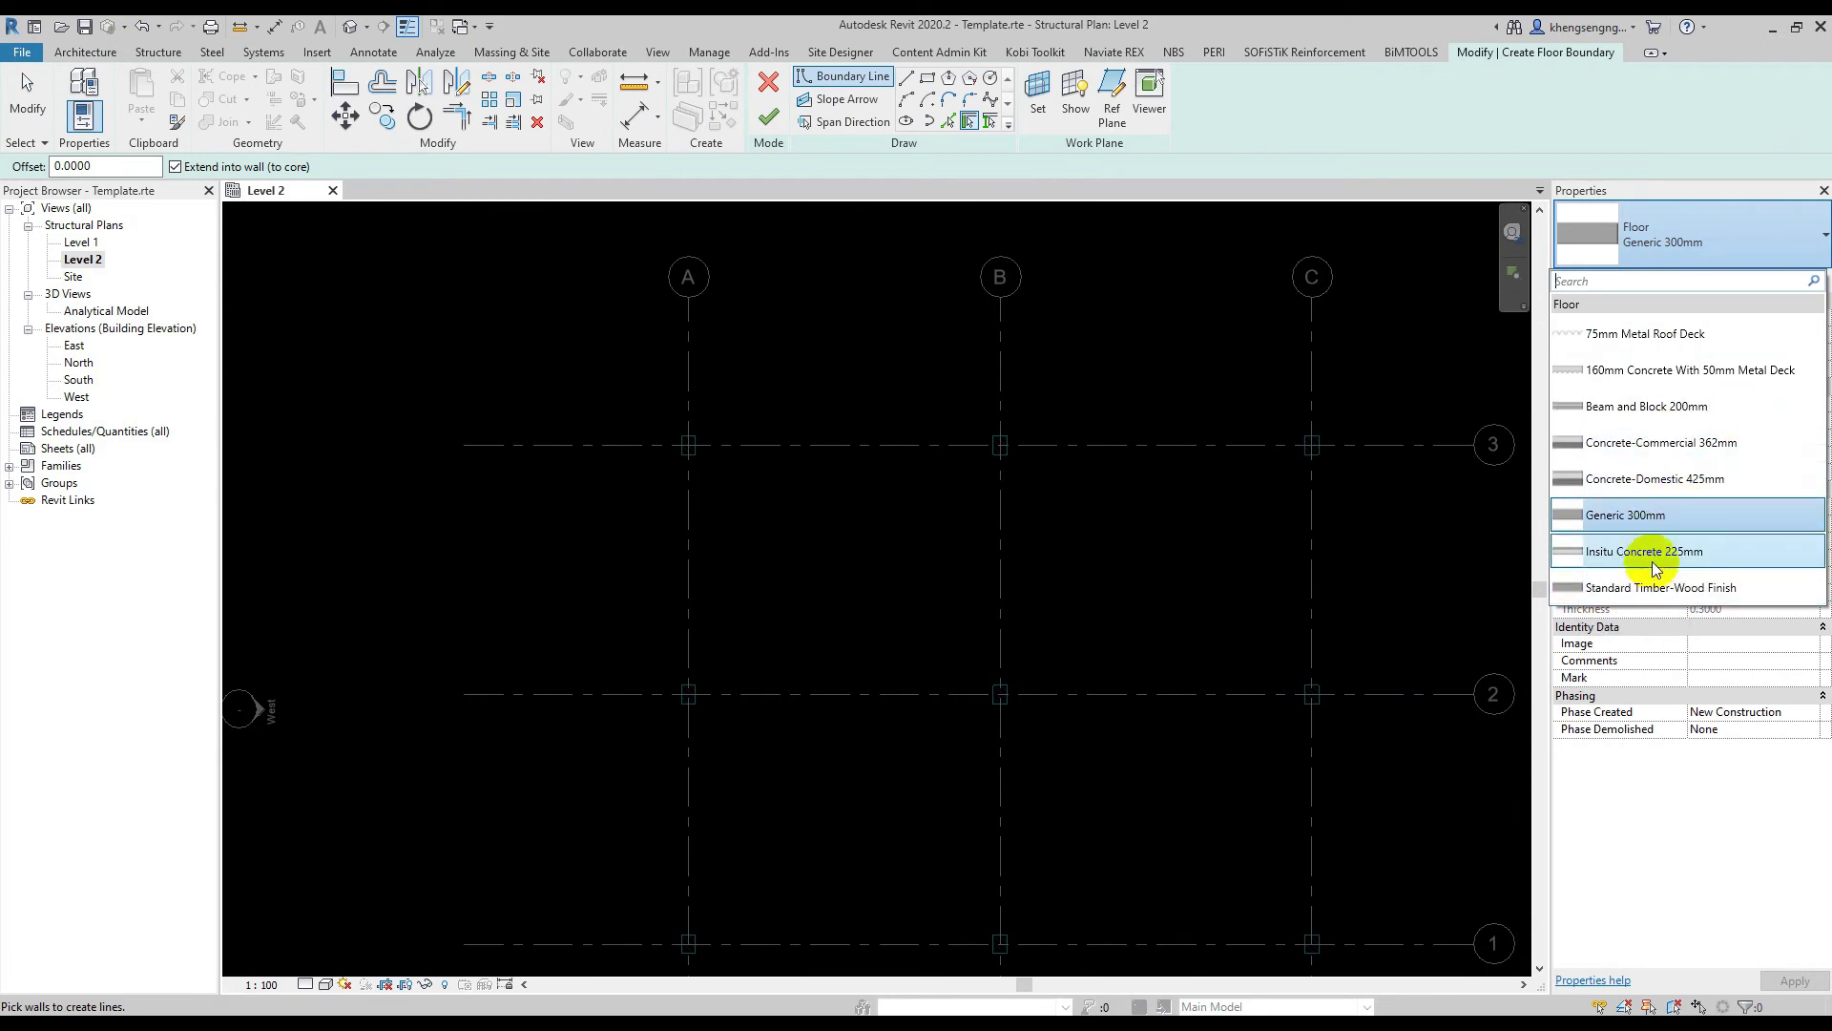
left_click(1589, 553)
middle_click_drag(1490, 555, 1436, 482)
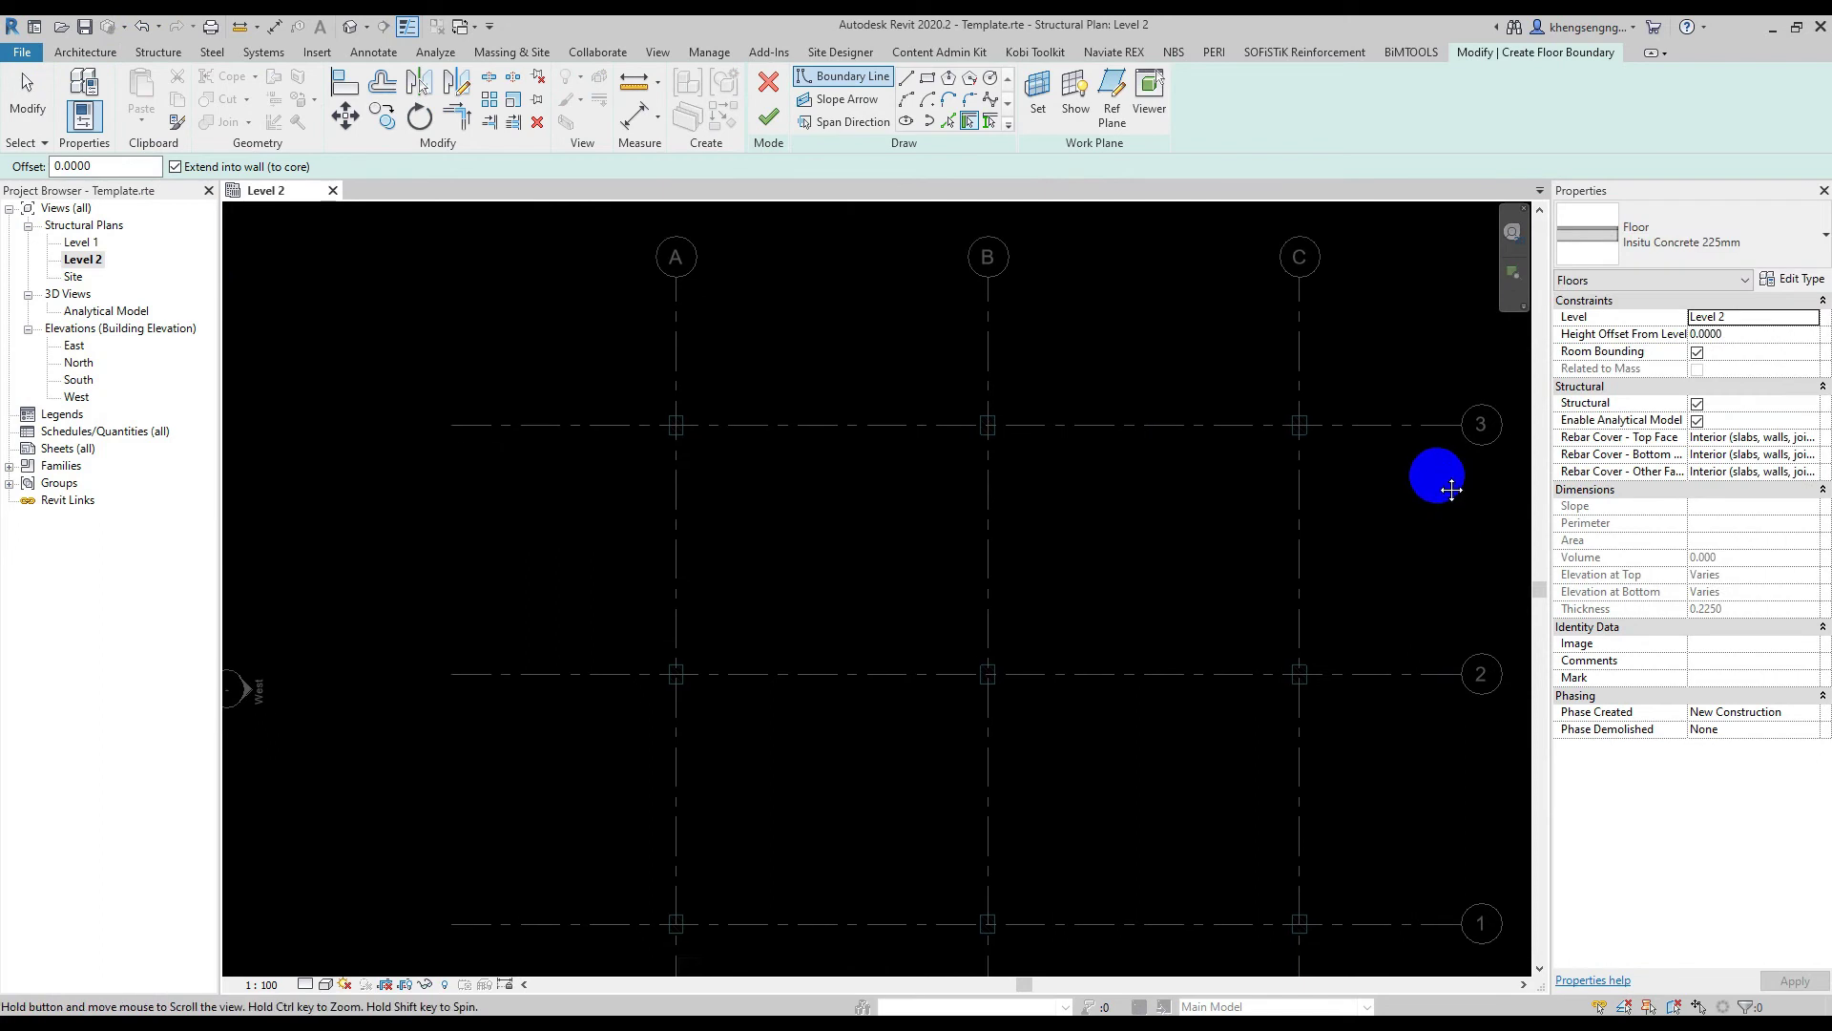
Sketch a rectangular floor boundary from grid A to the column midpoint and finish the floor
left_click(927, 78)
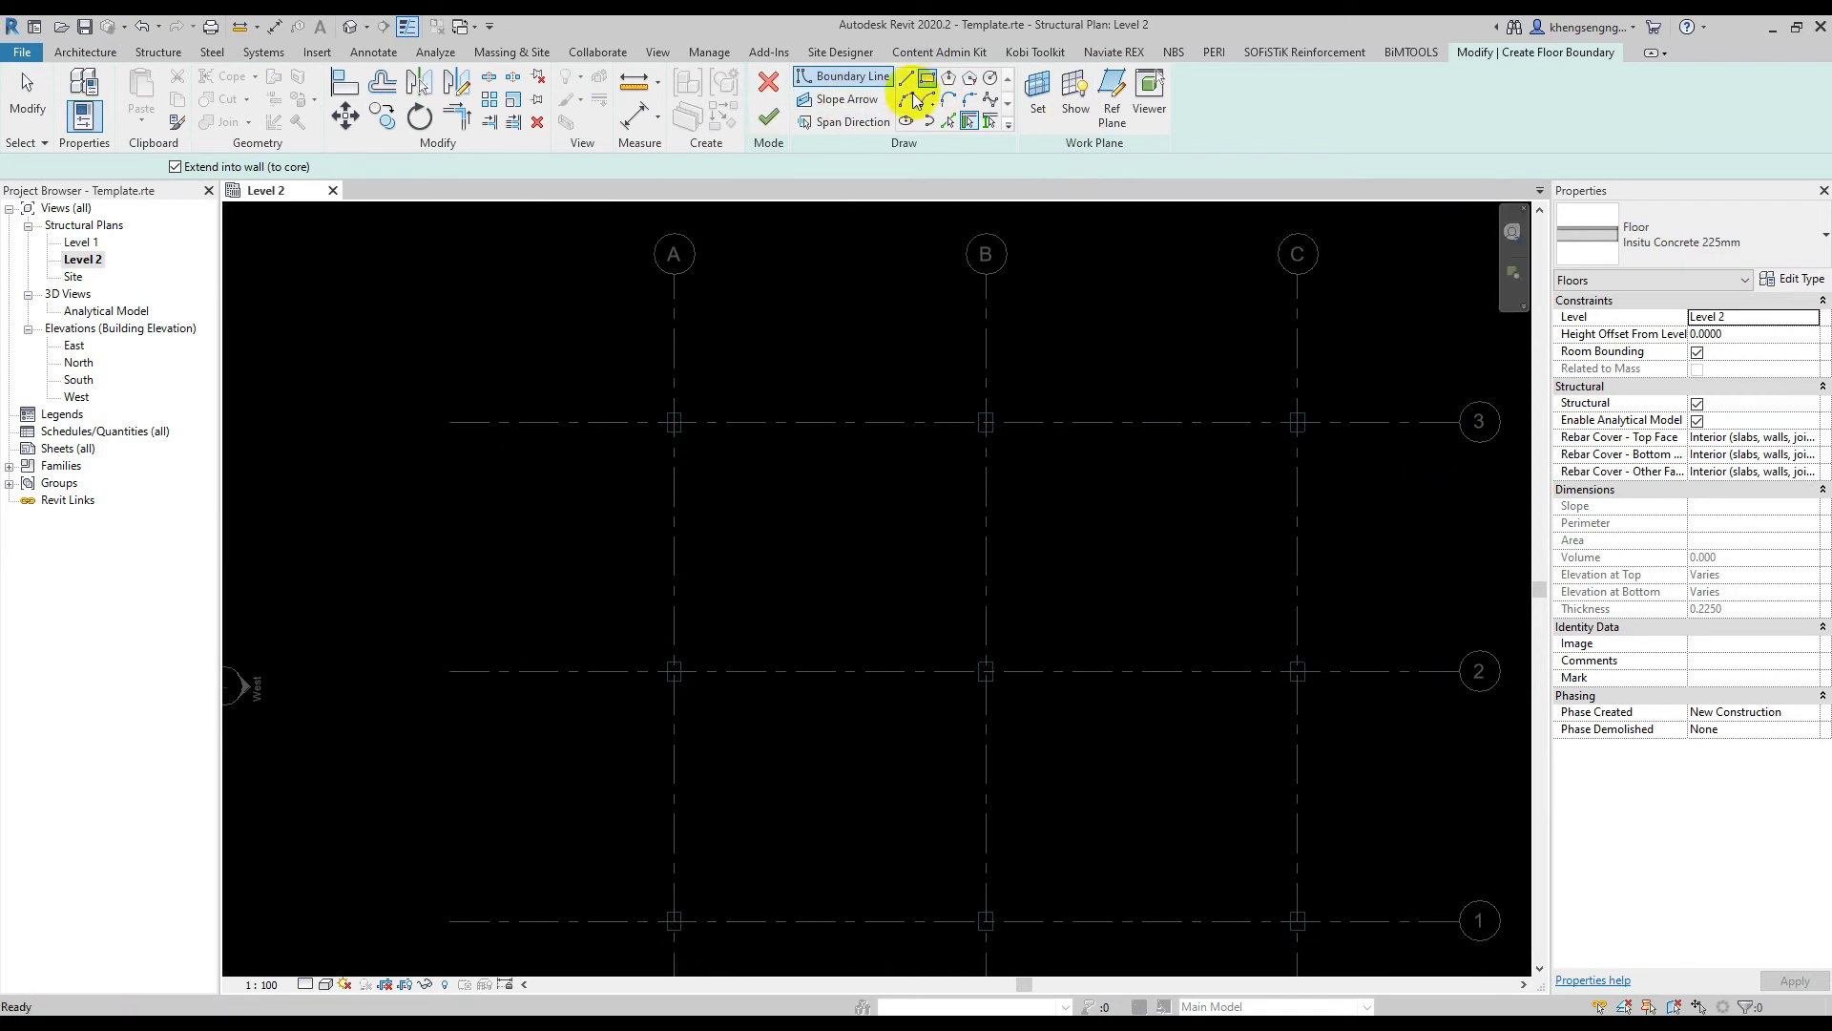
scroll(677, 405, "up", 2)
left_click(671, 420)
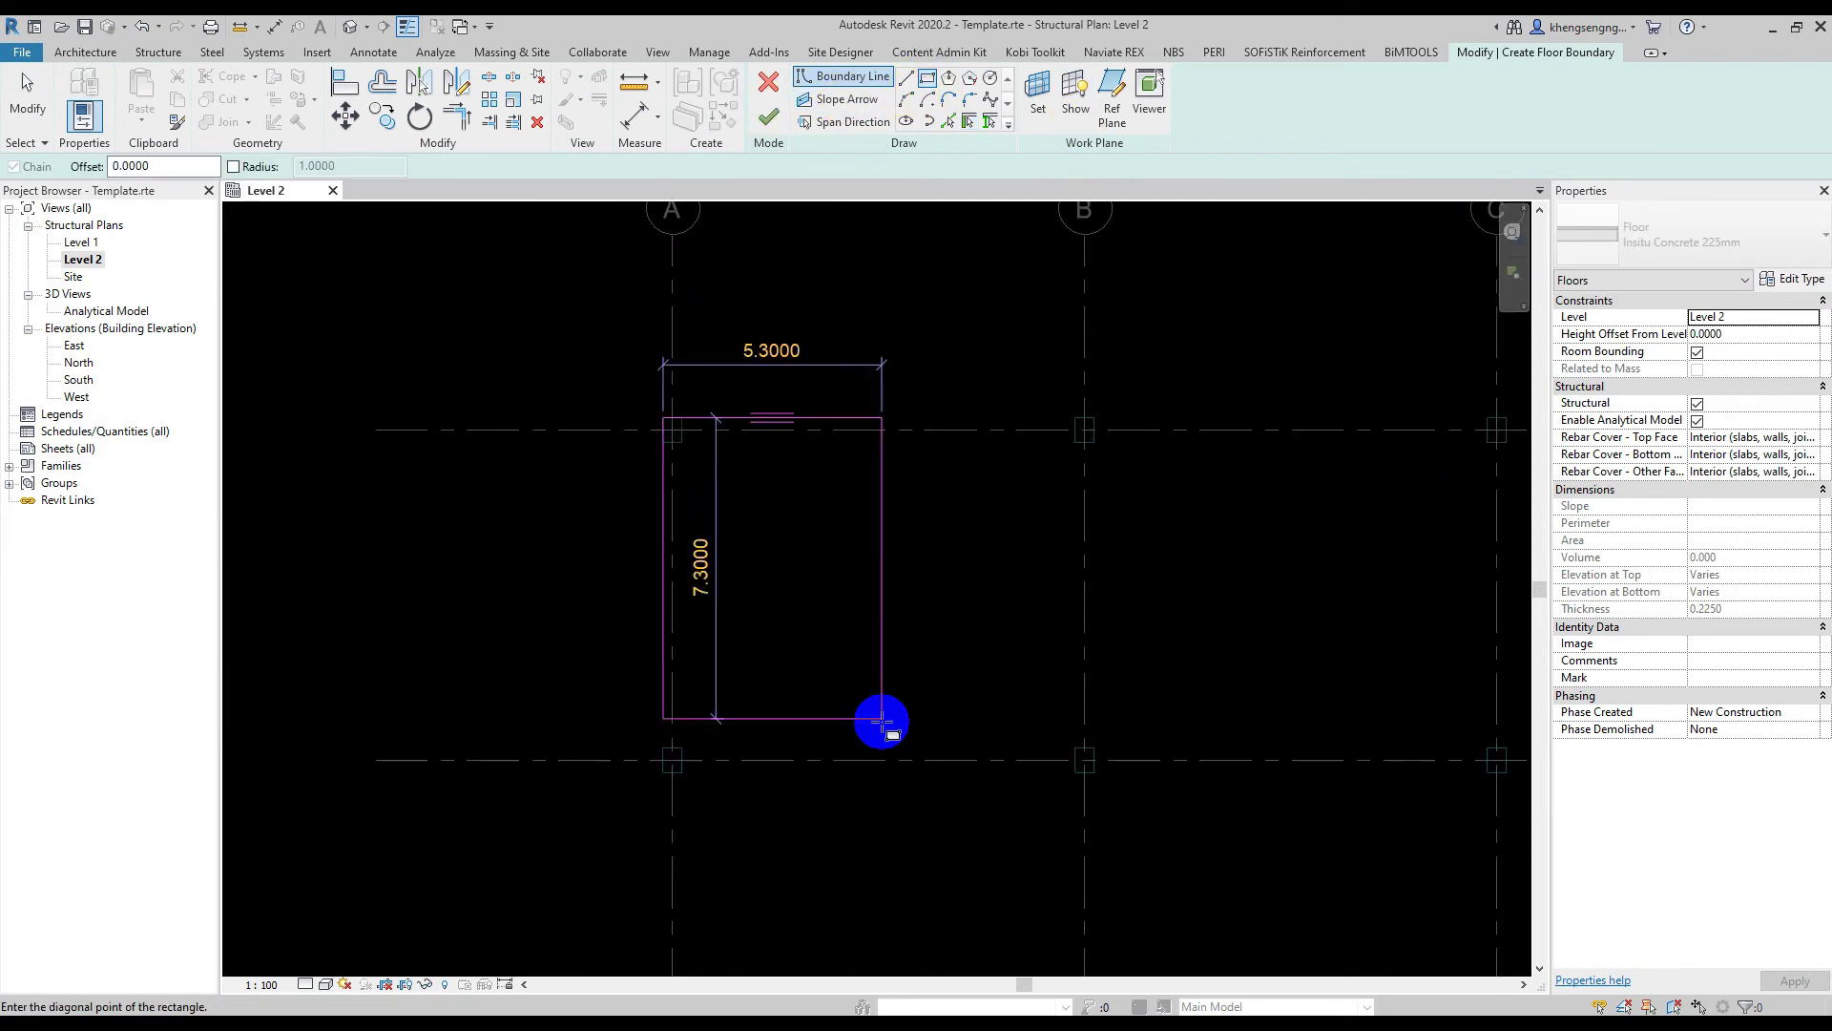
scroll(864, 705, "down", 1)
middle_click_drag(865, 704, 1122, 450)
scroll(1097, 420, "up", 2)
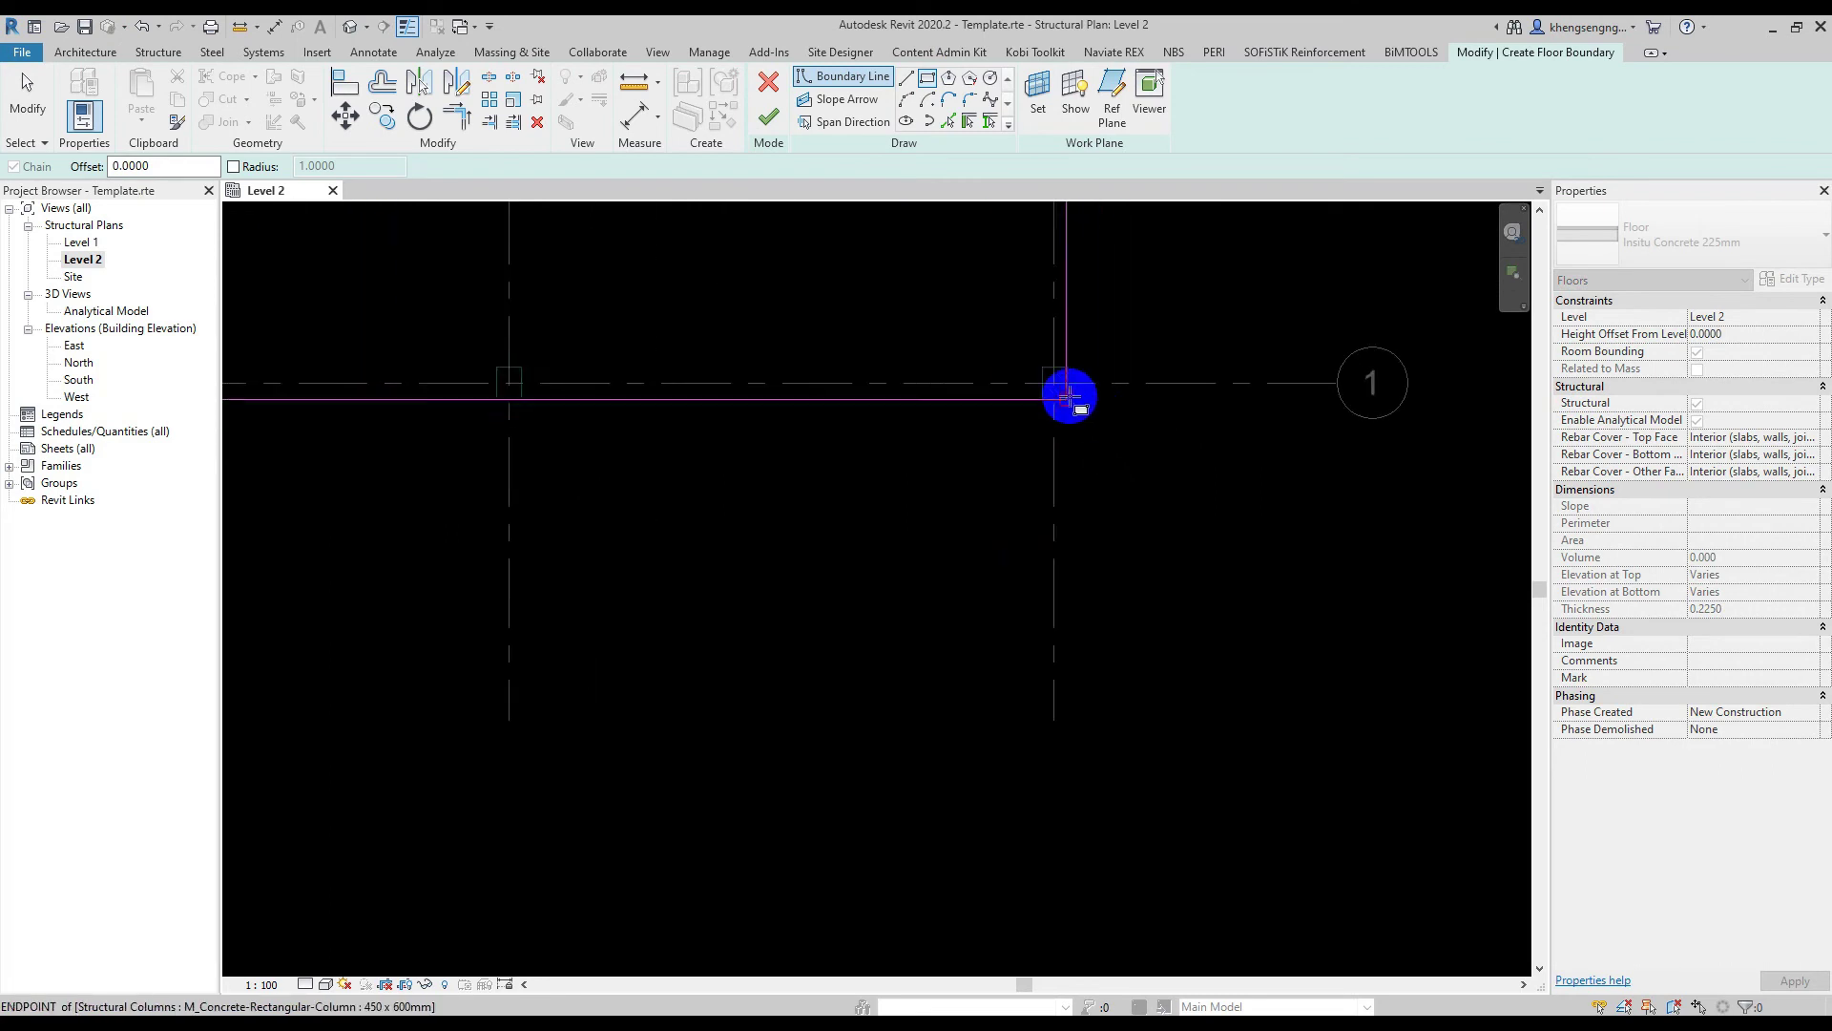
left_click(1067, 391)
left_click(763, 117)
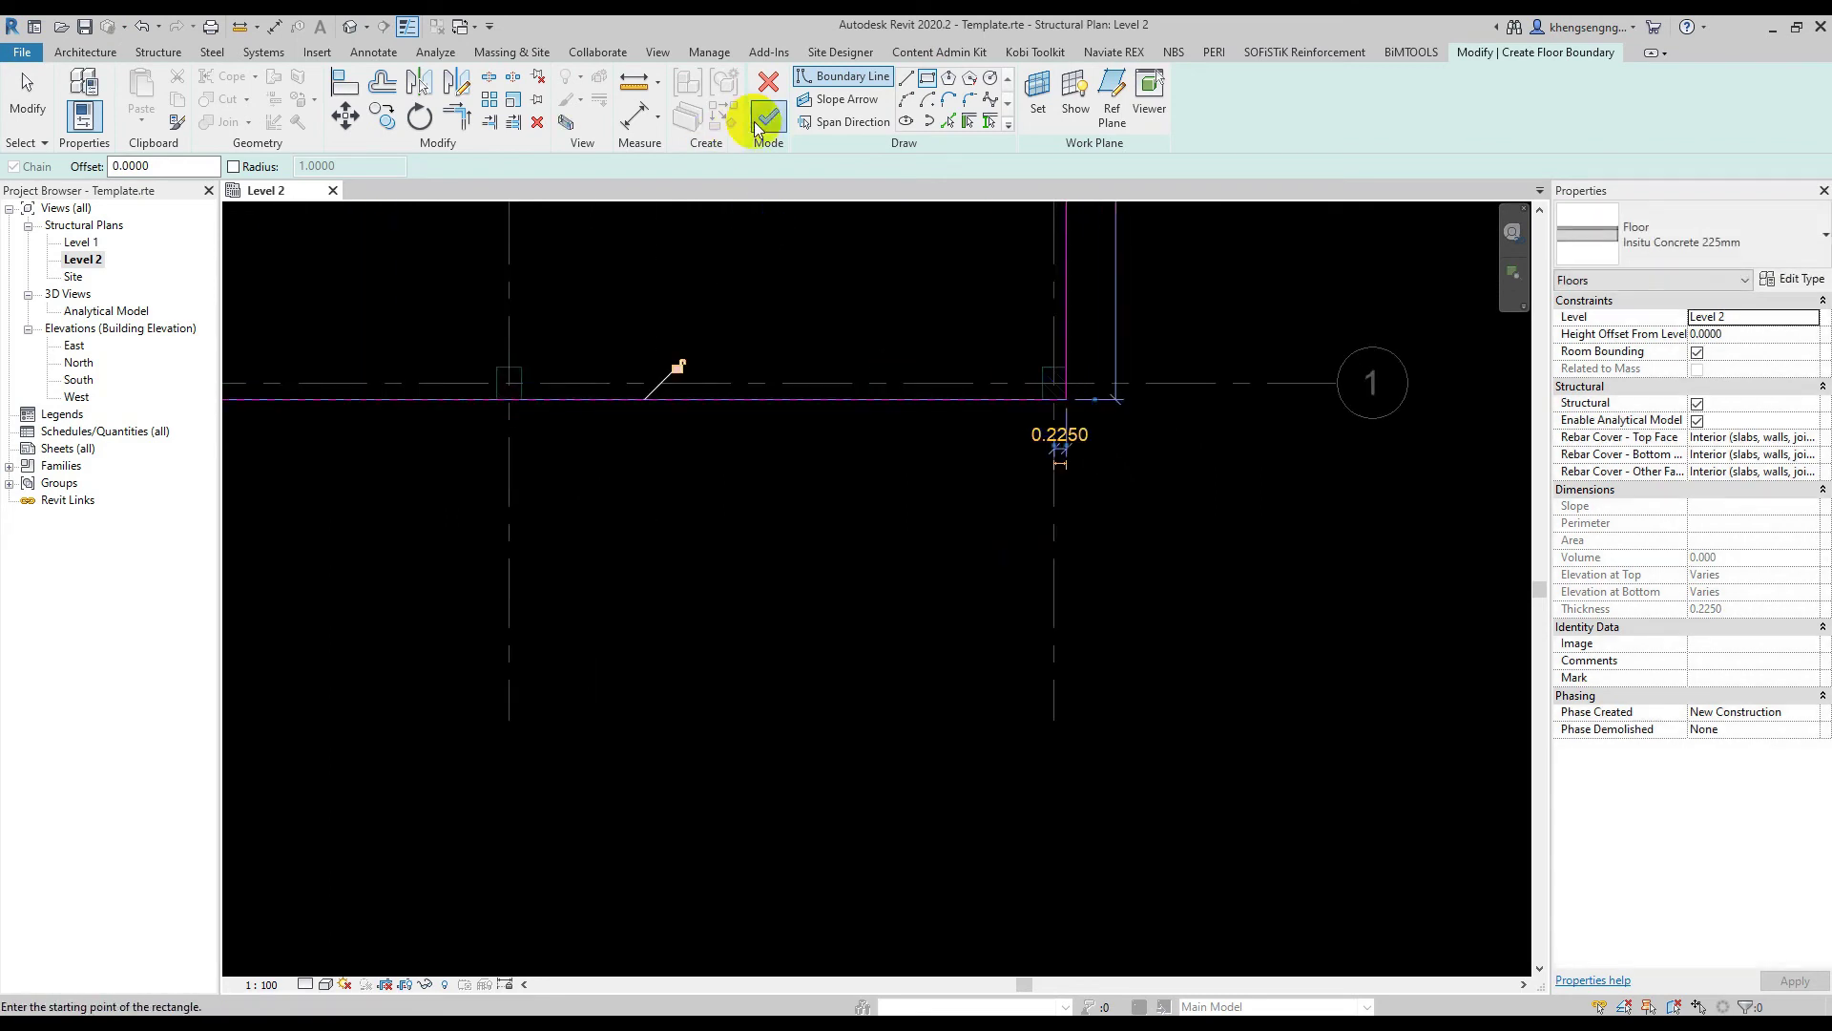
left_click(921, 592)
Zoom to grid B/2 and bring up actions for the span direction symbol
scroll(993, 740, "down", 2)
scroll(859, 534, "down", 2)
middle_click_drag(792, 436, 883, 649)
scroll(719, 412, "up", 2)
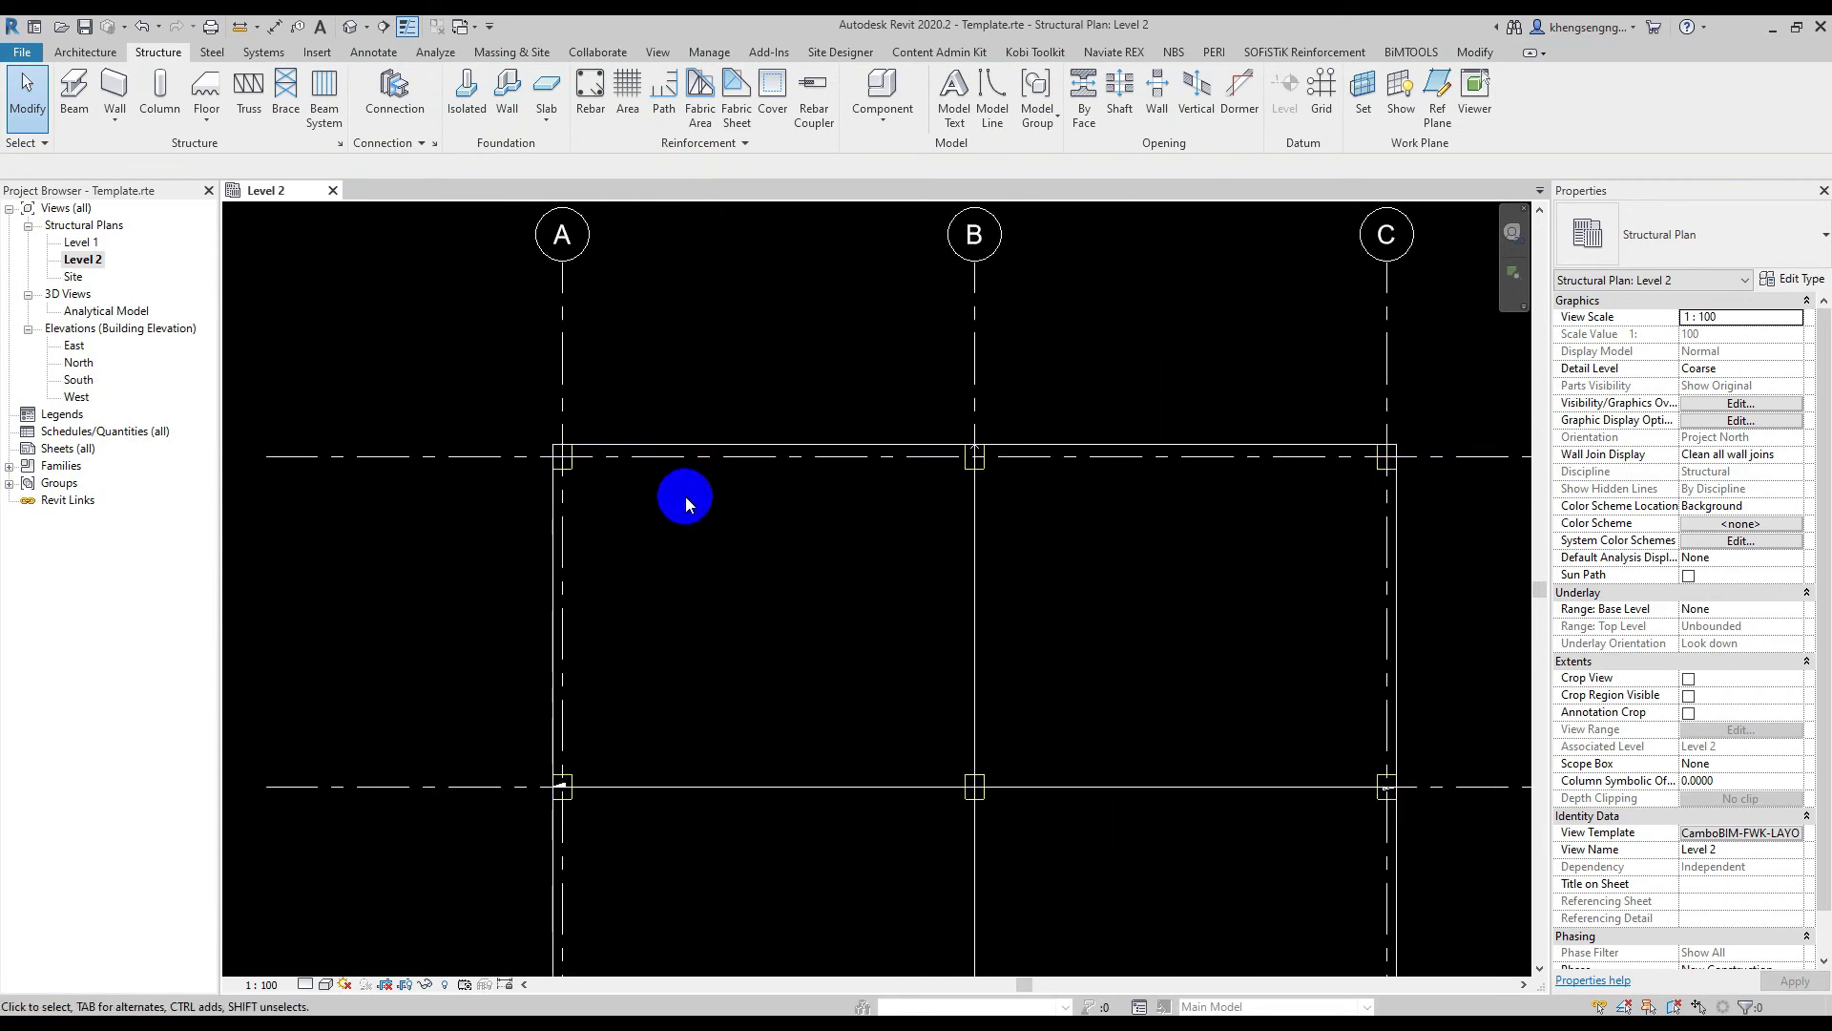
scroll(933, 485, "up", 2)
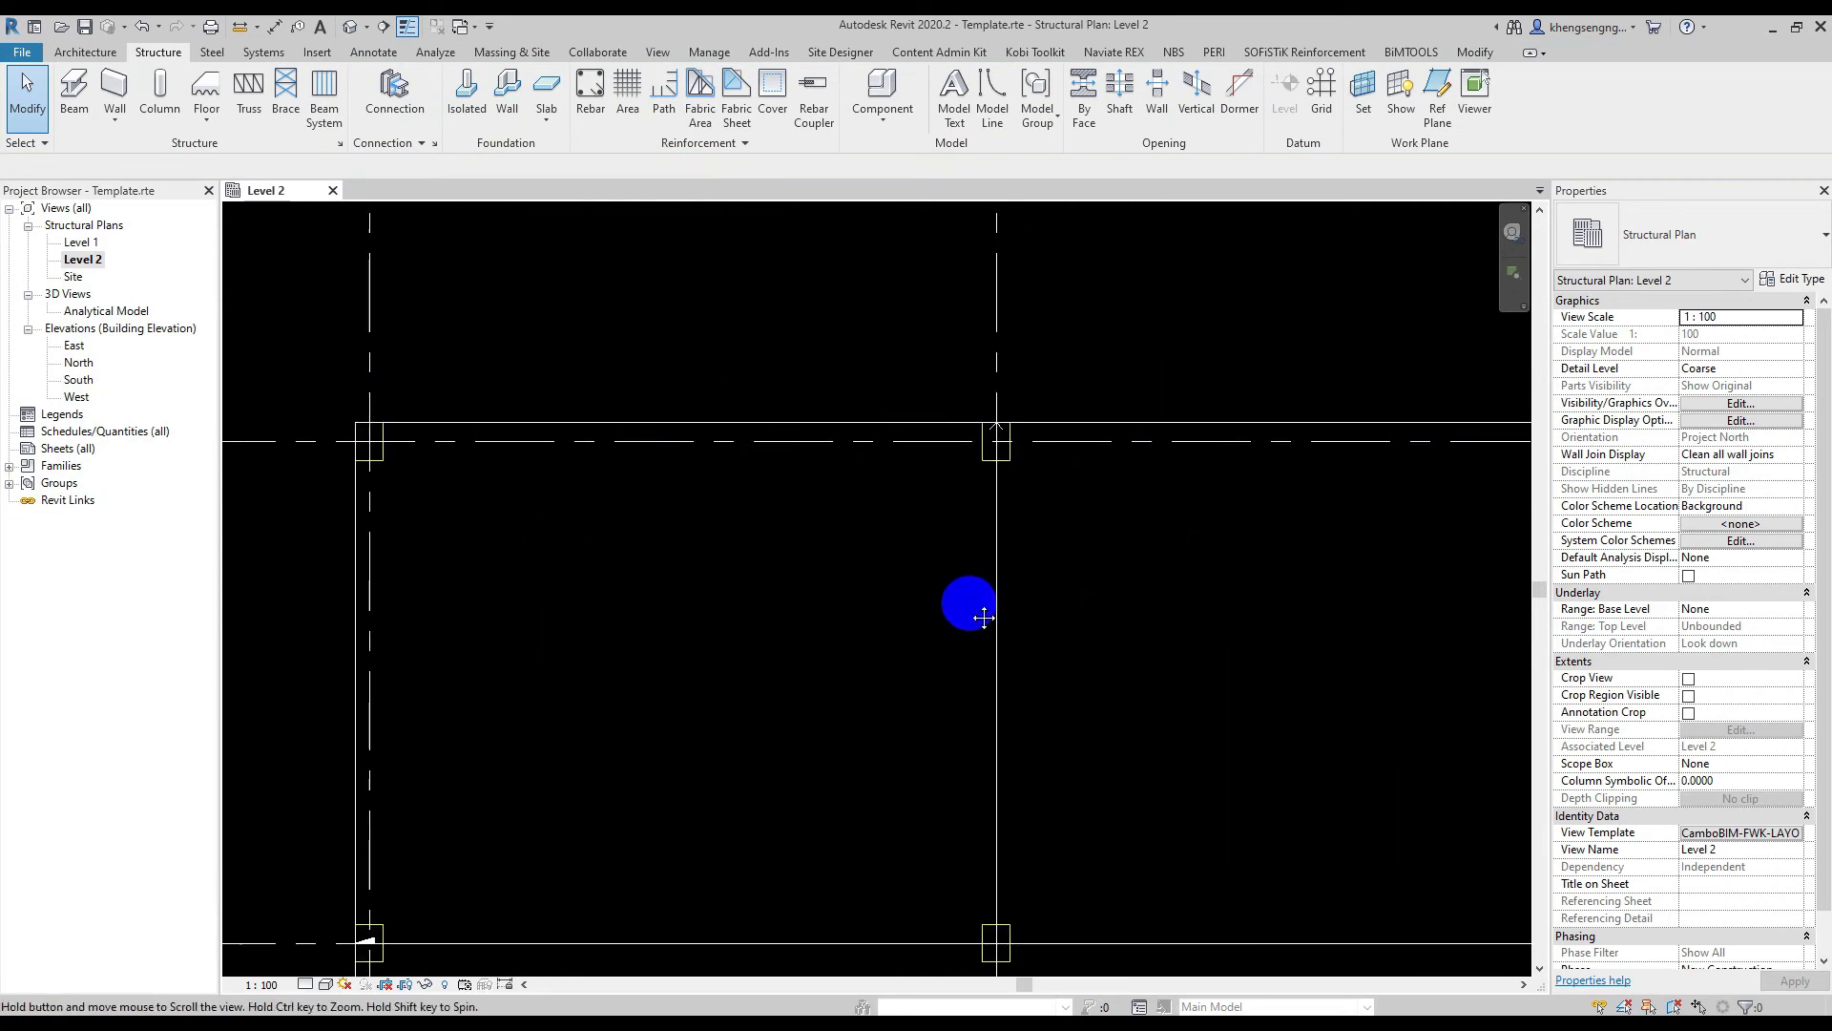
middle_click_drag(965, 605, 911, 285)
left_click(935, 689)
right_click(936, 689)
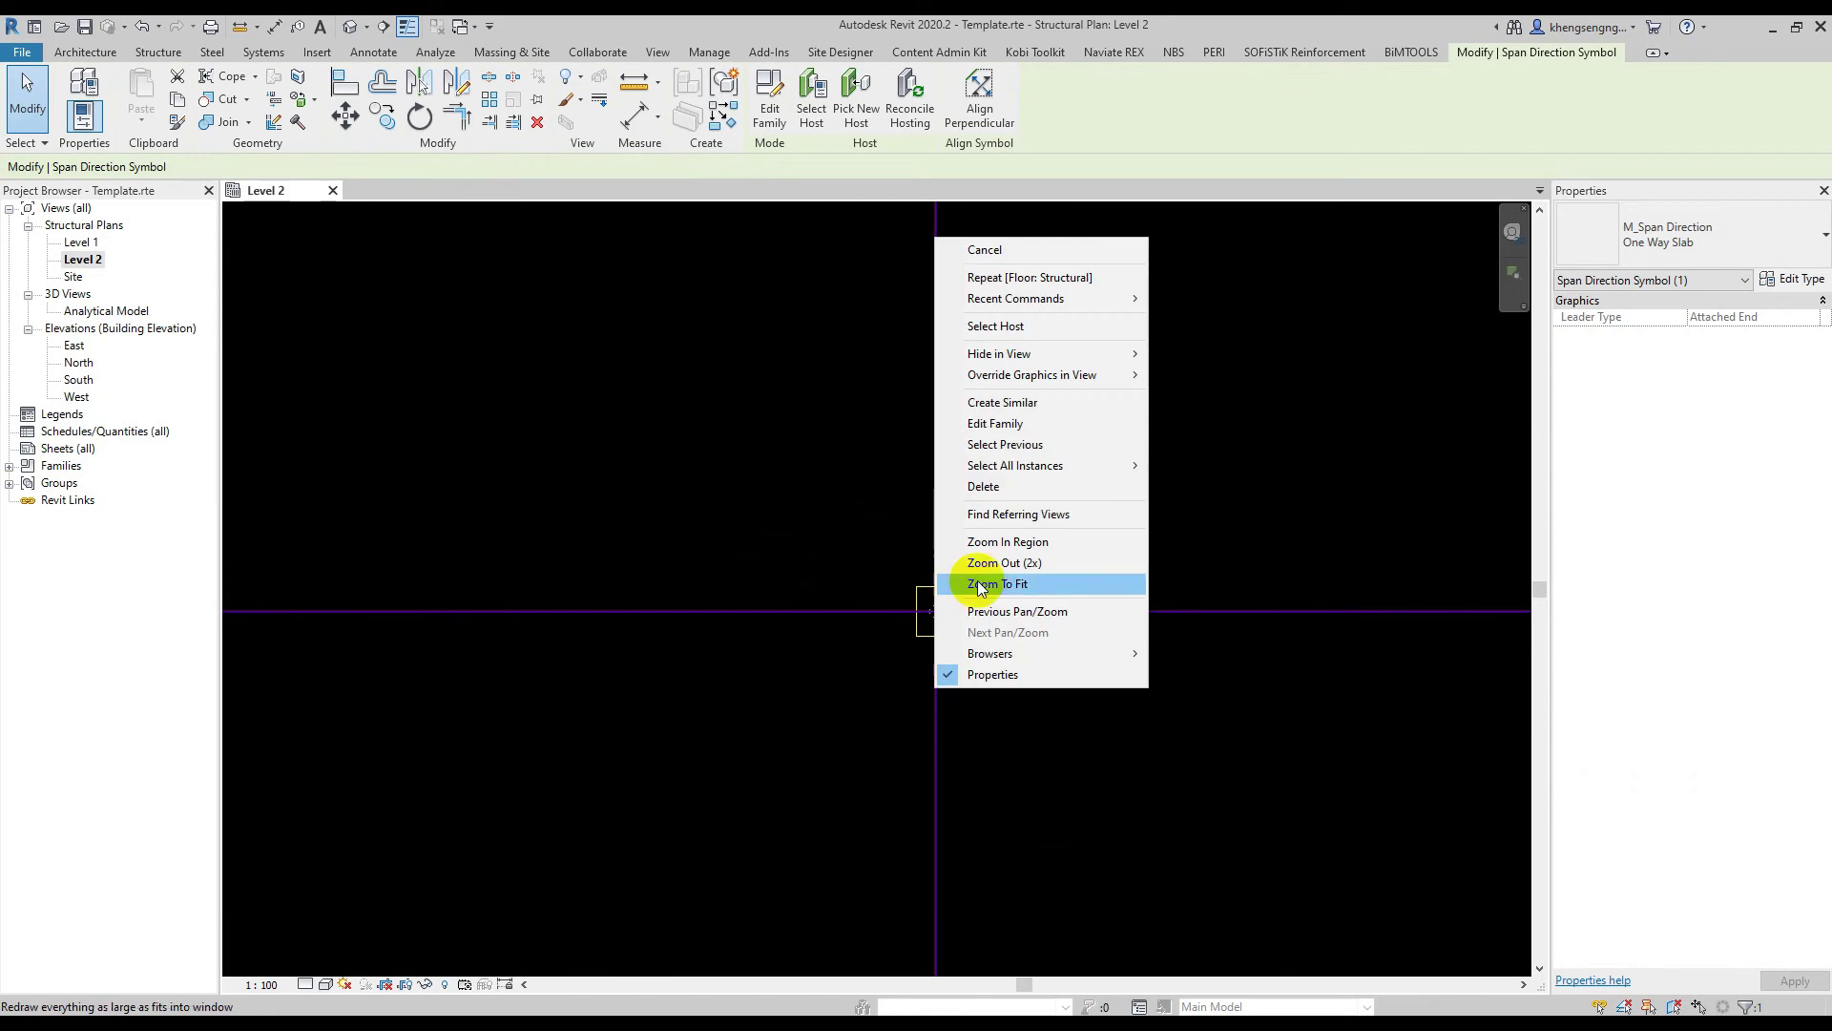
Hide the span direction symbol as an element in this view, then zoom in
left_click(1193, 355)
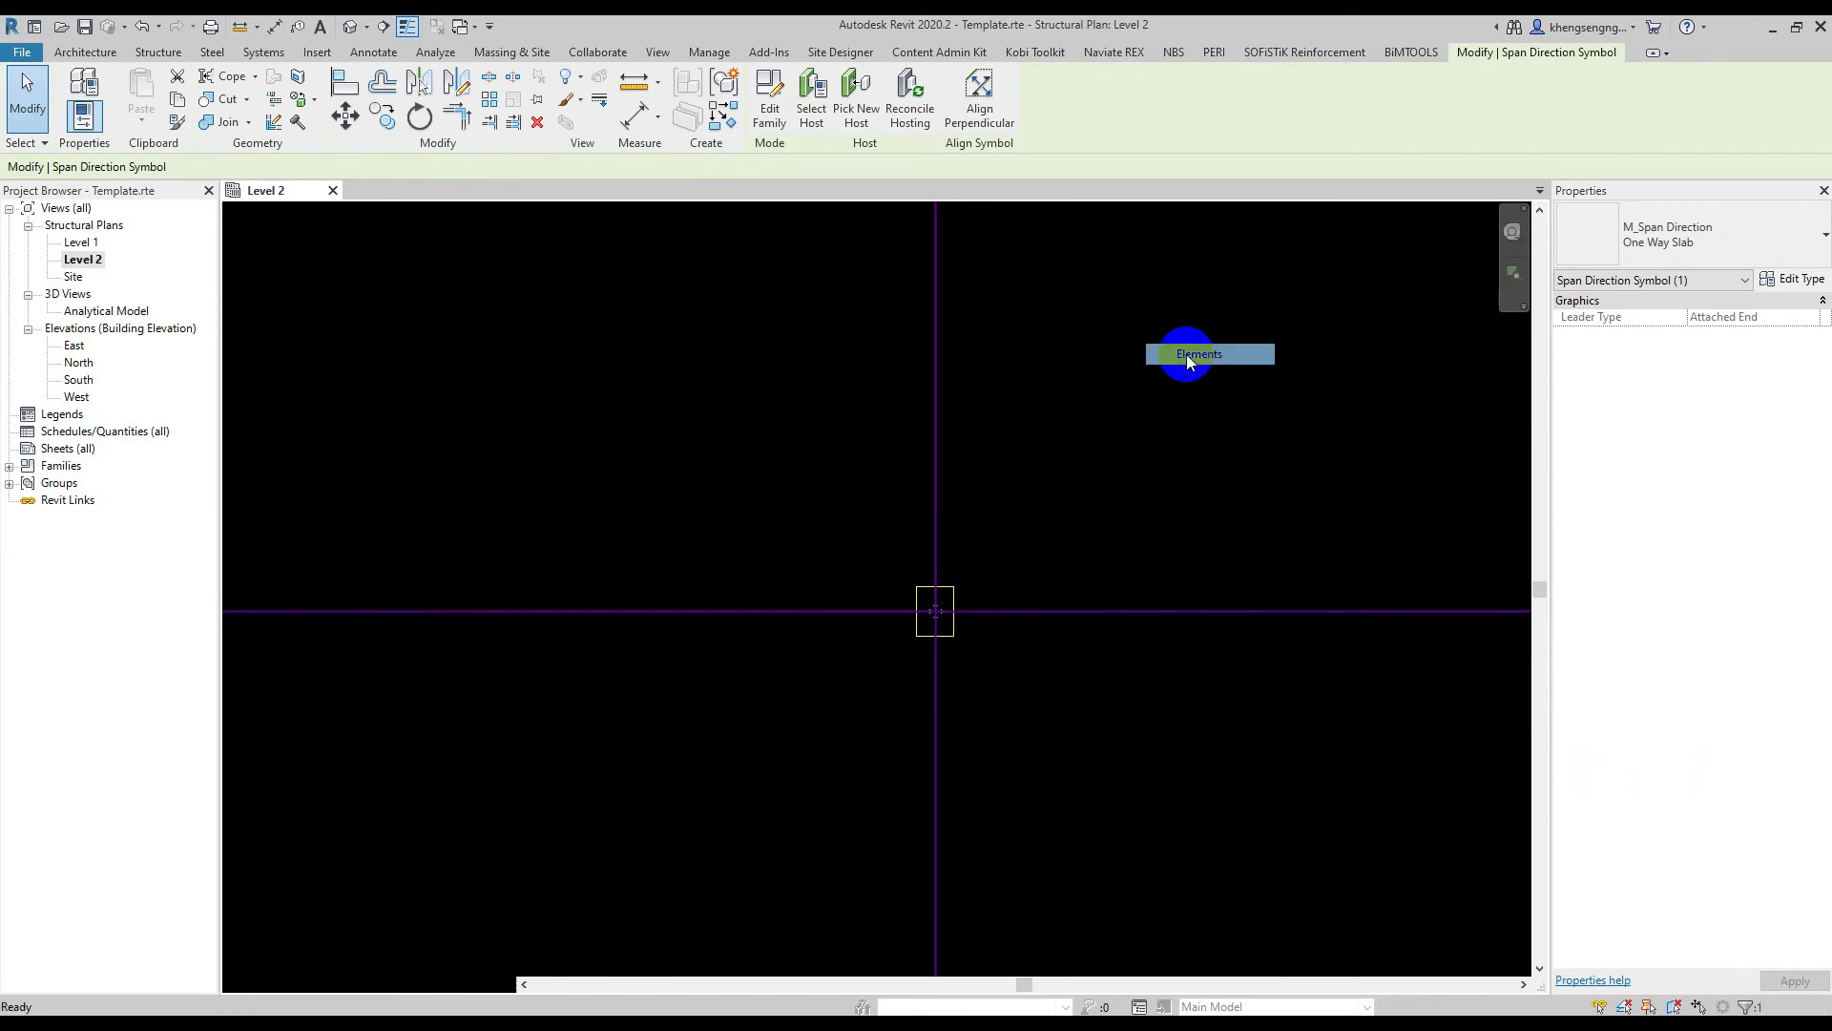
left_click(1080, 563)
scroll(1081, 563, "down", 3)
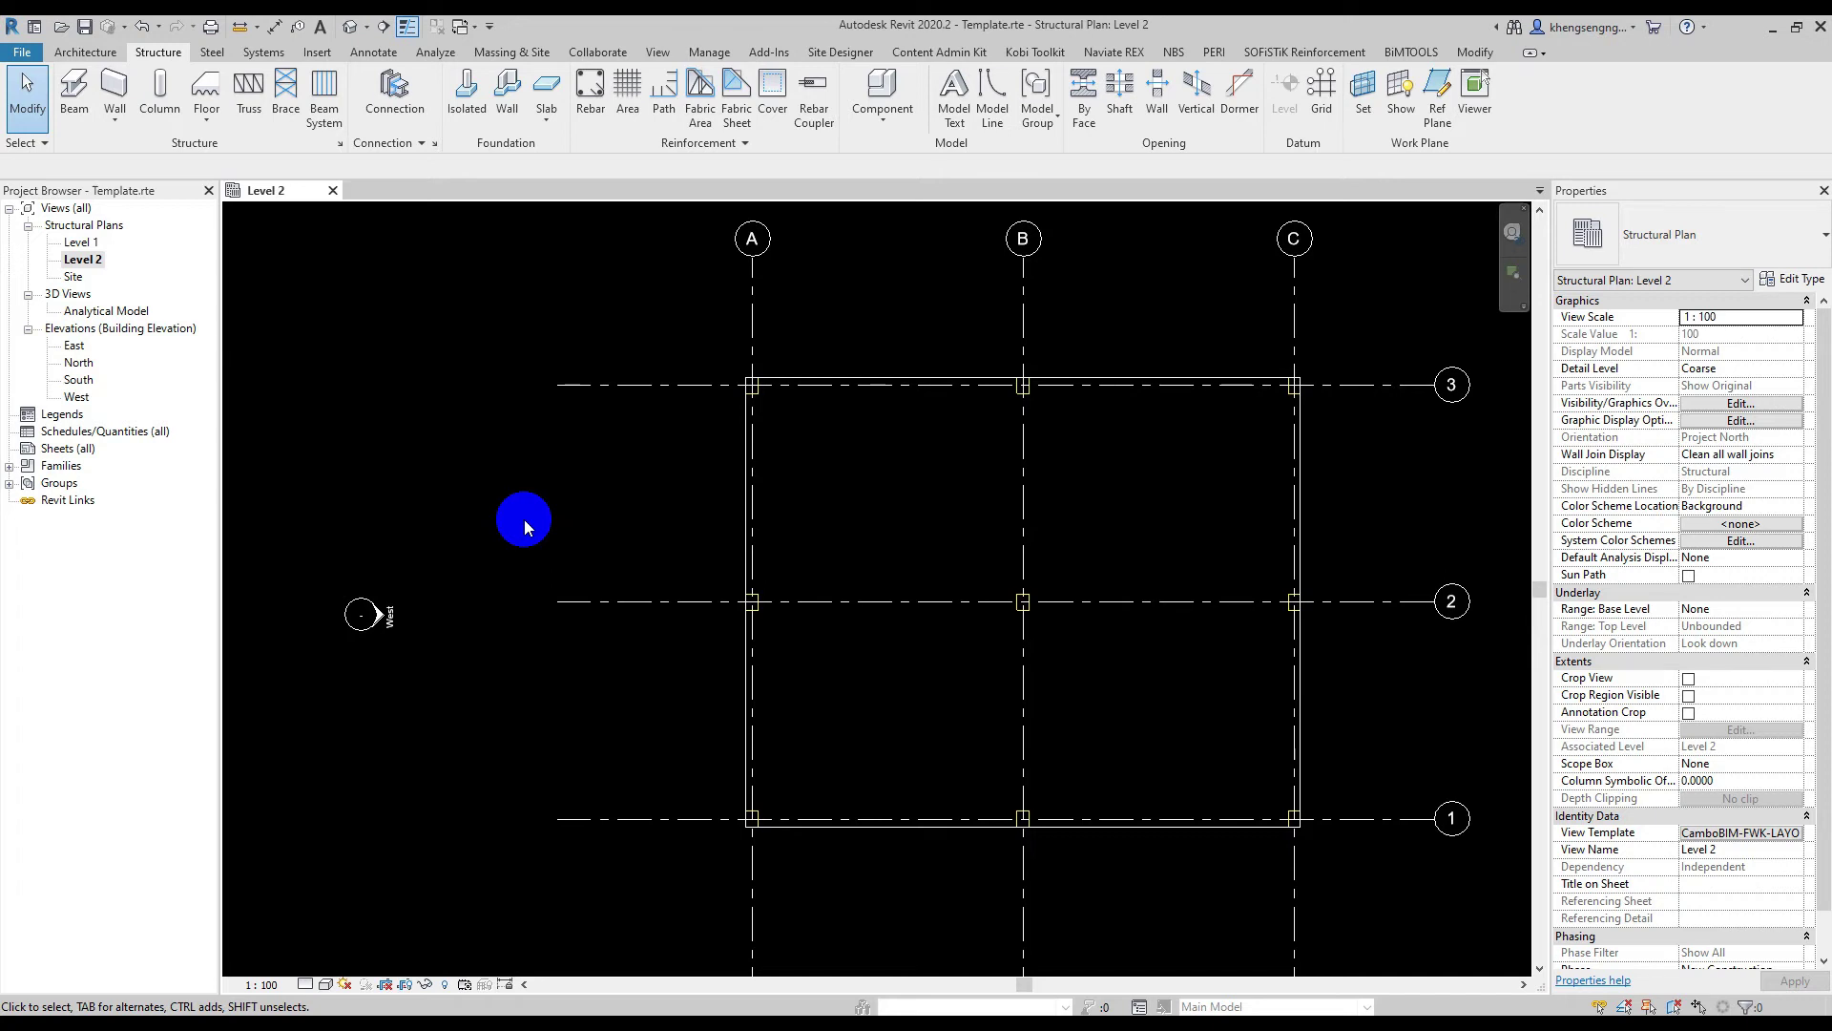
scroll(1006, 524, "up", 3)
scroll(1067, 769, "up", 2)
scroll(788, 733, "up", 2)
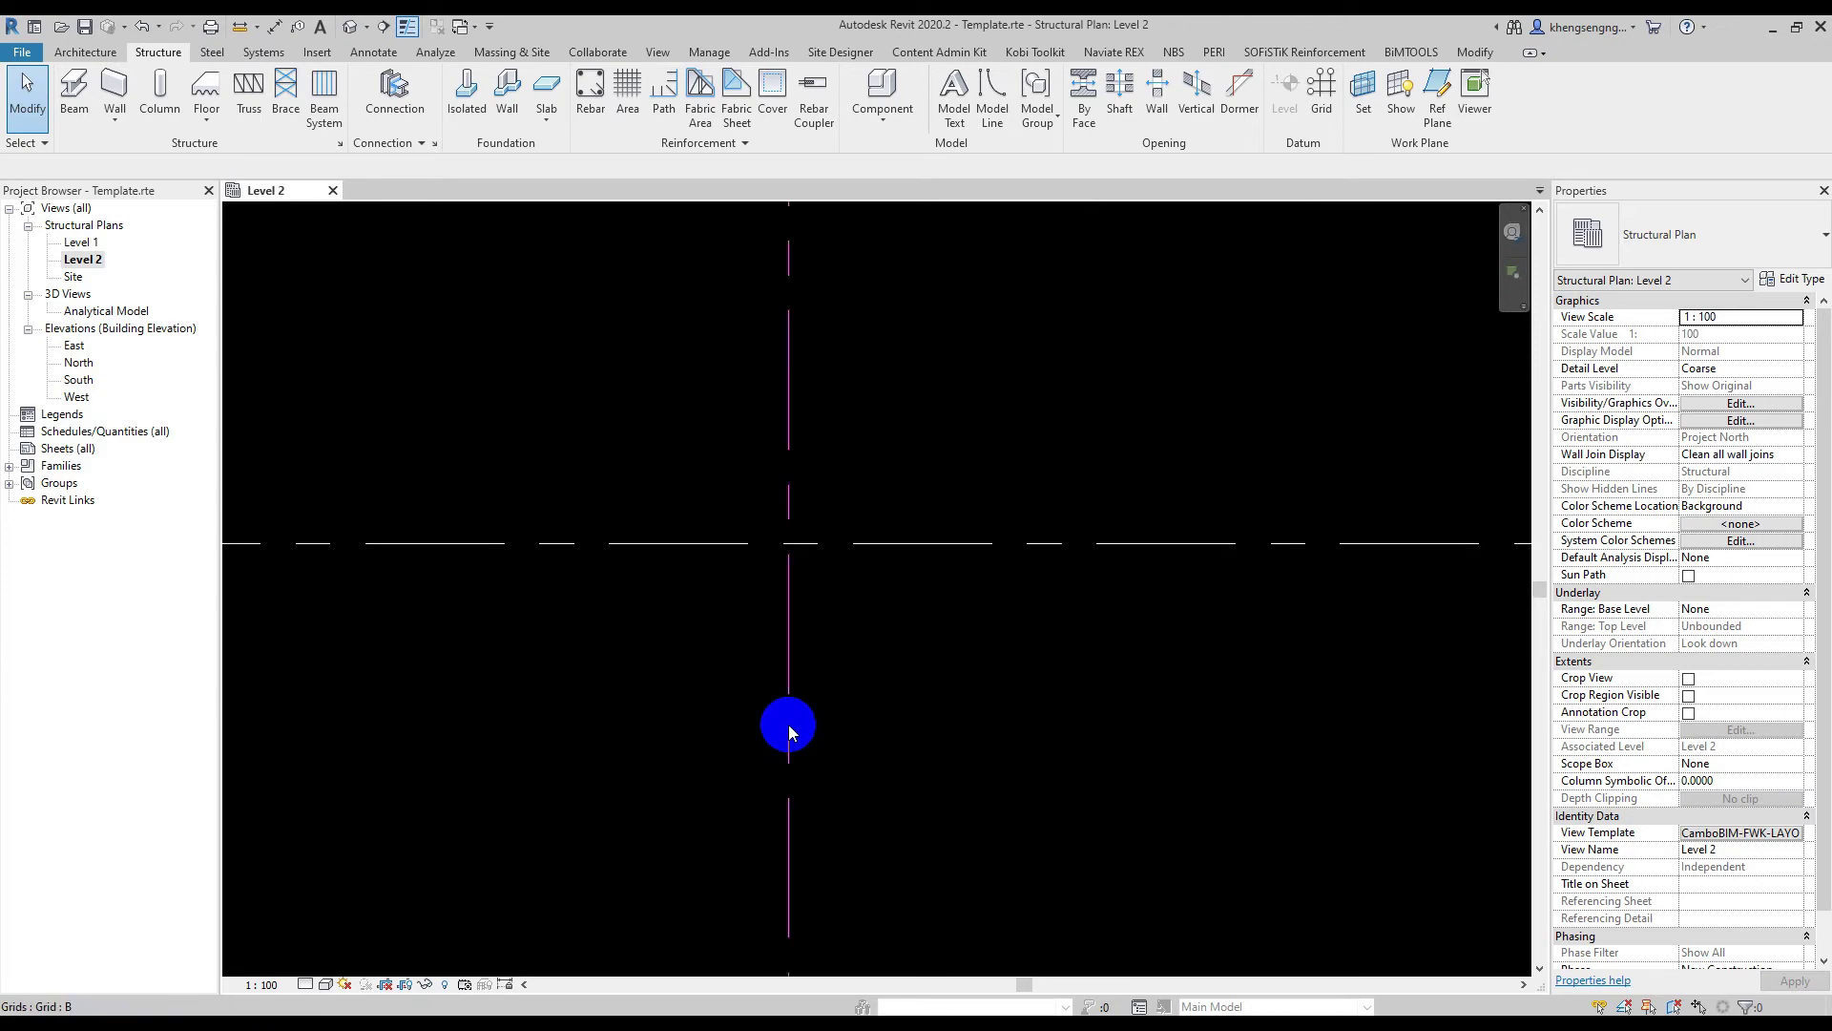
Check the column at the grid intersection, then open Level 2's view template settings
left_click(768, 580)
left_click(914, 719)
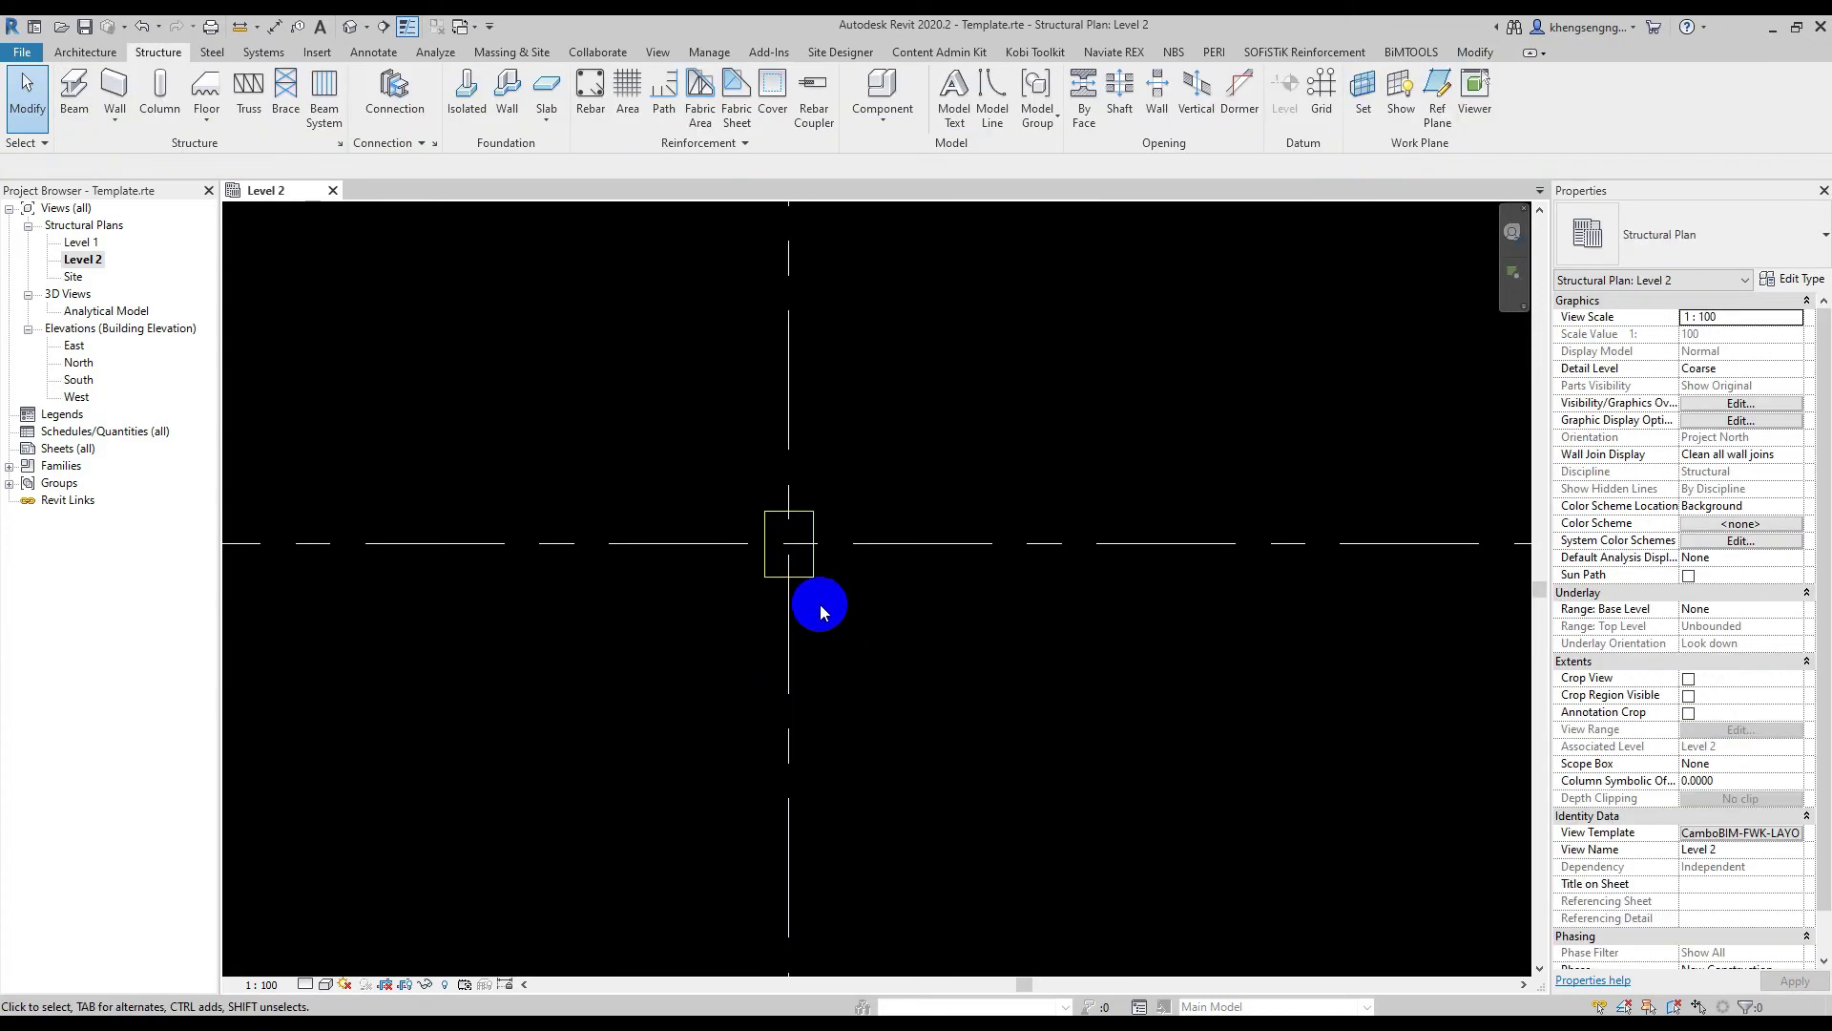
left_click(806, 584)
left_click(908, 668)
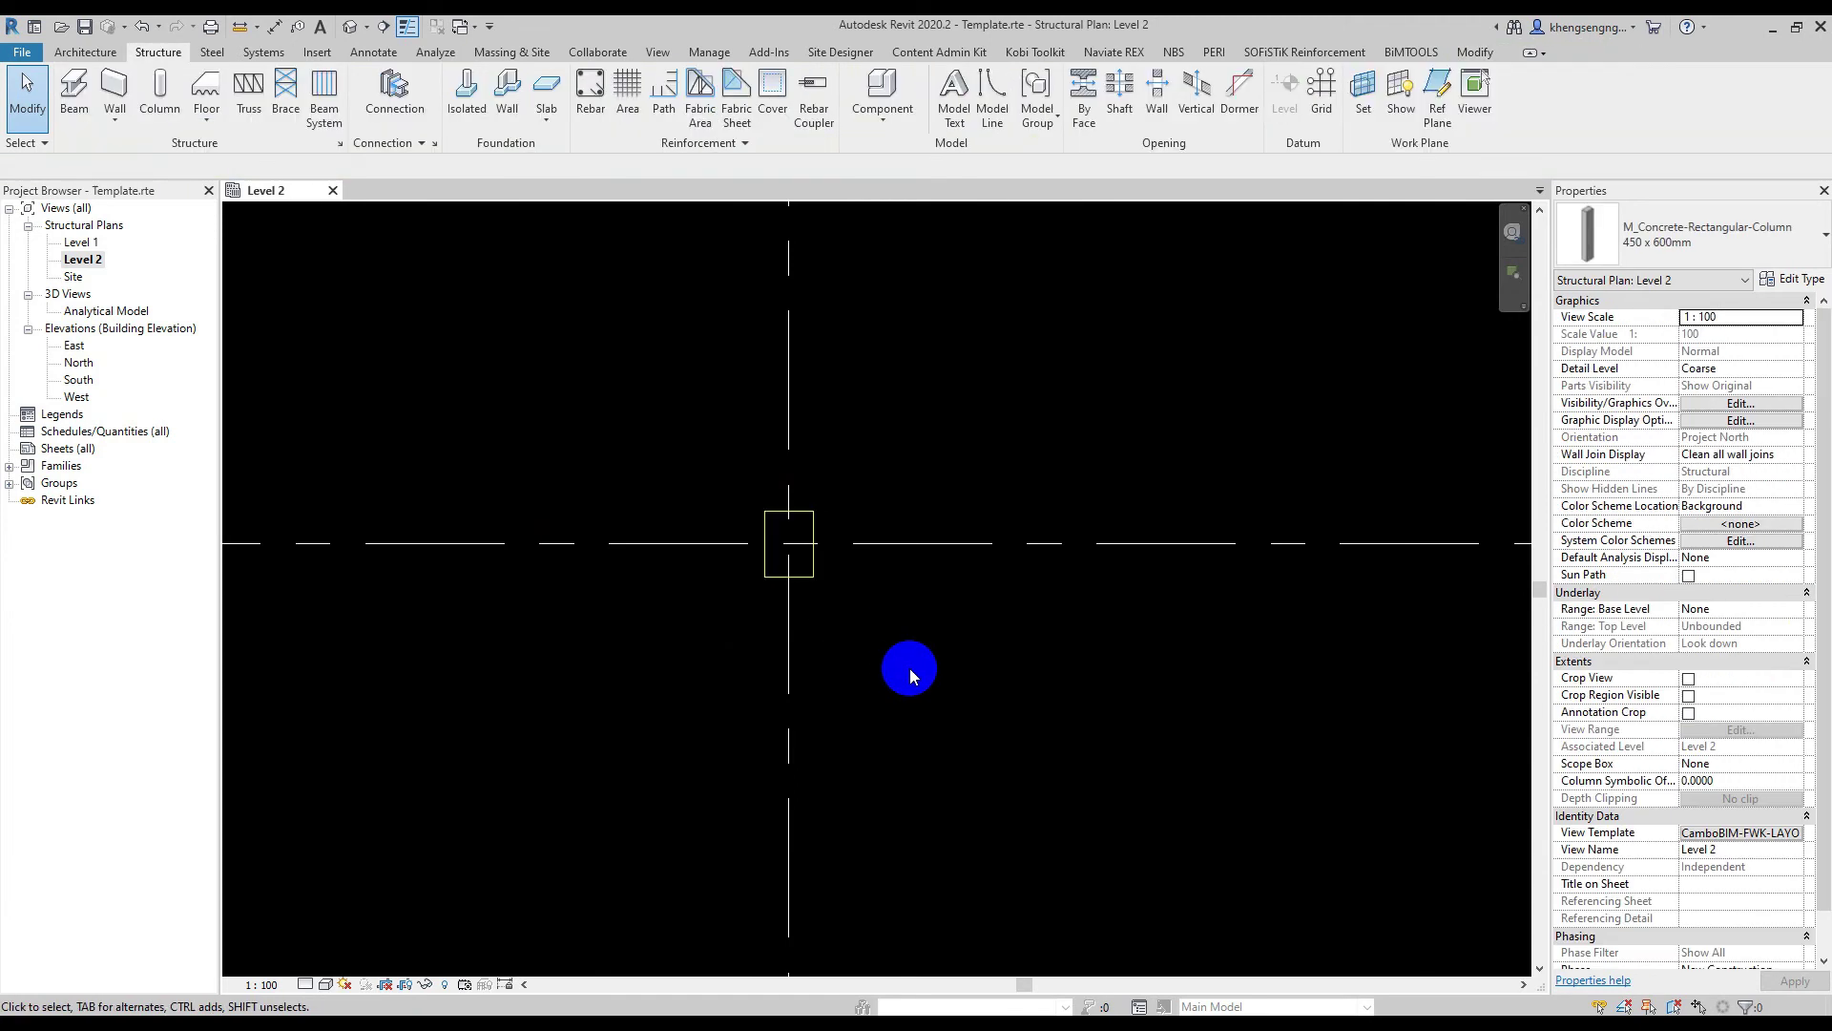
left_click(1751, 834)
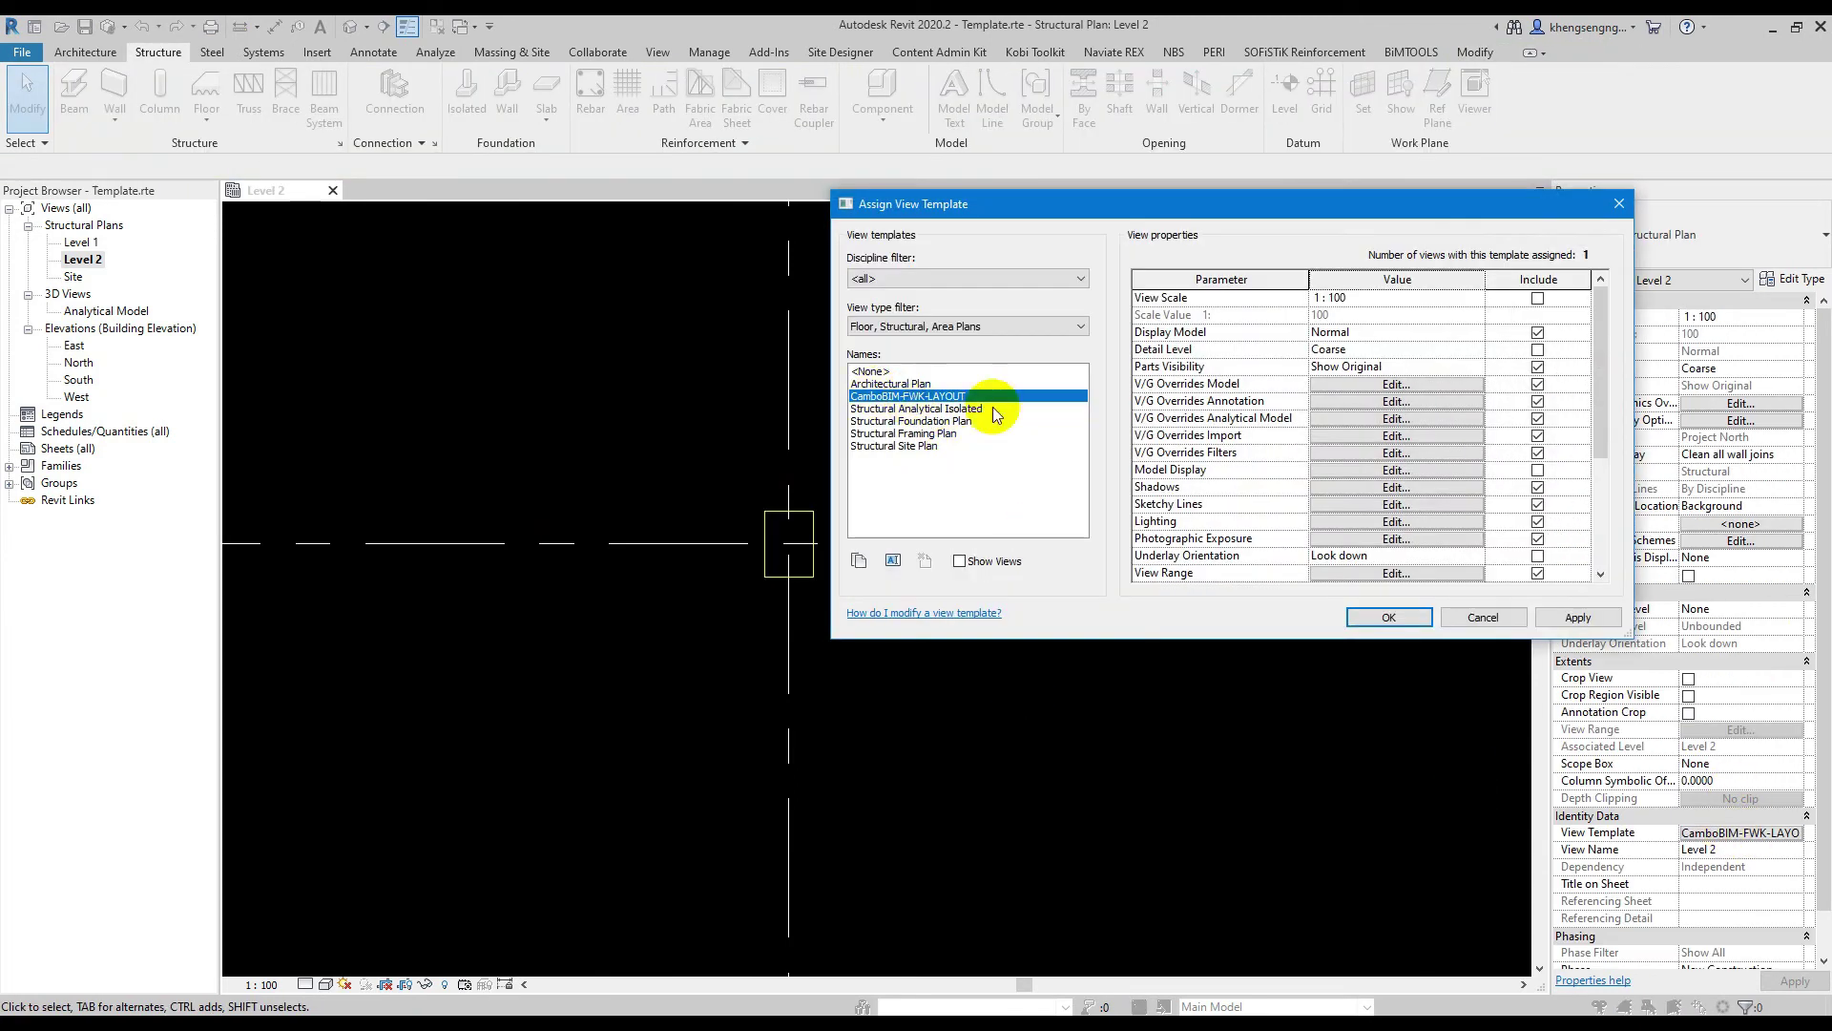
Set the Structural Columns Hidden Lines override pattern to Long Dash
left_click(1359, 386)
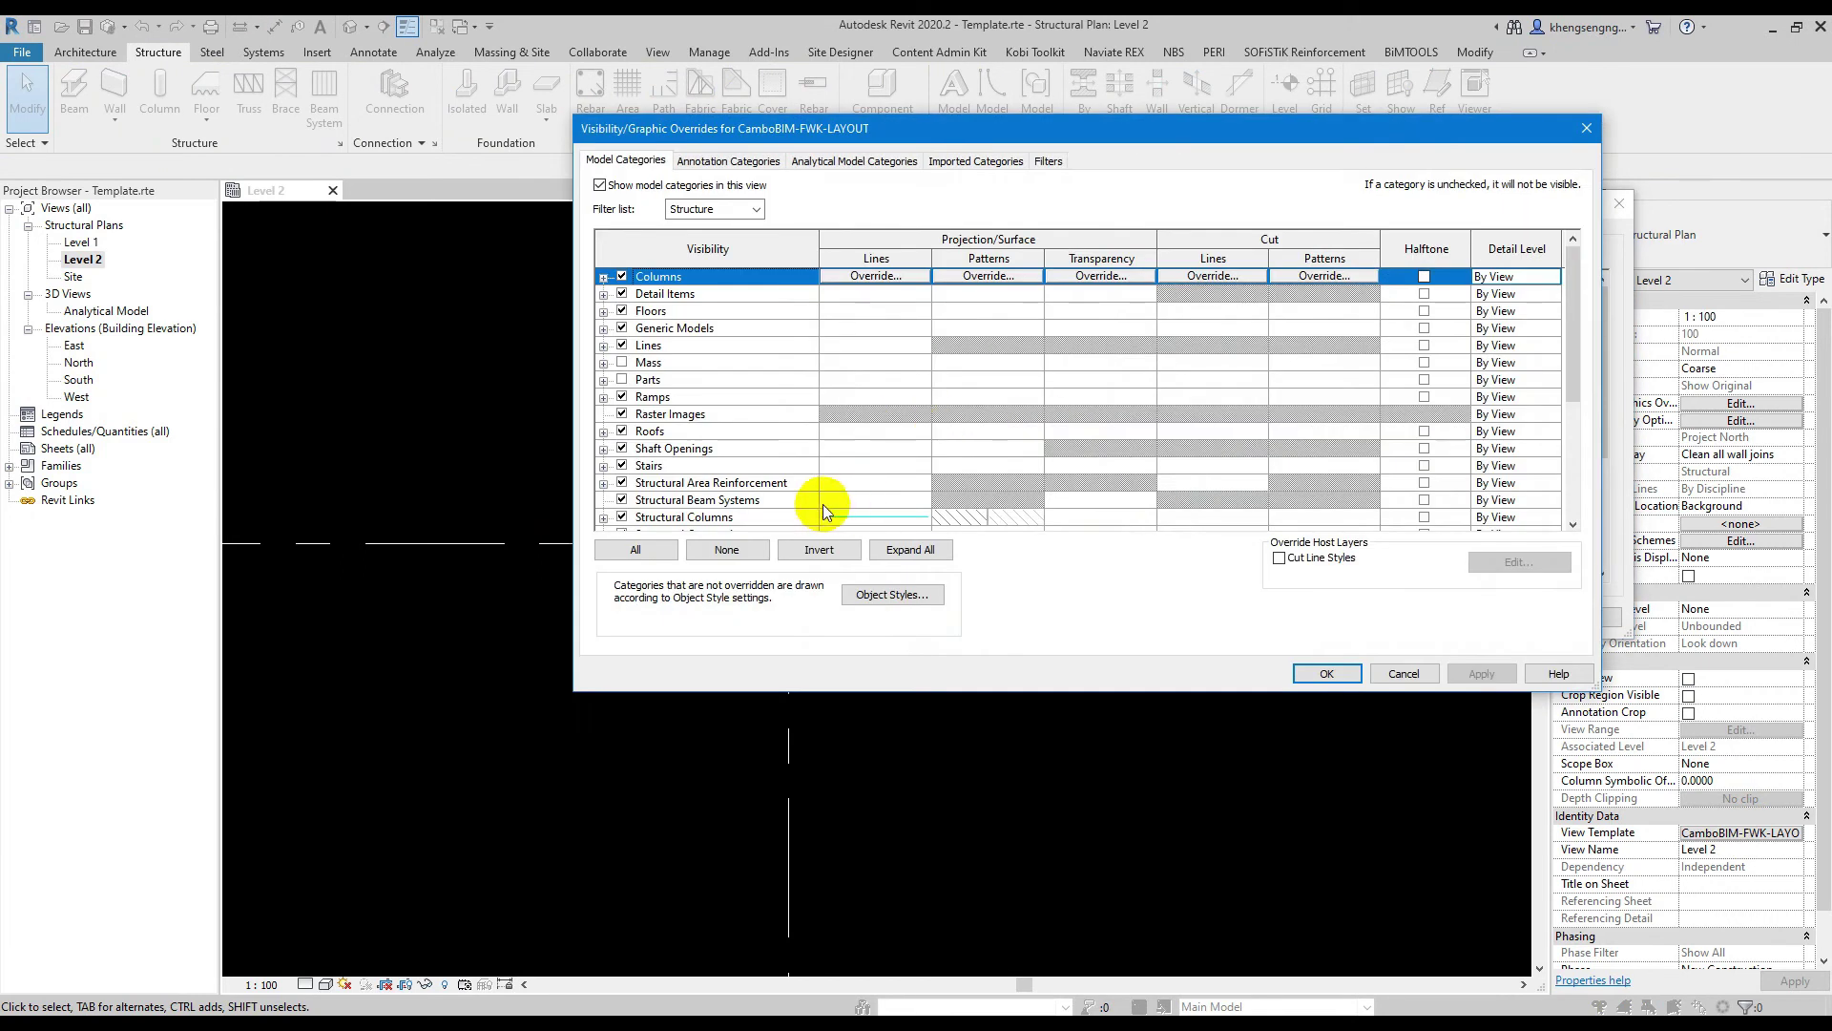
scroll(823, 504, "down", 1)
left_click(604, 484)
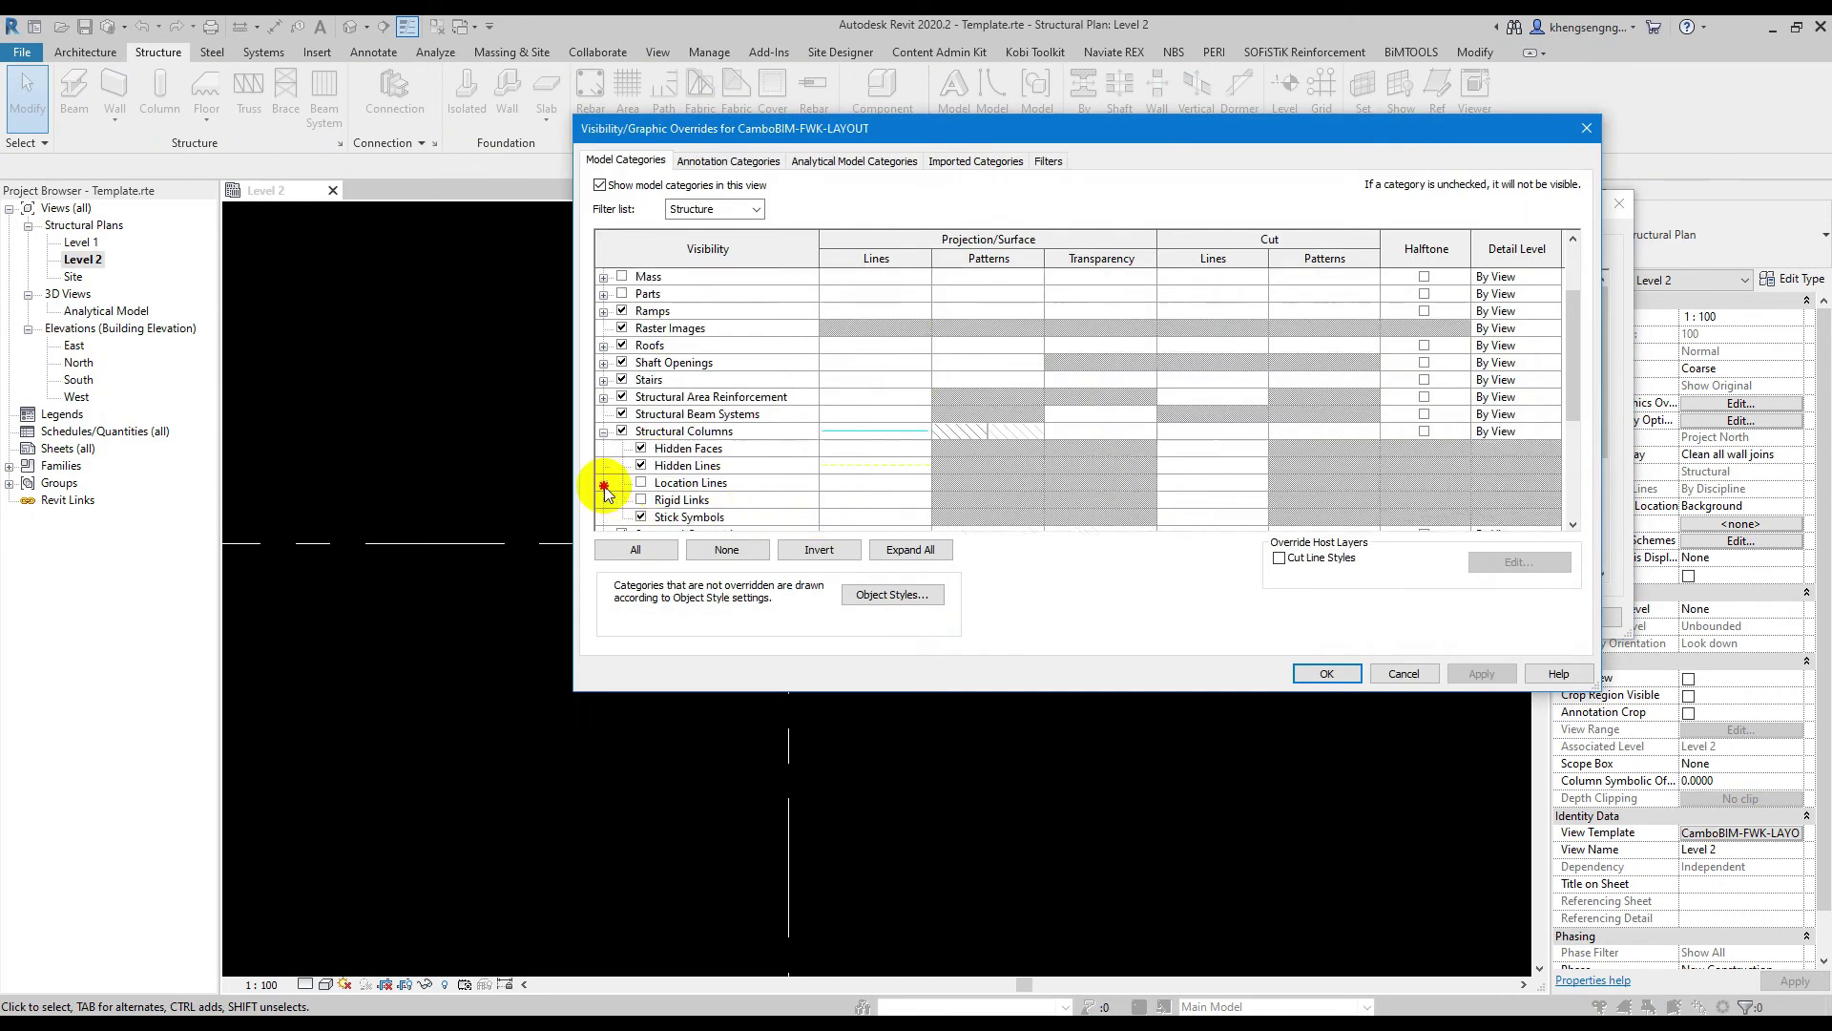
left_click(868, 465)
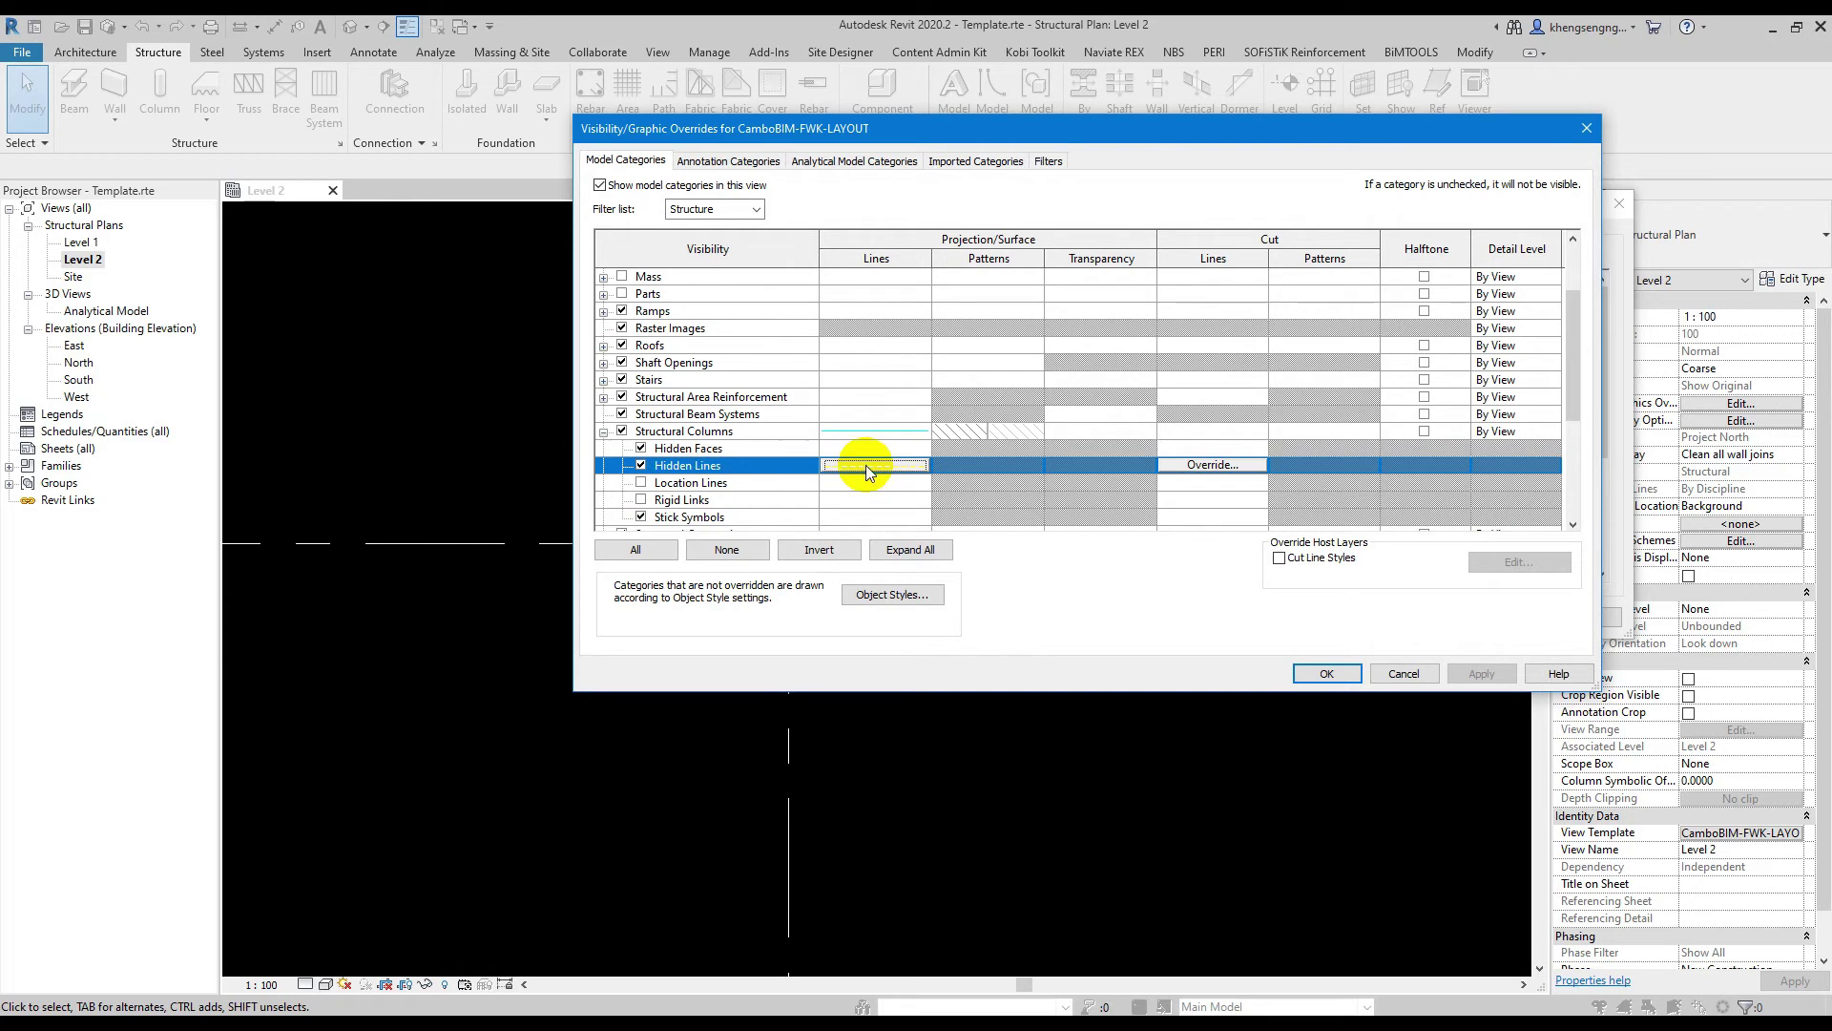
left_click(866, 466)
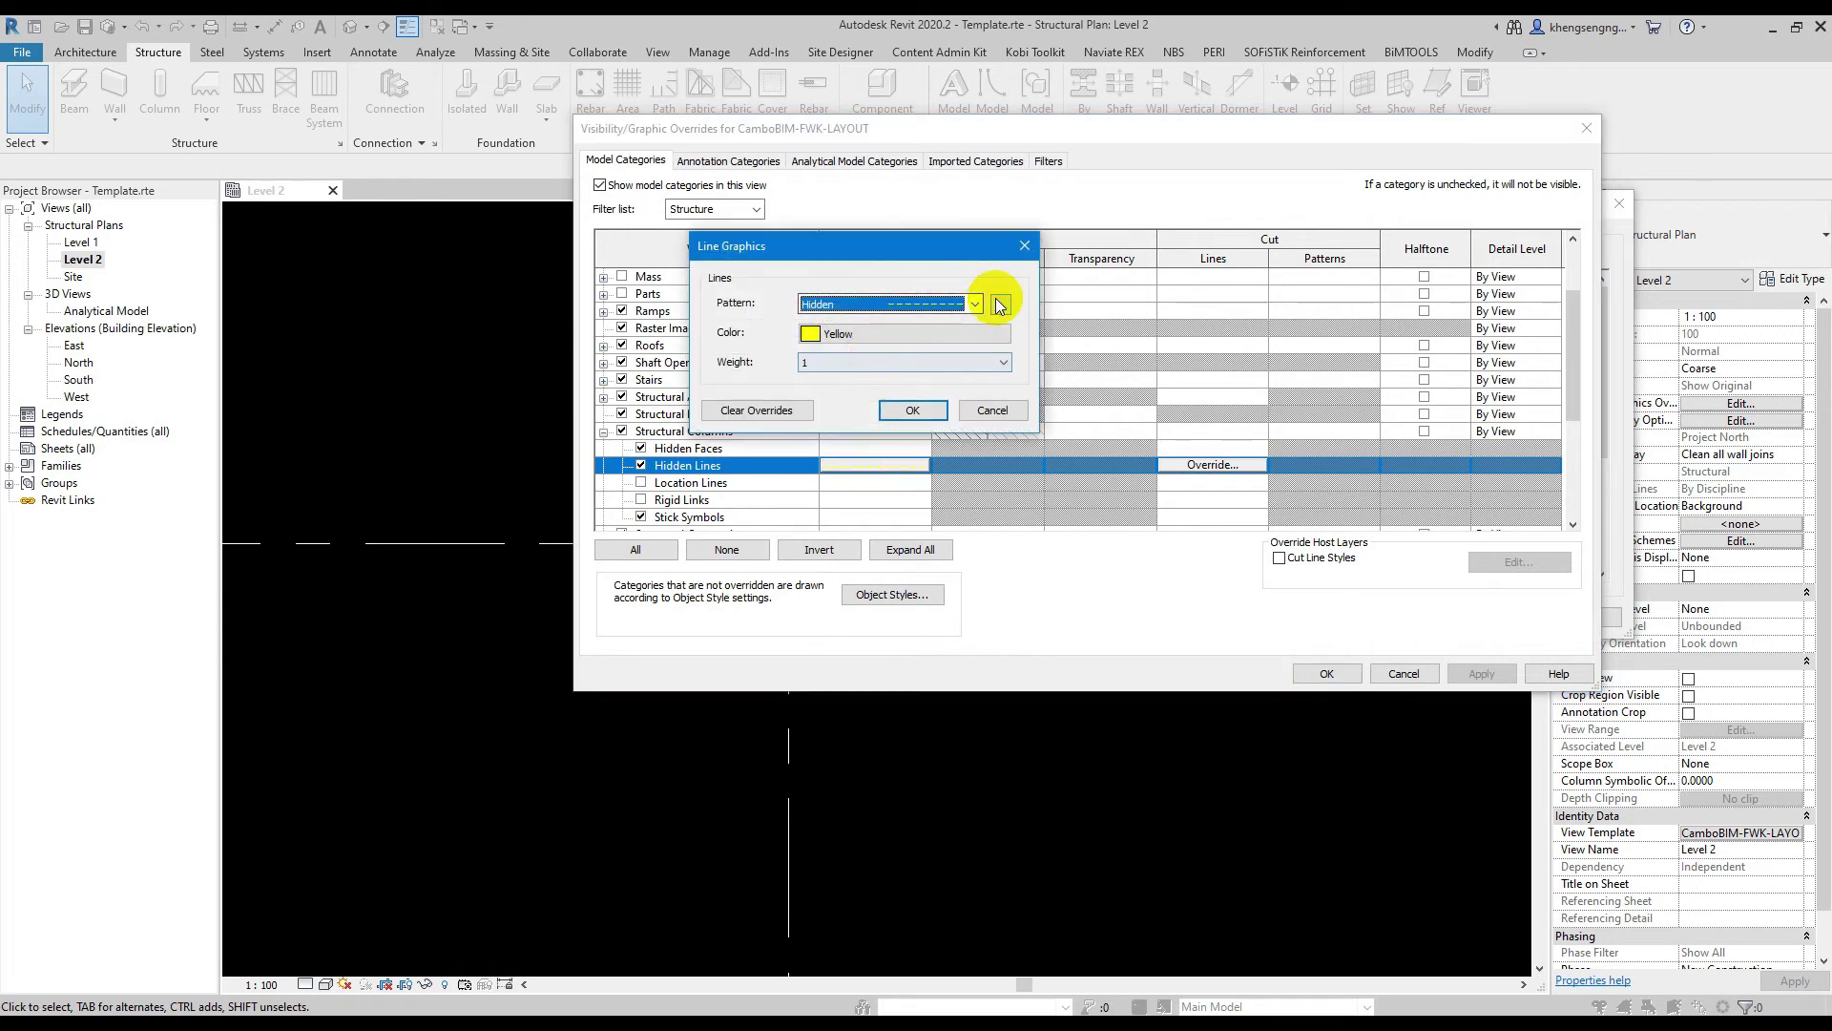
left_click(1000, 304)
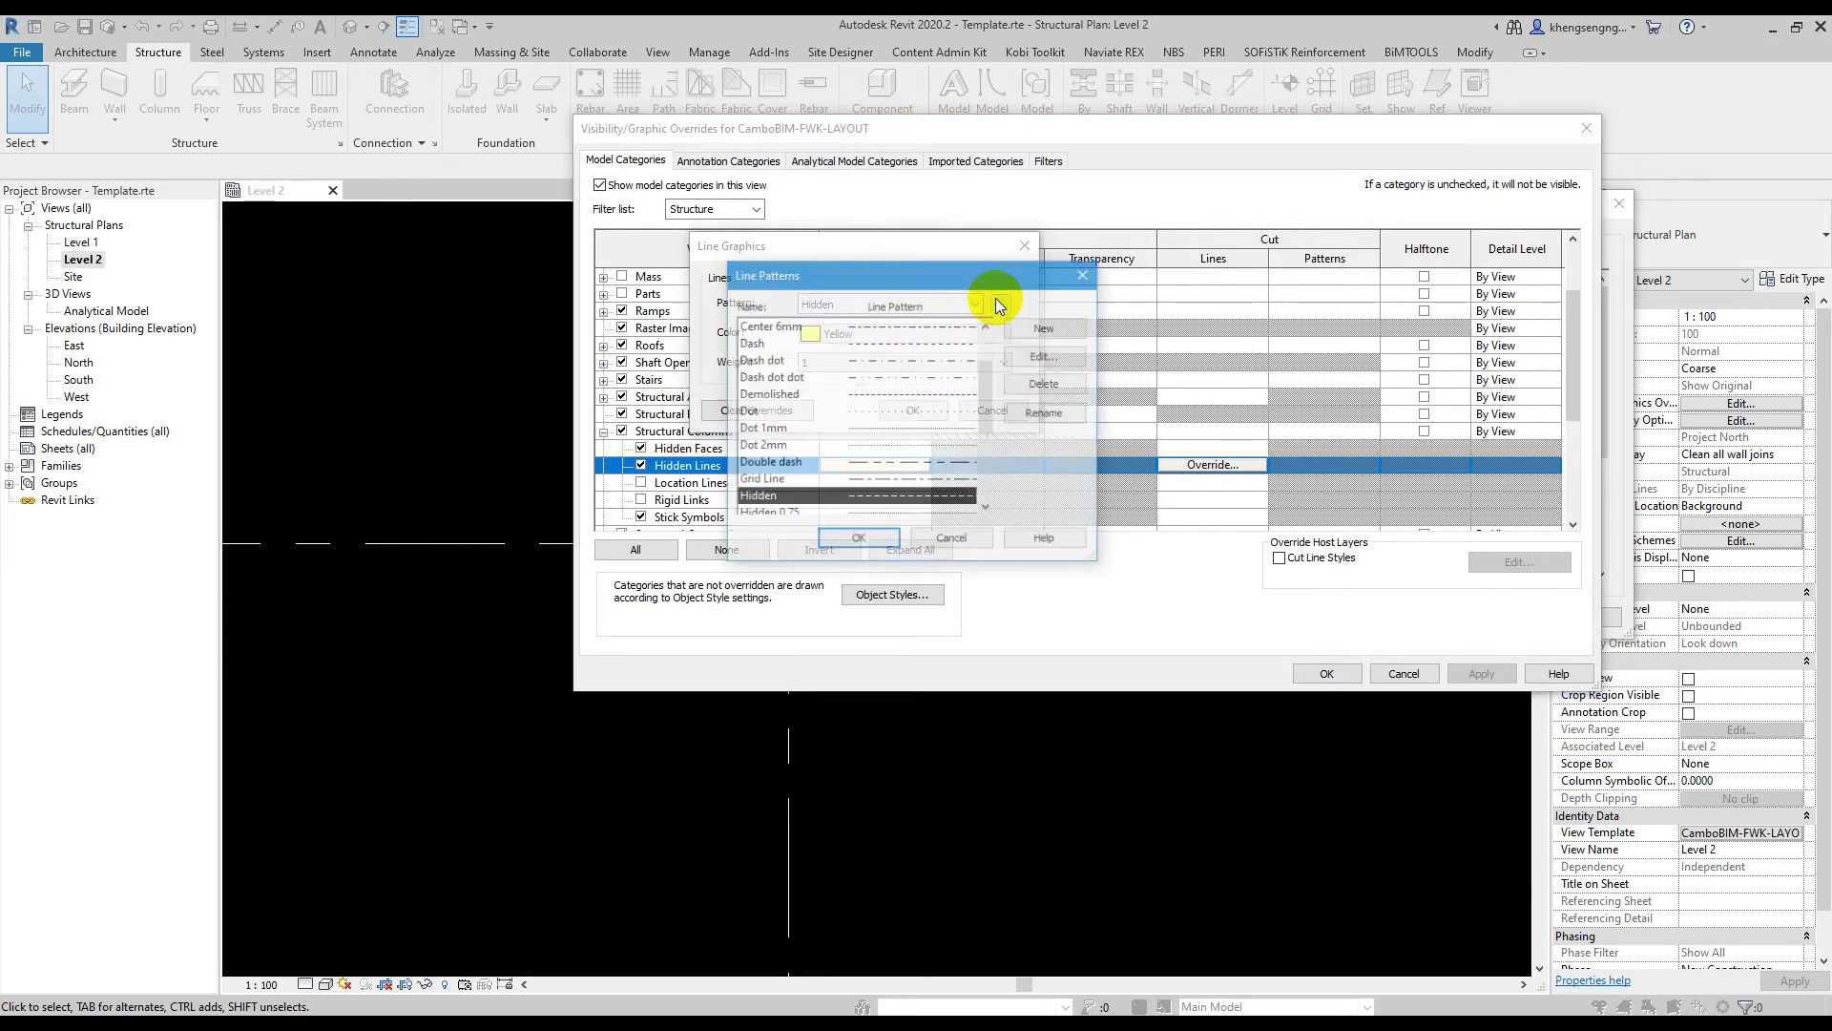
scroll(922, 449, "down", 2)
left_click(909, 482)
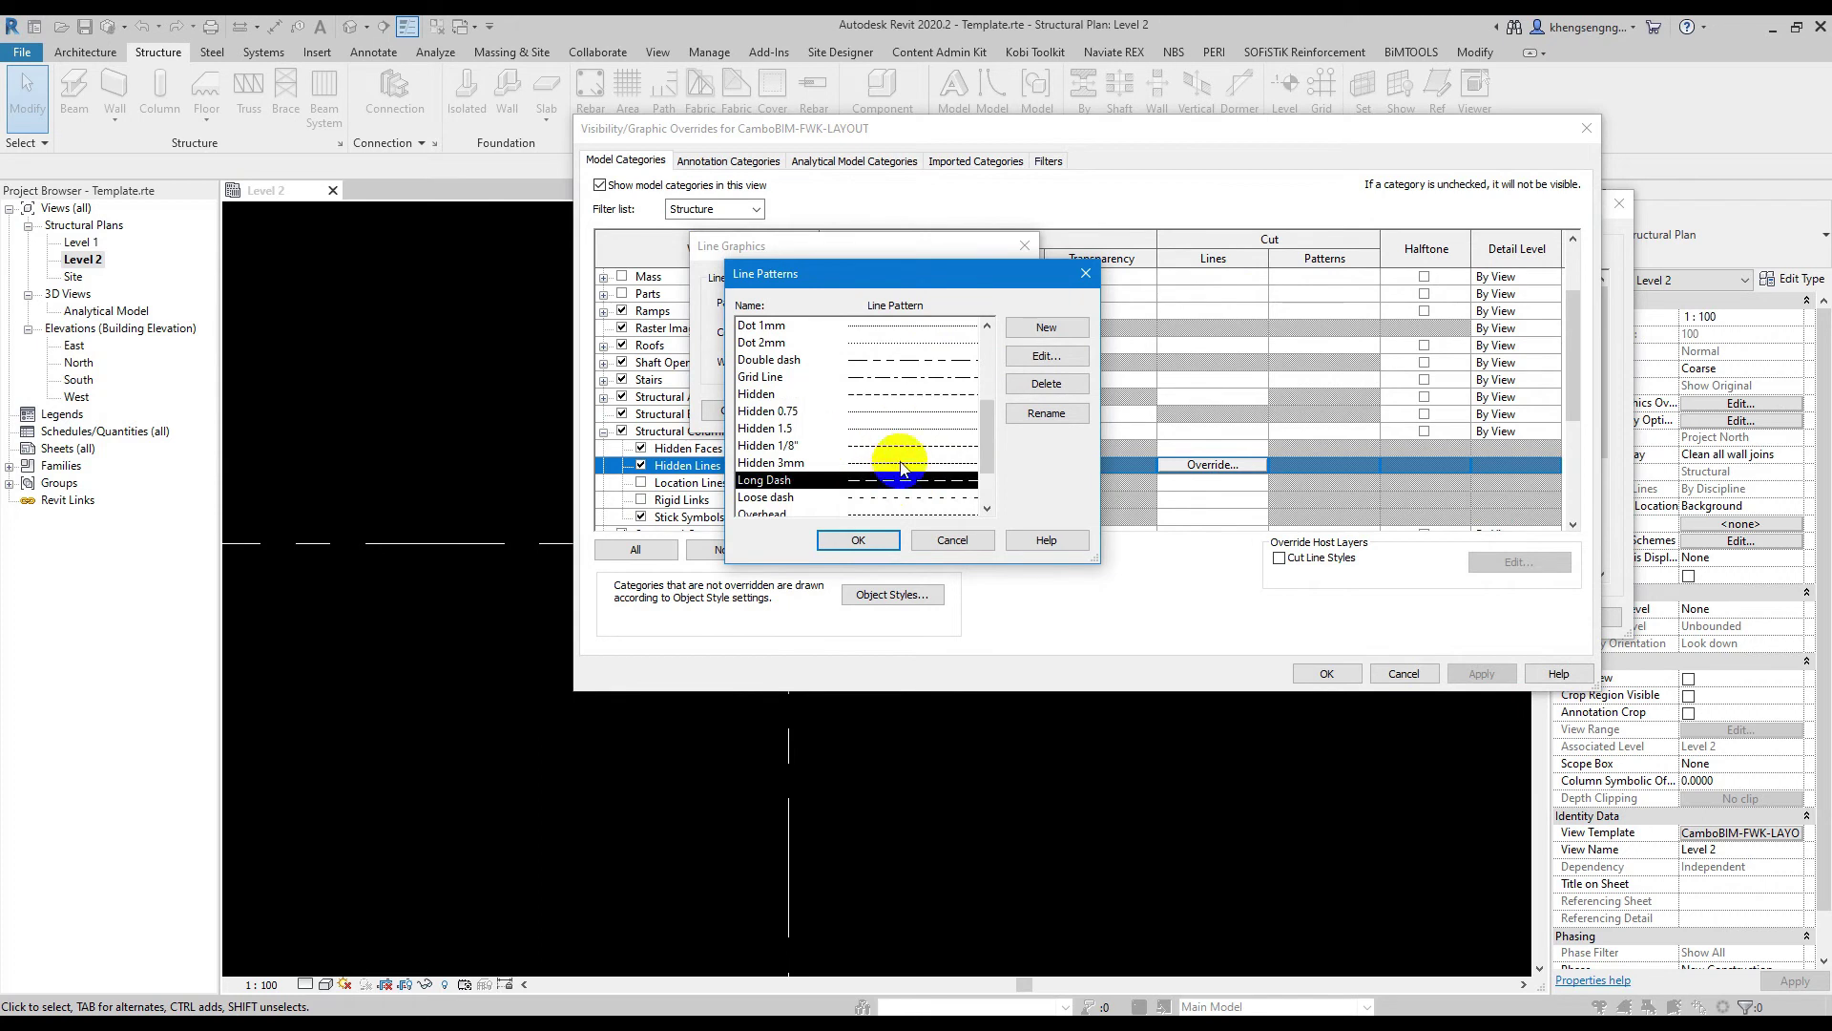
scroll(912, 482, "down", 1)
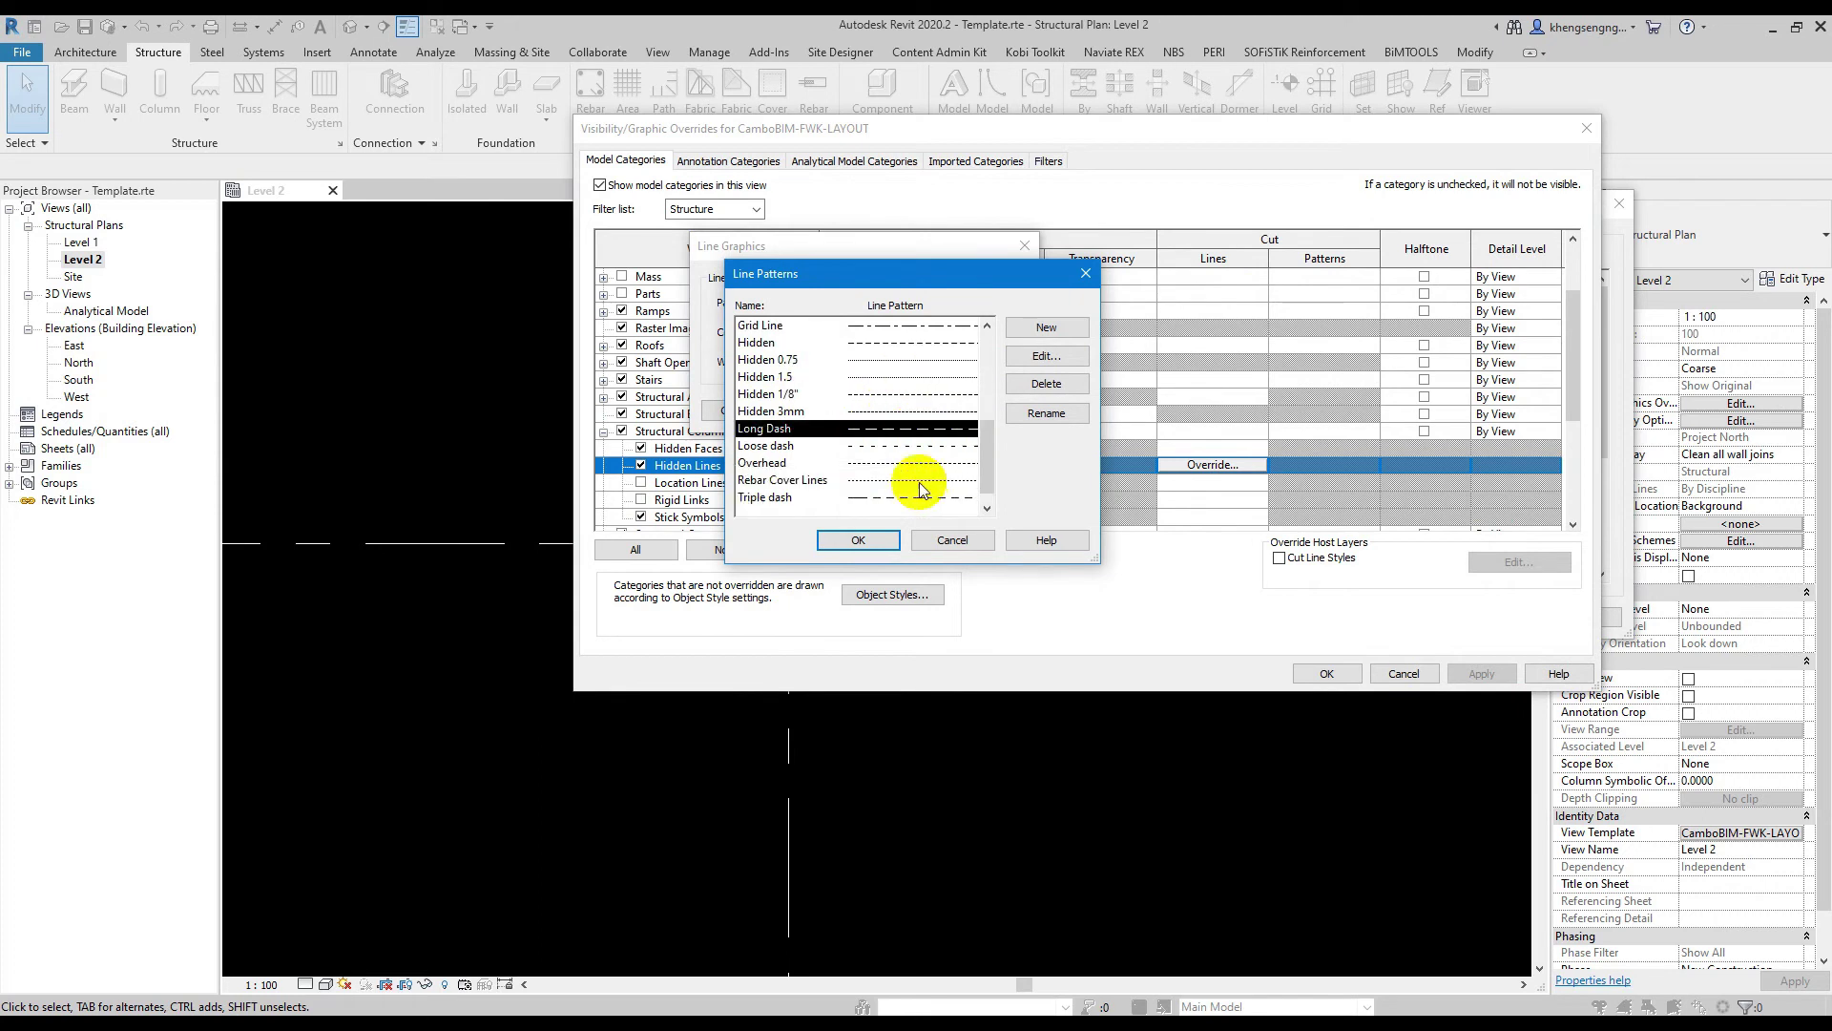
left_click(878, 544)
left_click(933, 420)
Apply the overrides and template settings, returning to the Level 2 plan
left_click(1498, 675)
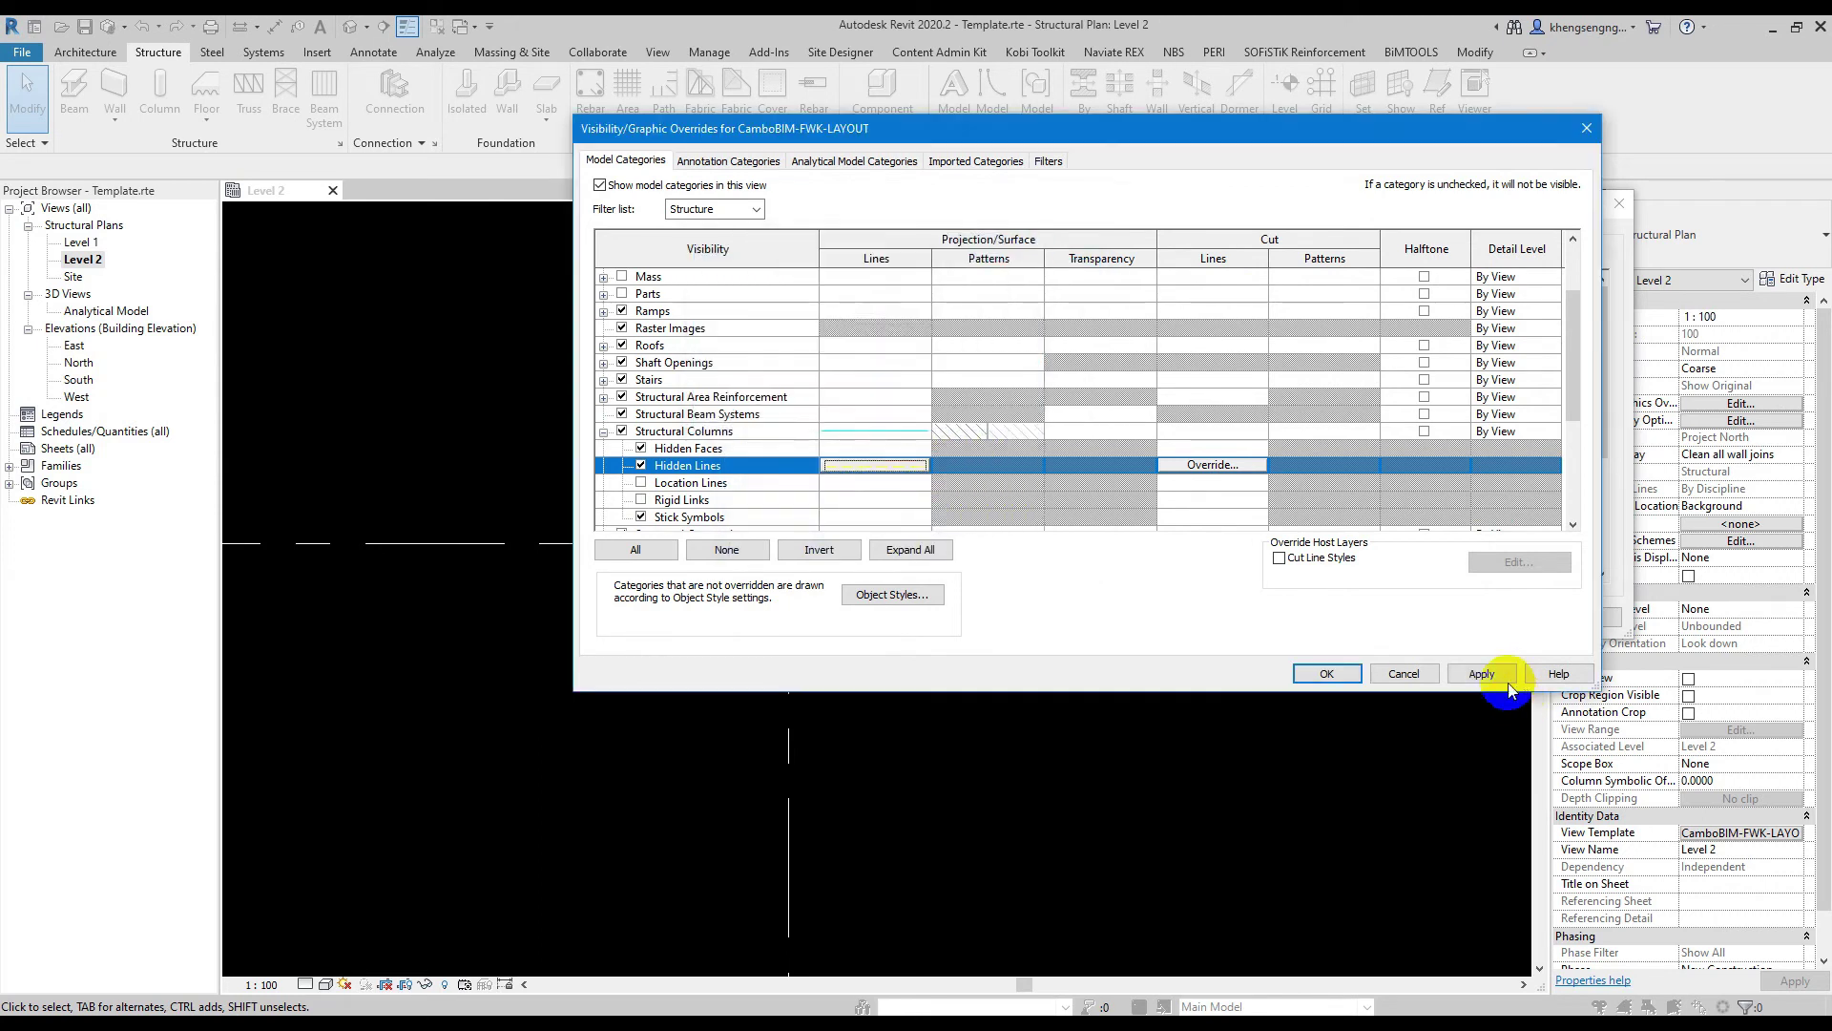
left_click(1346, 671)
left_click(1555, 617)
left_click(1363, 611)
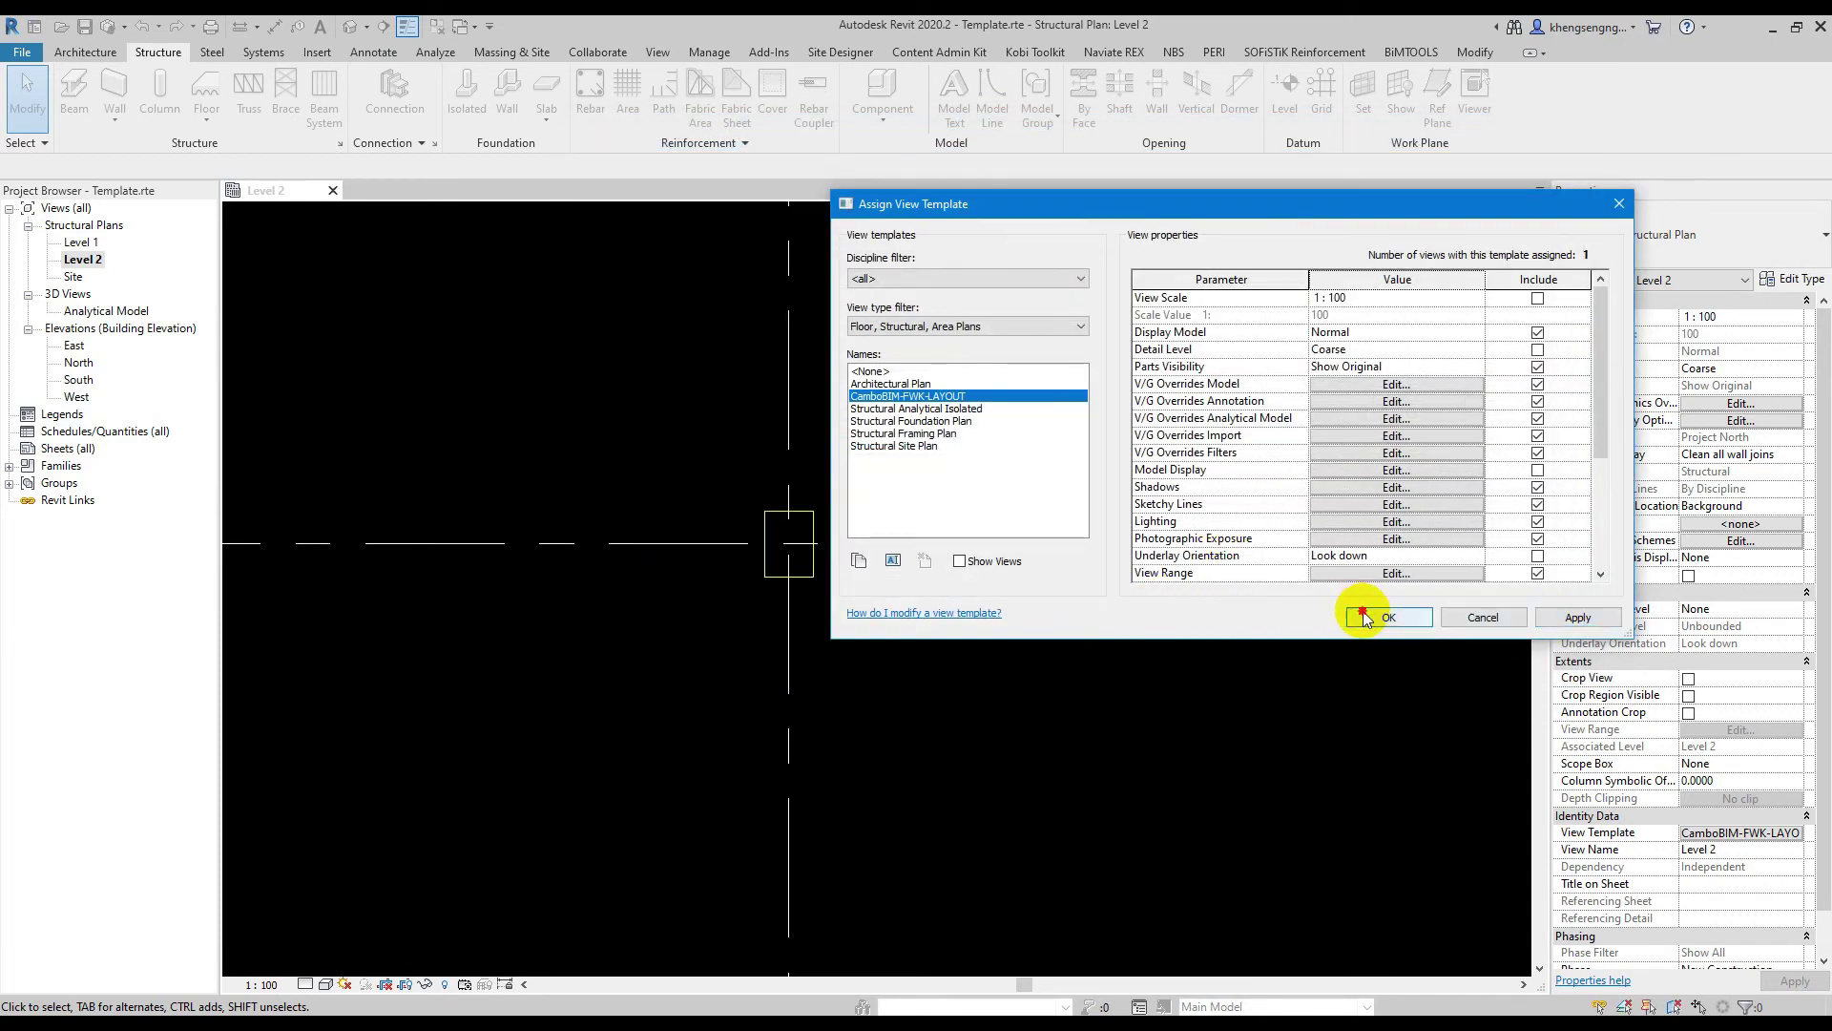
Try view scales 1:500 and 1:20, checking the column at the intersection
left_click(261, 984)
left_click(289, 900)
middle_click_drag(474, 769, 771, 646)
scroll(728, 560, "up", 2)
scroll(920, 576, "up", 1)
left_click(261, 983)
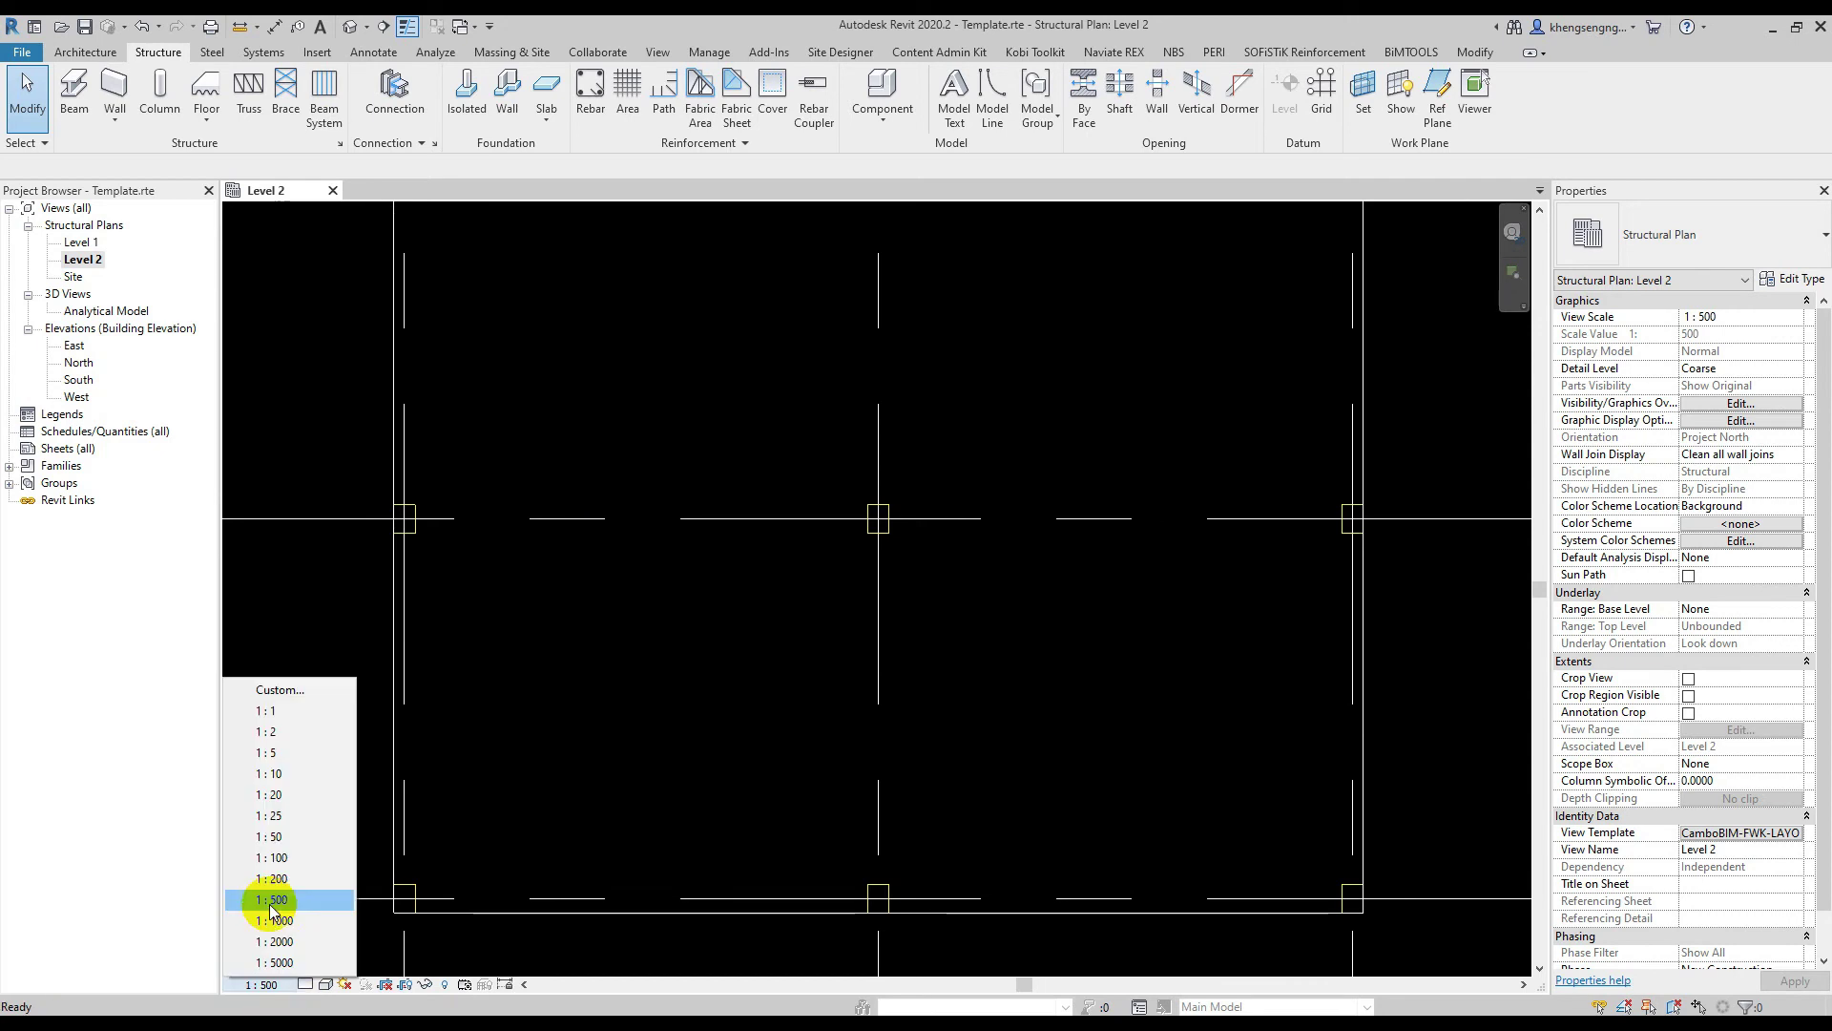
left_click(275, 792)
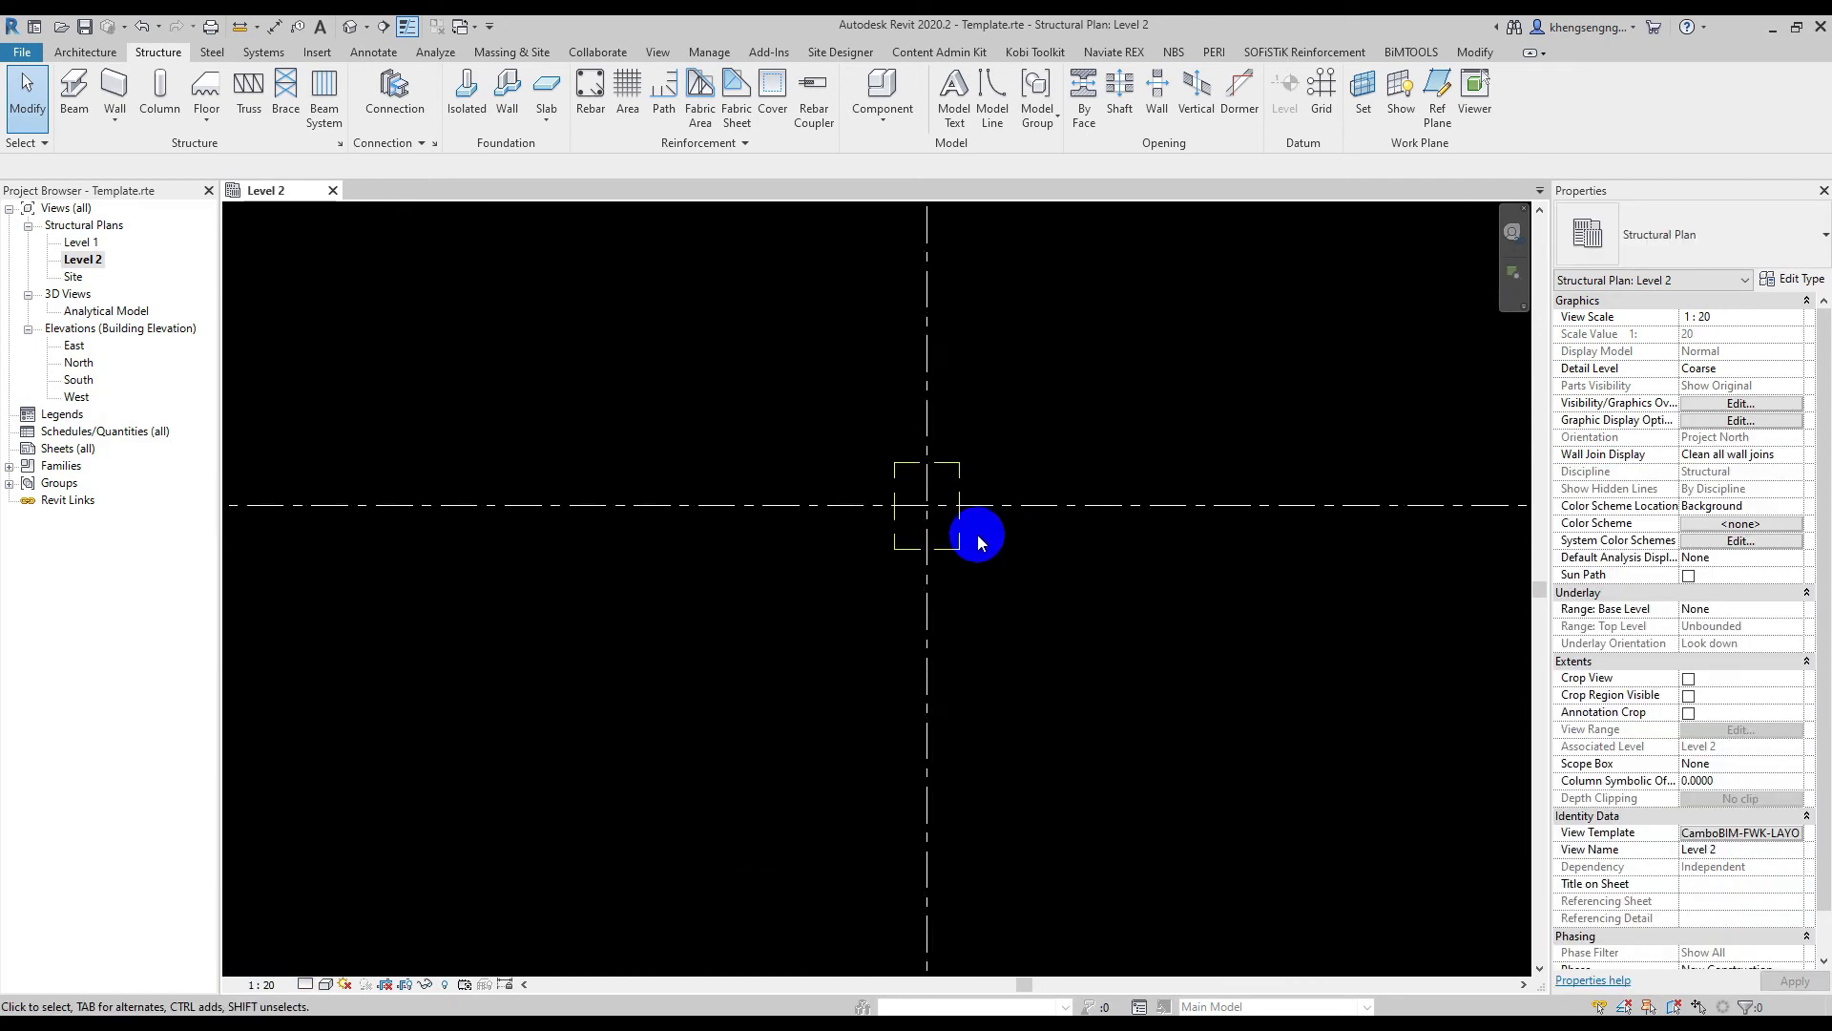
left_click(960, 537)
left_click(1056, 647)
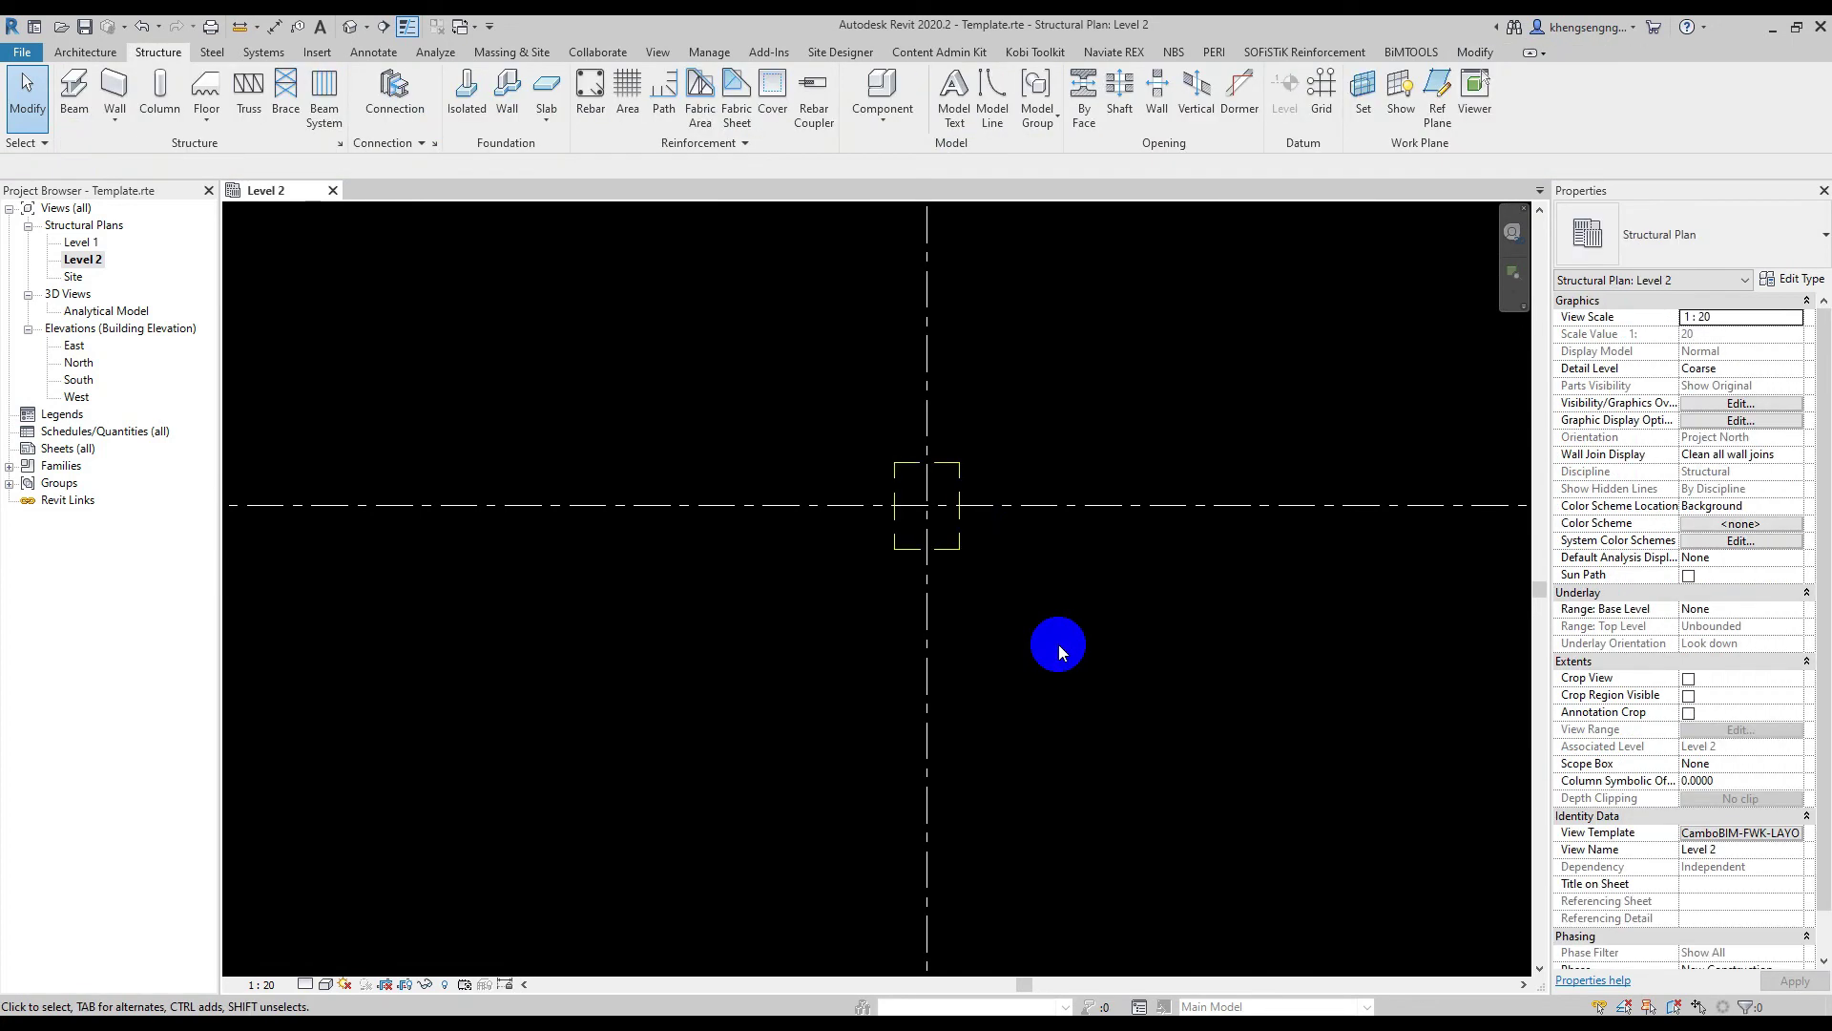
Set the Level 2 plan's view scale to 1:50 and zoom out
left_click(275, 983)
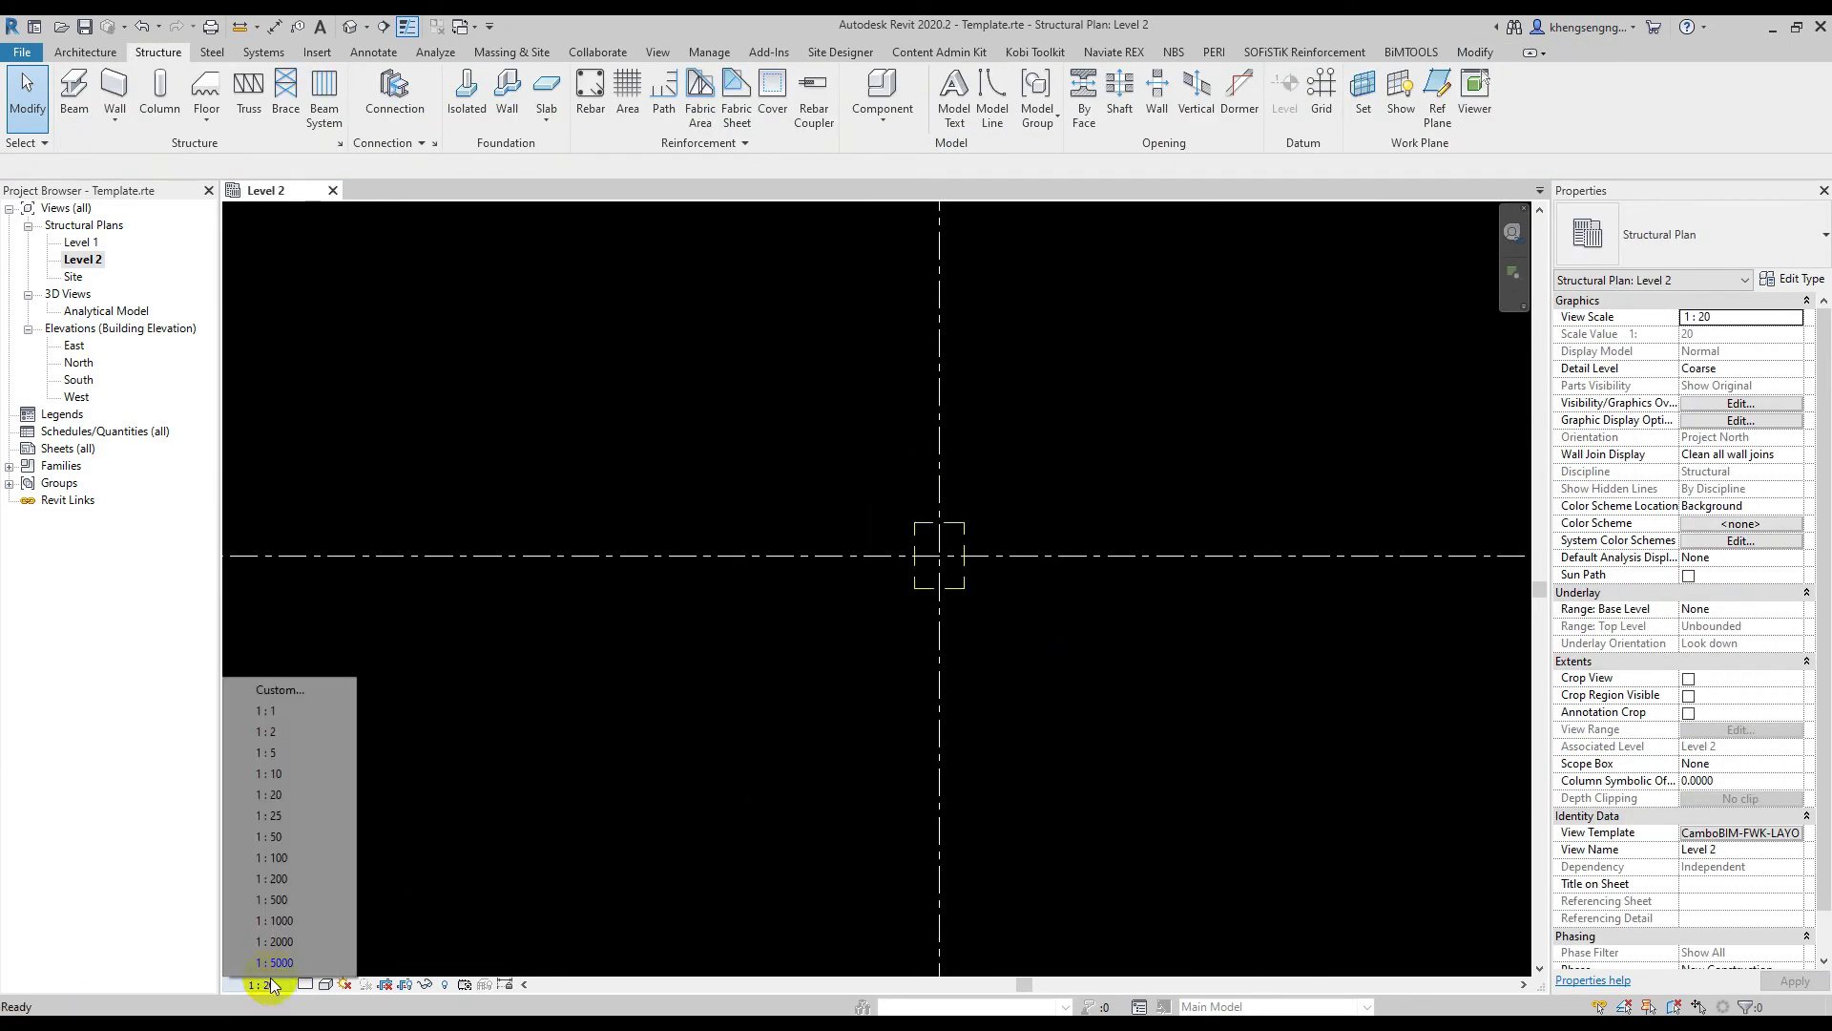
left_click(263, 841)
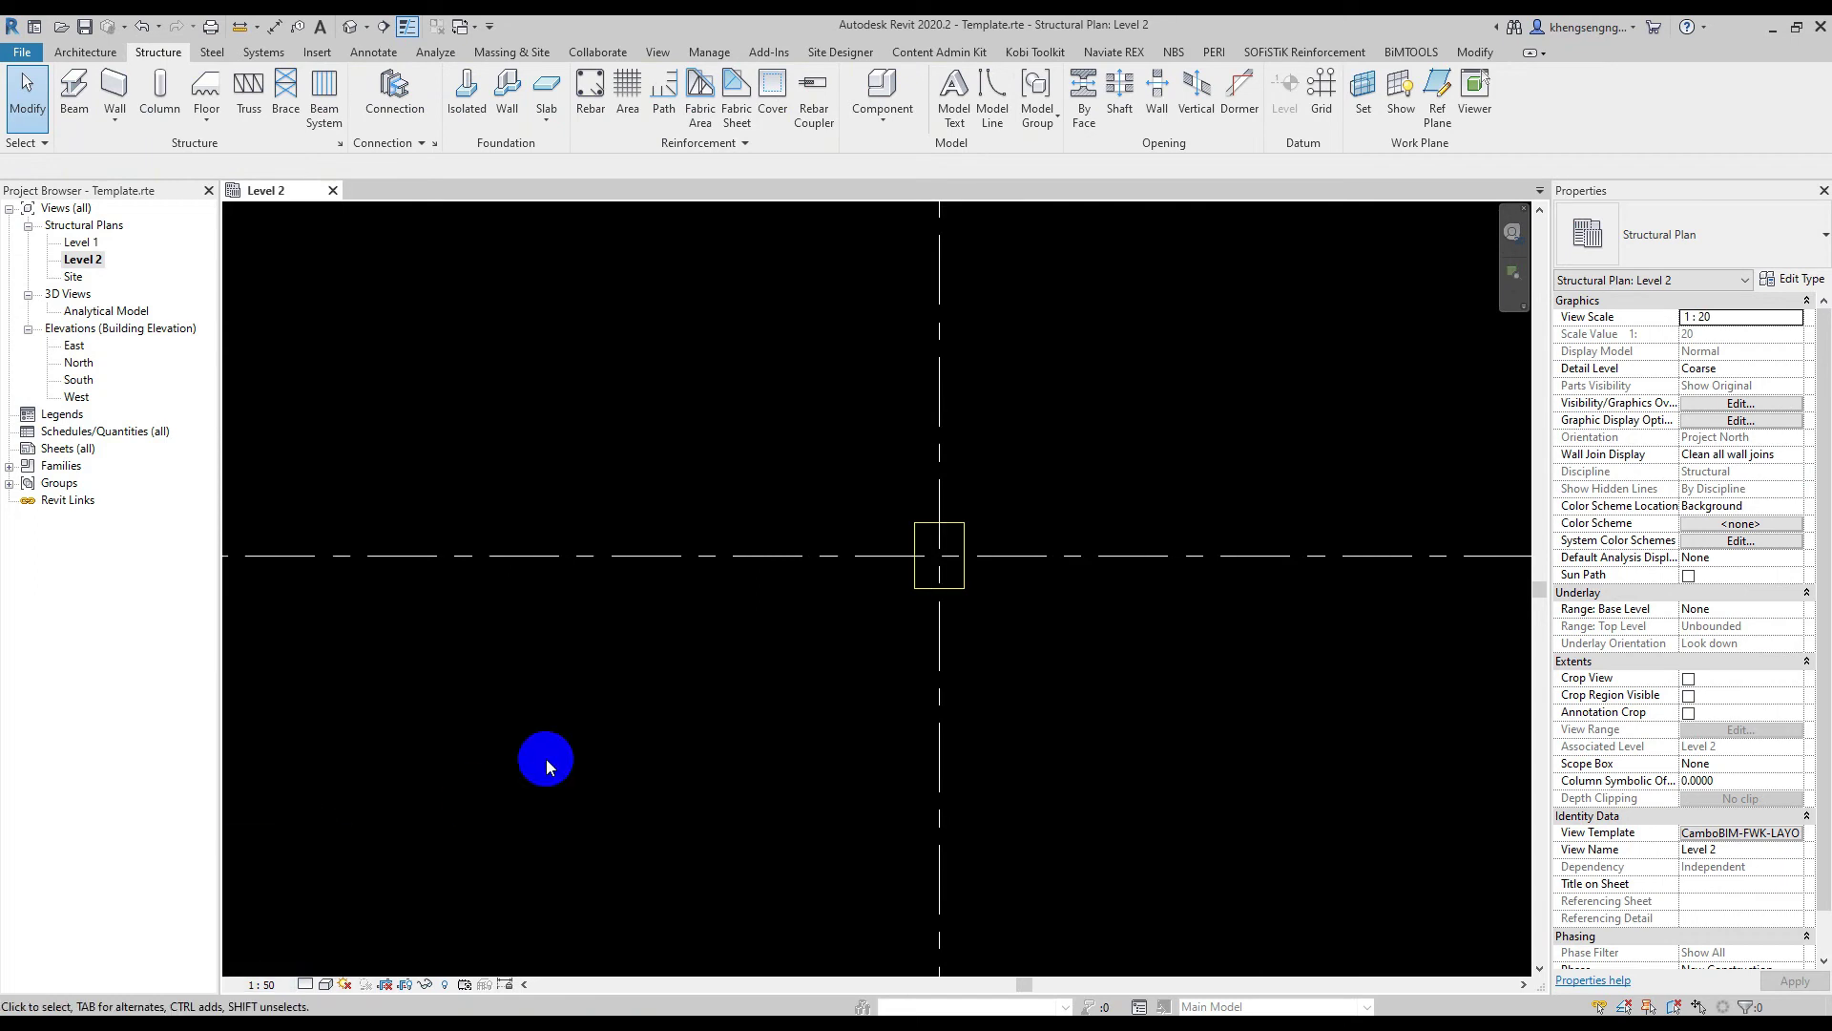
scroll(726, 748, "down", 5)
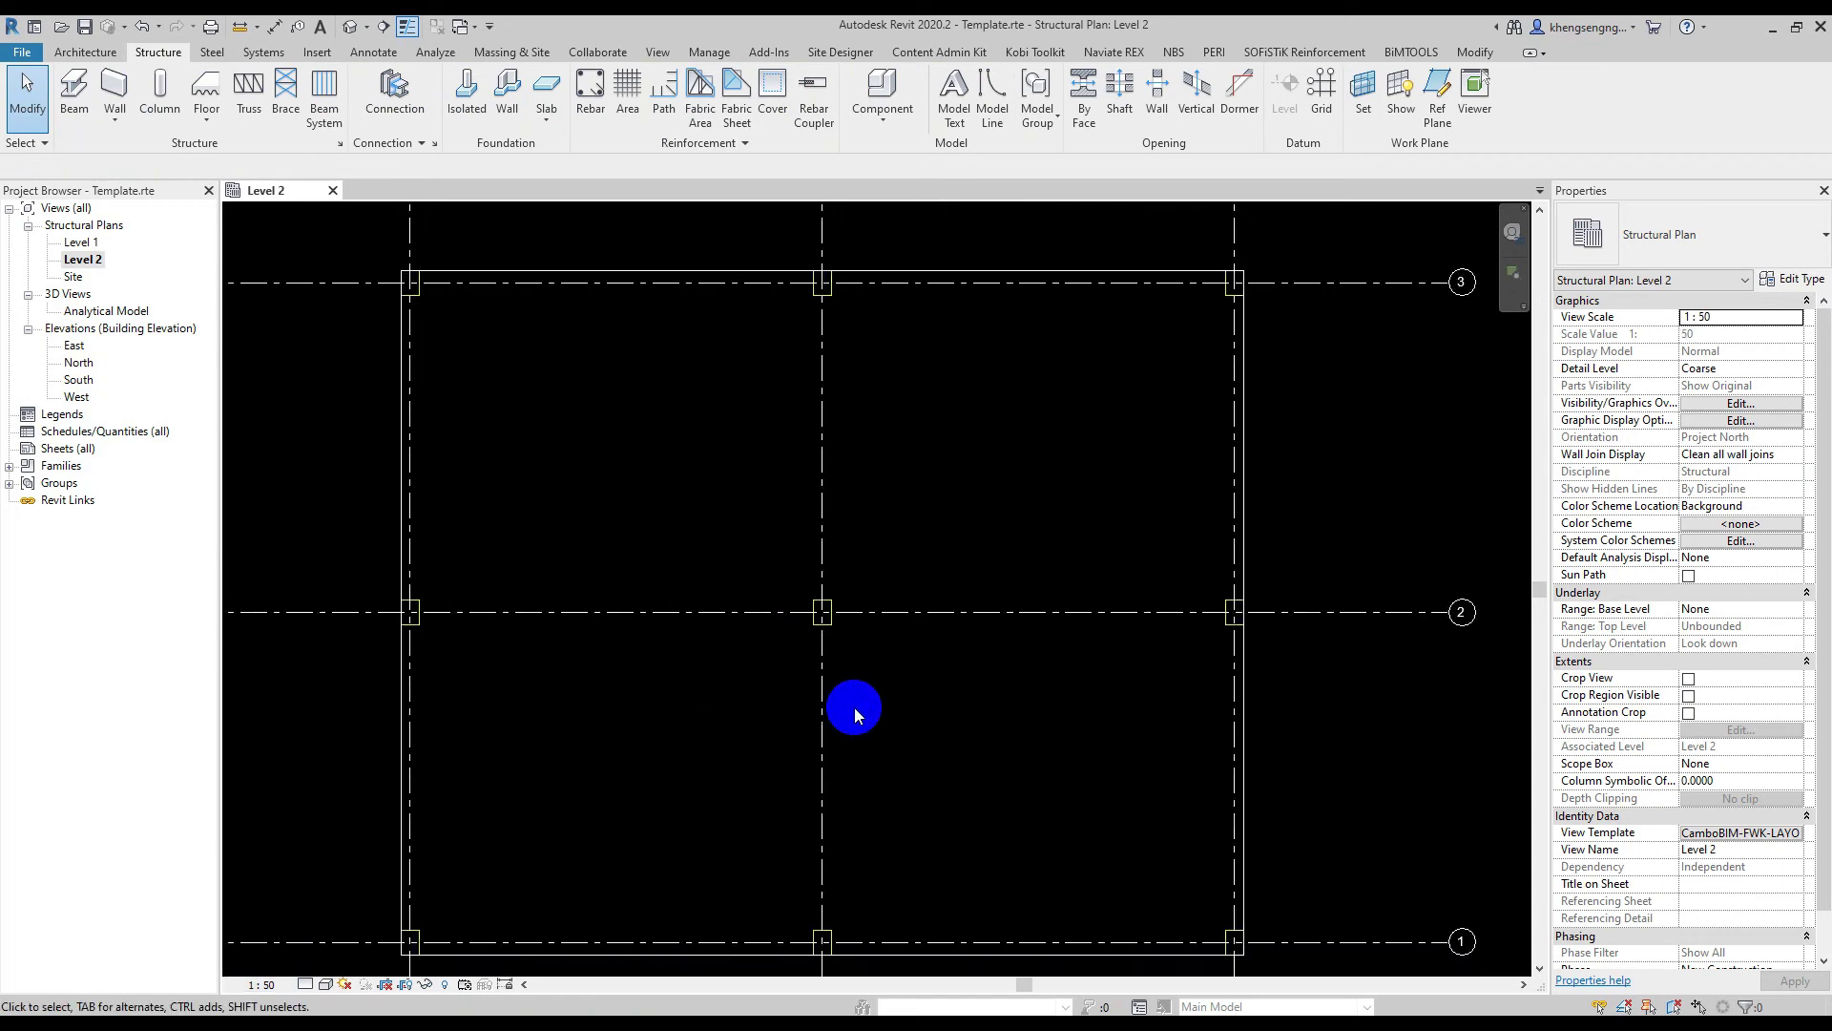
scroll(897, 668, "down", 3)
scroll(897, 668, "up", 2)
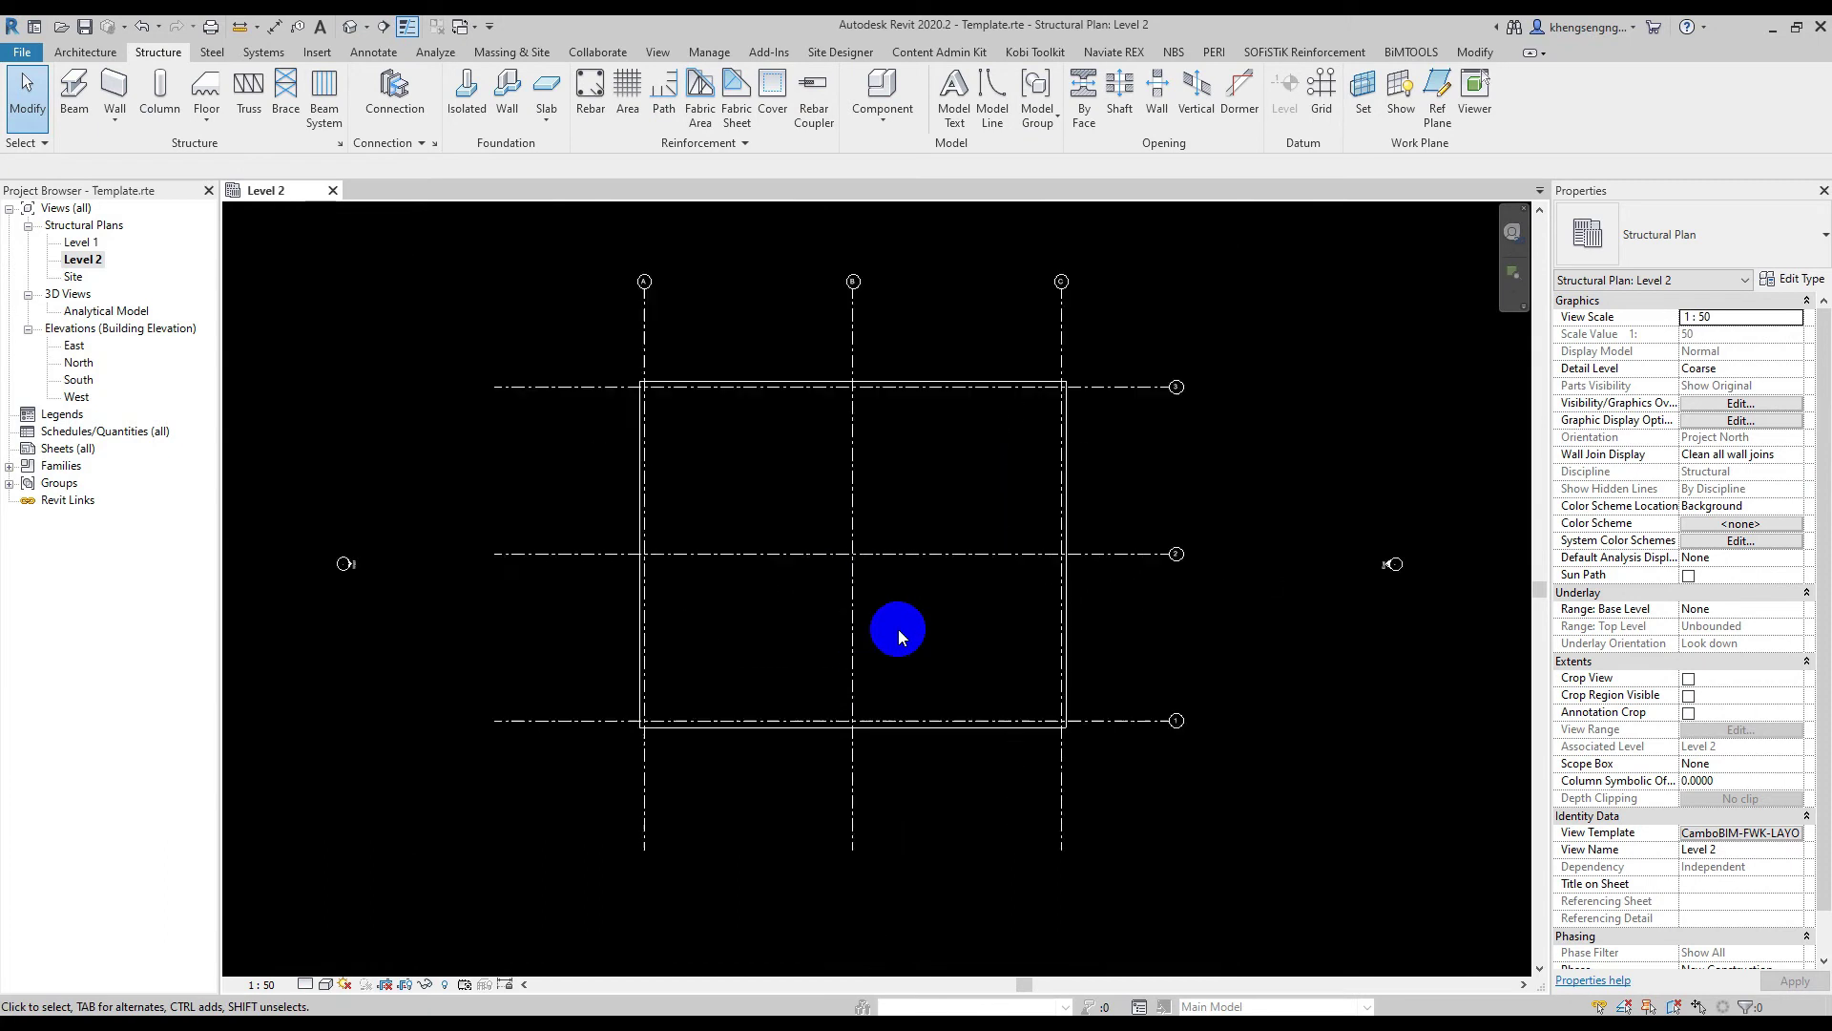
Switch the template's Structural Columns Hidden Lines pattern back to Hidden and return to the plan
left_click(1735, 840)
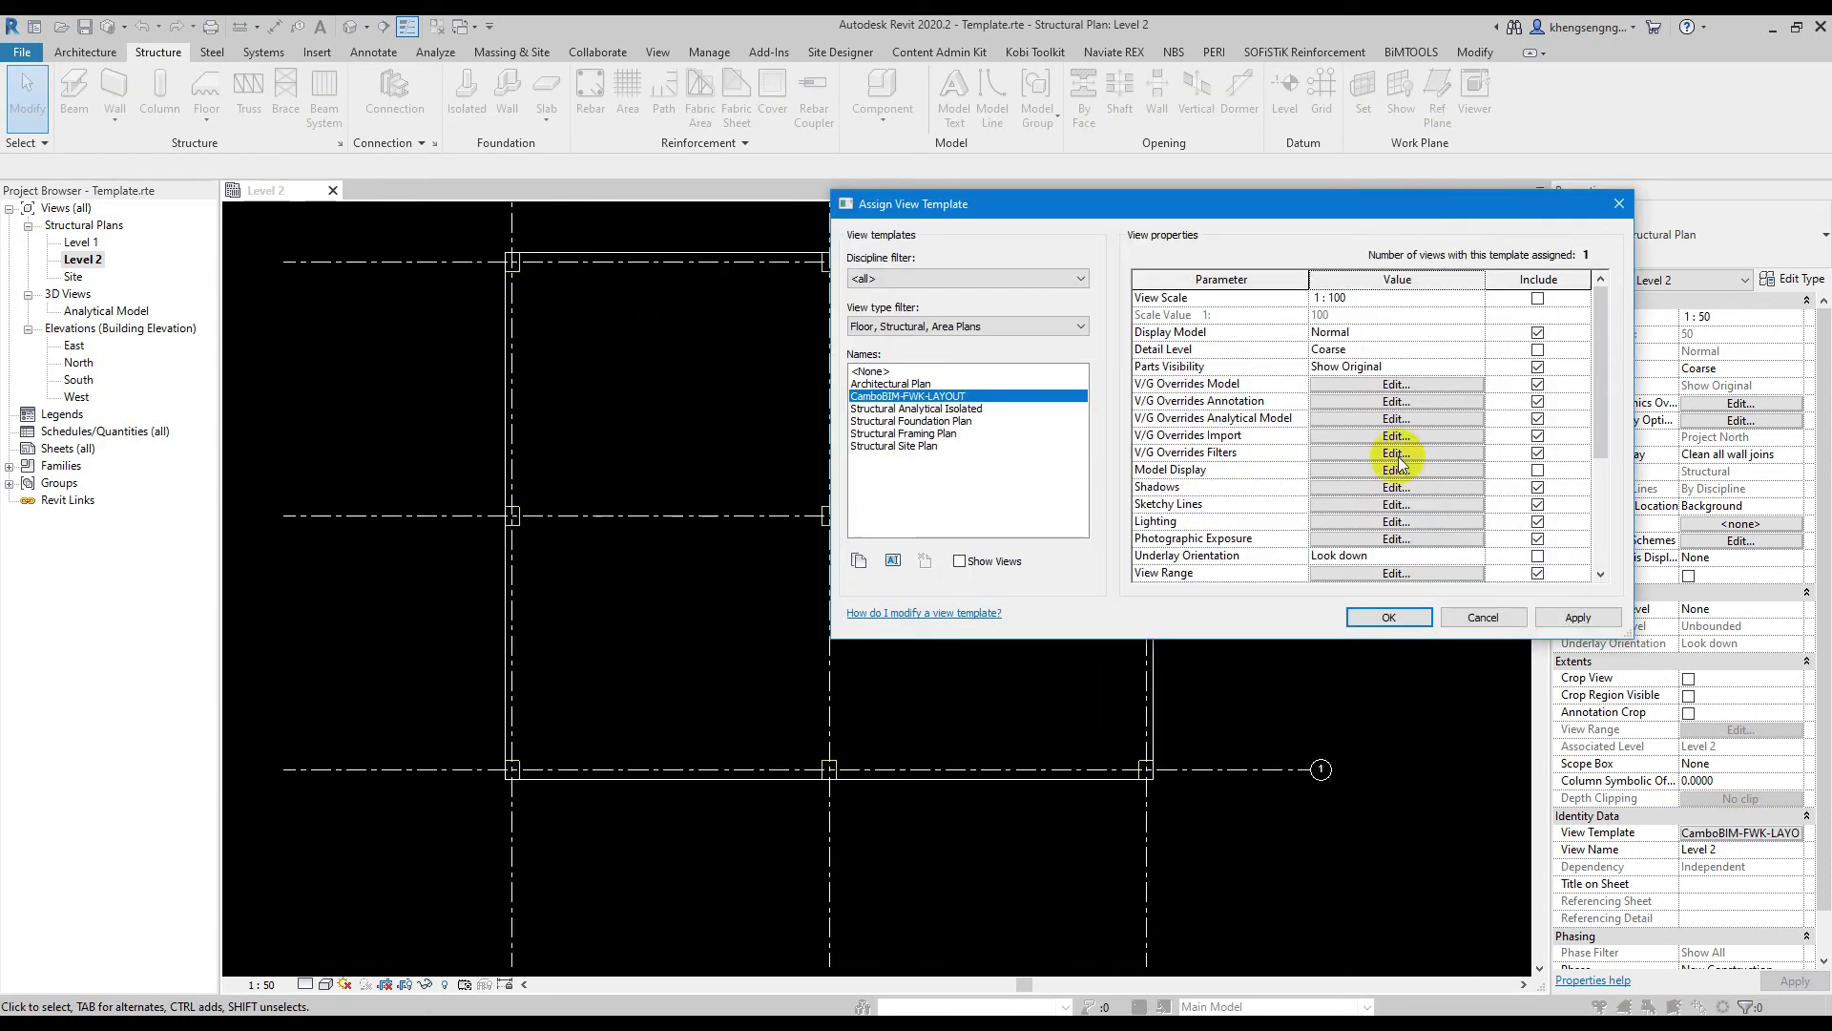
left_click(1403, 383)
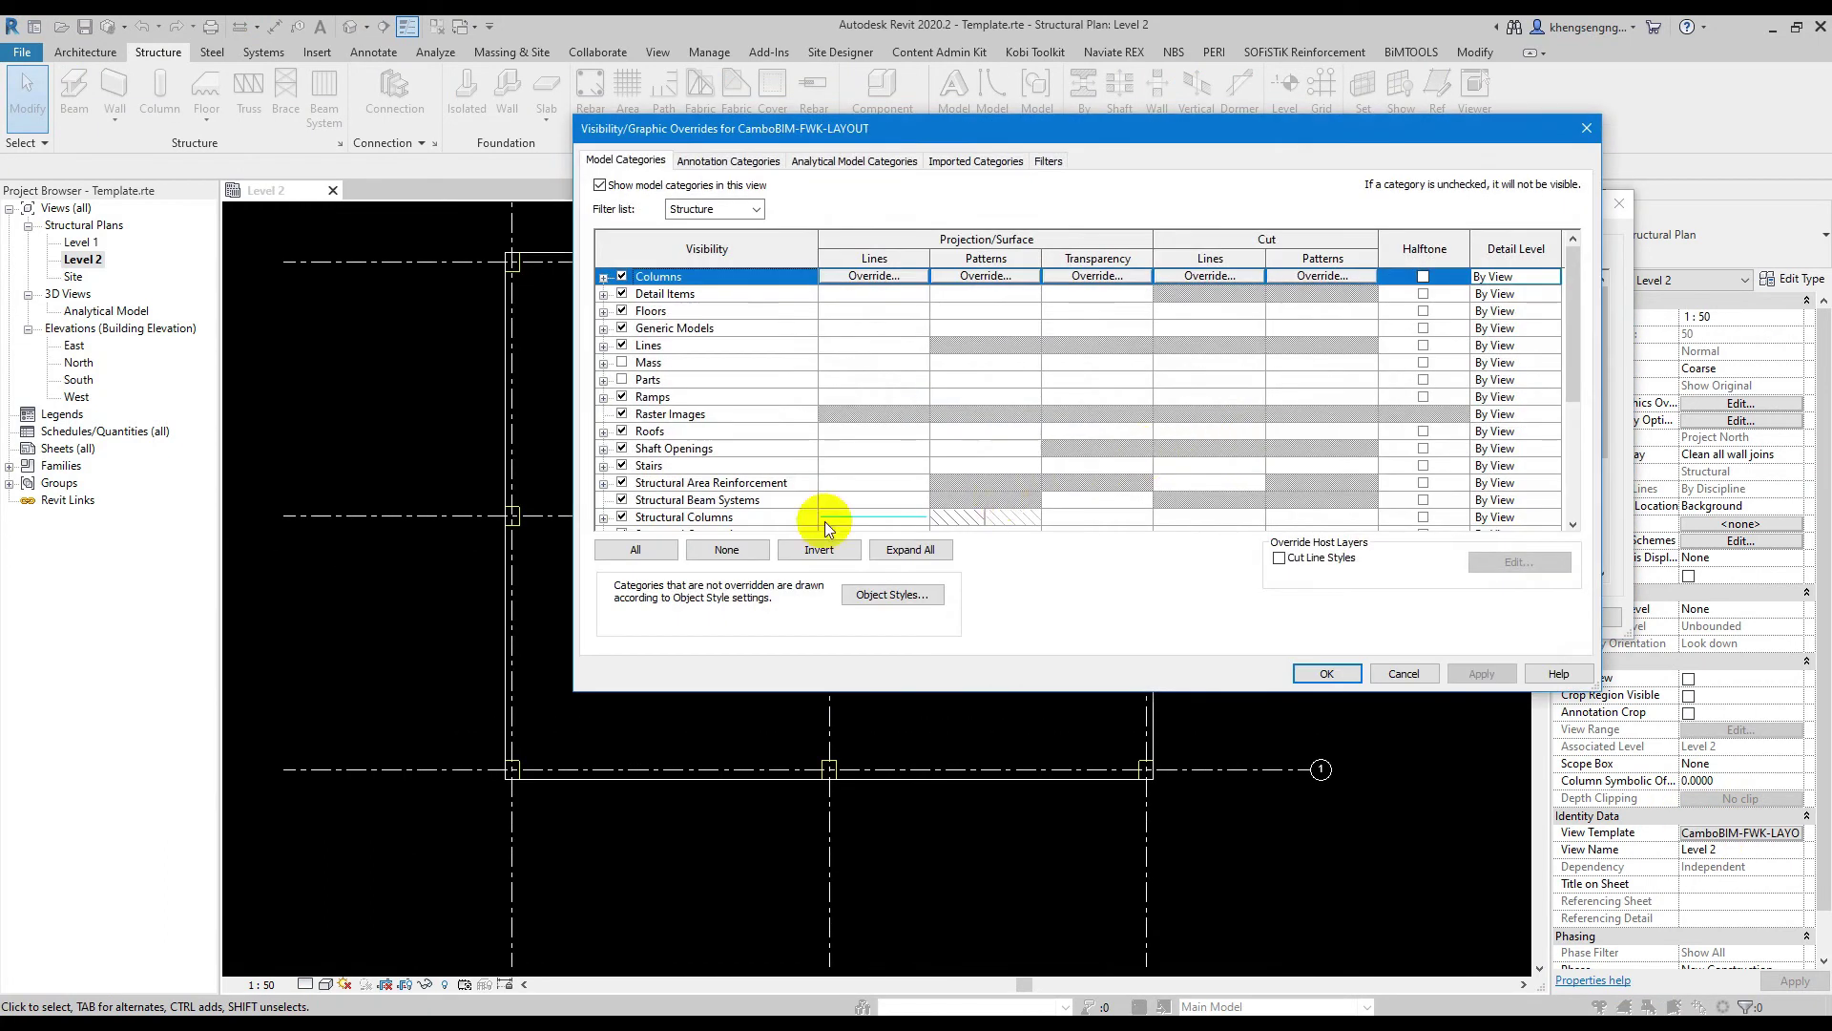
scroll(817, 523, "down", 1)
left_click(604, 483)
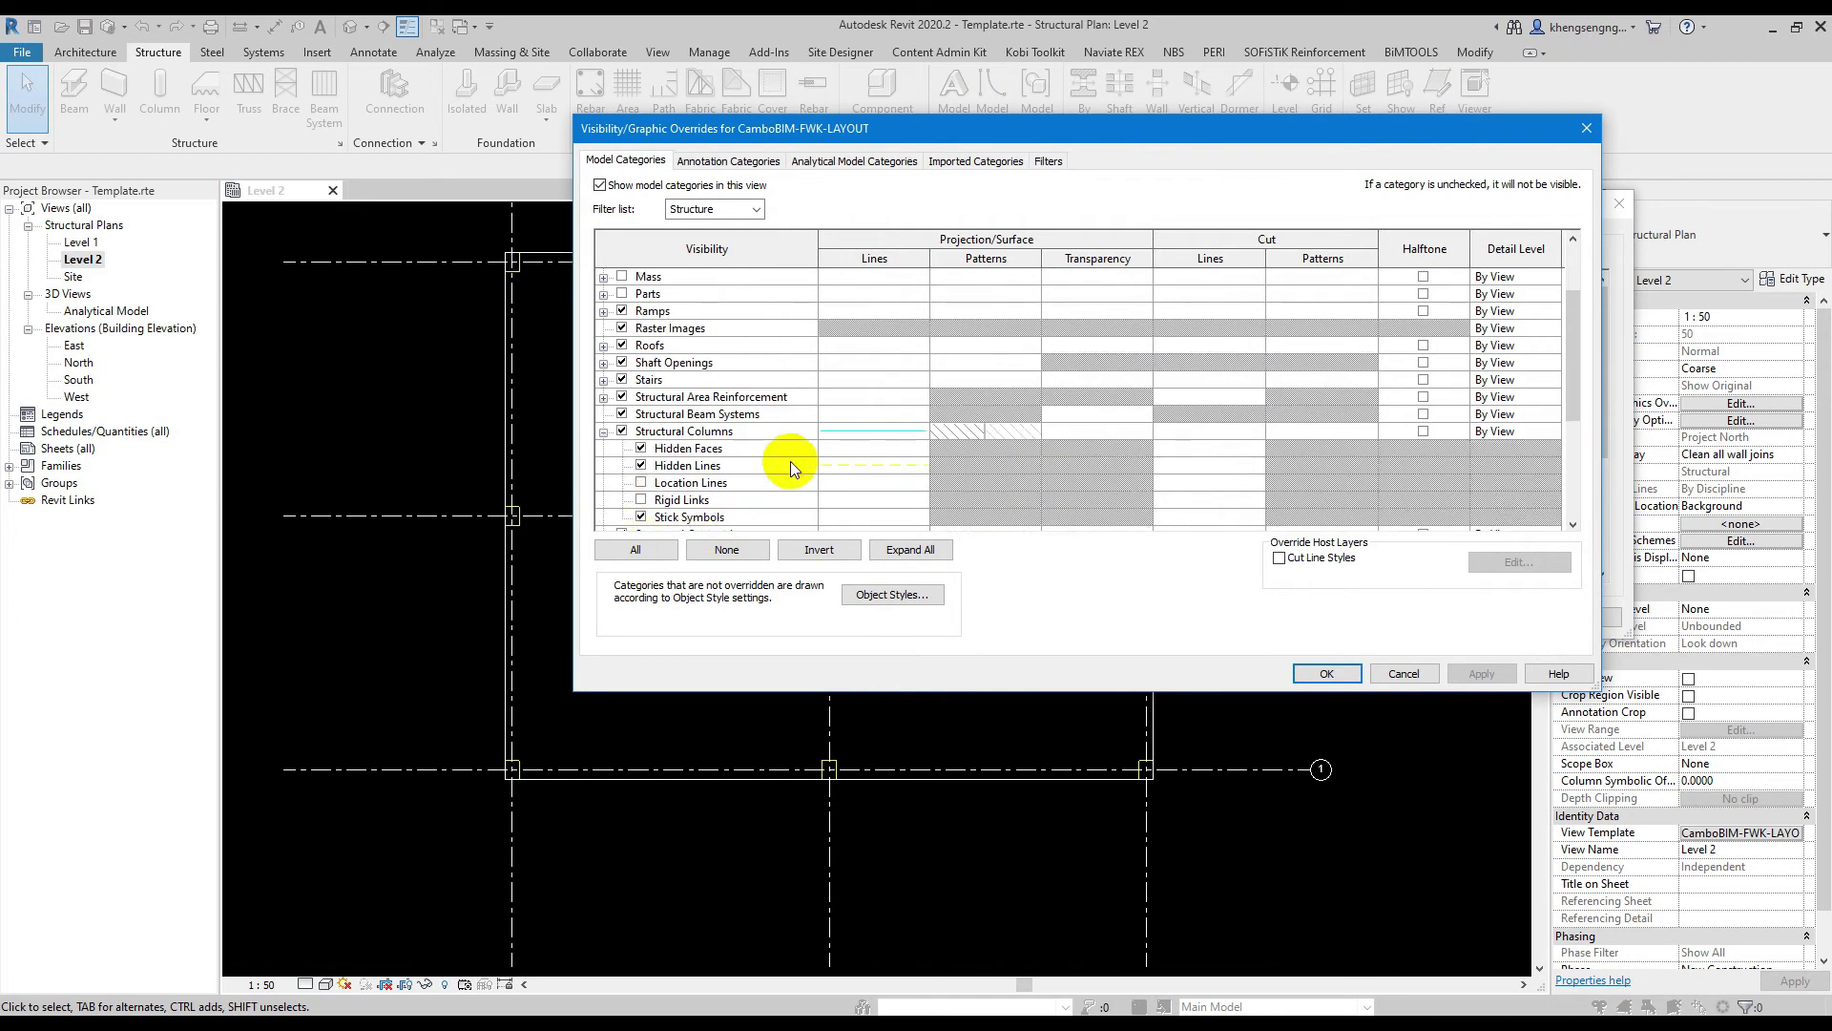
left_click(868, 465)
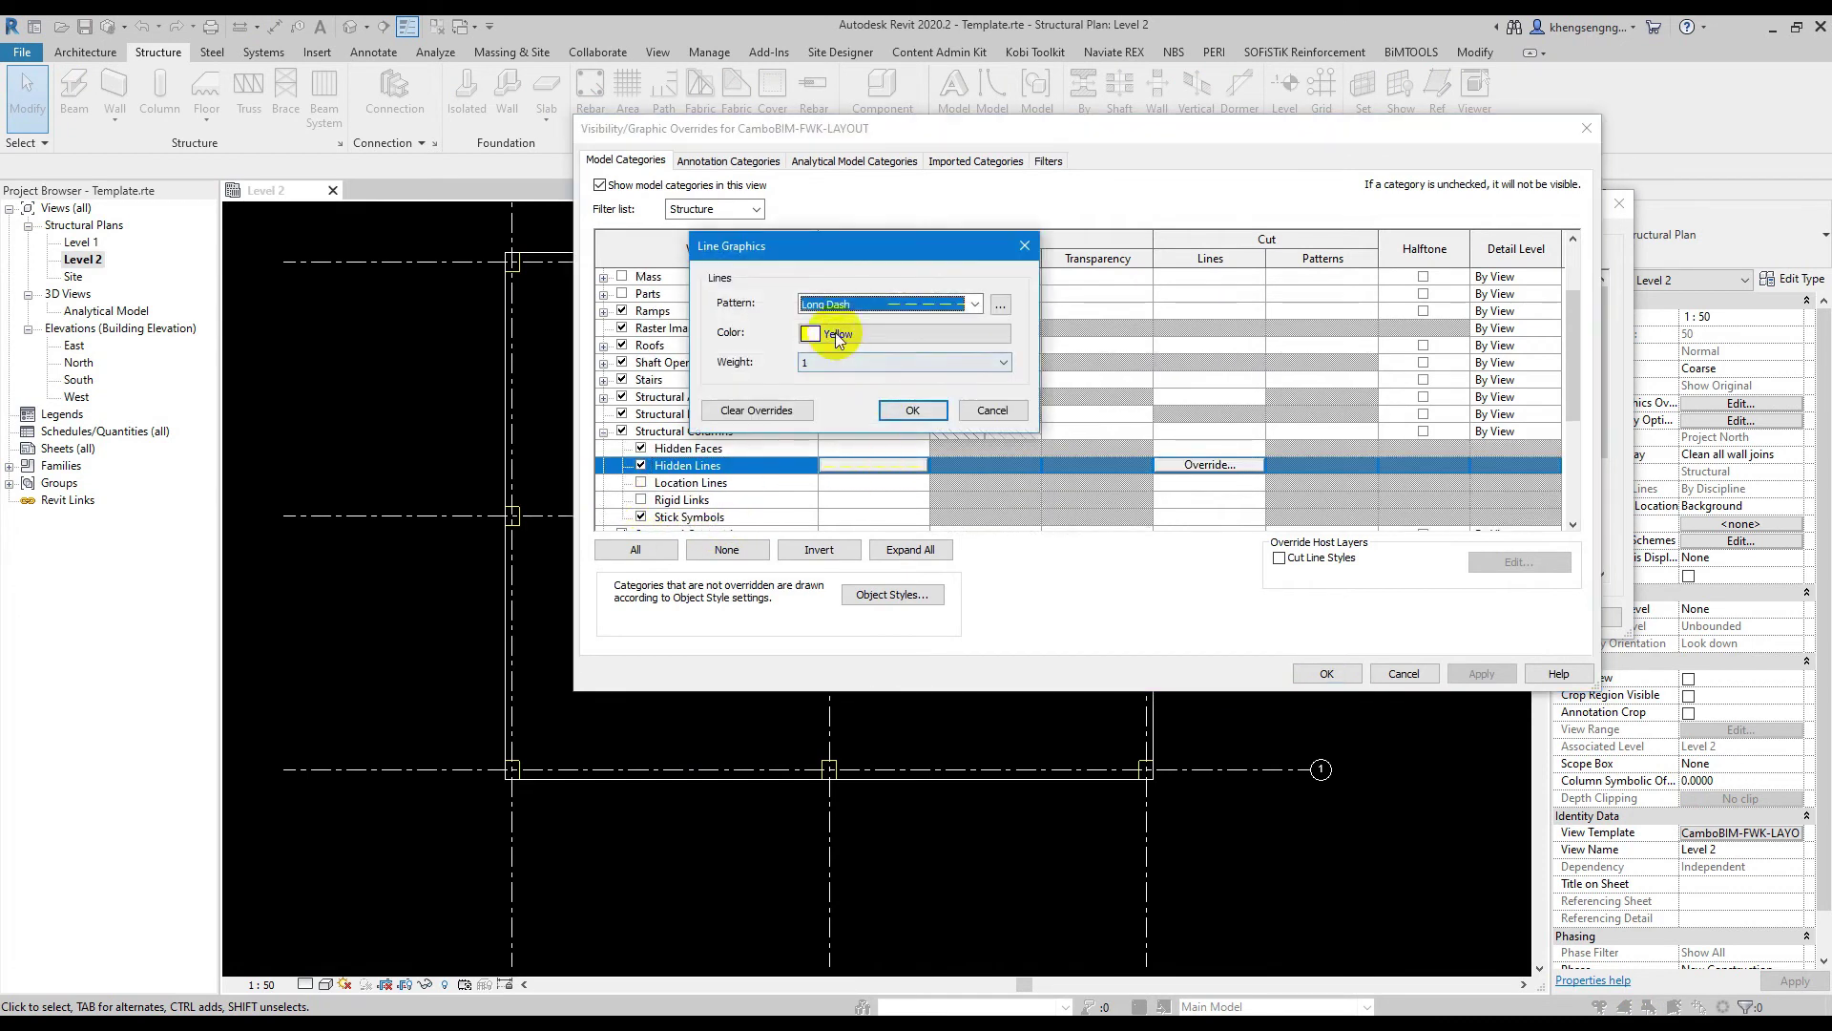
left_click(974, 304)
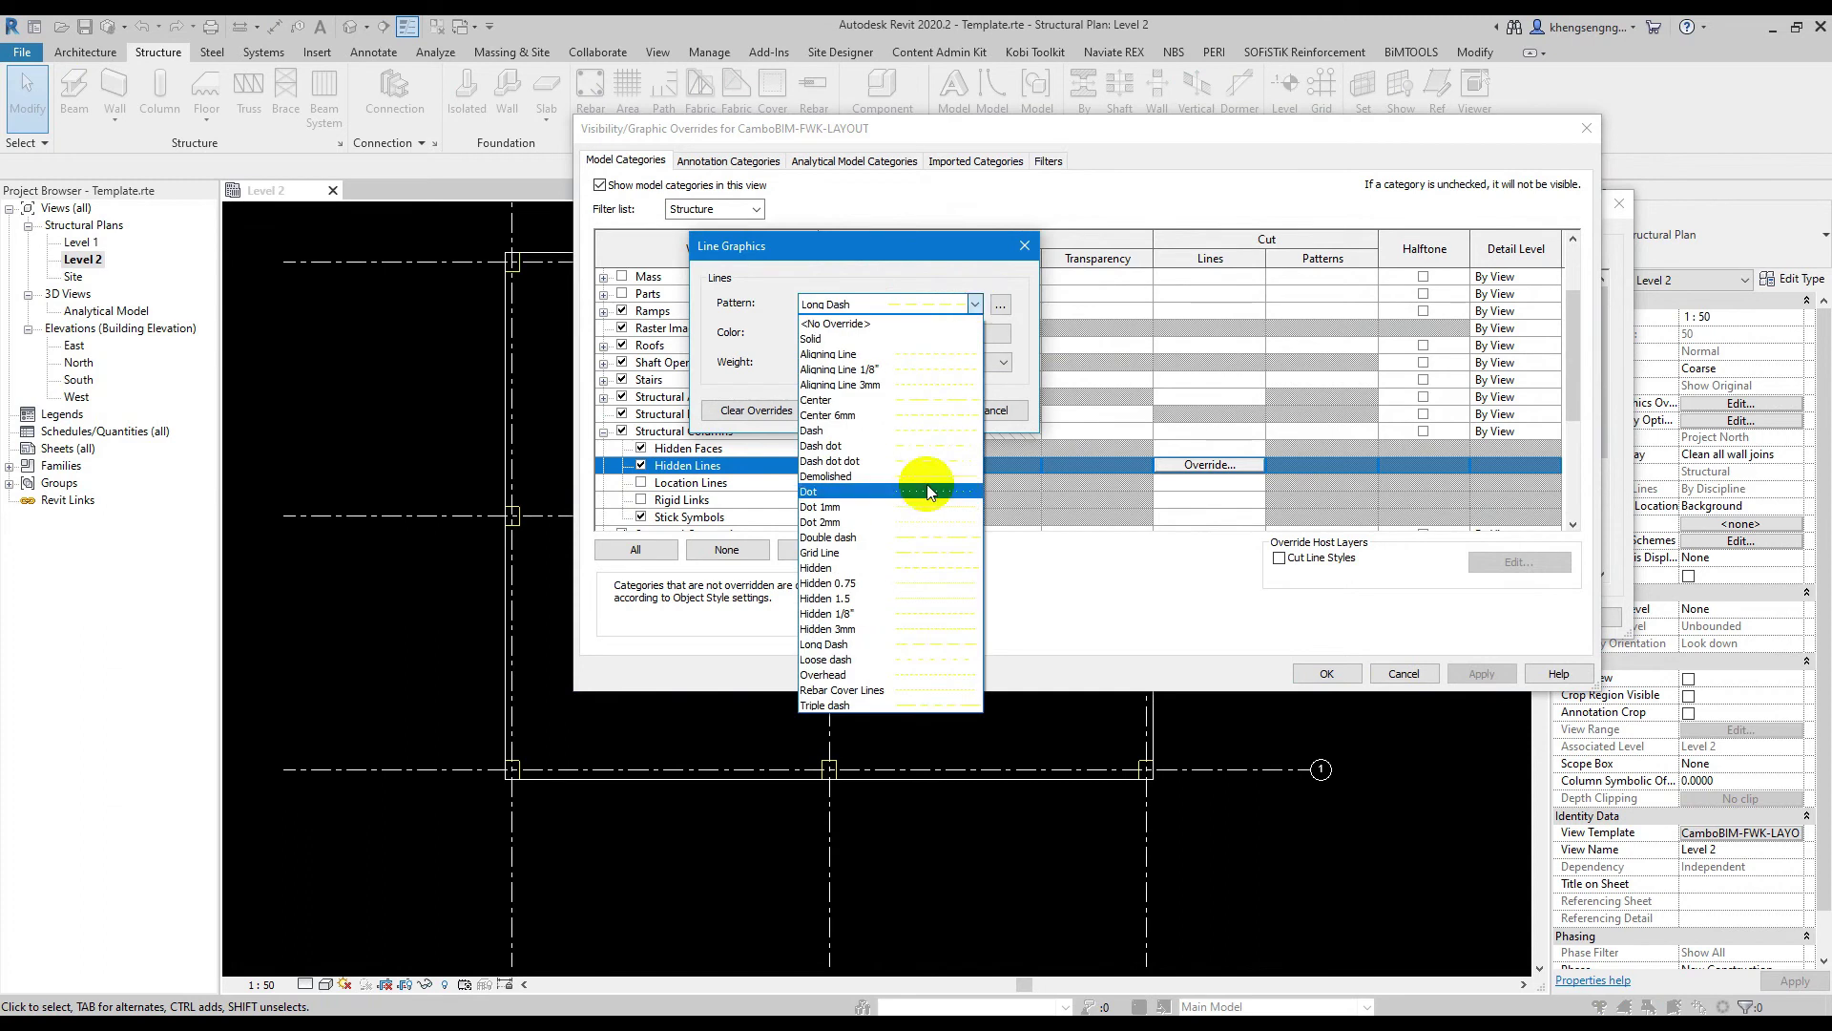
left_click(900, 568)
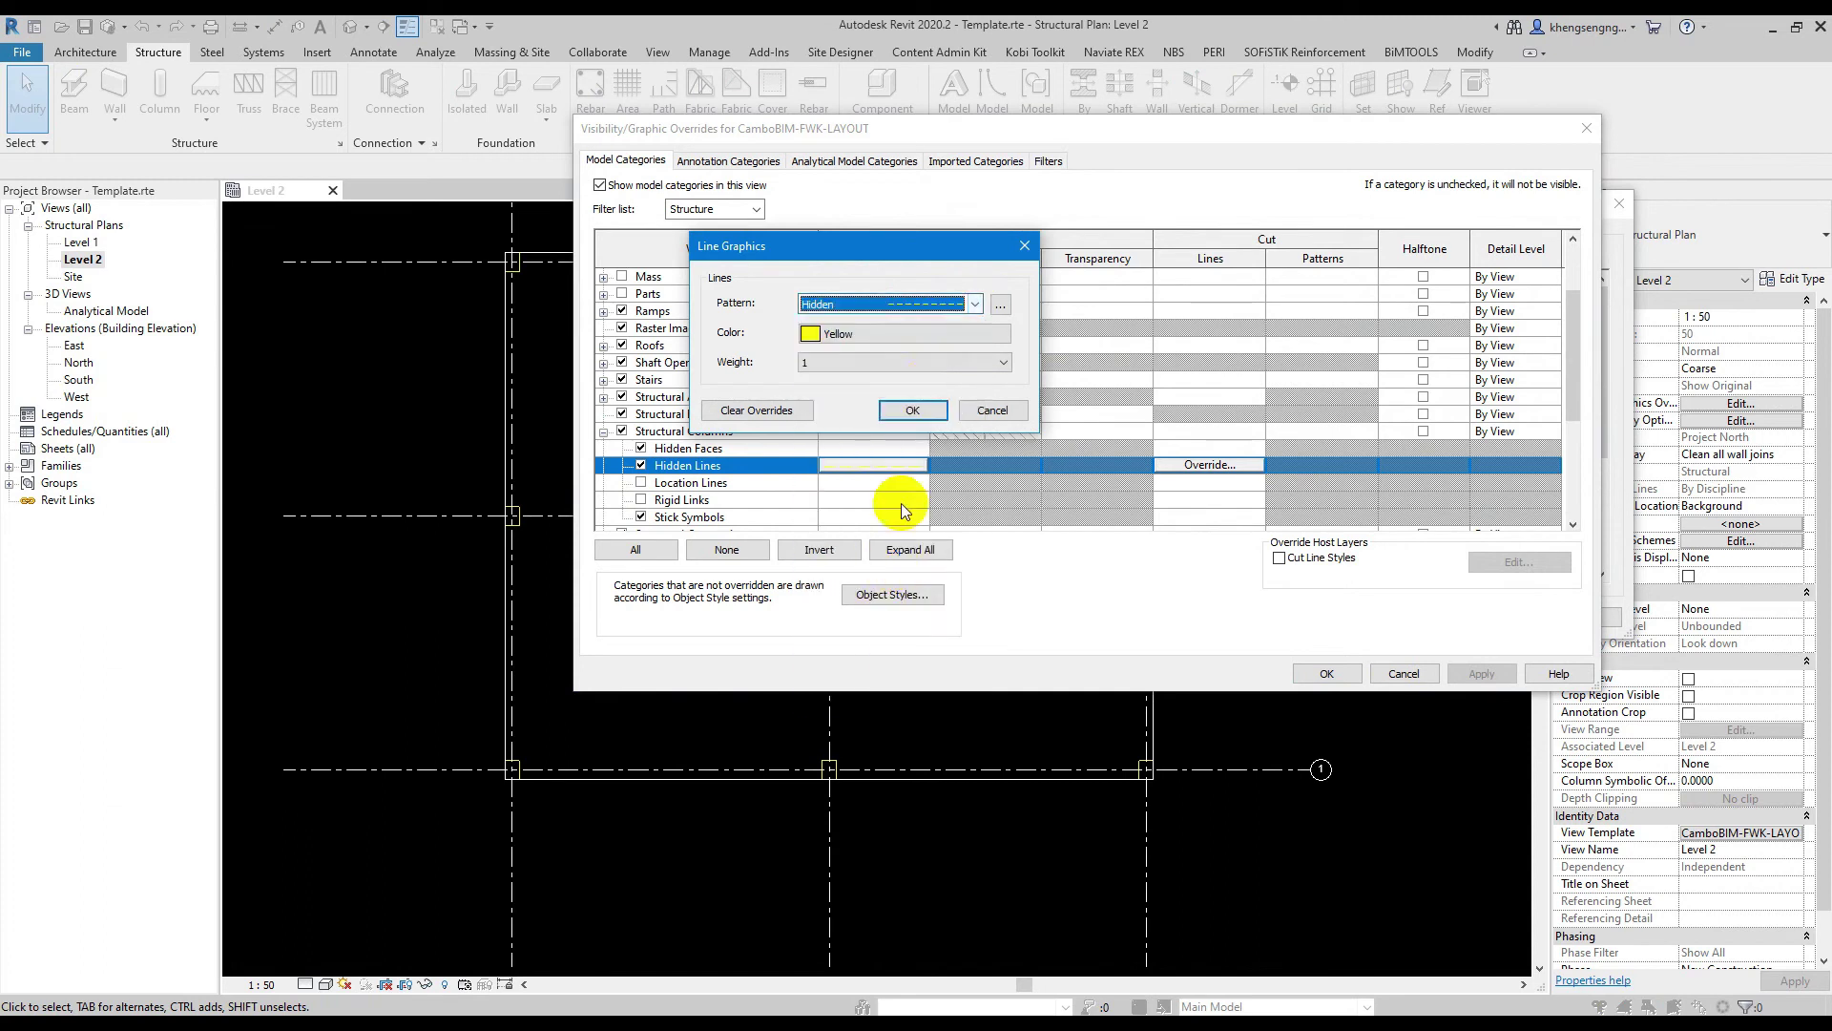
left_click(914, 411)
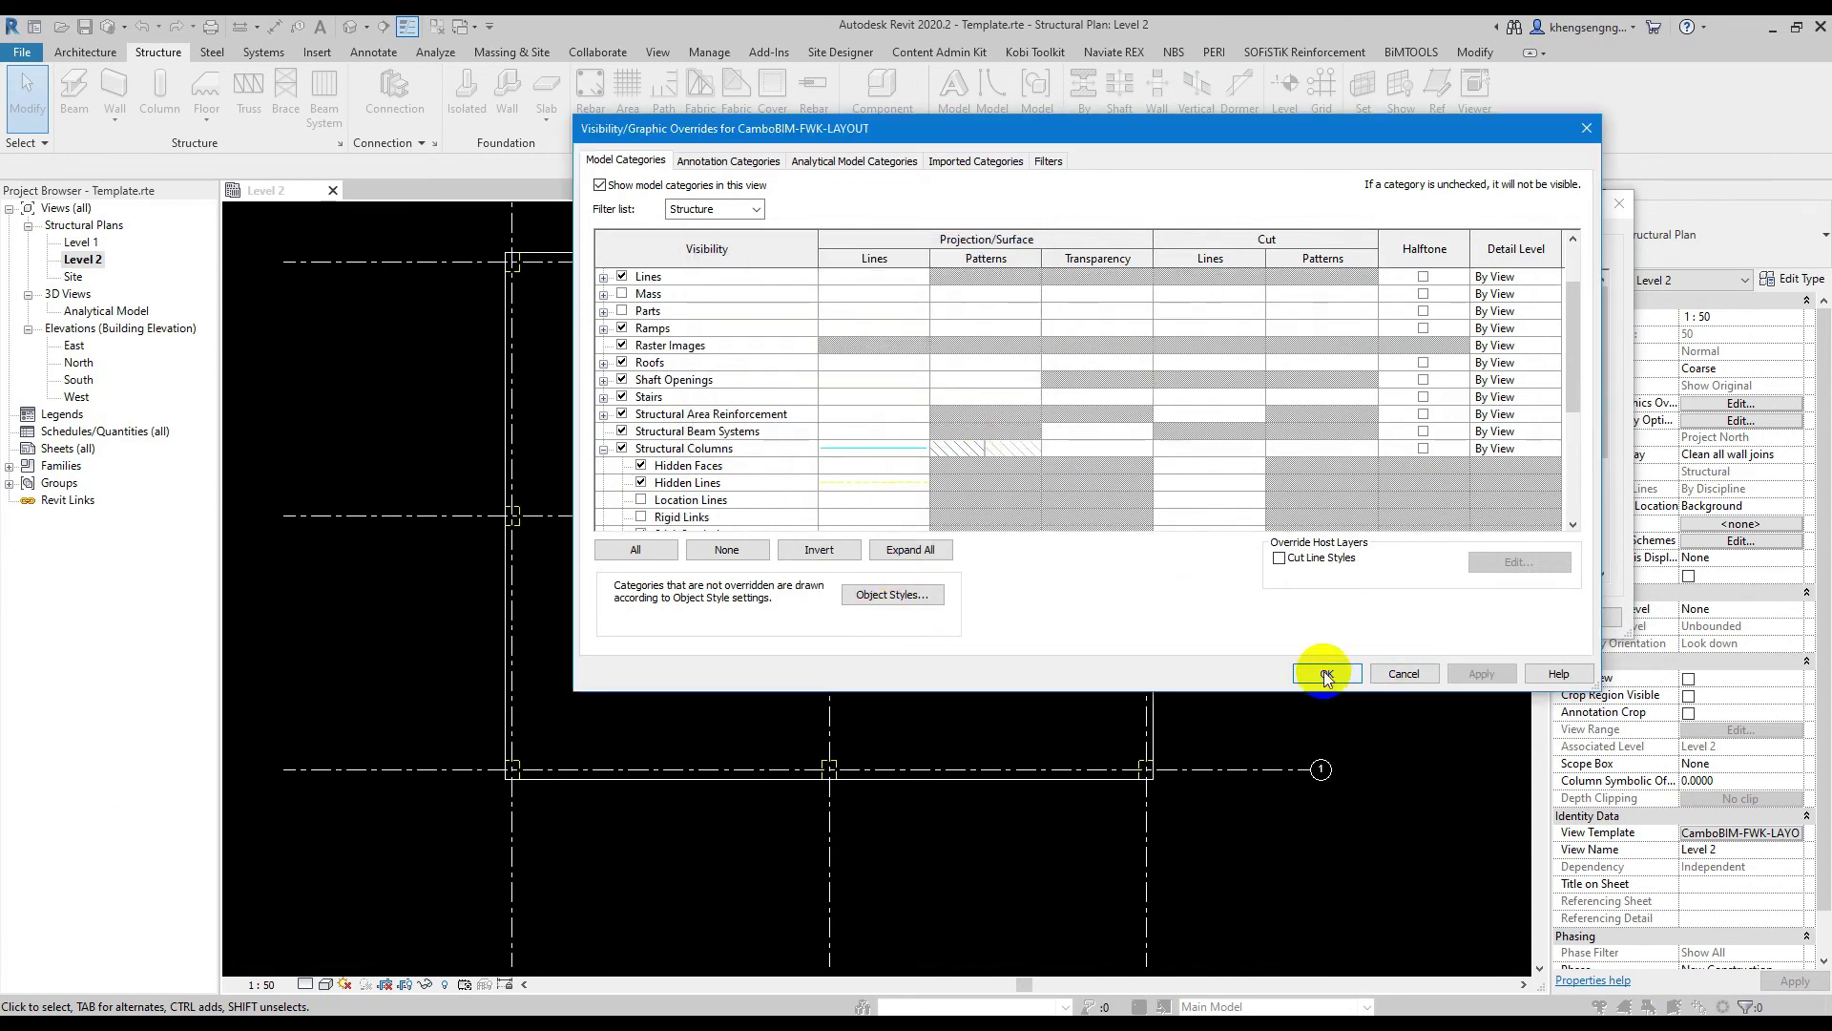
left_click(1326, 673)
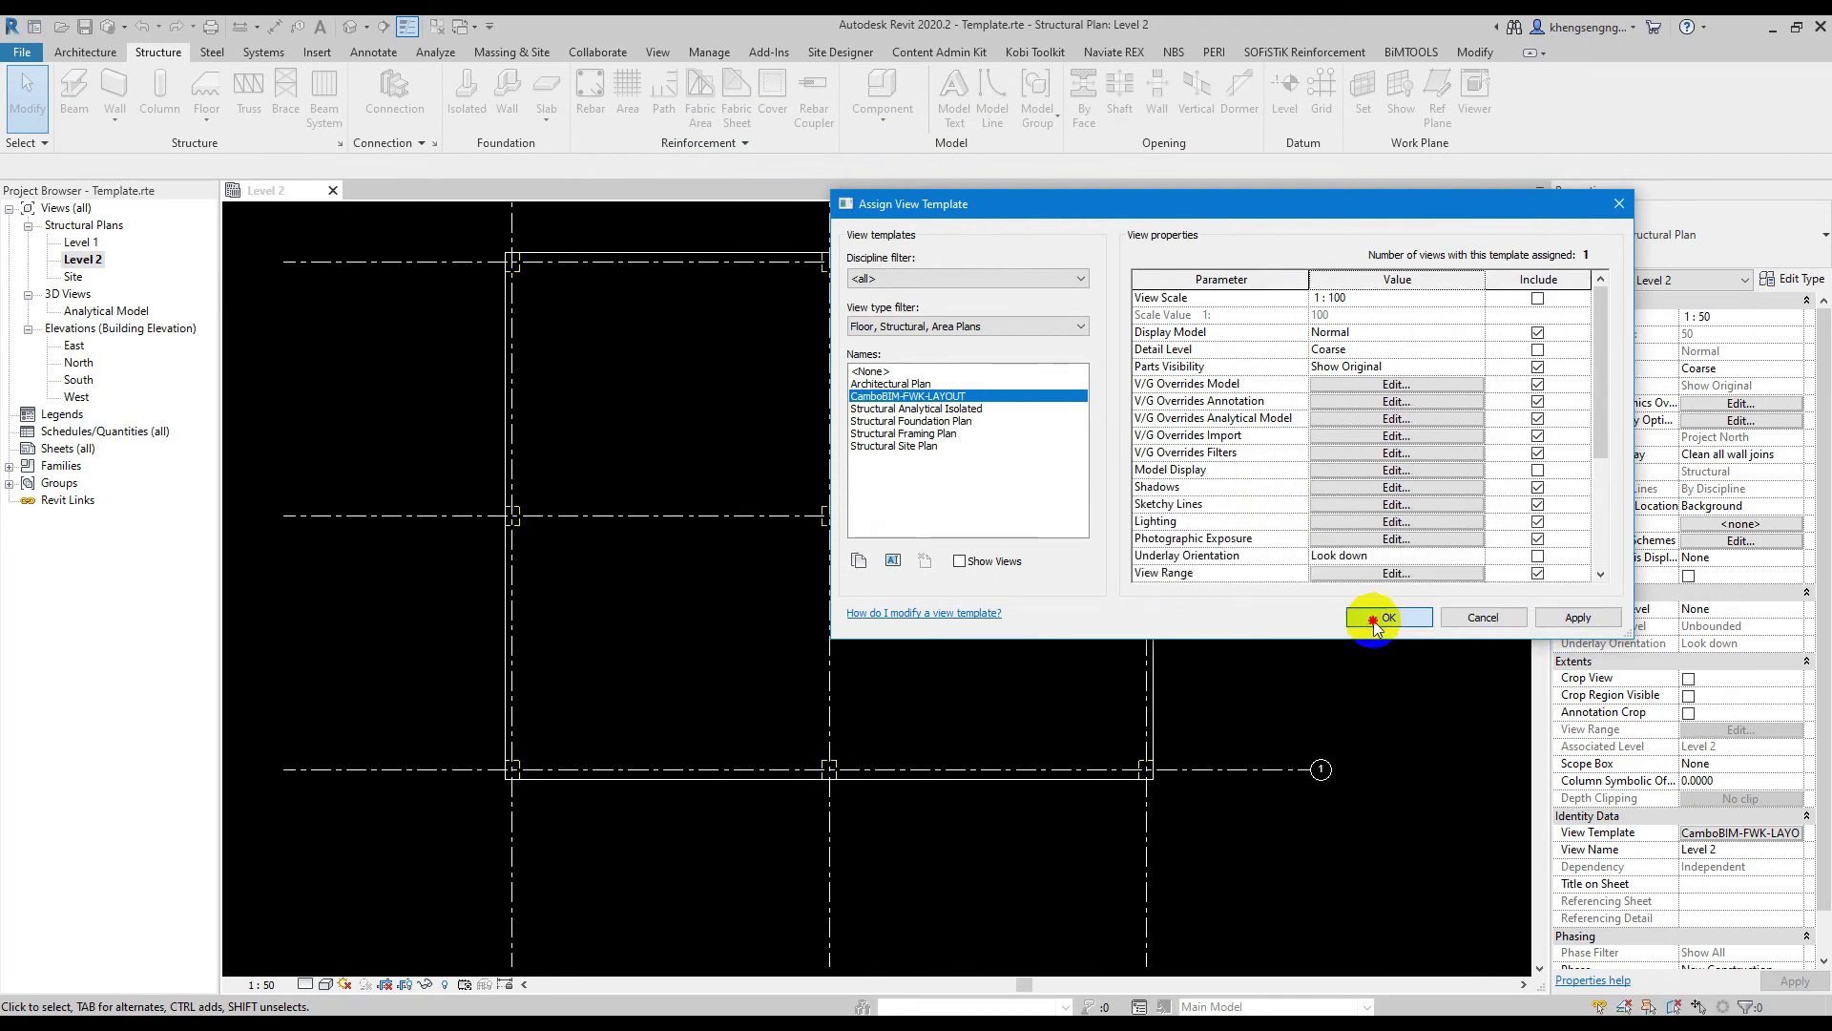
left_click(1388, 617)
scroll(814, 806, "up", 3)
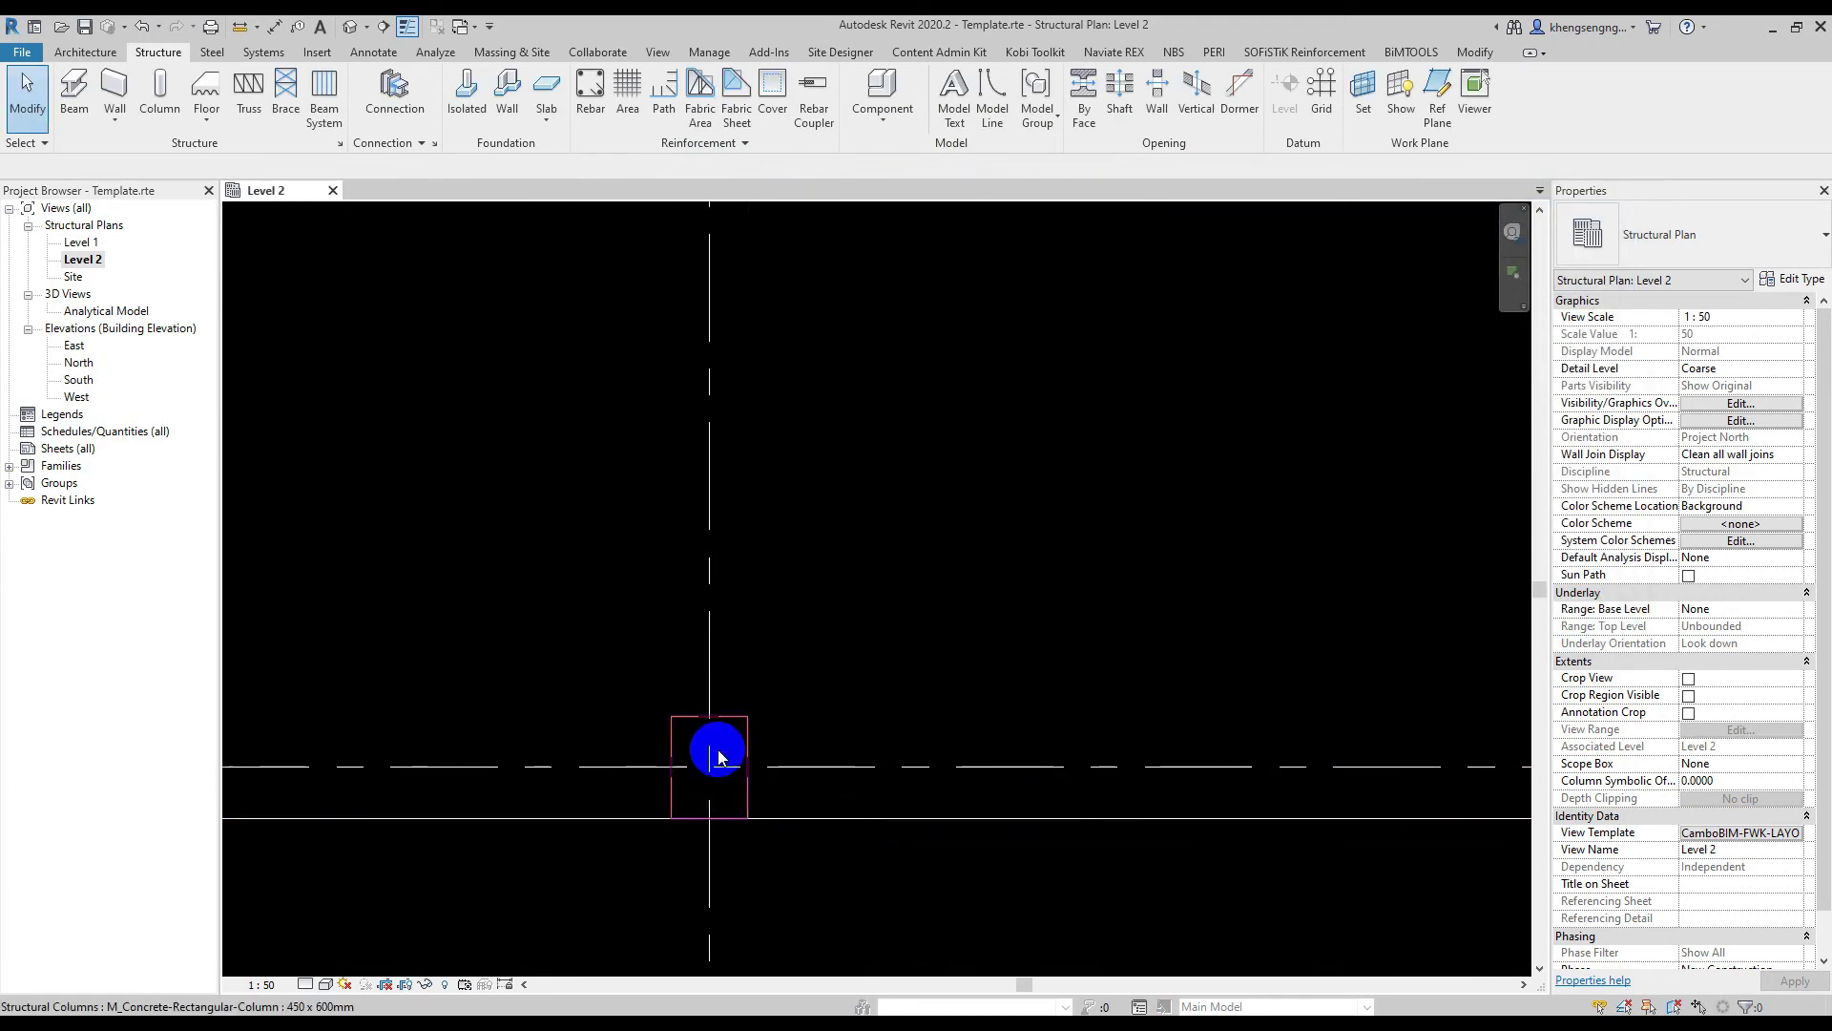
Zoom to a grid intersection and inspect the 450 x 600mm column, then deselect it
scroll(905, 713, "down", 2)
scroll(905, 713, "down", 2)
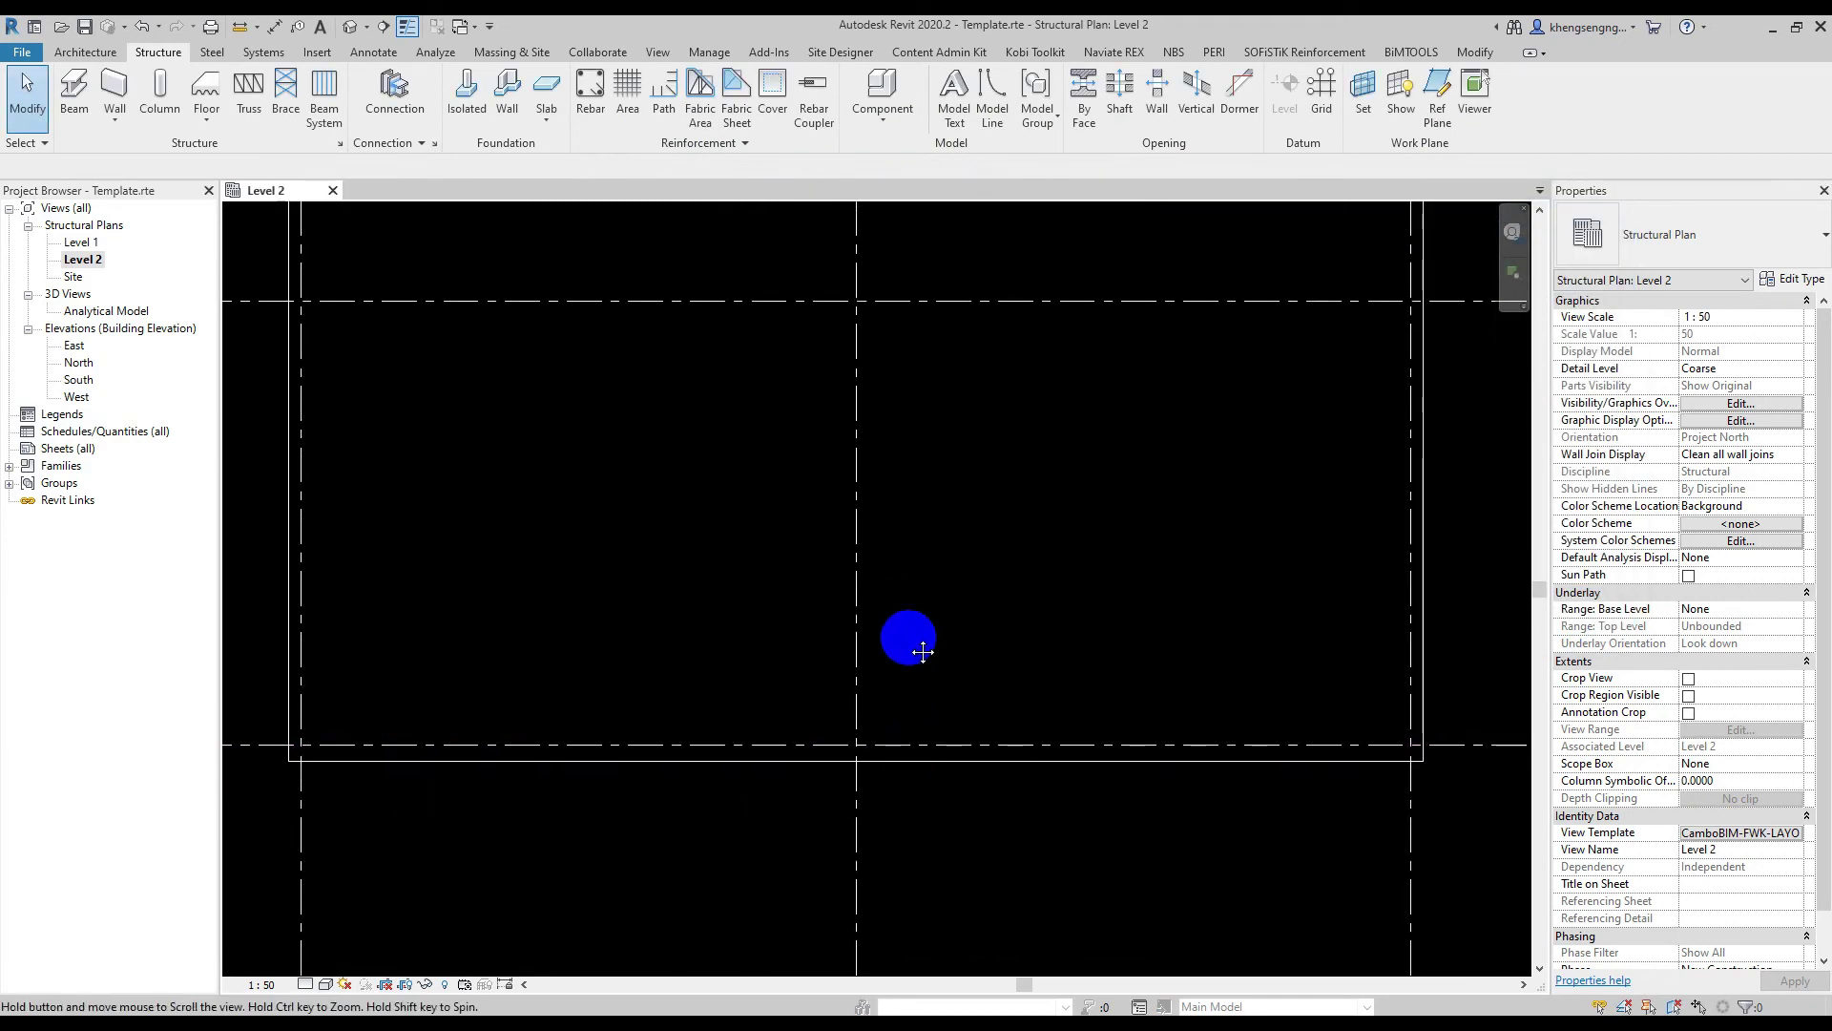
scroll(907, 642, "down", 1)
scroll(848, 839, "up", 1)
scroll(849, 773, "up", 1)
scroll(808, 780, "up", 1)
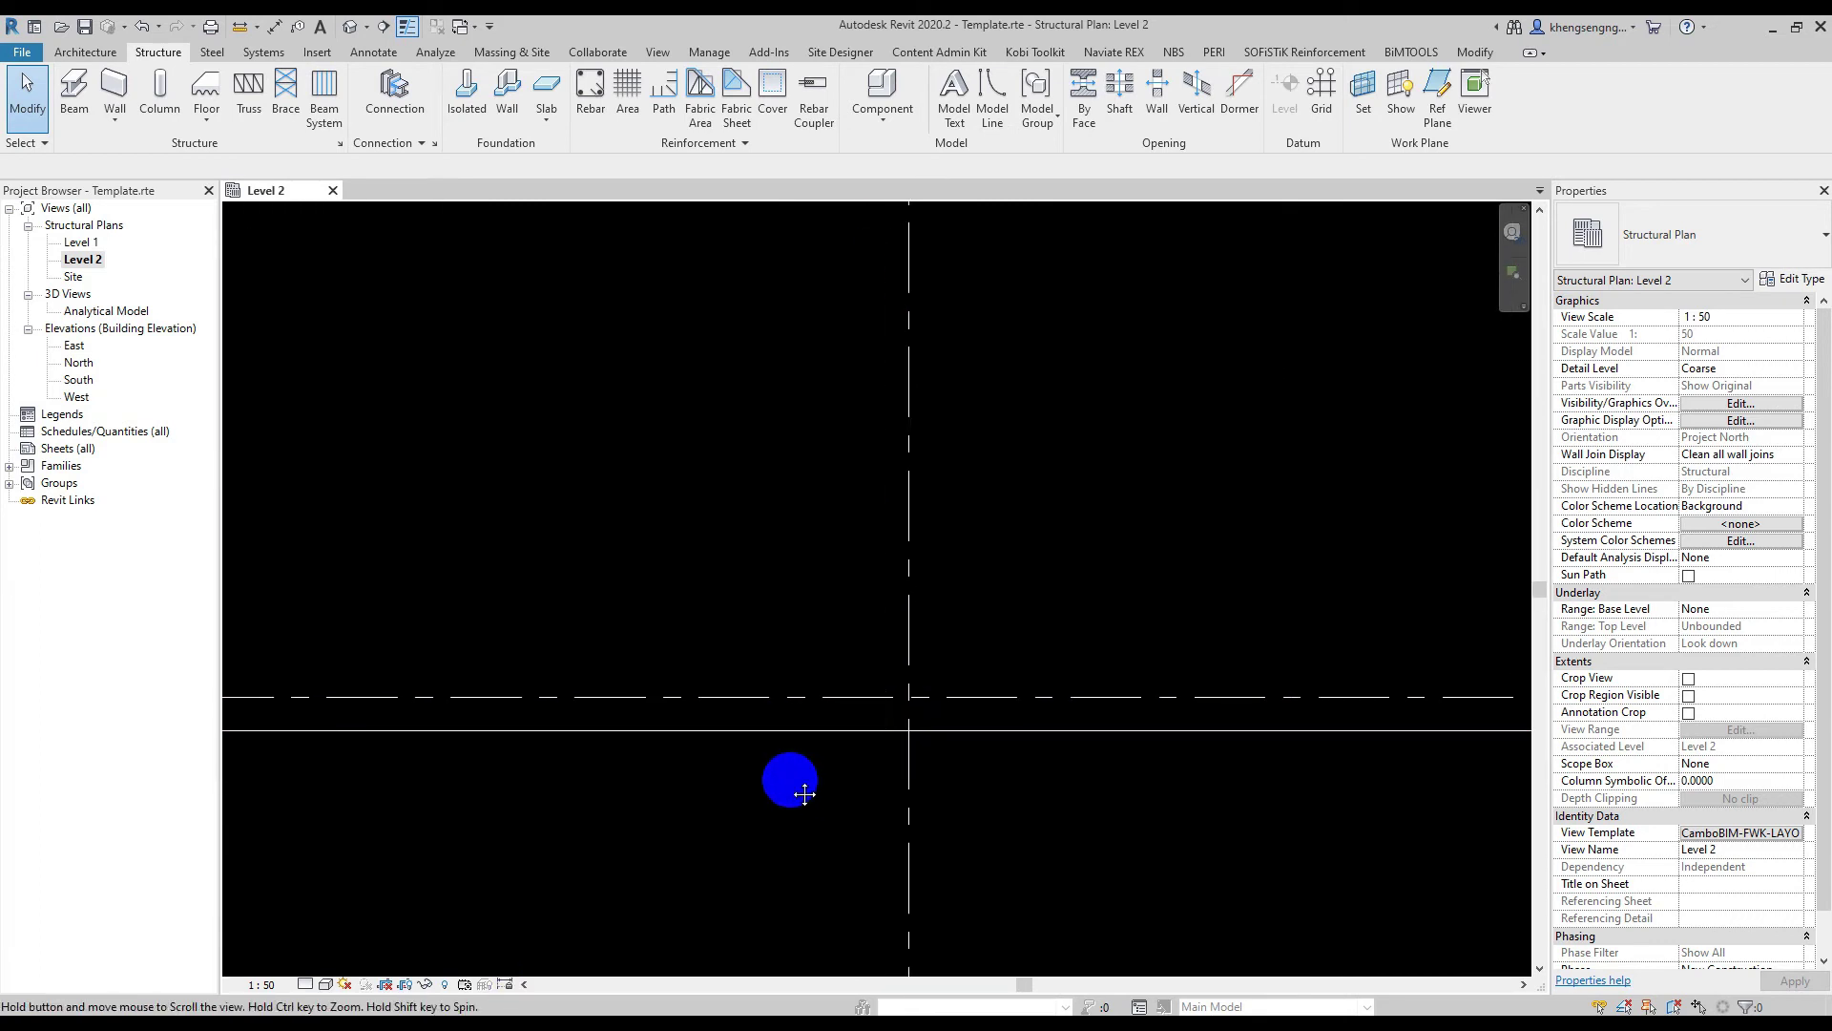
middle_click_drag(983, 849, 996, 863)
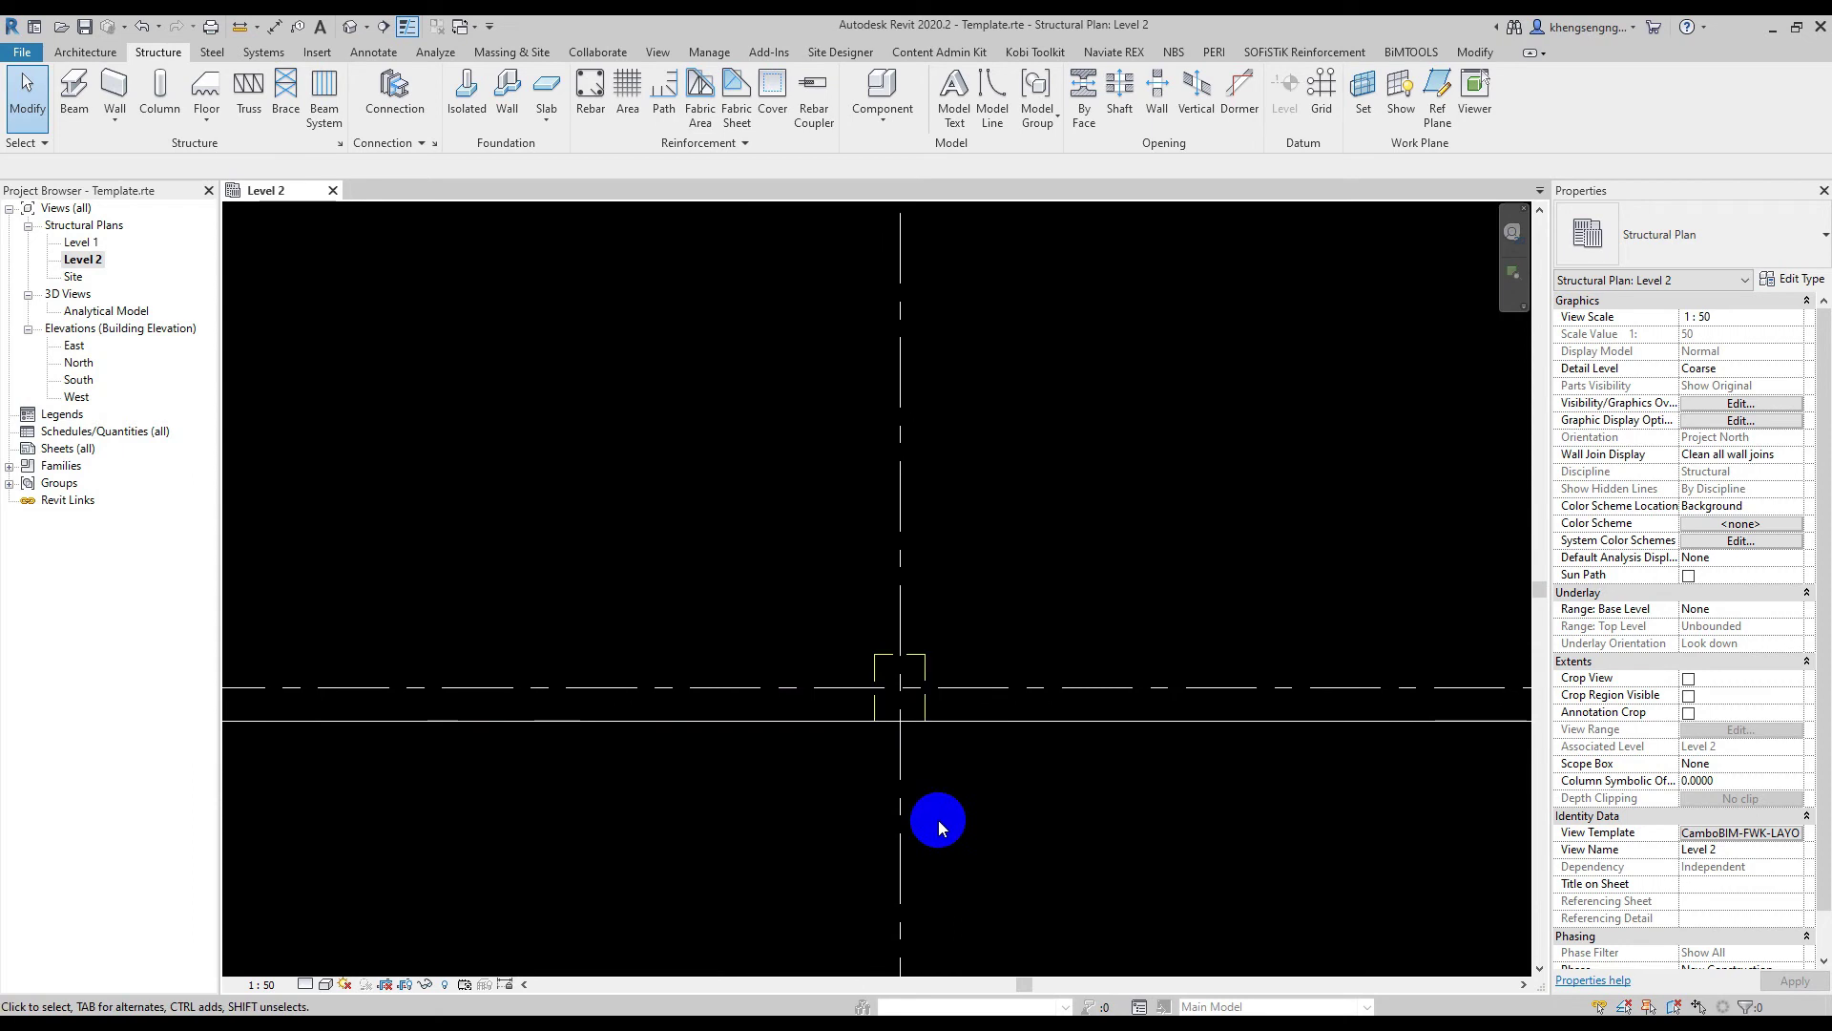
left_click(926, 673)
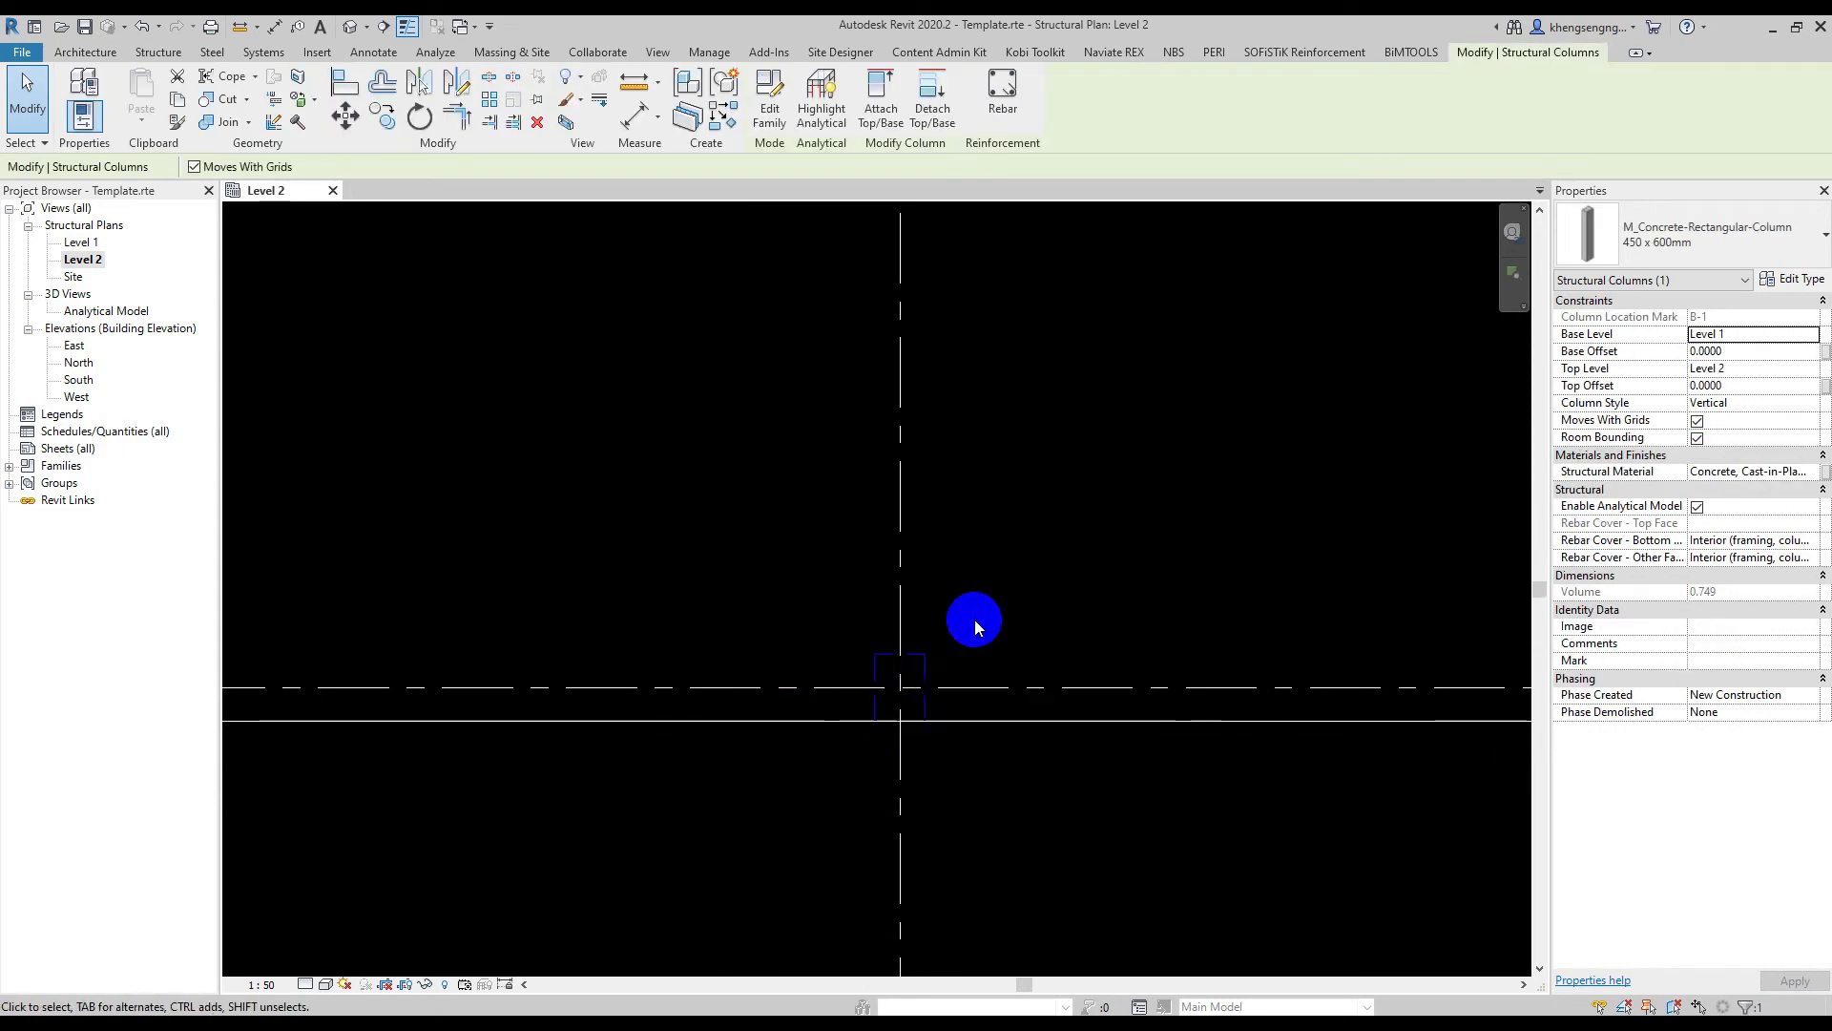
left_click(1004, 598)
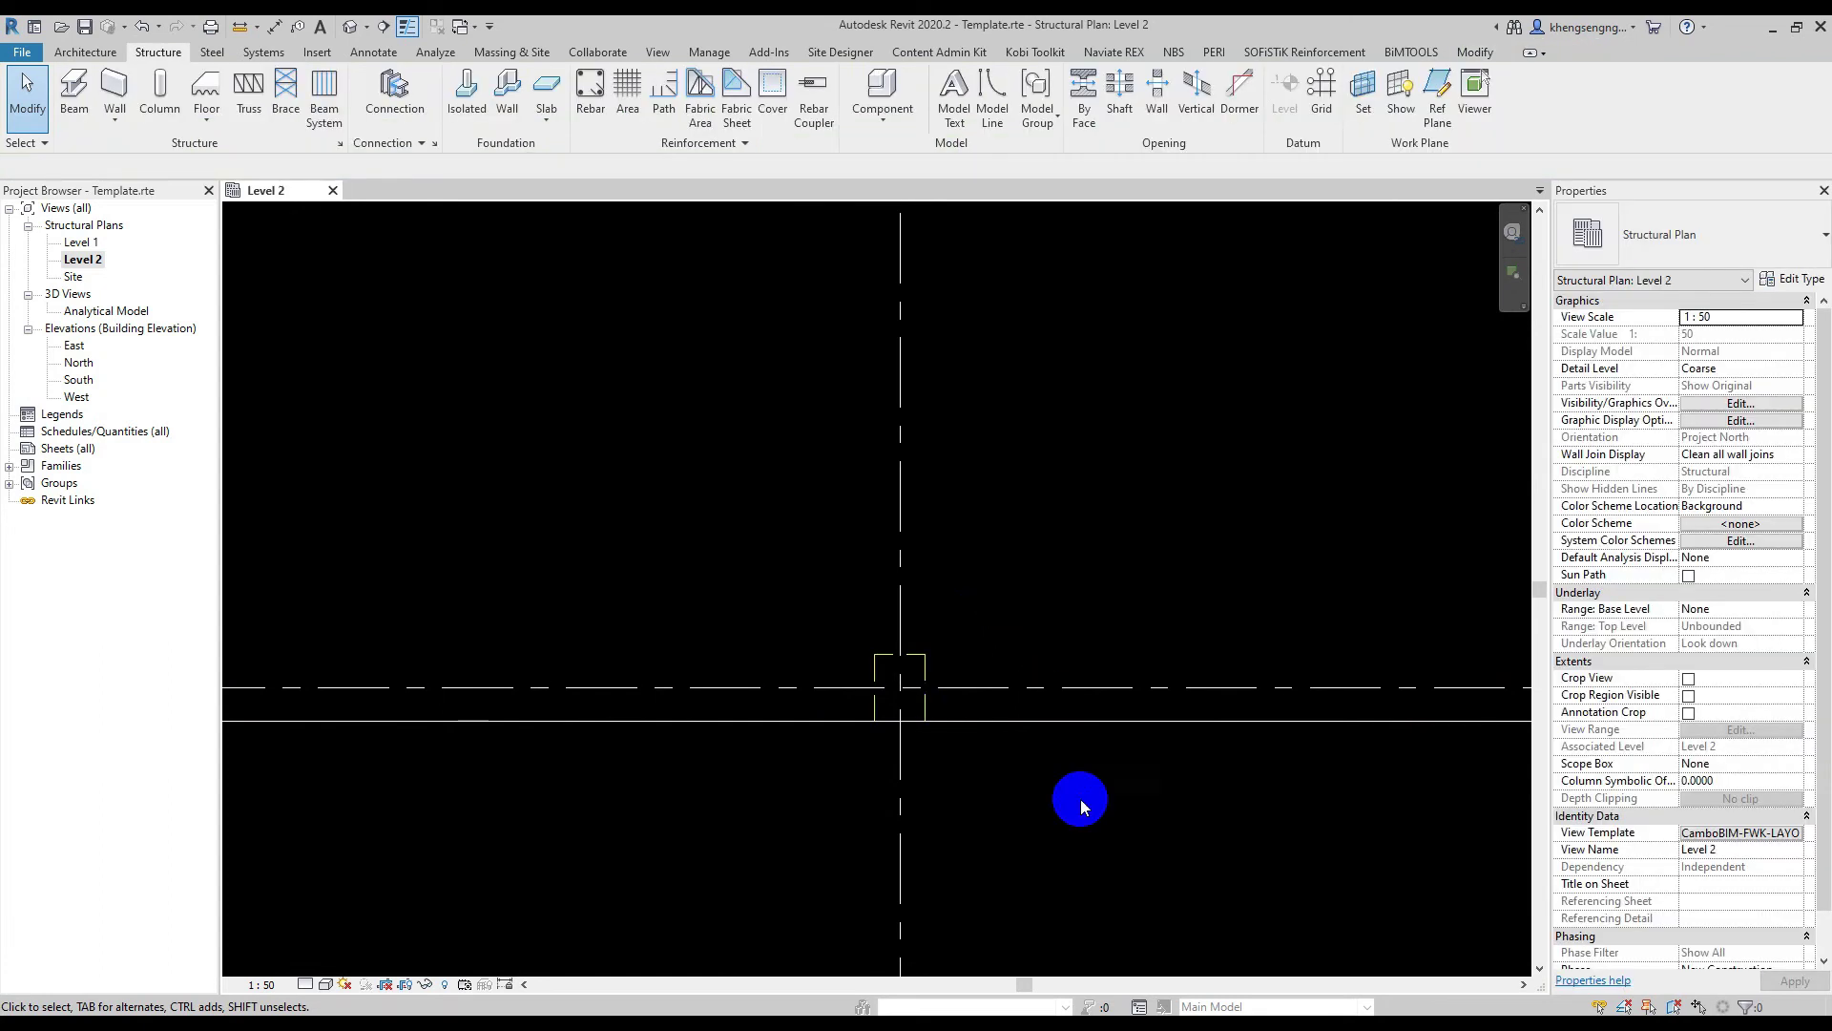
Open the template's Structural Columns Hidden Lines override and inspect the Hidden pattern definition
left_click(1733, 832)
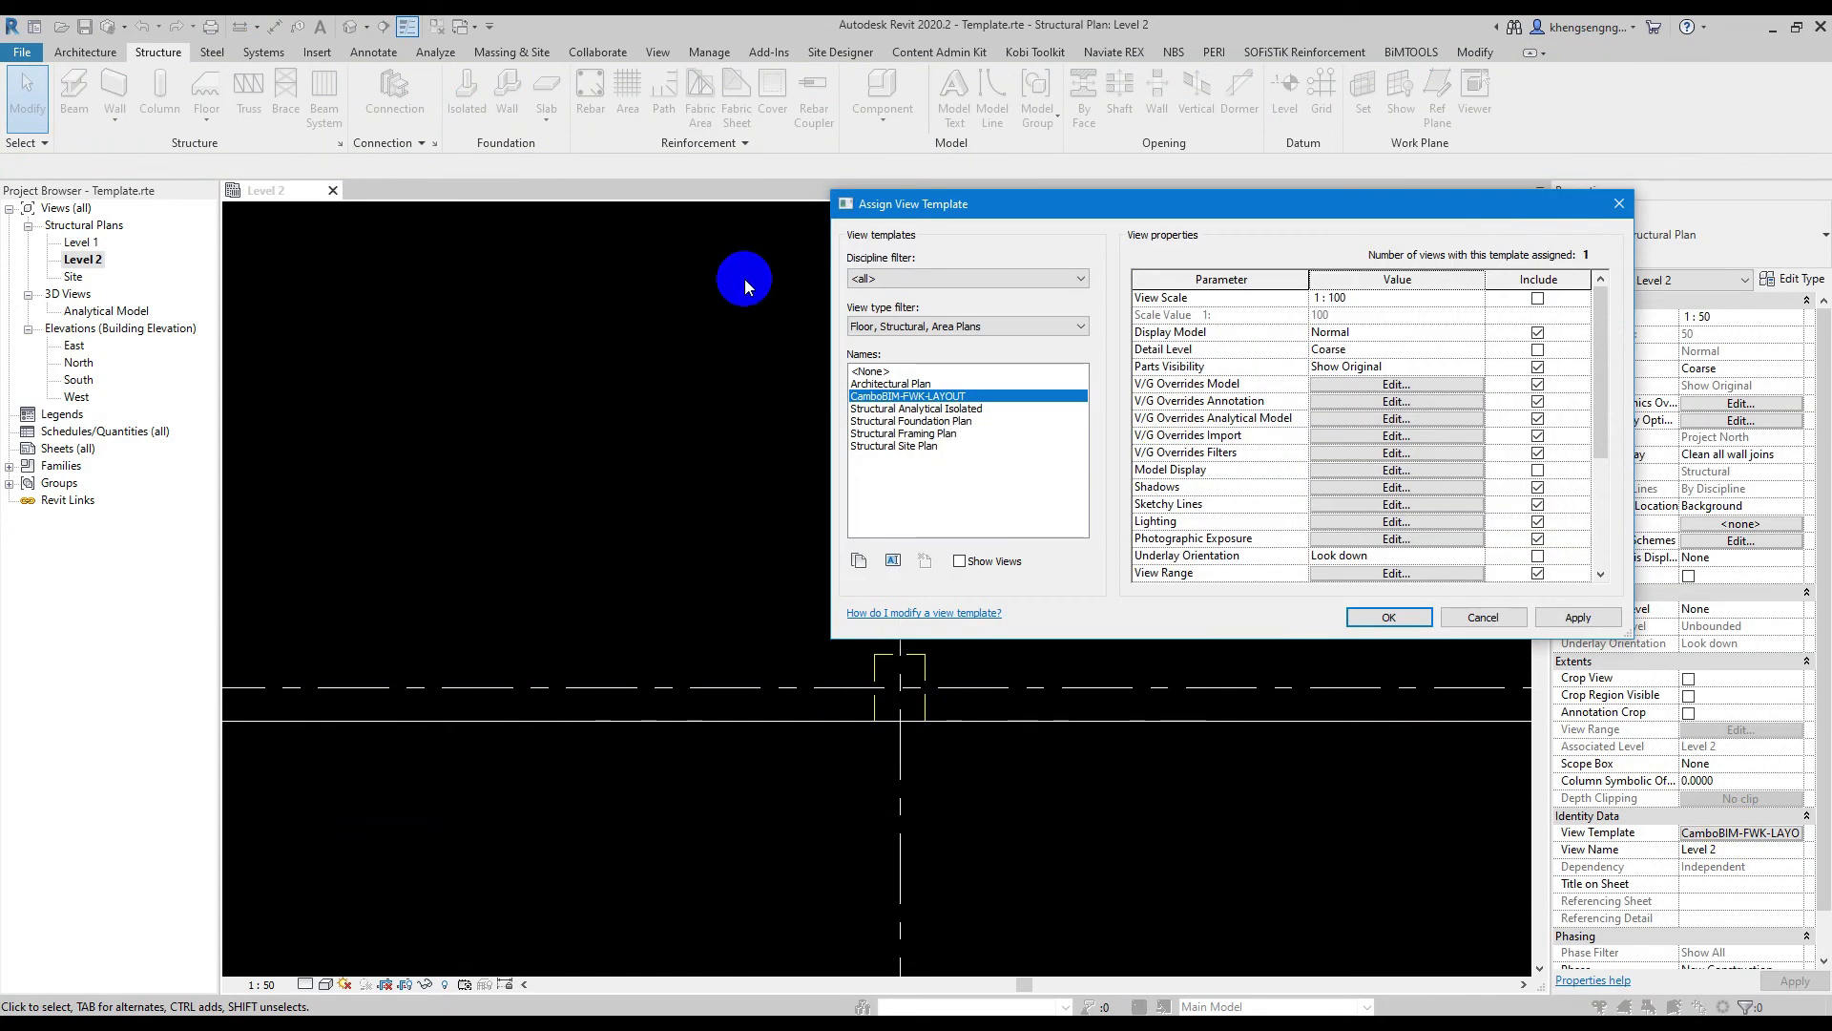
left_click(1317, 384)
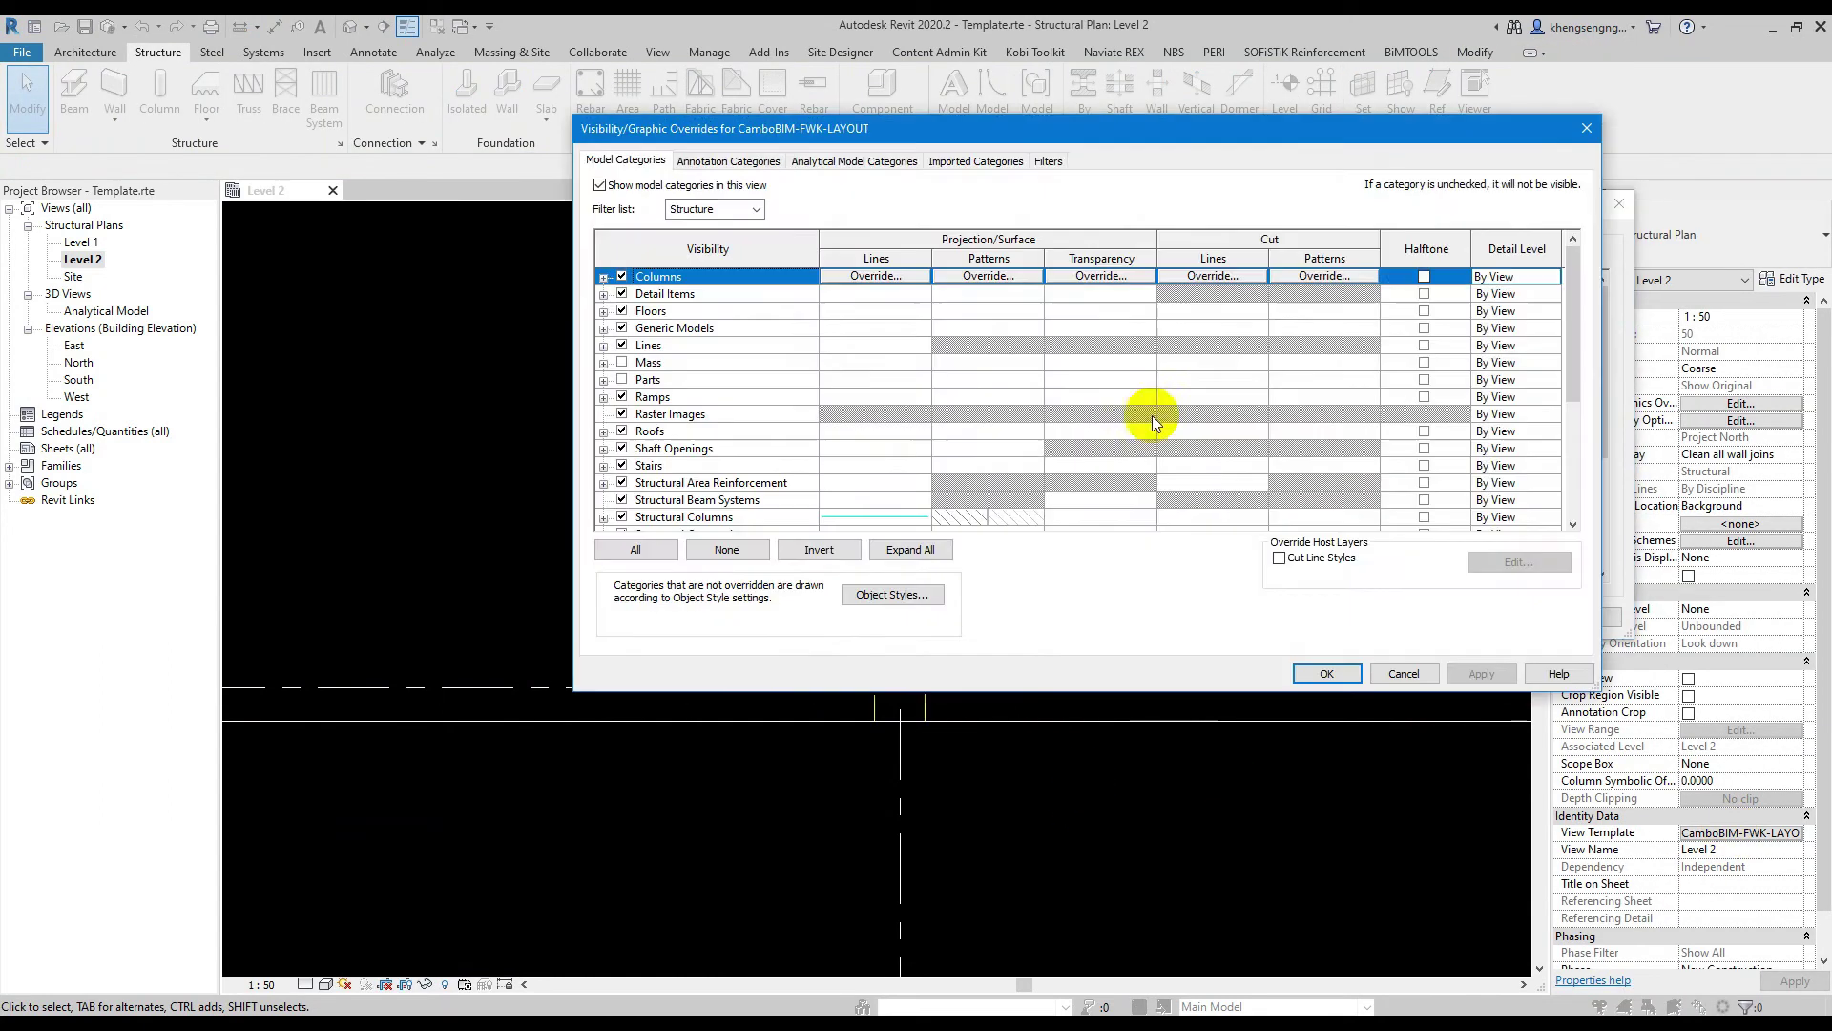
left_click(604, 518)
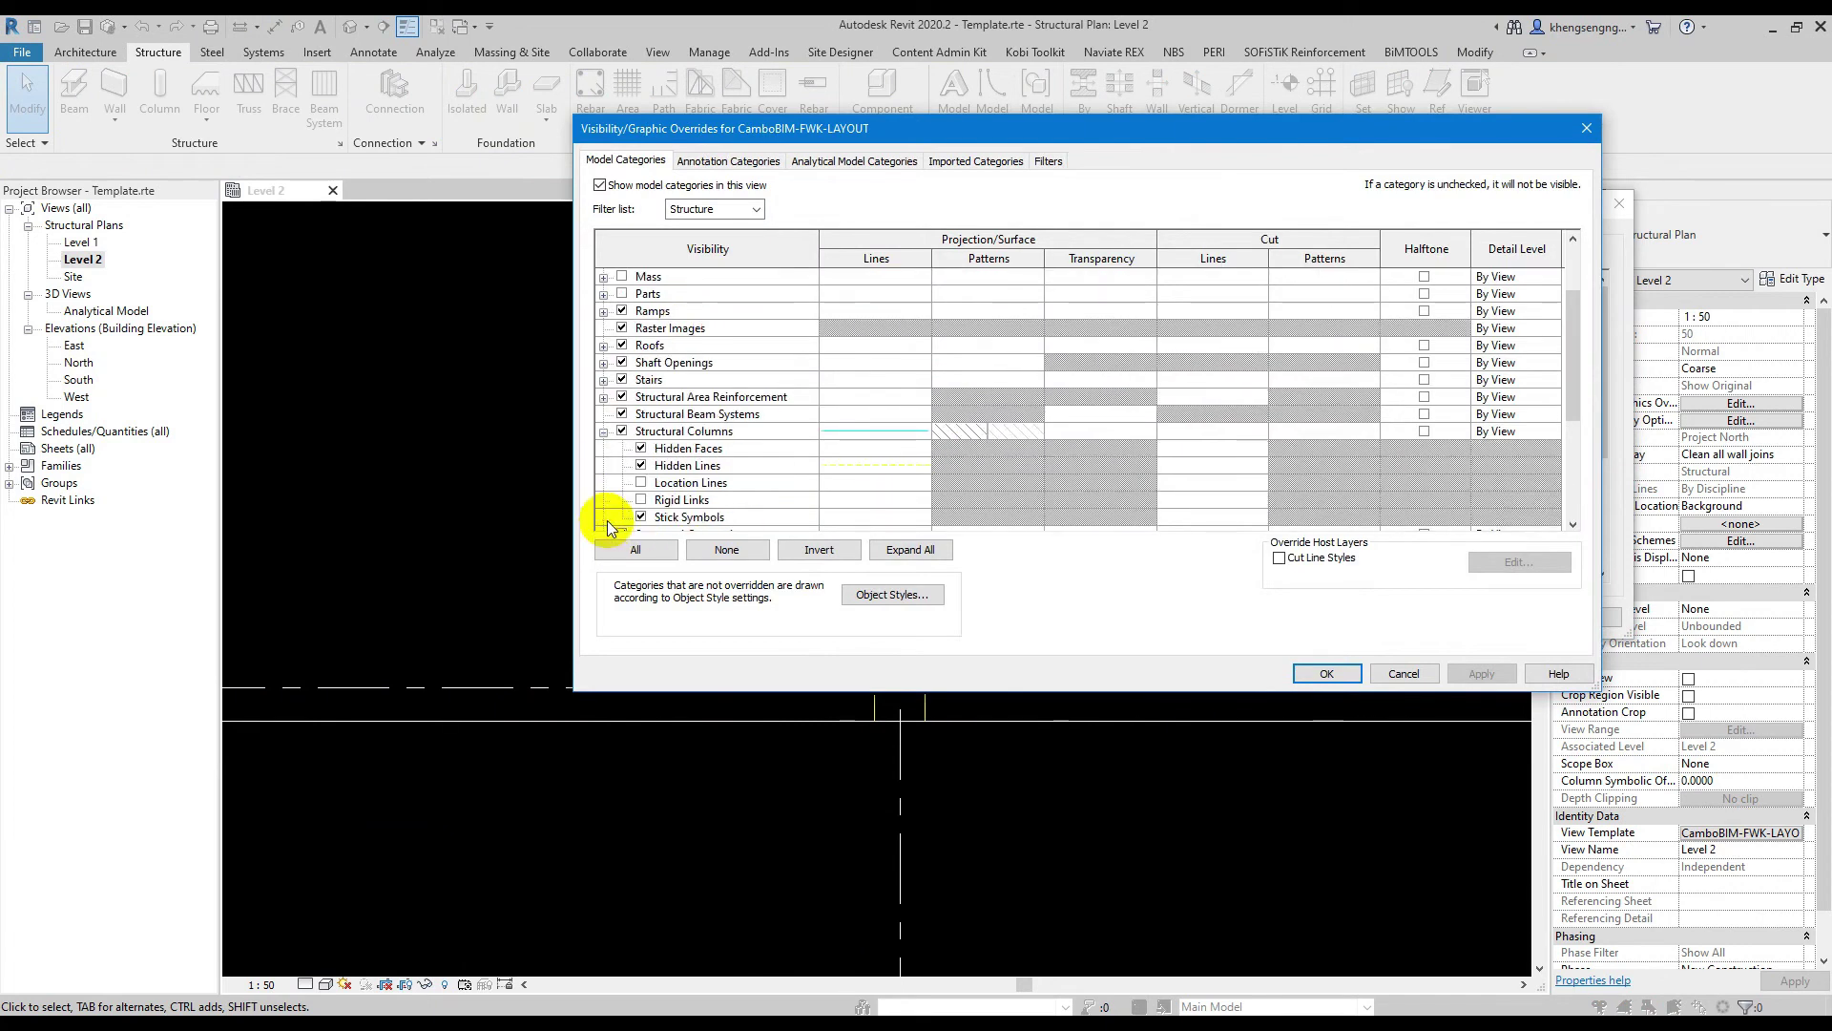
left_click(837, 467)
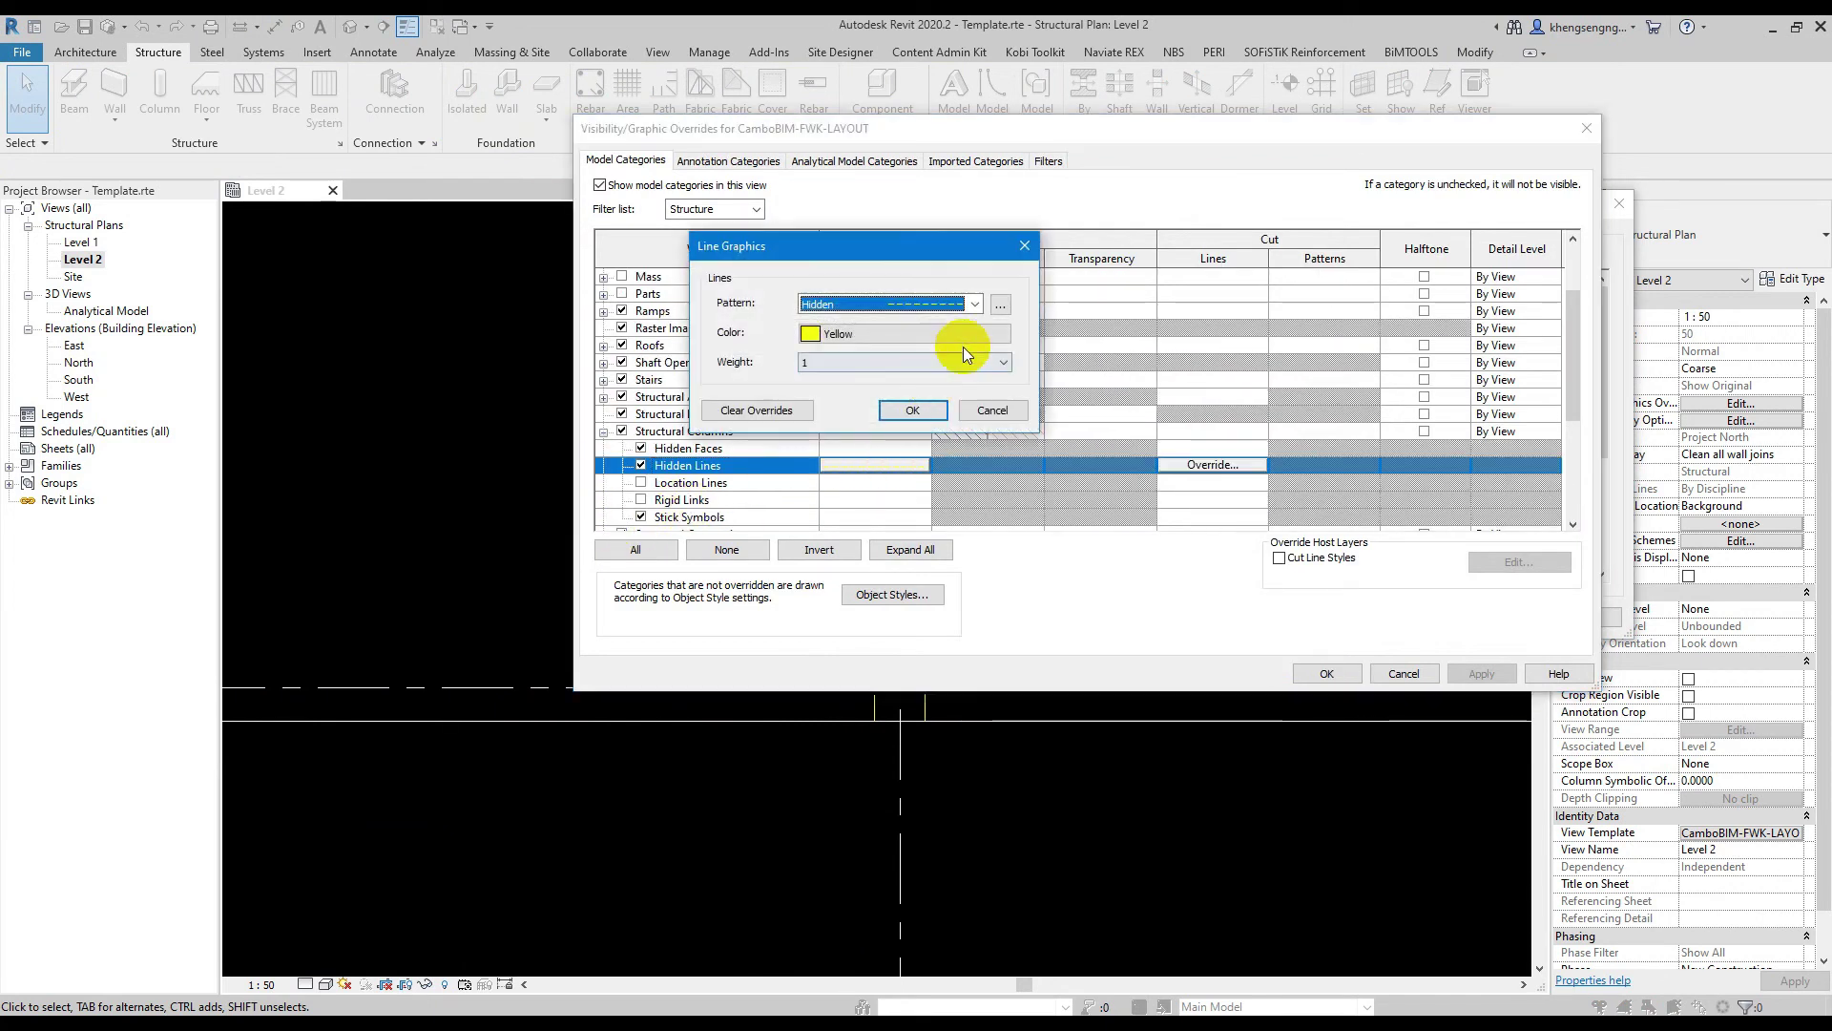
left_click(999, 305)
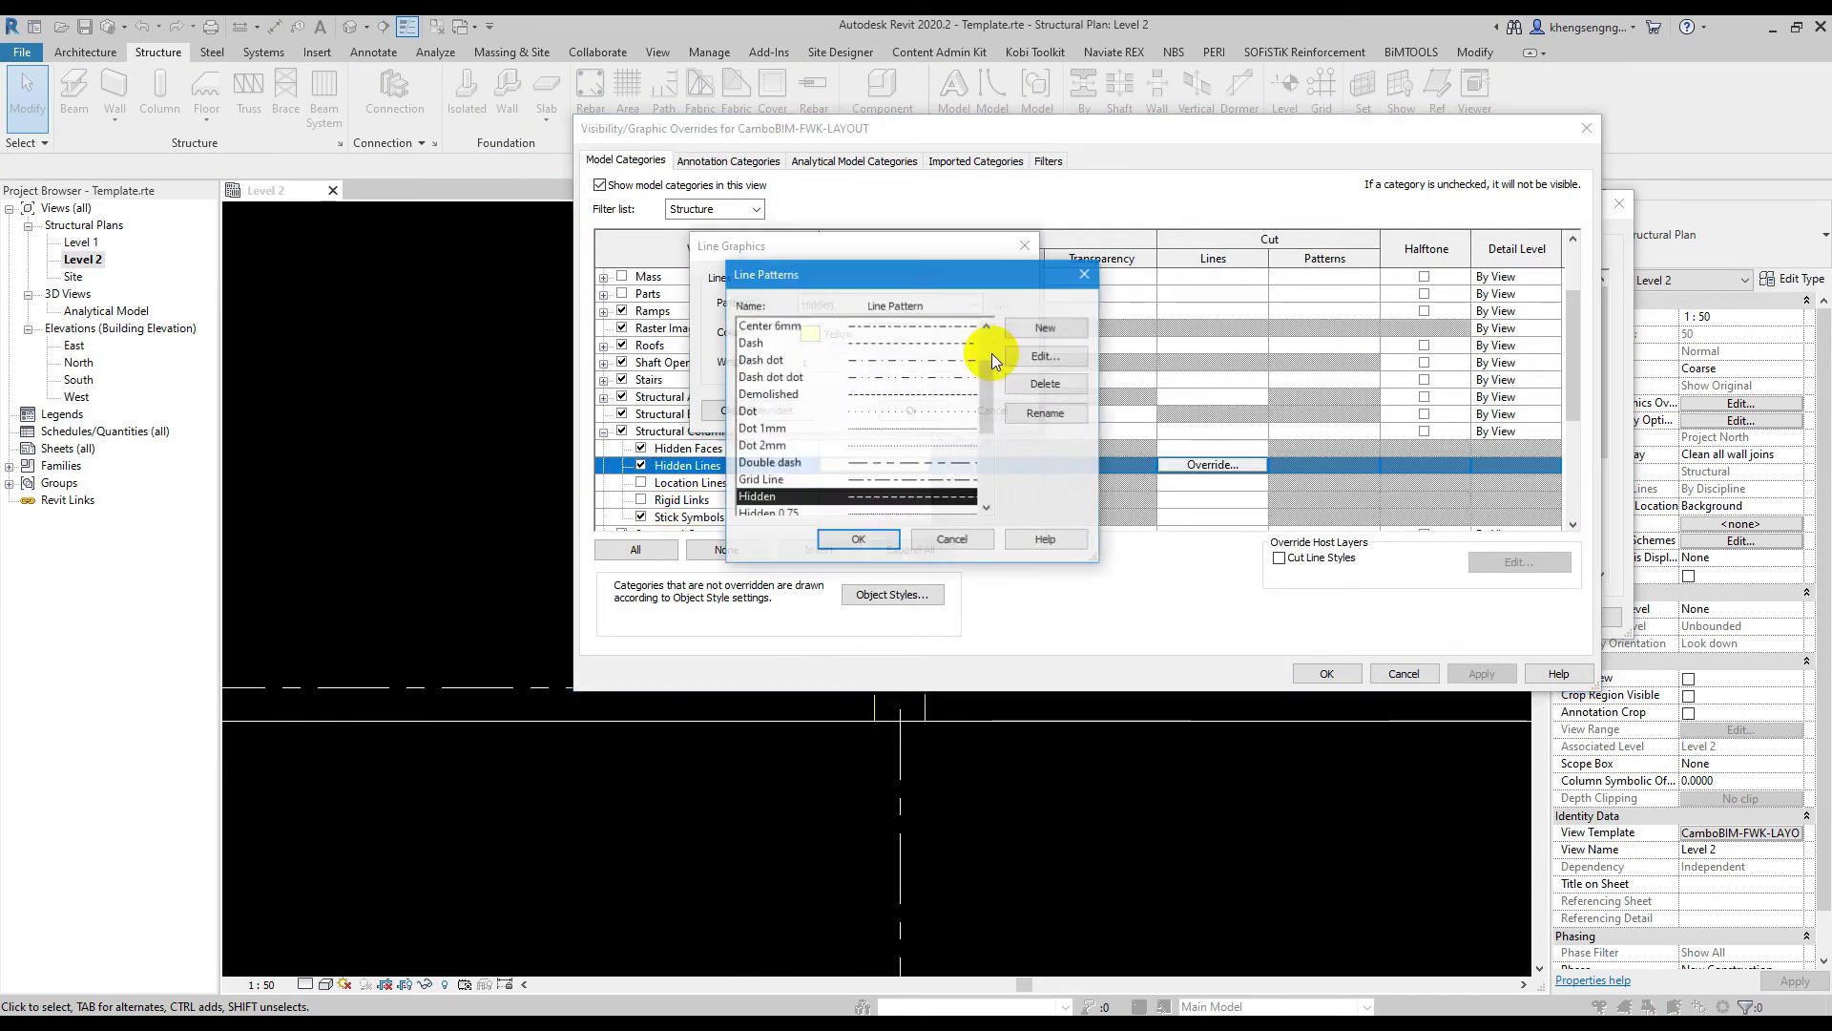
left_click(1049, 360)
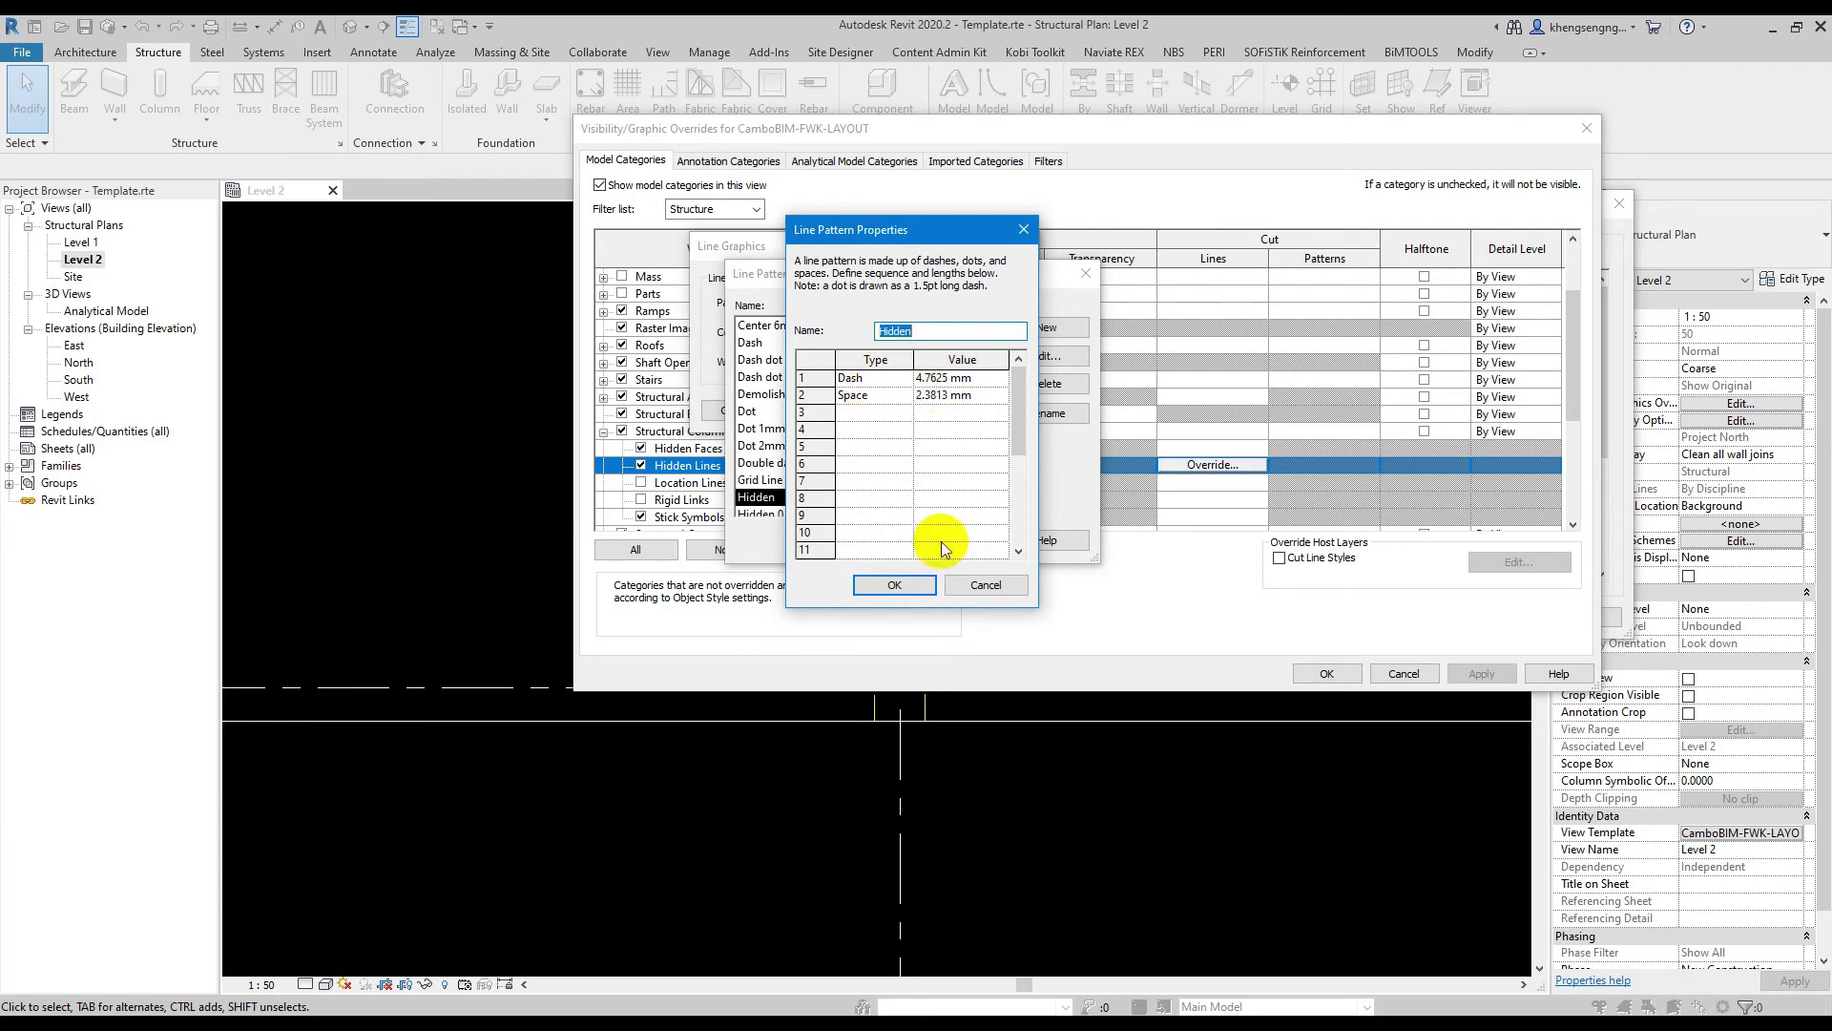
left_click(980, 584)
Create a new line pattern named CamBIM-Hidden
left_click(1035, 322)
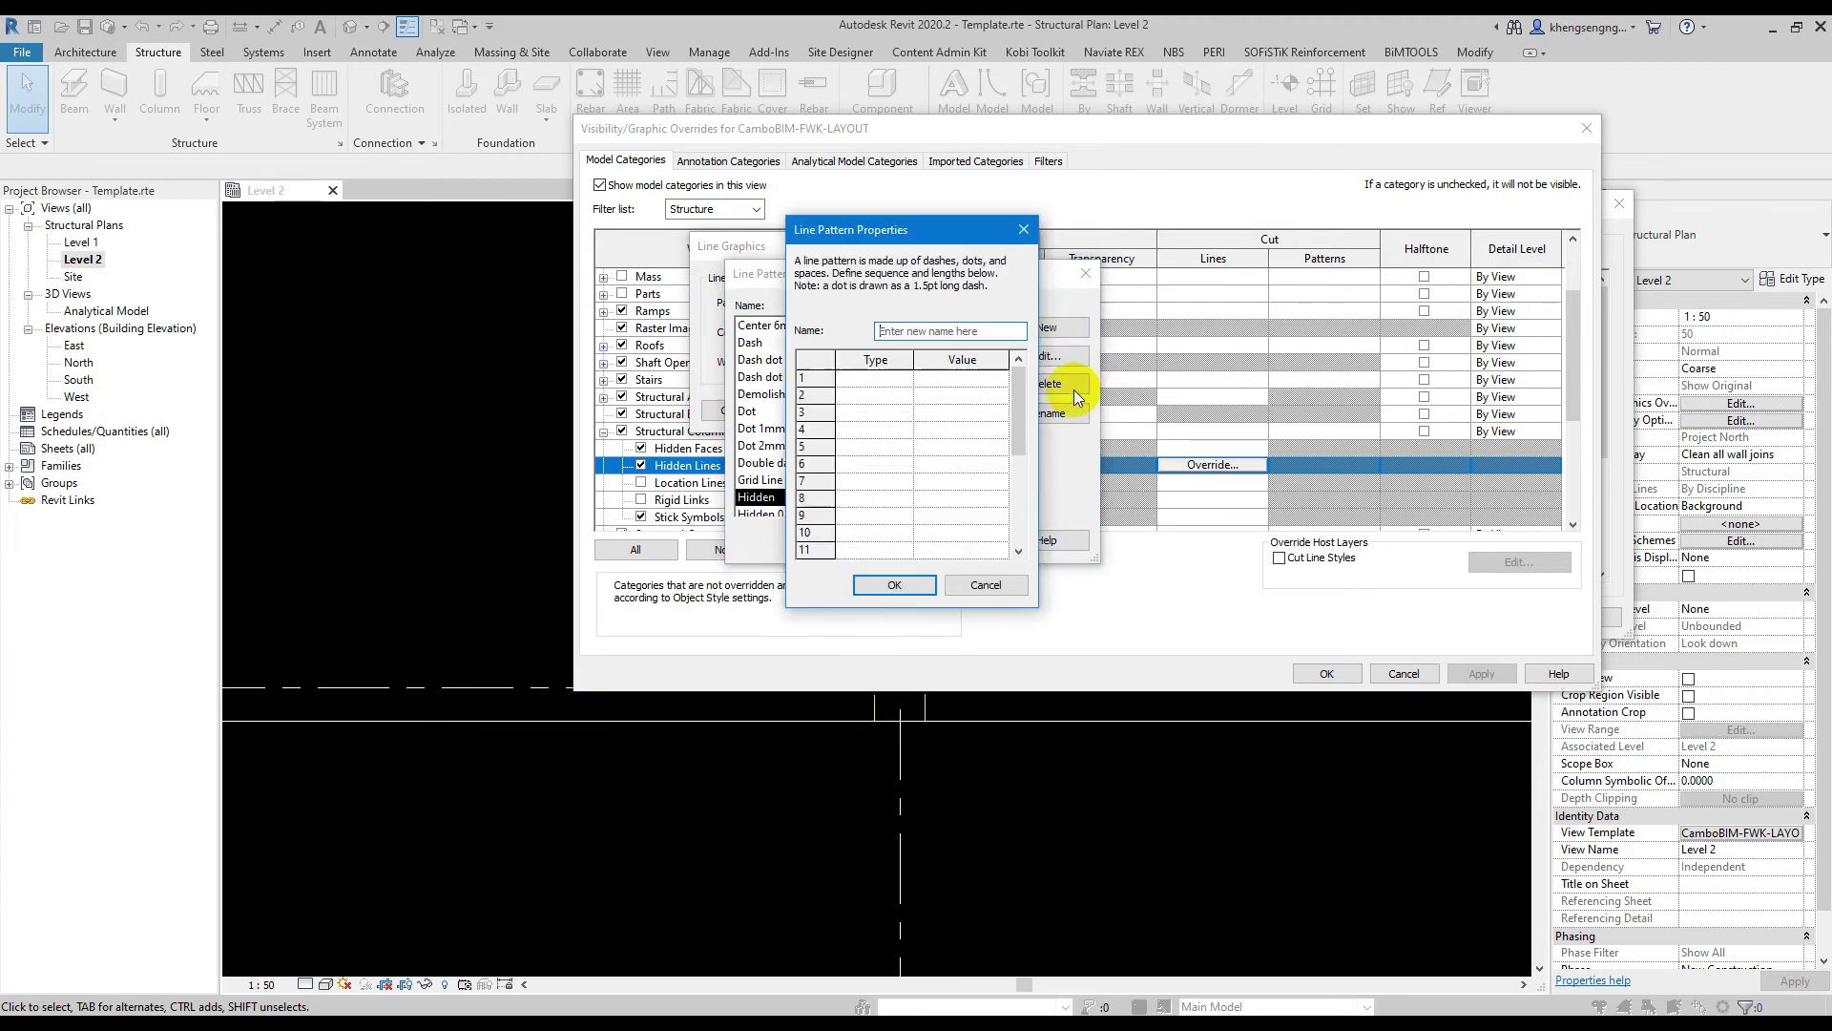
type("k")
type("K")
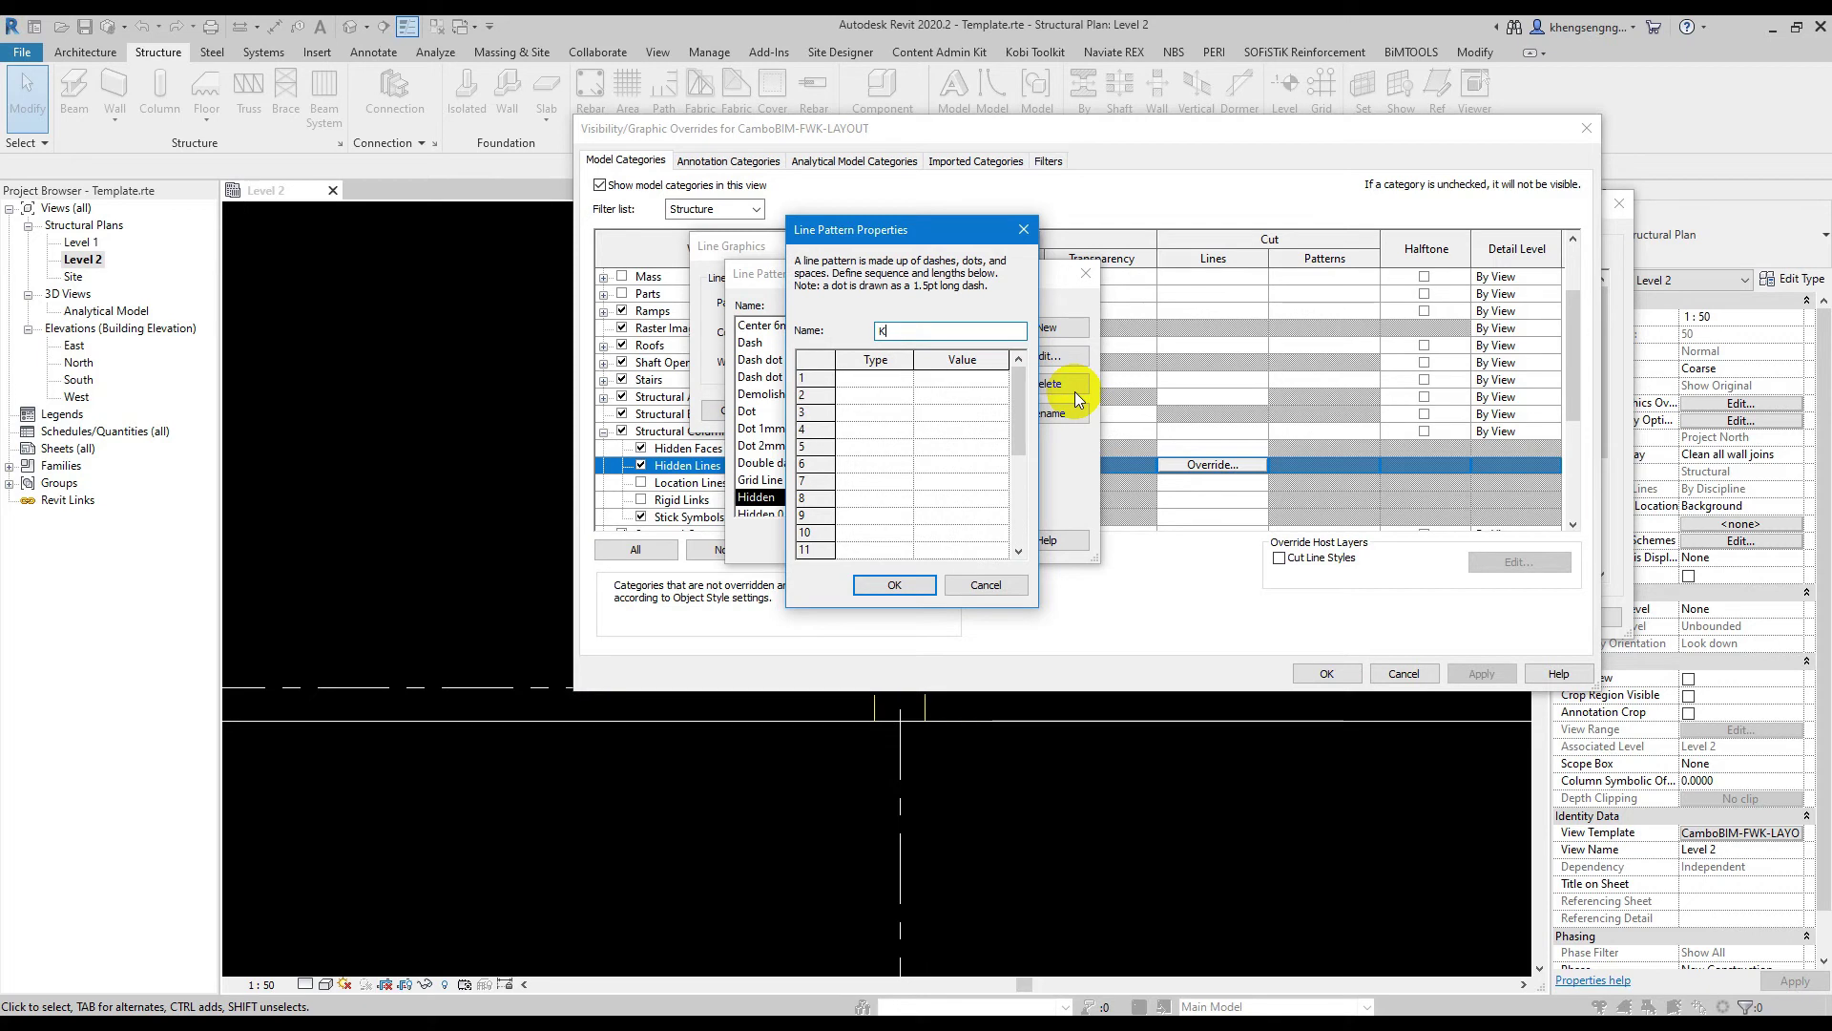
key("BackSpace")
type("CambB")
type("Hidde")
key("Return")
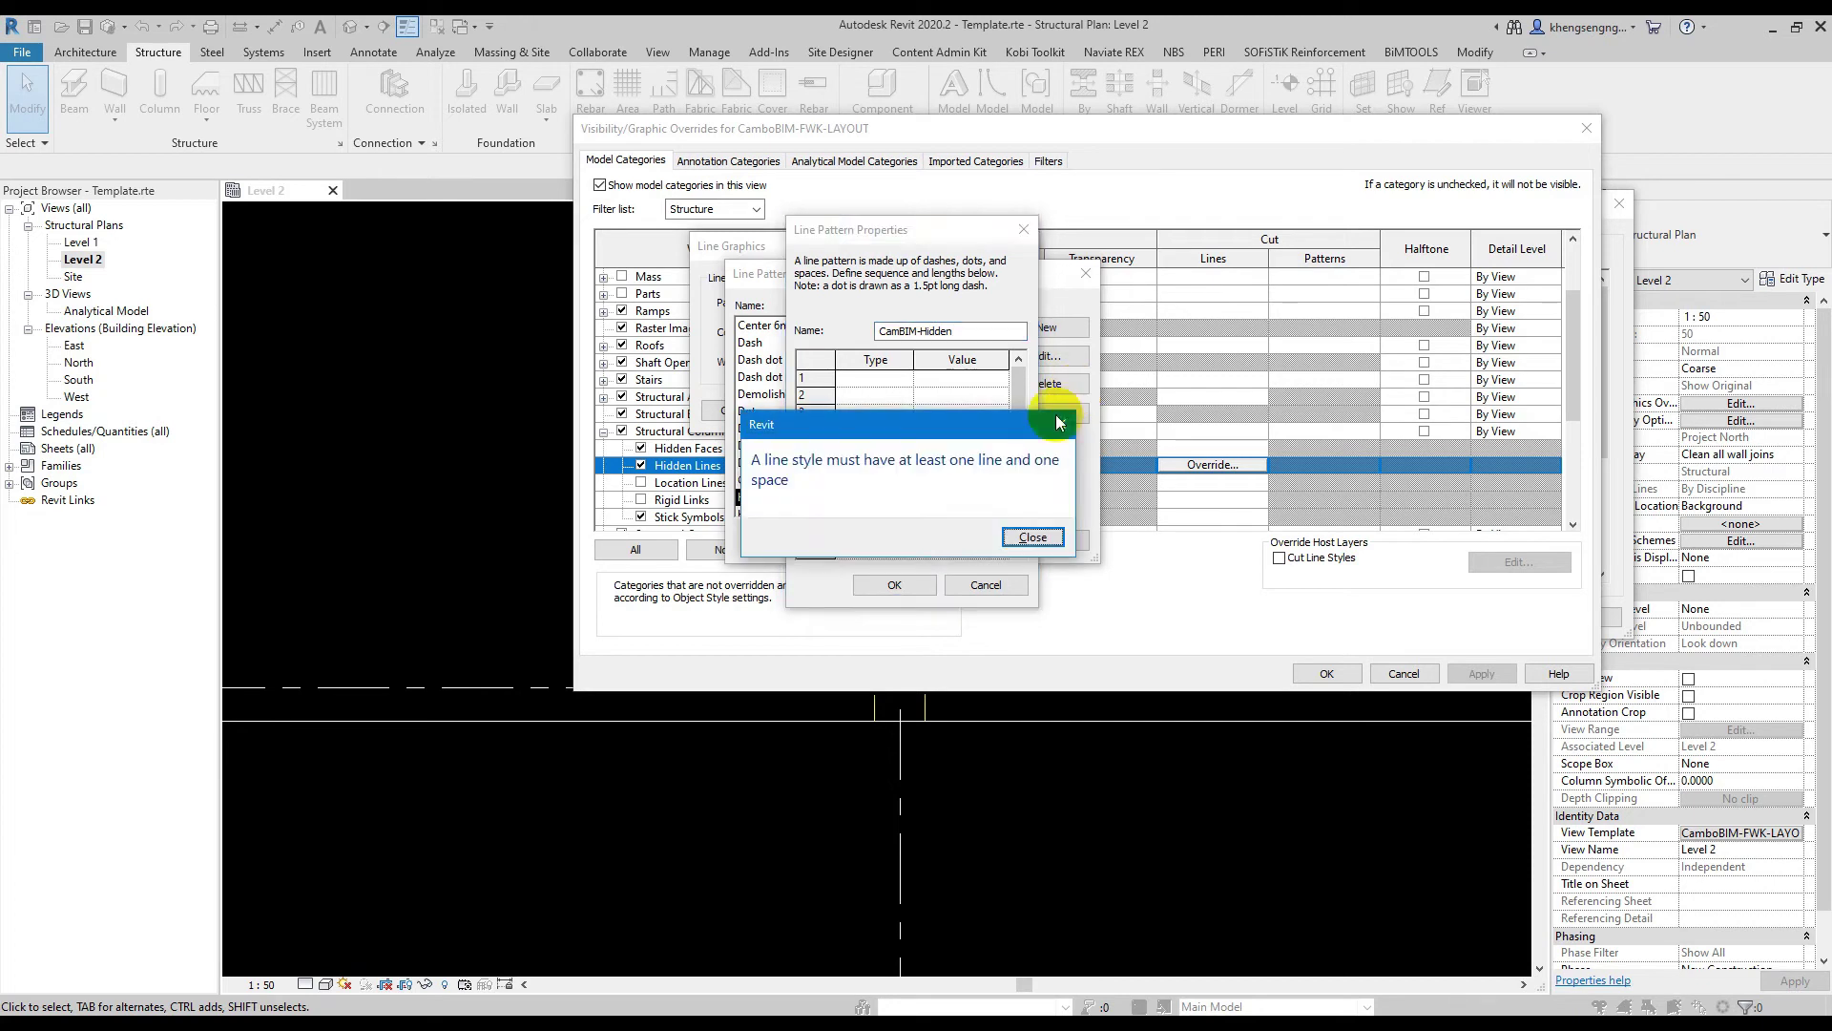
key("Return")
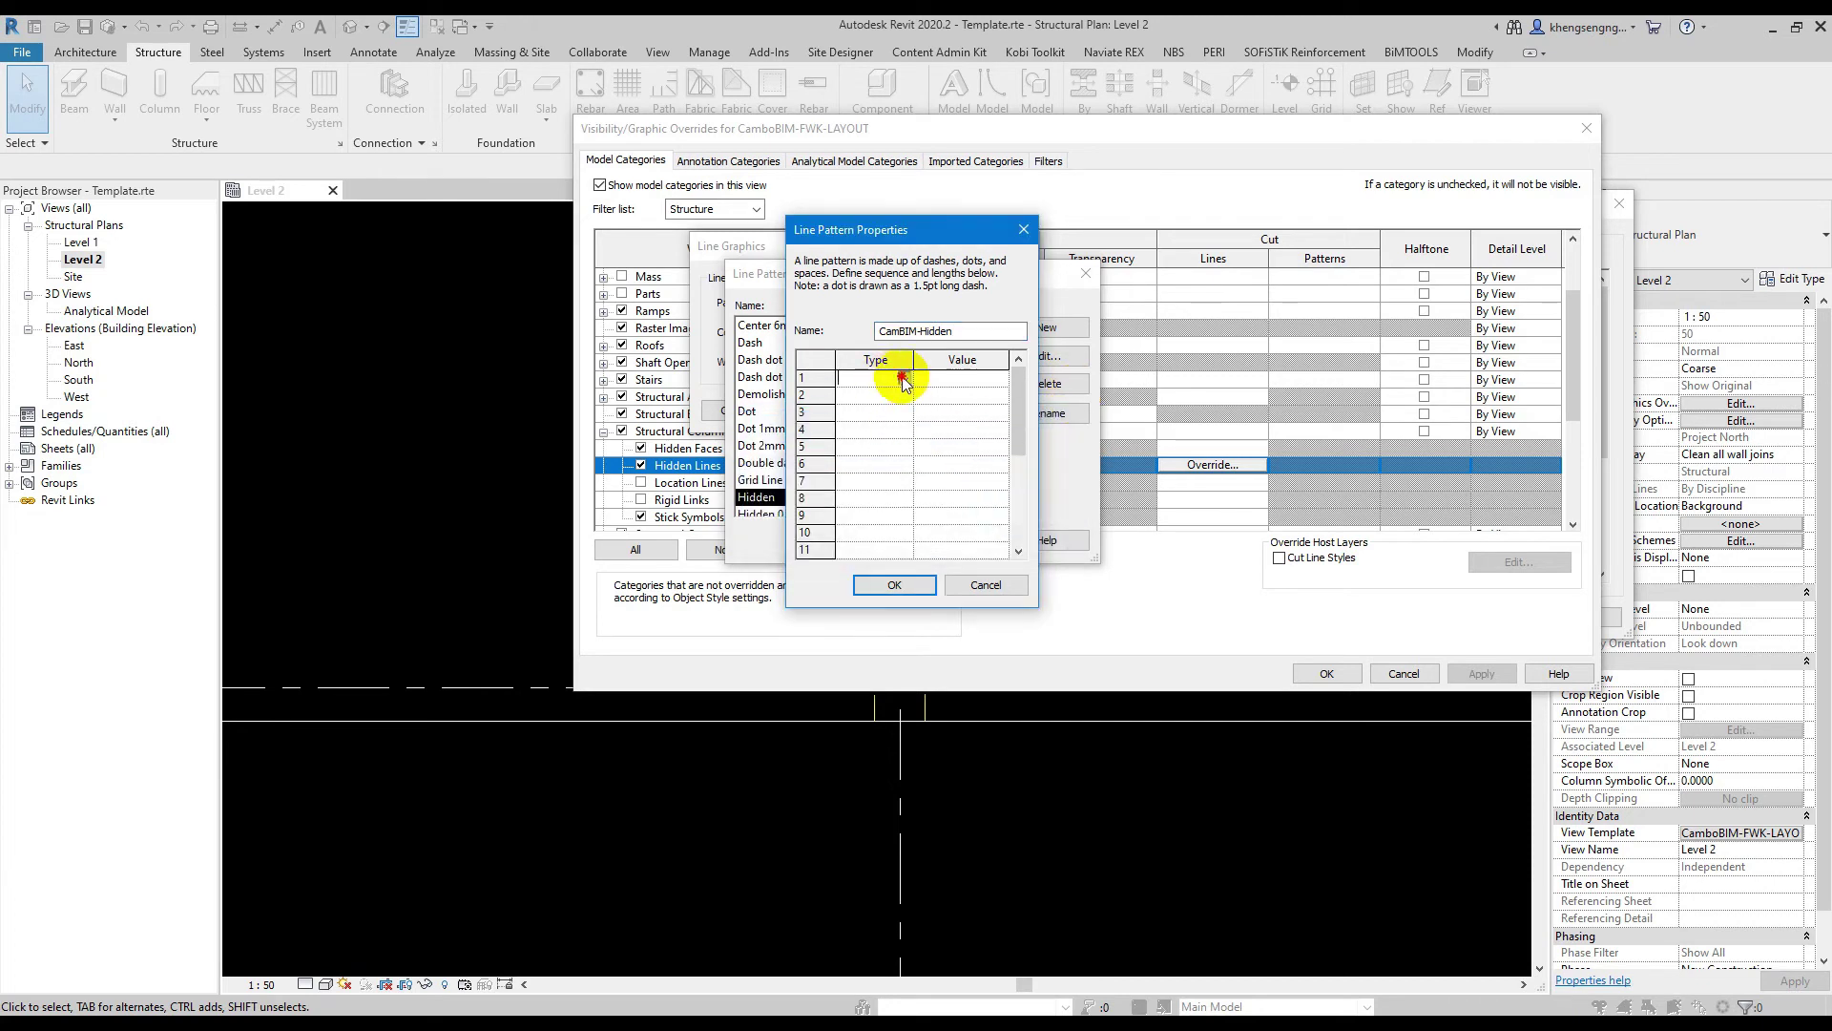
Define the CamBIM-Hidden pattern as a 2 mm dash followed by a space and save it
left_click(967, 382)
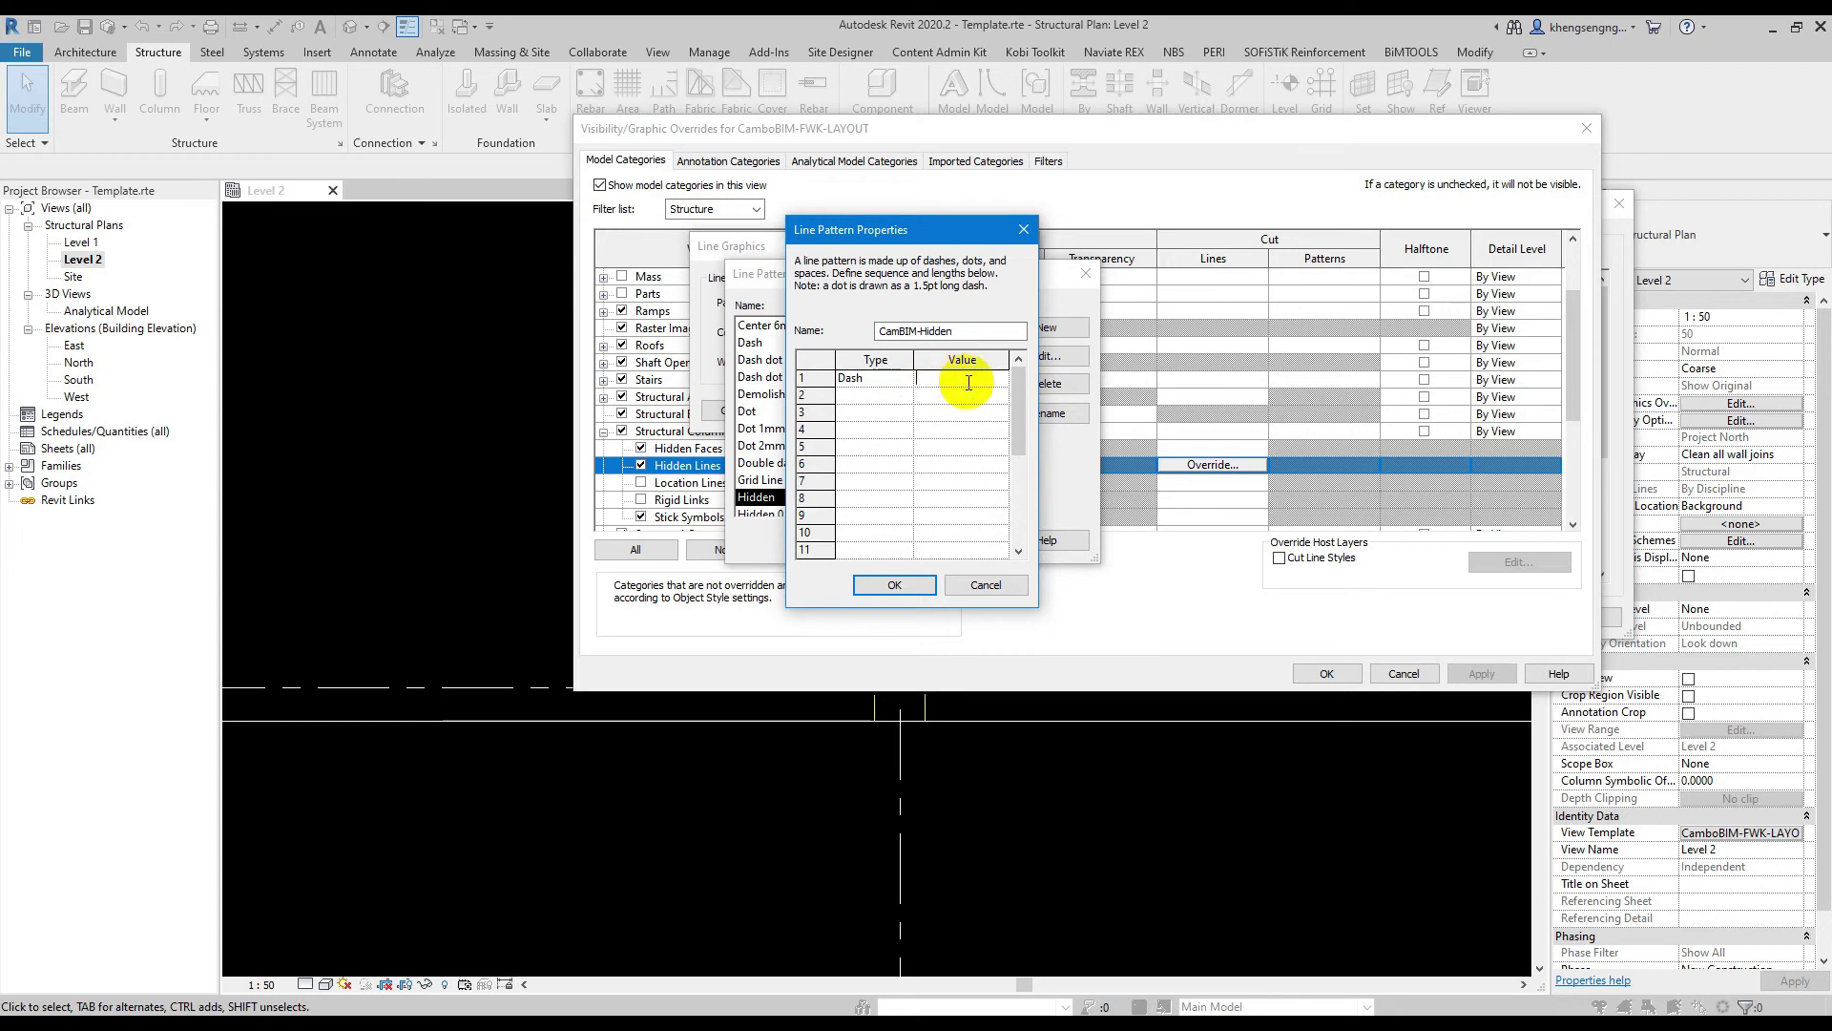
left_click(892, 394)
left_click(905, 396)
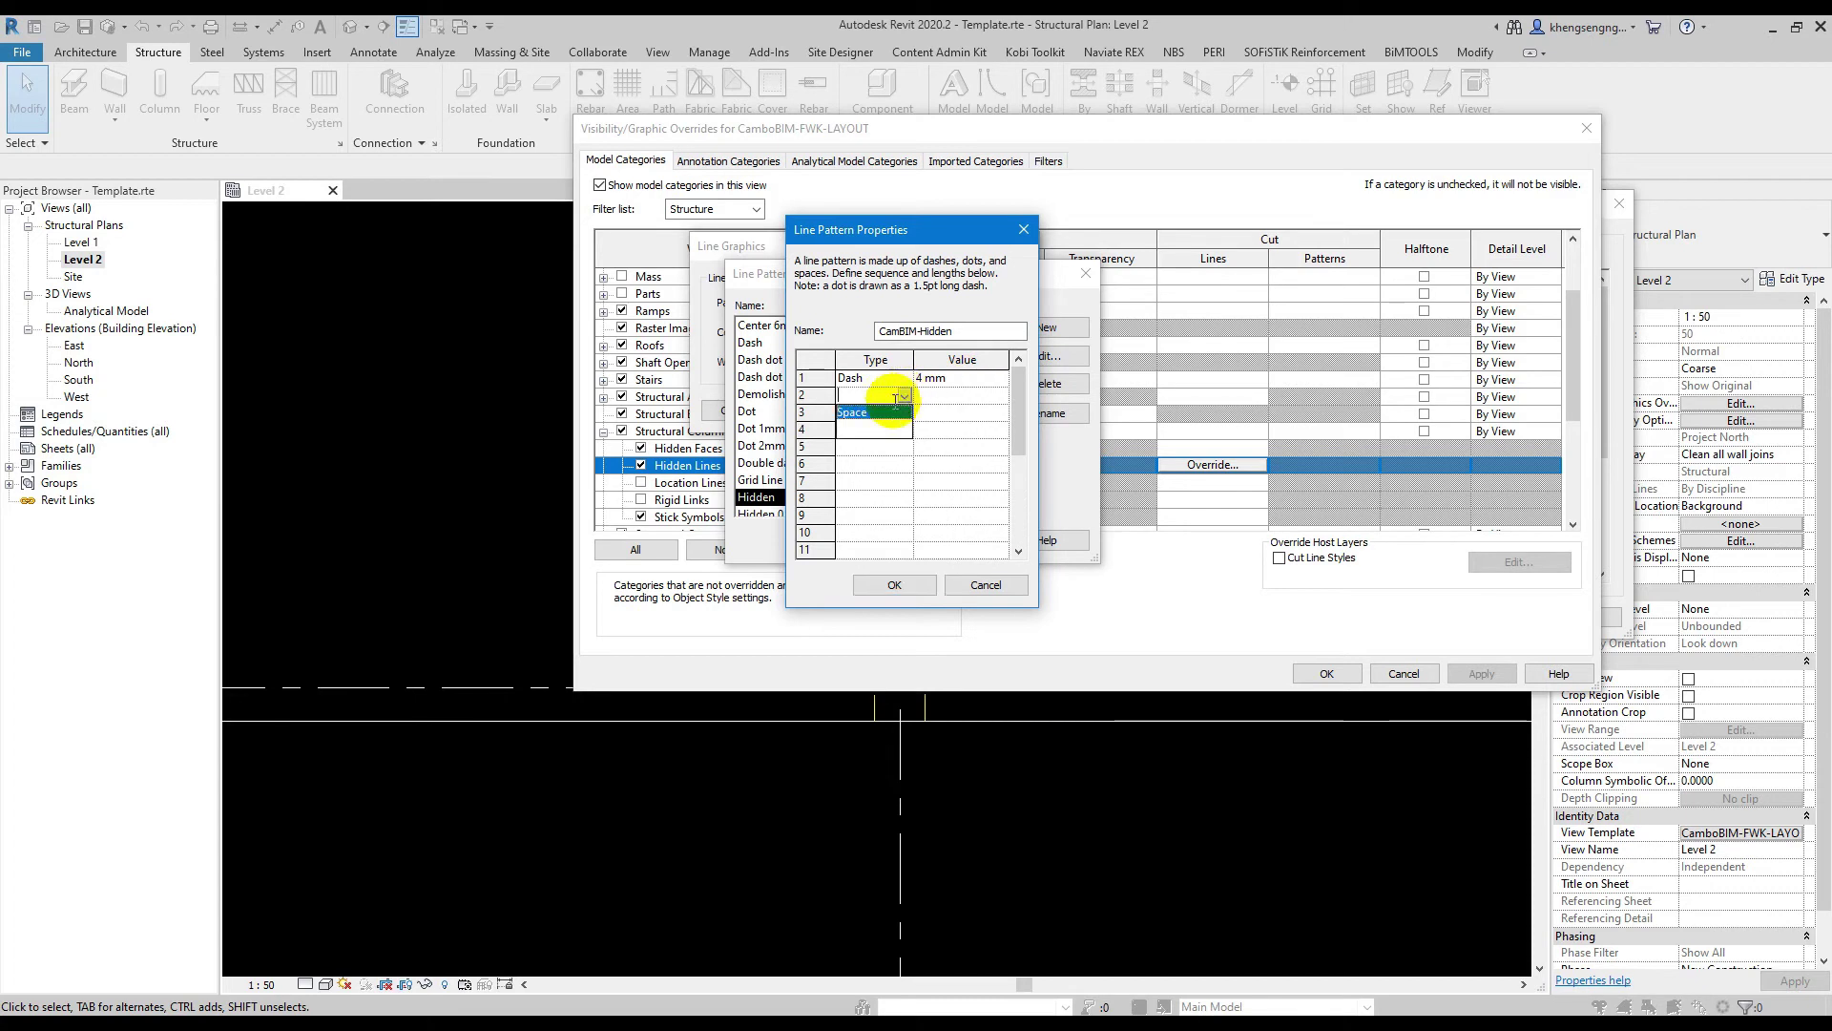
left_click(886, 412)
left_click(961, 378)
type("2")
left_click(942, 398)
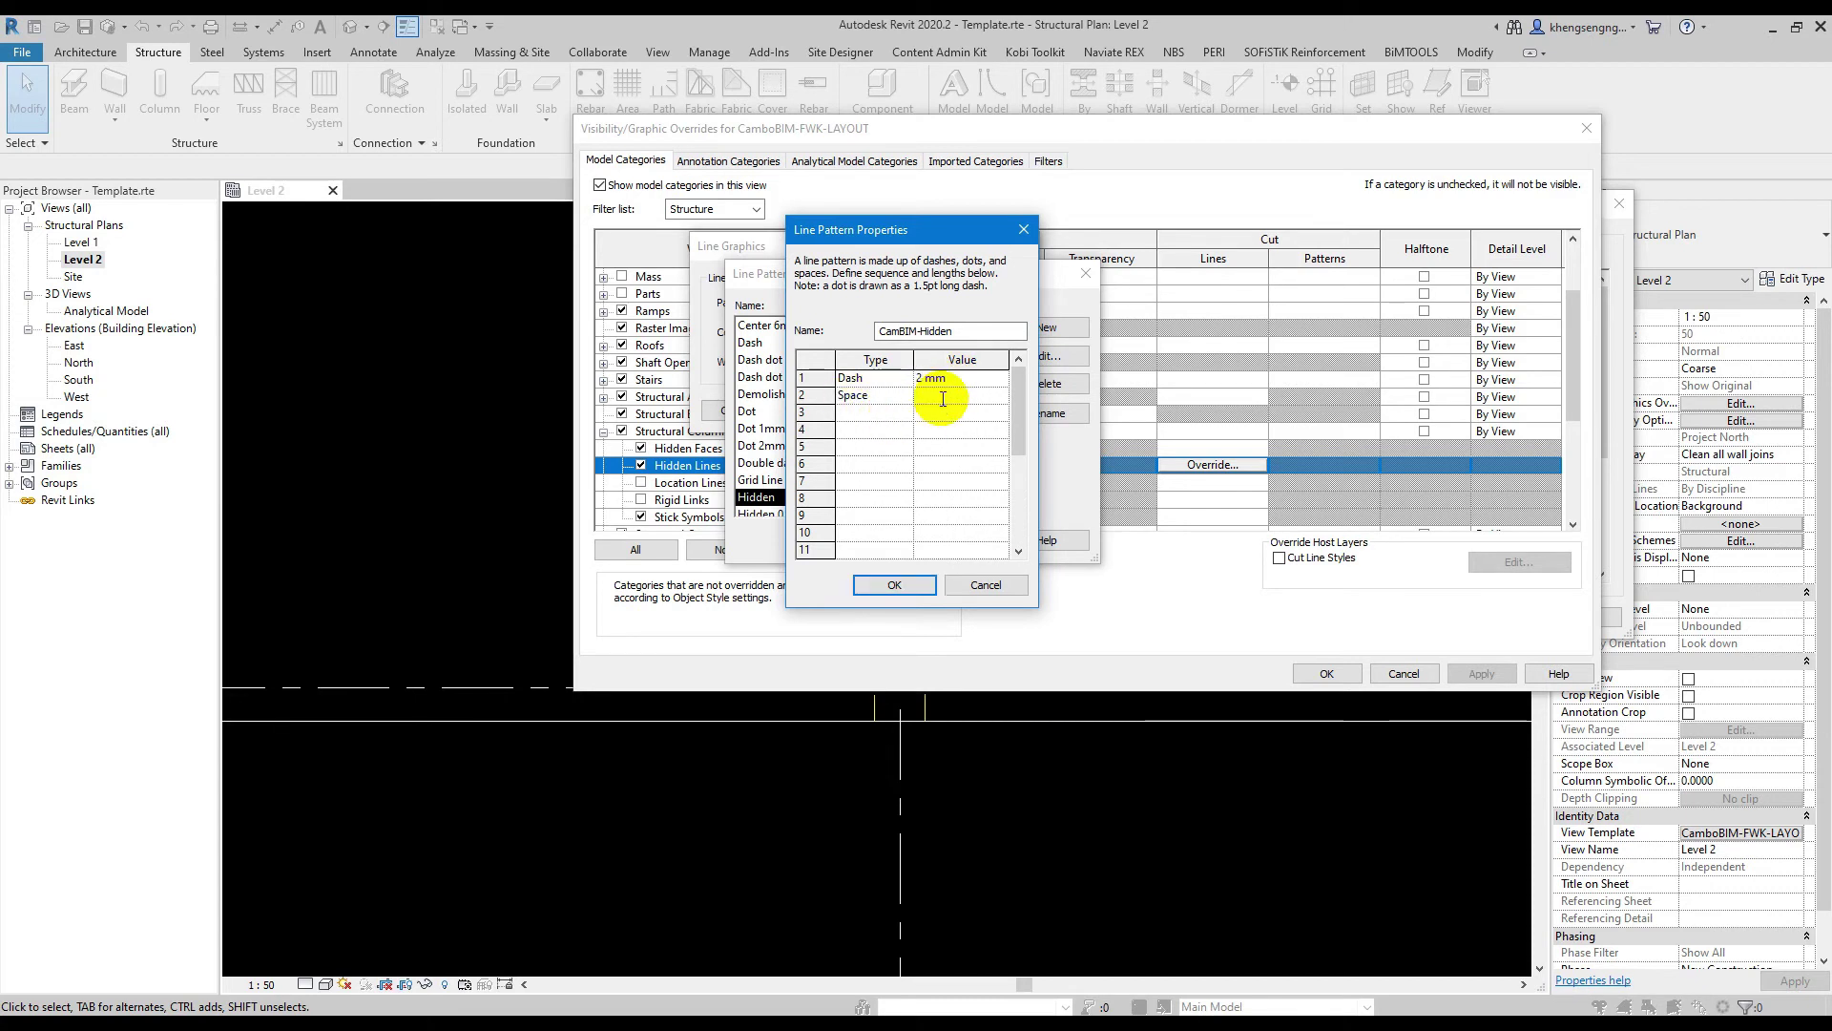
type("4")
left_click(894, 584)
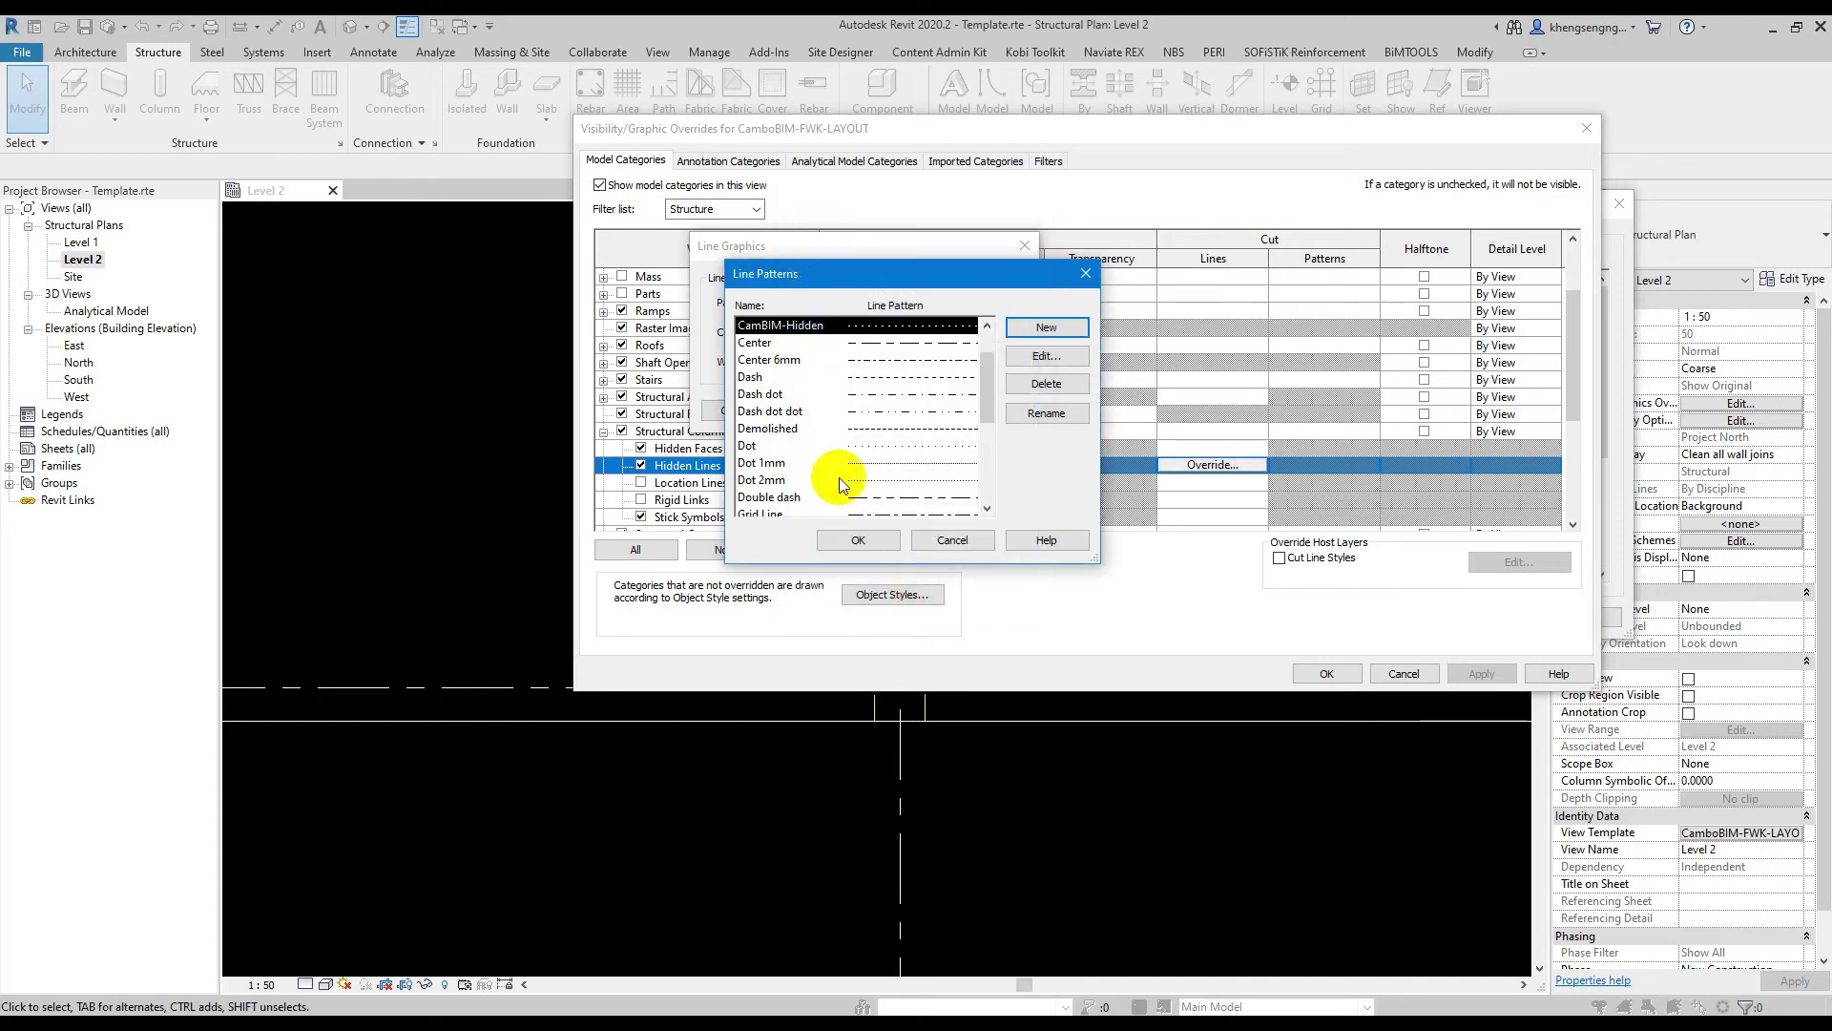
Assign CamBIM-Hidden to the column Hidden Lines override and confirm
left_click(852, 539)
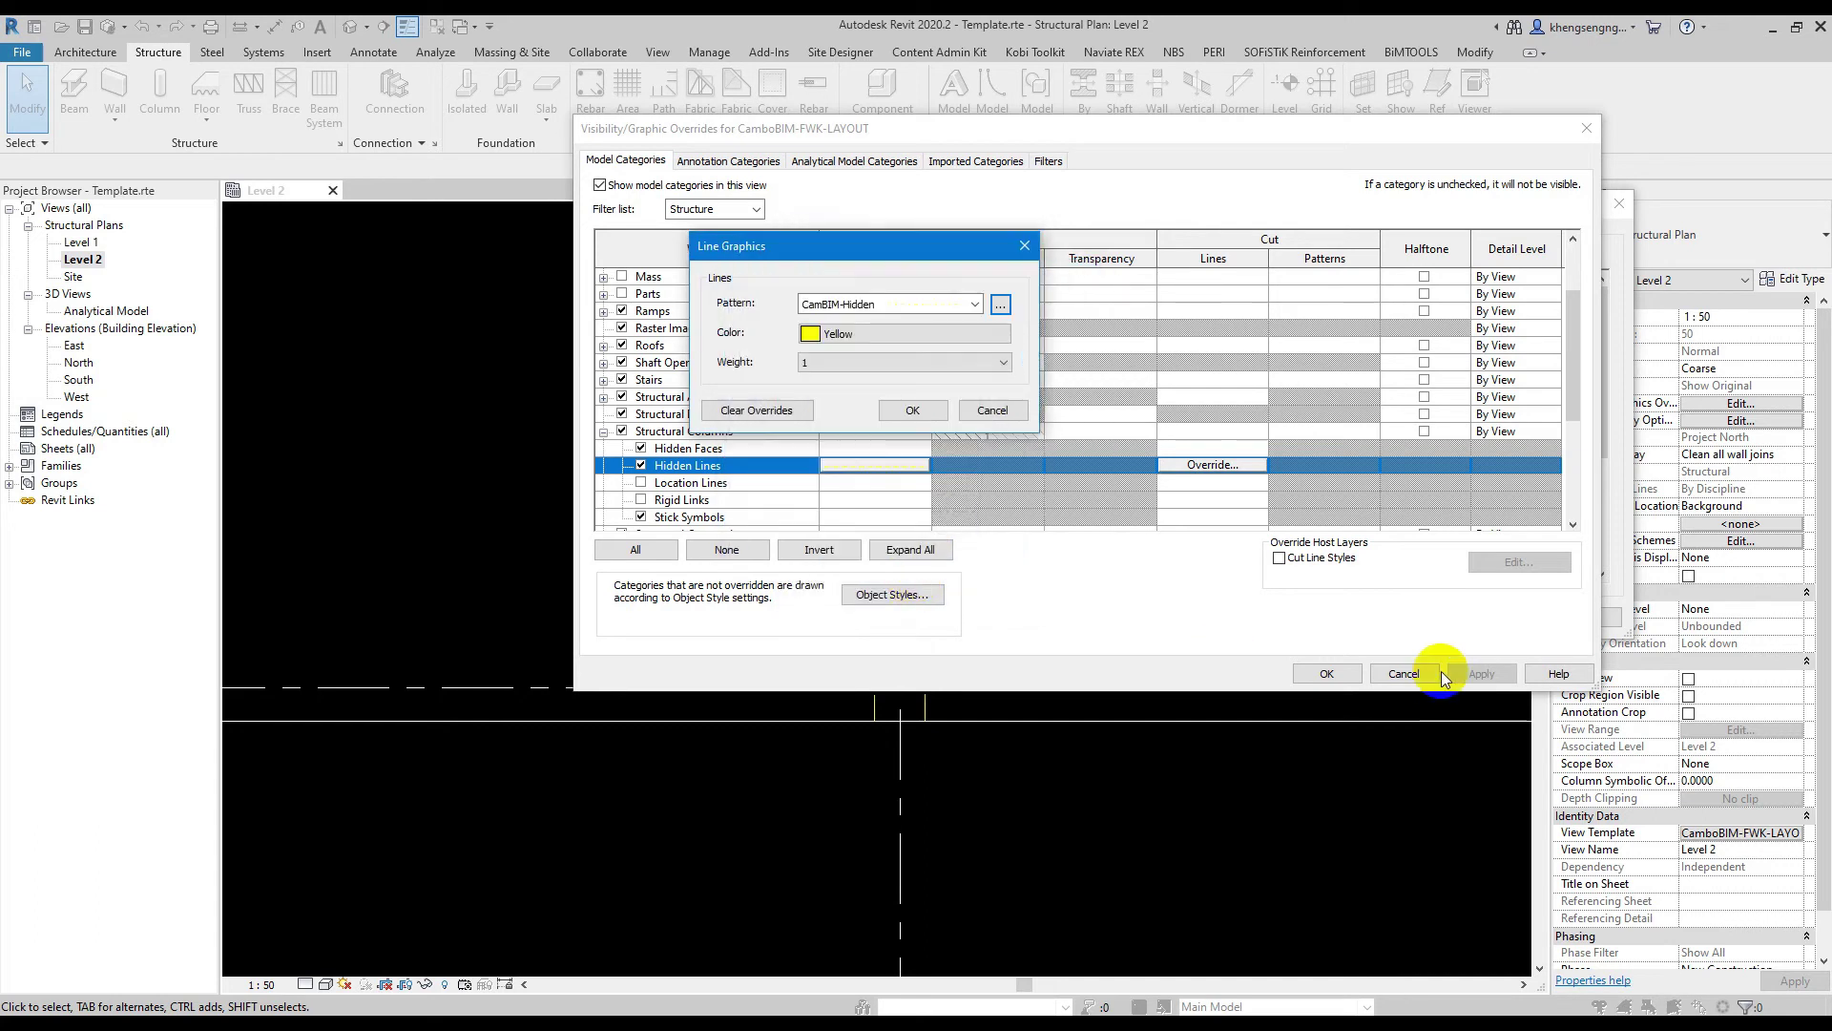
left_click(901, 409)
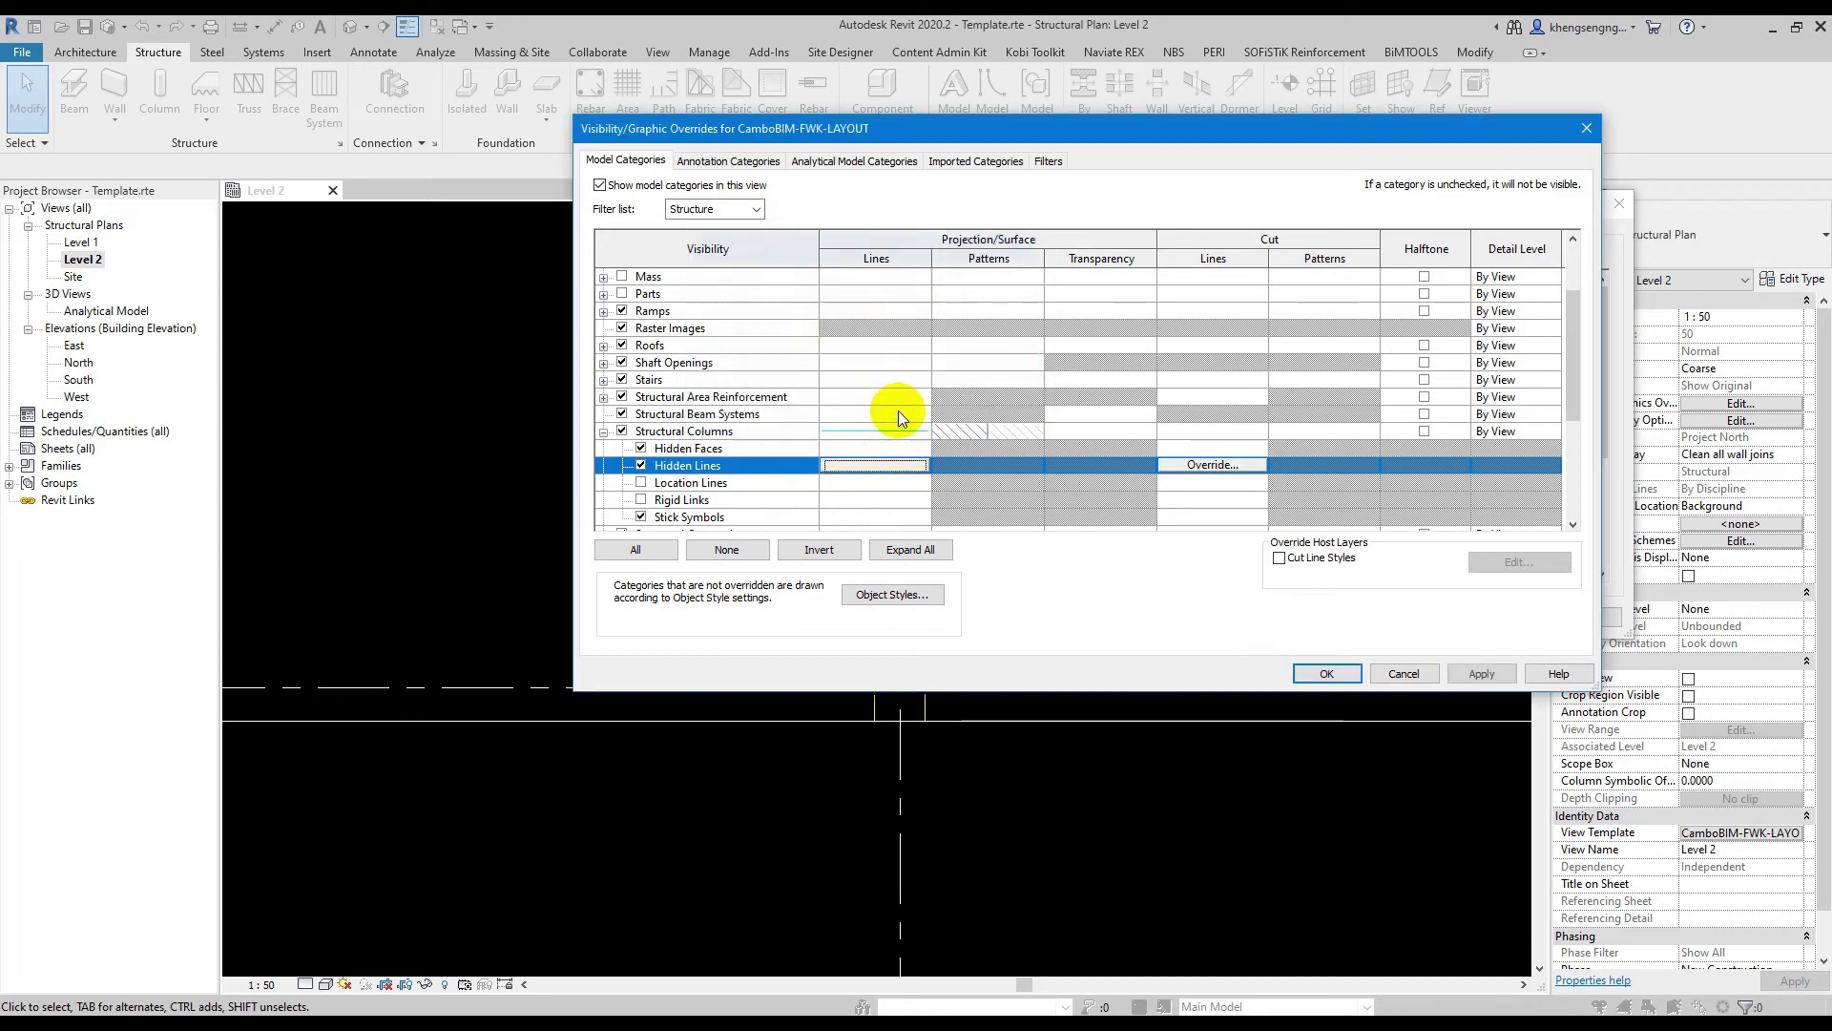
left_click(1326, 672)
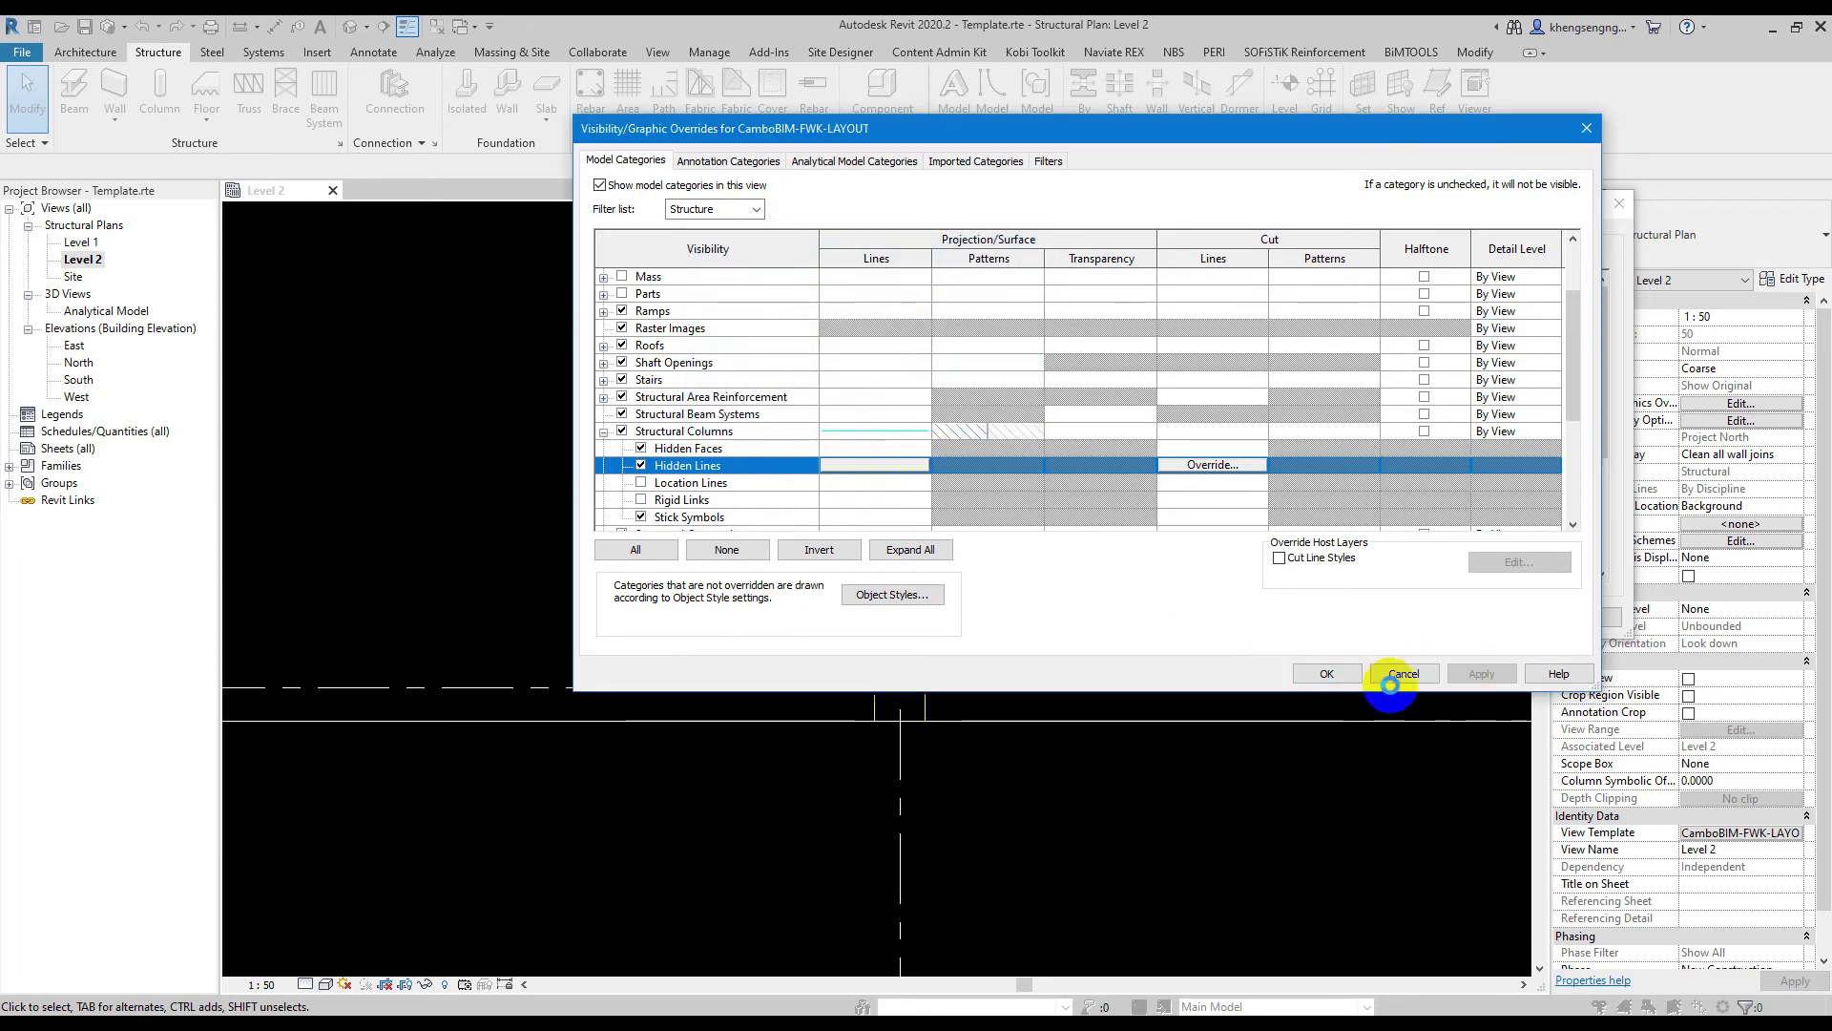
Apply the pending template changes and select a column to check its display
left_click(1577, 617)
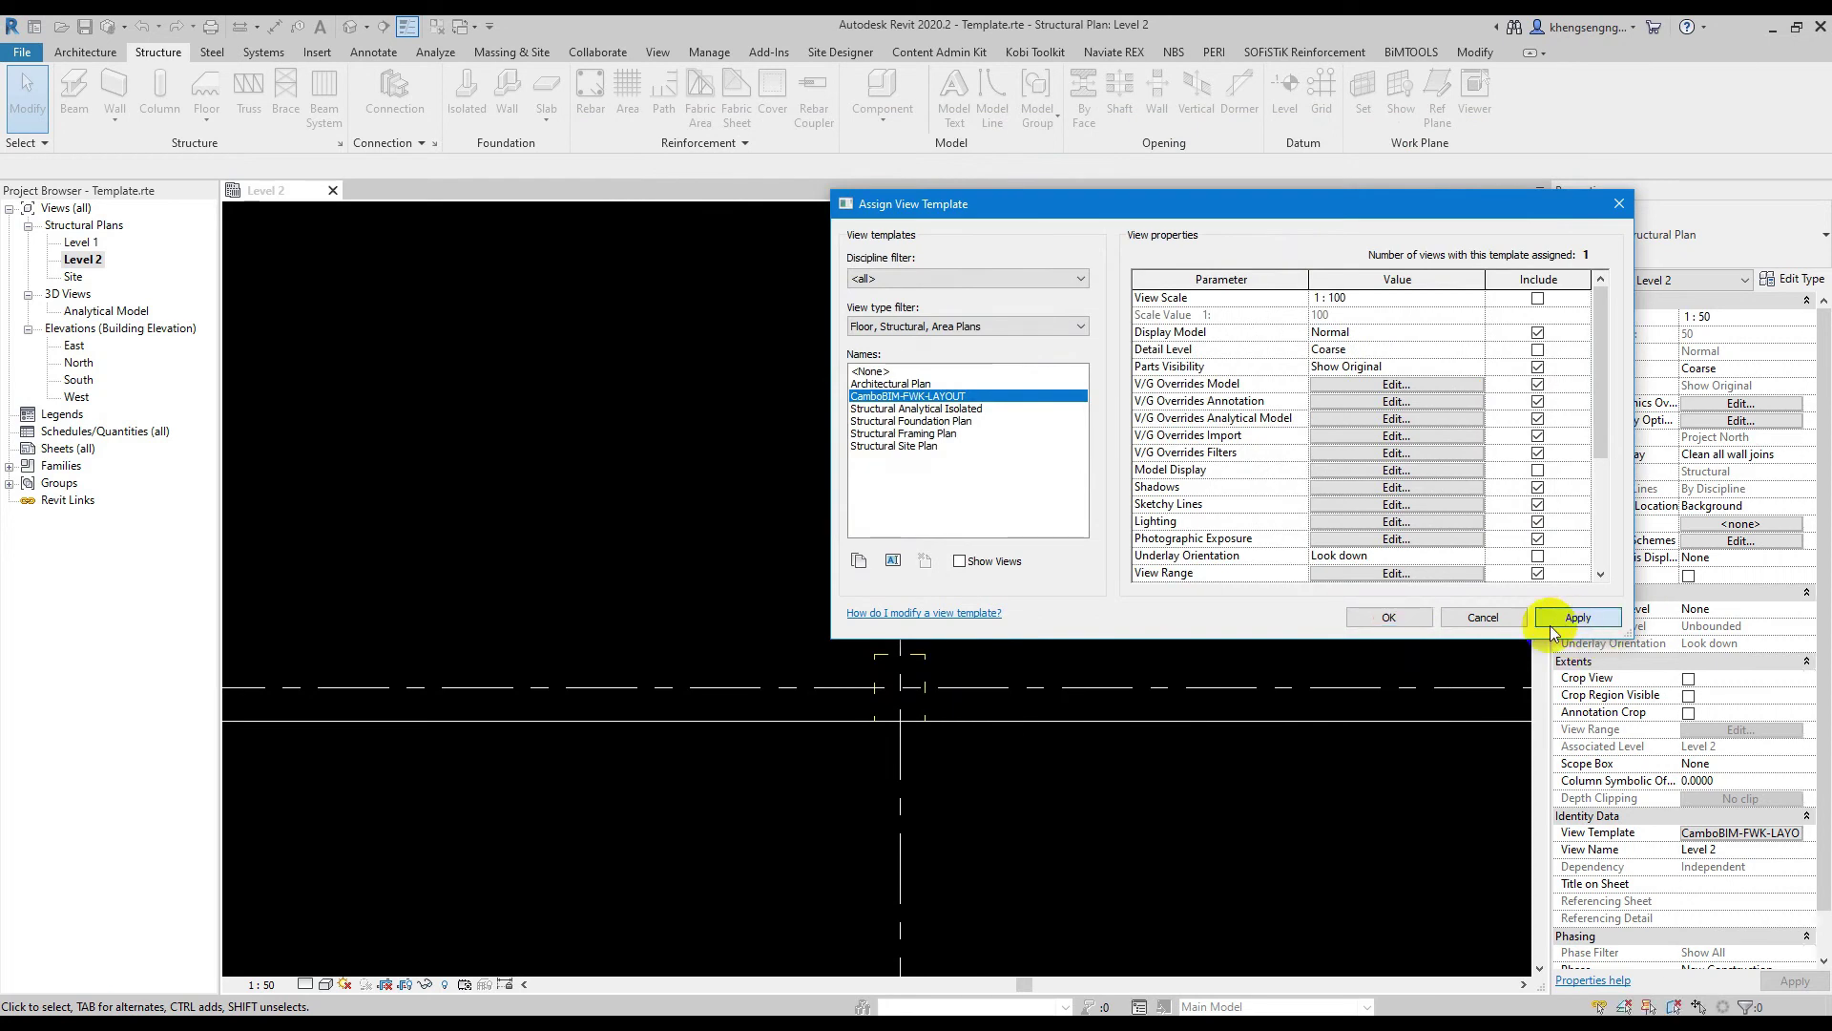
left_click(1418, 620)
scroll(881, 732, "up", 2)
middle_click_drag(959, 863, 991, 813)
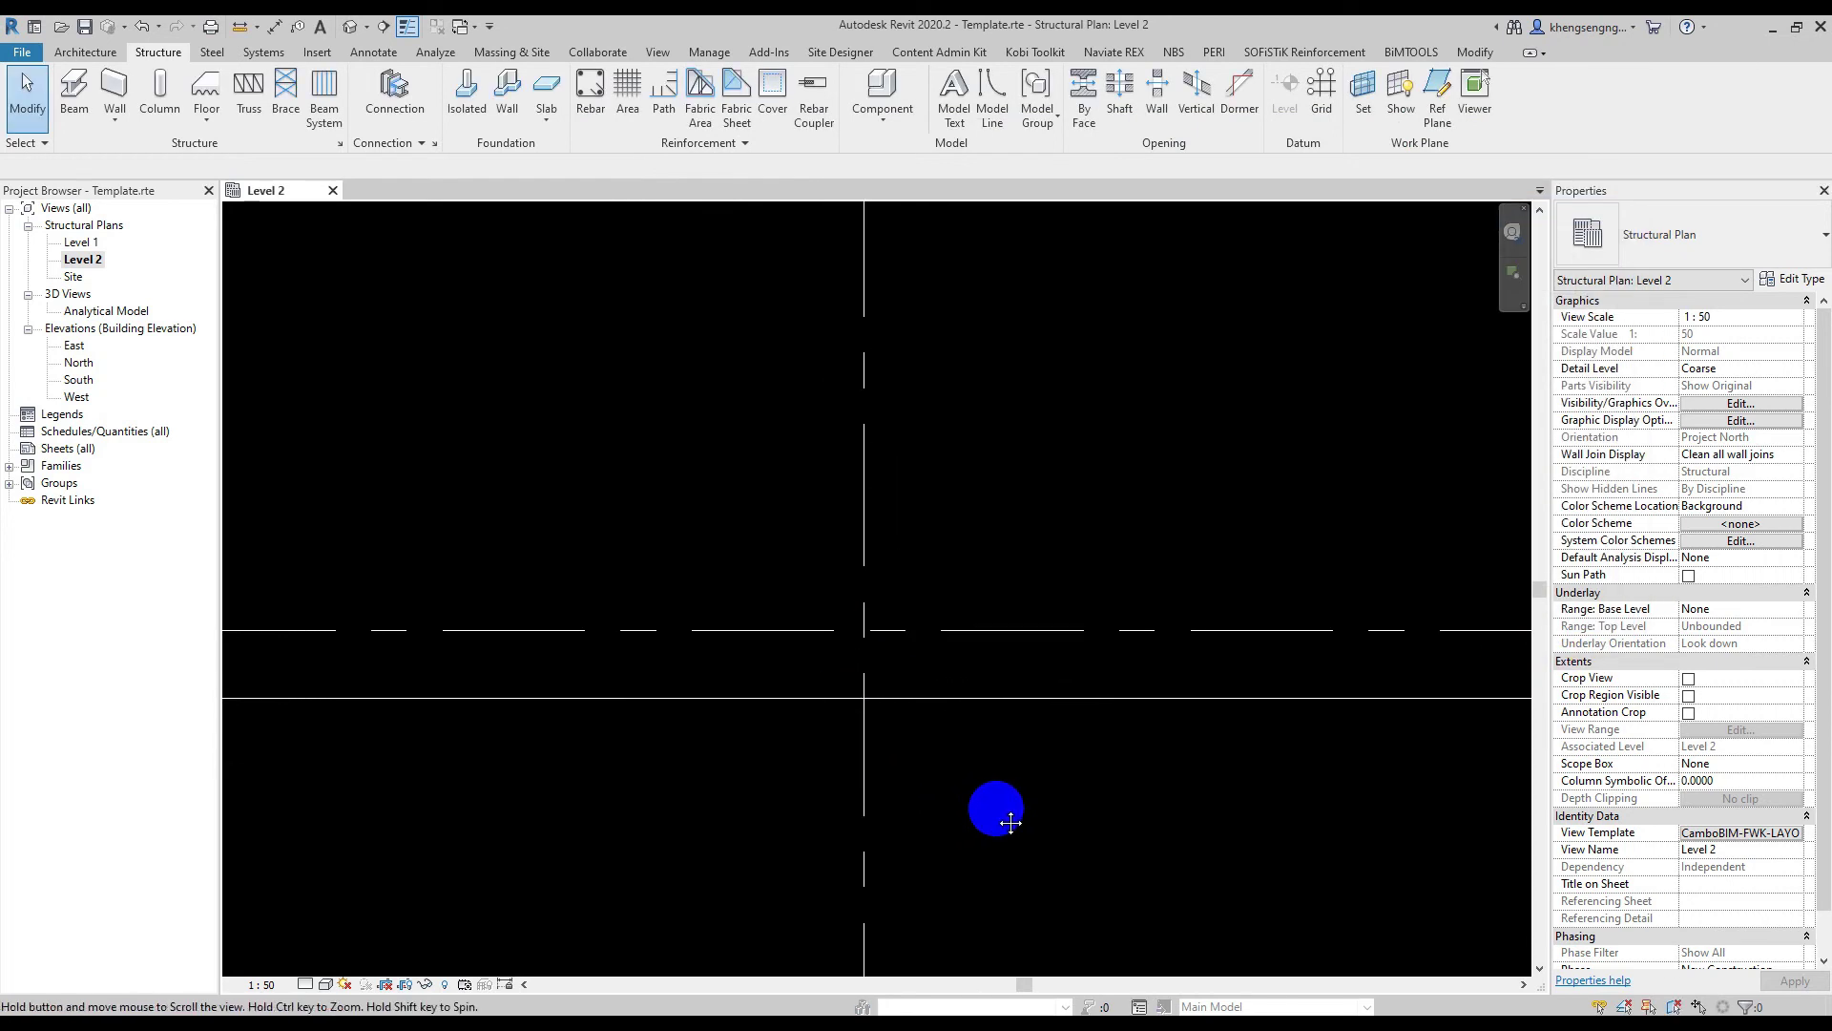
left_click(919, 579)
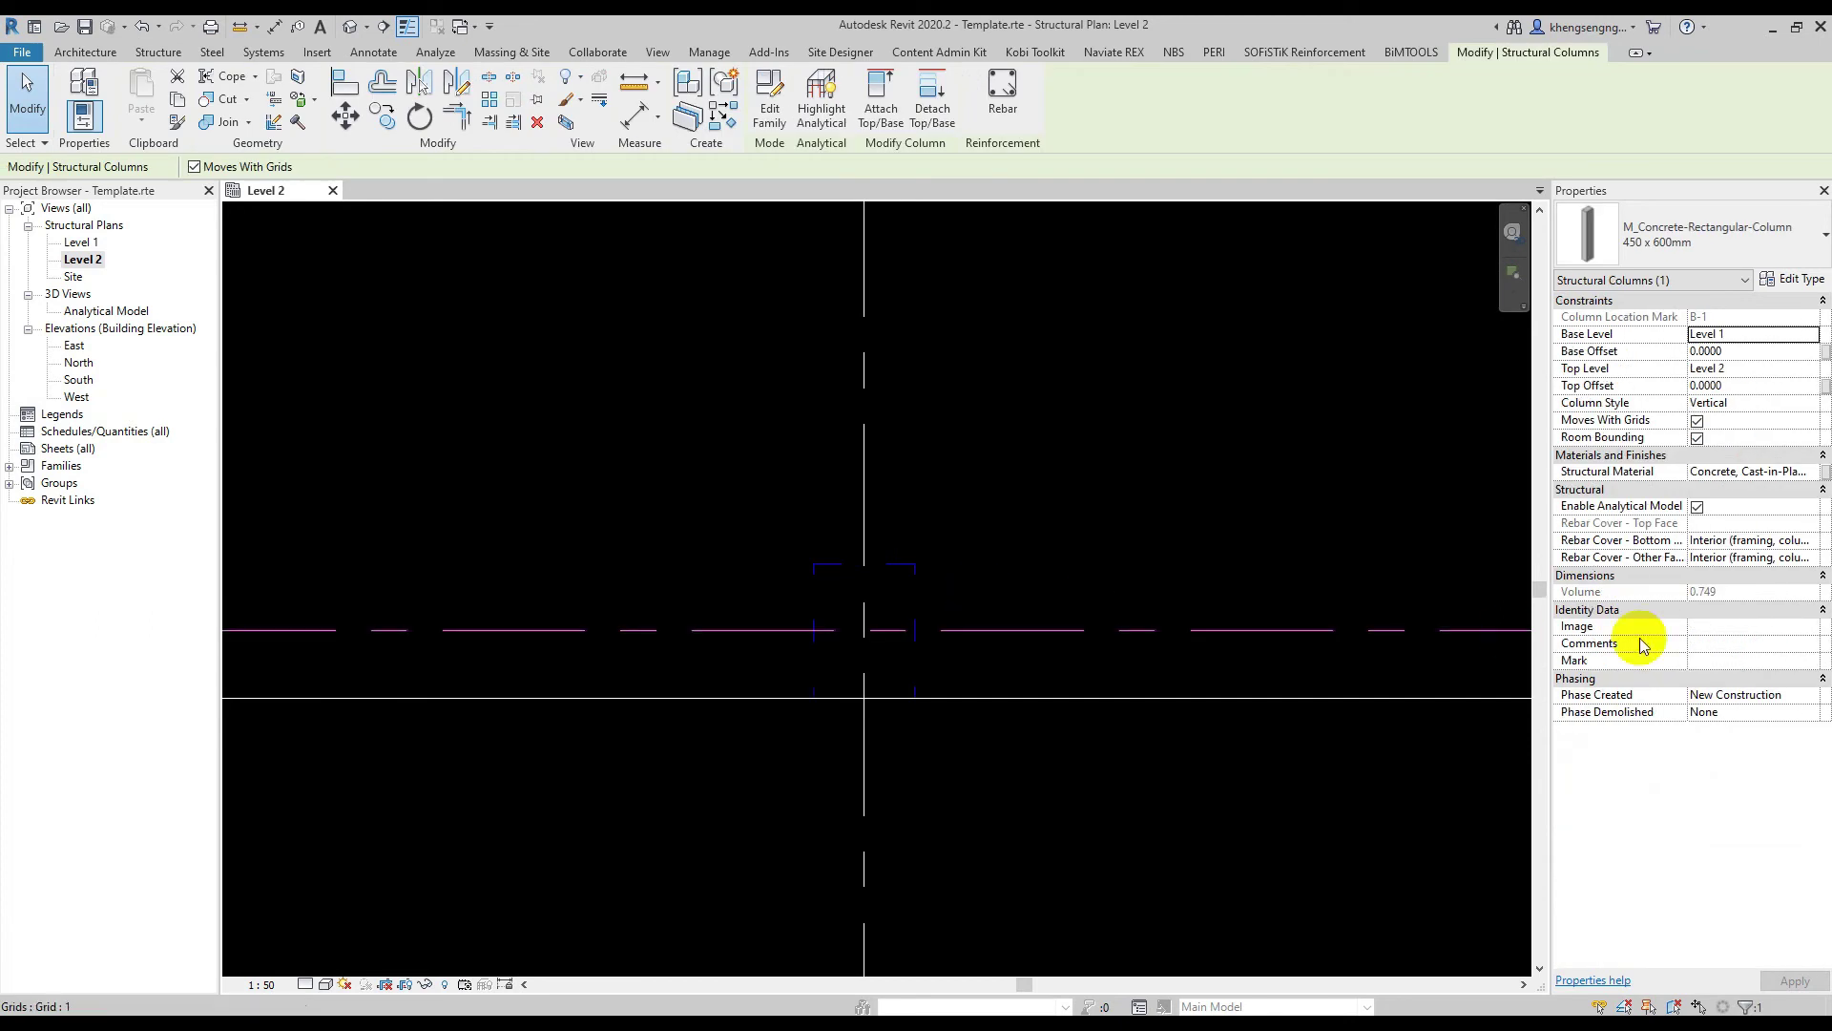
left_click(1194, 759)
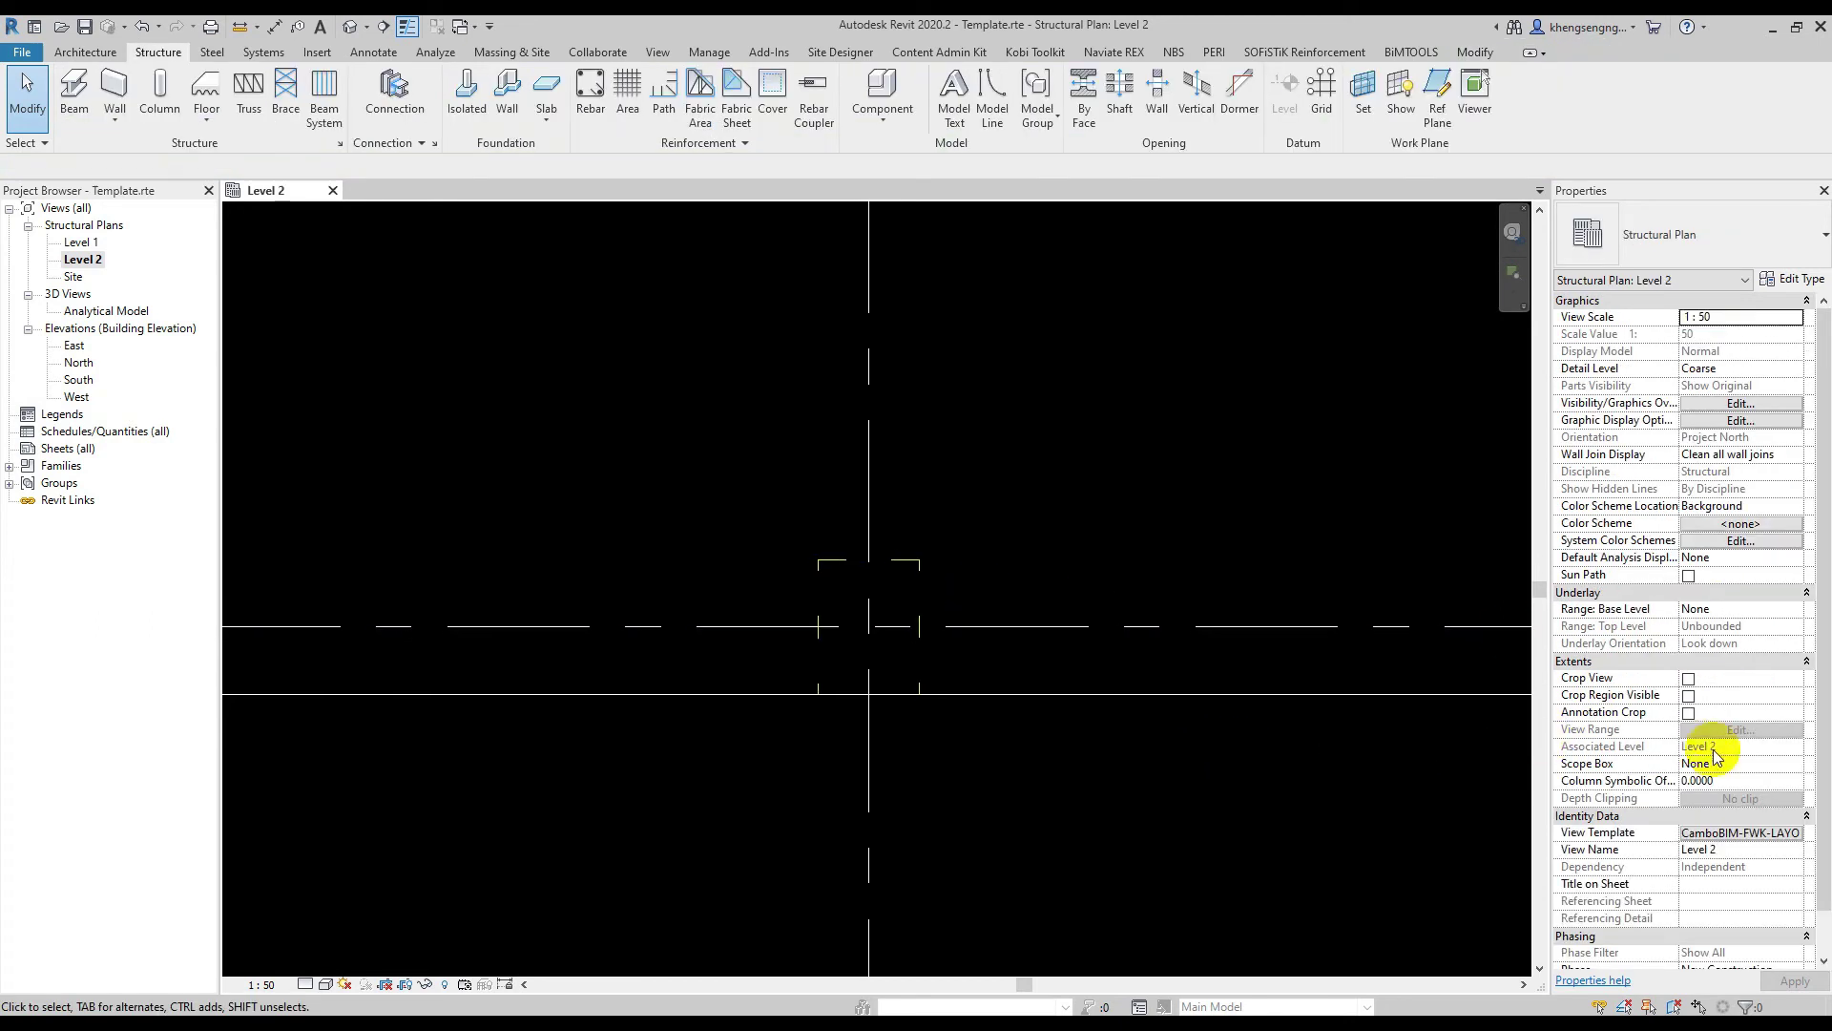
For Structural Columns hidden lines, change the CamBIM-Hidden pattern's space from 4 mm to 3 mm
left_click(1760, 834)
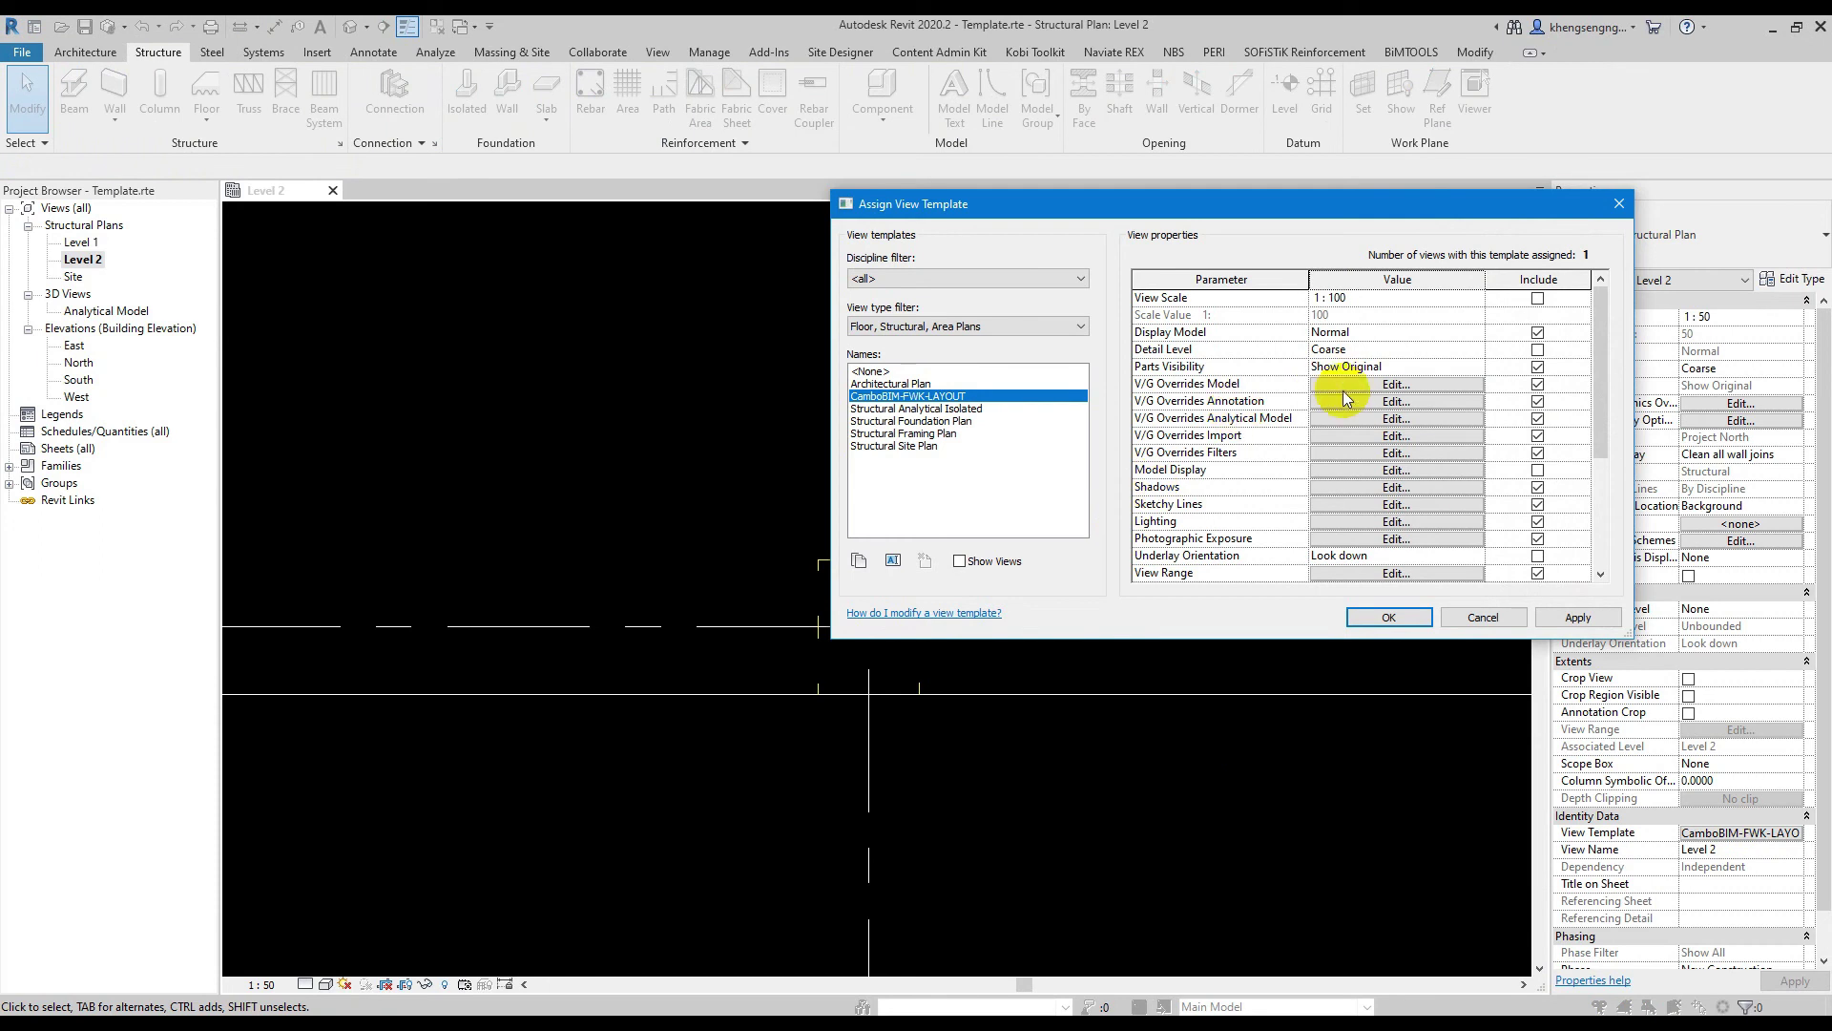
scroll(844, 481, "down", 1)
scroll(843, 481, "down", 1)
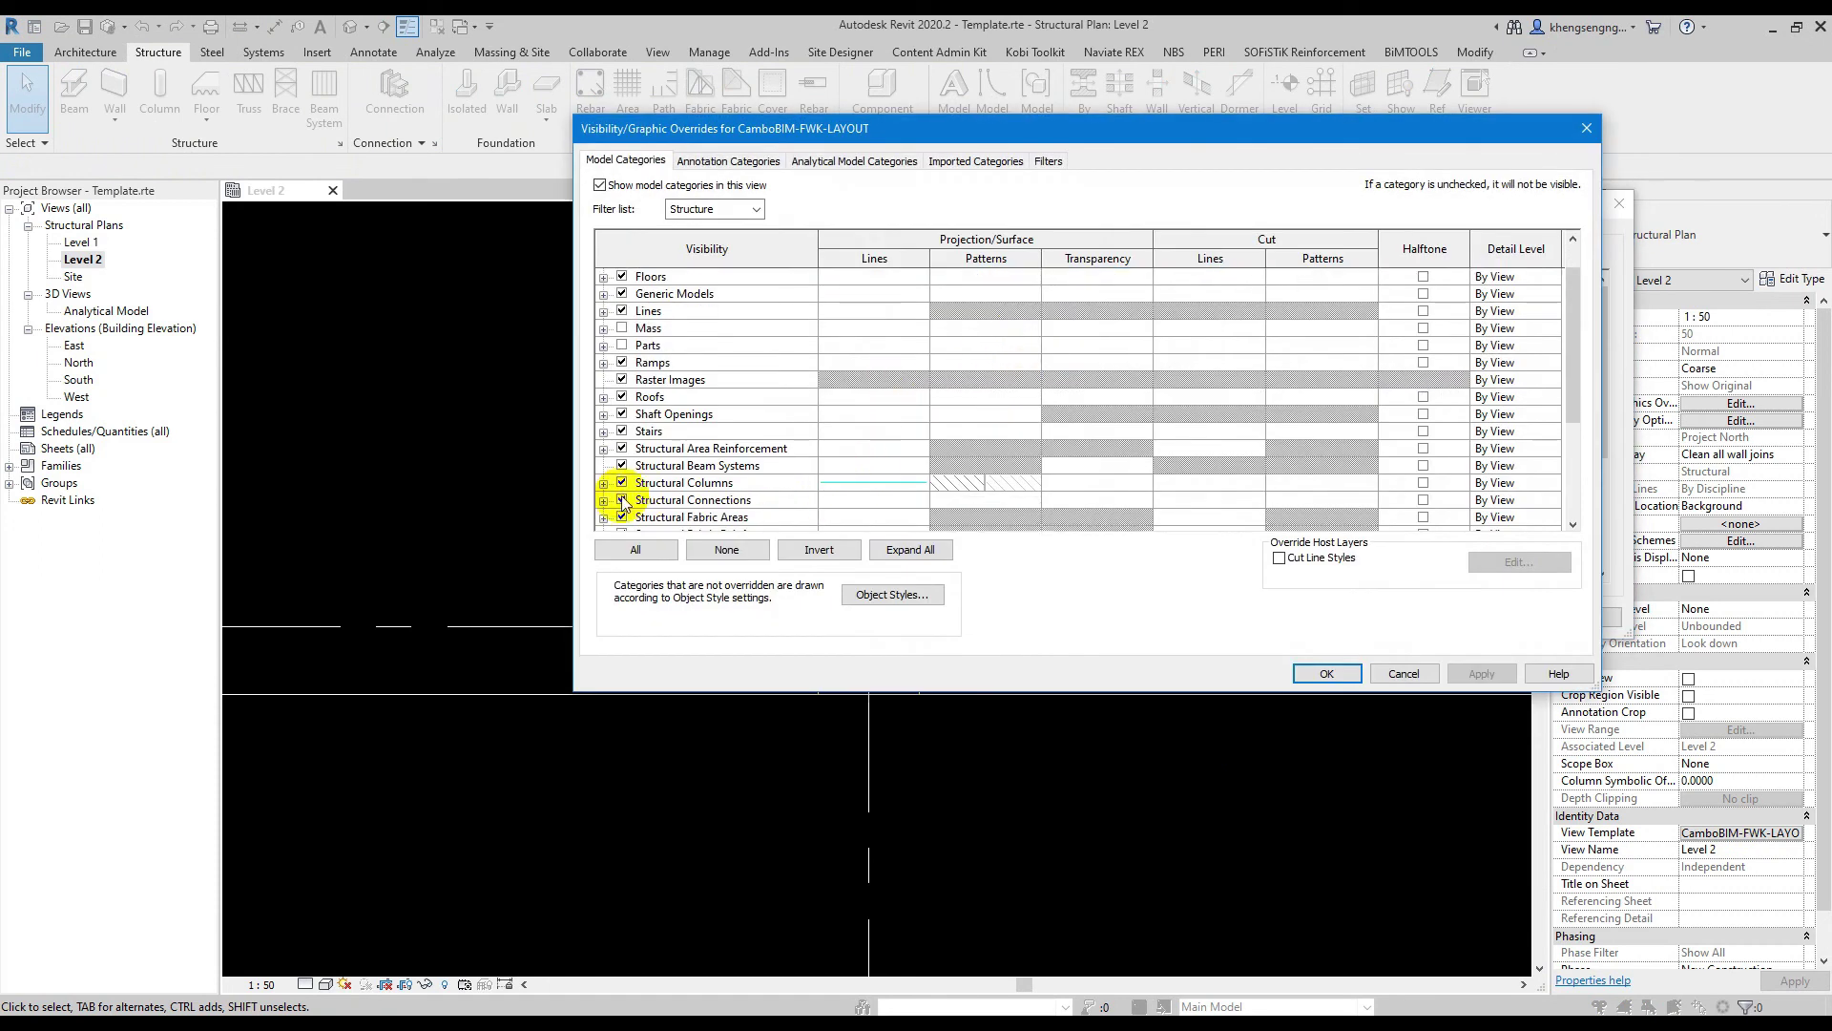
left_click(603, 484)
left_click(857, 462)
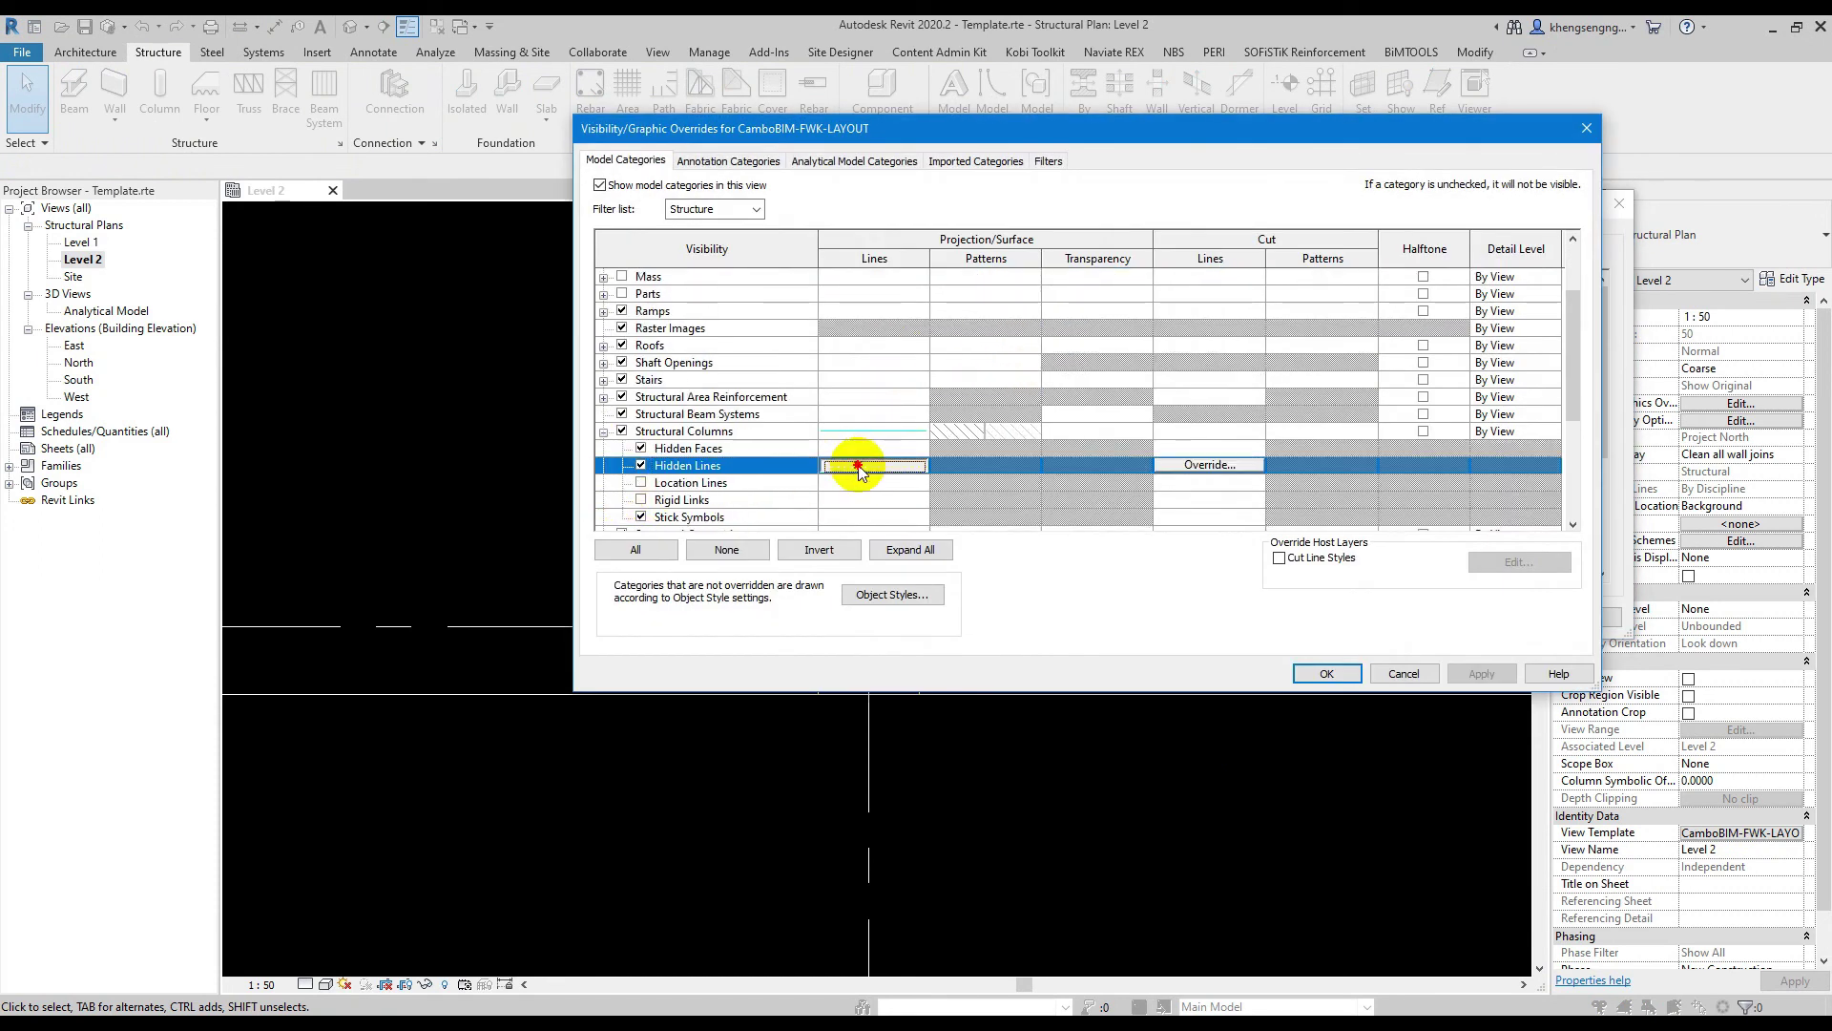
left_click(1002, 305)
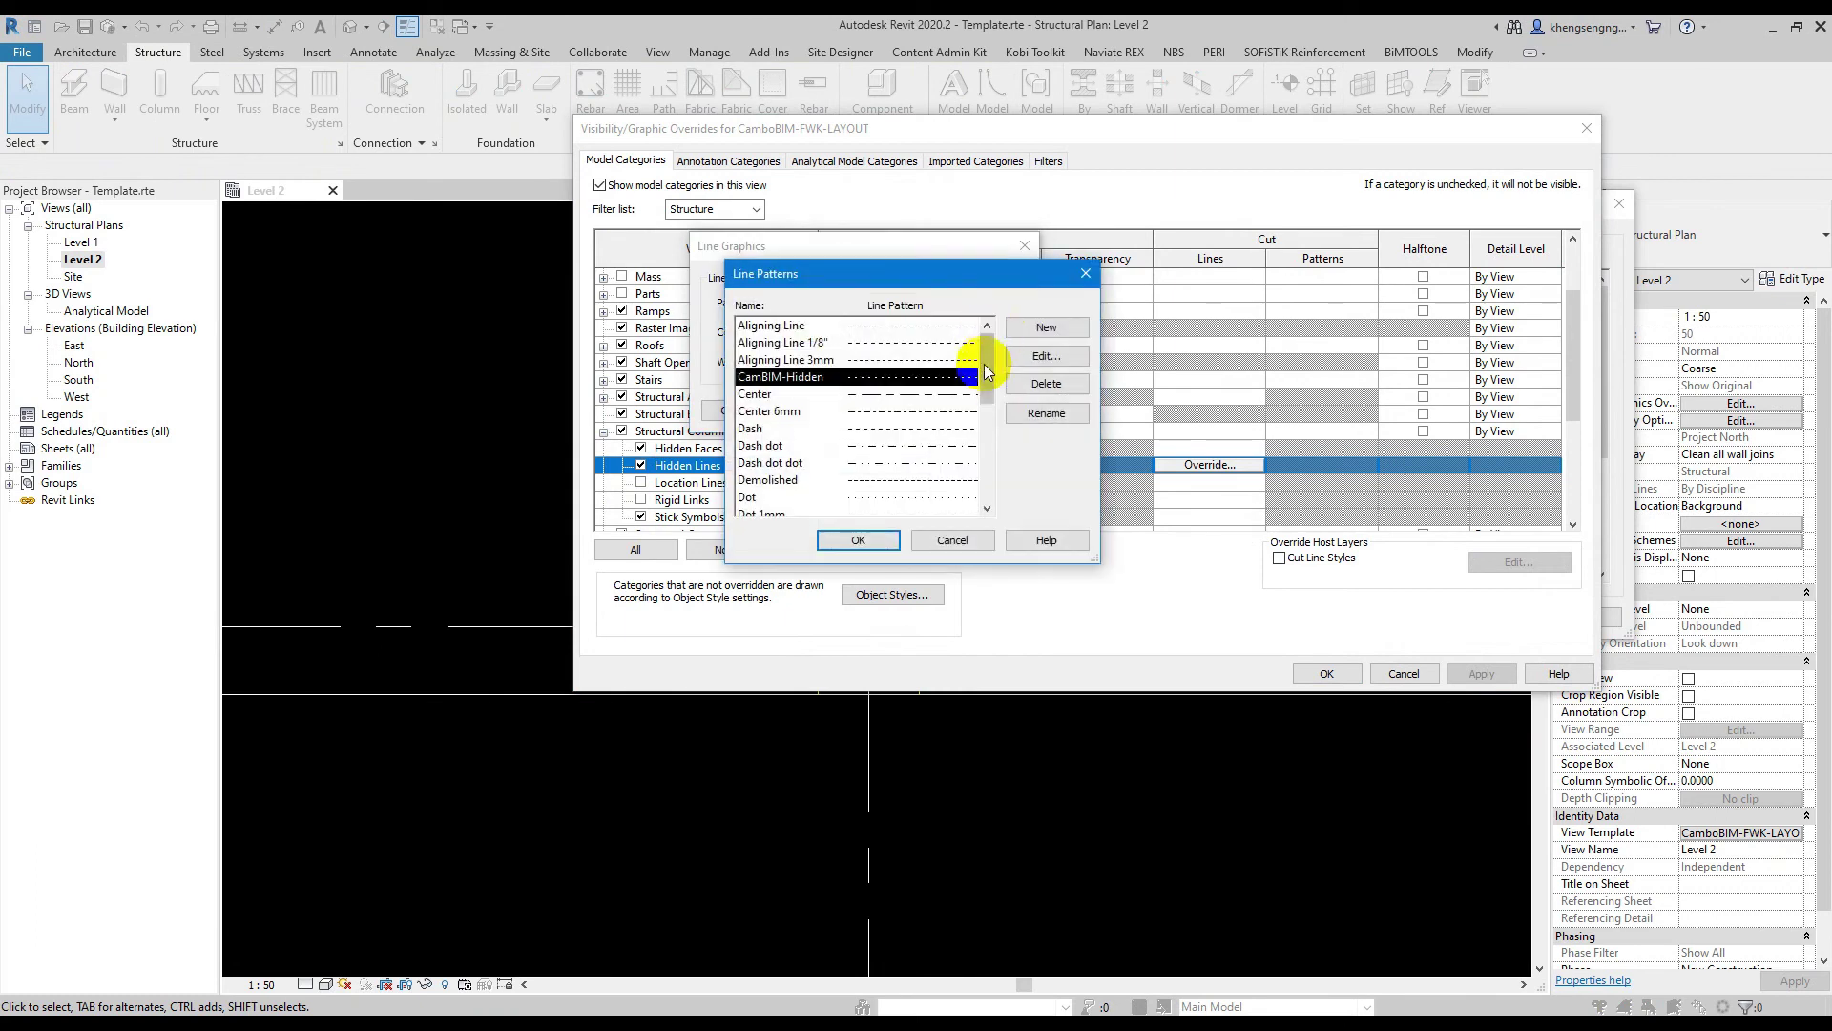
double_click(966, 380)
left_click(929, 397)
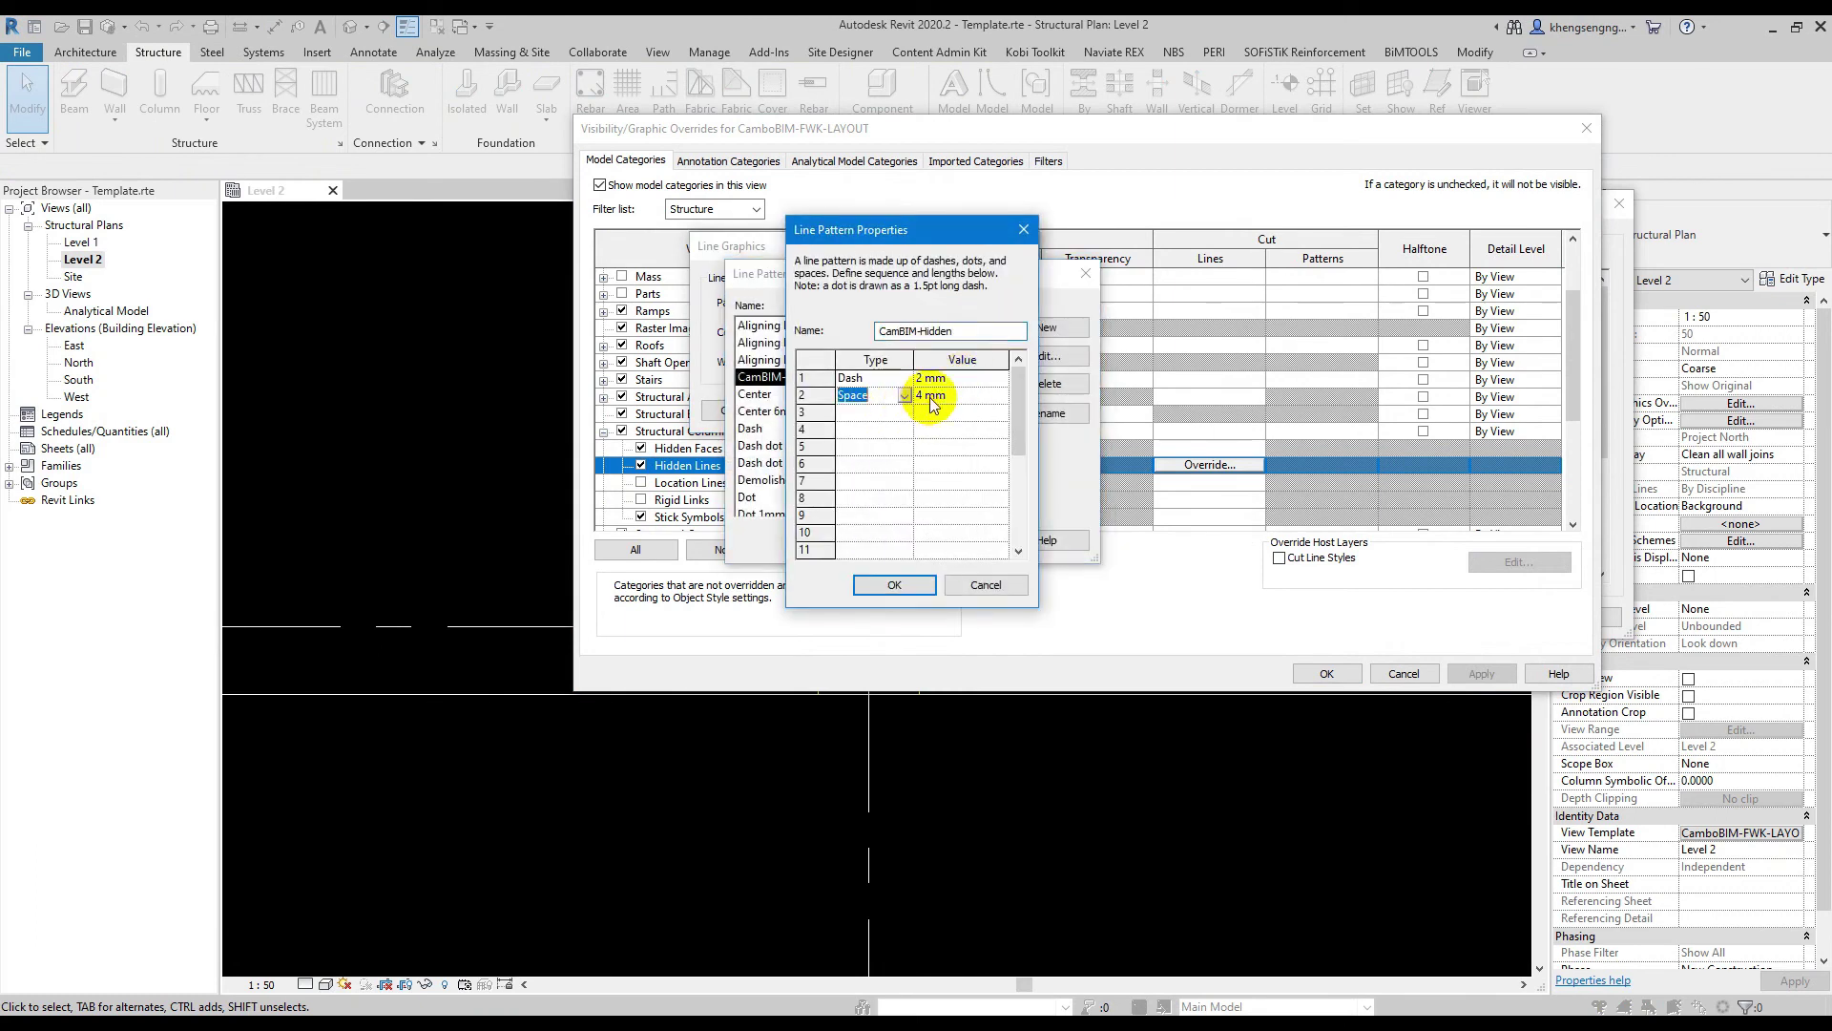
double_click(957, 395)
type("3")
left_click(907, 584)
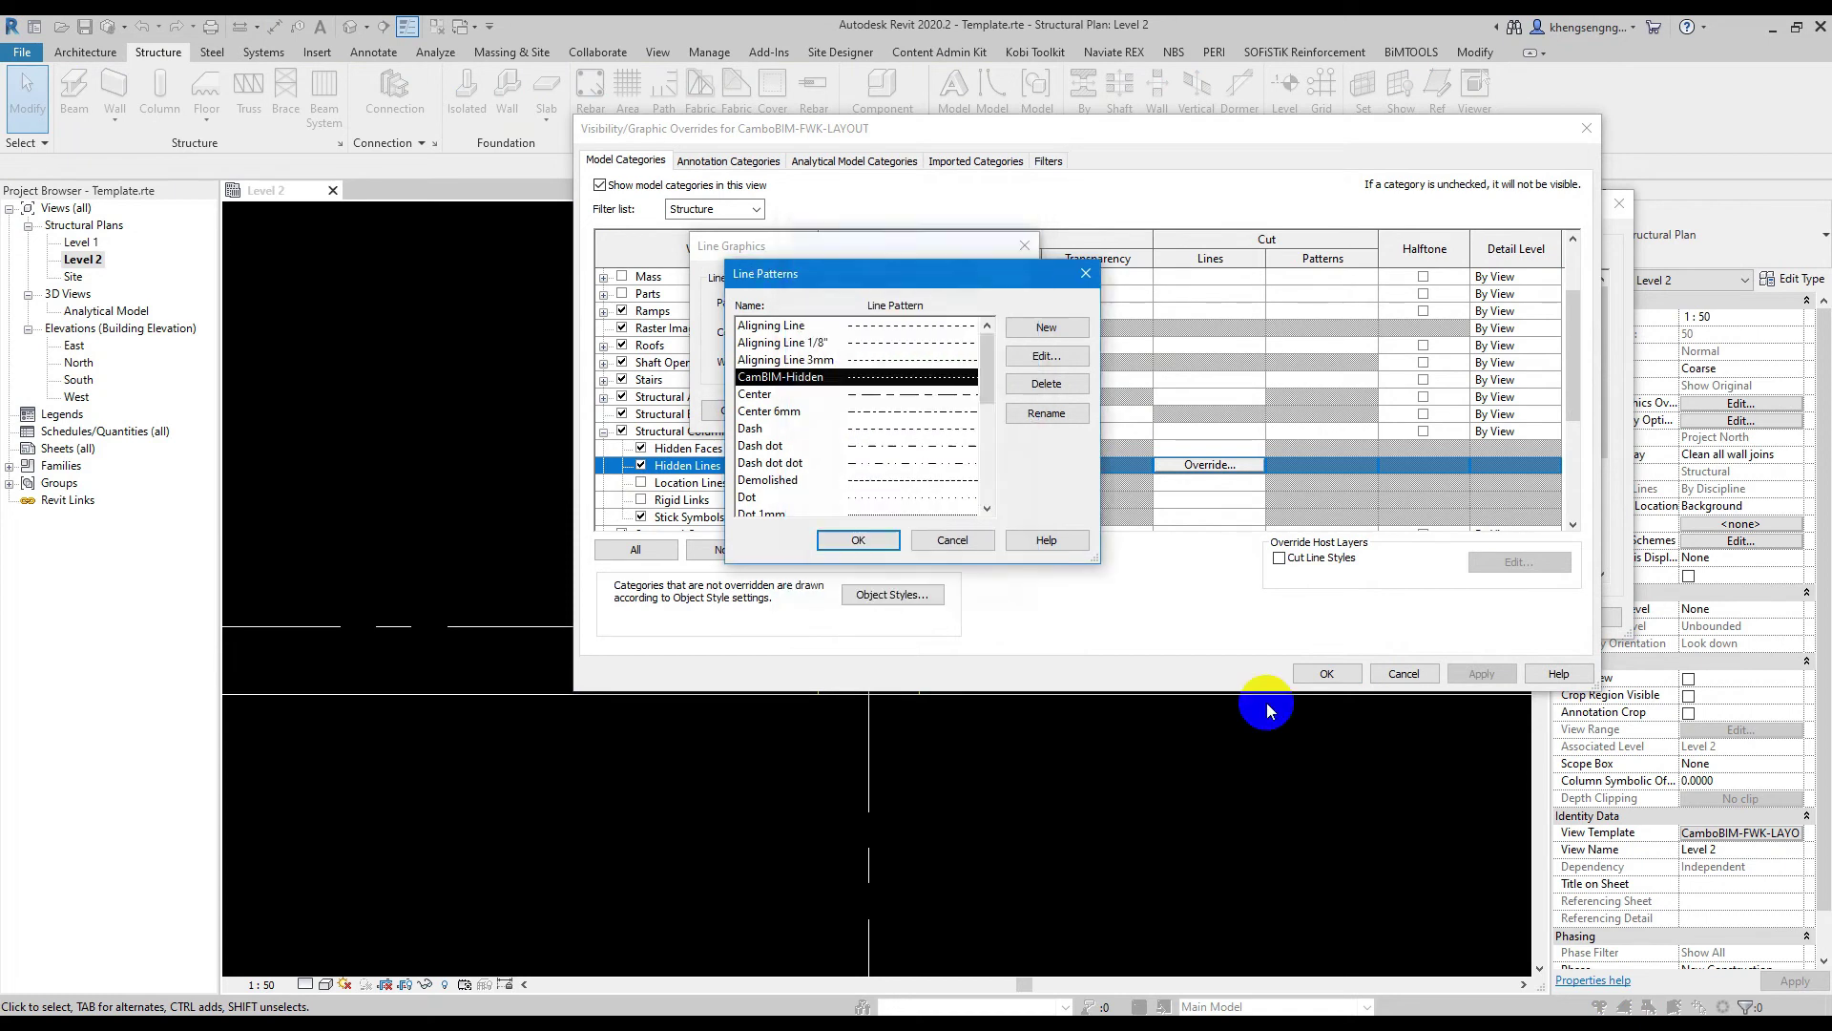
Keep CamBIM-Hidden for column hidden lines and apply the CamboBIM-FWK-LAYOUT template
left_click(871, 533)
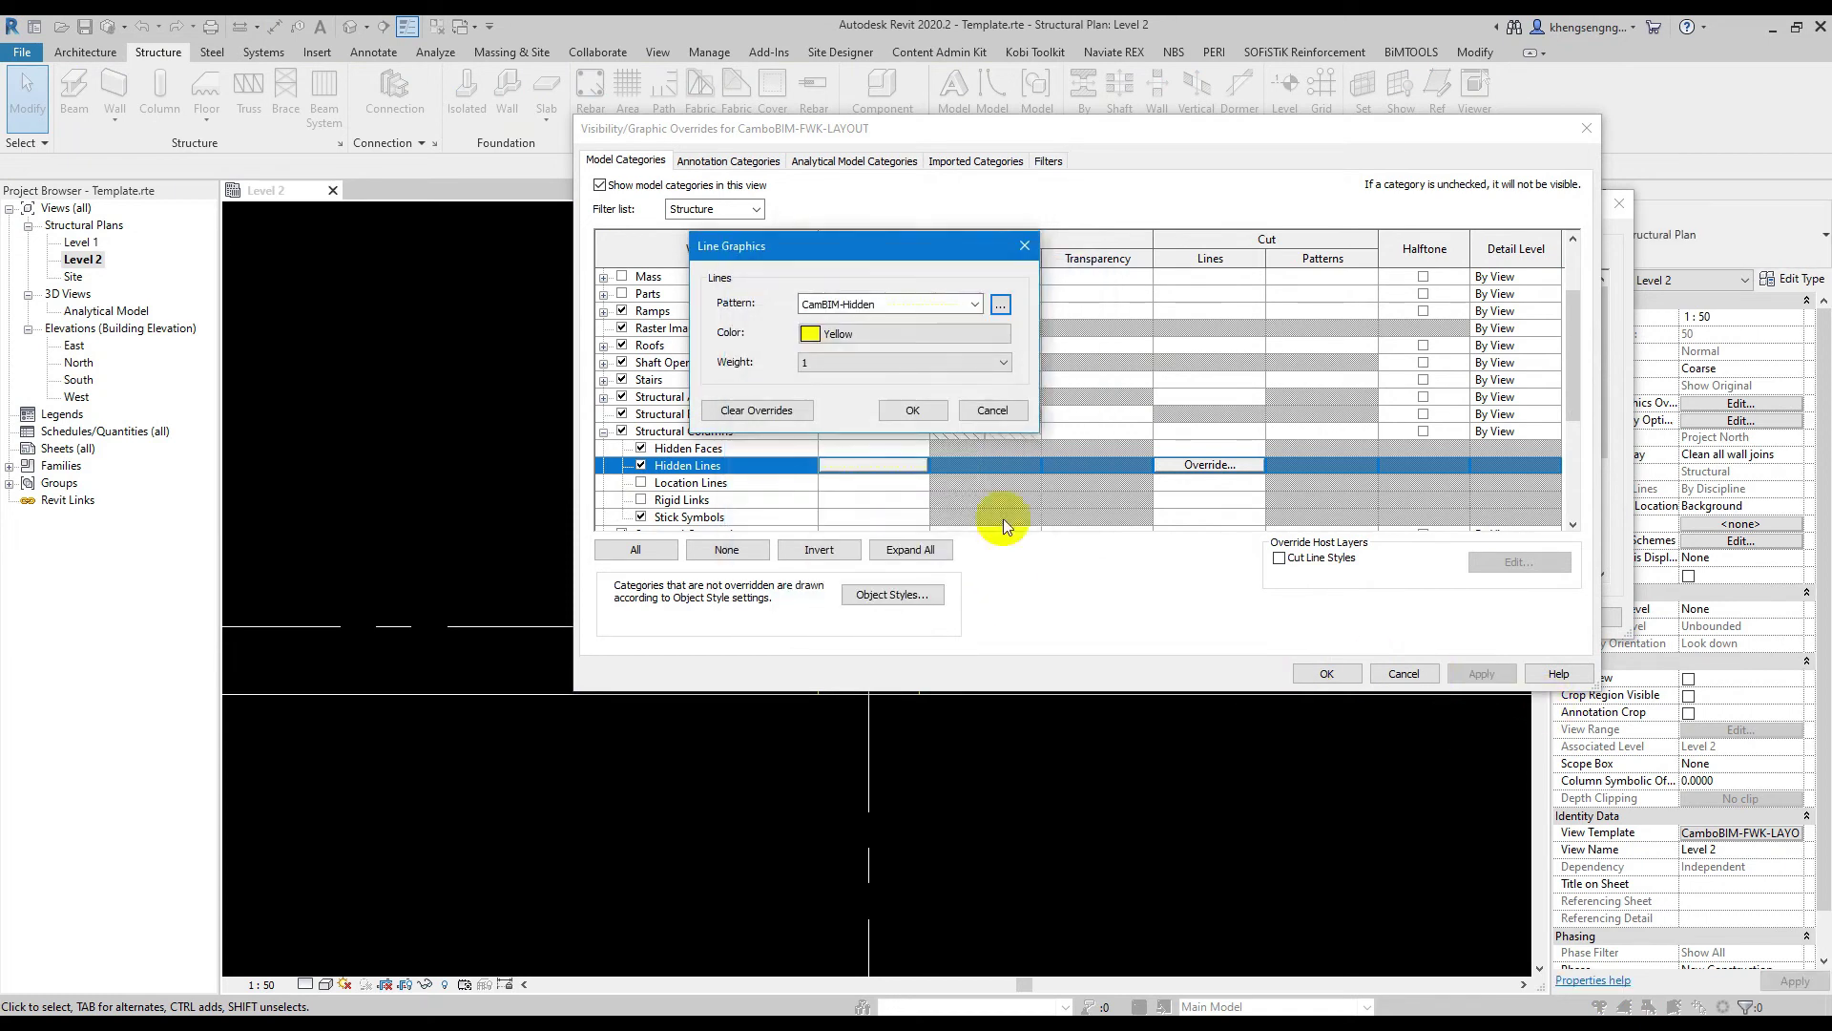
left_click(925, 412)
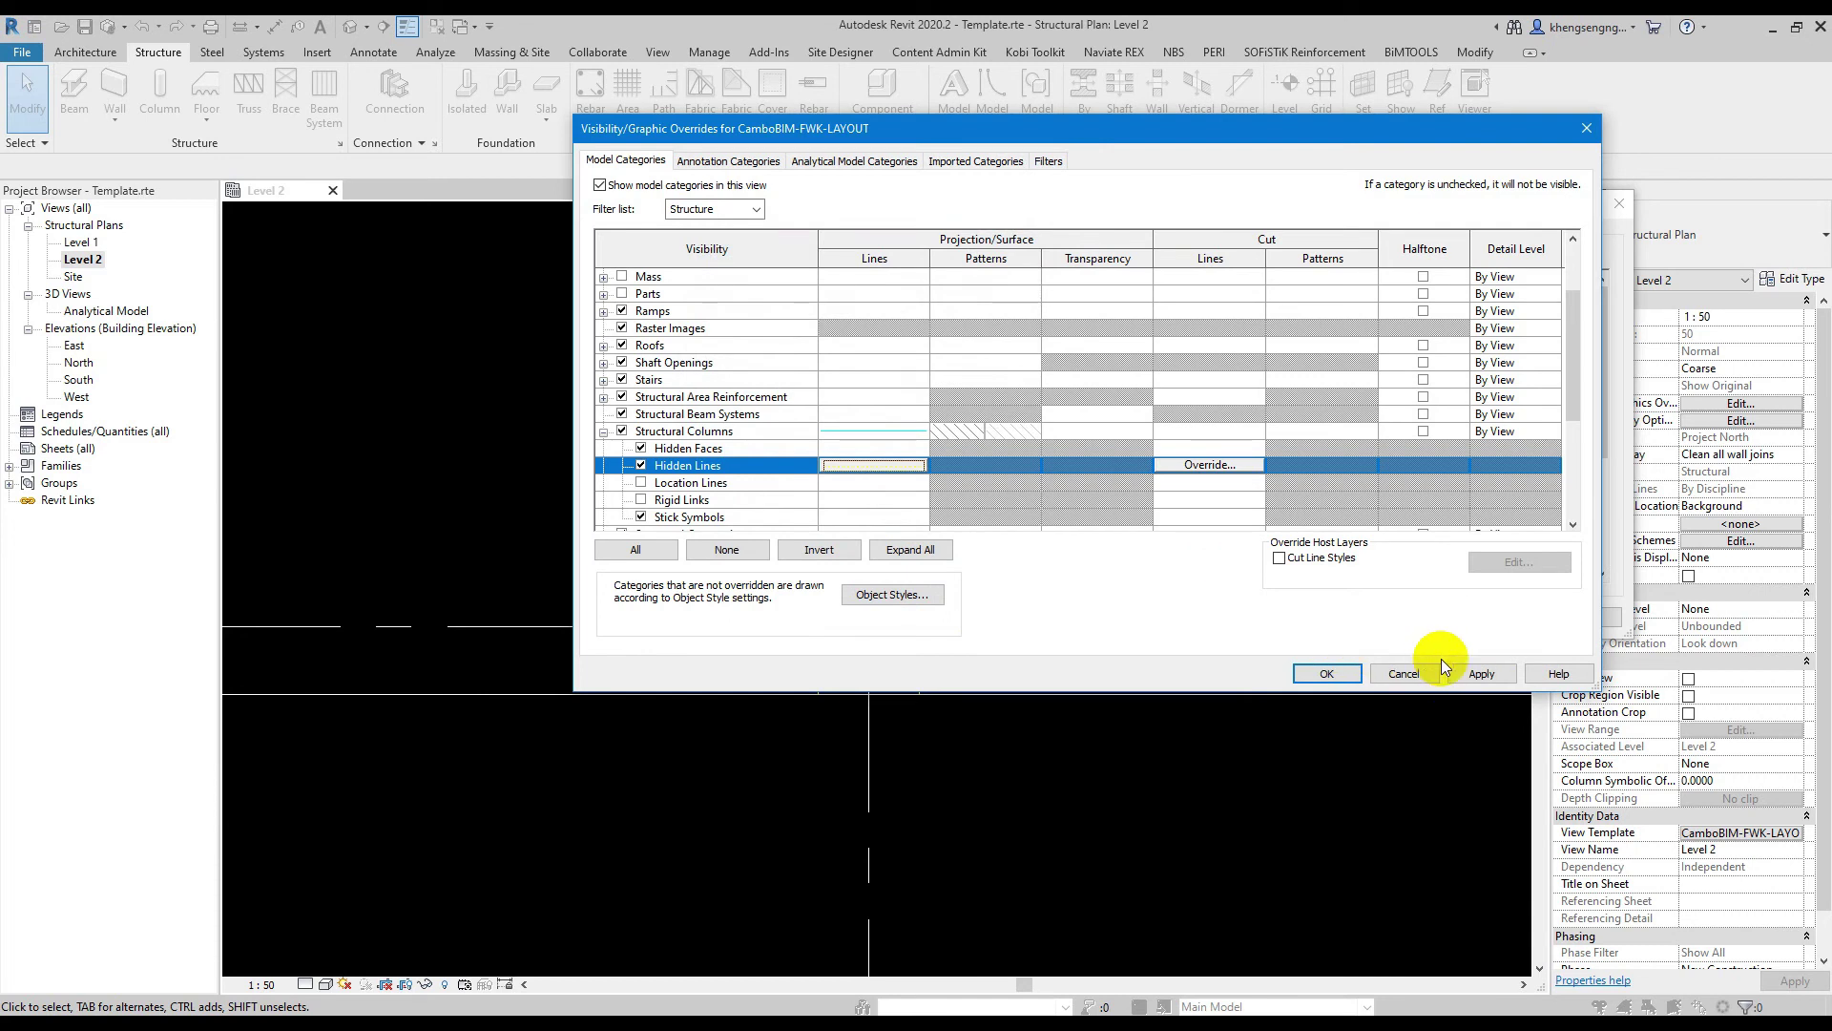
left_click(1328, 672)
left_click(1578, 618)
left_click(1405, 616)
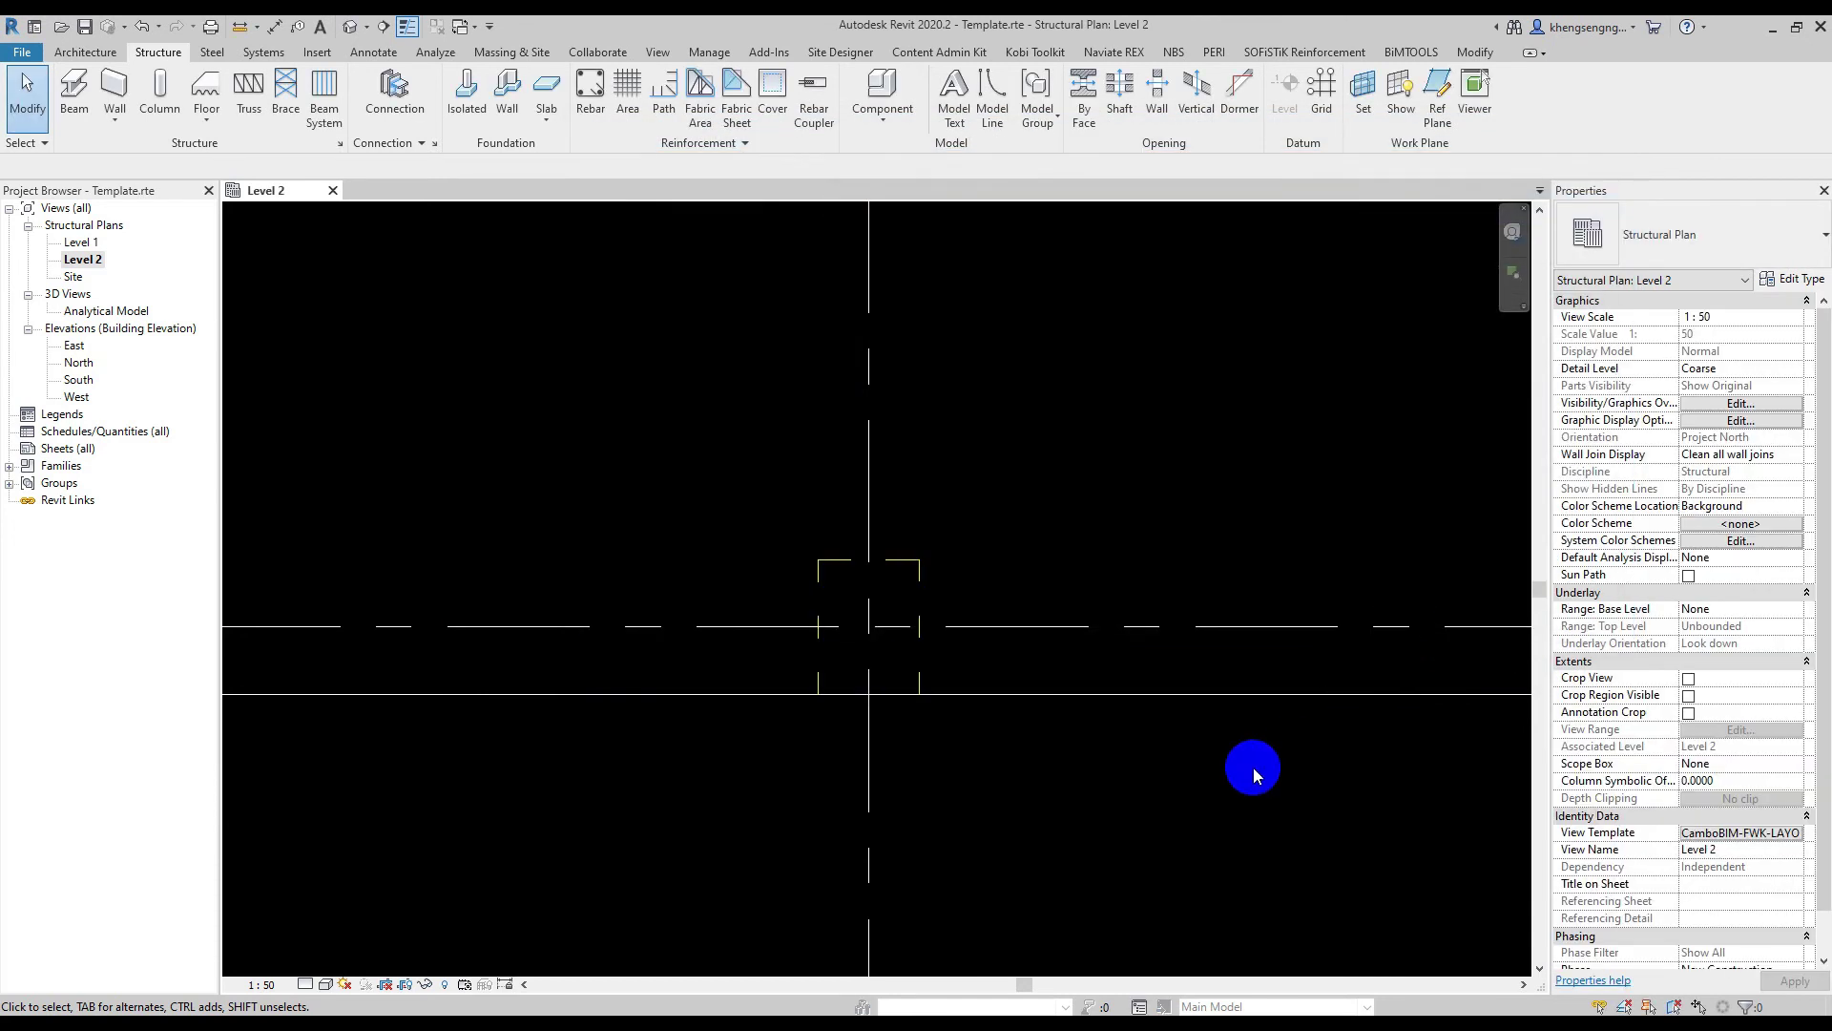
Set the Level 2 plan's view scale to 1:100
scroll(1178, 849, "down", 2)
scroll(1014, 724, "down", 3)
scroll(945, 790, "down", 1)
left_click(261, 984)
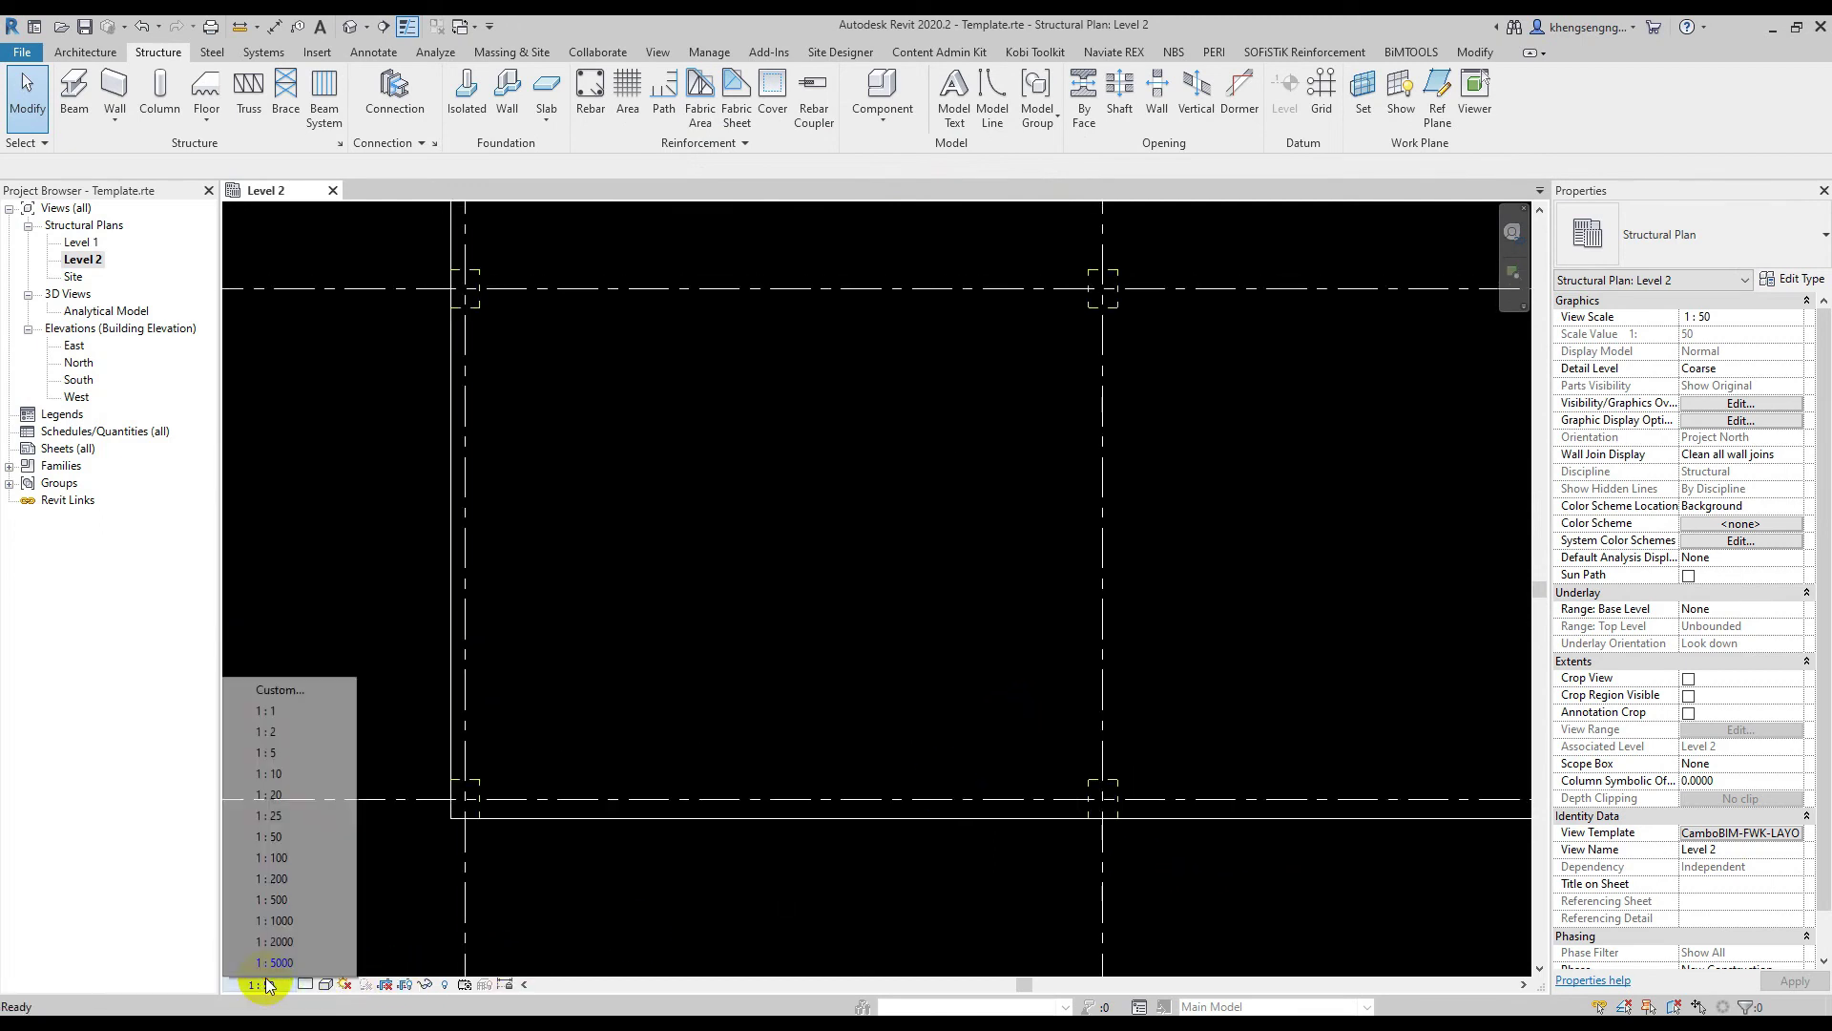
left_click(283, 857)
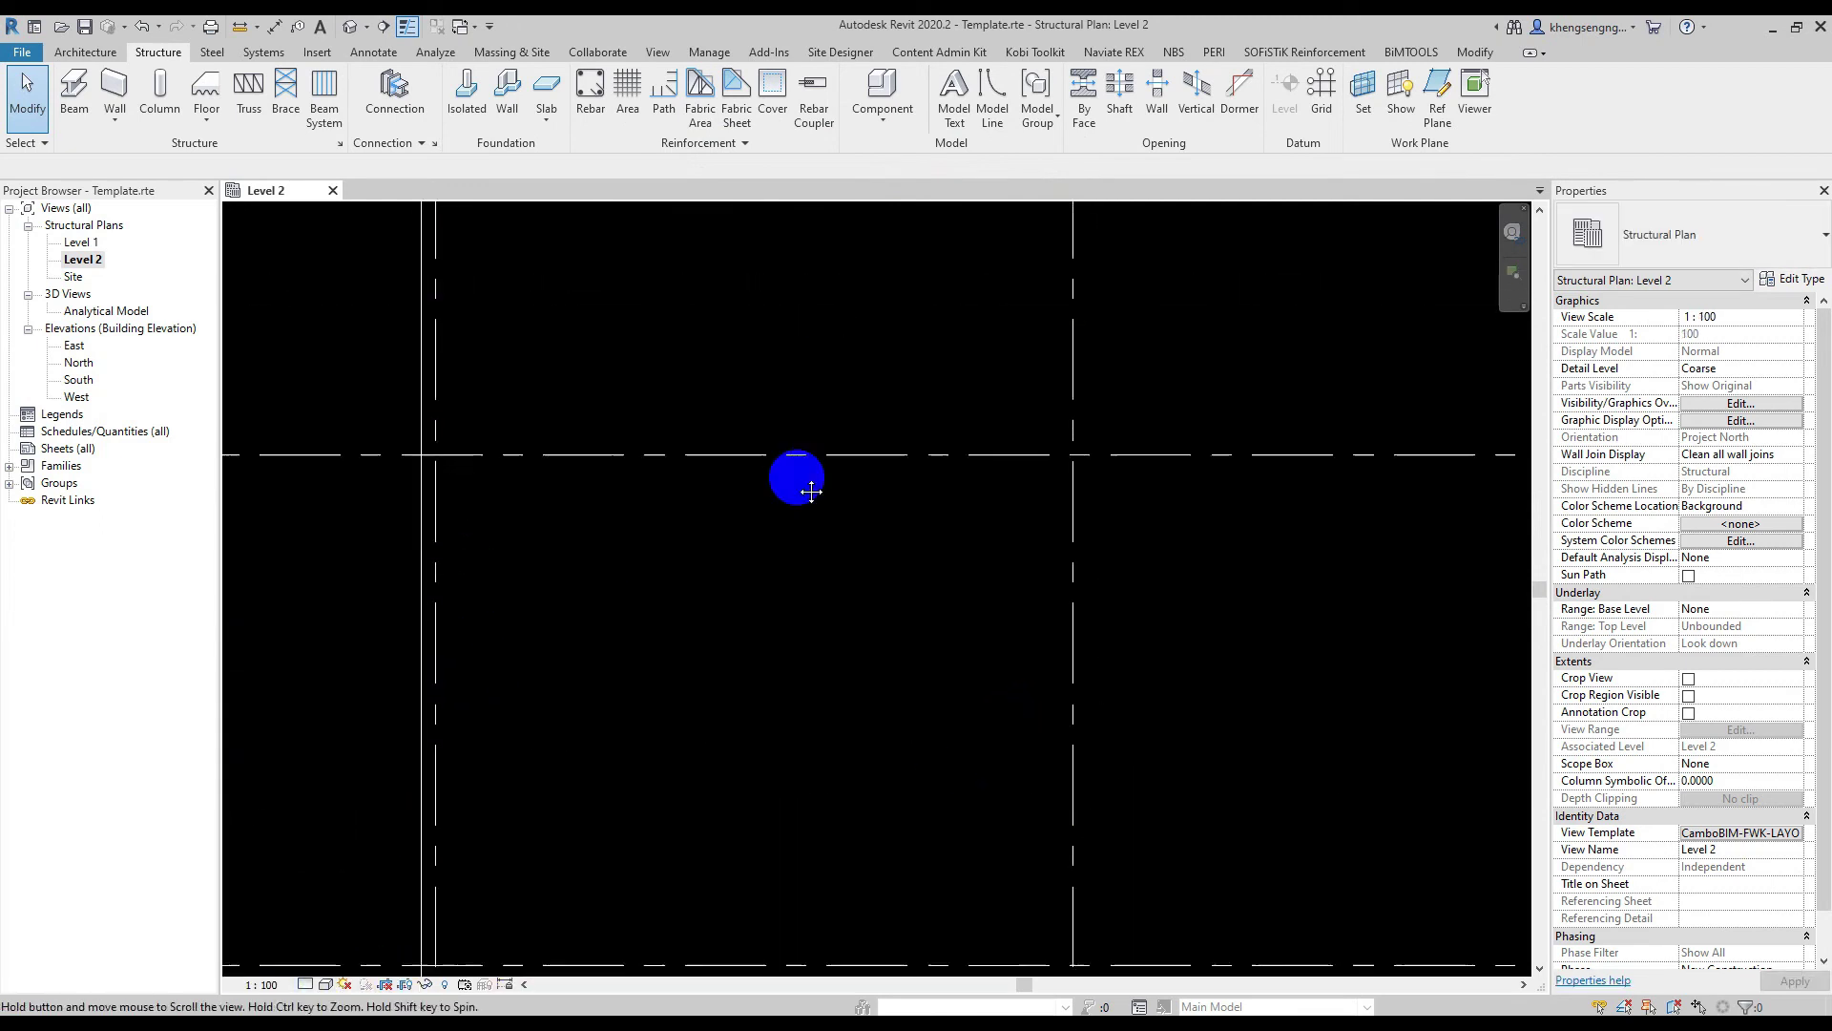
Zoom the plan to fit, then open the view template's model category overrides
scroll(1147, 536, "down", 1)
scroll(1214, 614, "down", 1)
mouse_move(1215, 613)
middle_mouse_down()
mouse_move(982, 442)
mouse_move(1002, 449)
middle_mouse_up()
middle_click(1002, 449)
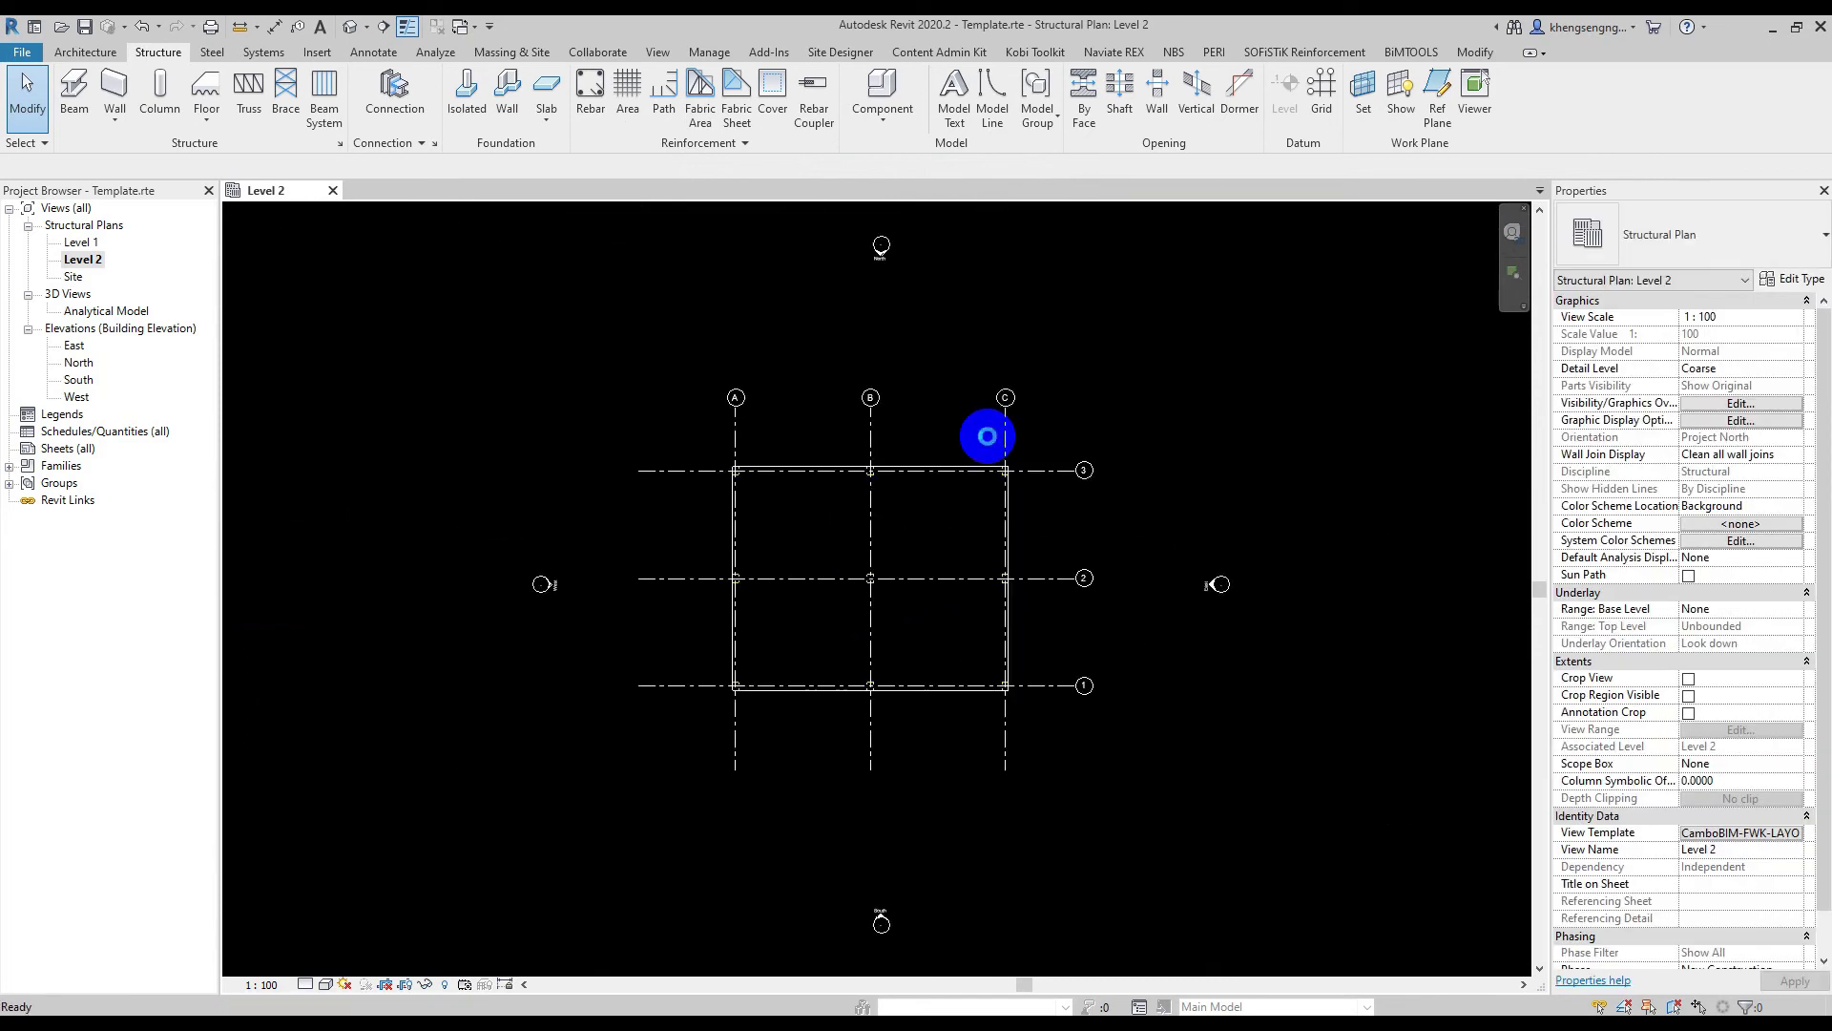
scroll(941, 549, "up", 3)
scroll(938, 579, "up", 2)
middle_click_drag(938, 579, 966, 582)
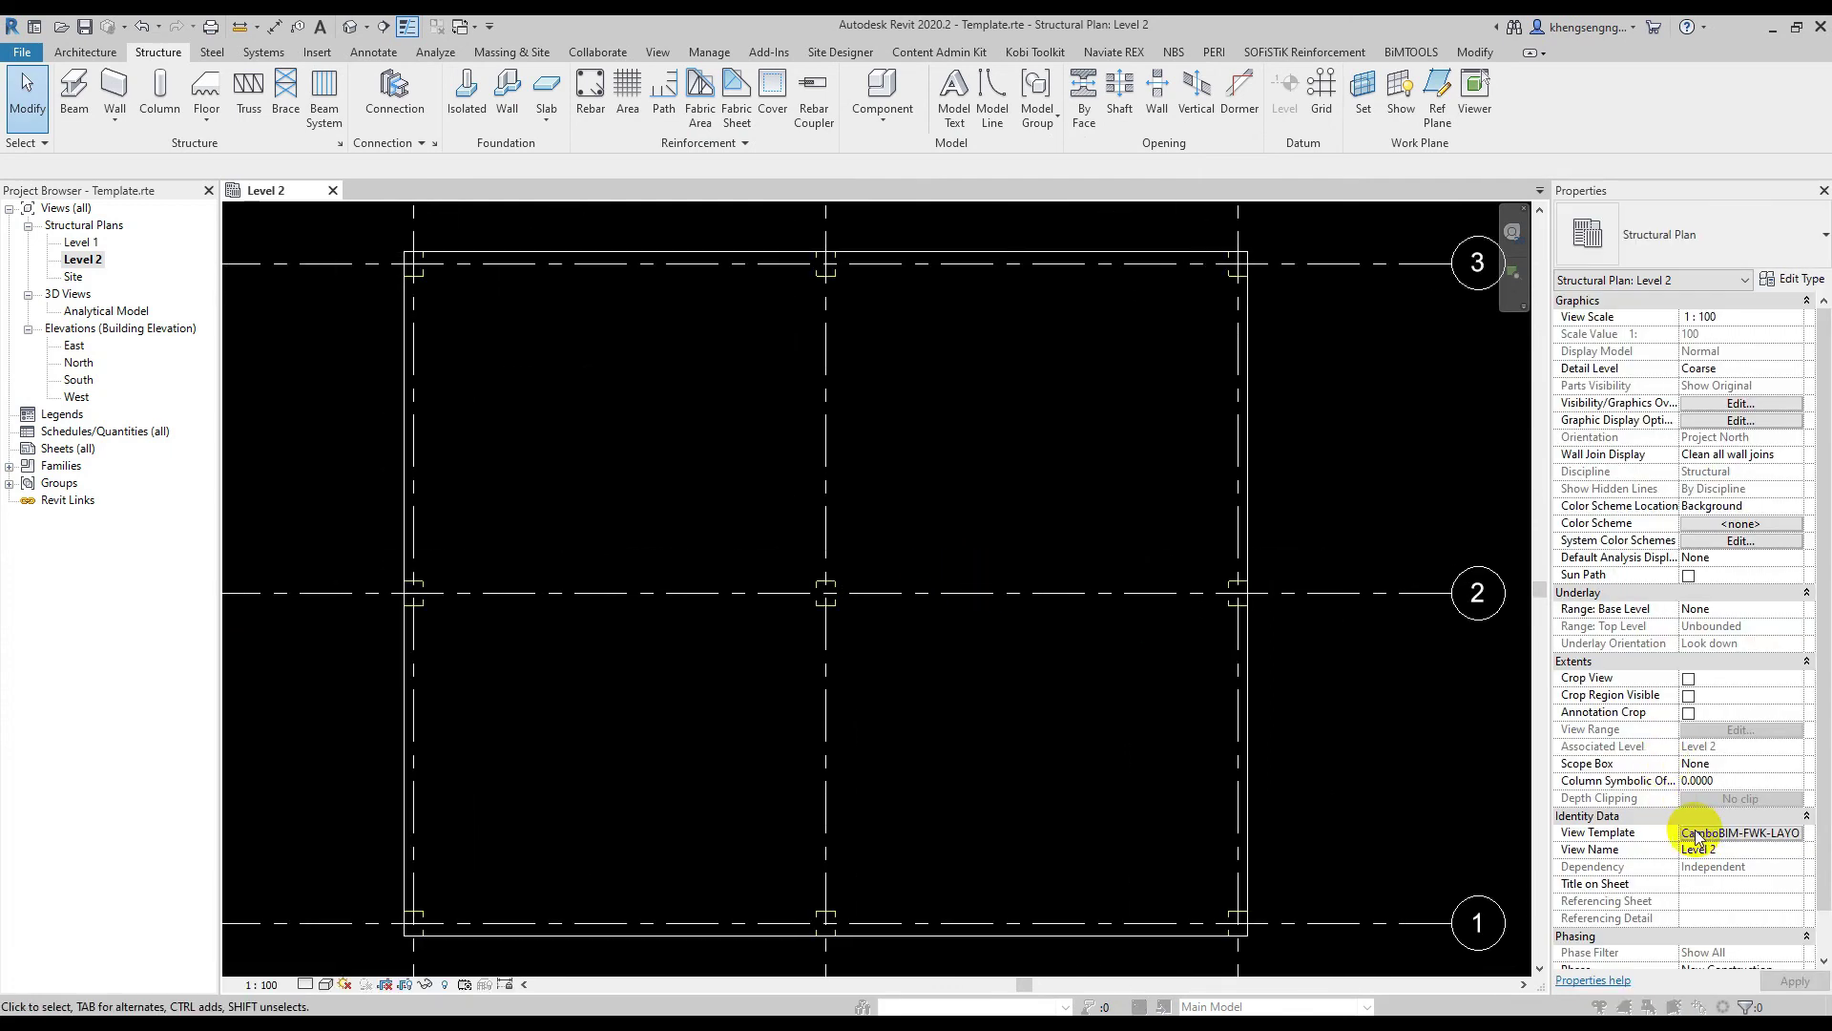
left_click(1704, 833)
left_click(1359, 385)
scroll(653, 488, "down", 2)
scroll(653, 488, "down", 1)
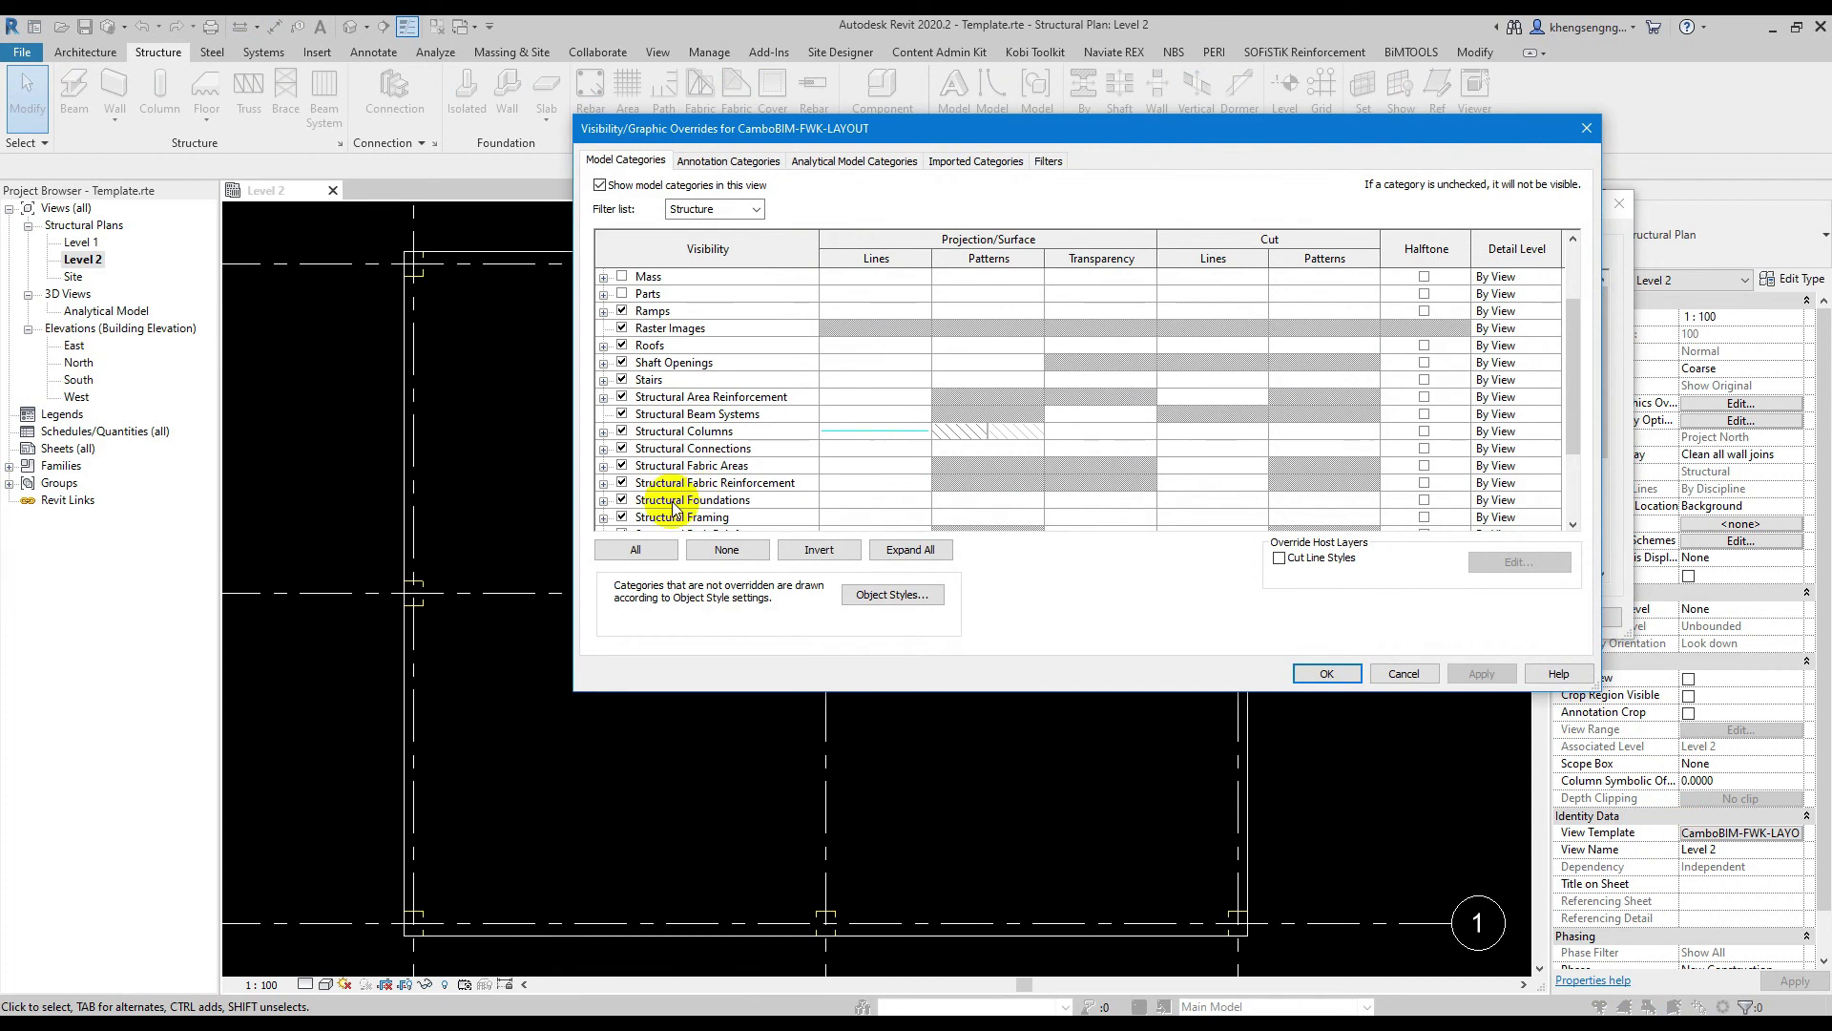
Override Structural Columns Hidden Faces lines to CamBIM-Hidden pattern, yellow, weight 3
left_click(604, 432)
left_click(869, 446)
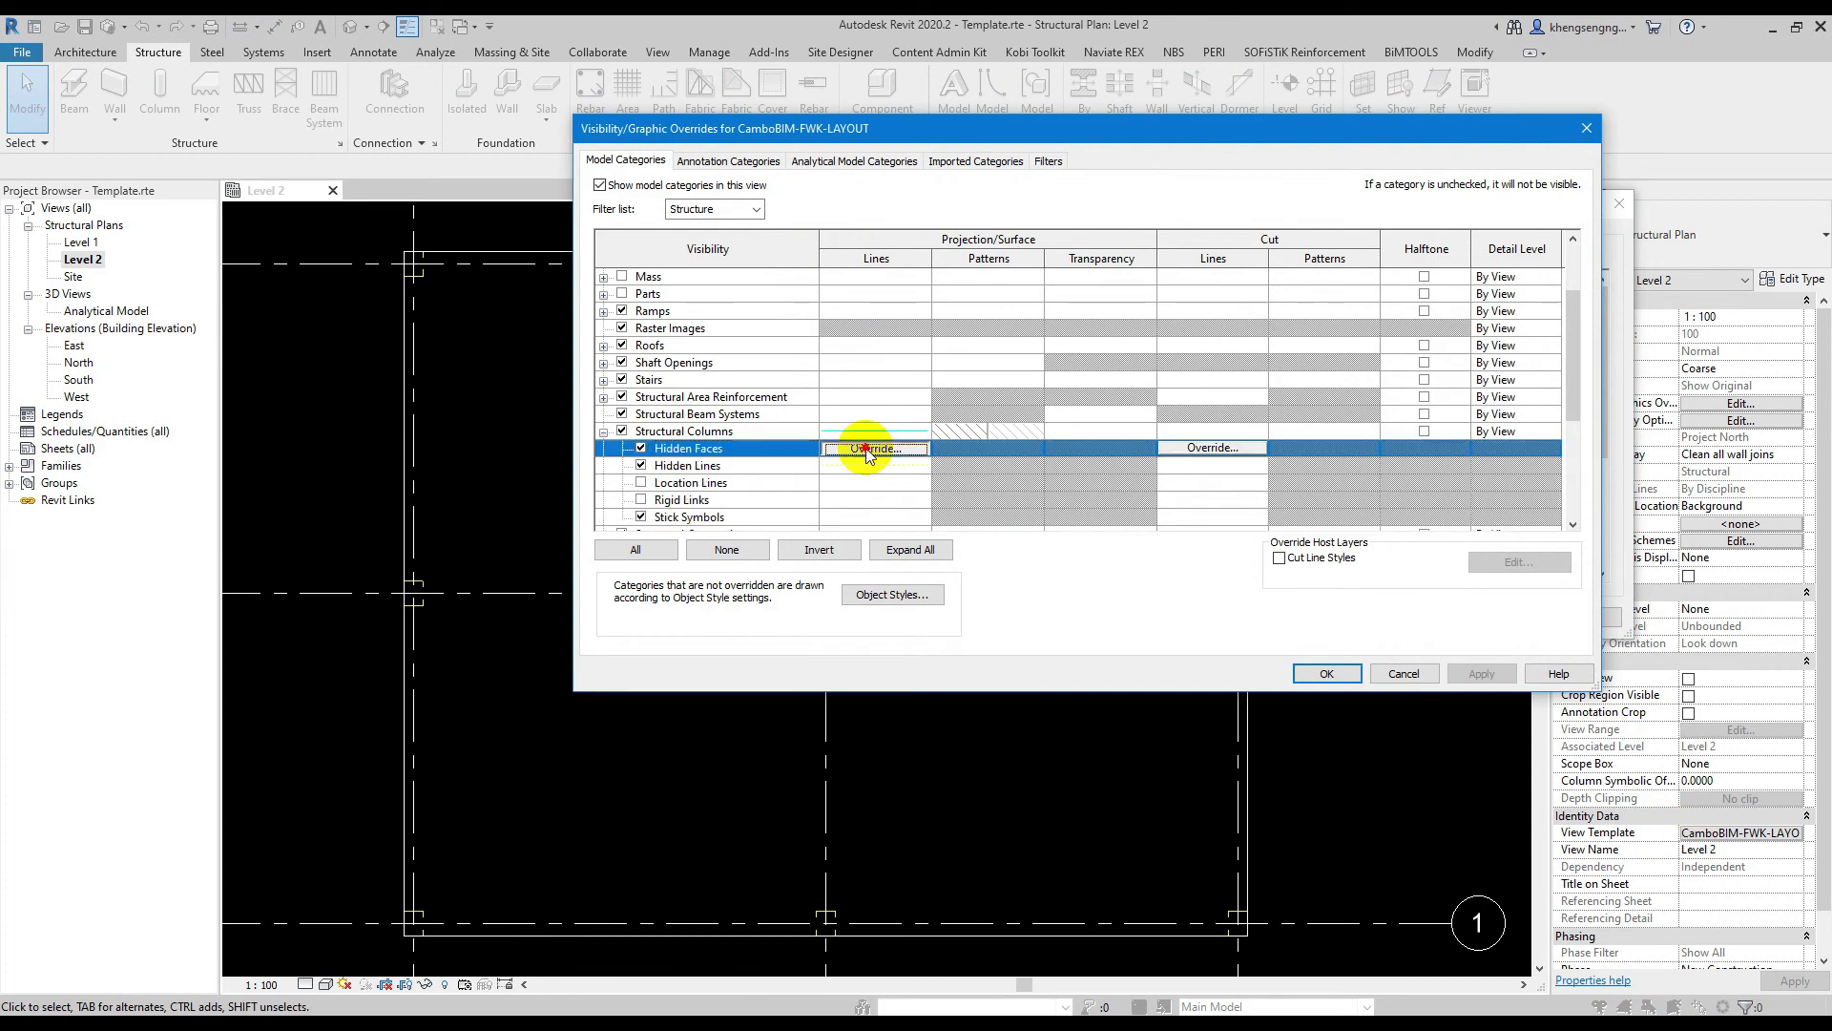
left_click(878, 304)
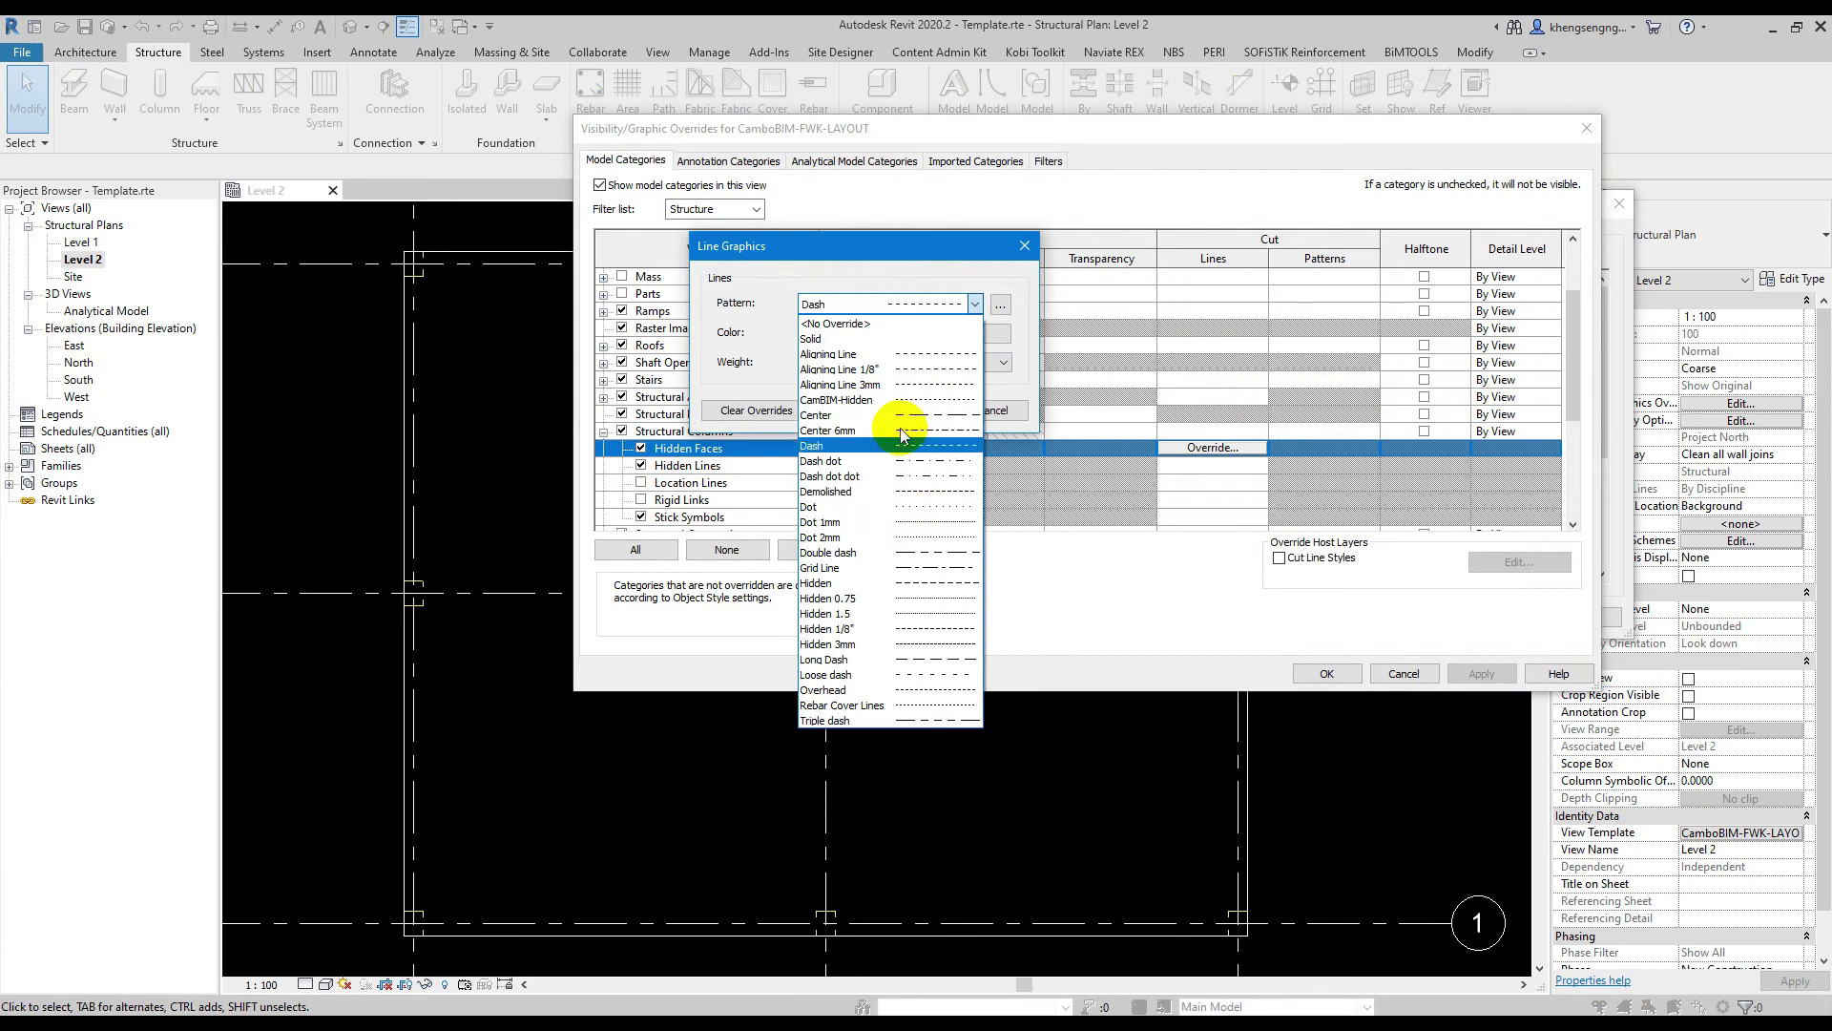
key("c")
key("c")
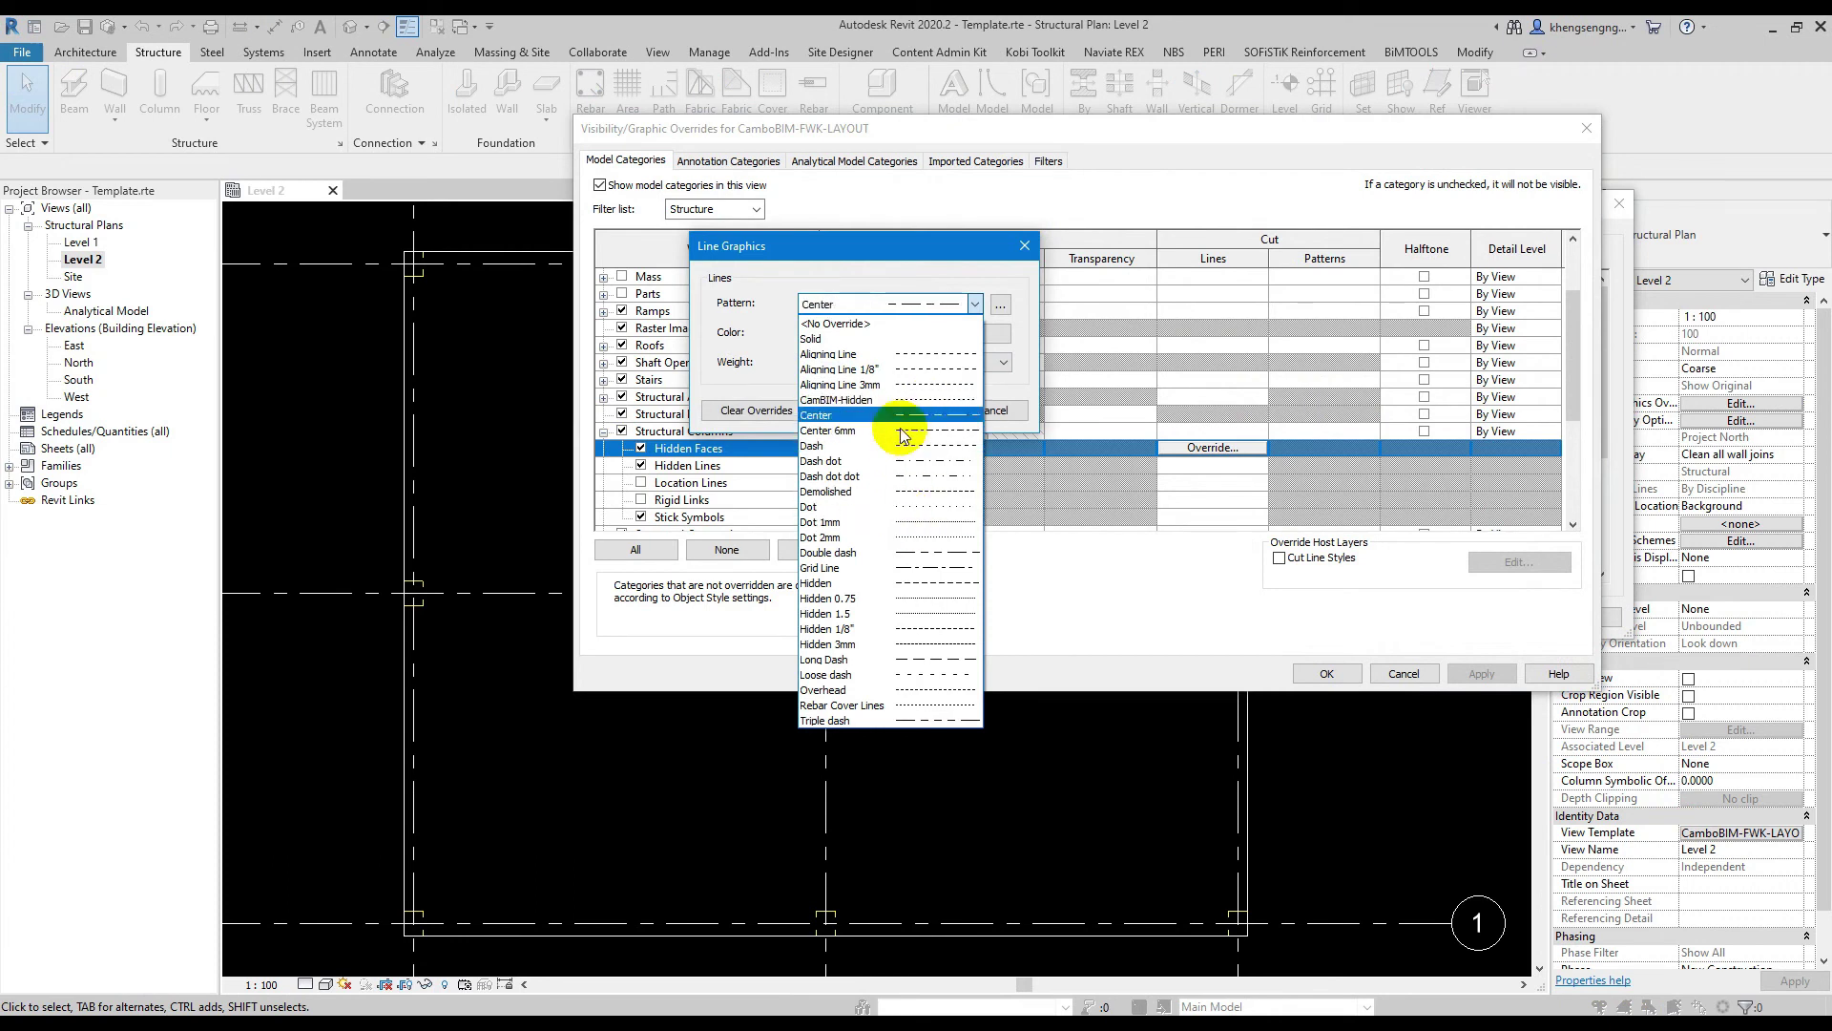
key("c")
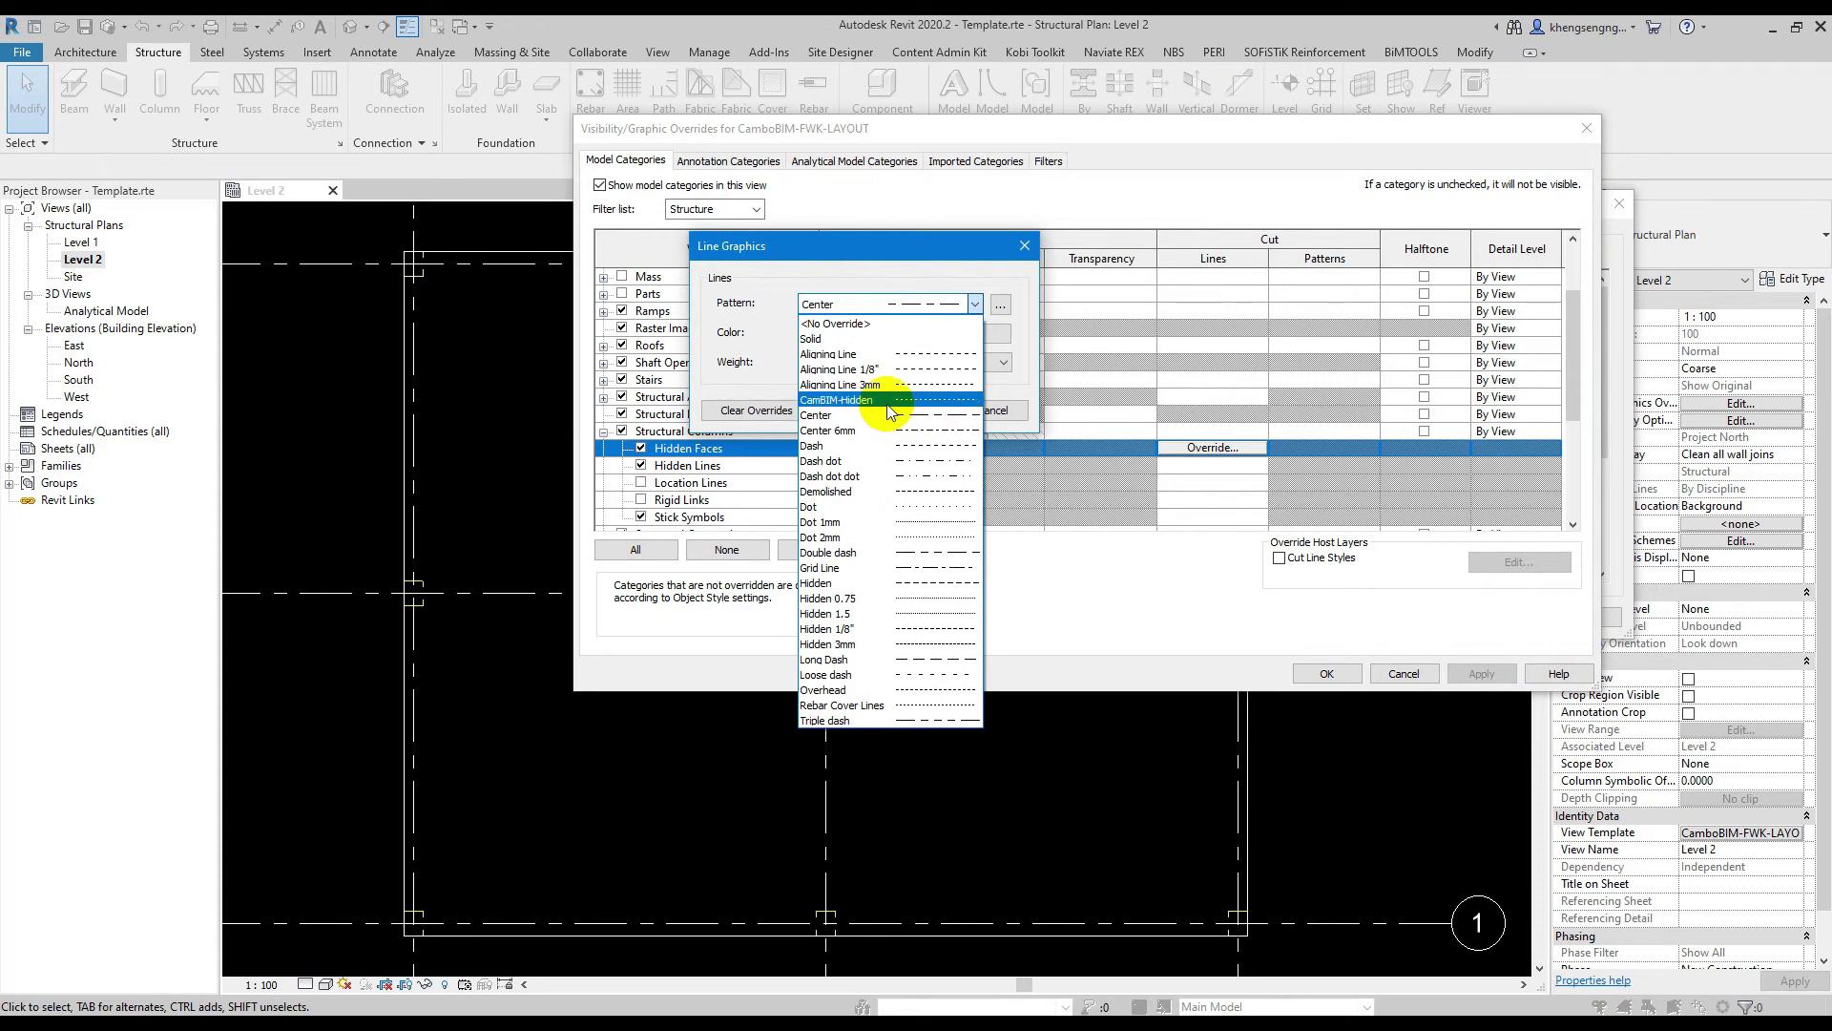
left_click(883, 399)
left_click(855, 334)
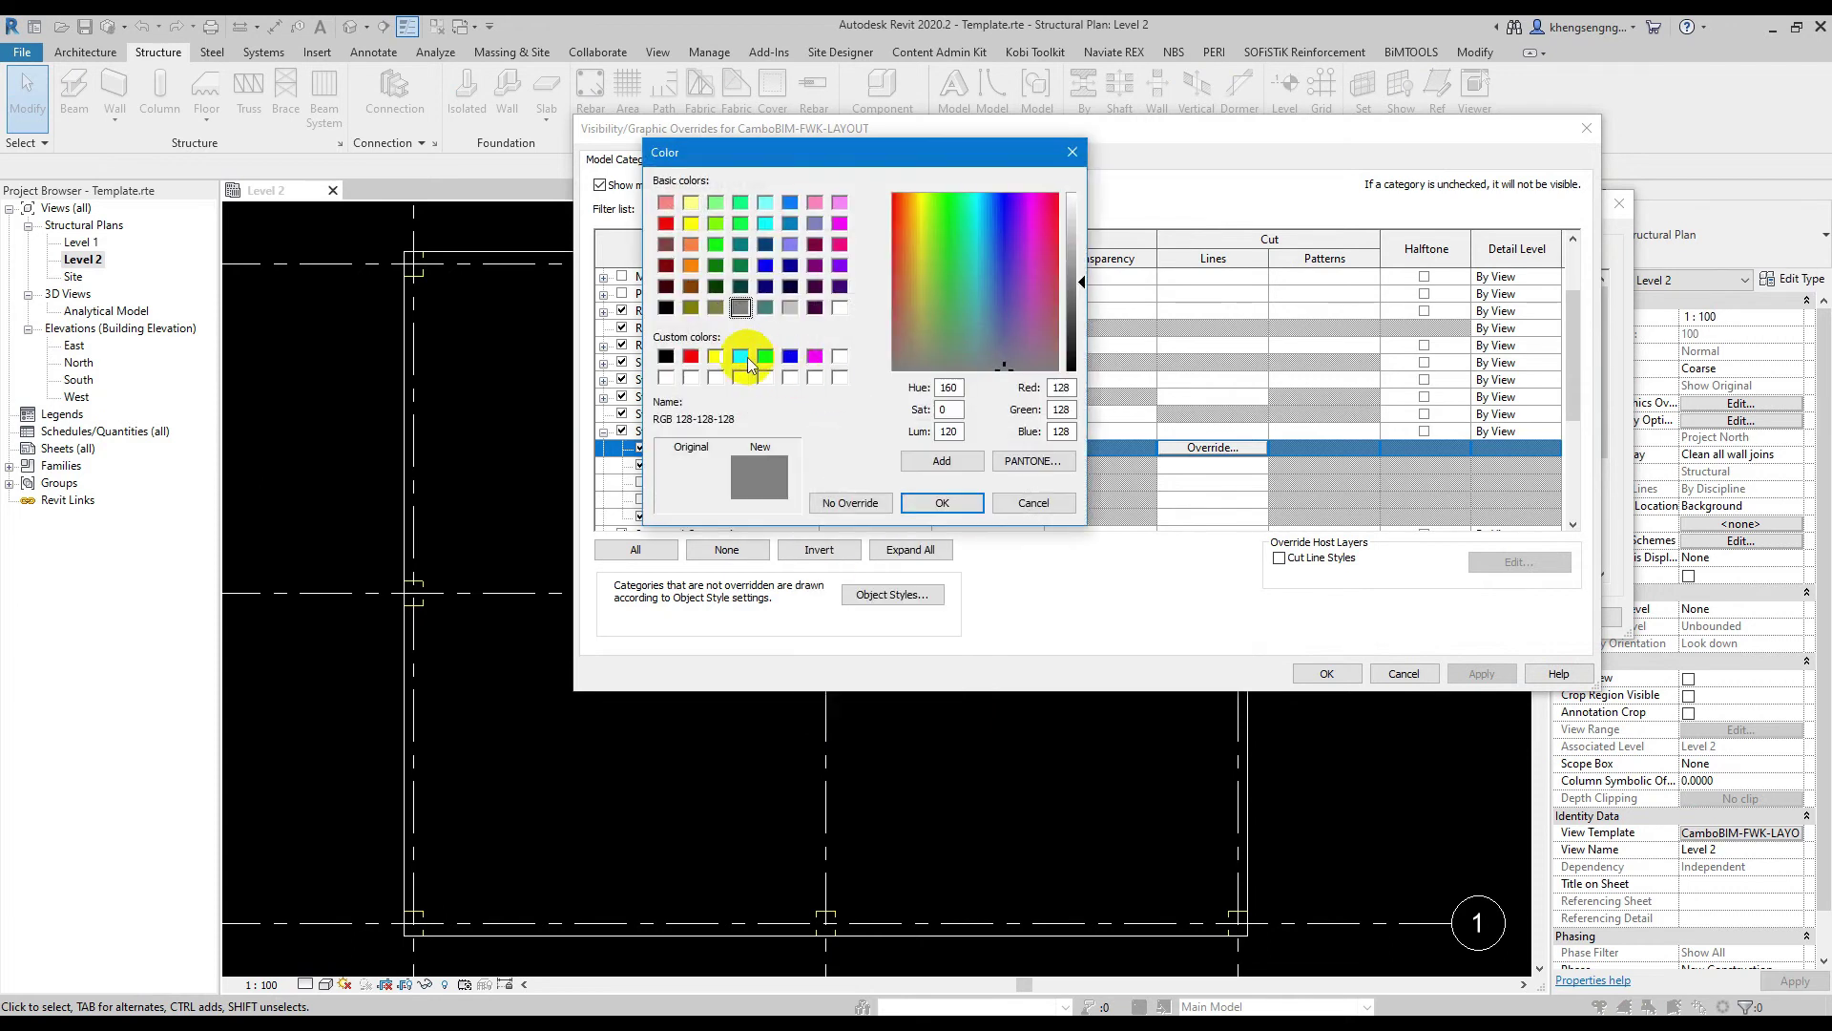
left_click(717, 357)
left_click(940, 504)
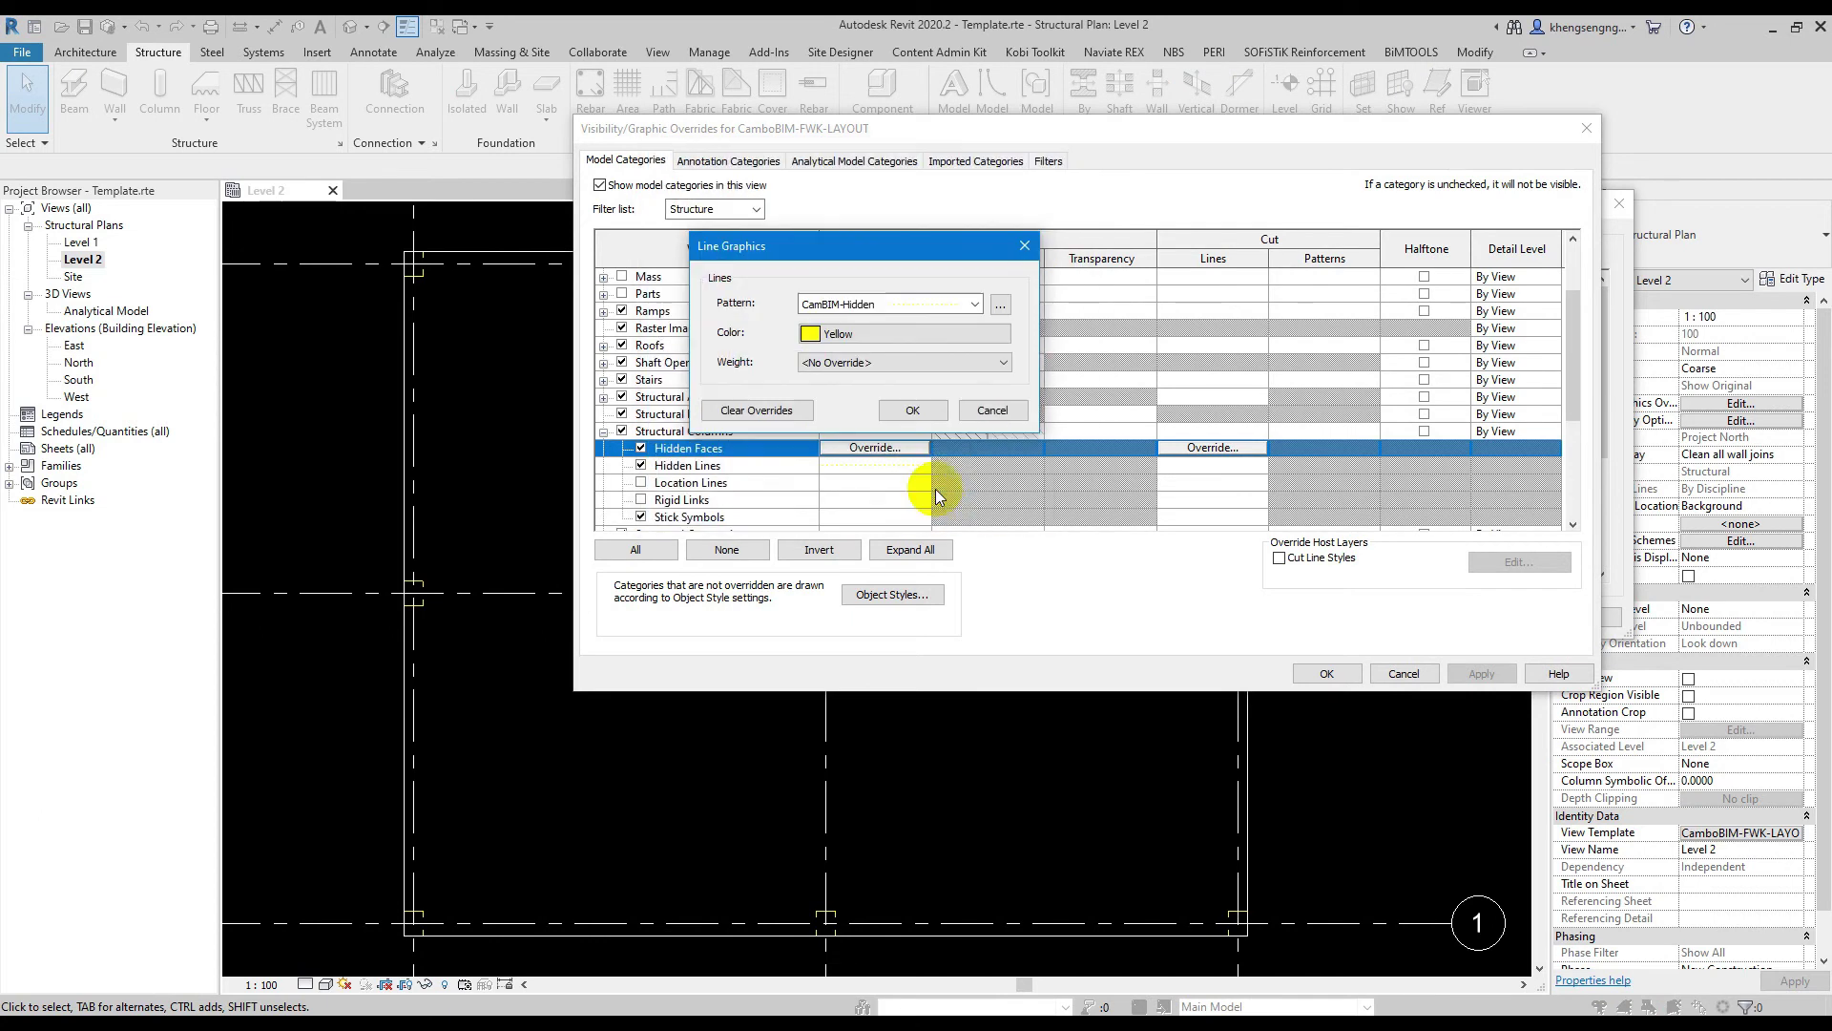
left_click(895, 363)
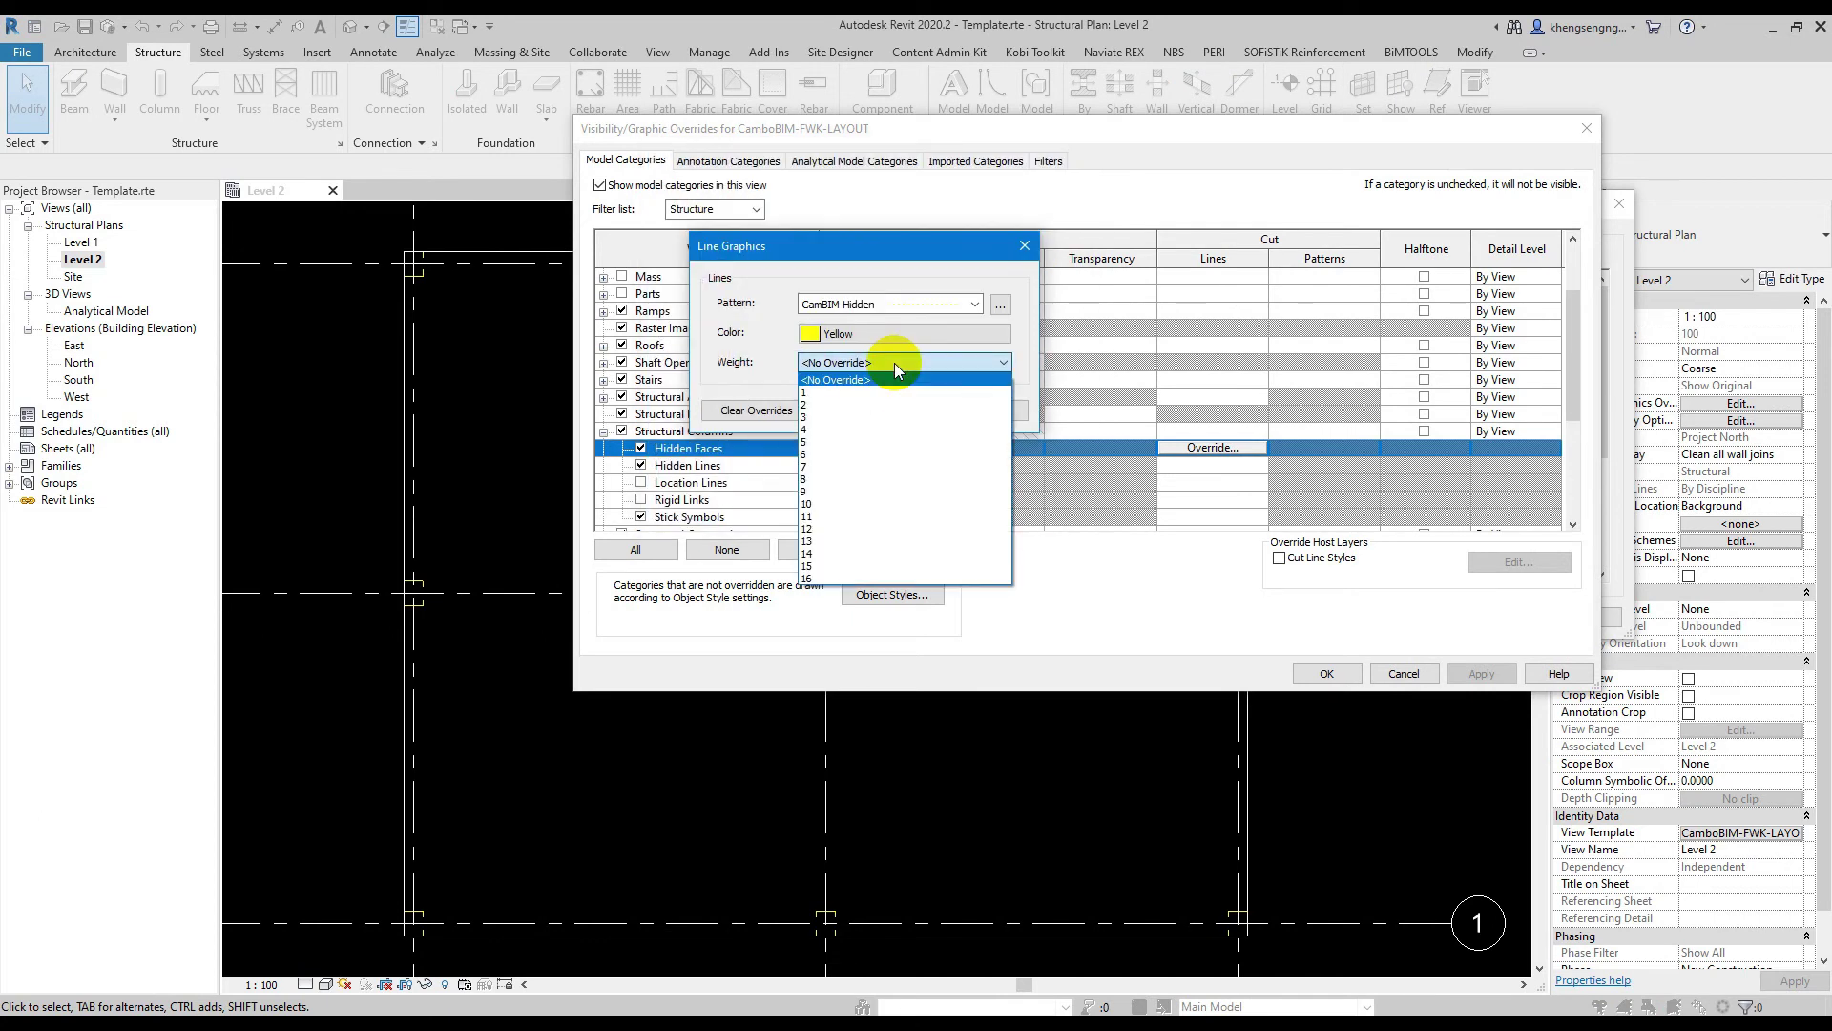
left_click(856, 420)
left_click(912, 411)
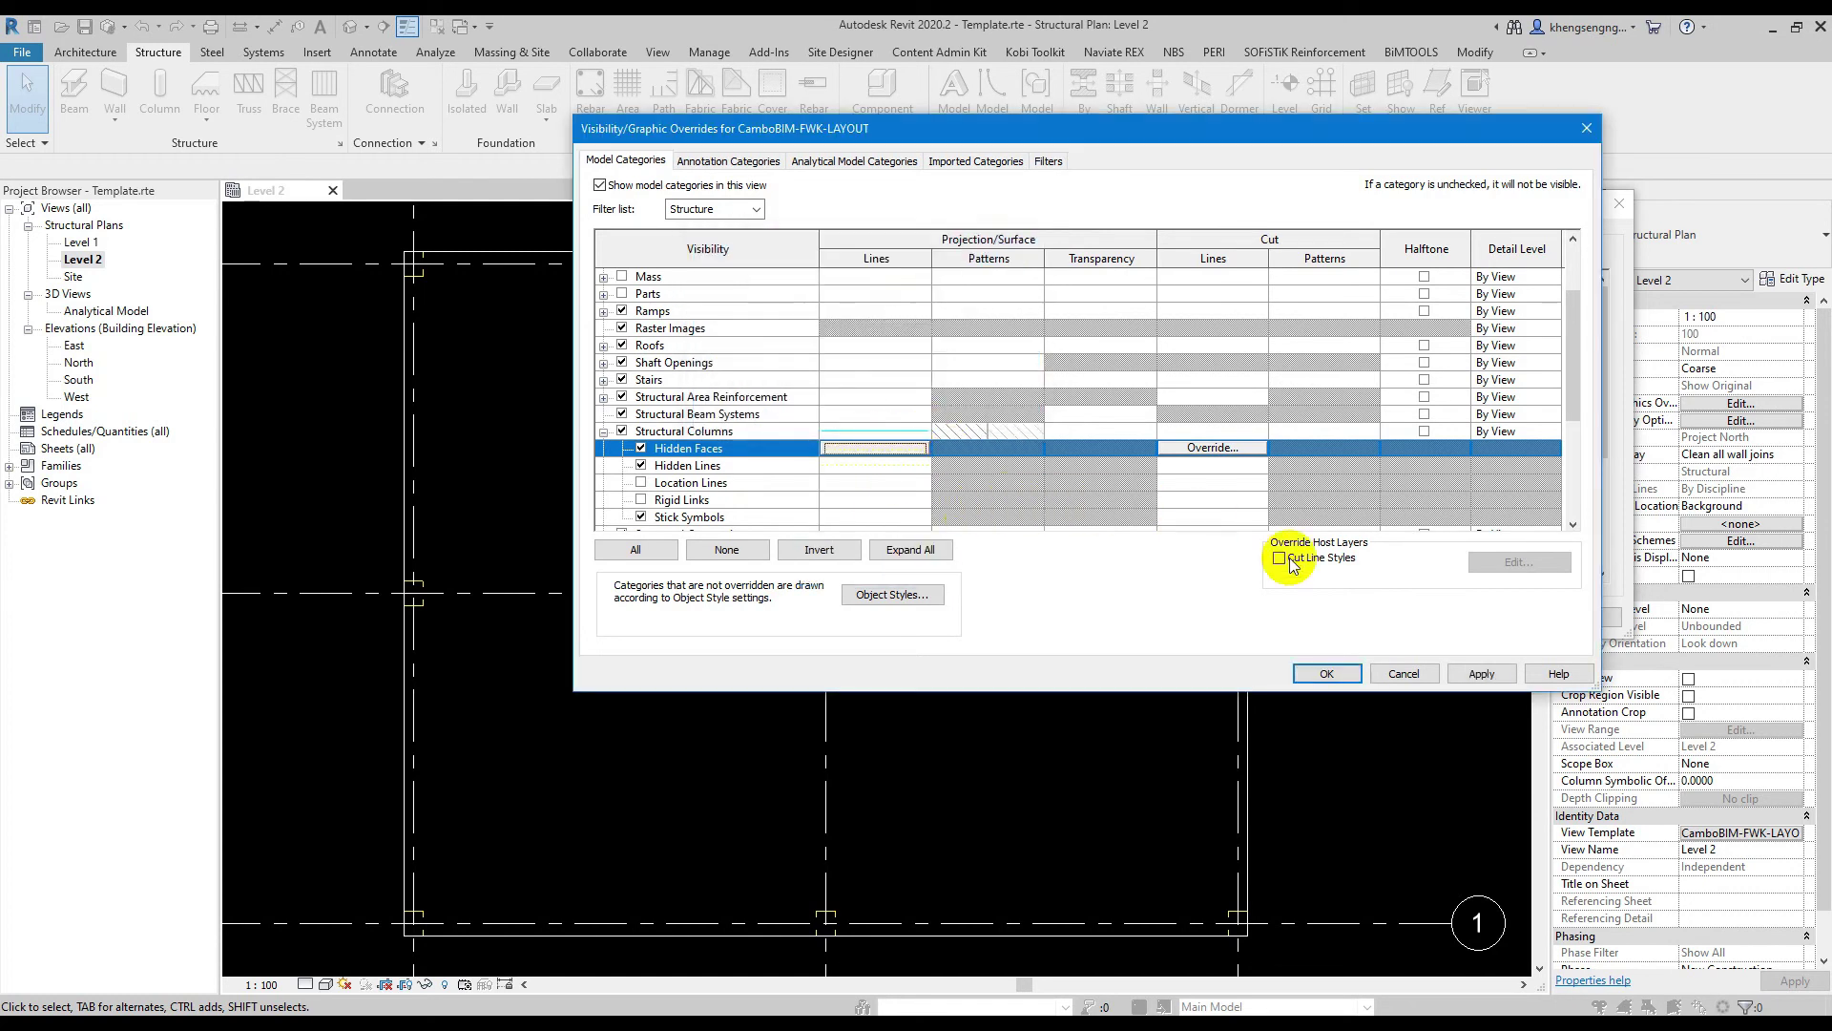
Confirm the overrides and apply the CamboBIM-FWK-LAYOUT template to Level 2
left_click(1482, 673)
left_click(1327, 673)
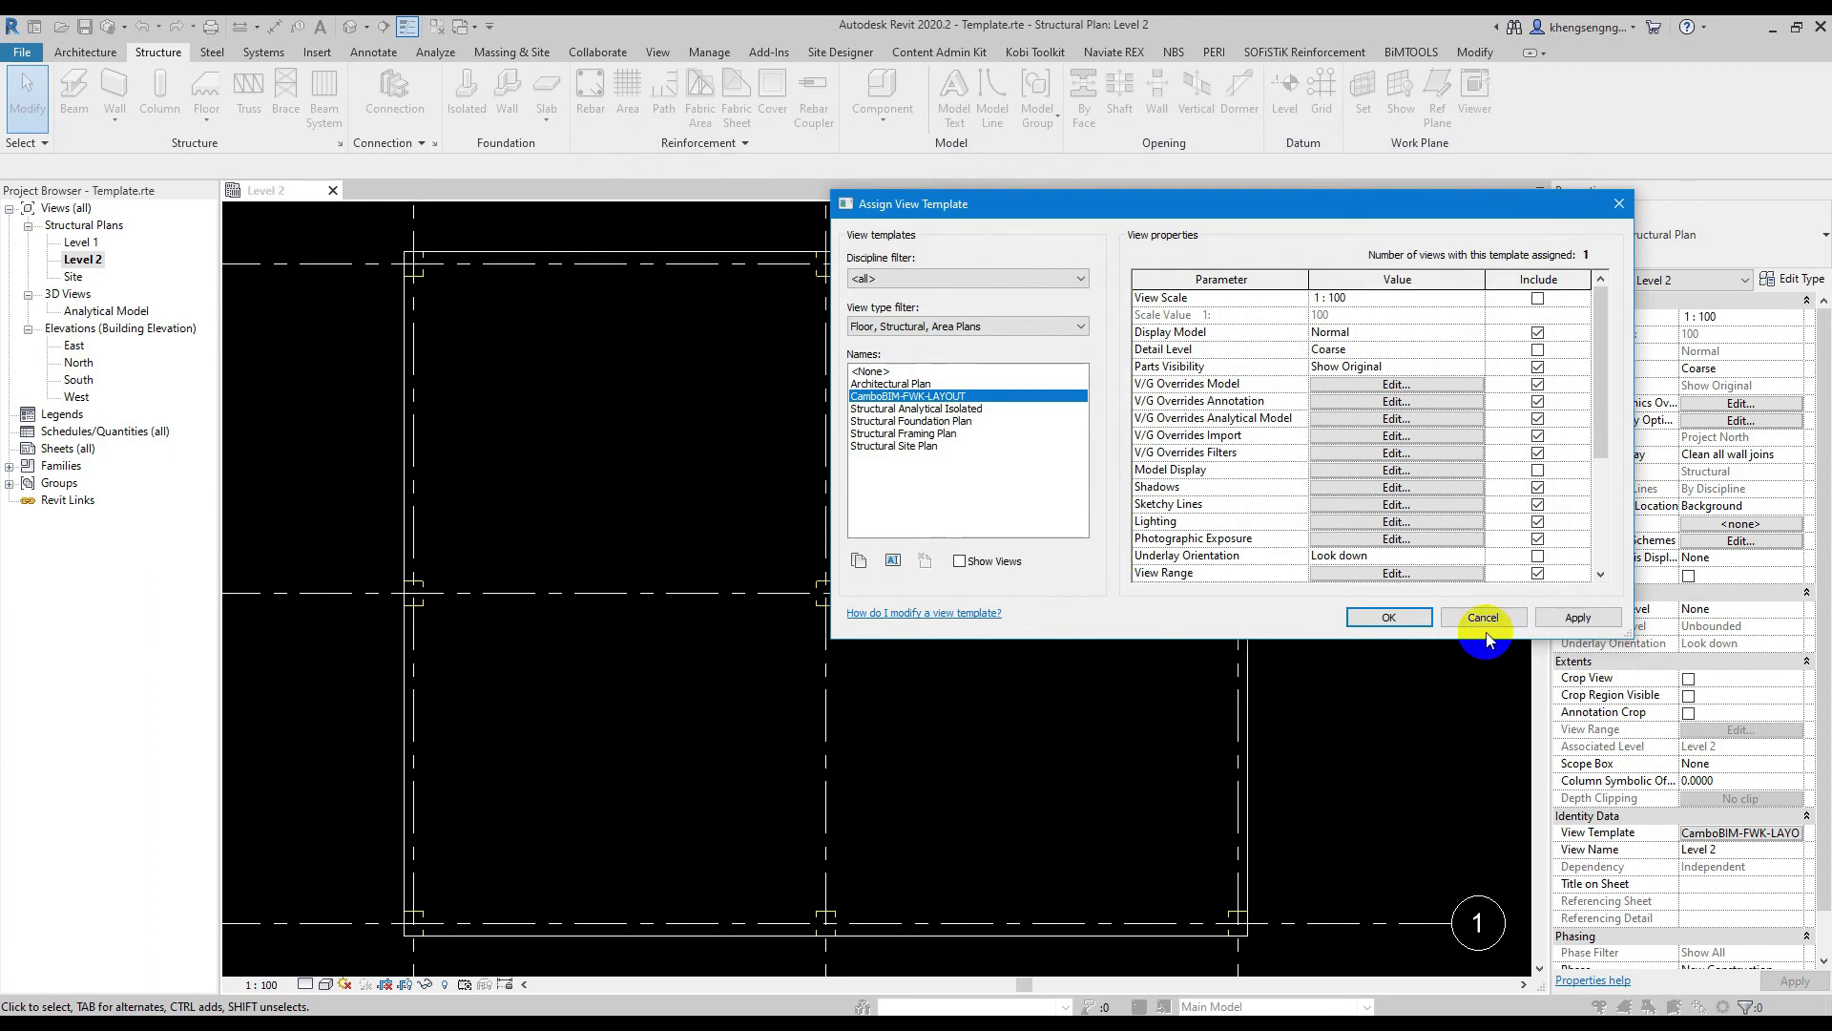
left_click(1578, 616)
left_click(1389, 616)
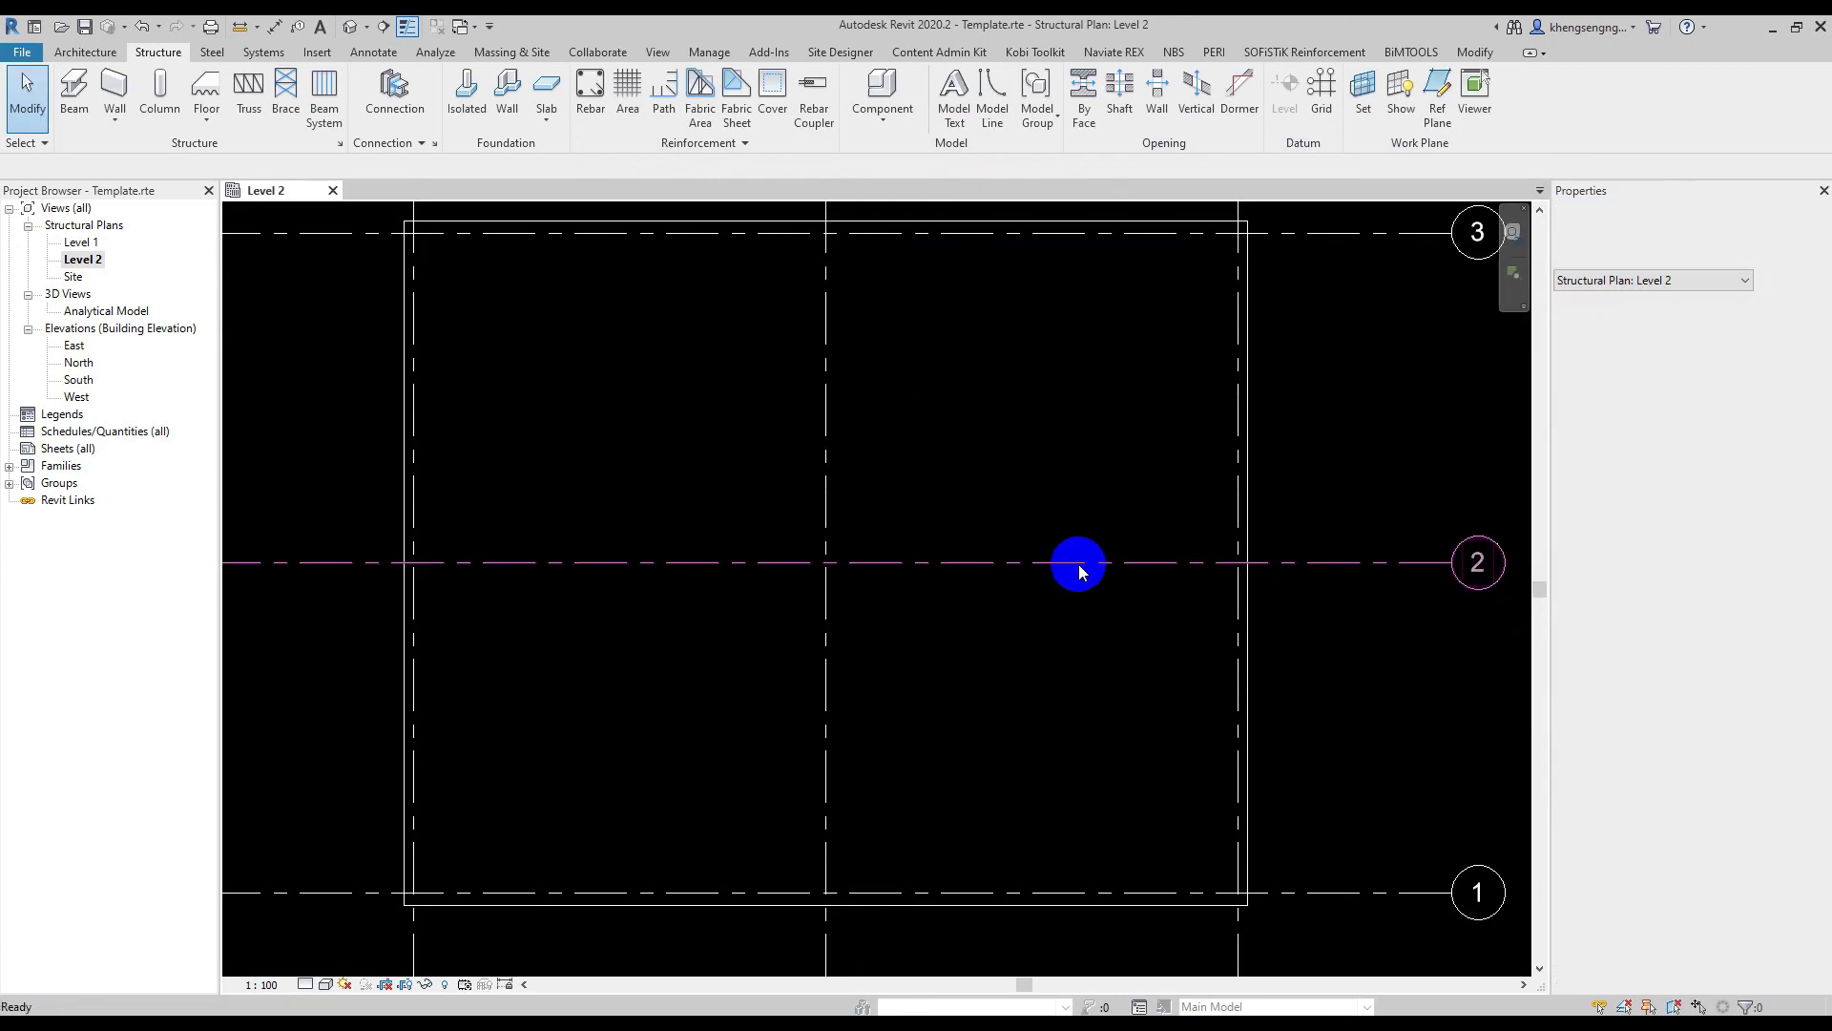
Save the project
mouse_move(1113, 507)
middle_mouse_down()
mouse_move(1138, 498)
mouse_move(1175, 601)
middle_mouse_up()
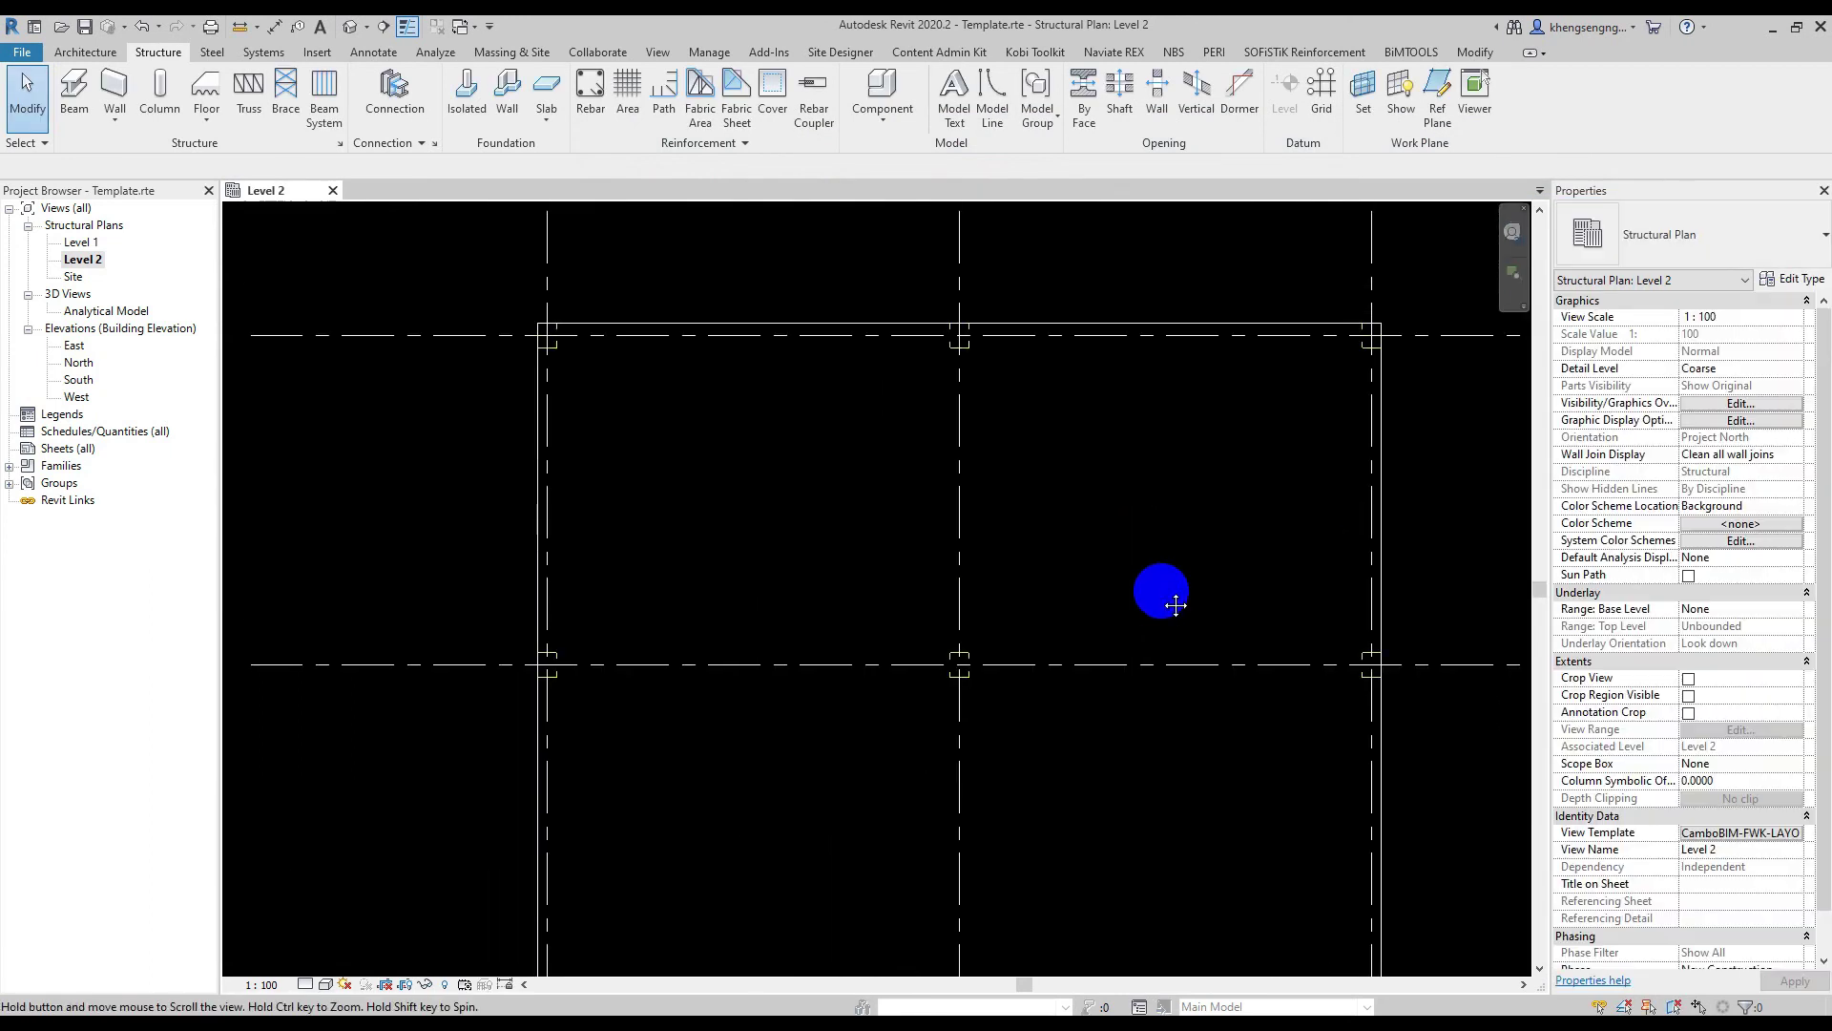
scroll(818, 471, "down", 5)
left_click(86, 28)
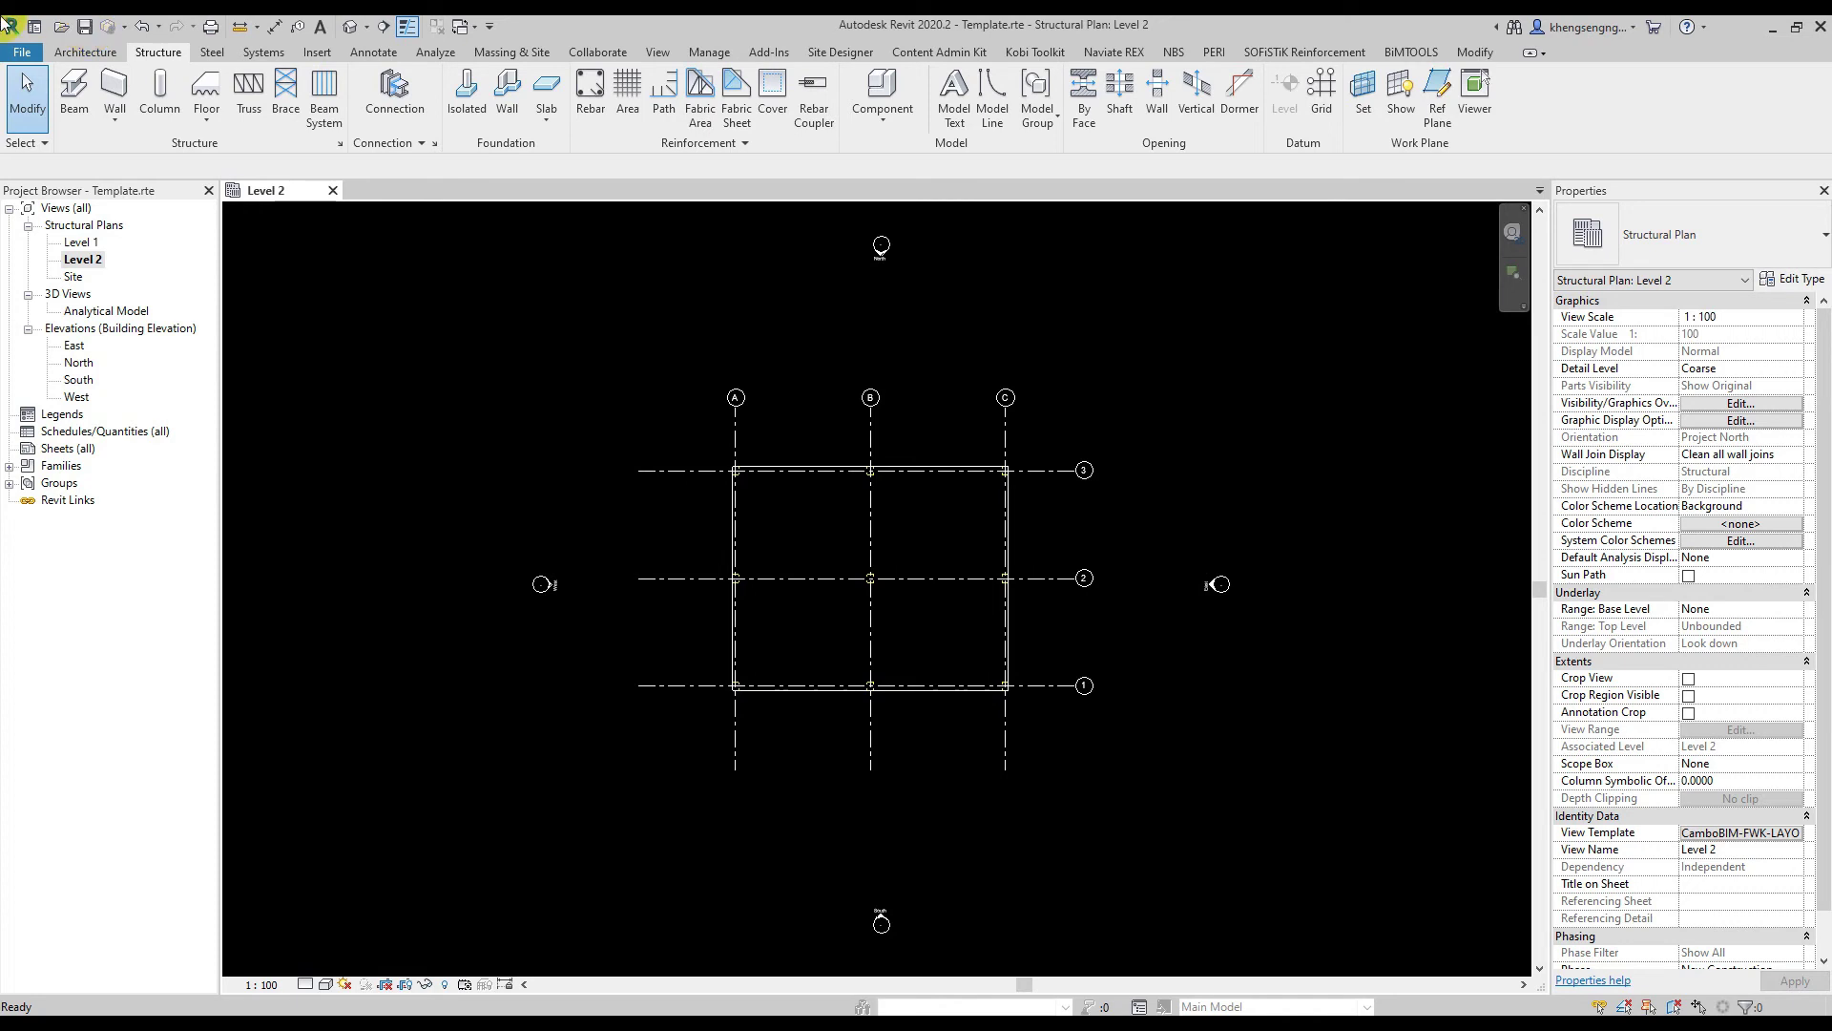
Check the floor selection, then zoom to fit and inspect the columns at grid B-2
scroll(726, 437, "up", 1)
left_click(806, 472)
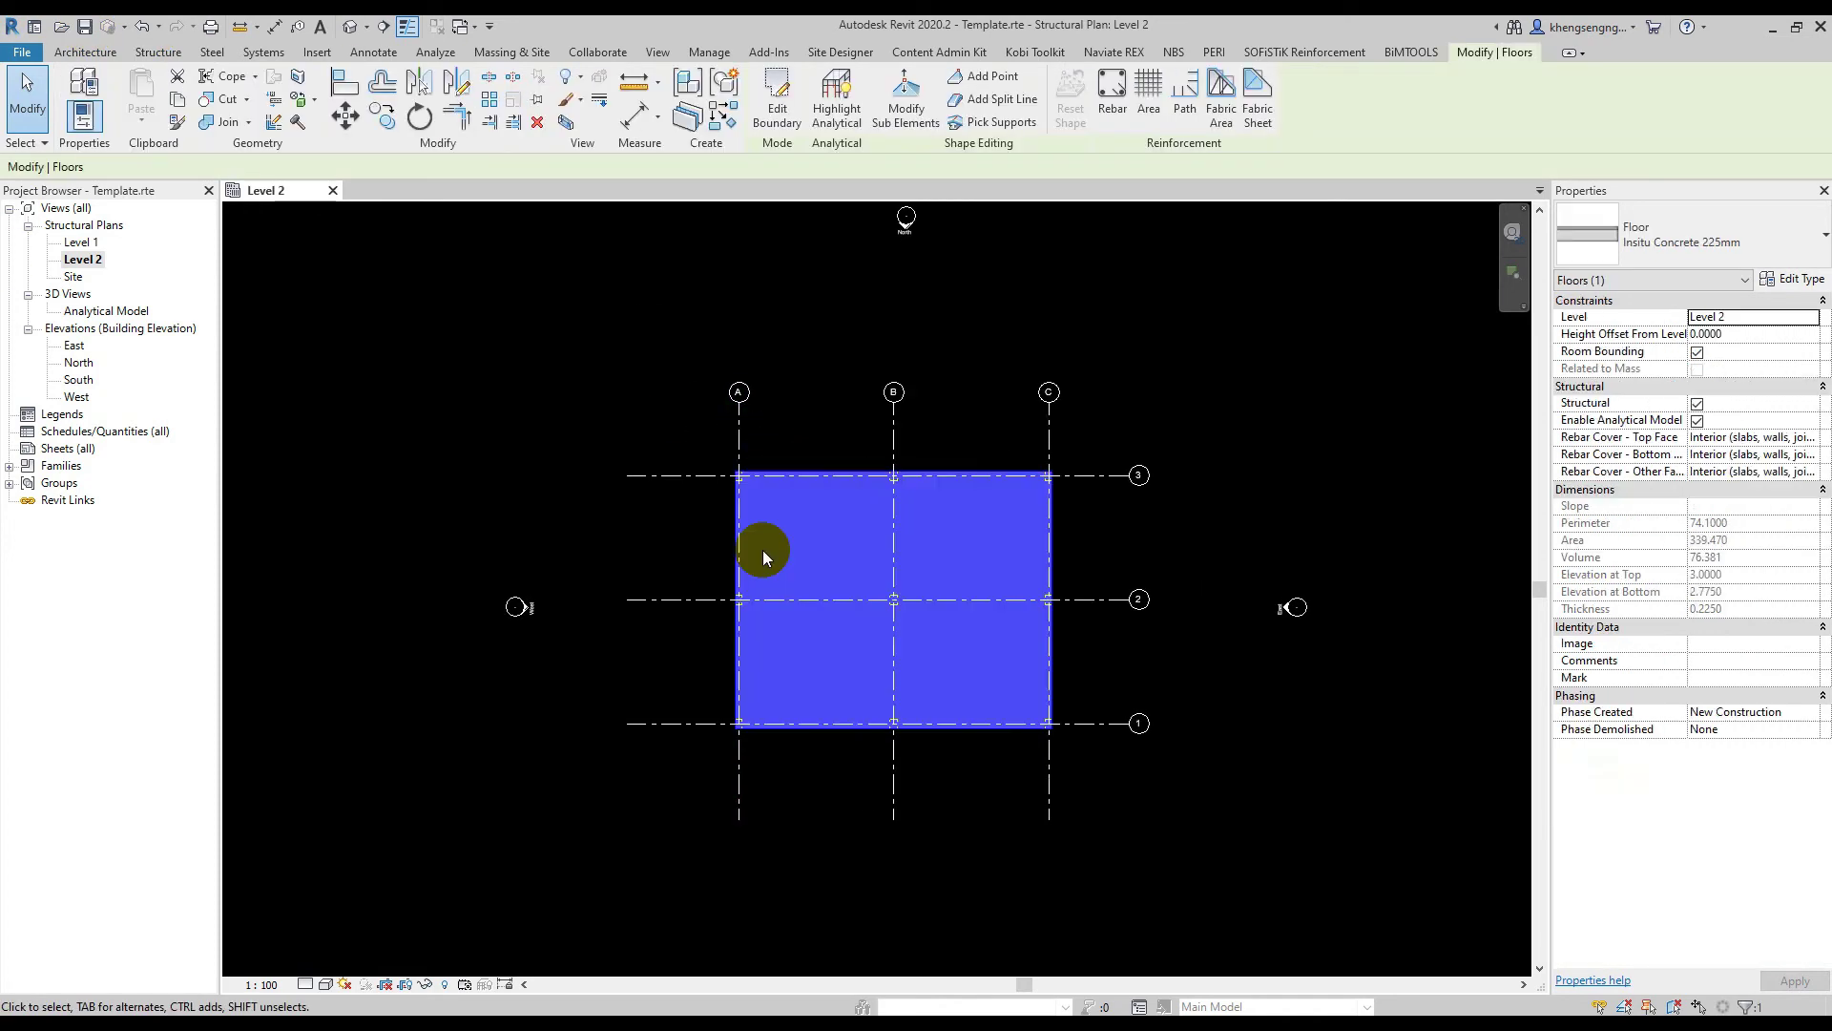
left_click(764, 550)
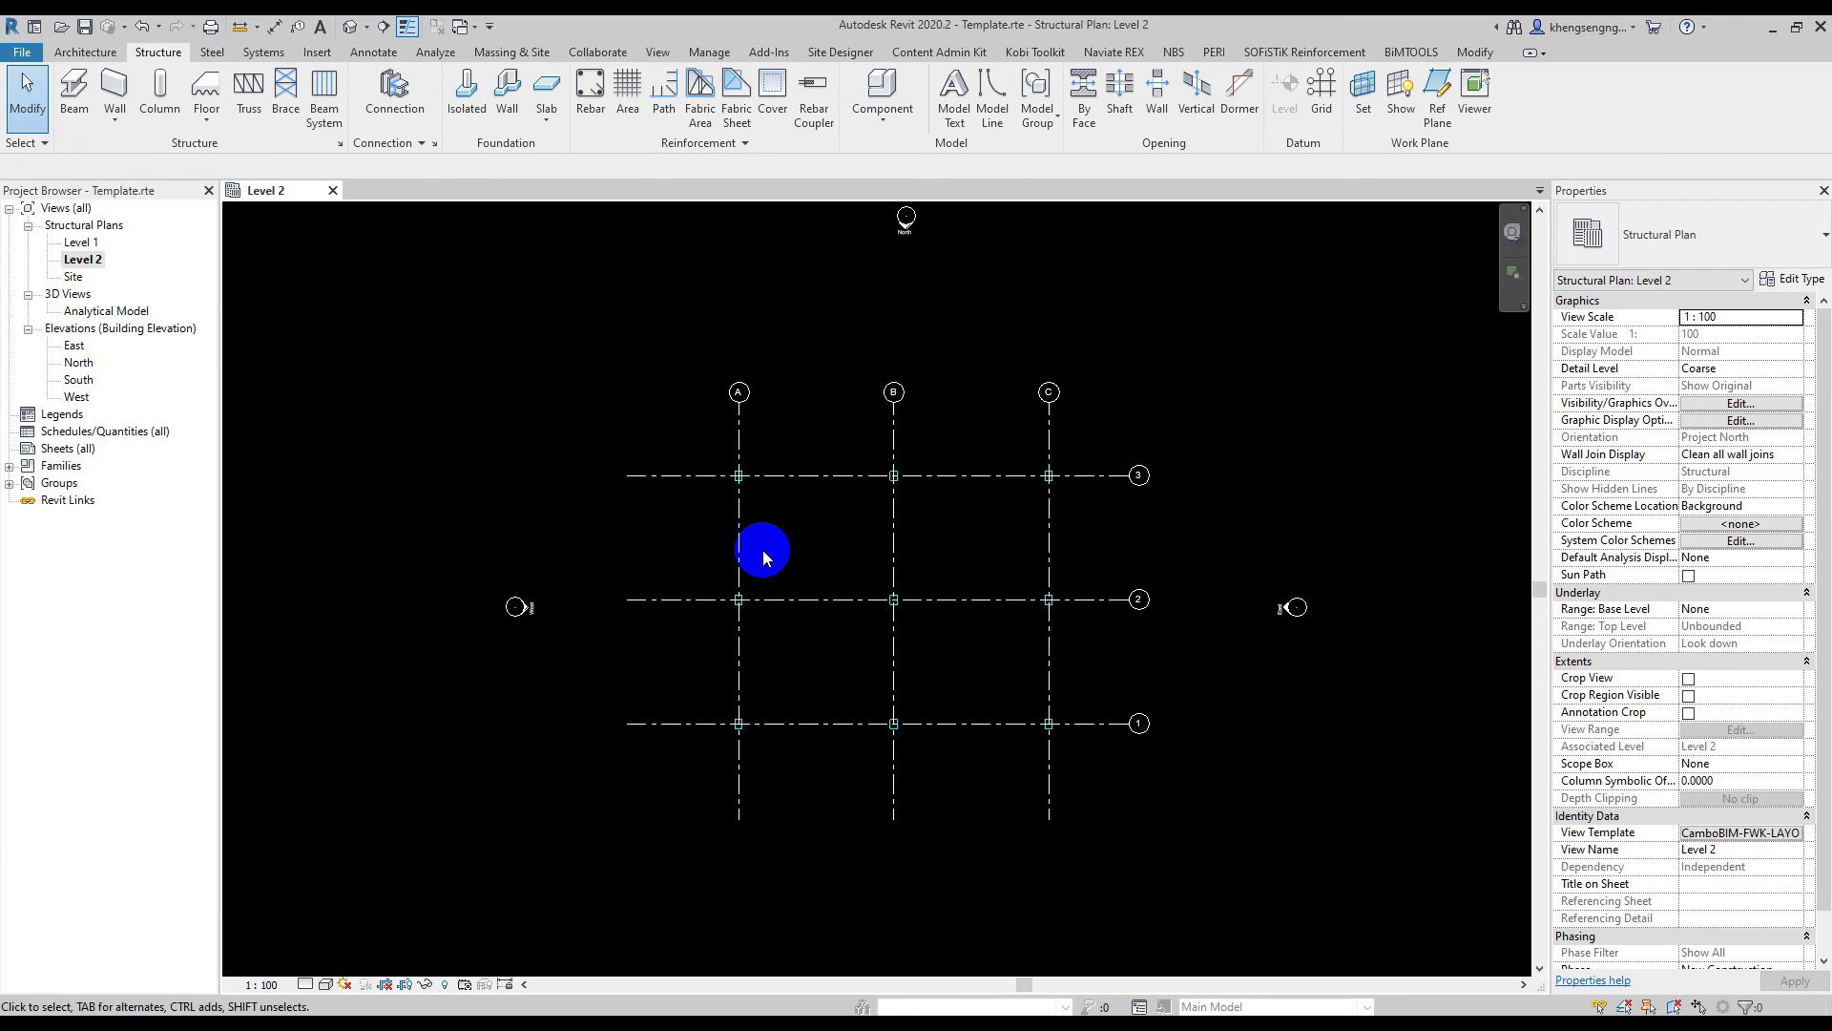
scroll(856, 588, "up", 5)
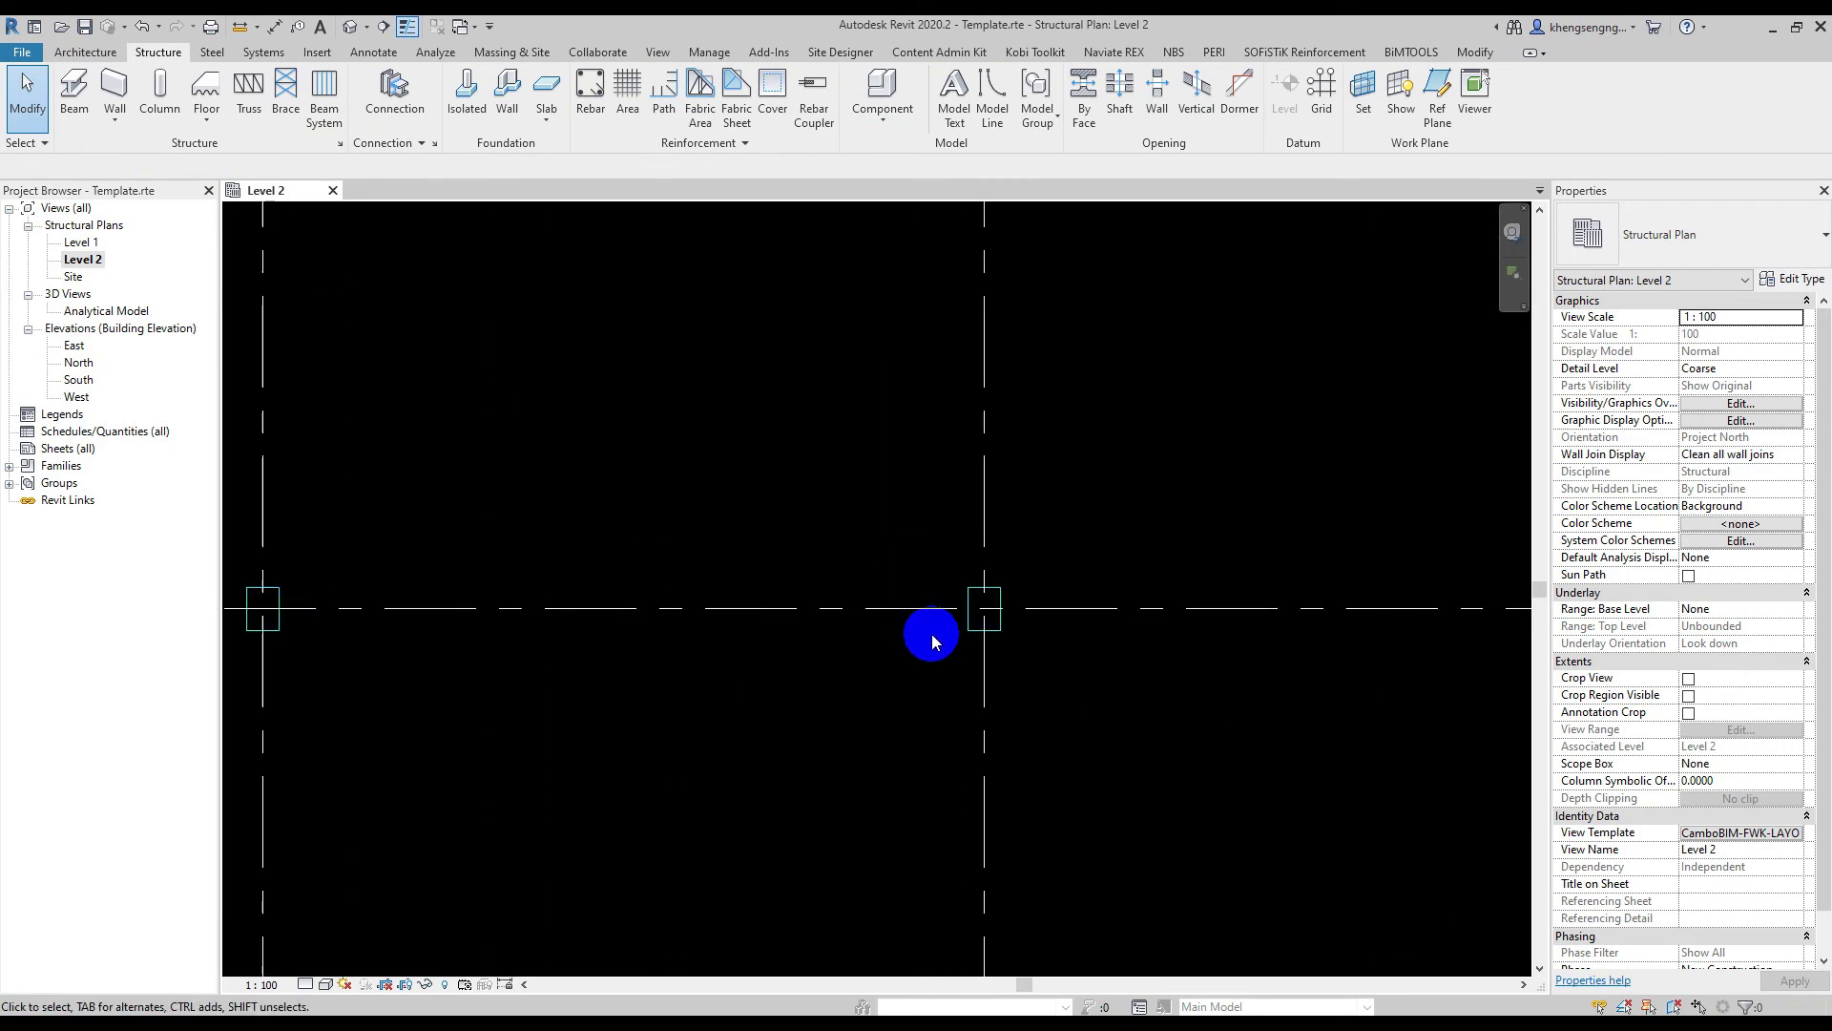
scroll(1055, 673, "up", 1)
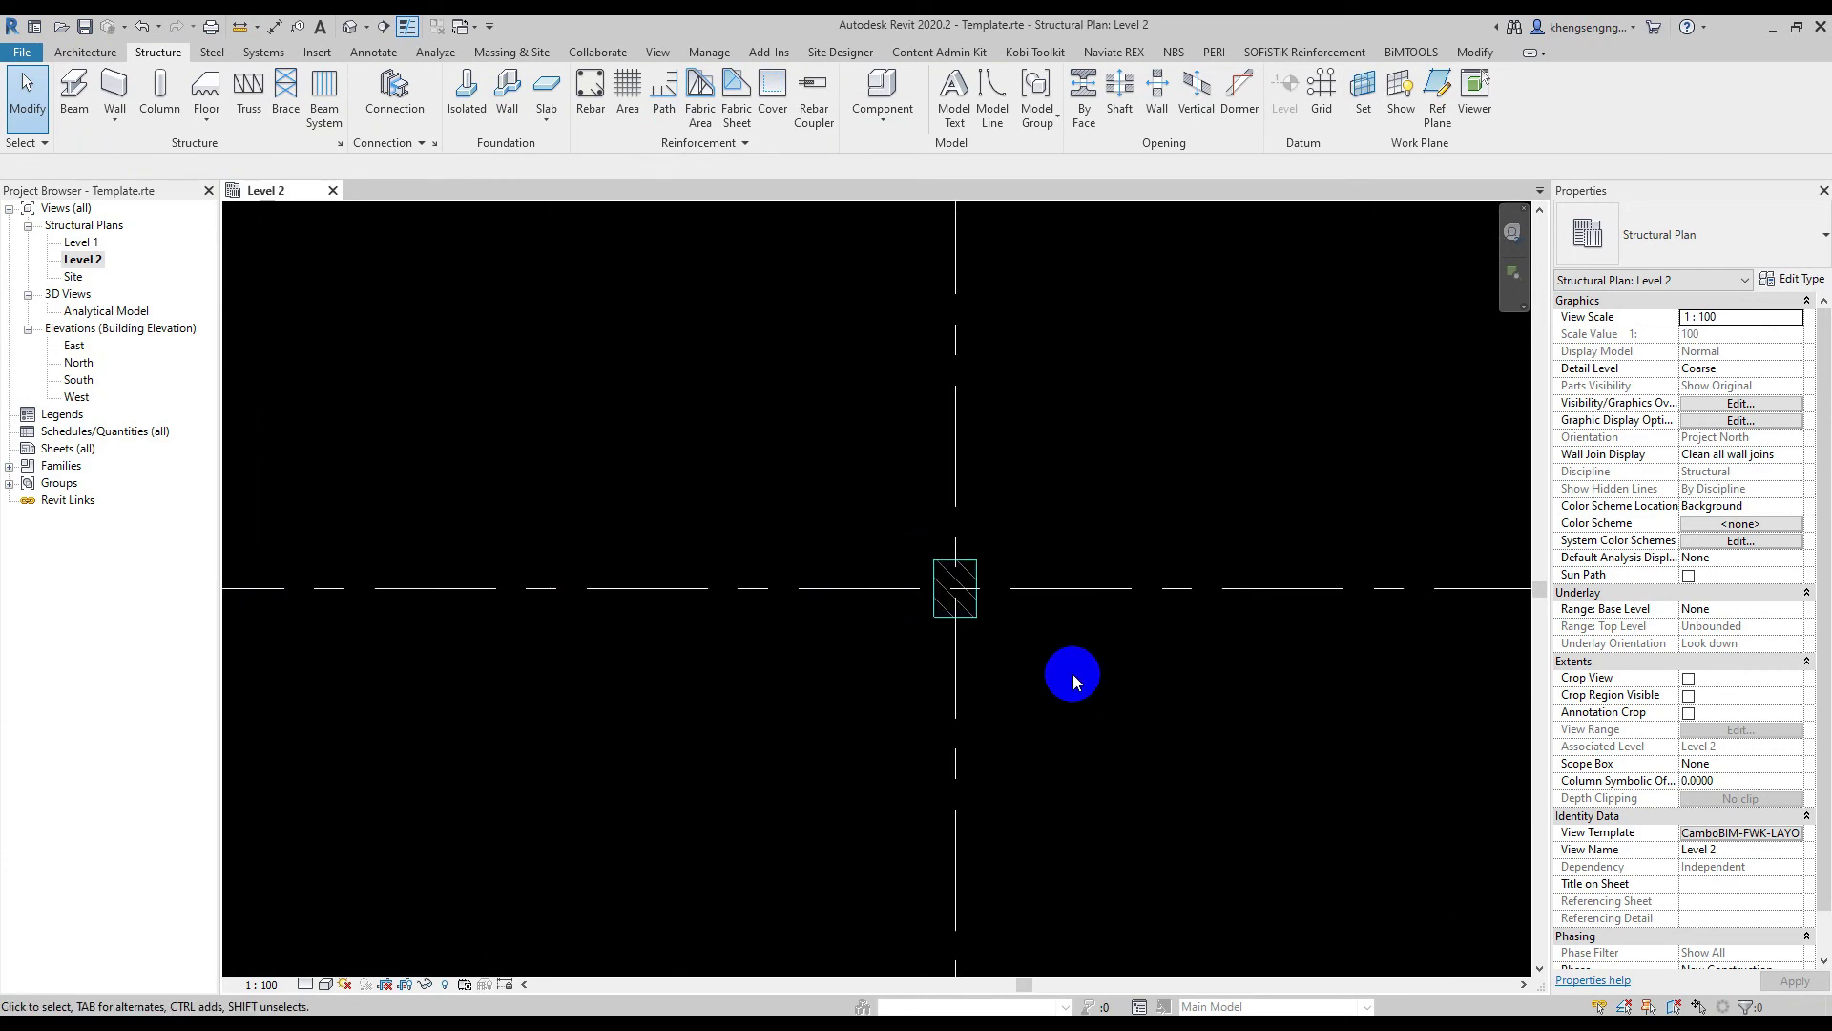
key("z")
key("f")
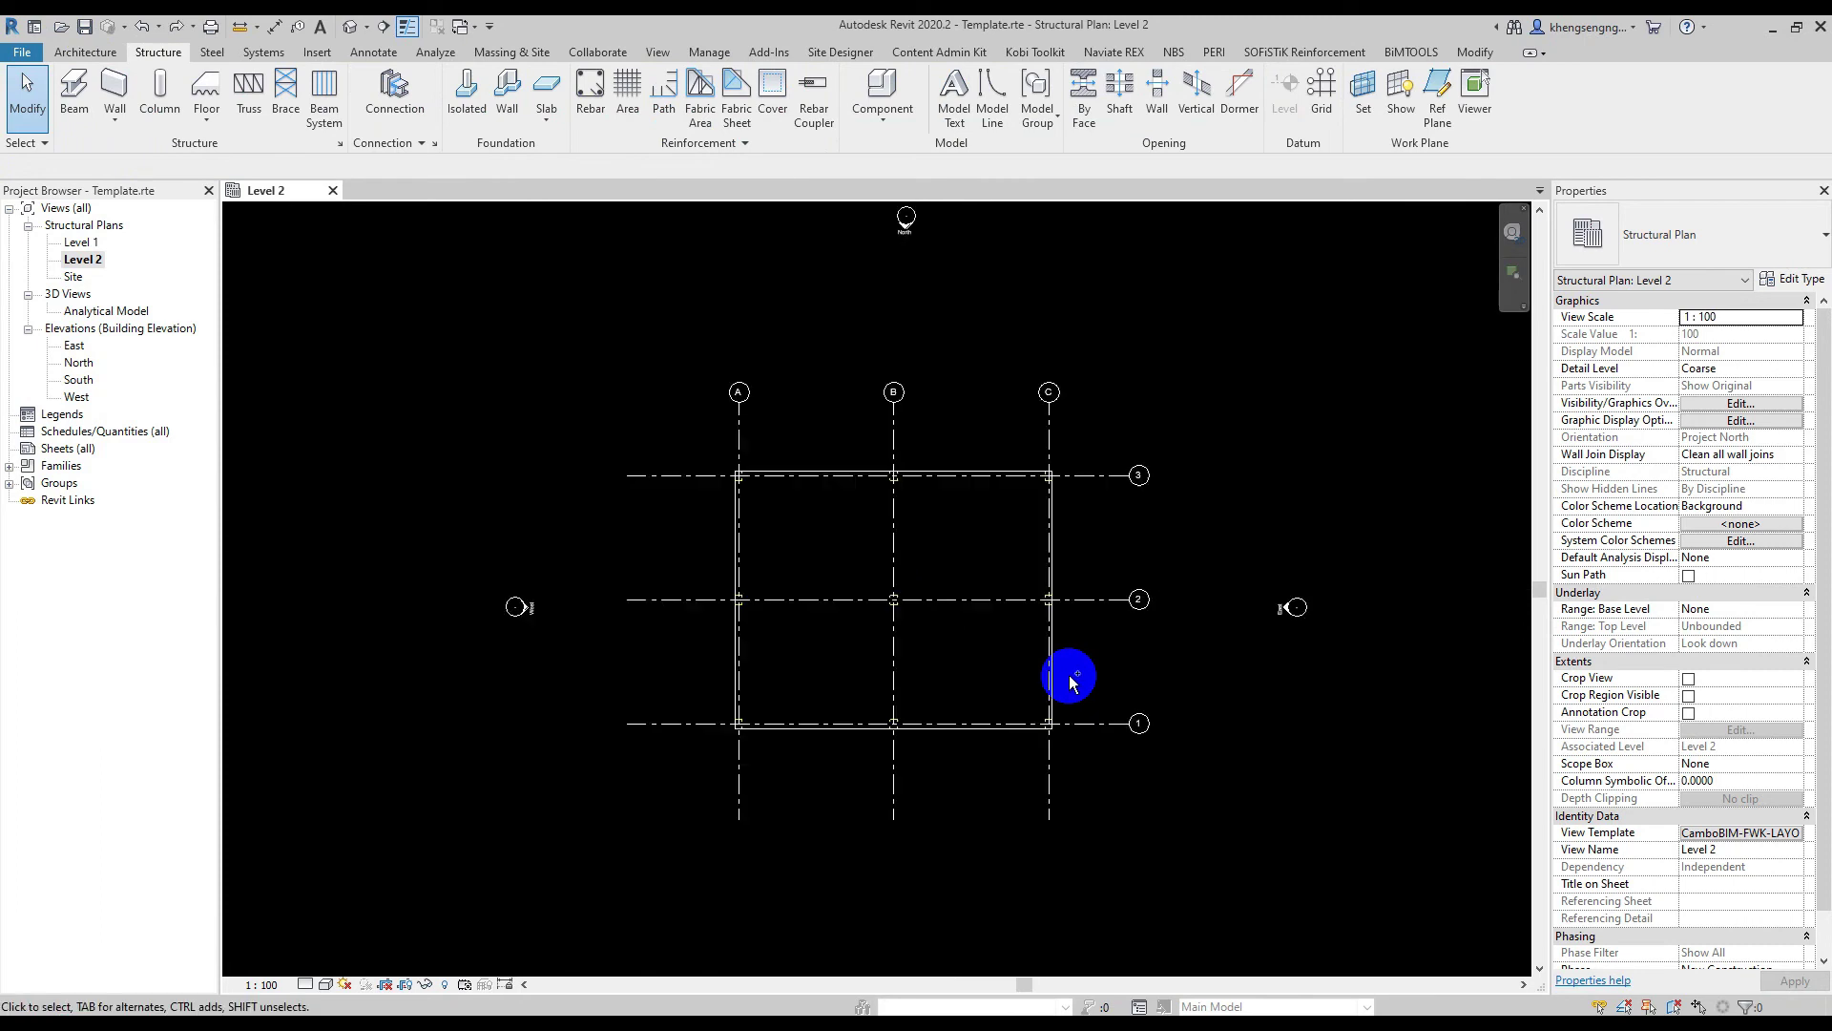
scroll(834, 596, "up", 3)
scroll(666, 596, "up", 3)
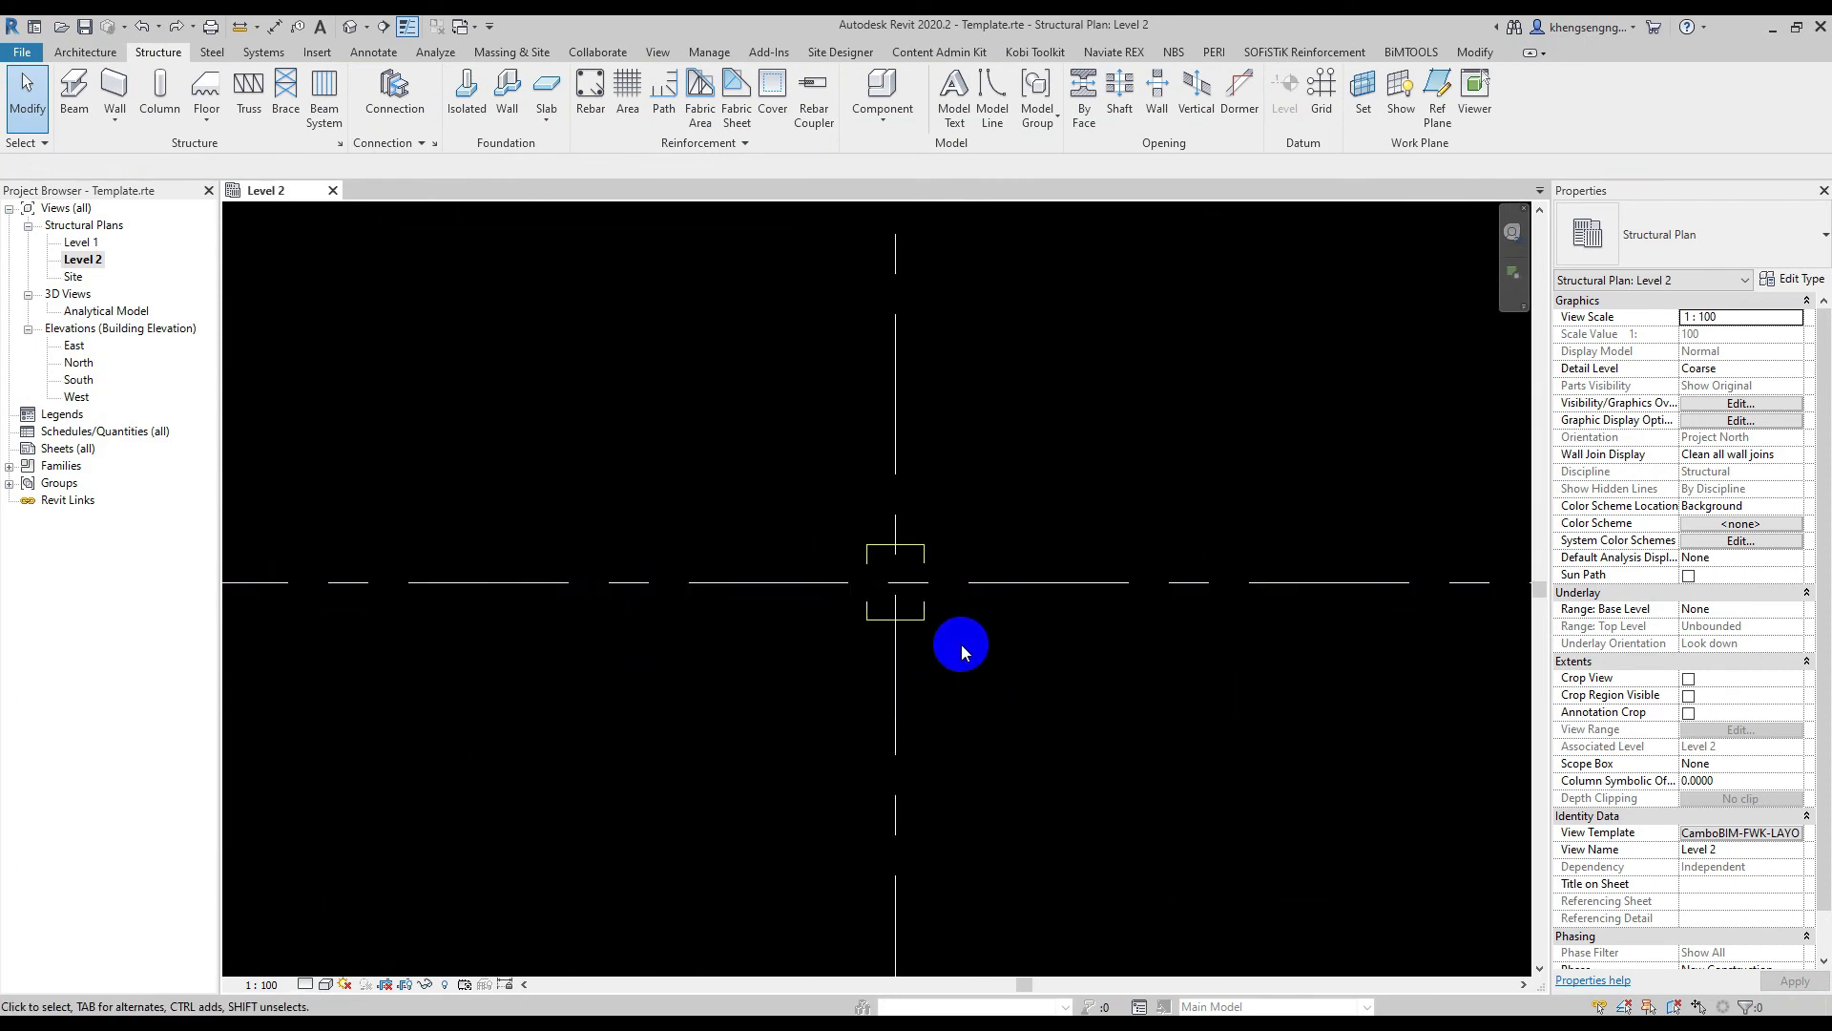
scroll(960, 644, "down", 1)
scroll(958, 654, "down", 2)
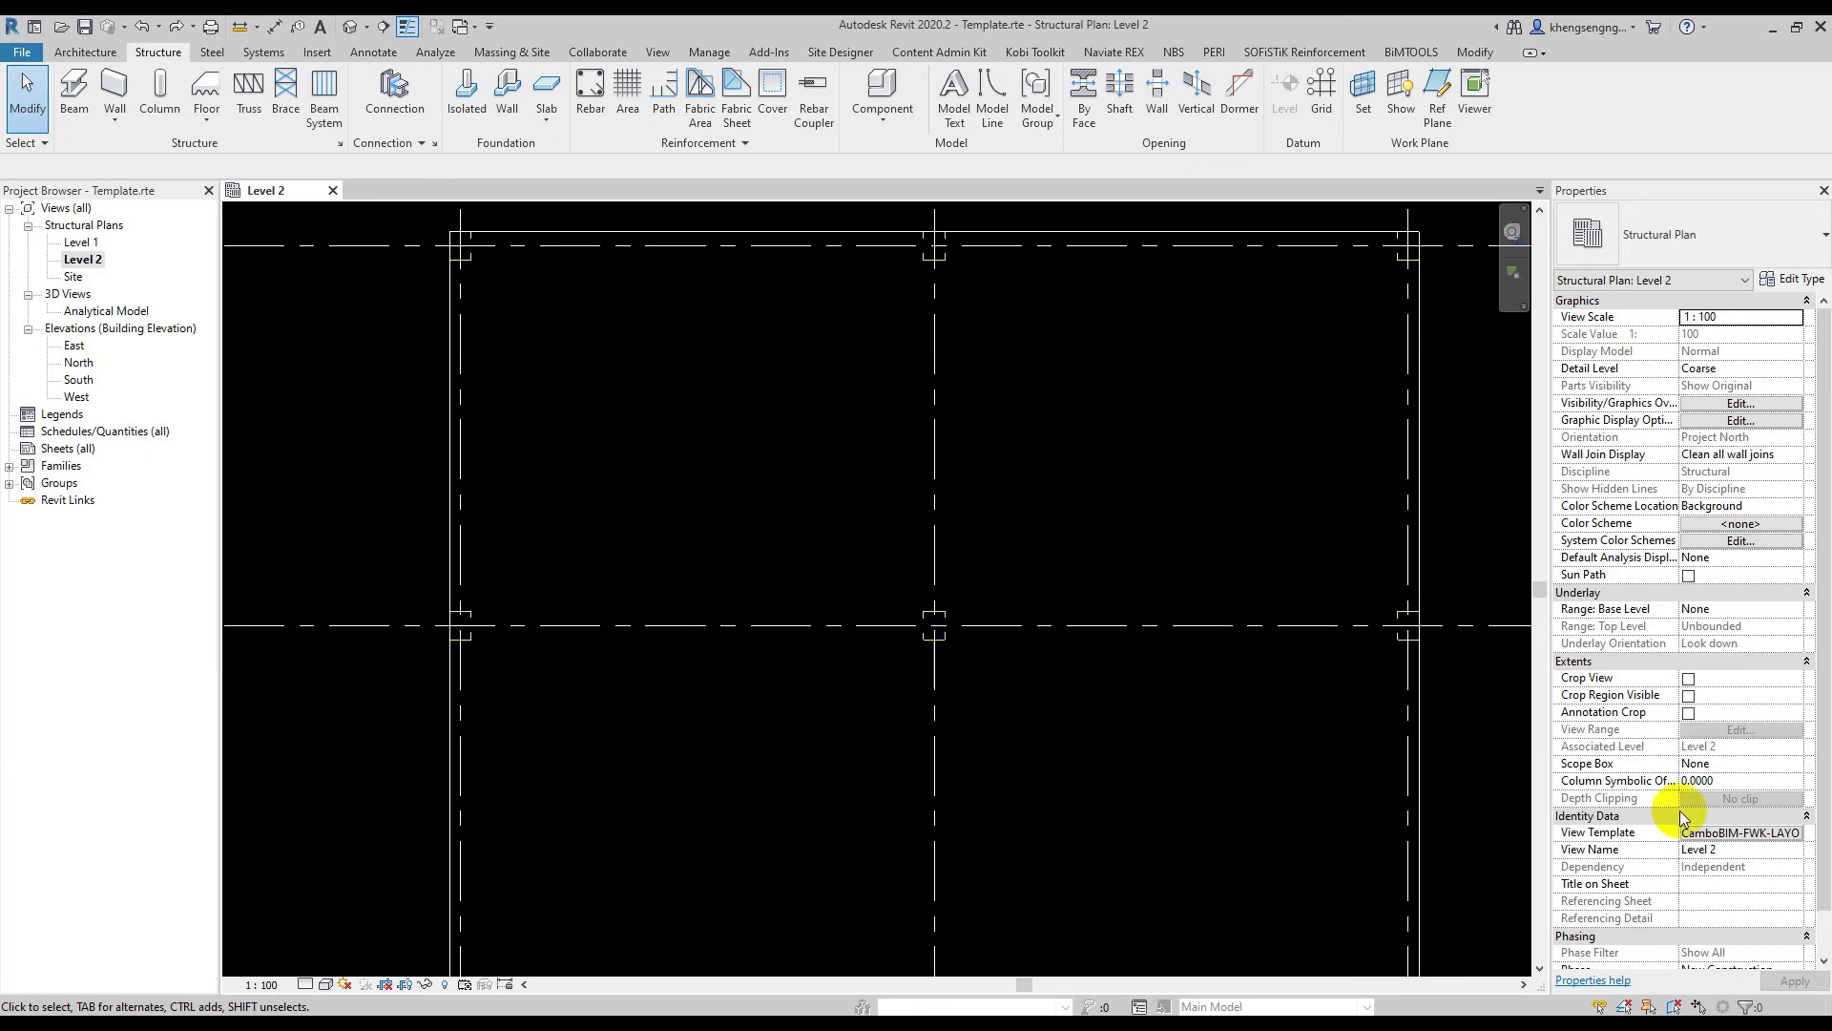
Open the template's model overrides and the Structural Columns cut line override settings
left_click(1799, 834)
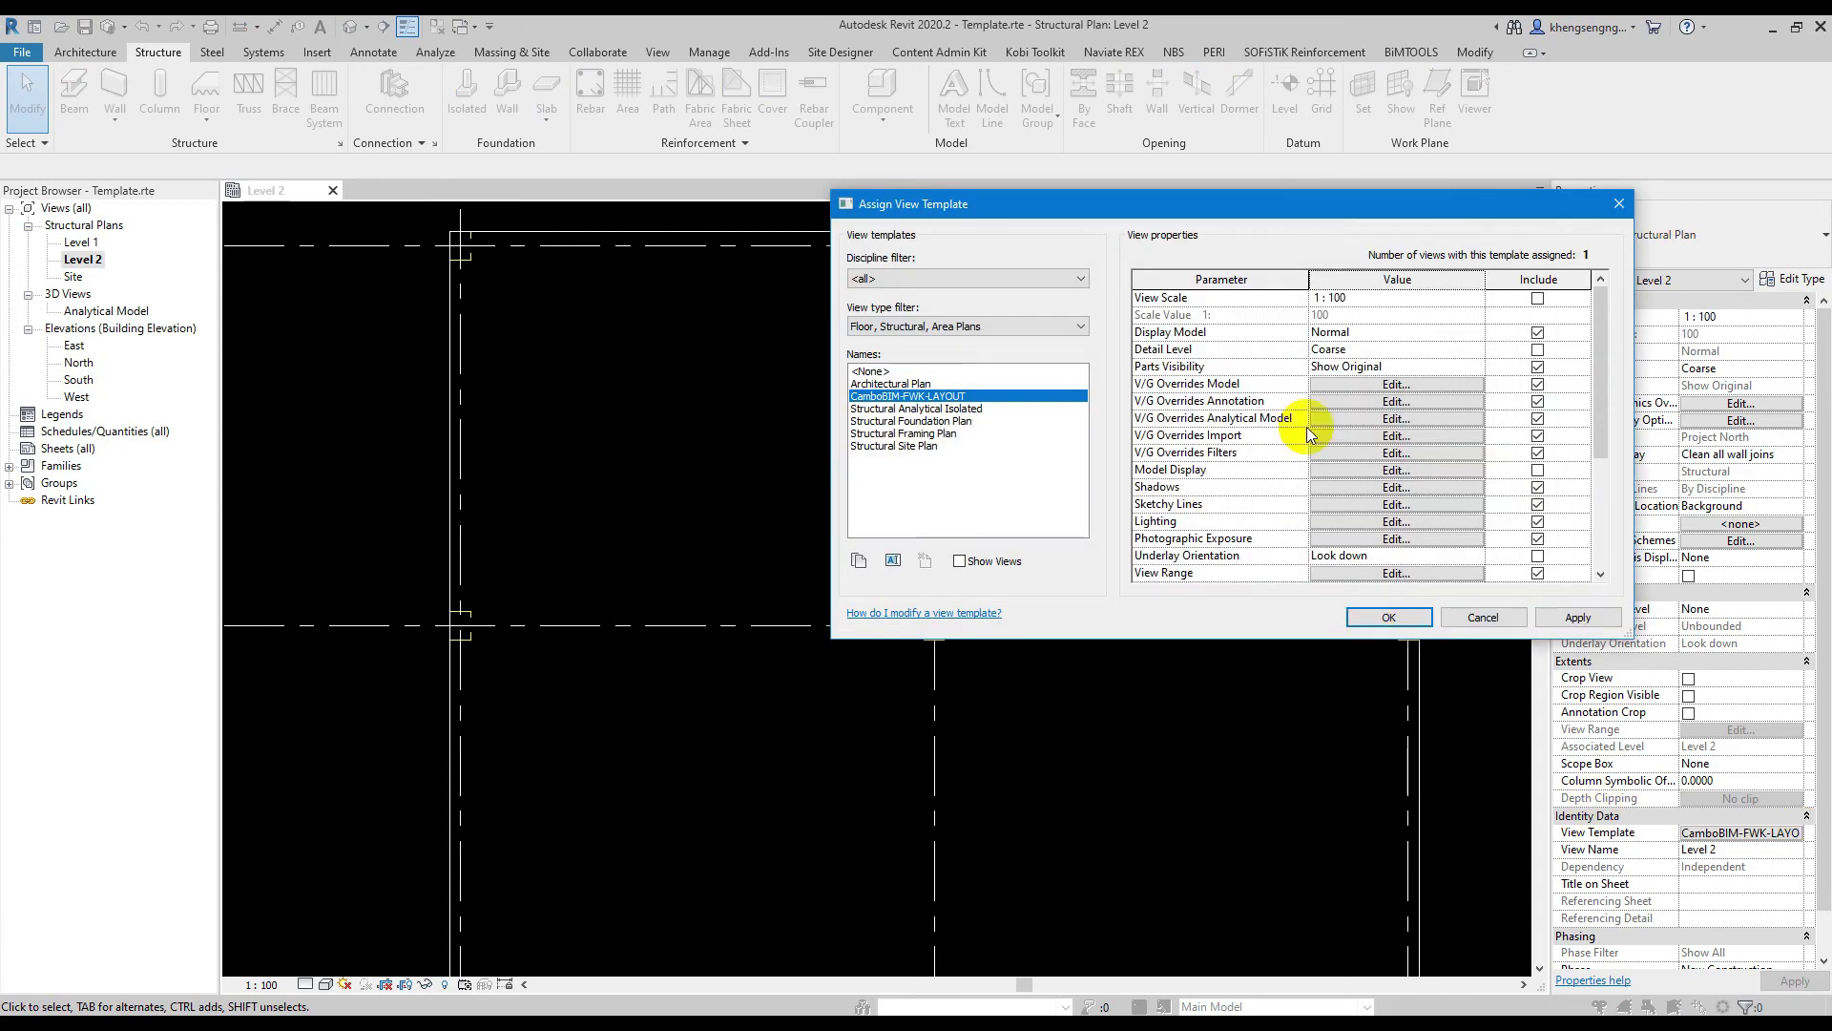
left_click(1389, 386)
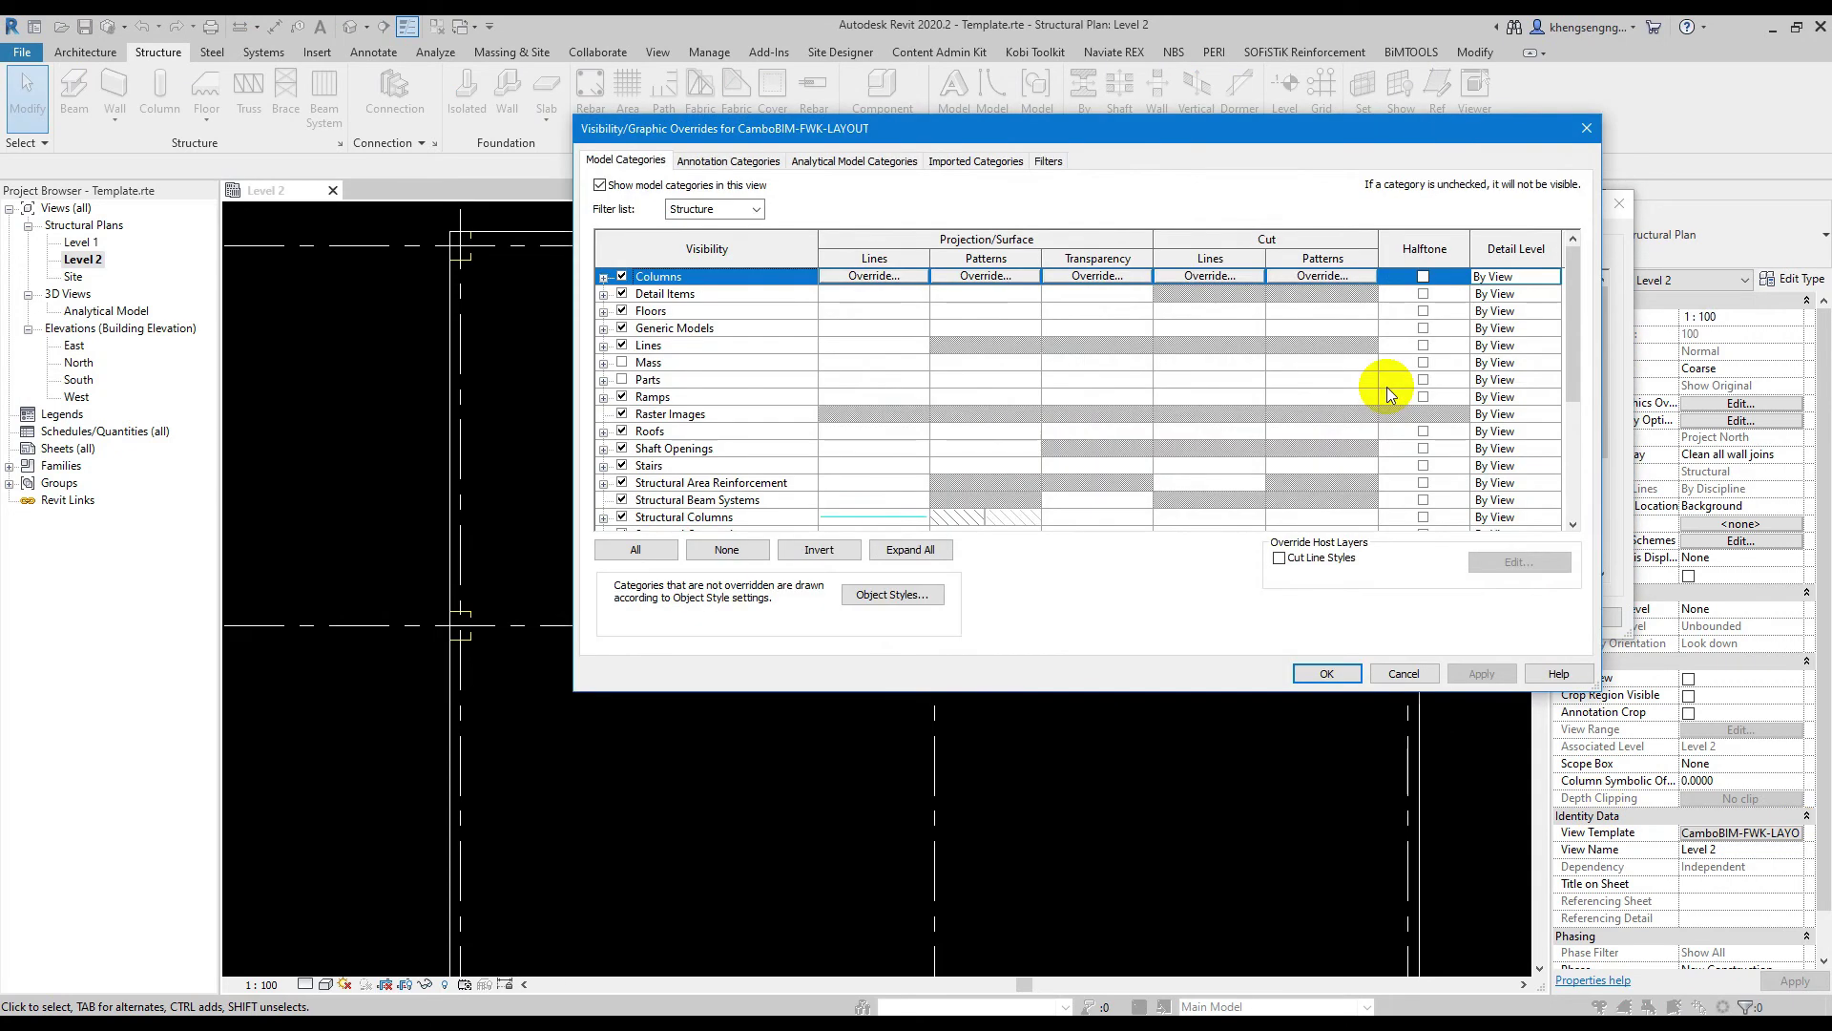
scroll(976, 450, "down", 1)
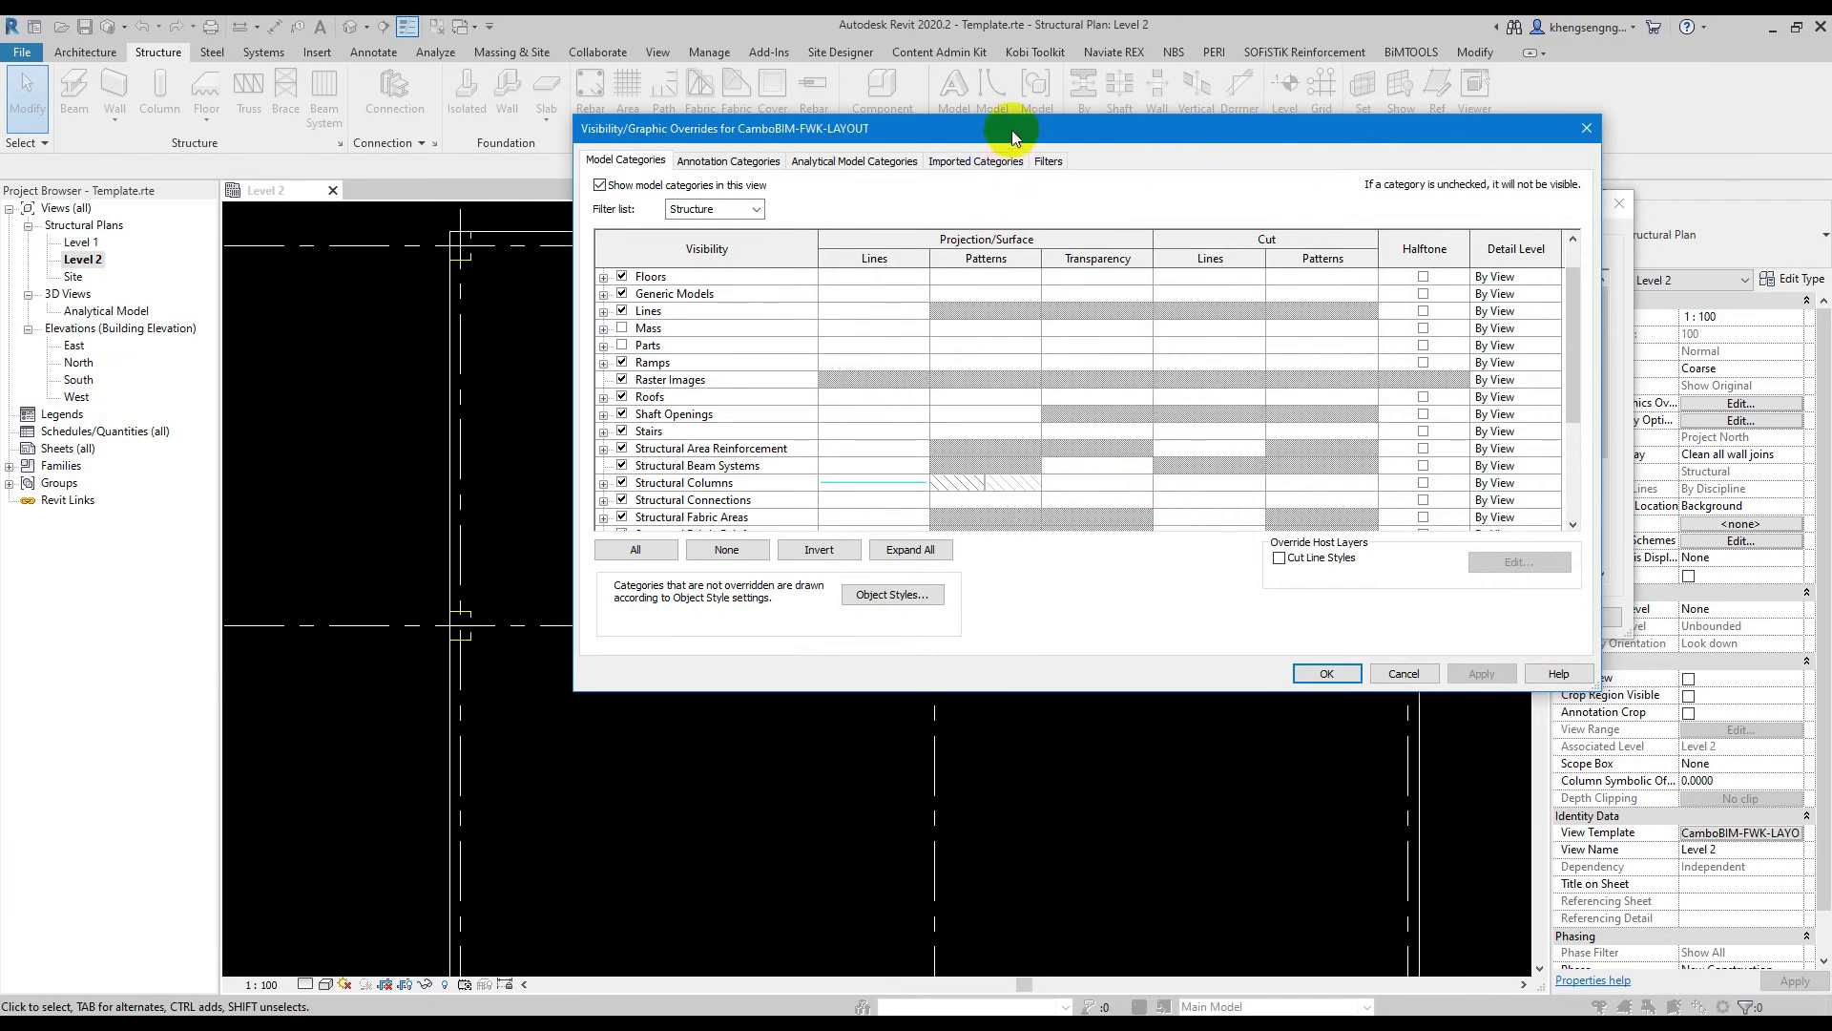
left_click_drag(1011, 130, 925, 116)
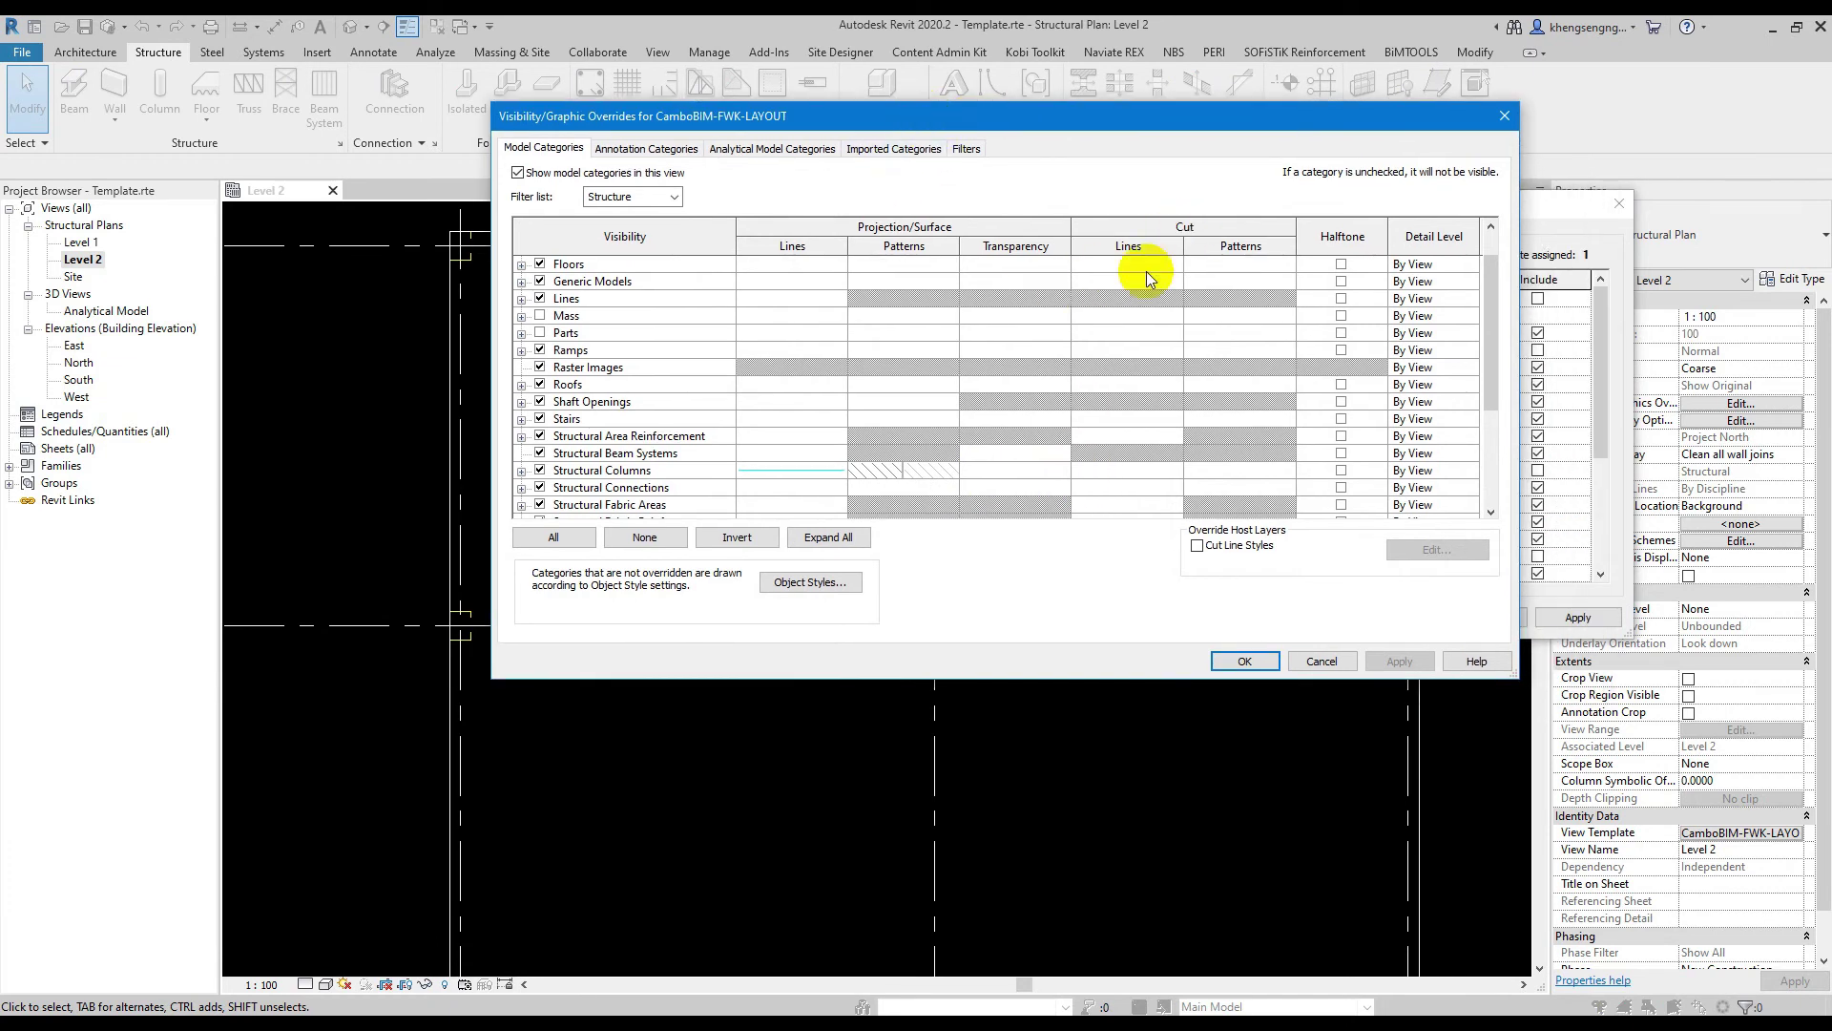
left_click(521, 470)
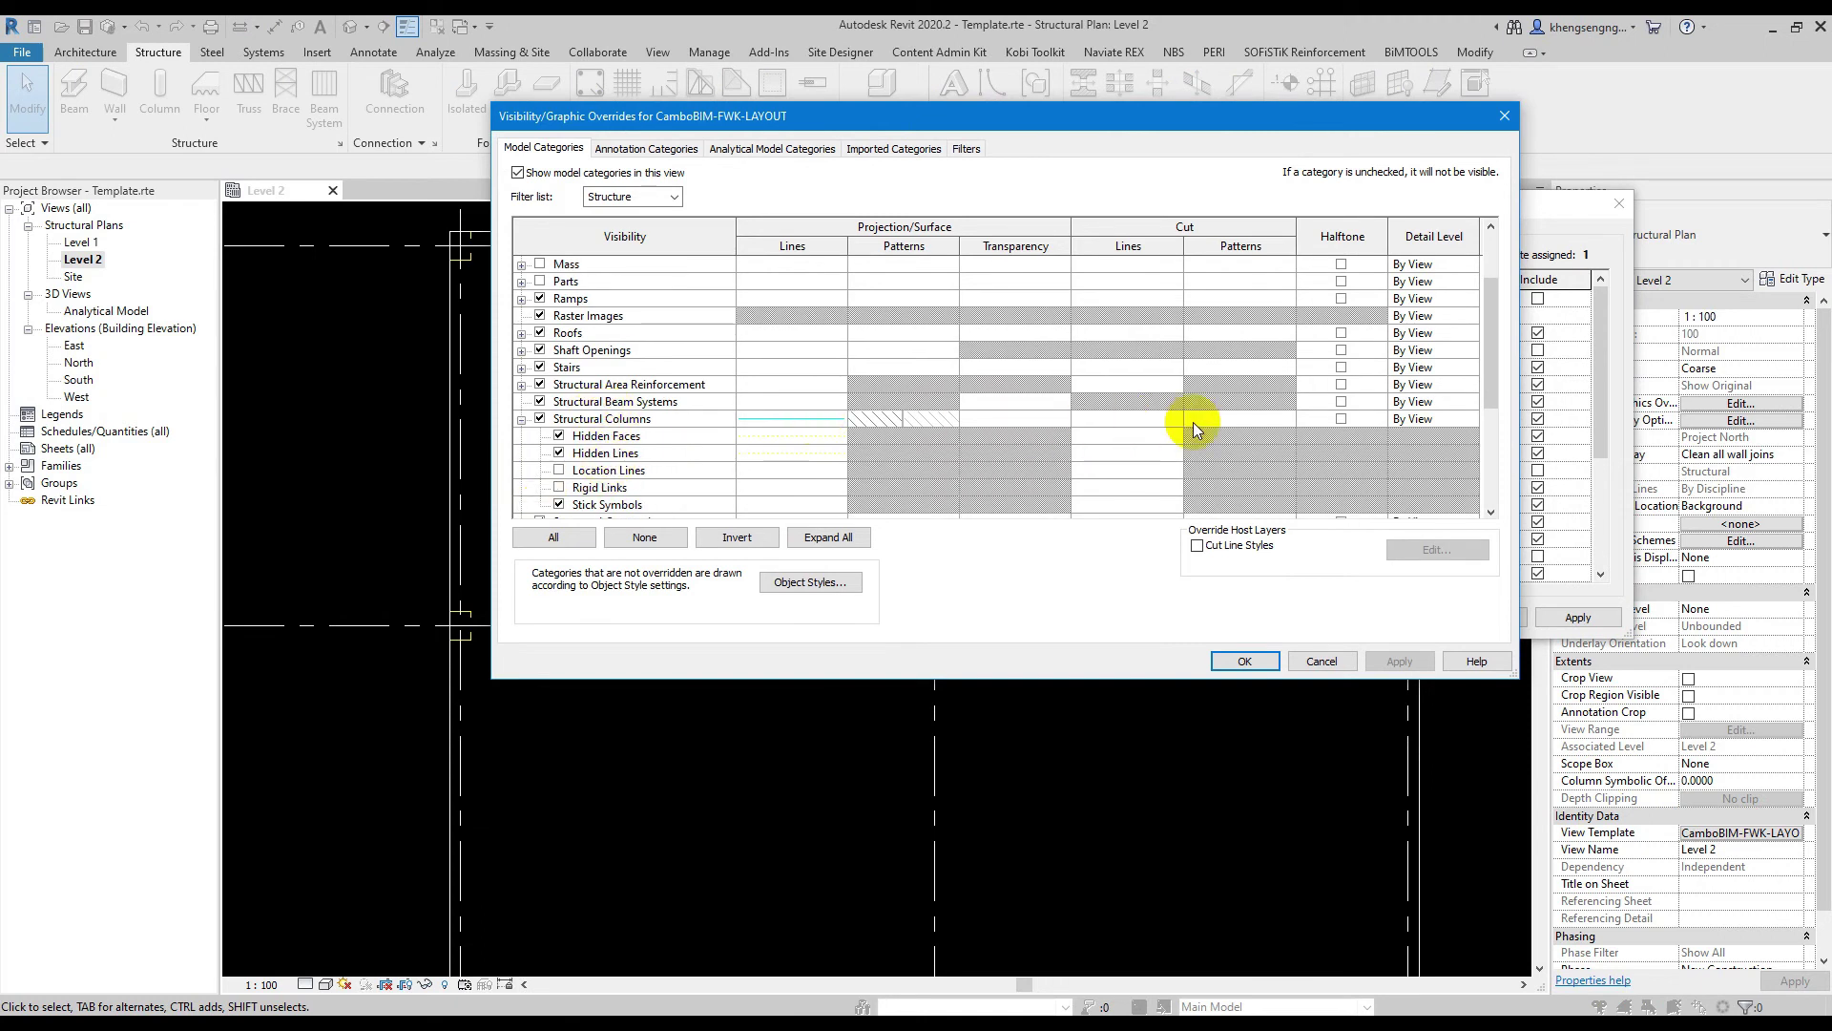
left_click(1134, 422)
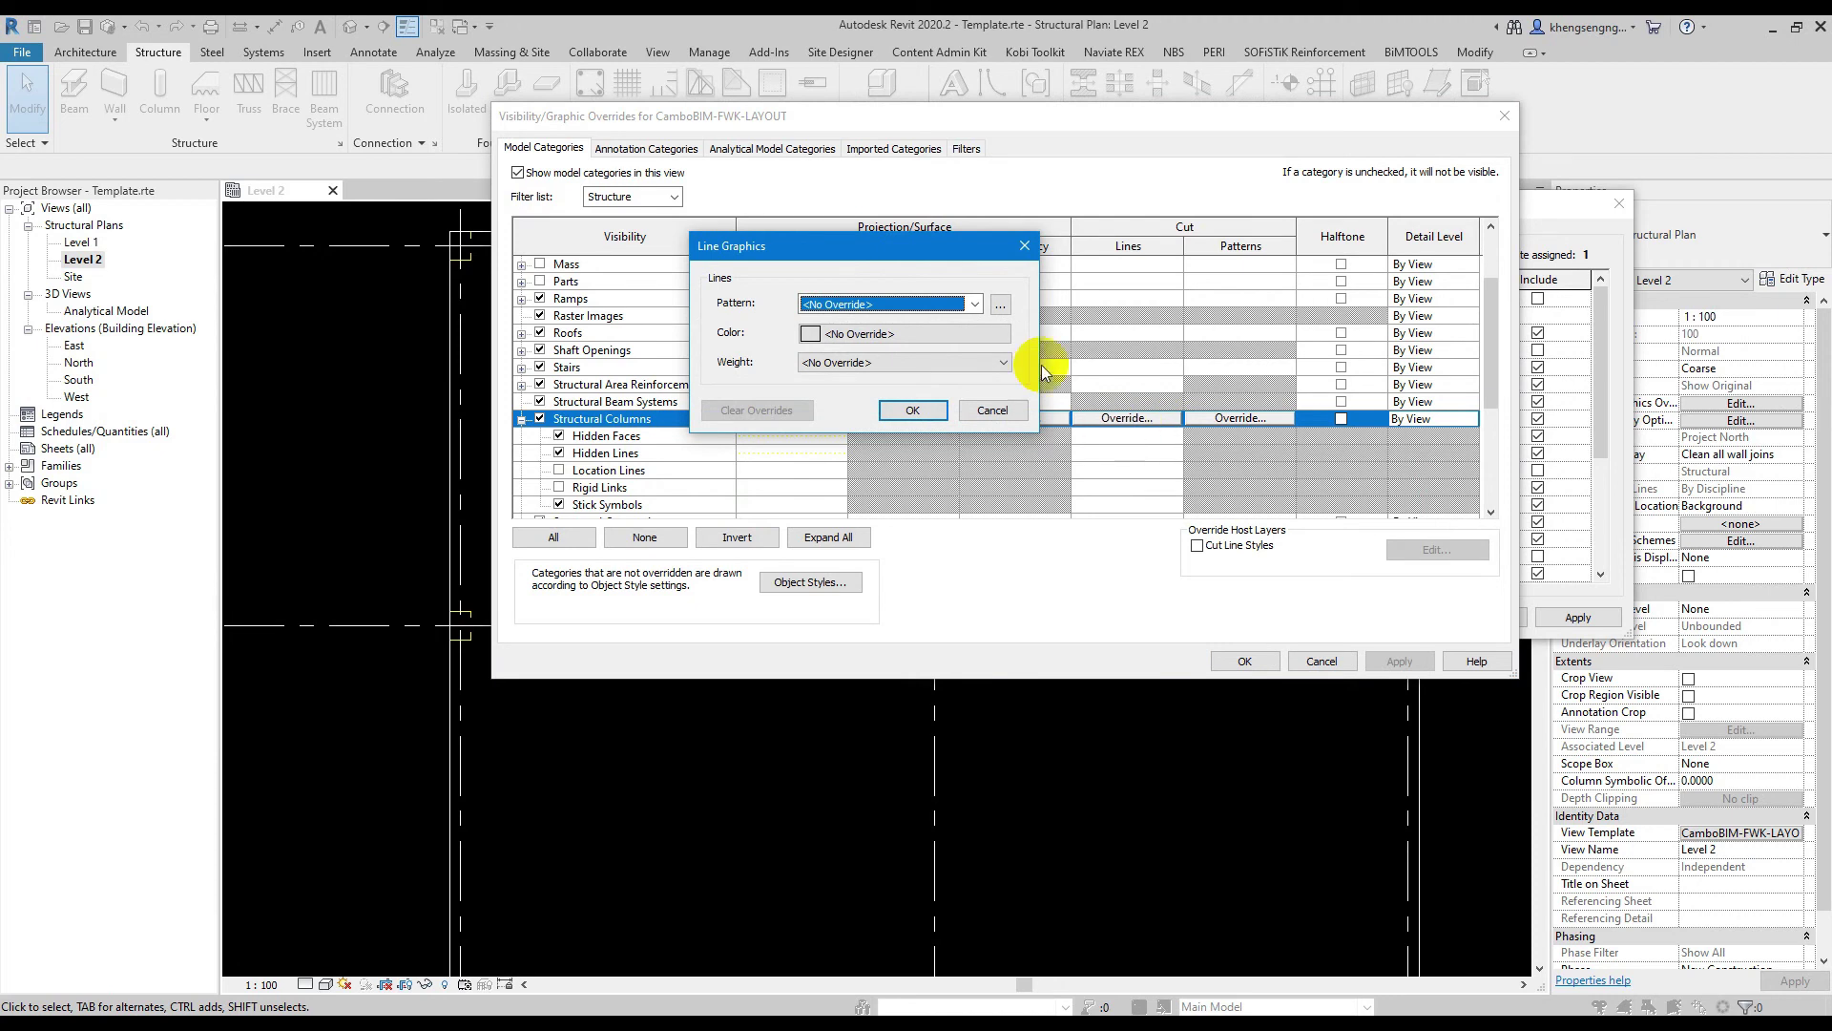
Override Structural Columns cut lines to Solid pattern, green colour and line weight 4
left_click(954, 304)
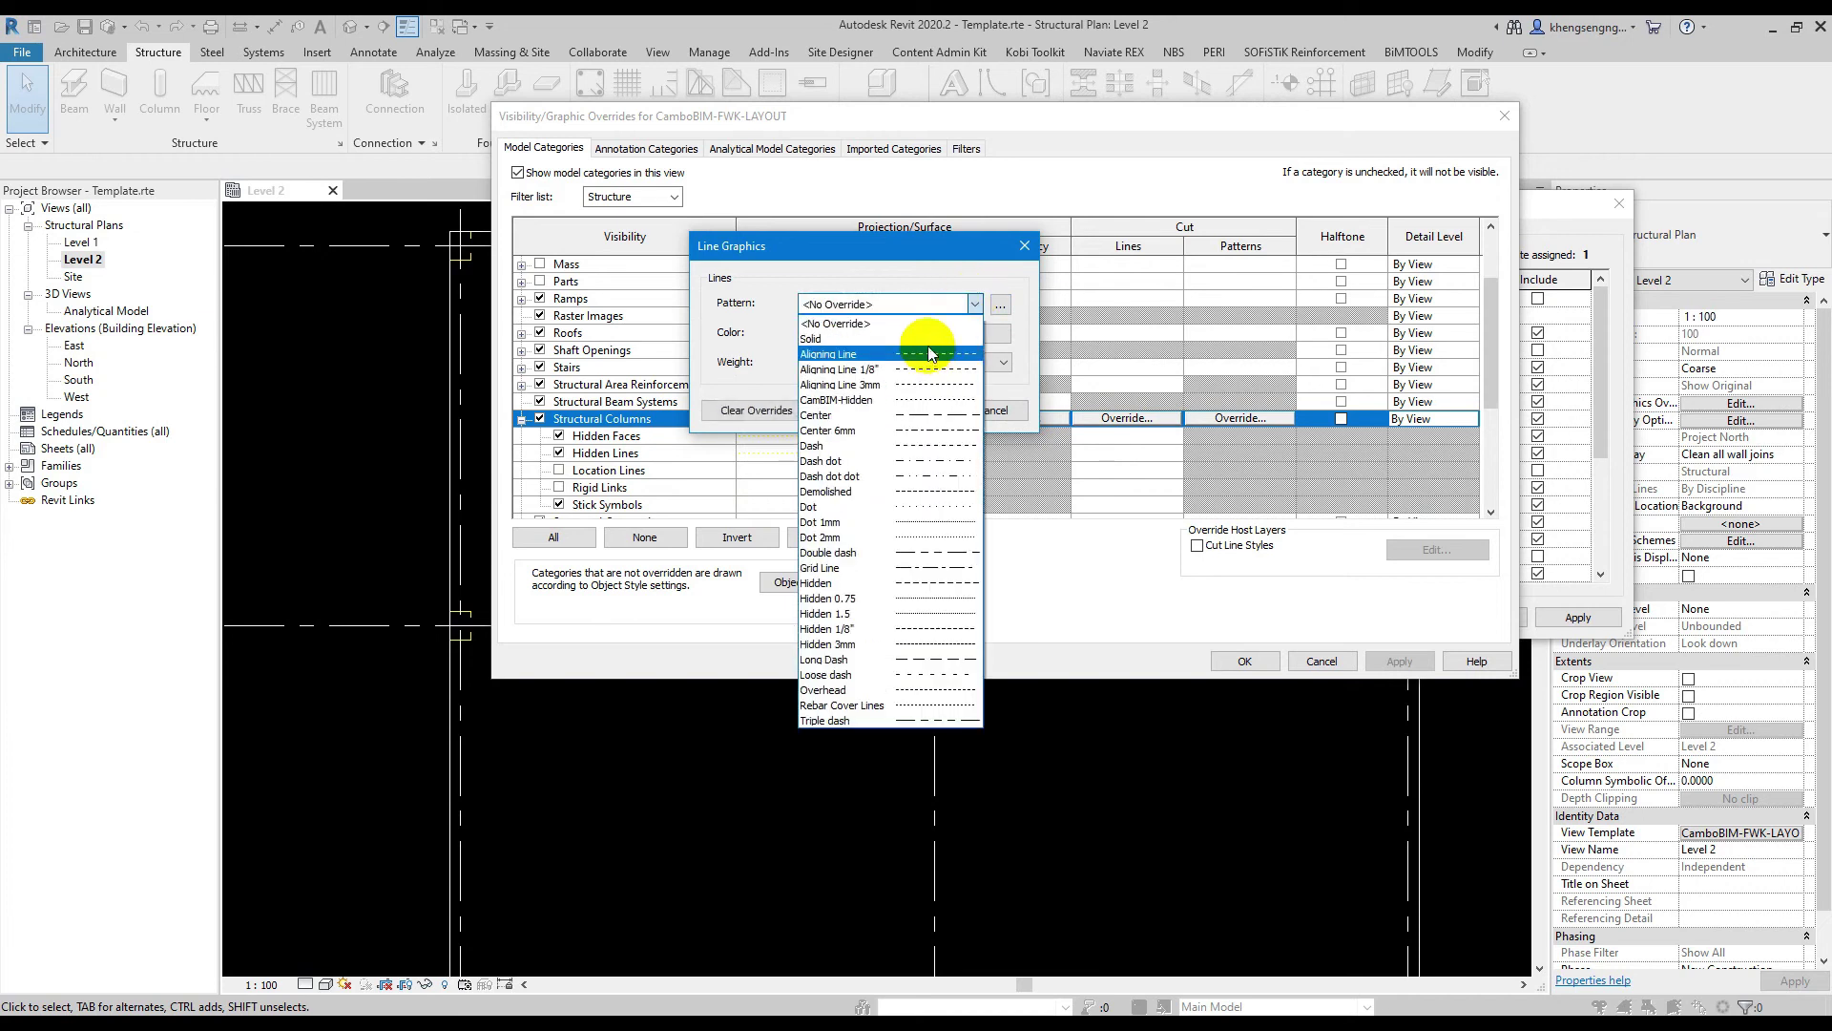
left_click(931, 340)
left_click(927, 340)
left_click(717, 360)
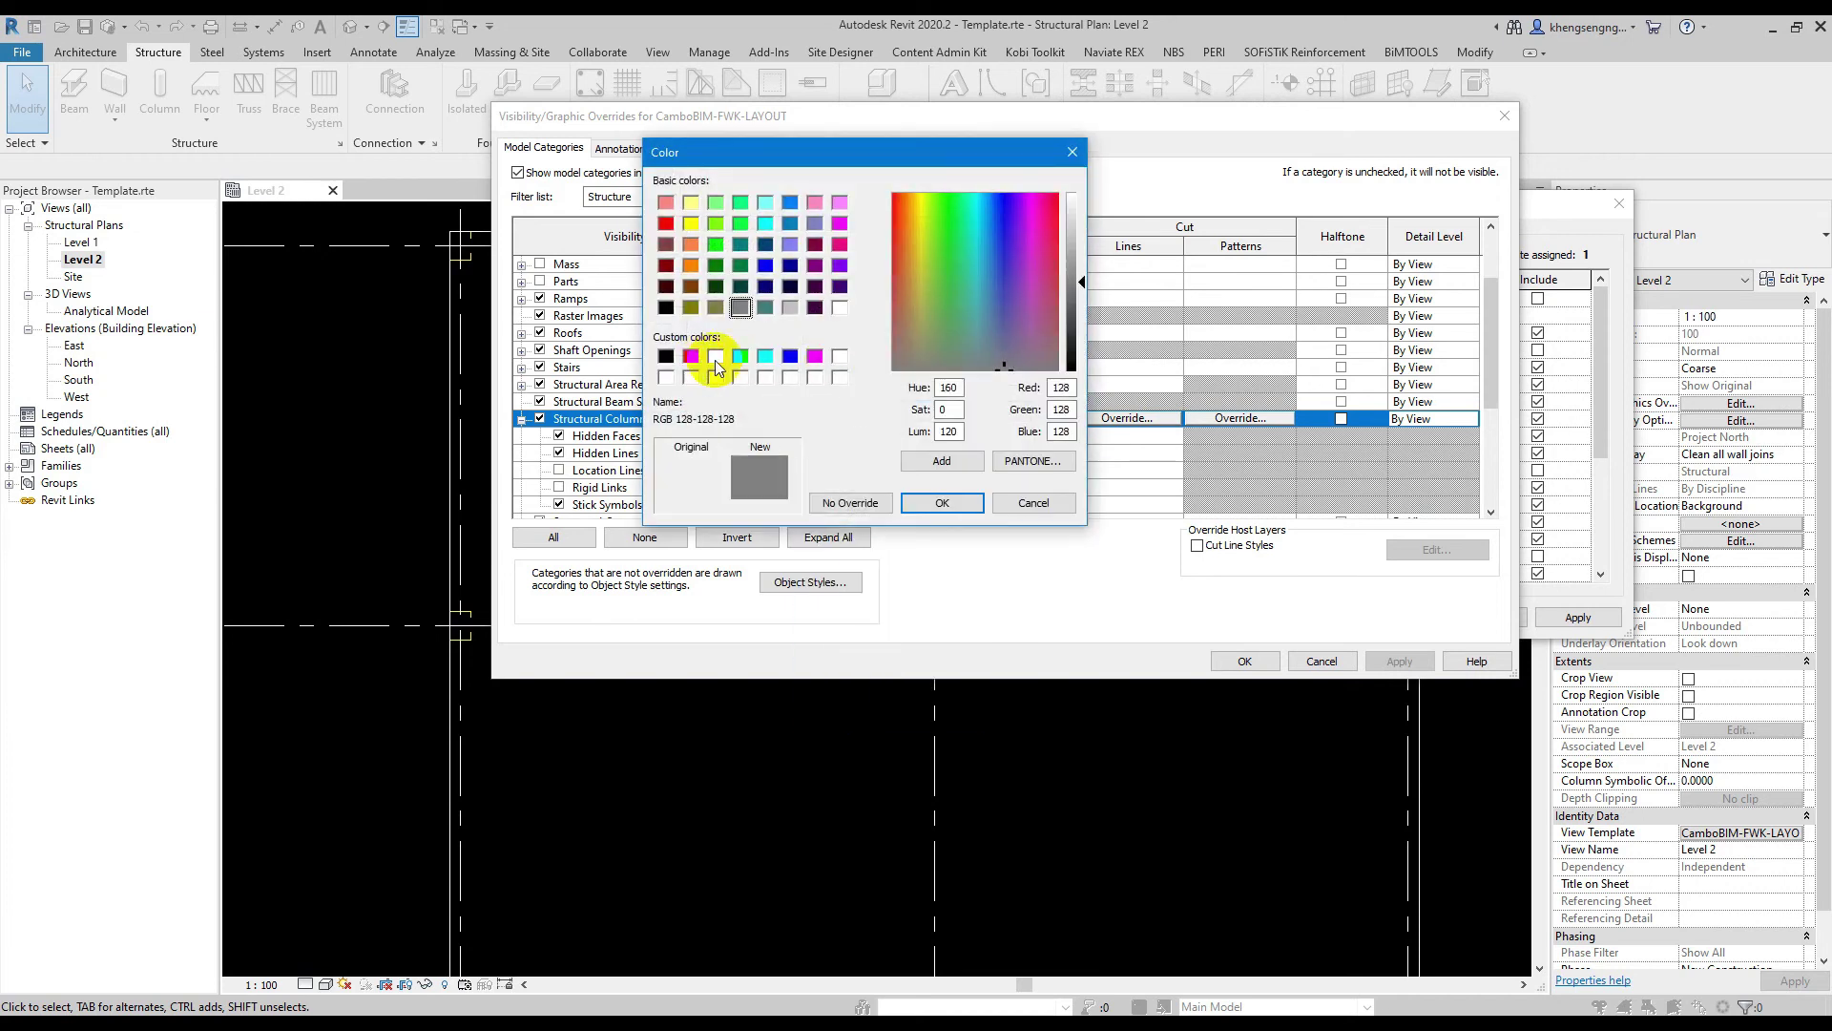
left_click(764, 356)
left_click(942, 503)
left_click(940, 362)
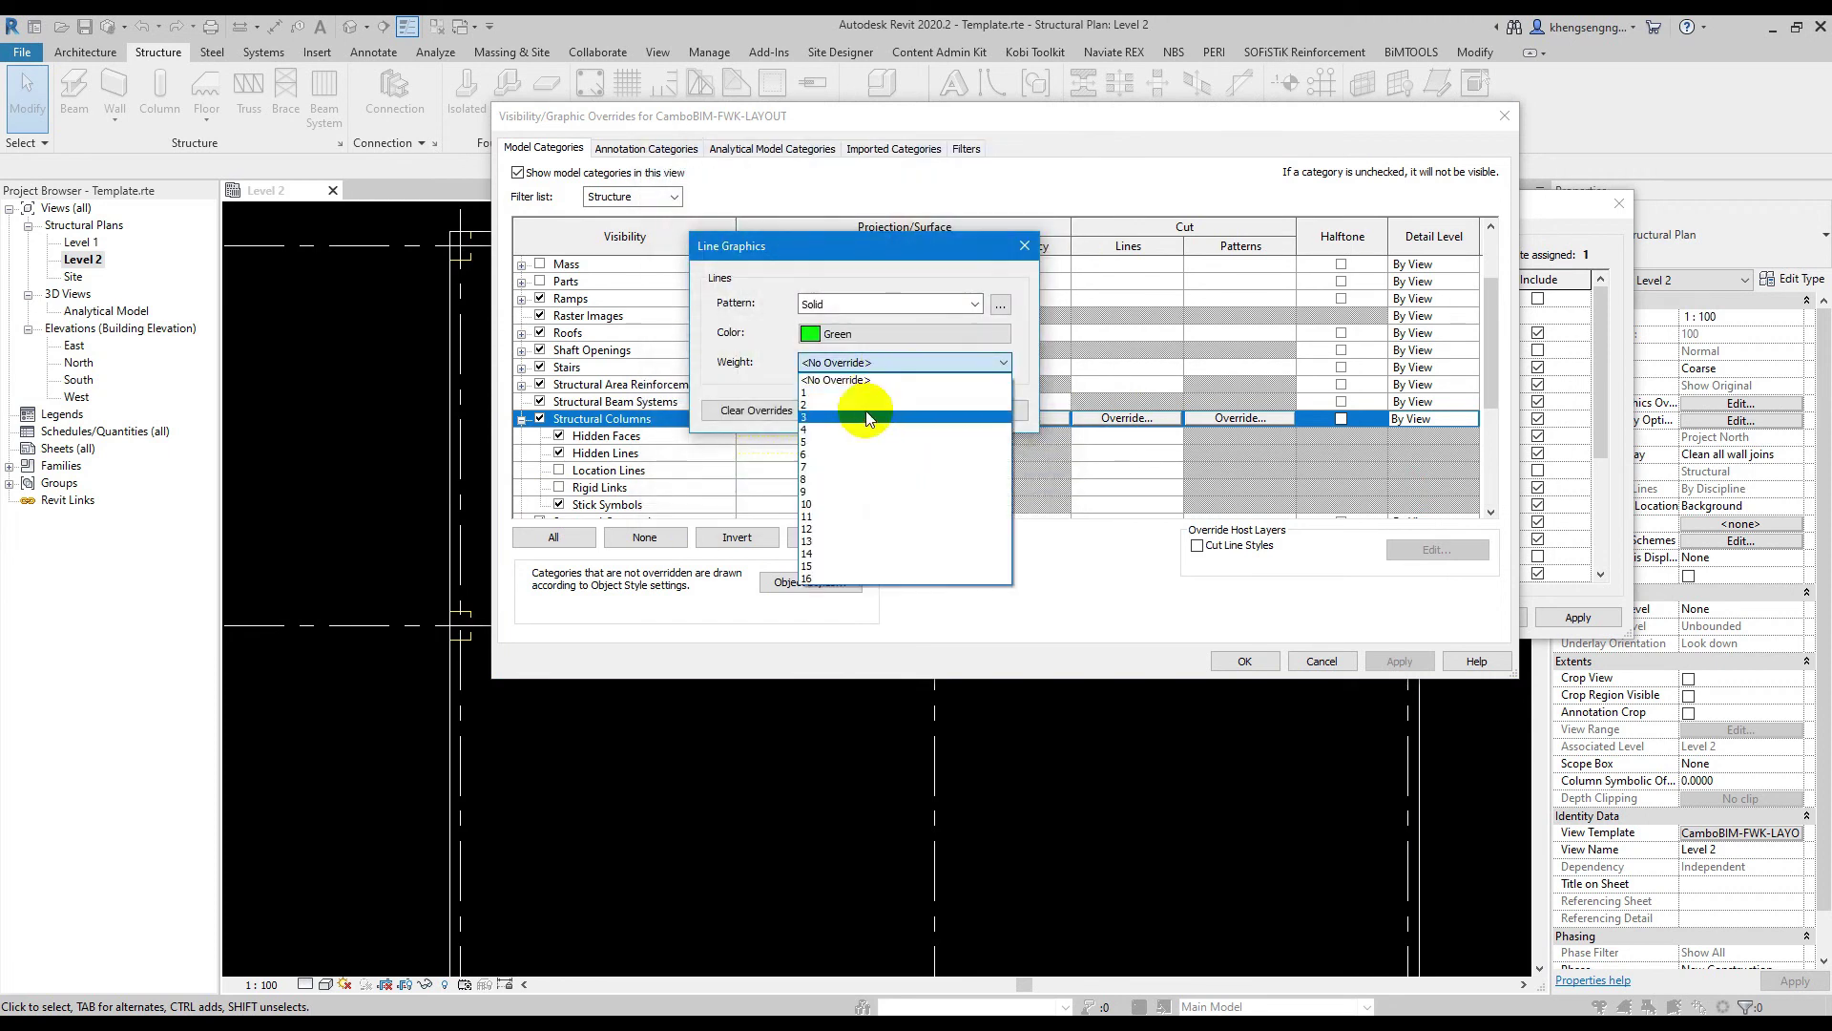
left_click(863, 421)
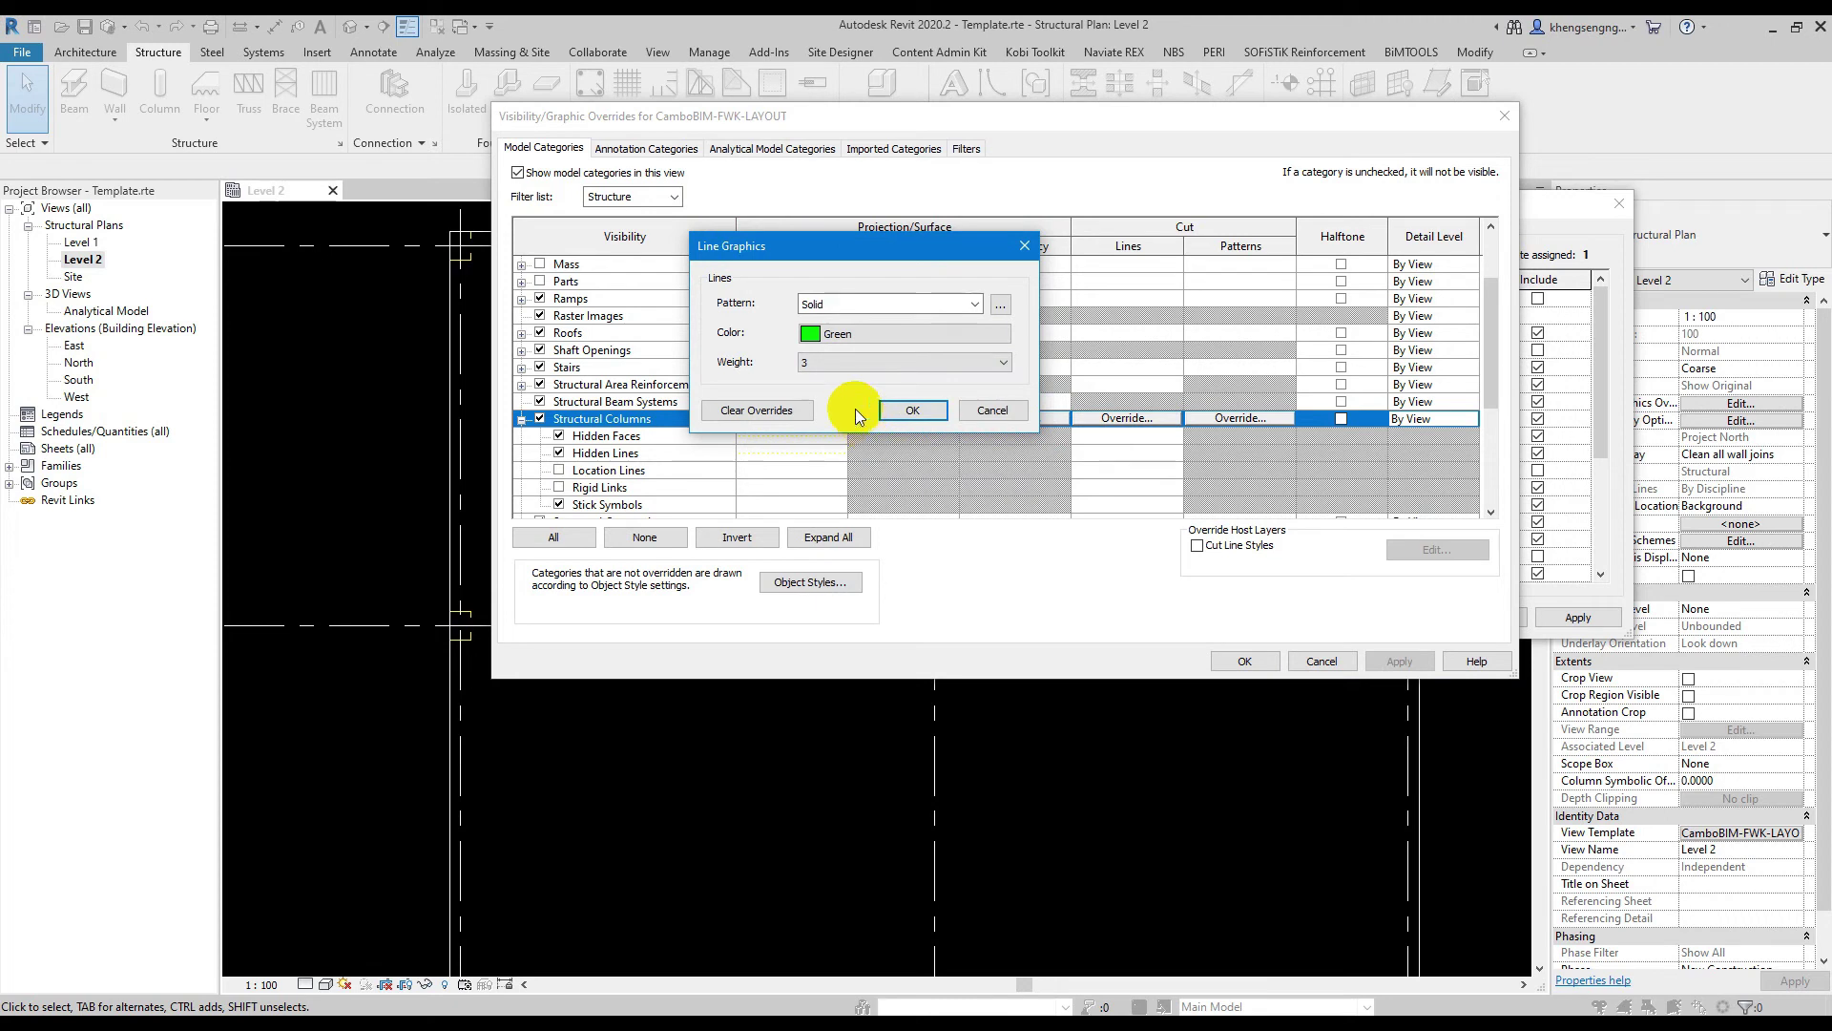
left_click(840, 367)
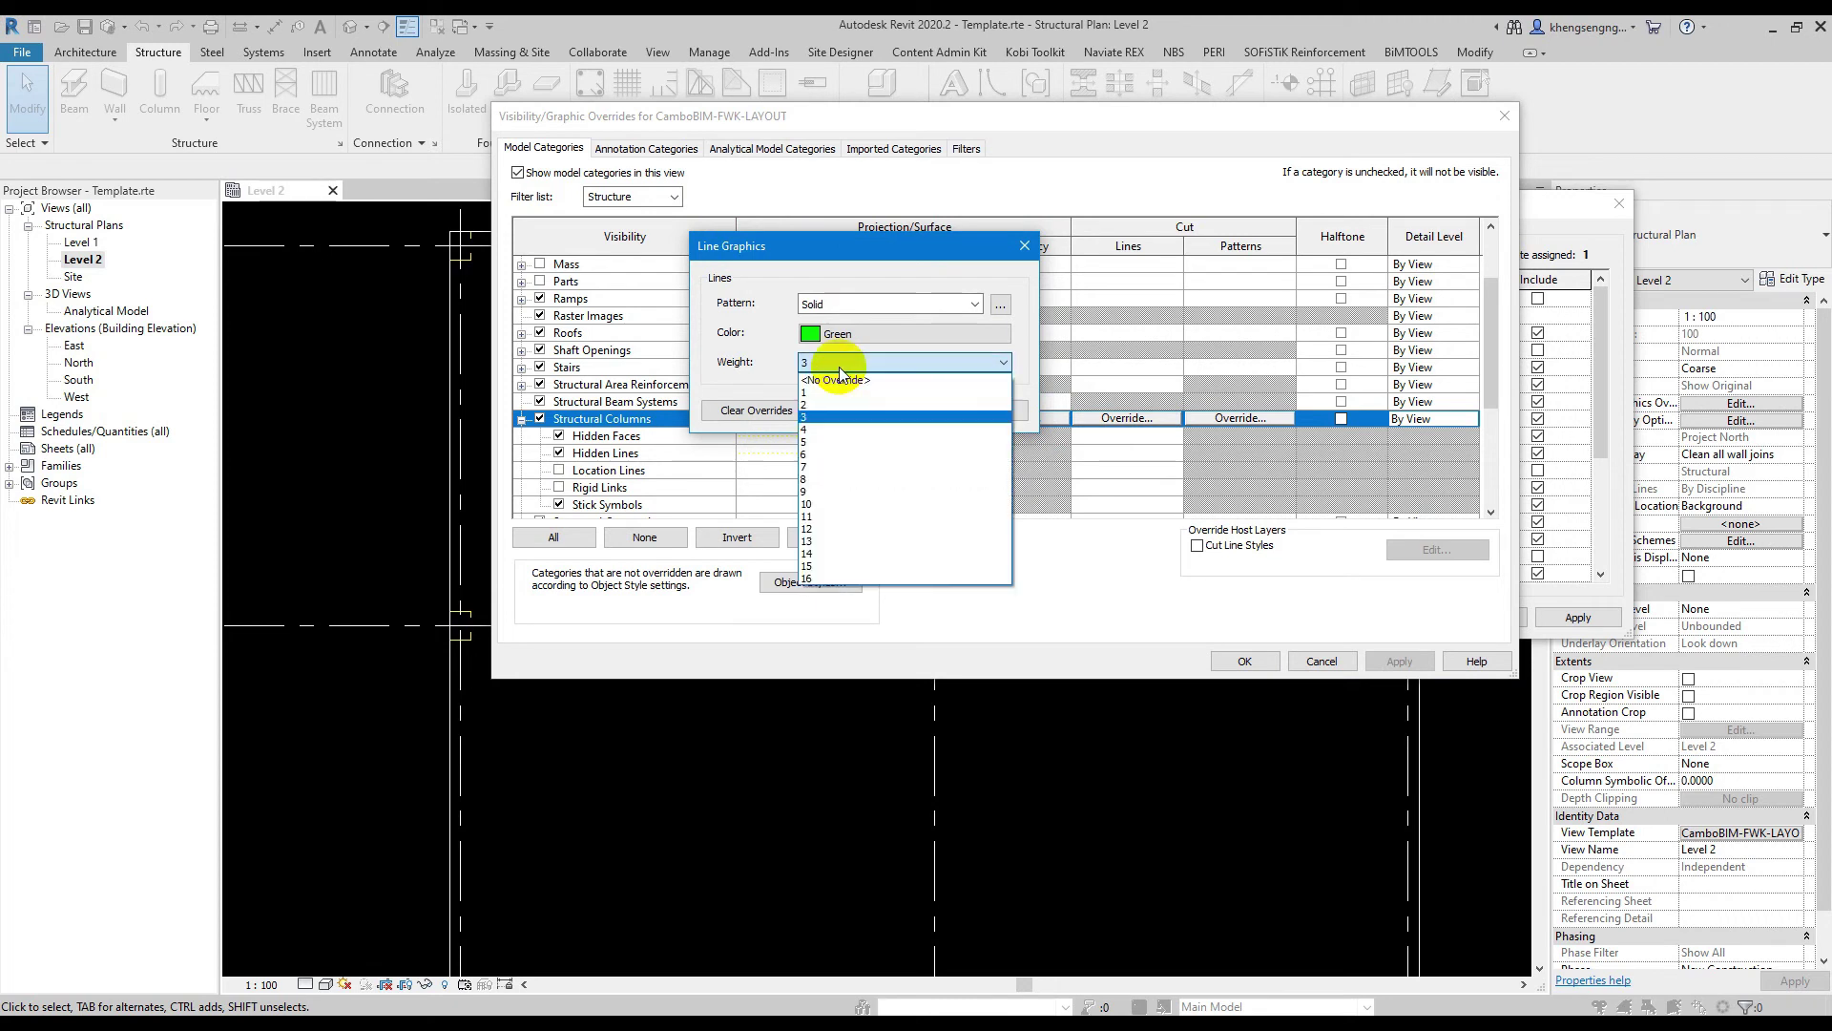
left_click(839, 429)
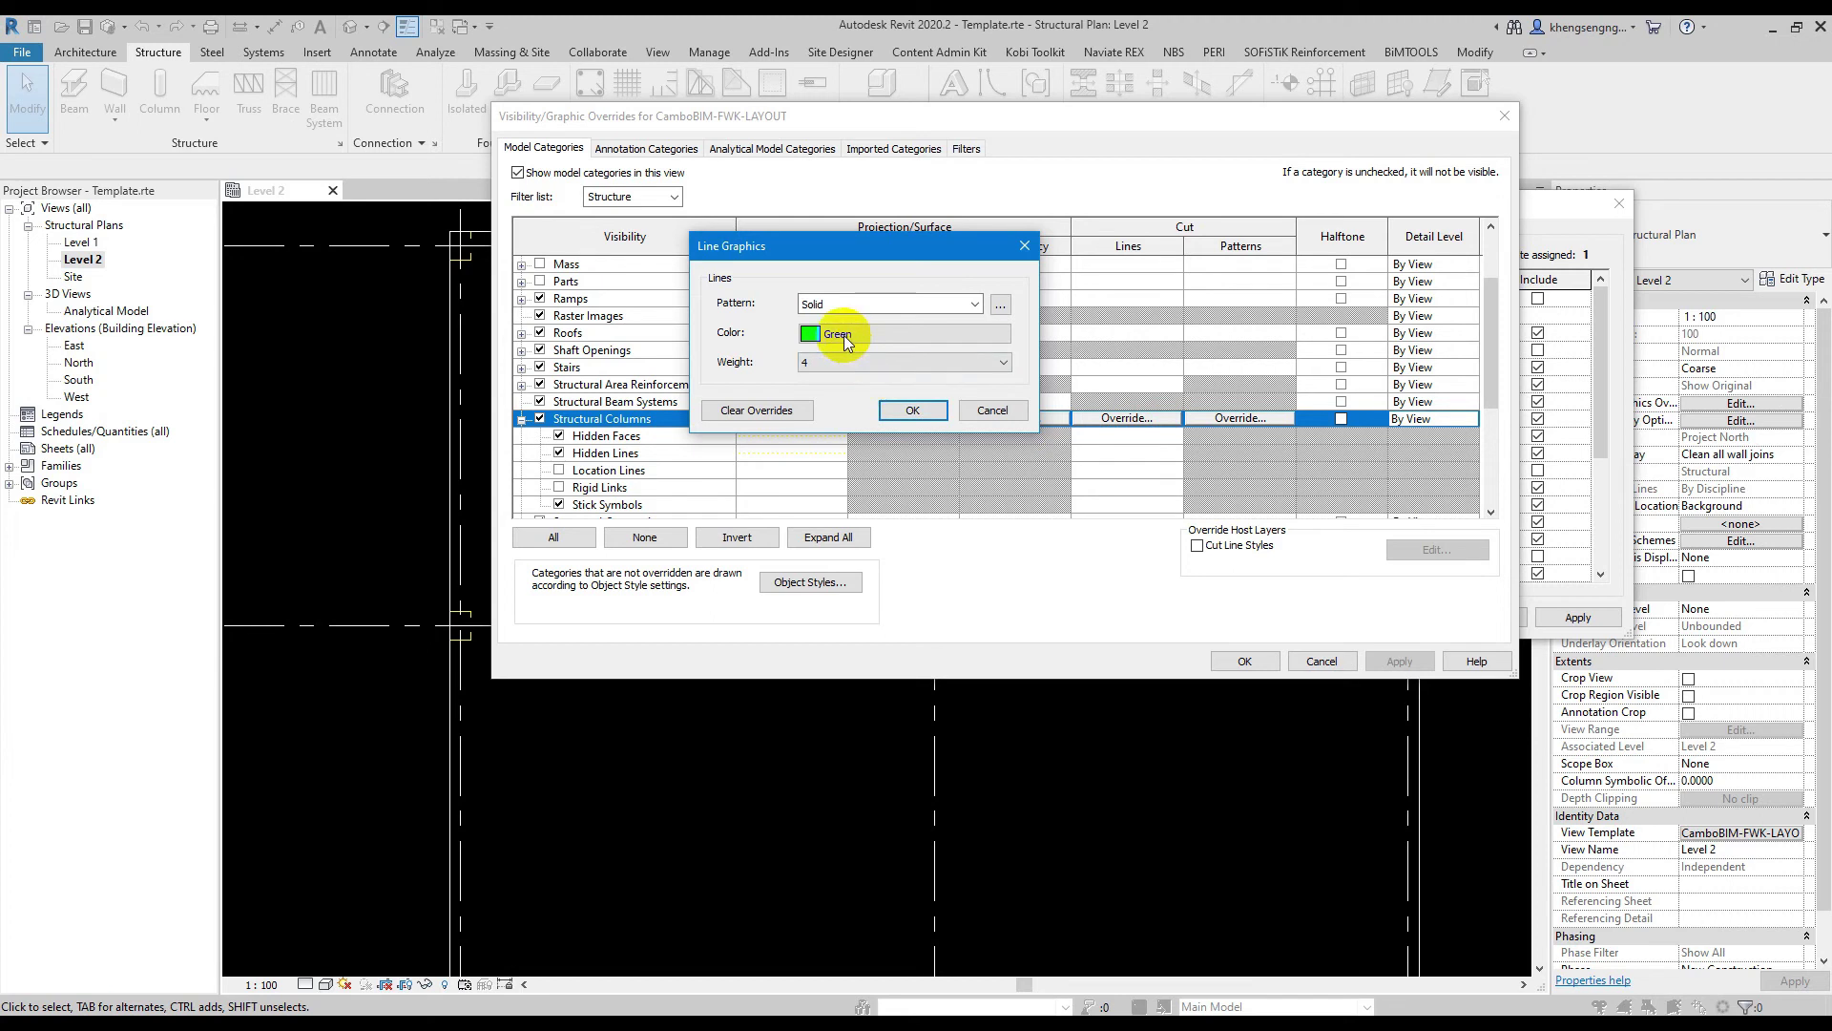
left_click(878, 409)
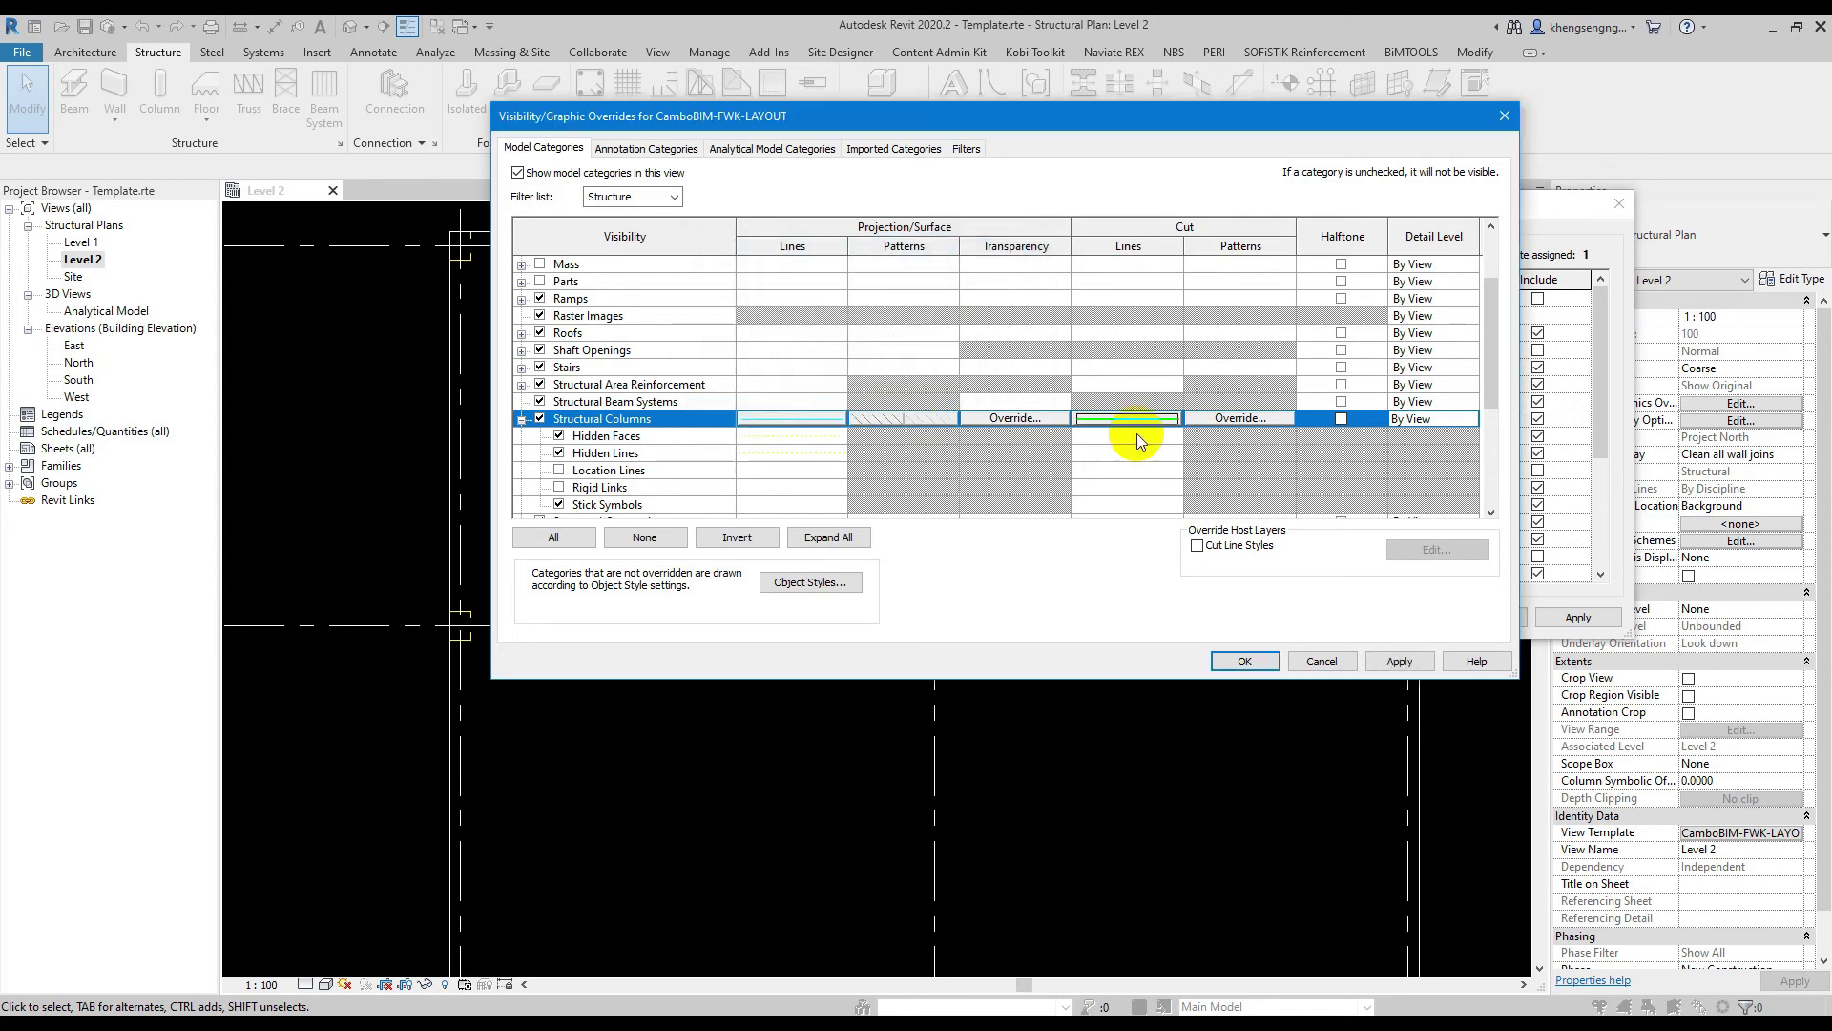
Set Structural Columns cut pattern foreground and background to Solid fill in RGB 192-192-192
left_click(1238, 418)
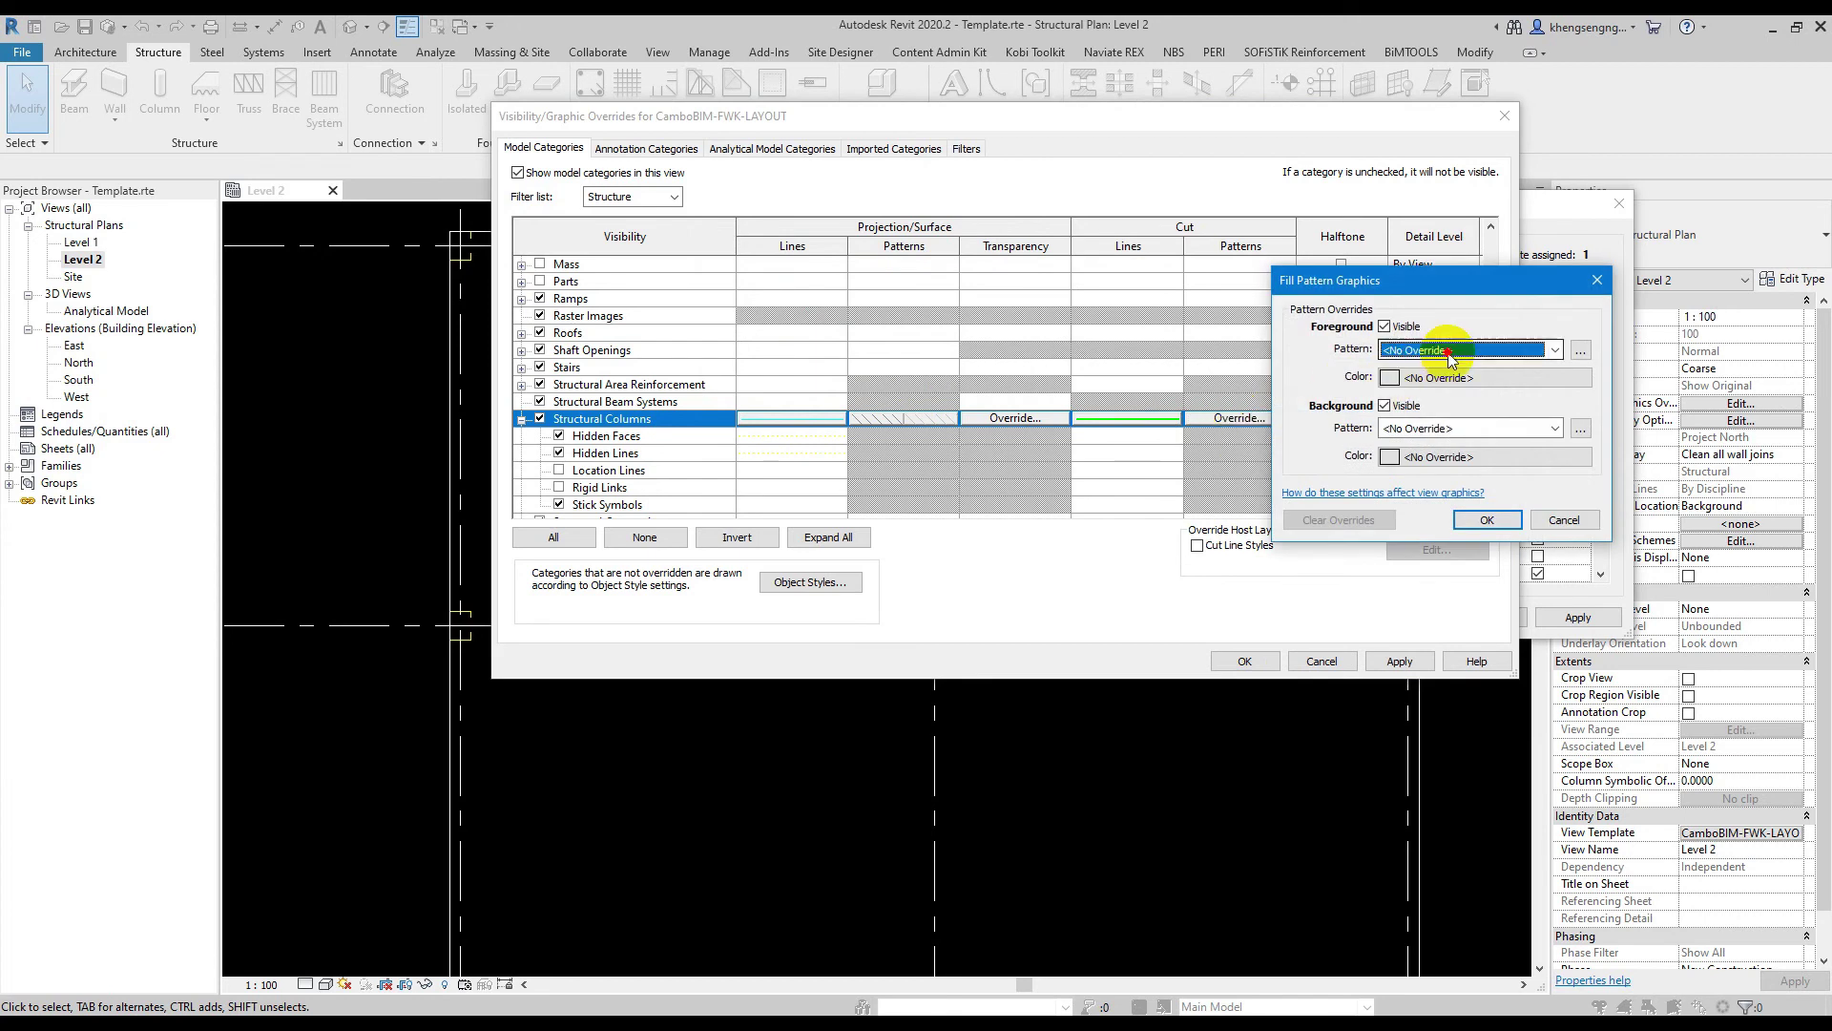
left_click(1451, 351)
left_click(1458, 370)
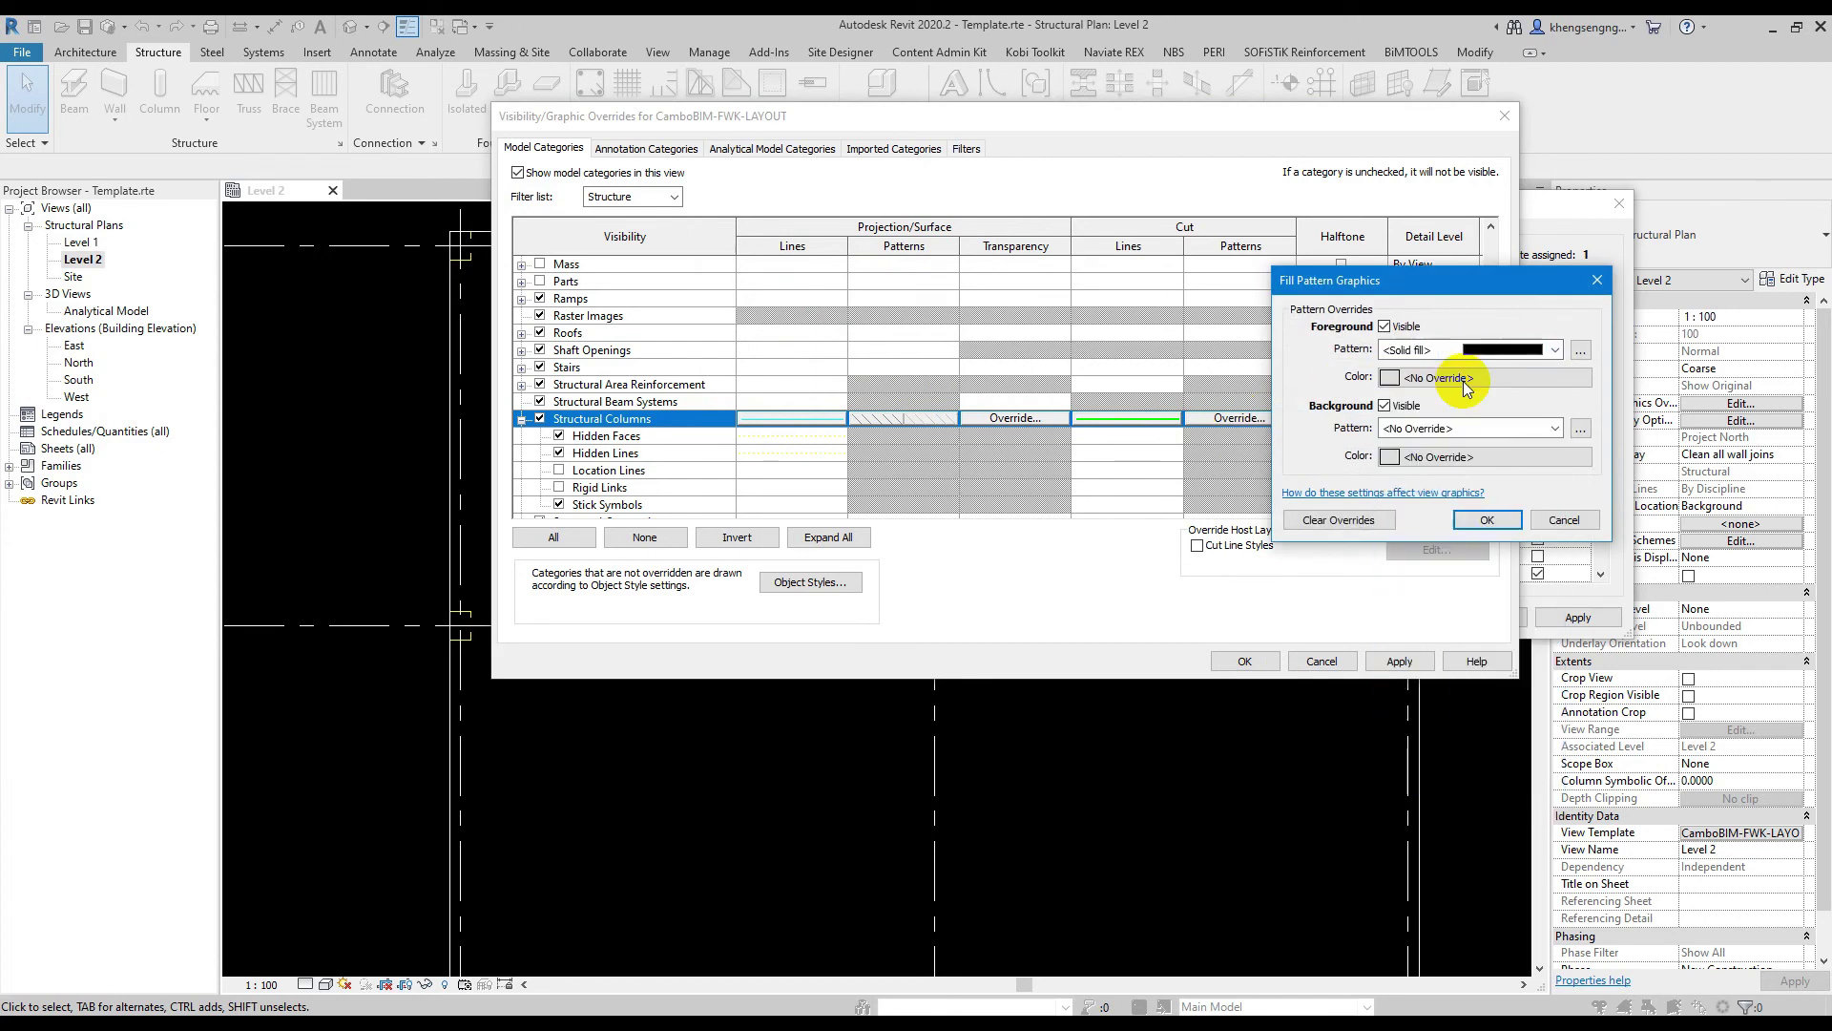
left_click(1463, 377)
left_click(1367, 379)
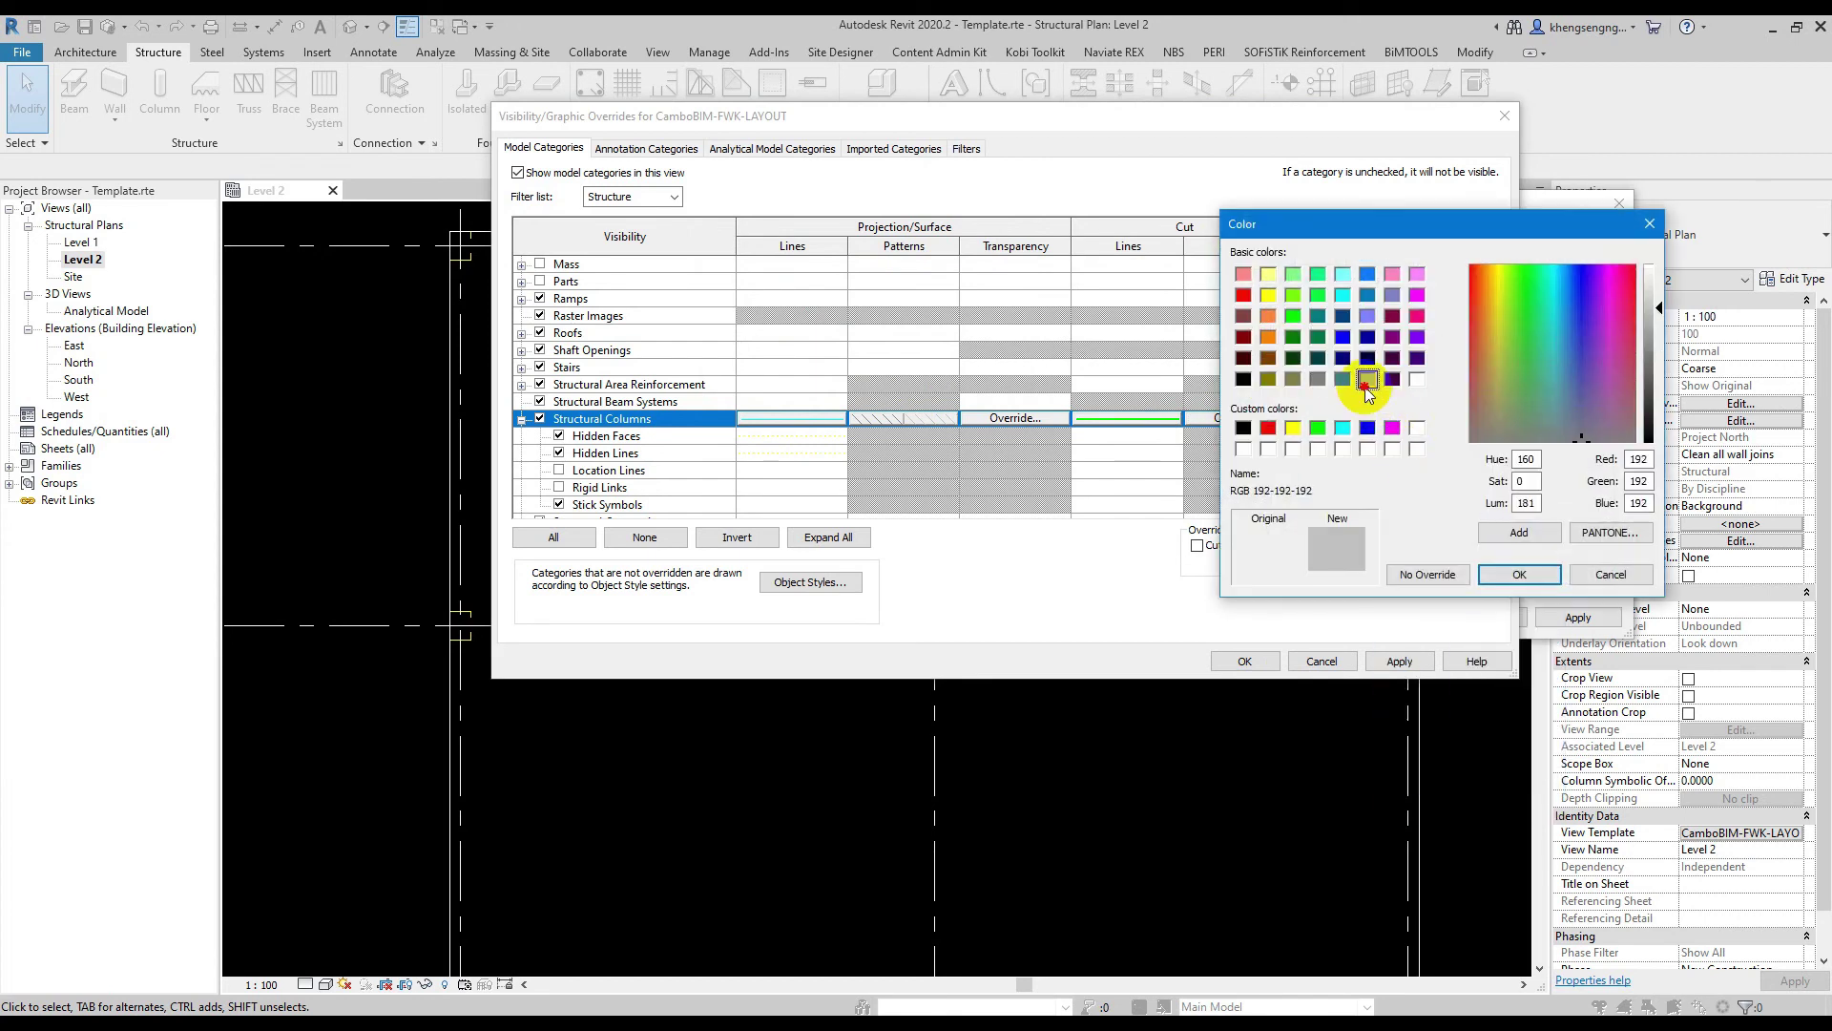
left_click(1517, 576)
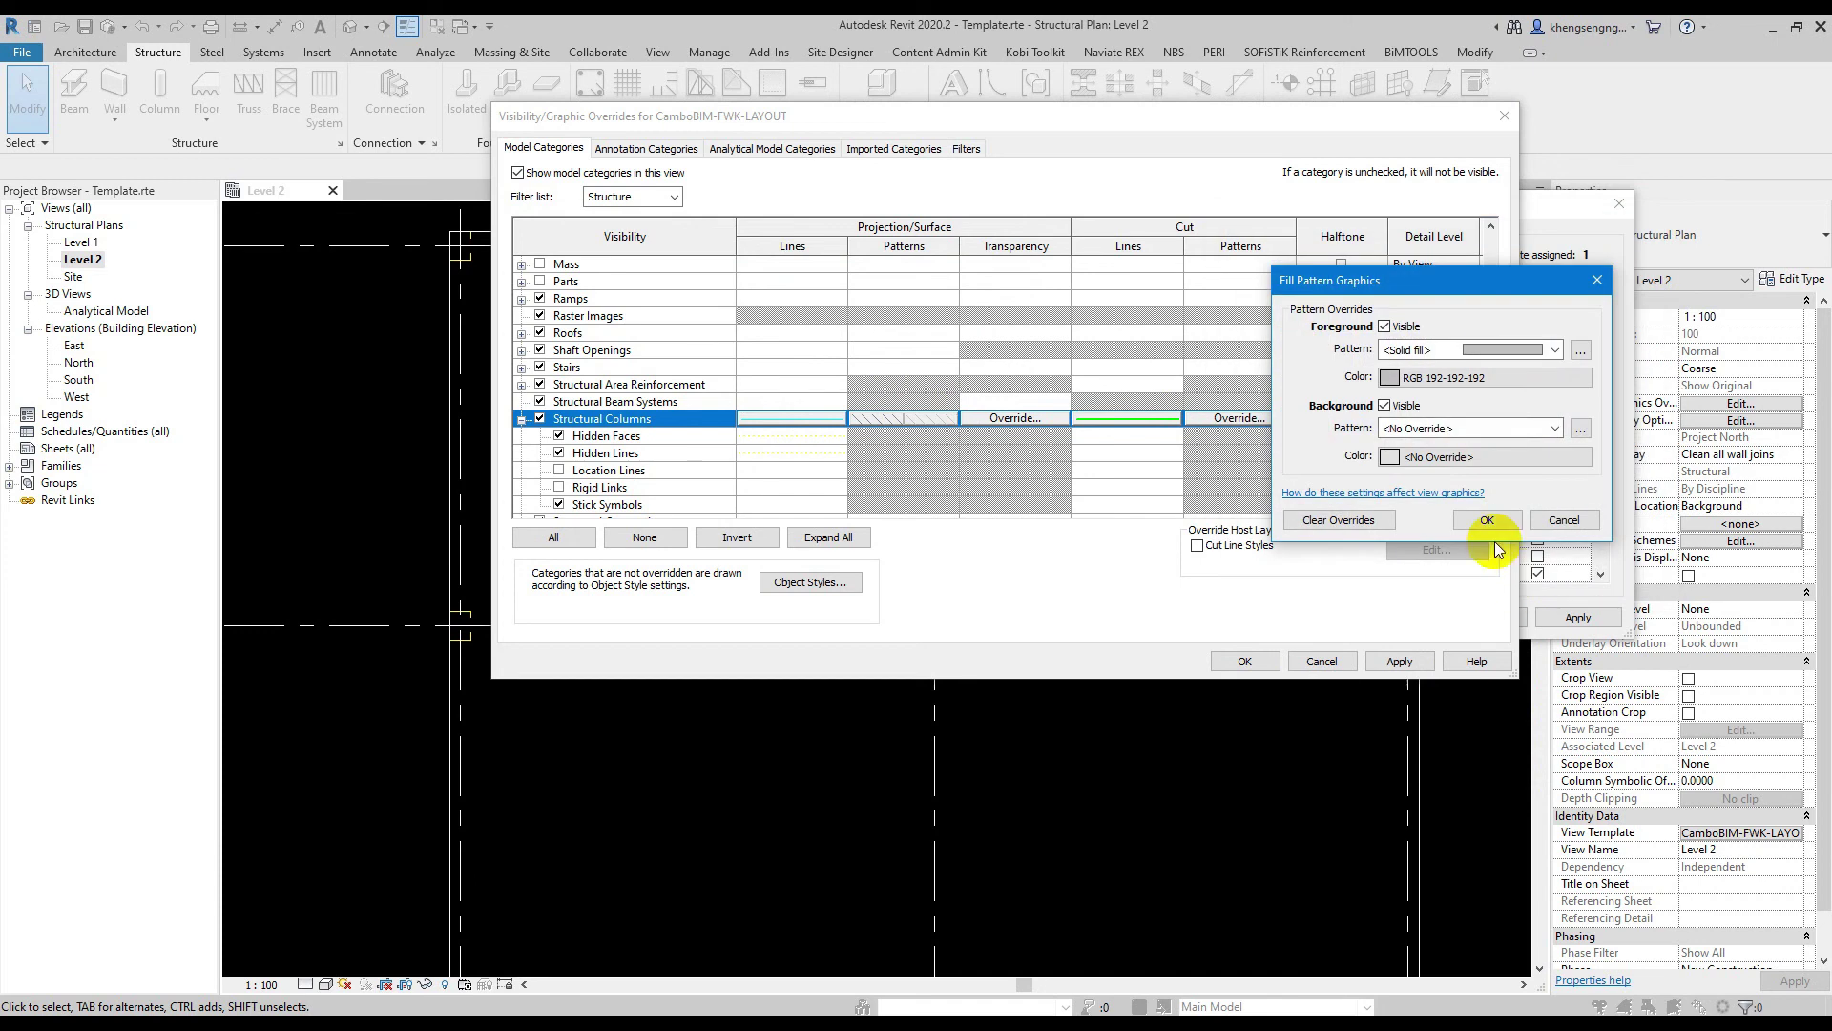
left_click(1473, 433)
left_click(1488, 456)
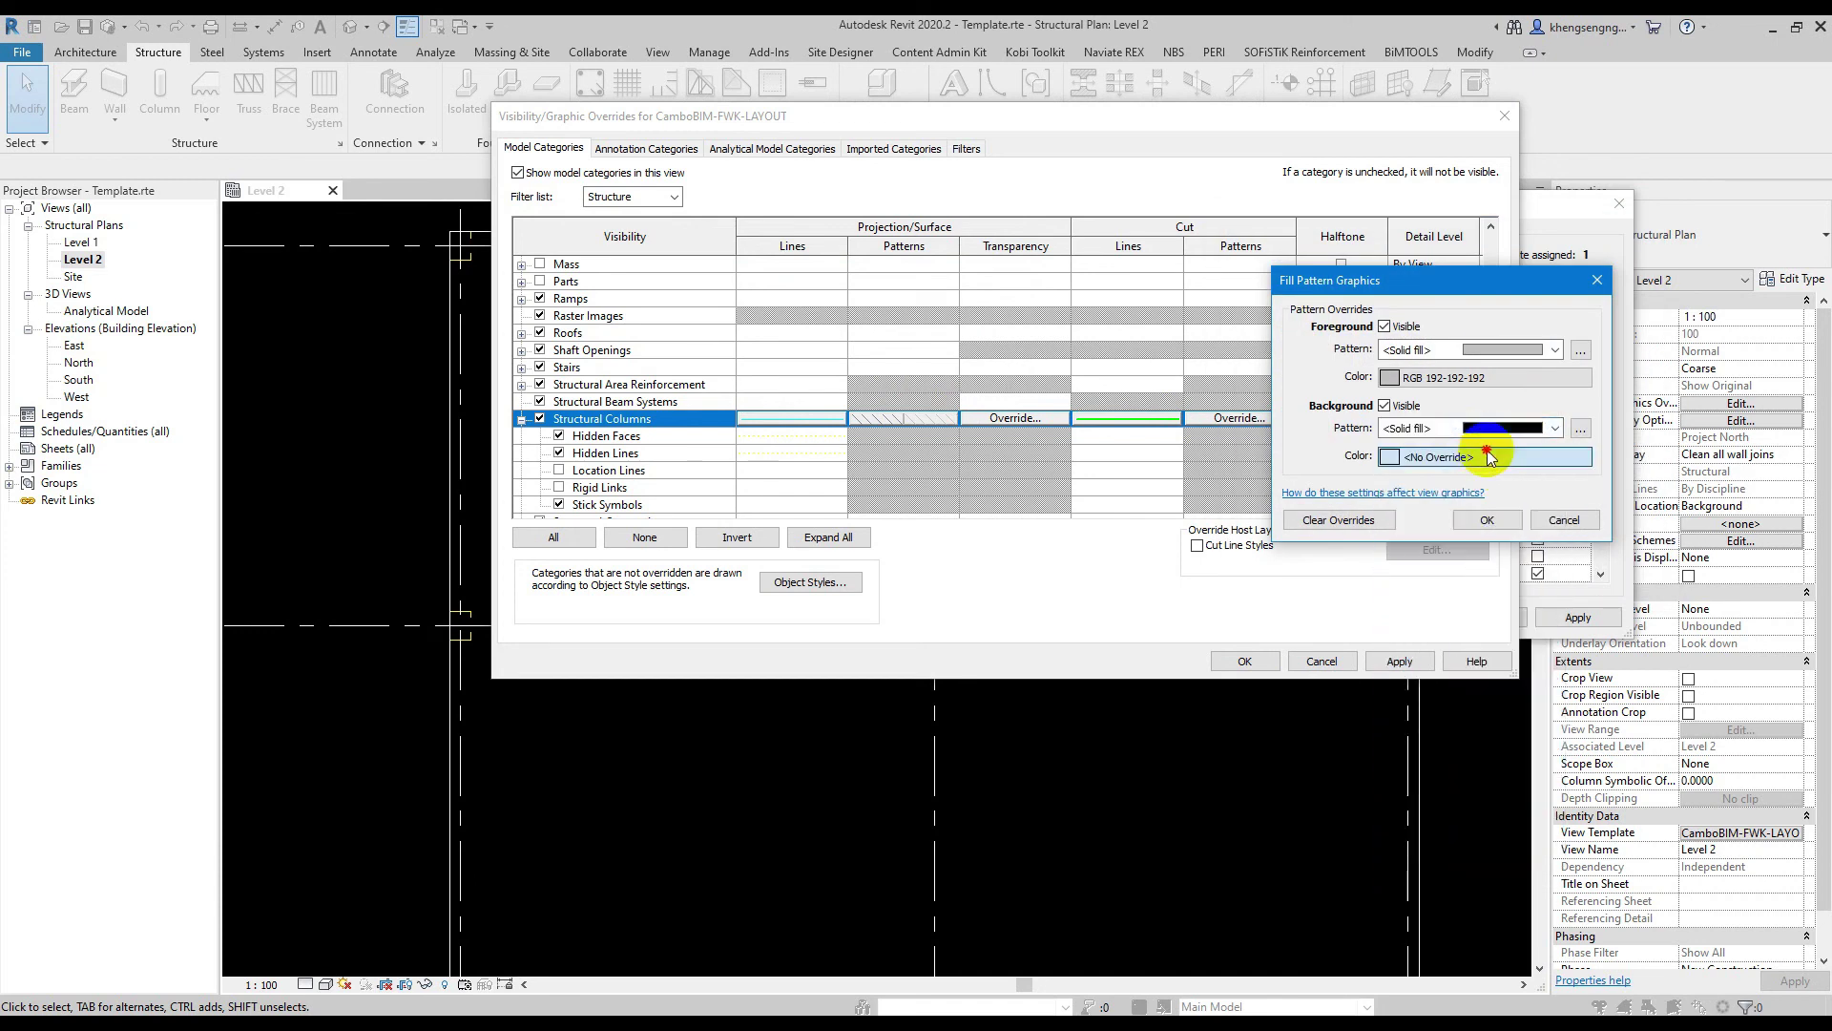
left_click(1489, 456)
left_click(1366, 380)
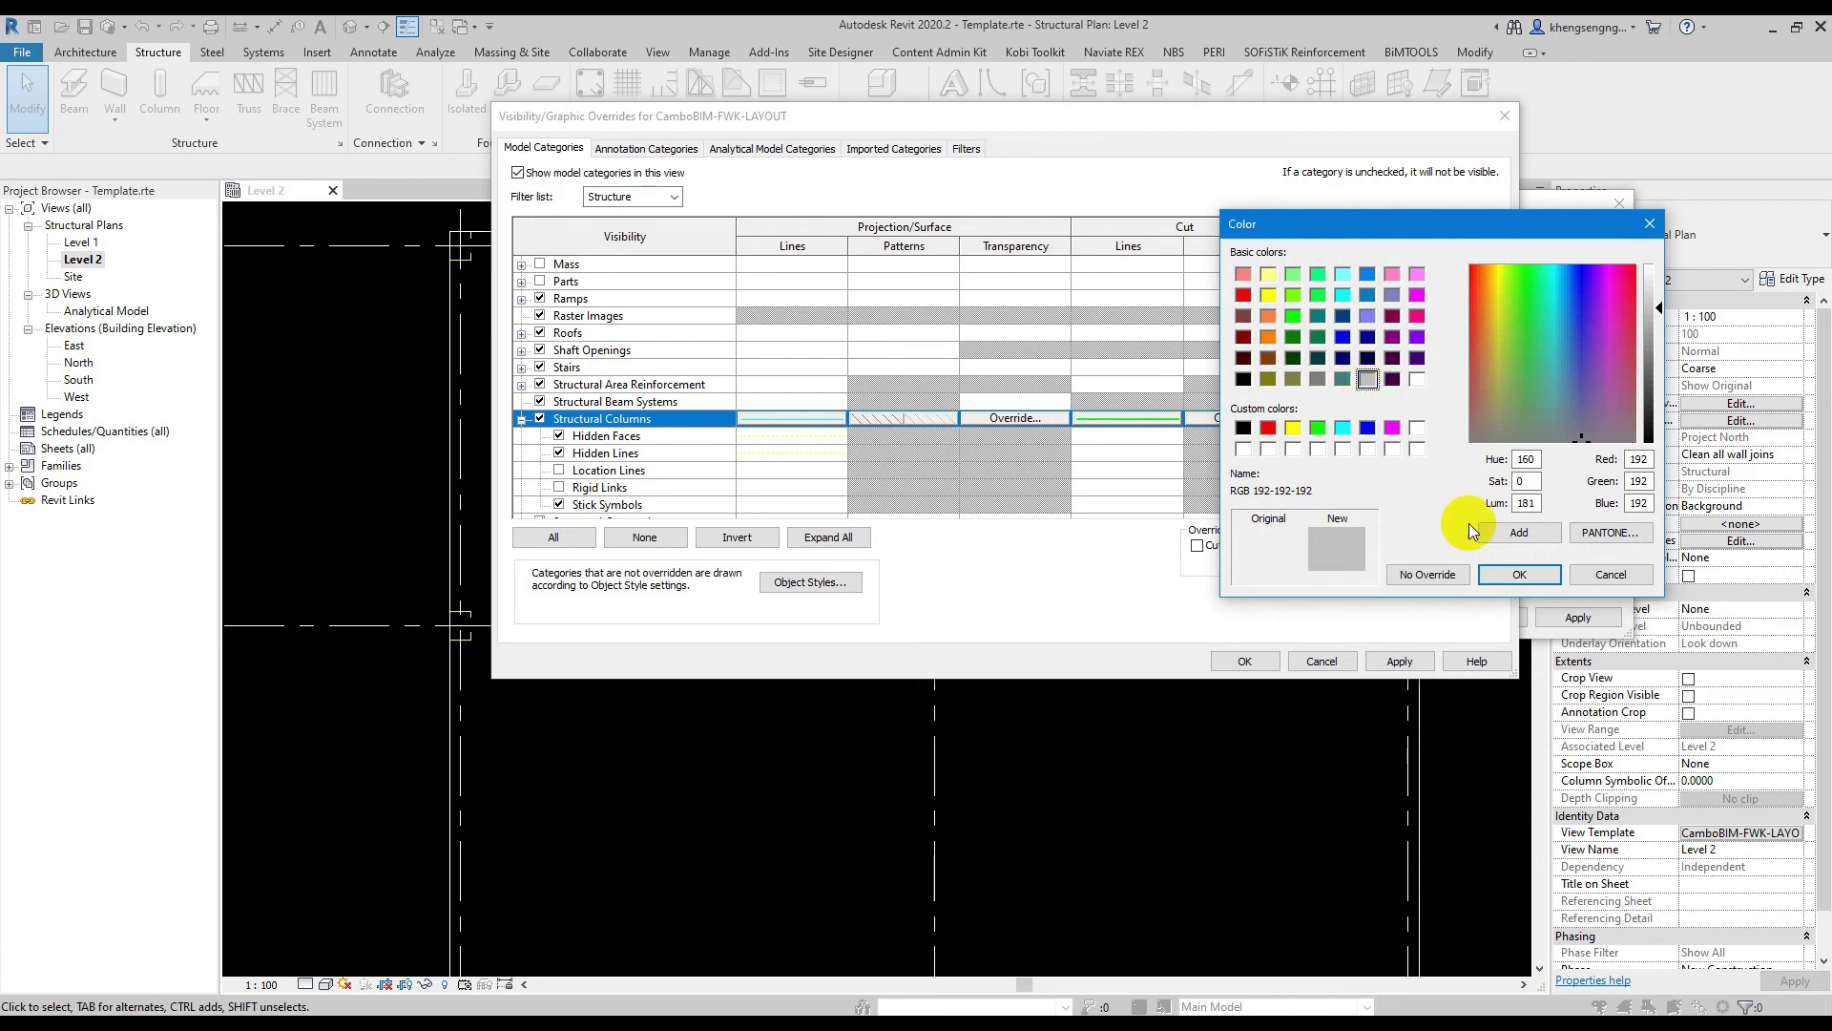
left_click(1517, 574)
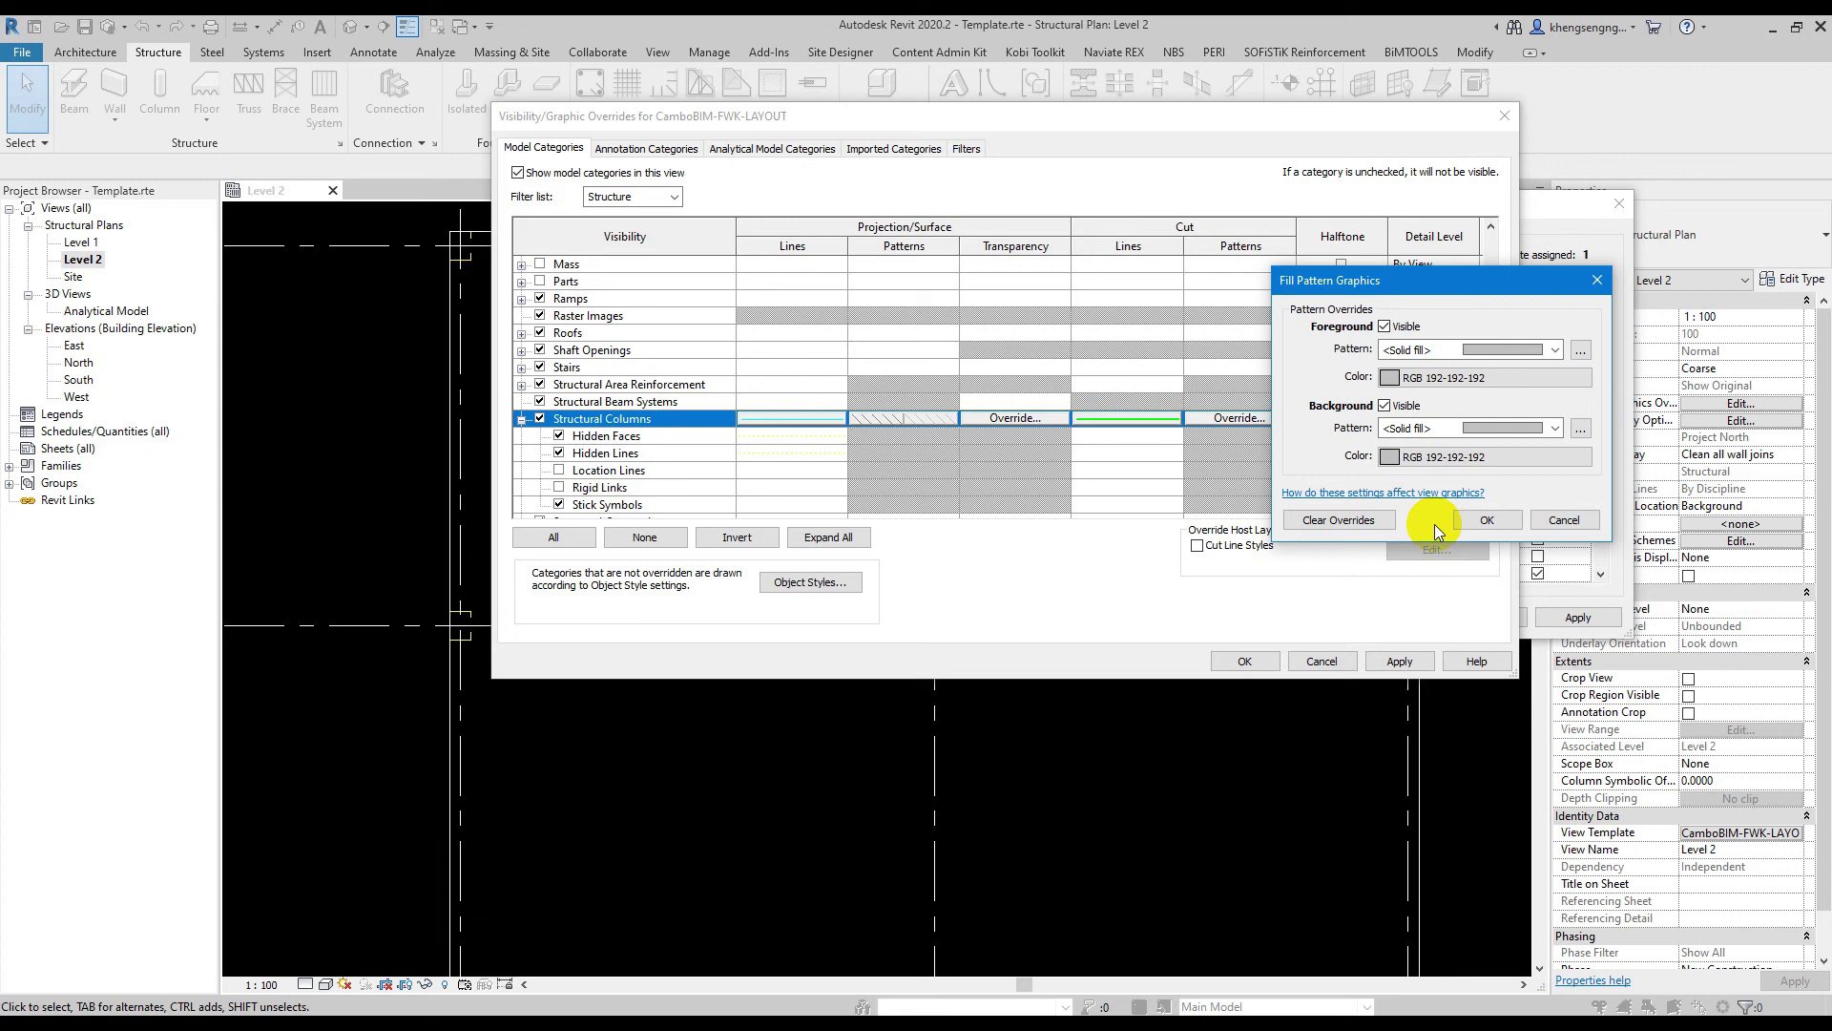
left_click(1484, 520)
left_click(1393, 661)
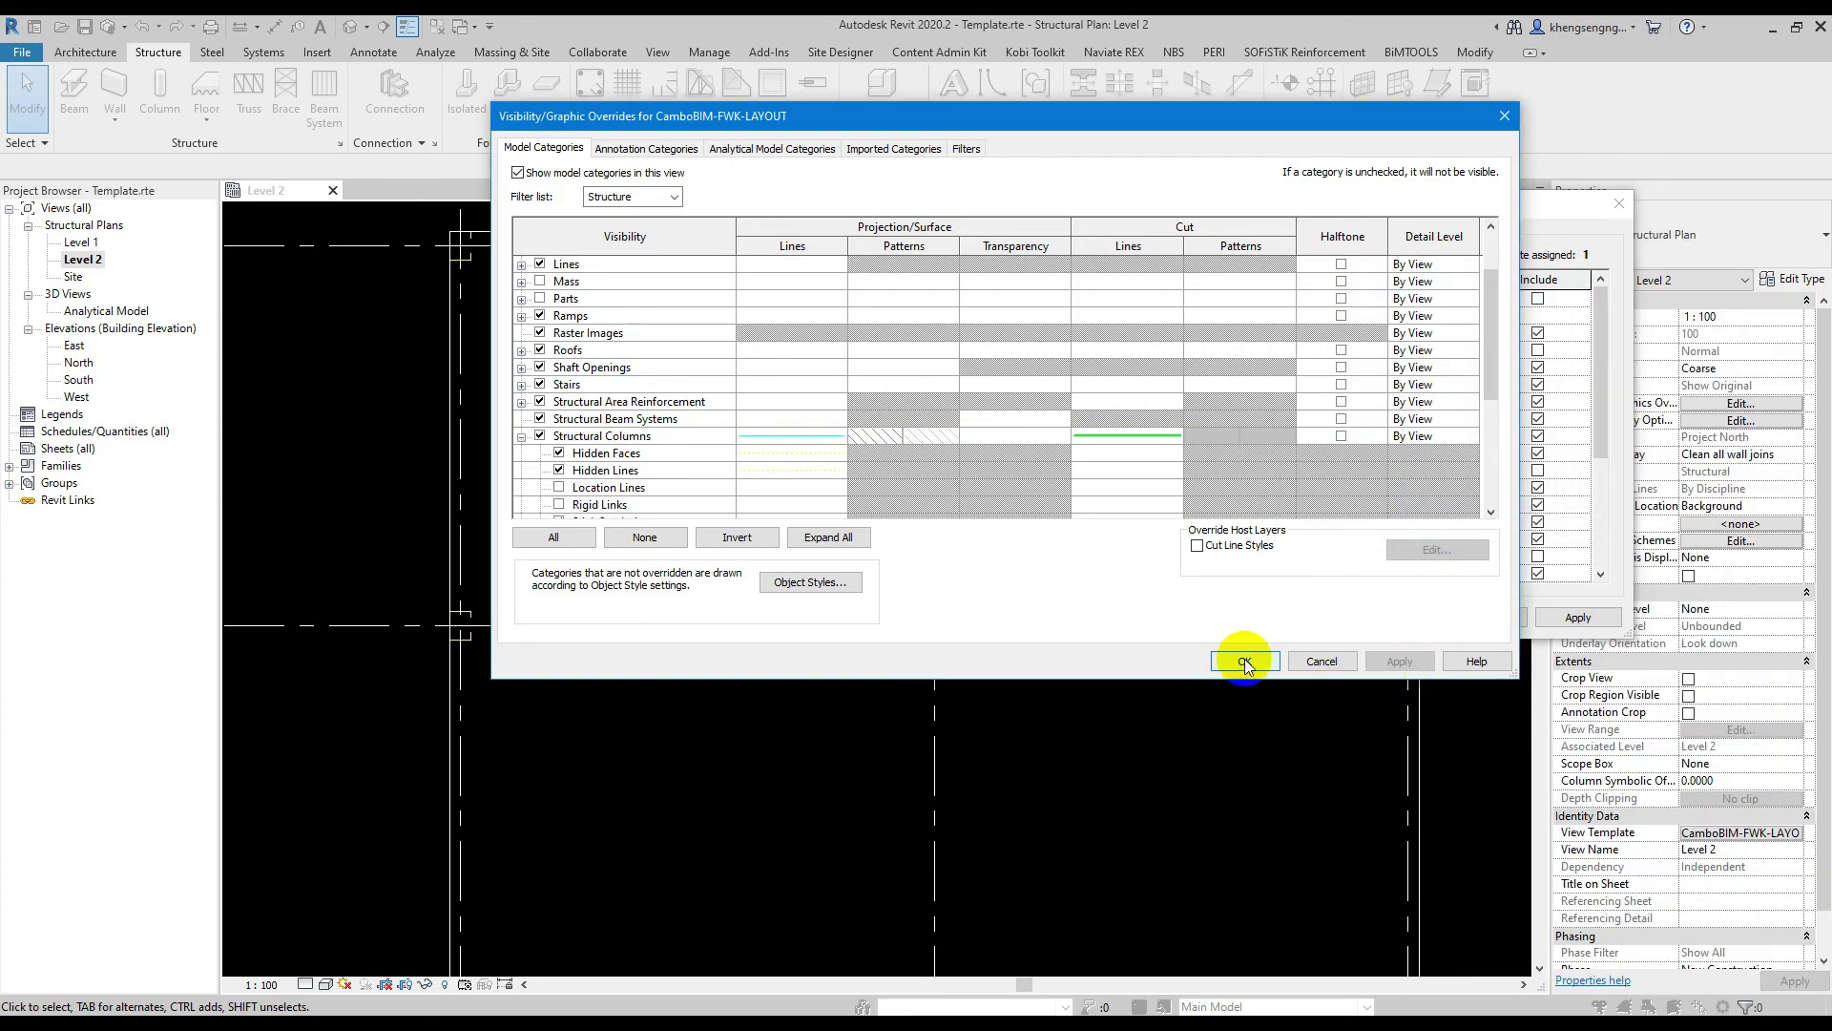
Apply the template to Level 2 and box-select the grids and columns to check them
left_click(1246, 660)
left_click(1424, 619)
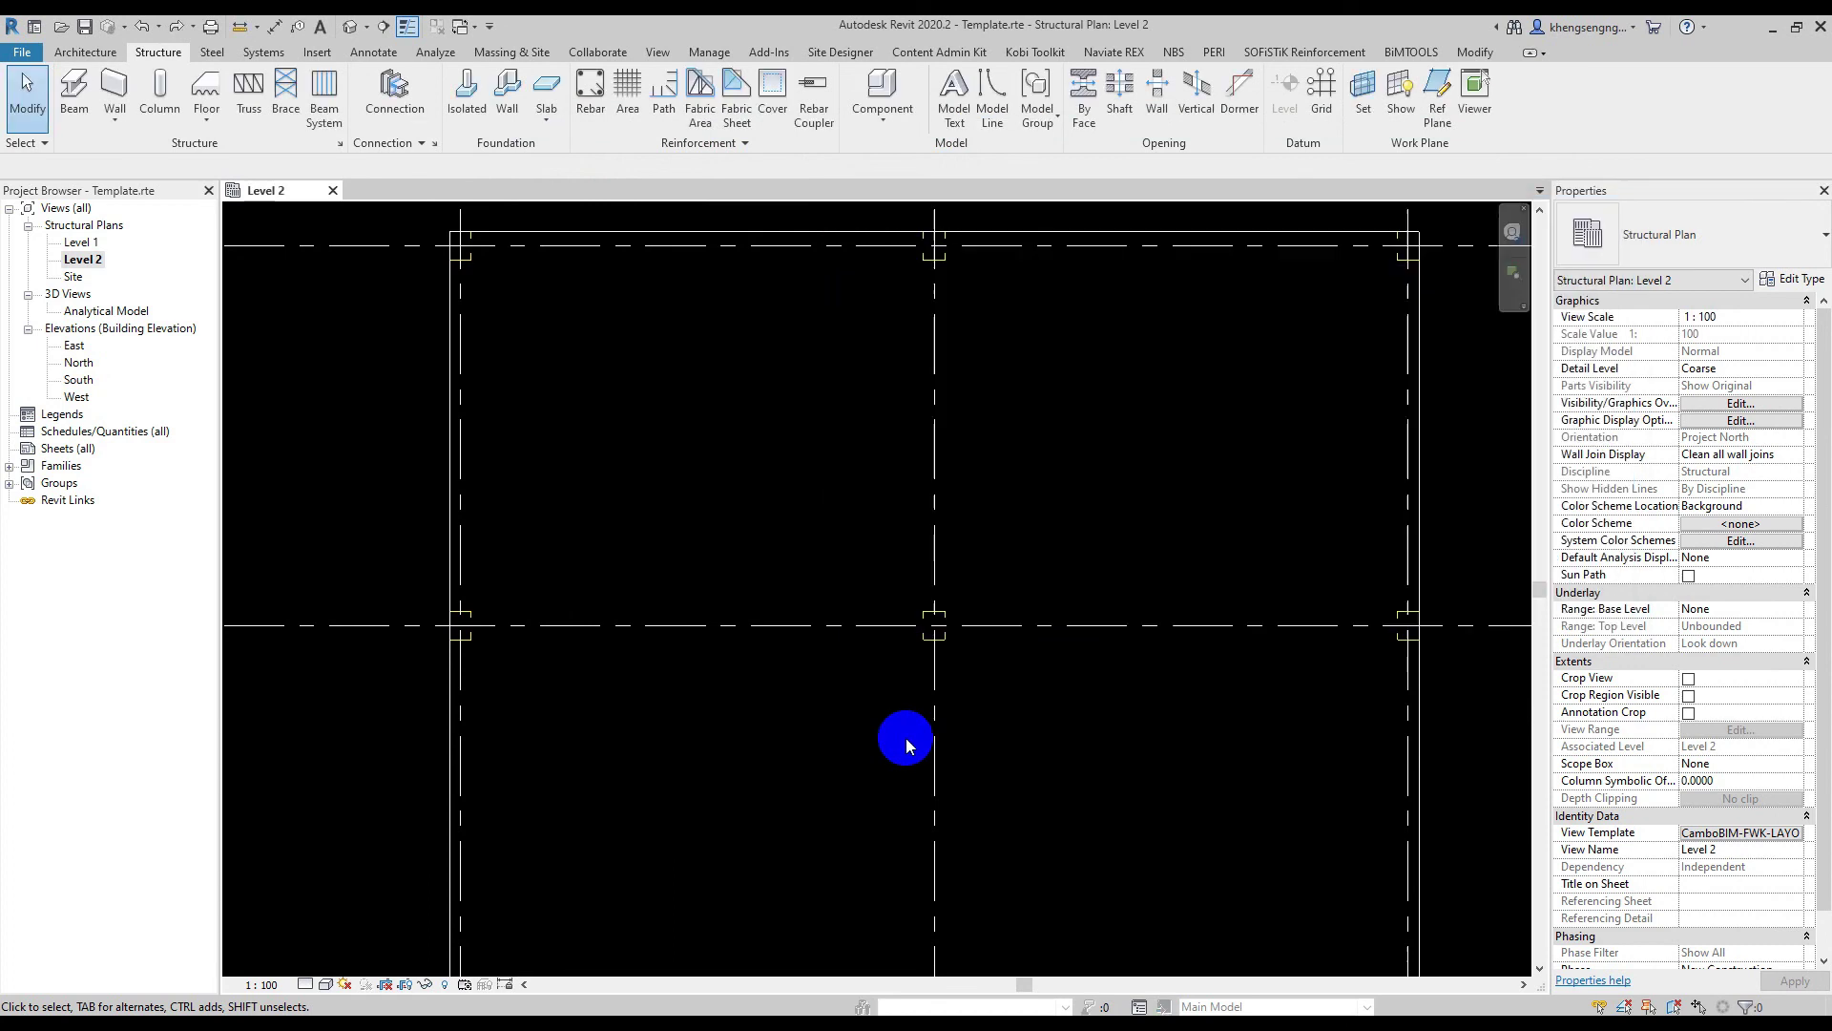
scroll(857, 741, "down", 2)
scroll(903, 763, "down", 1)
middle_click_drag(904, 763, 777, 544)
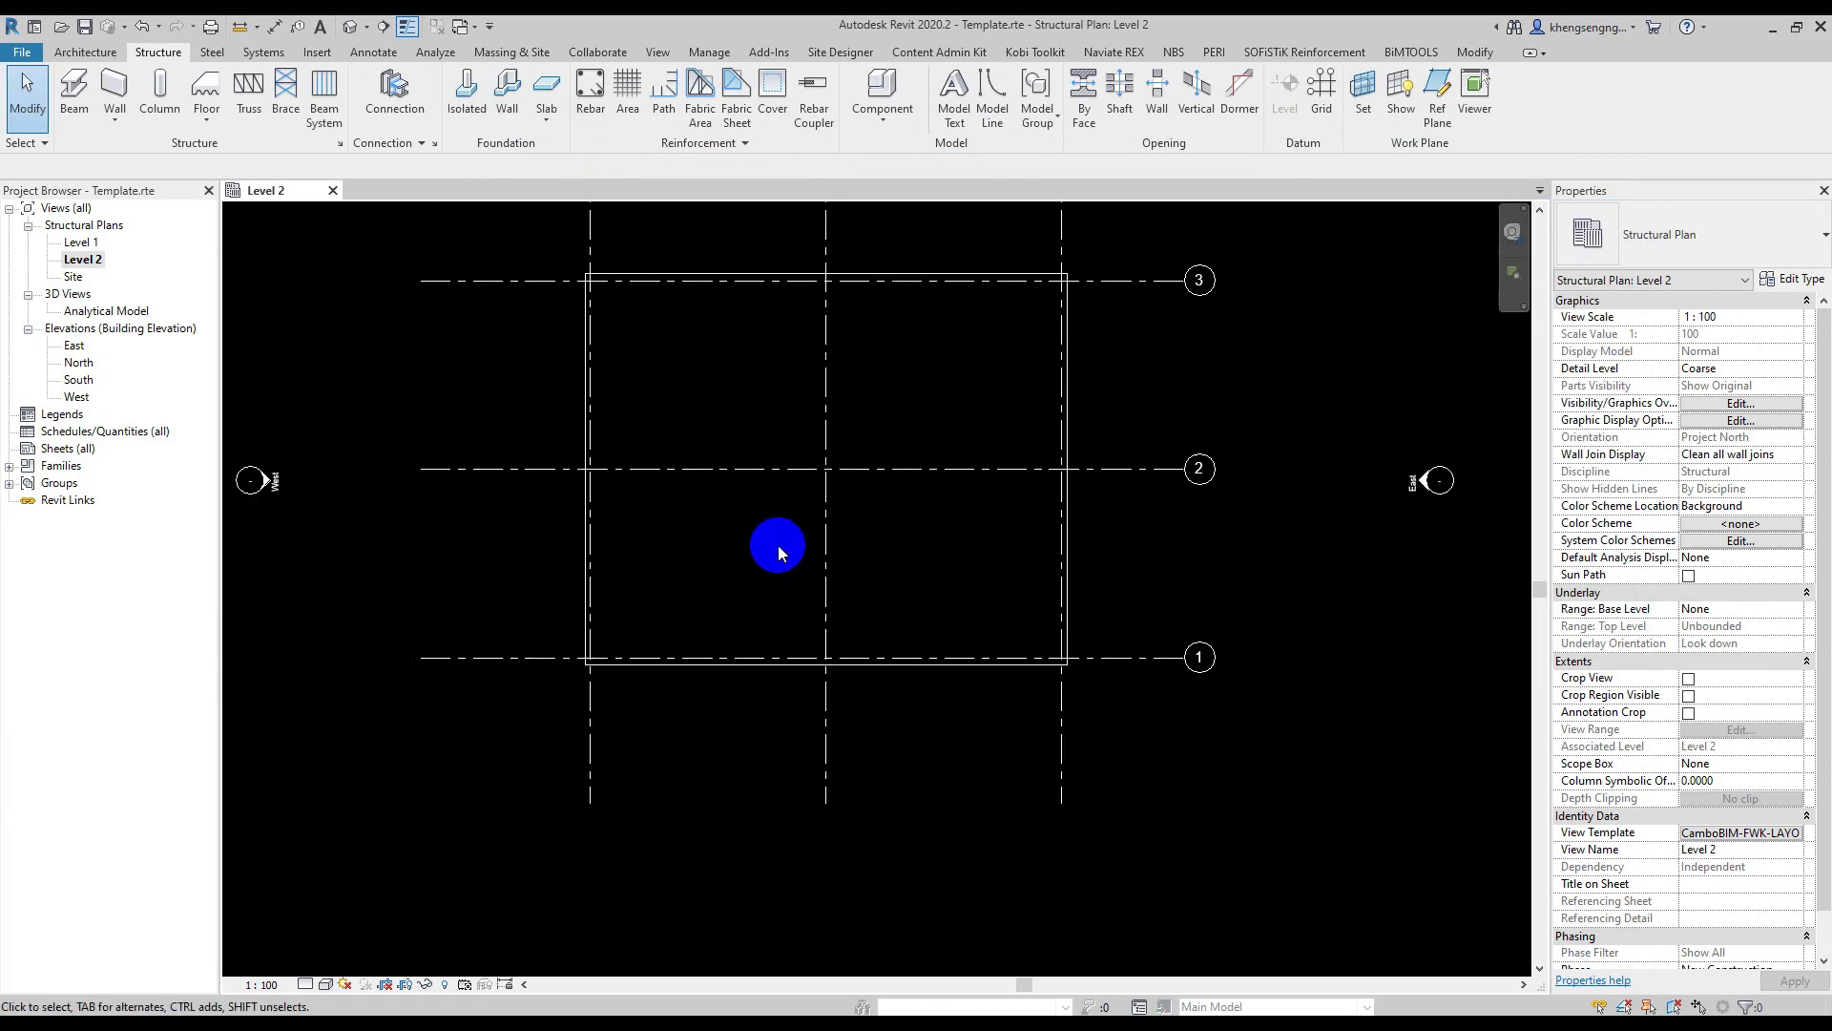
left_click_drag(540, 243, 1137, 741)
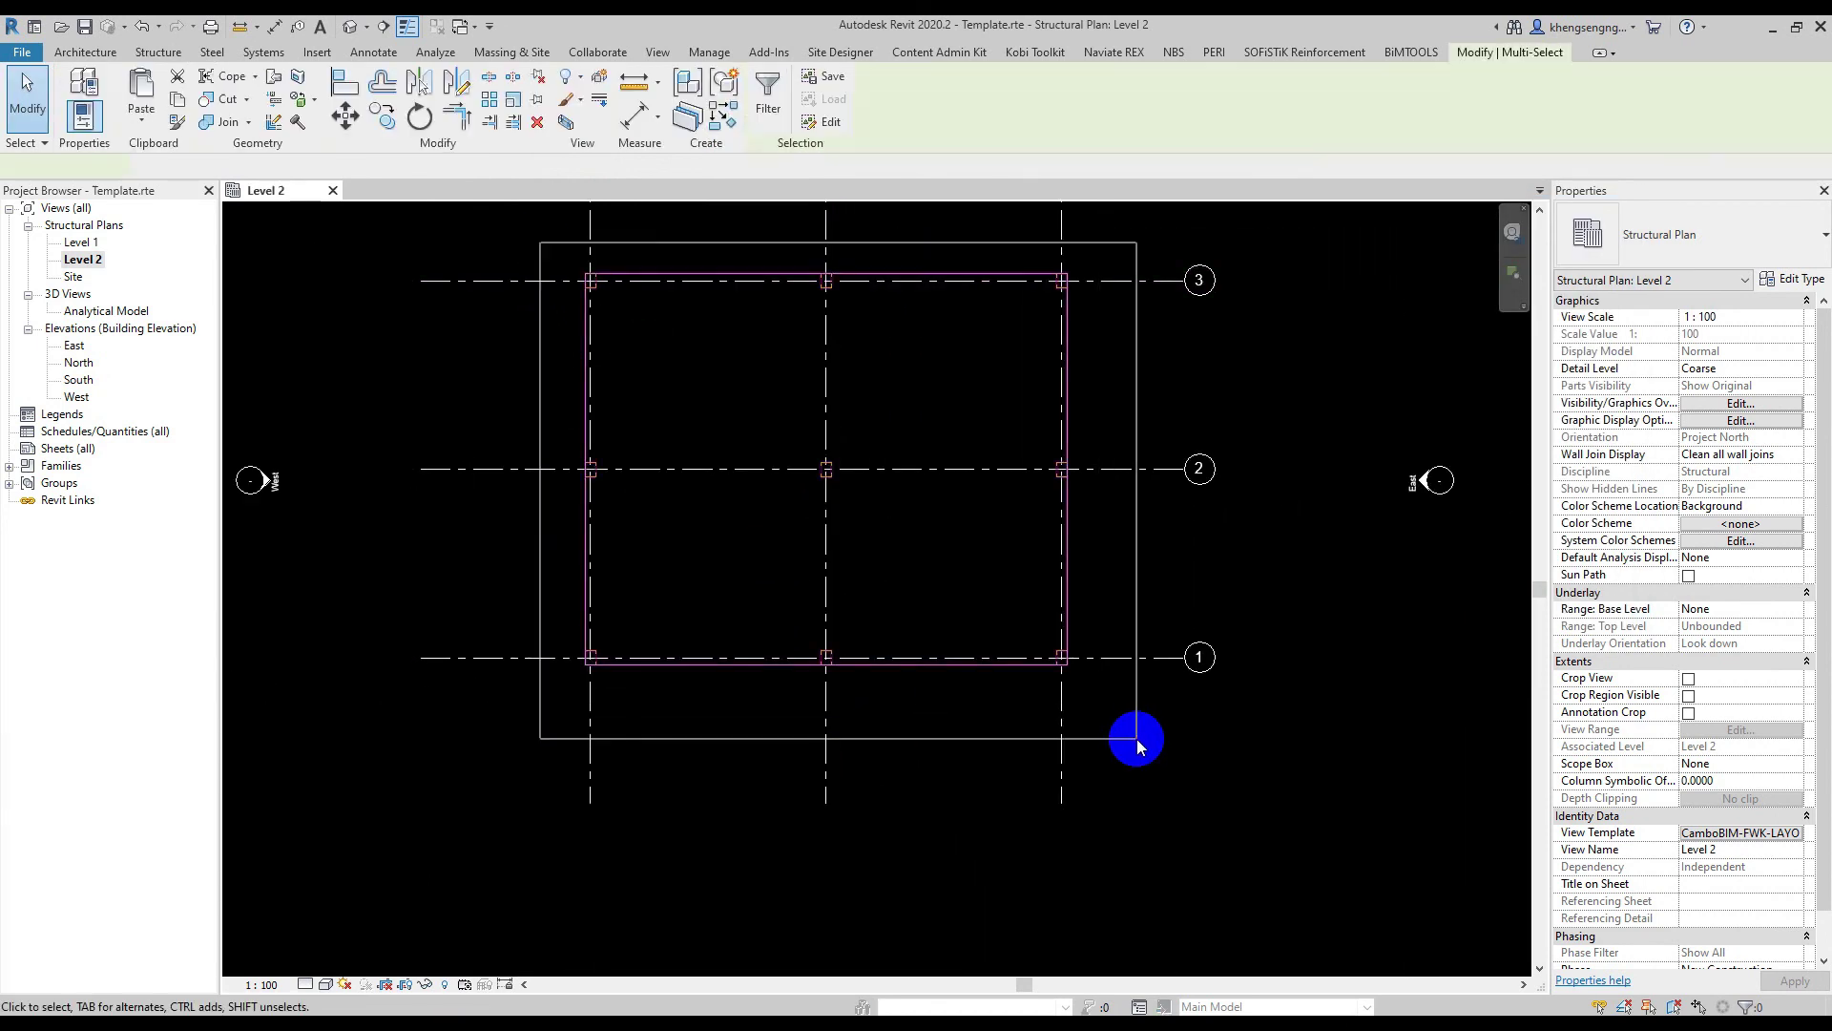
left_click(945, 773)
scroll(821, 514, "up", 2)
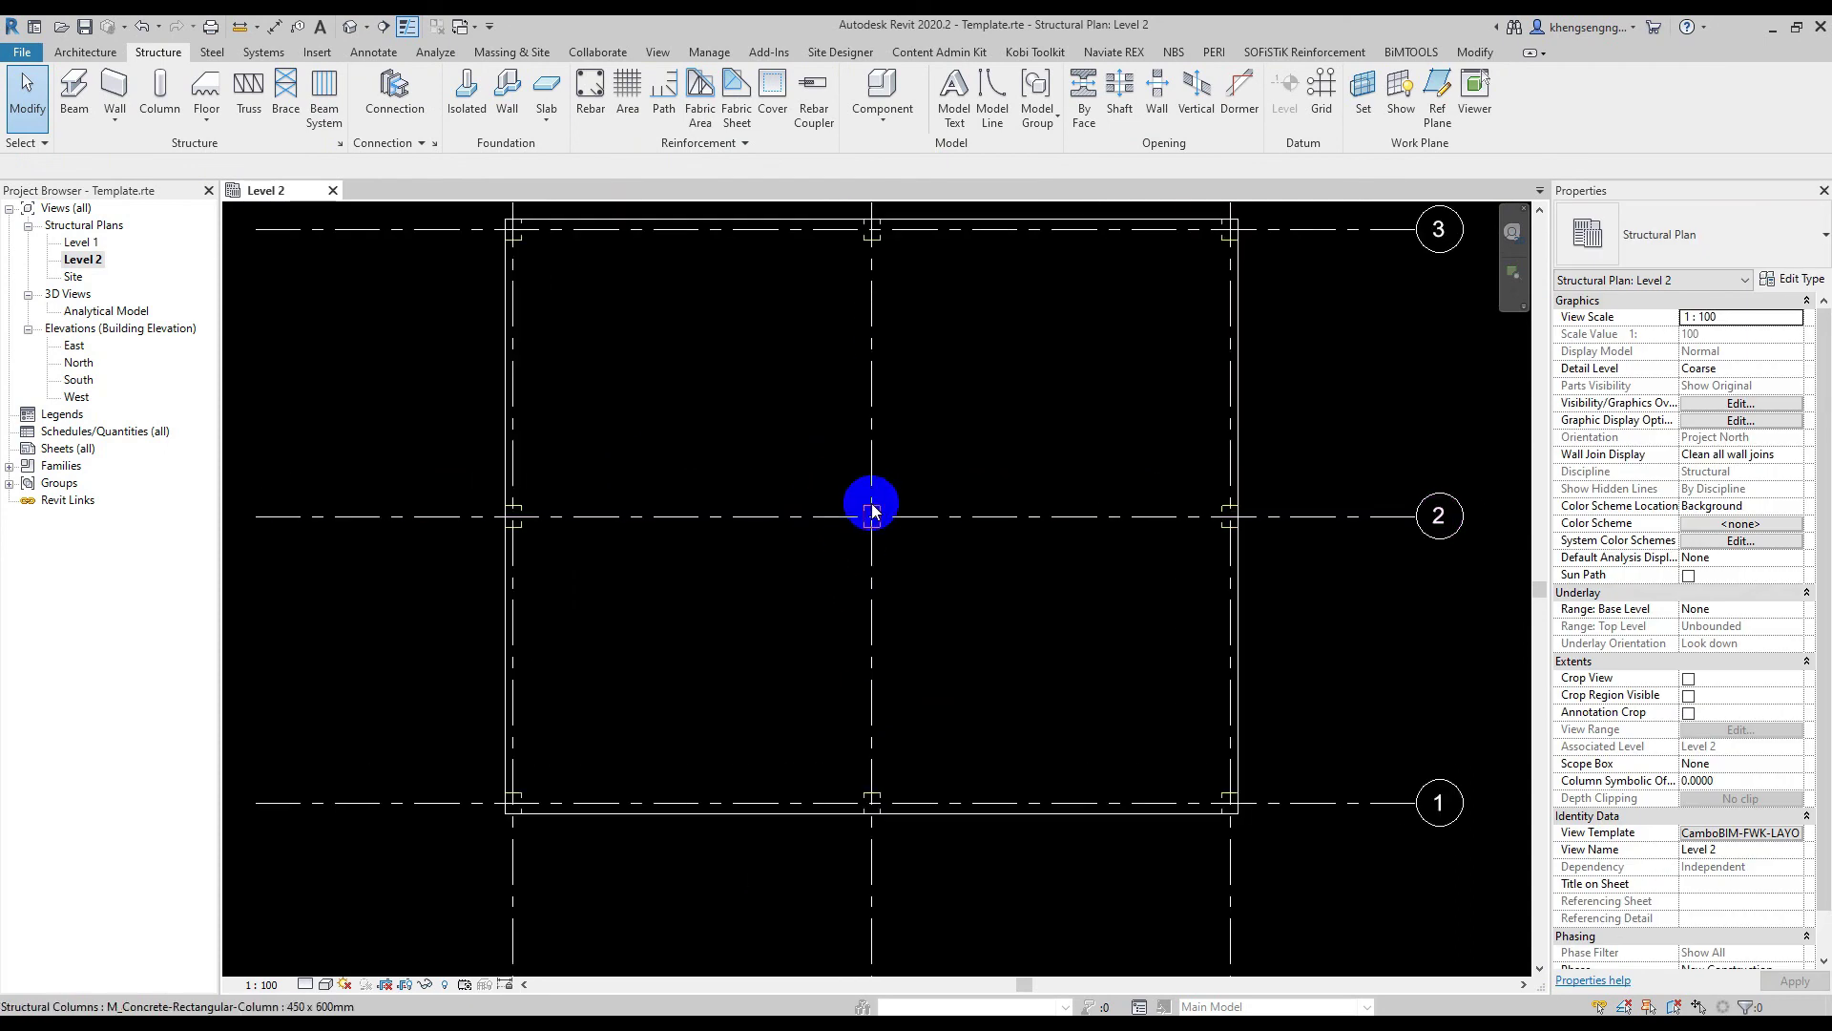
Create a callout around the column at grids B/2 and open Level 2 - Callout 1
left_click(379, 32)
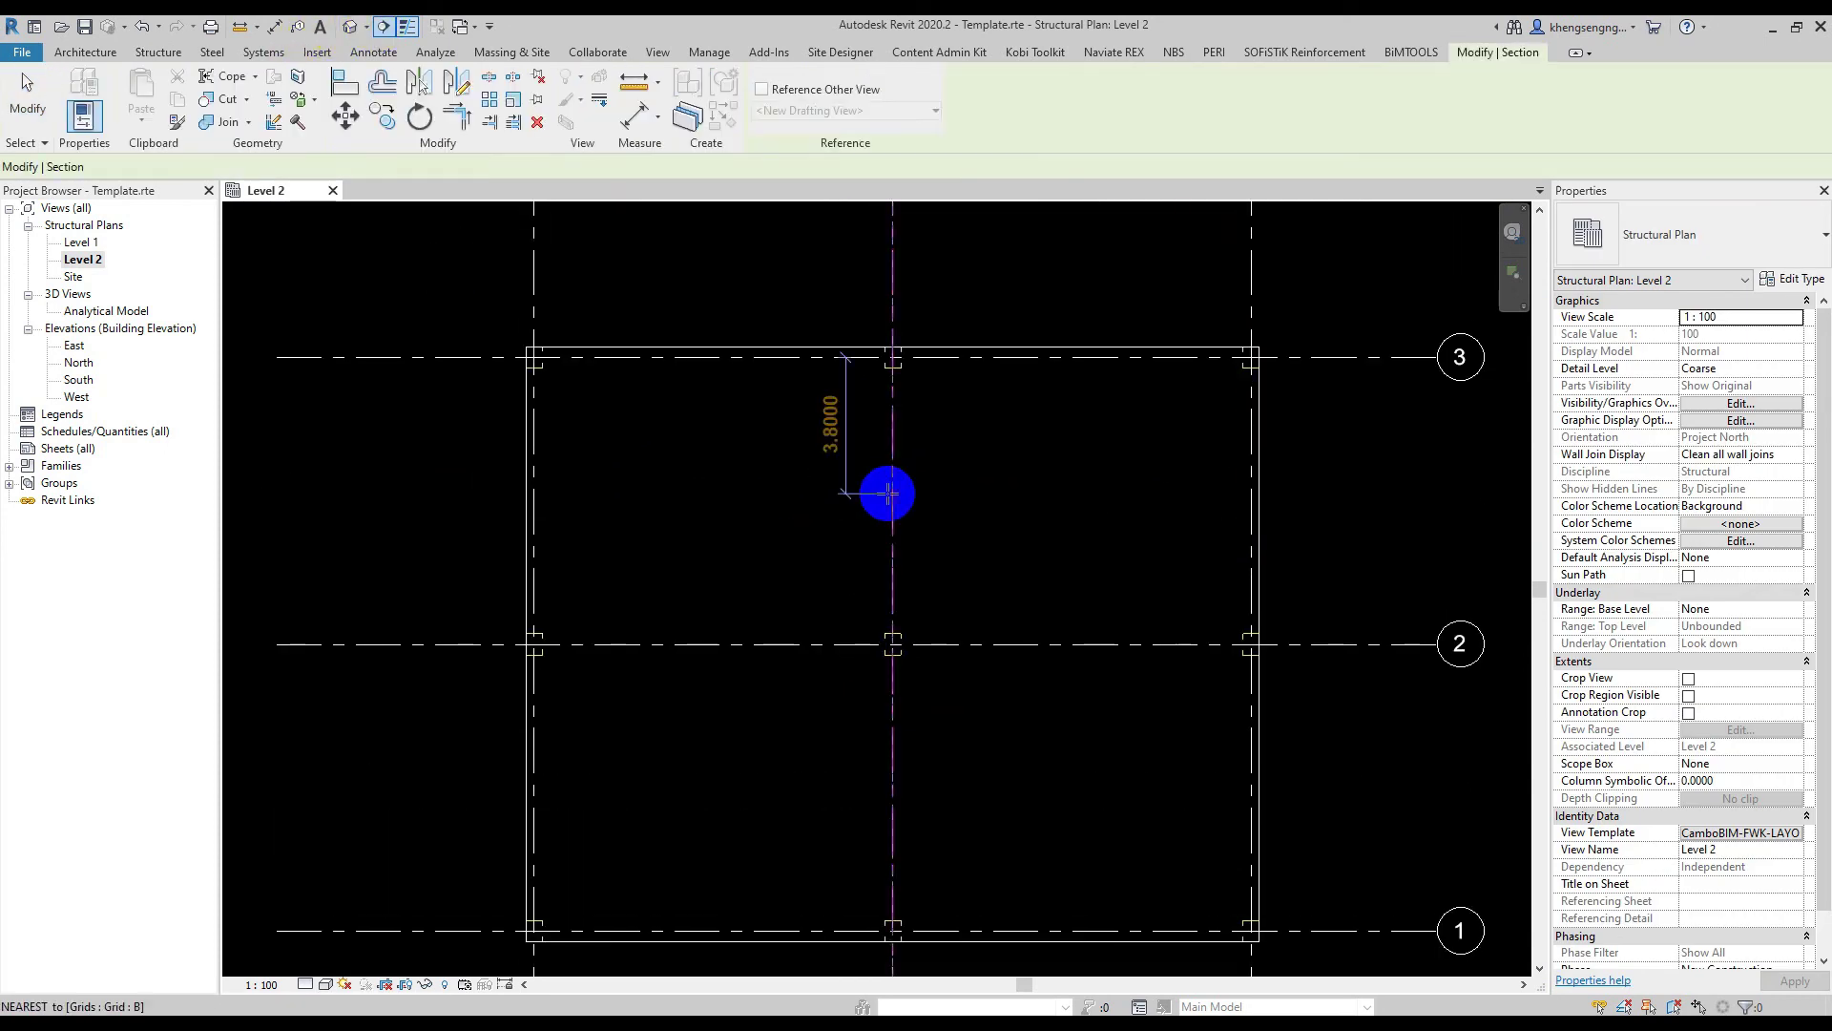
key("Escape")
left_click(651, 57)
left_click(696, 82)
left_click(890, 560)
left_click(959, 672)
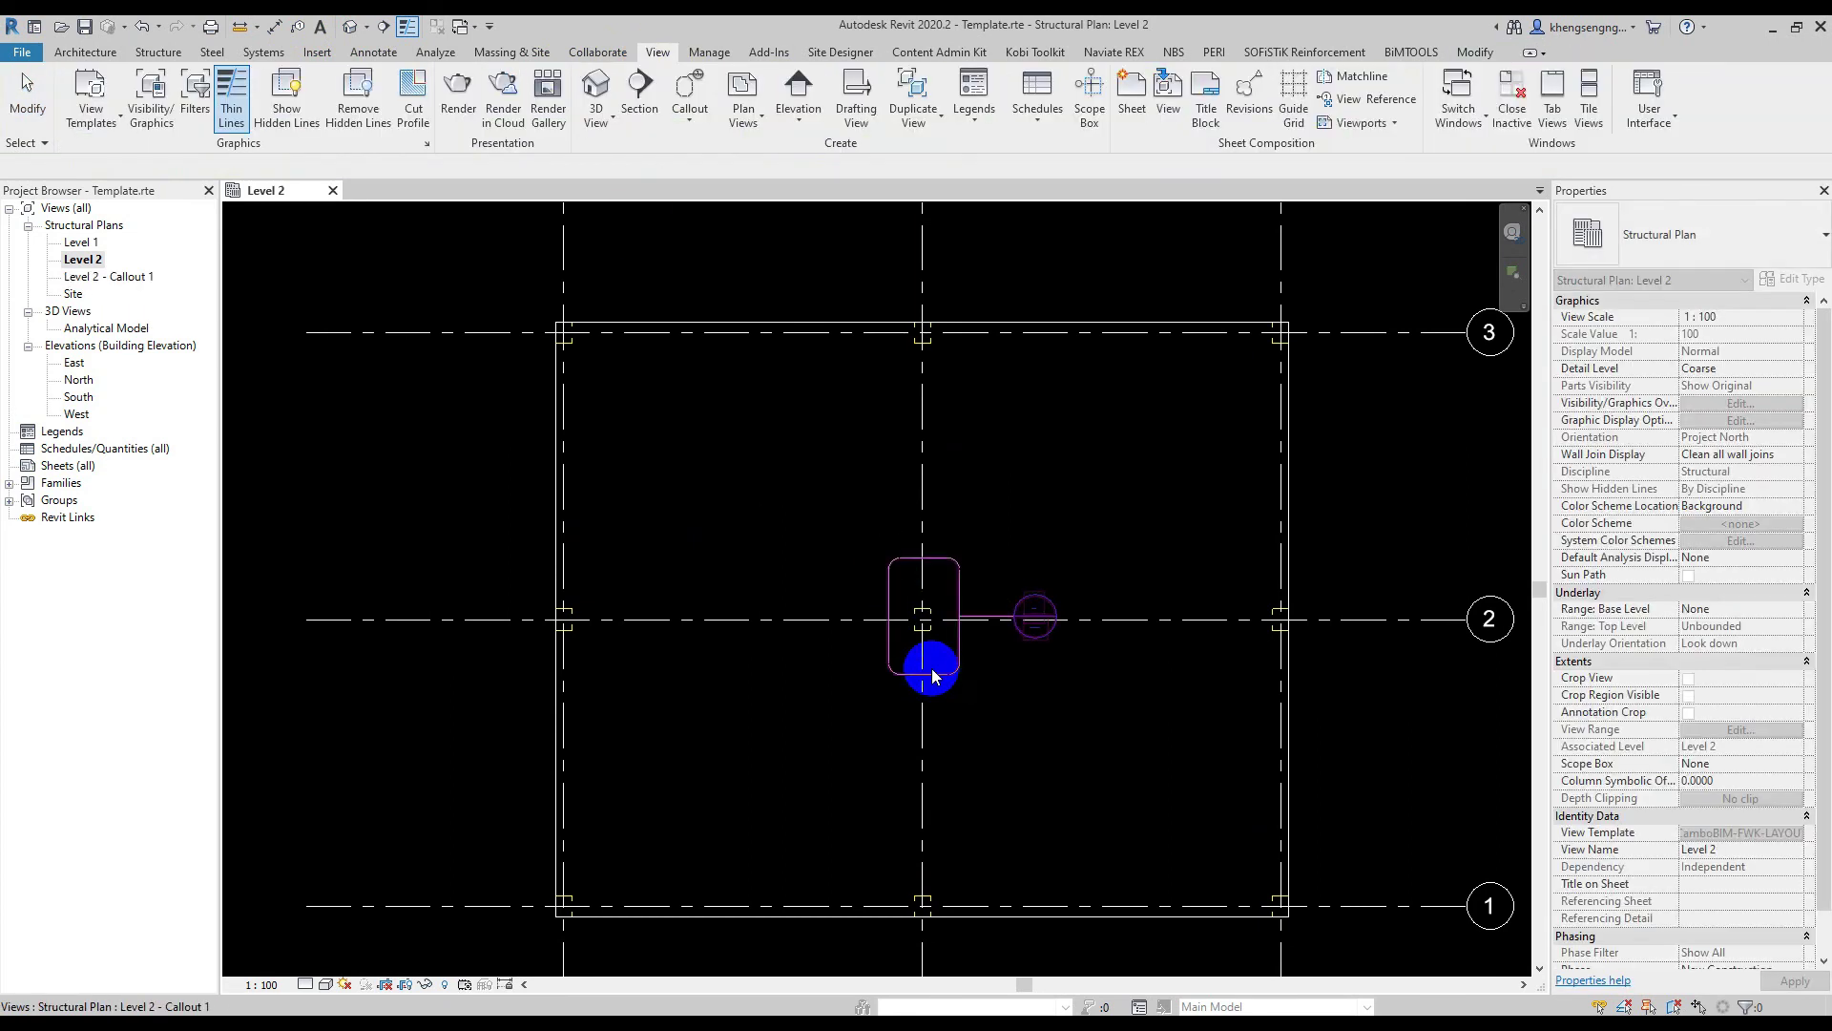
scroll(933, 676, "up", 2)
right_click(867, 620)
left_click(983, 225)
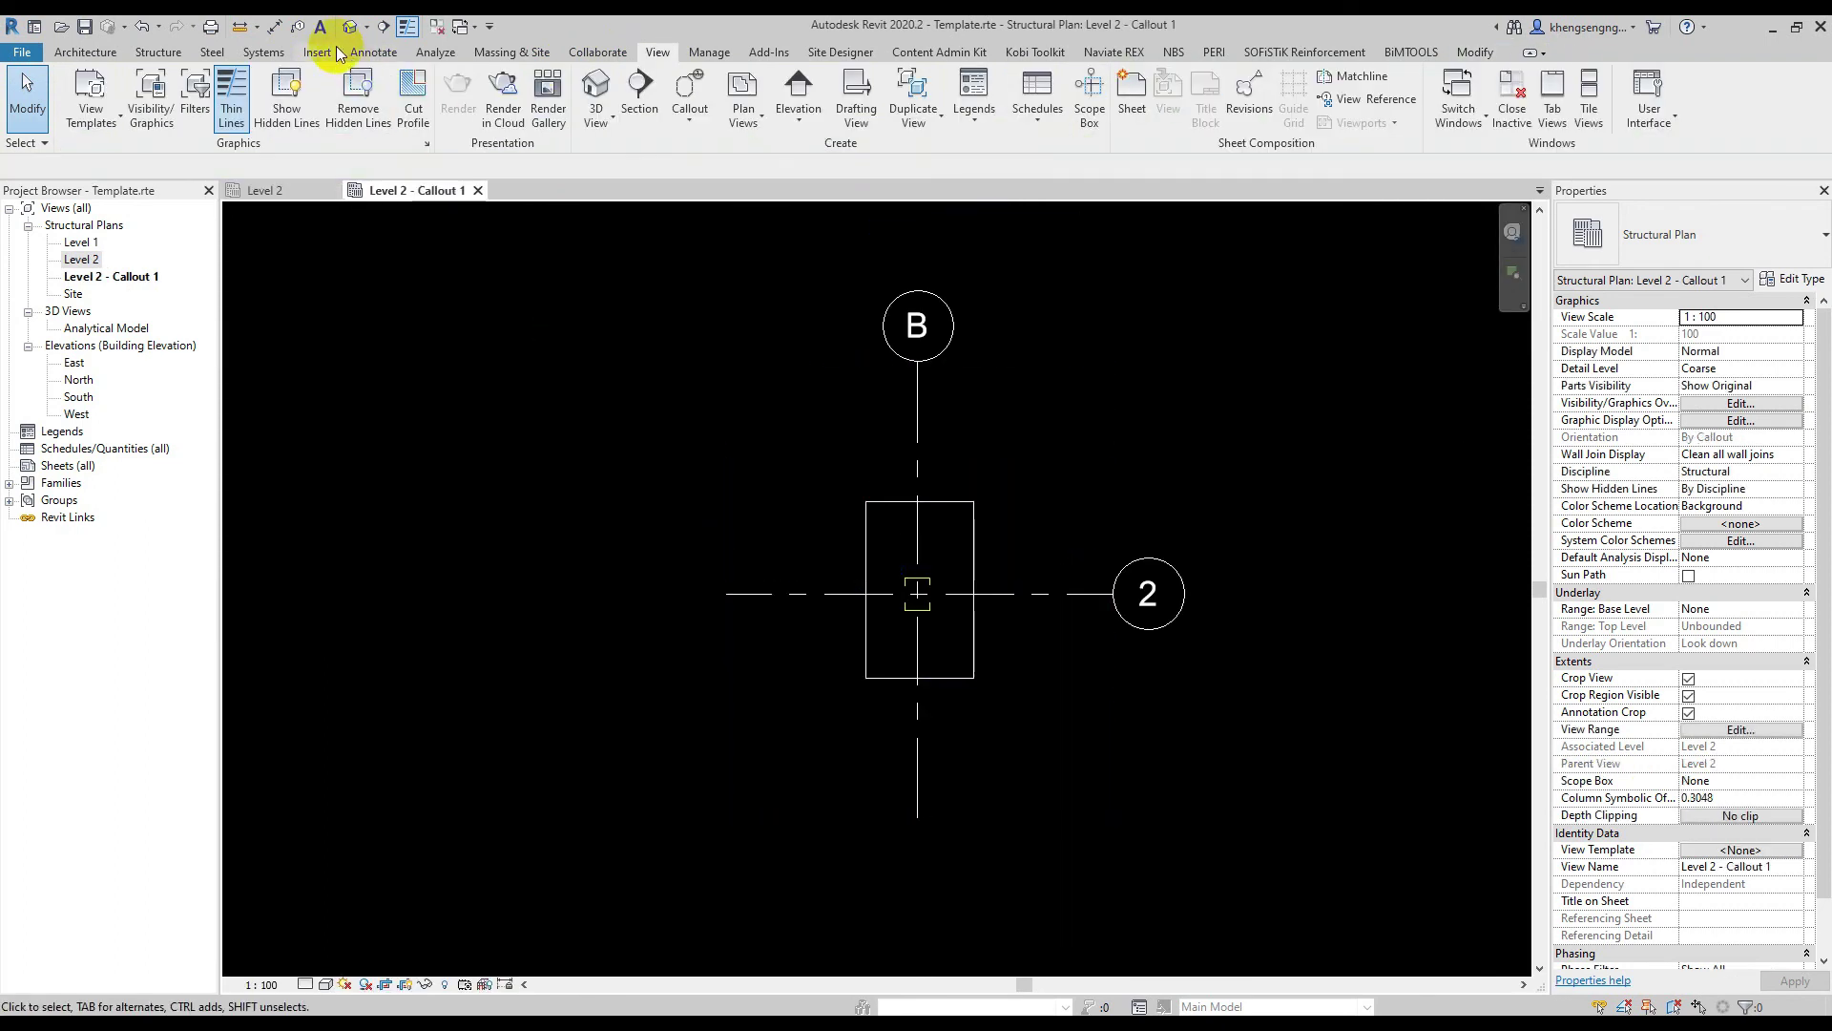
Draw a section across the column along grid 2 and open Section 1
left_click(382, 26)
scroll(825, 585, "up", 1)
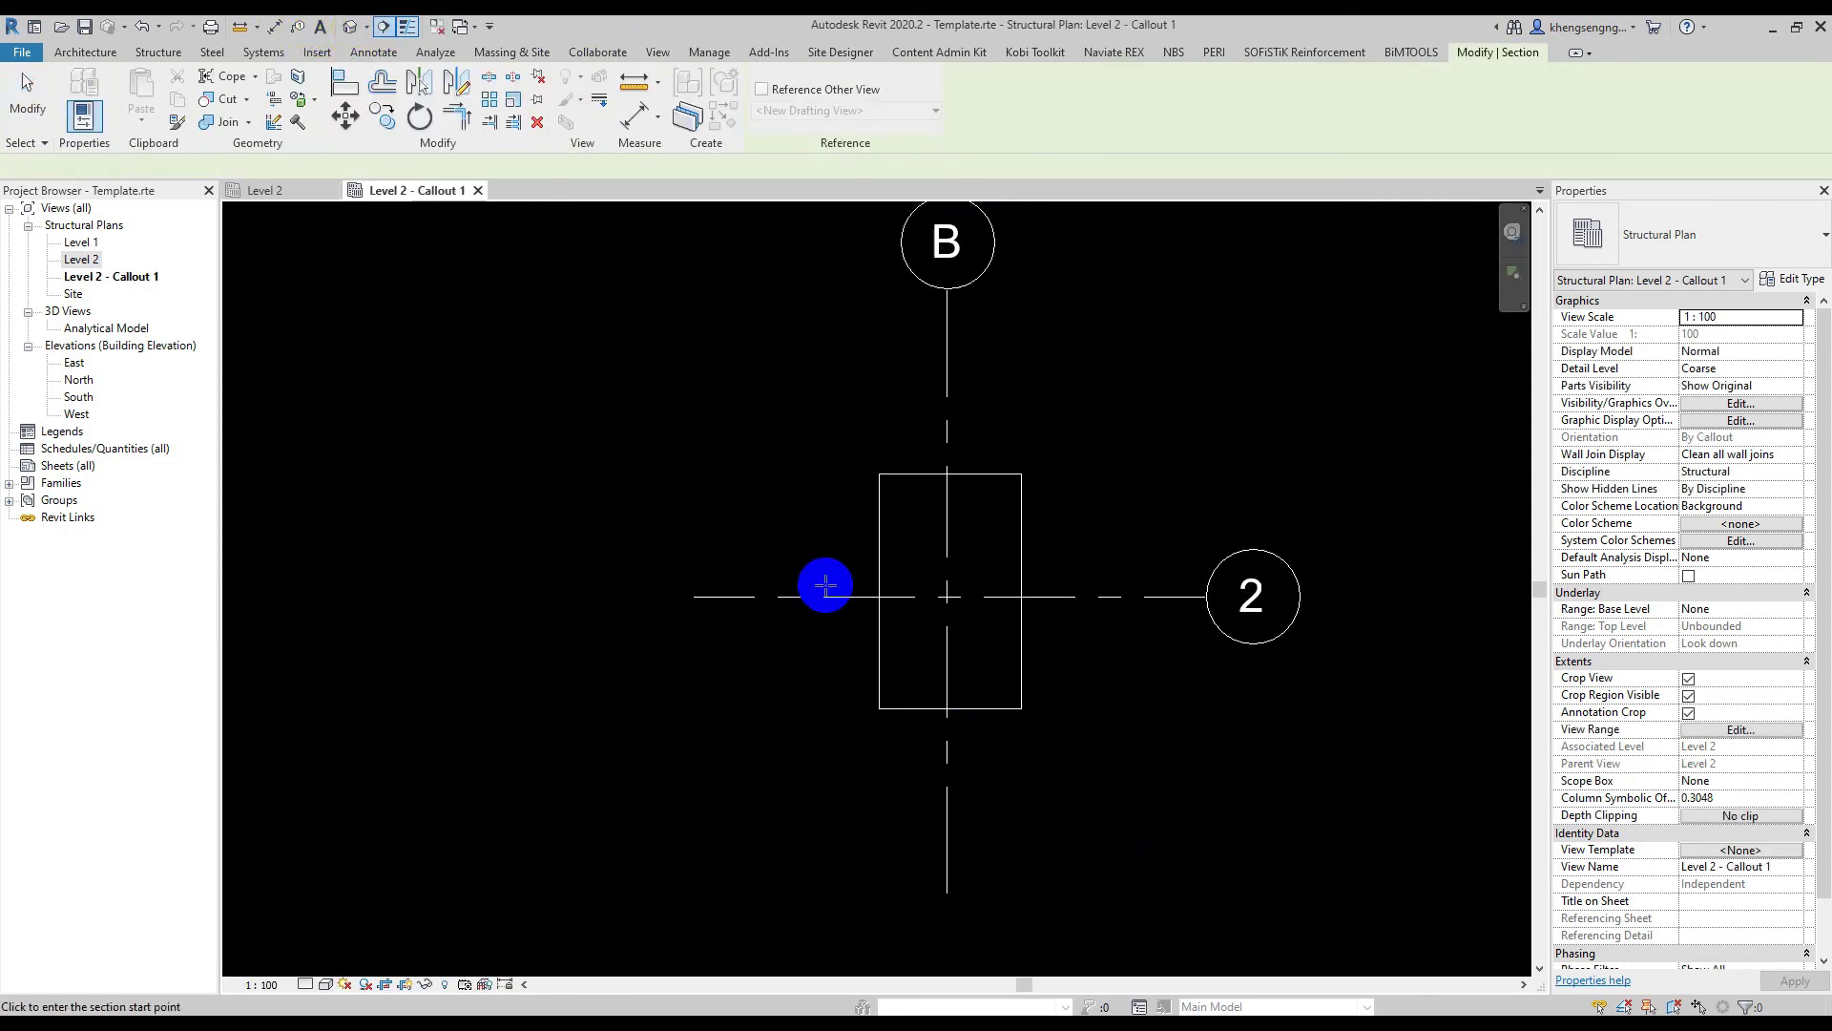
left_click(826, 587)
left_click(1071, 592)
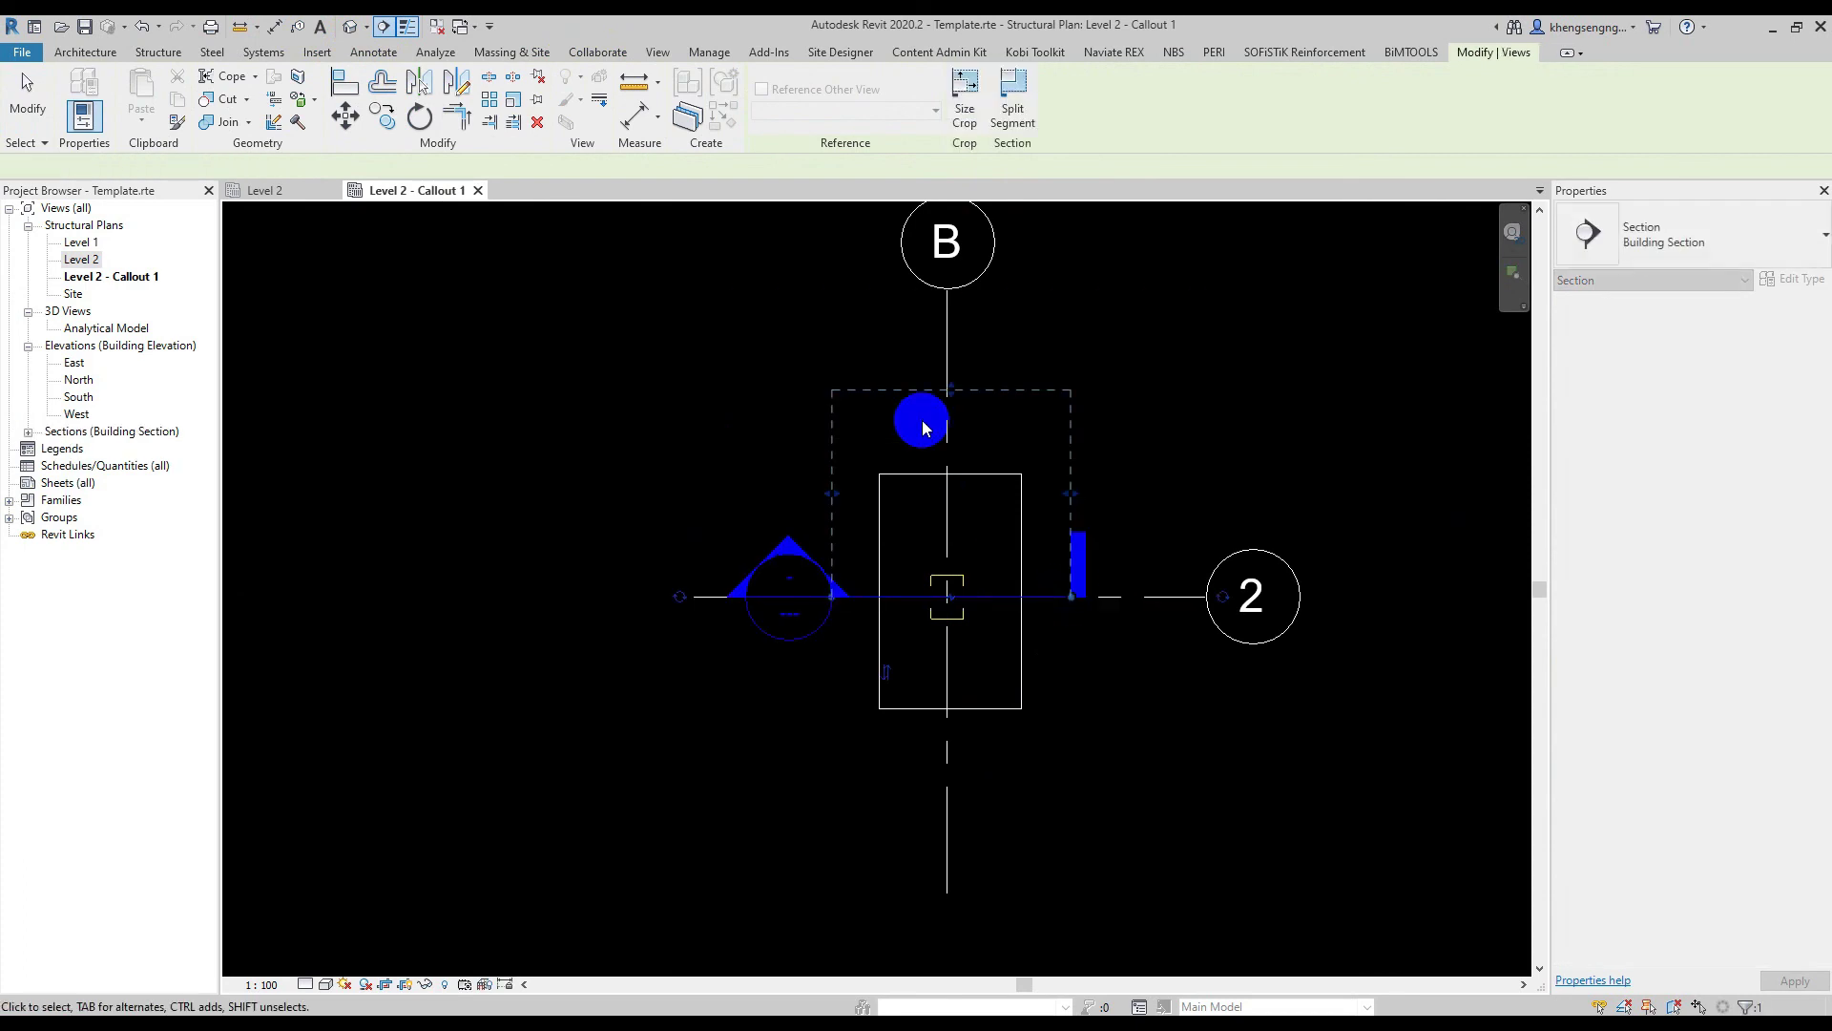
right_click(913, 397)
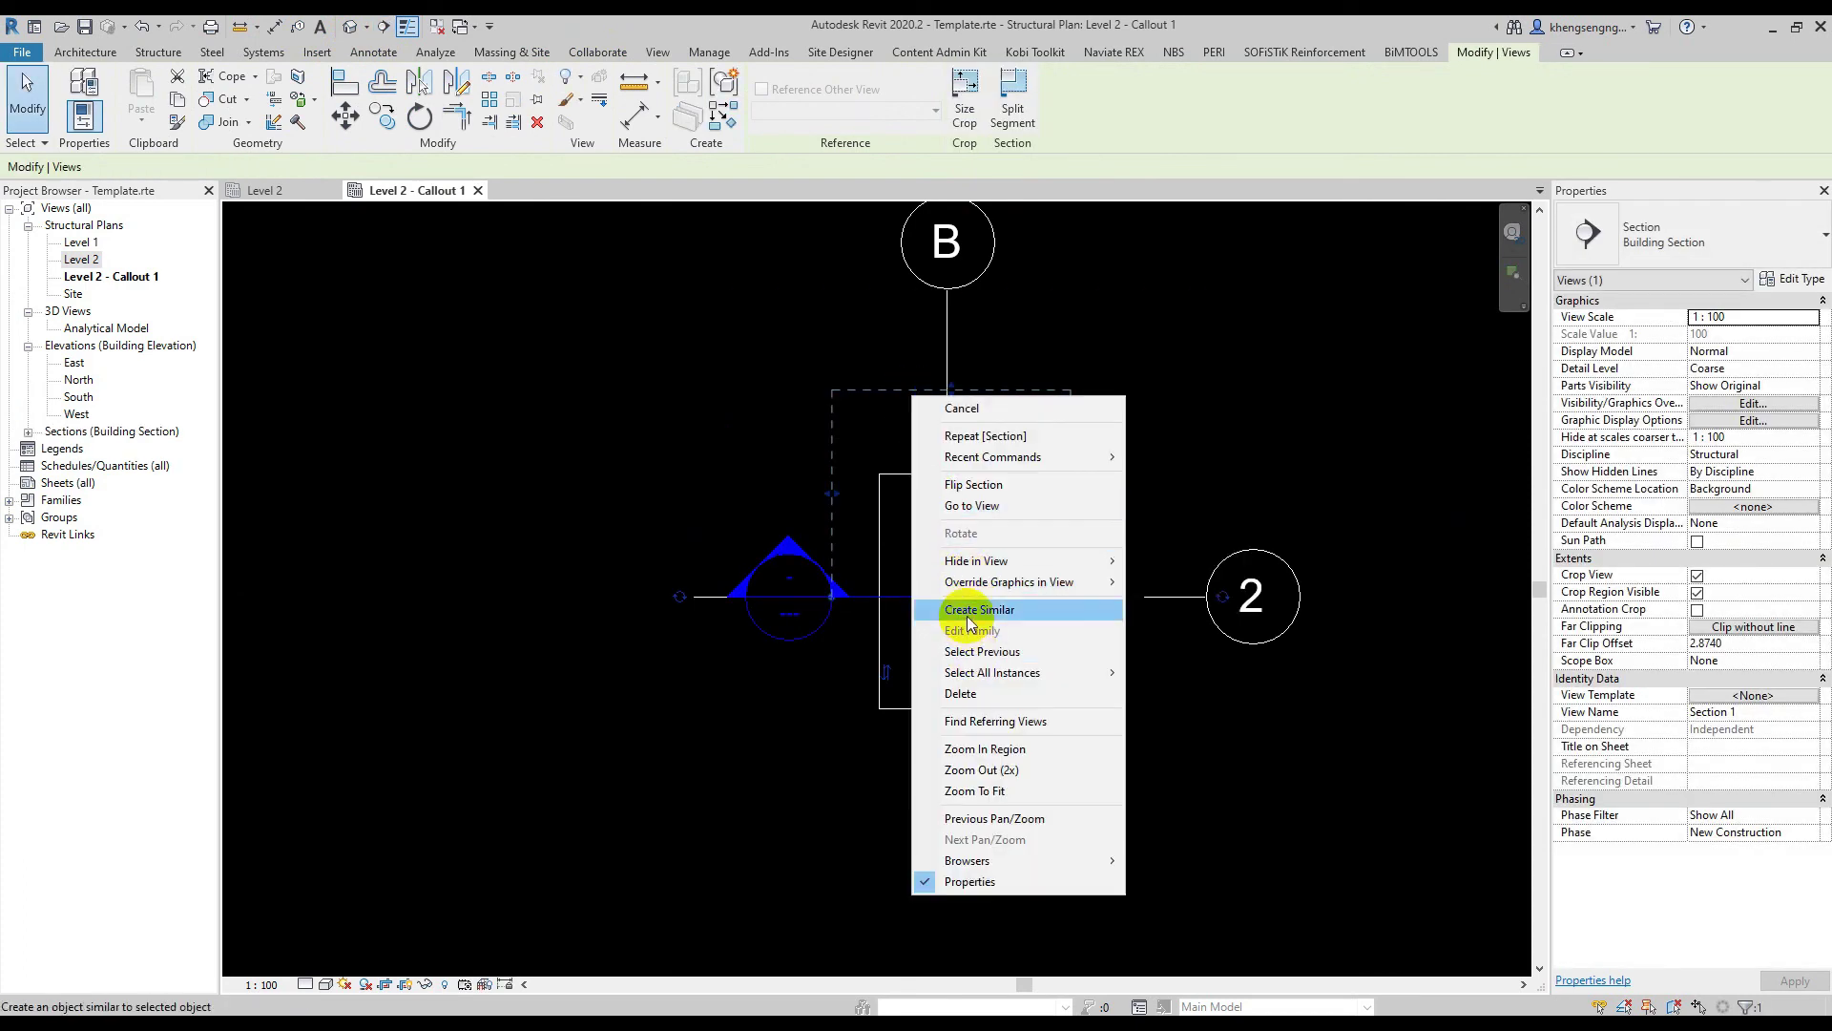
left_click(969, 506)
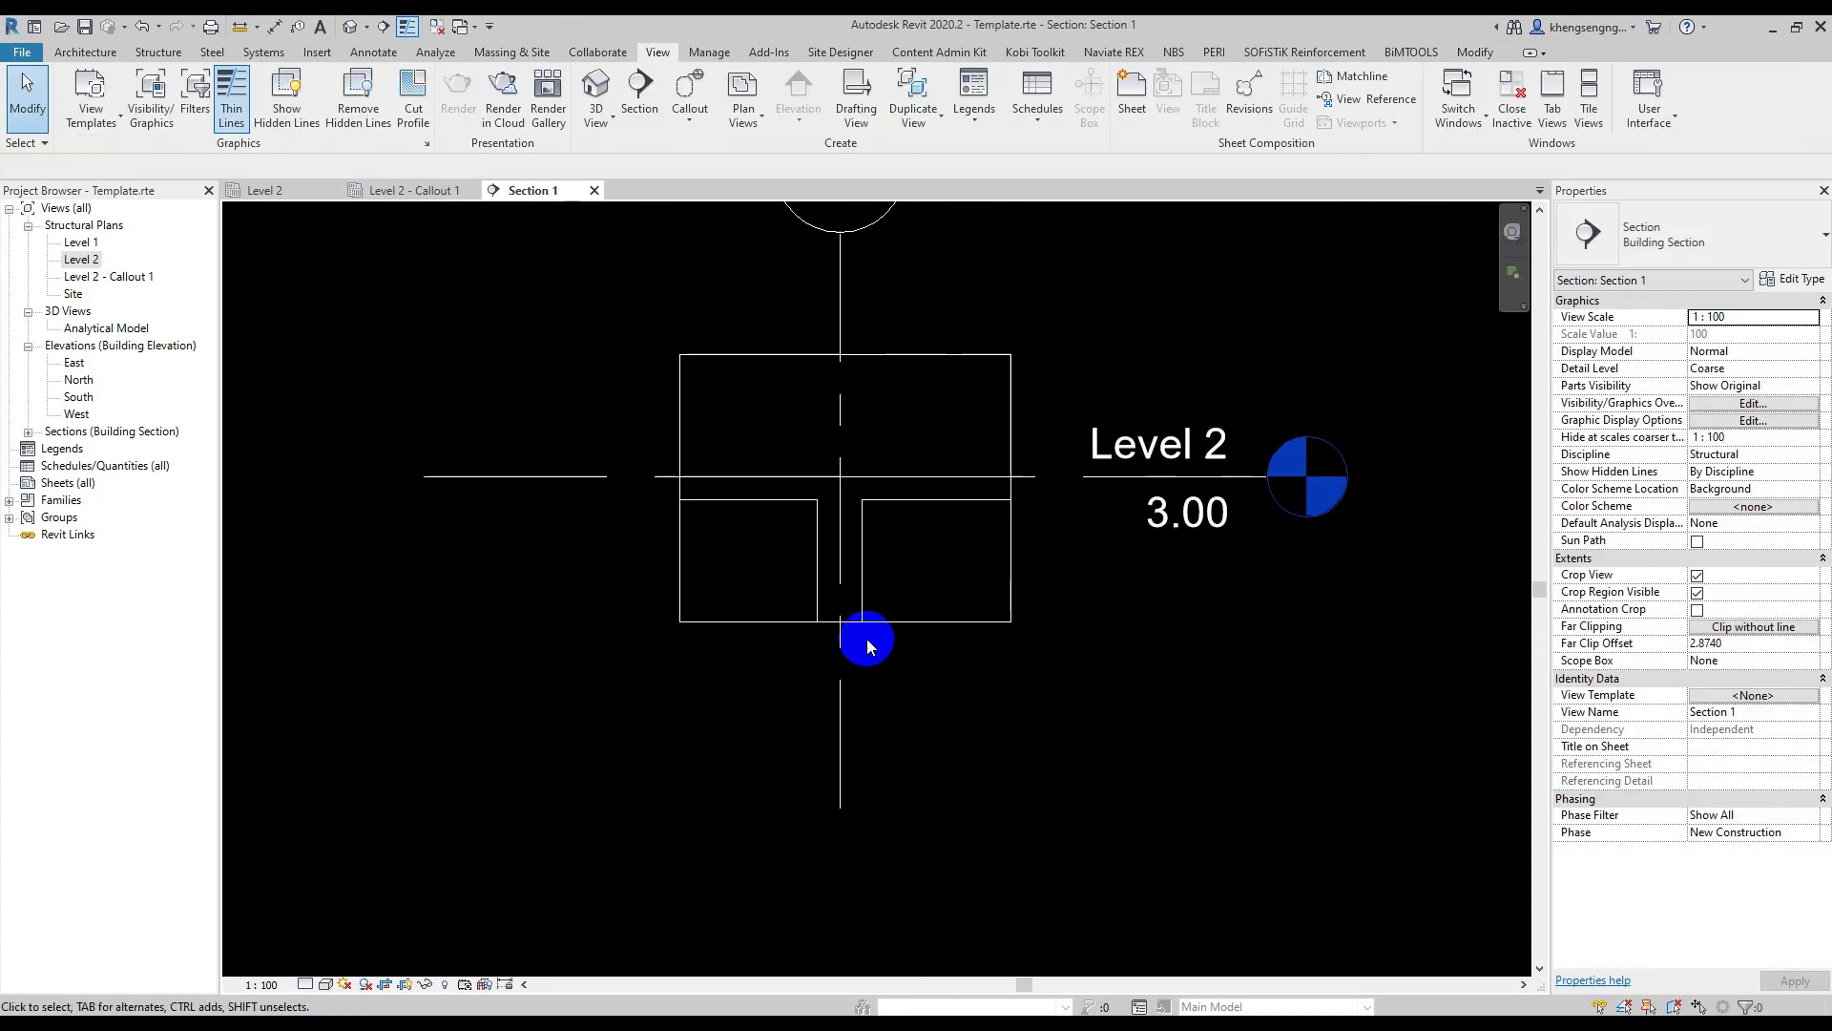
Drag Section 1's crop bottom down to Level 1 and assign CamboBIM-FWK-LAYOUT from the <all> template list
left_click(864, 622)
left_click_drag(844, 622, 843, 862)
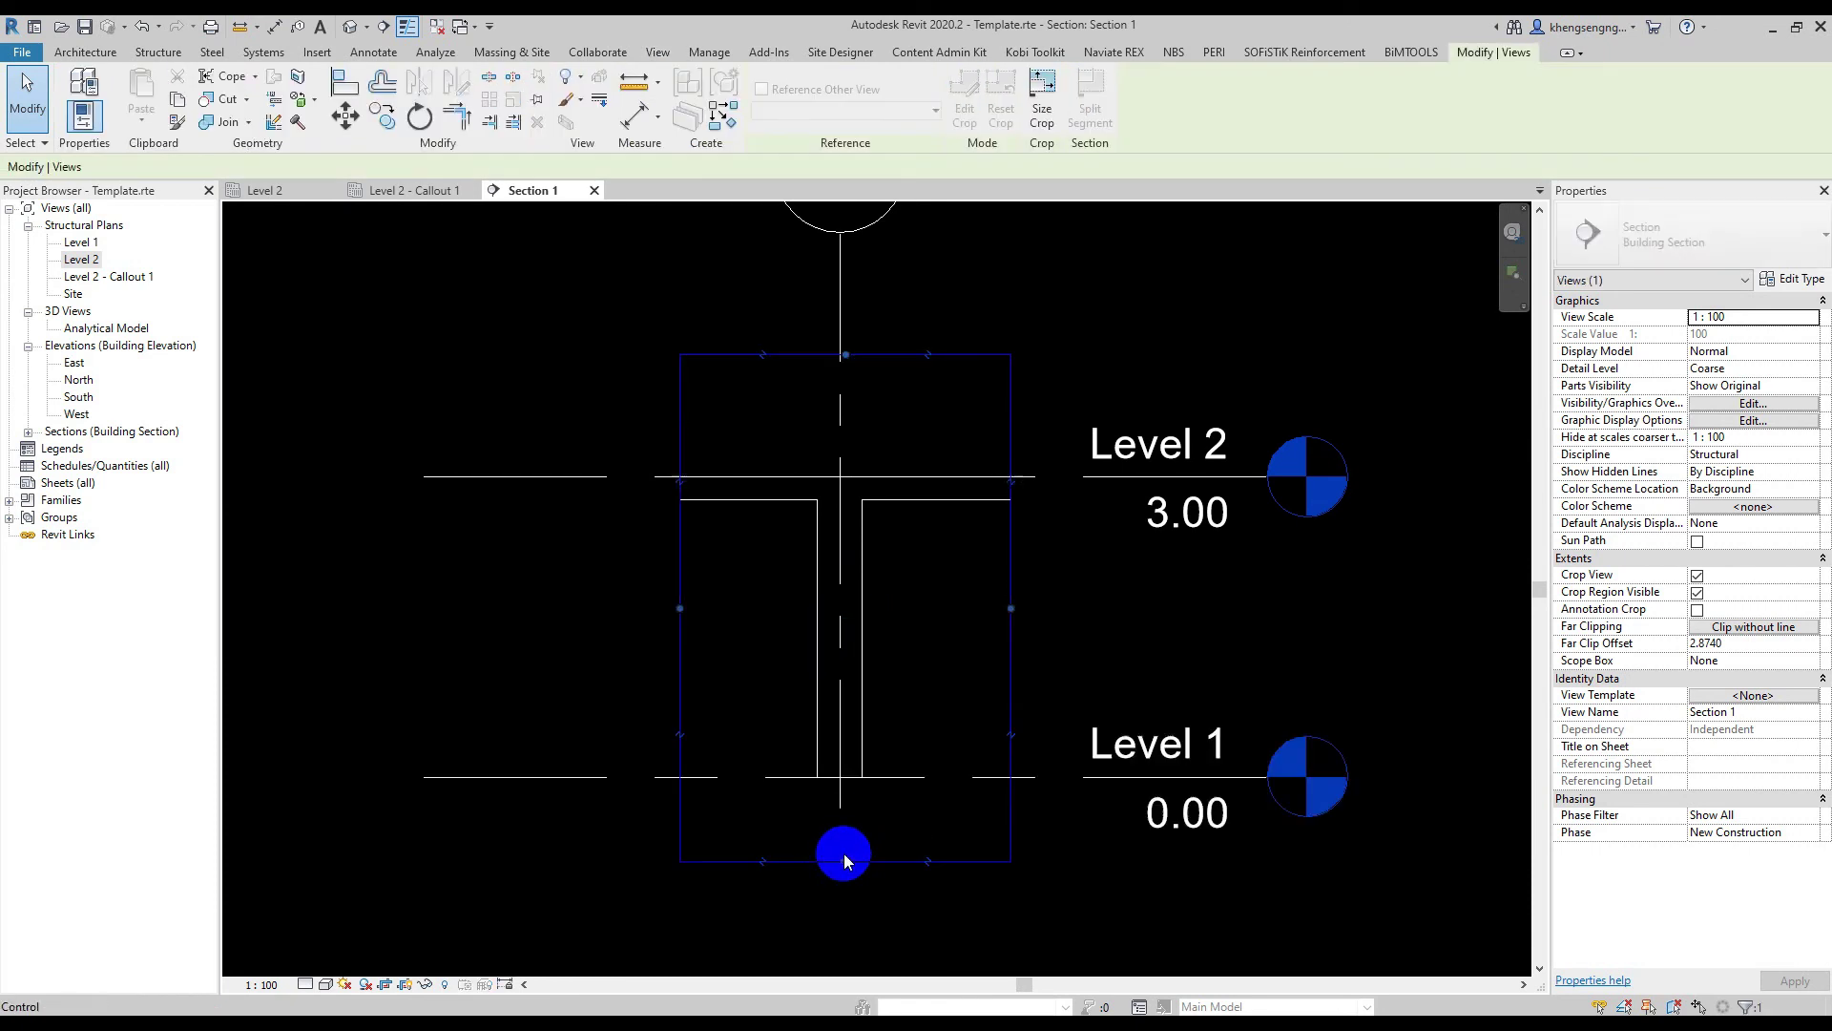
left_click(1742, 696)
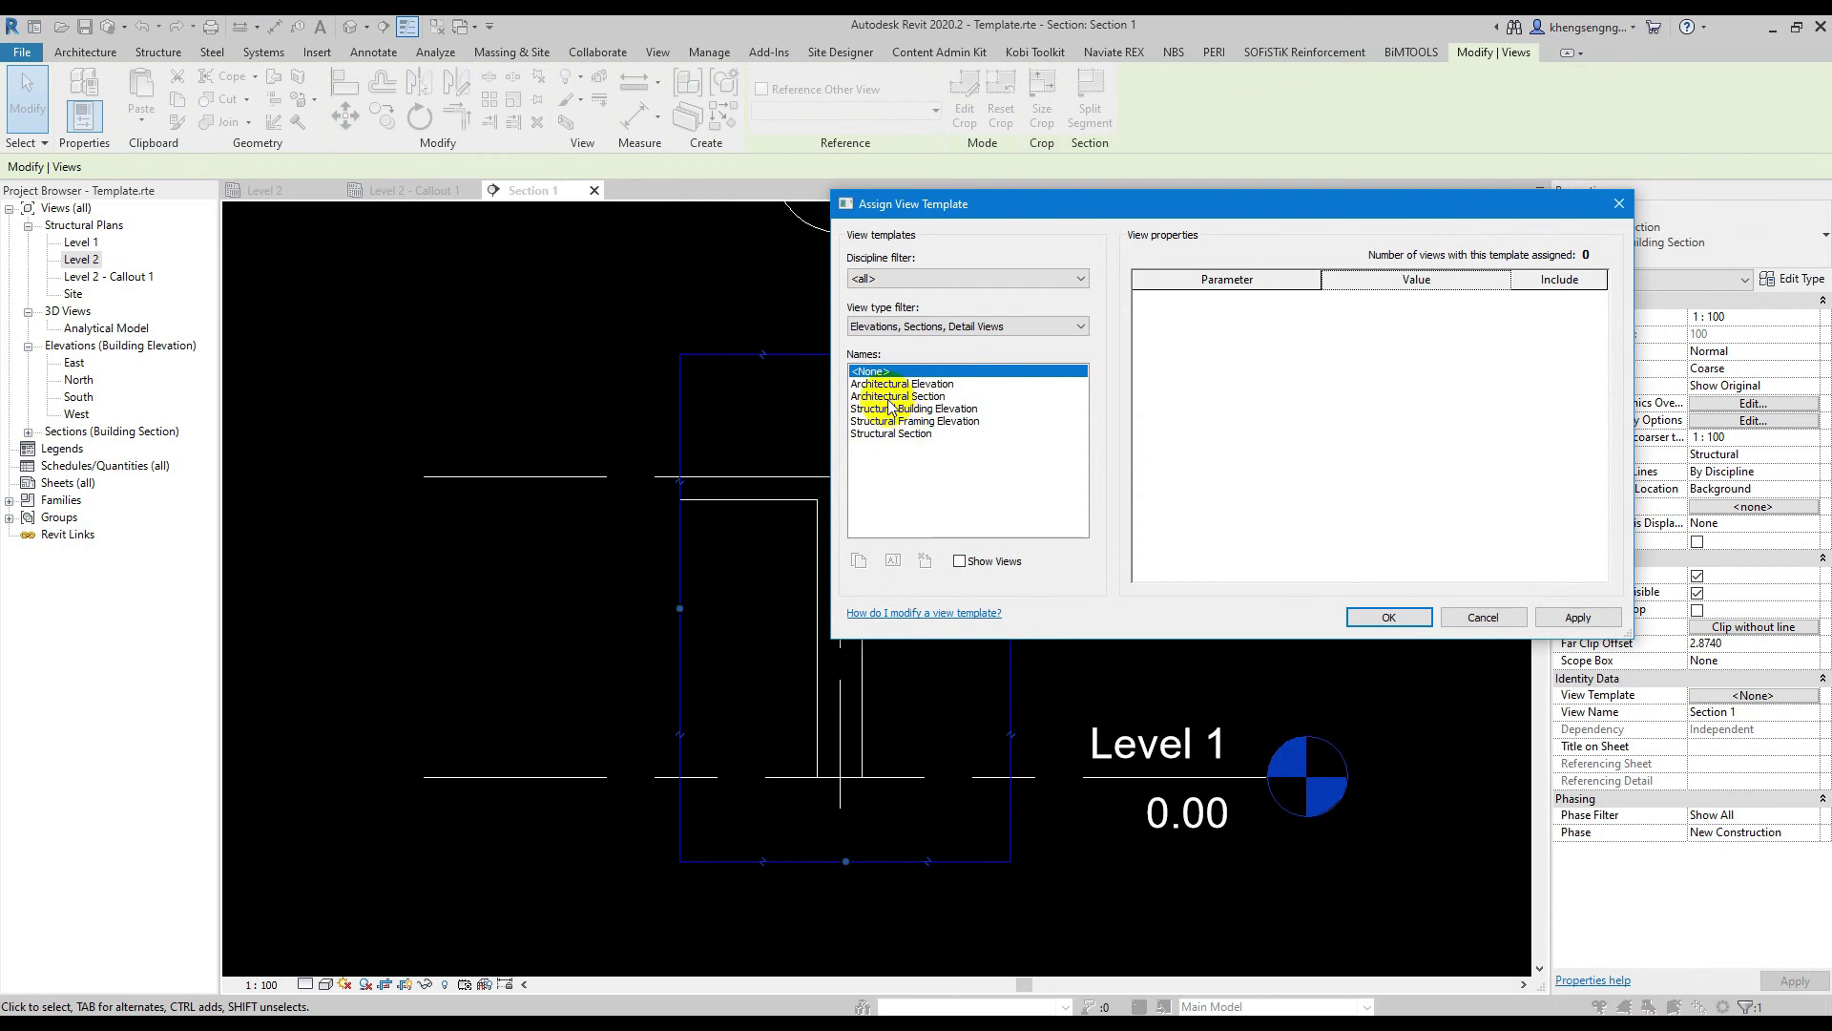
left_click(937, 328)
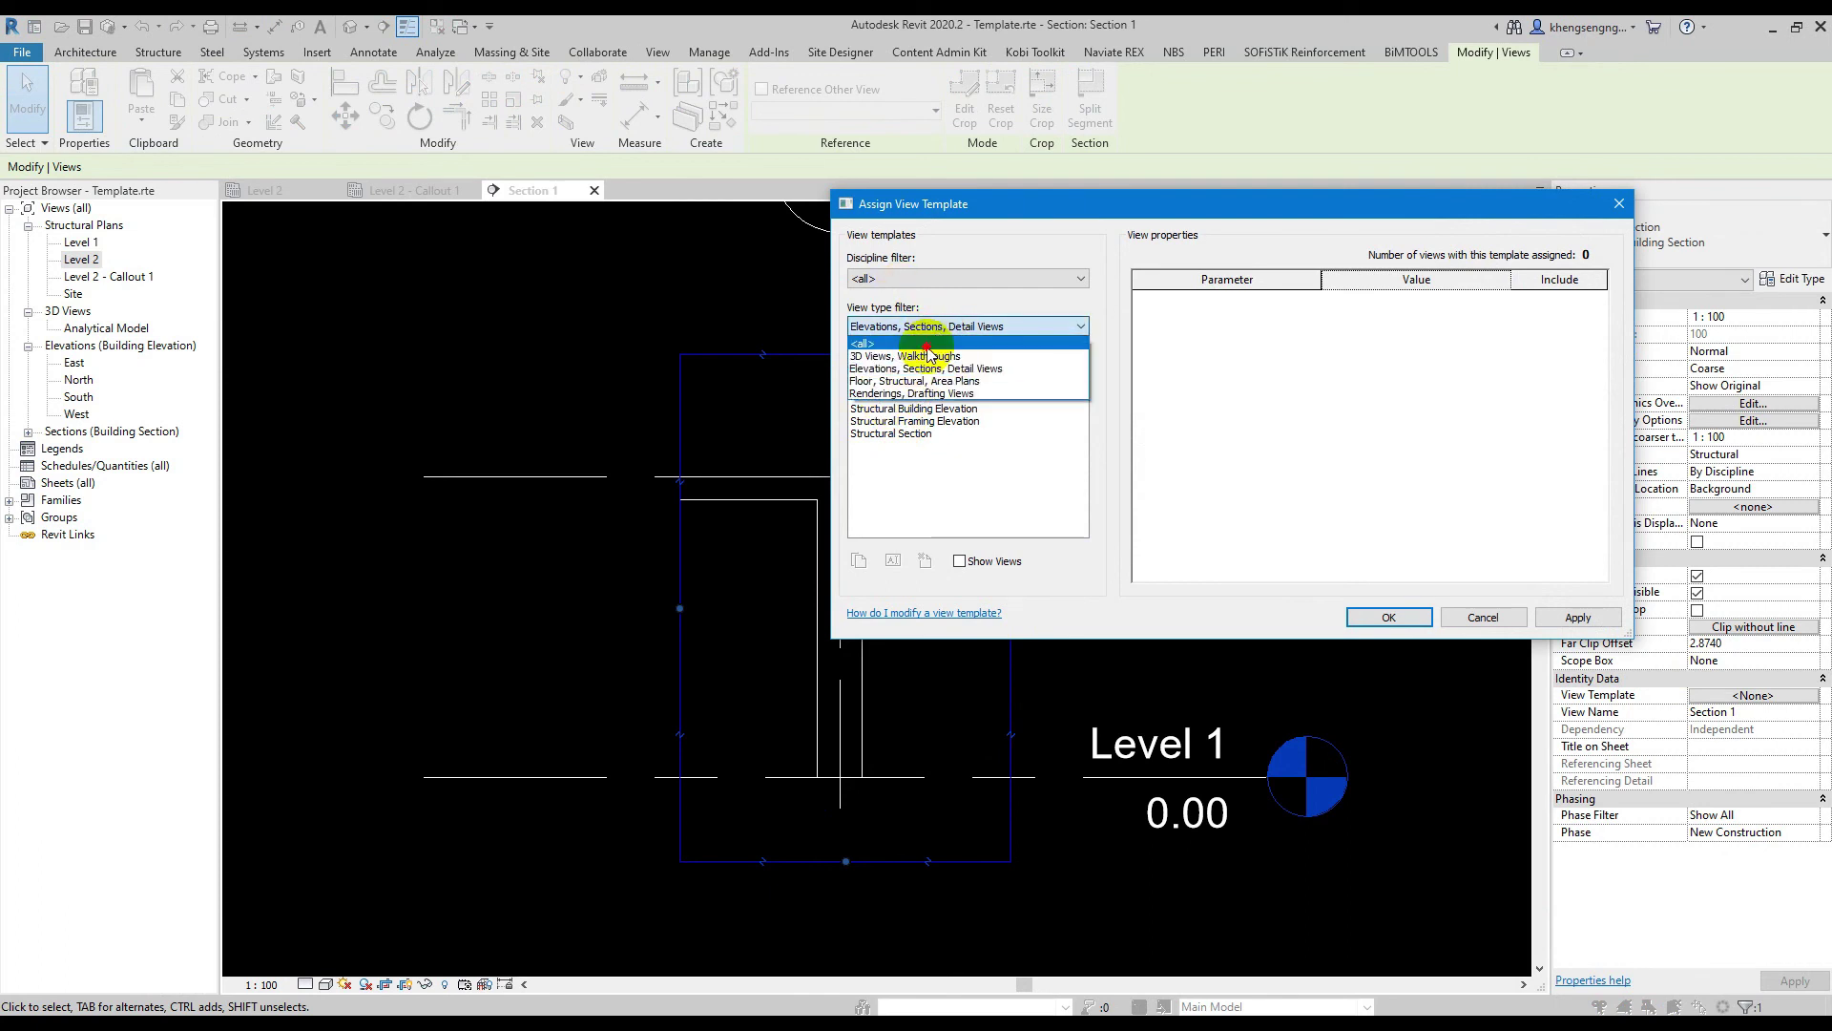
left_click(926, 344)
scroll(897, 420, "down", 2)
scroll(911, 449, "down", 2)
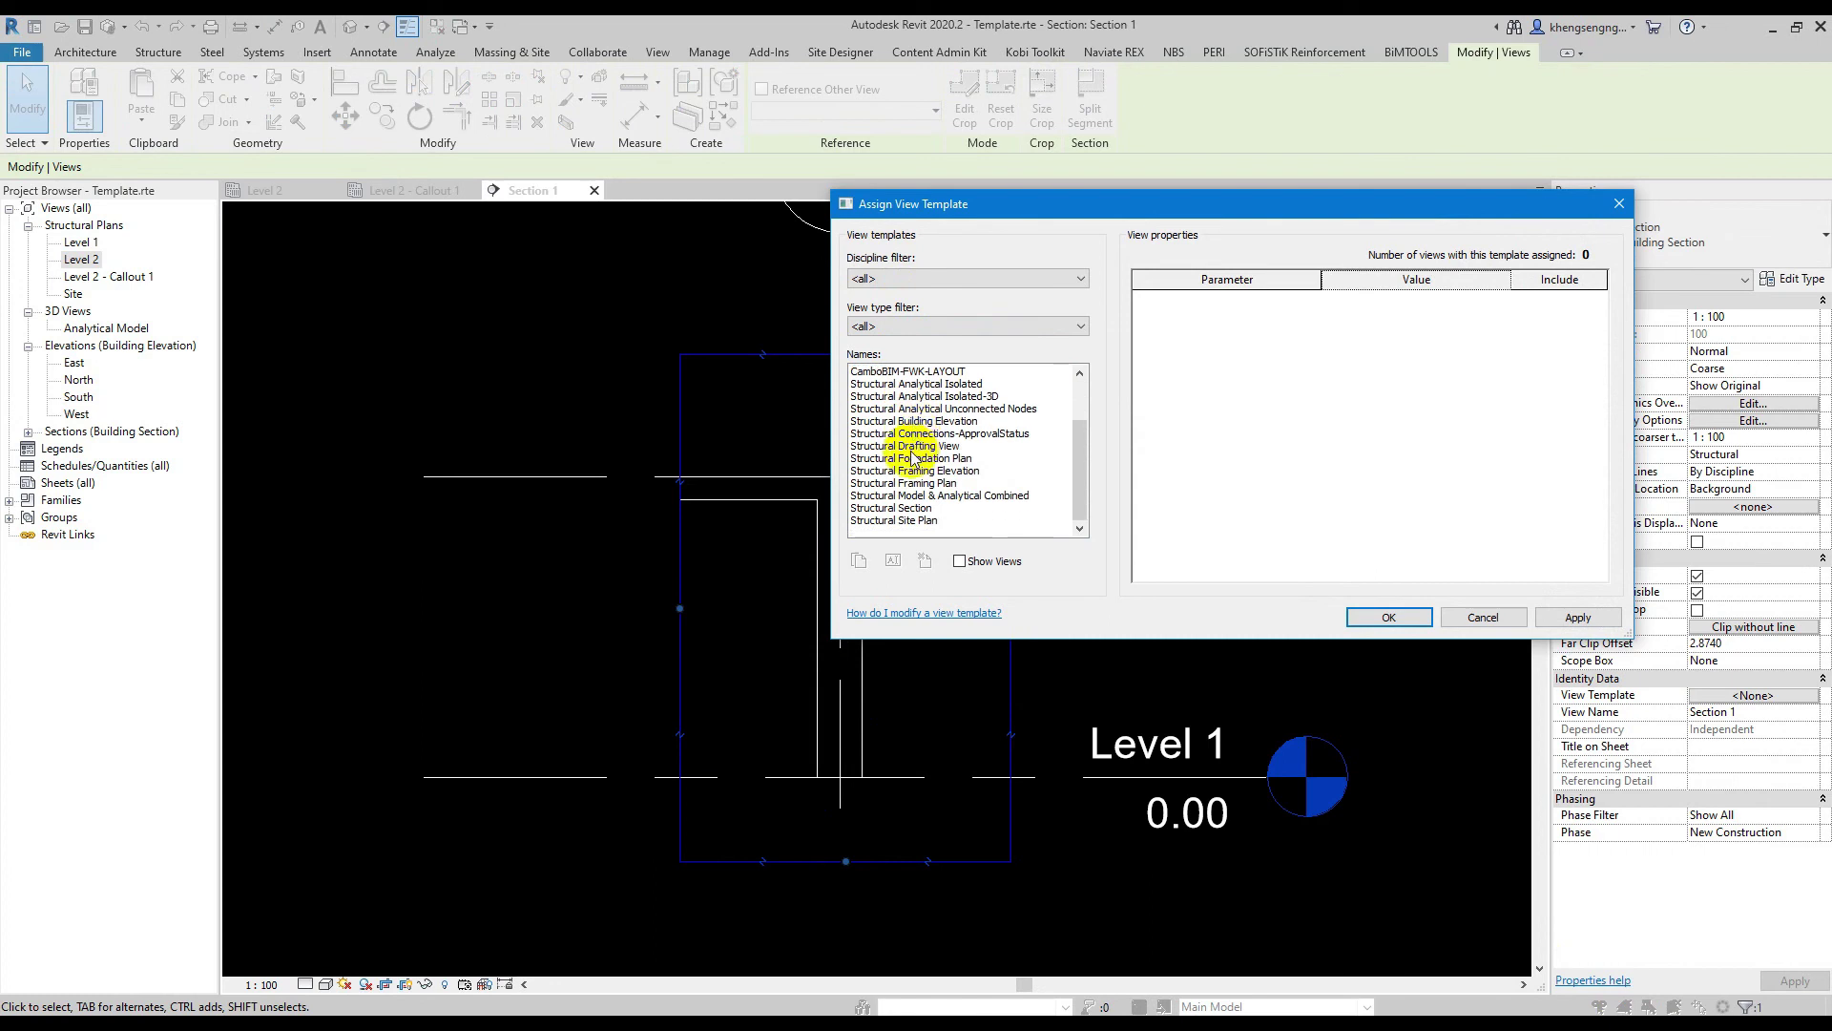
left_click(887, 373)
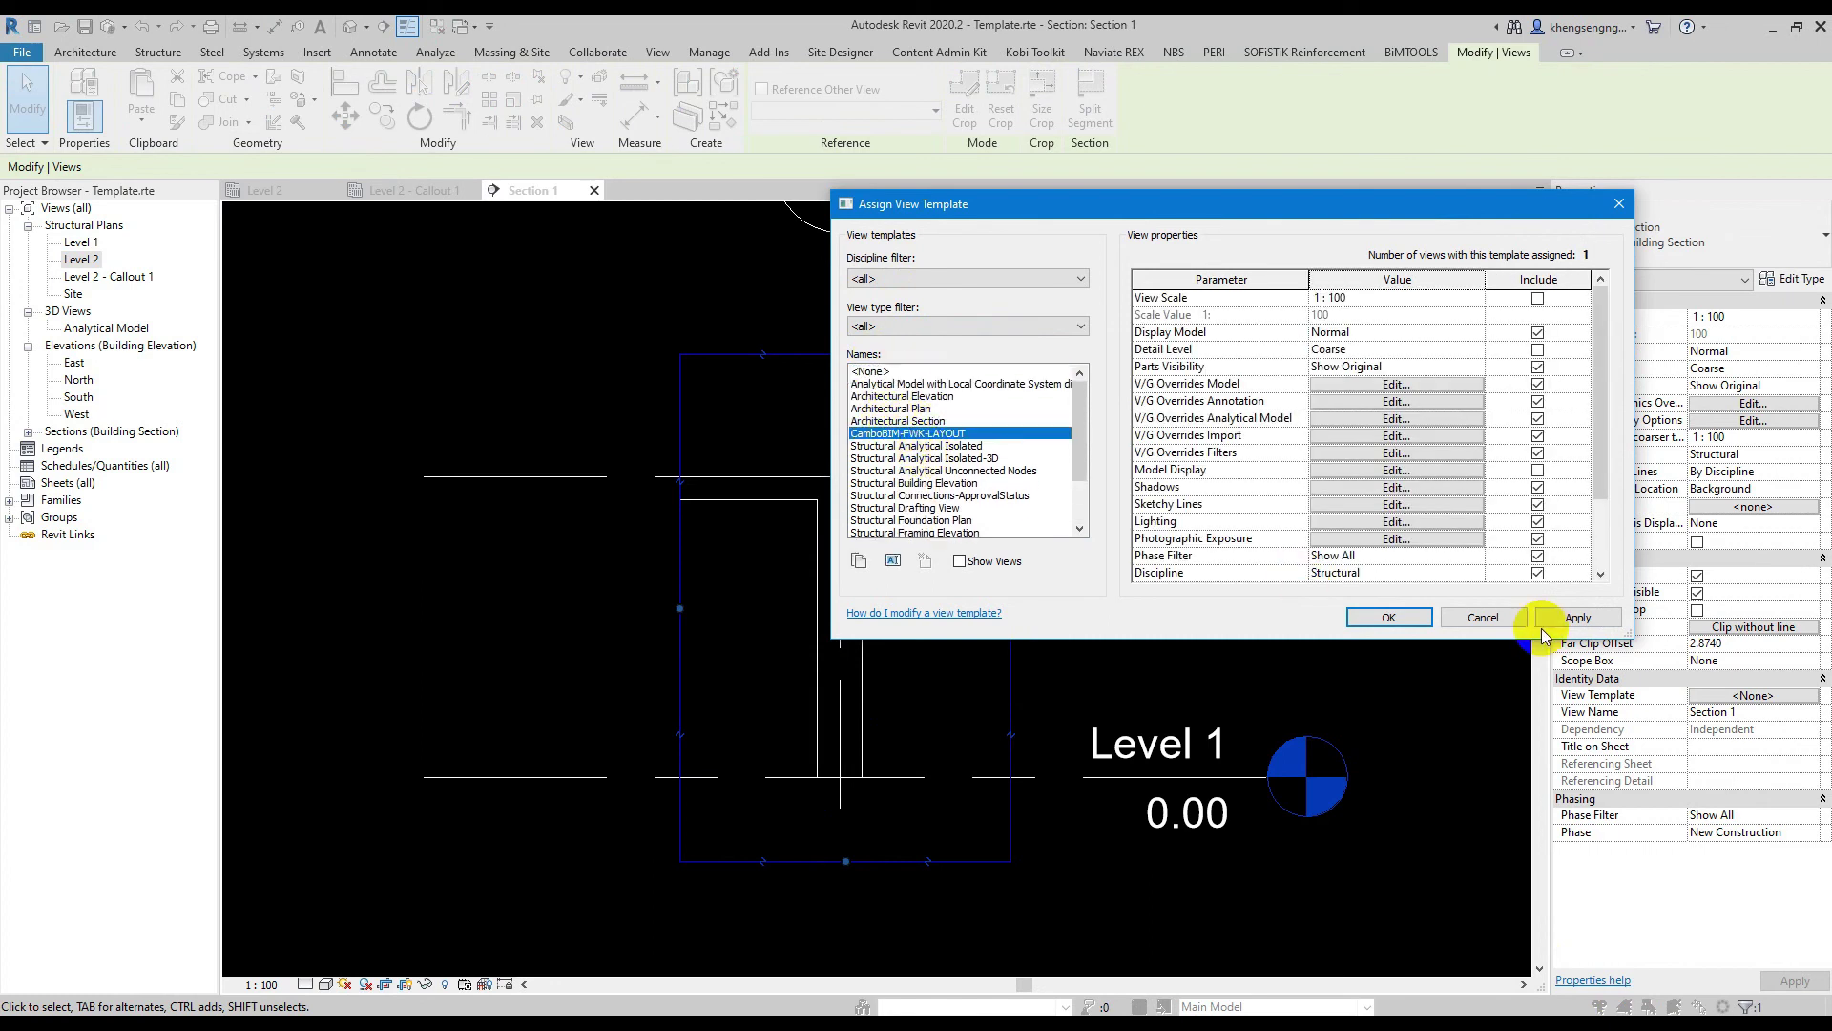
left_click(1576, 616)
left_click(1389, 616)
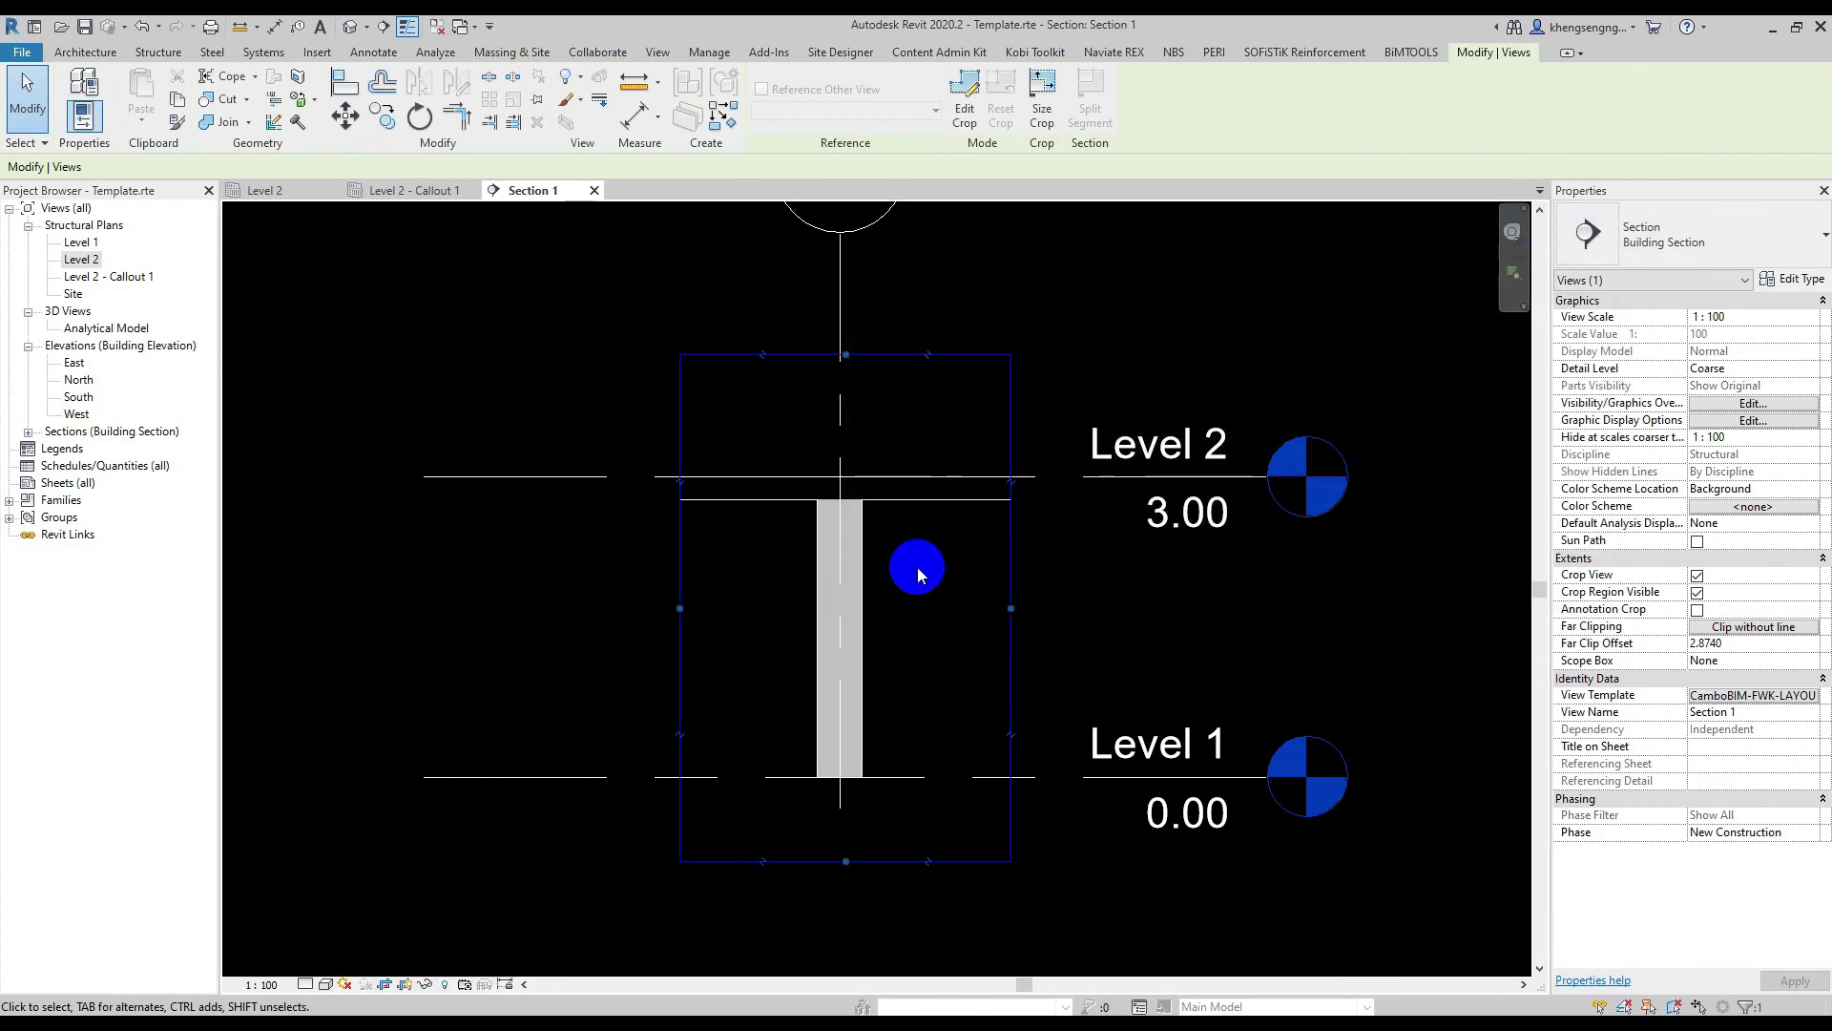
Zoom in and select, then deselect, the concrete column to check its grey fill
scroll(955, 515, "up", 2)
scroll(792, 620, "up", 2)
scroll(754, 535, "up", 2)
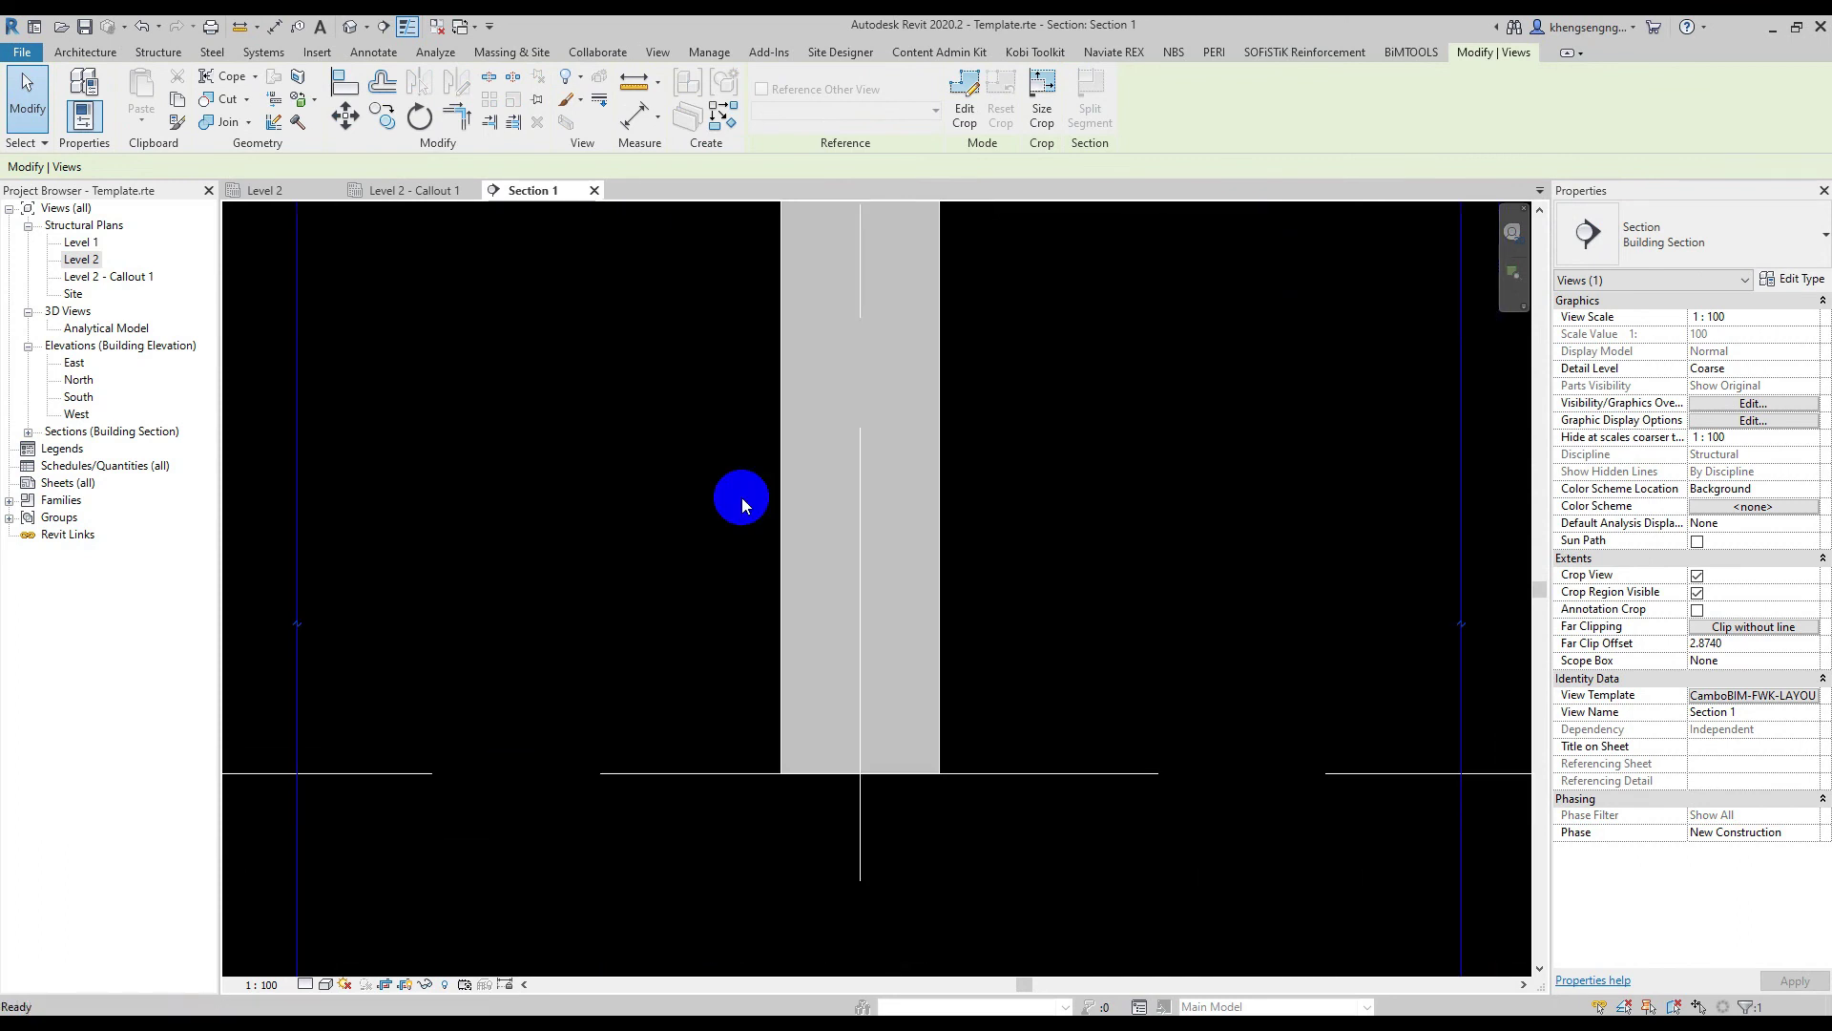
left_click(942, 633)
left_click(1181, 603)
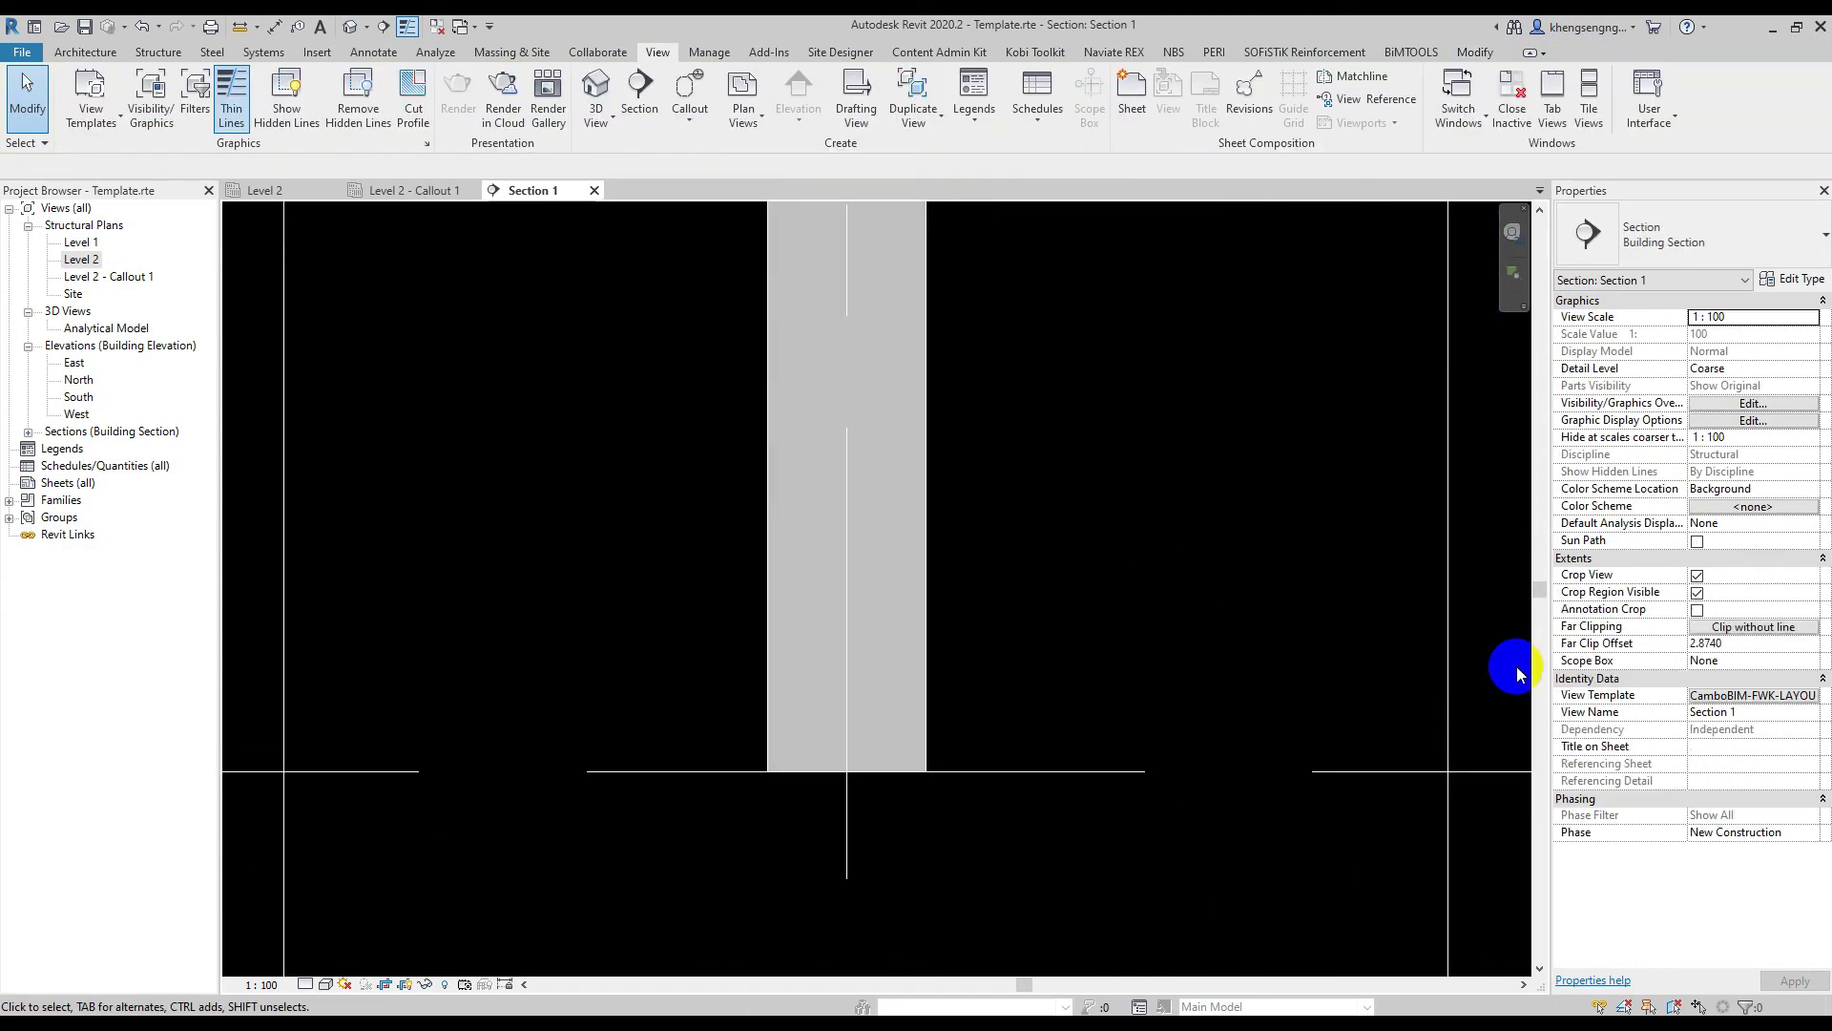
Reopen the view template dialog to preview Structural Section, then leave the template unchanged
left_click(1754, 695)
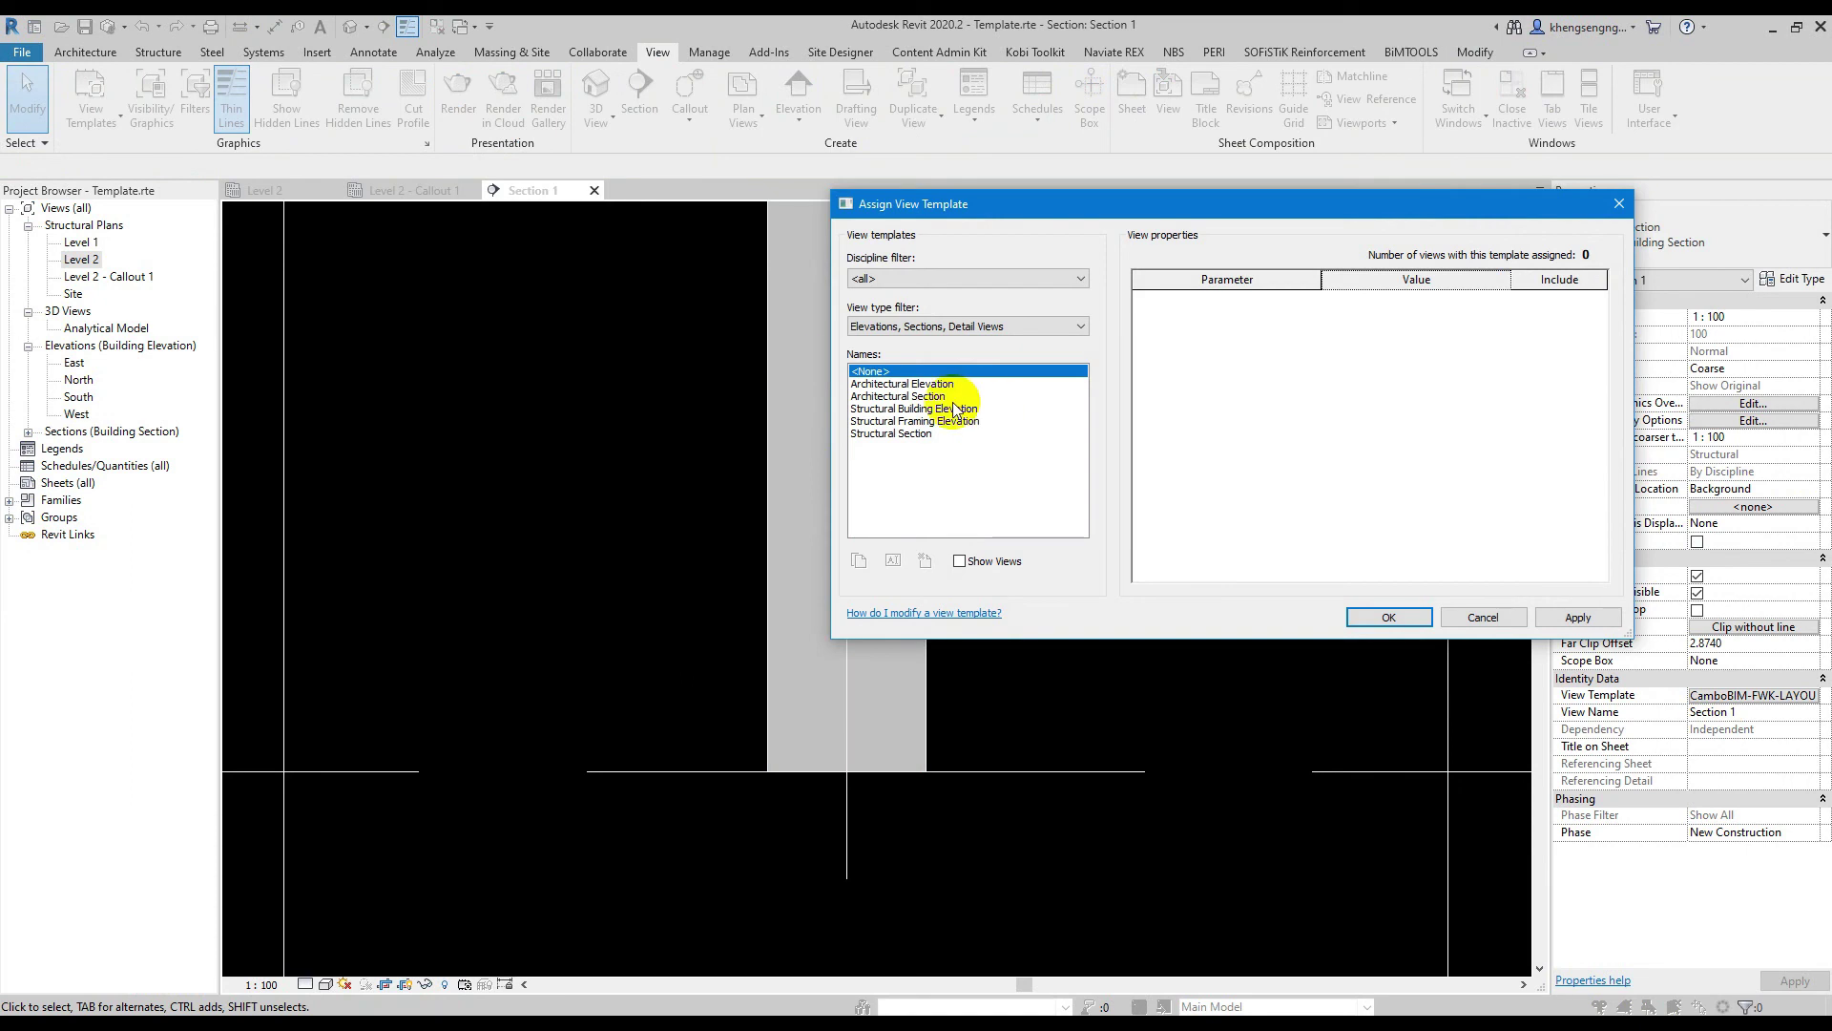
left_click(1466, 616)
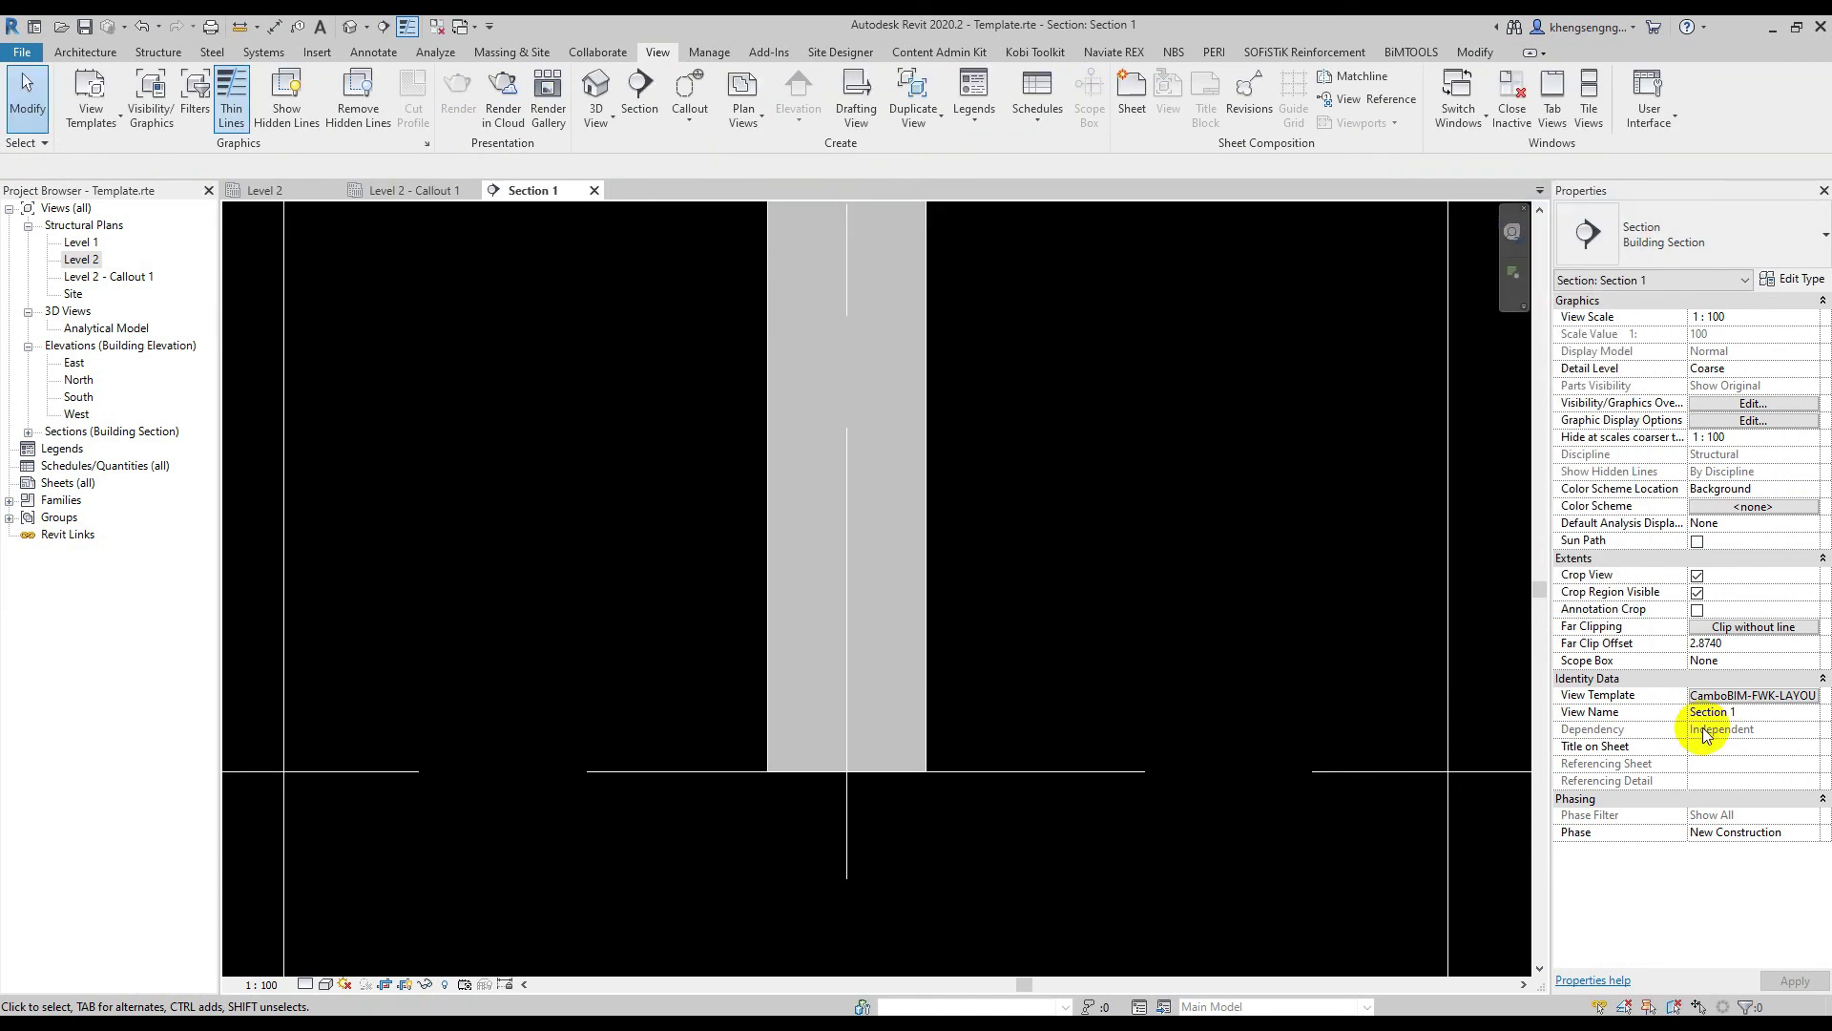
left_click(1754, 695)
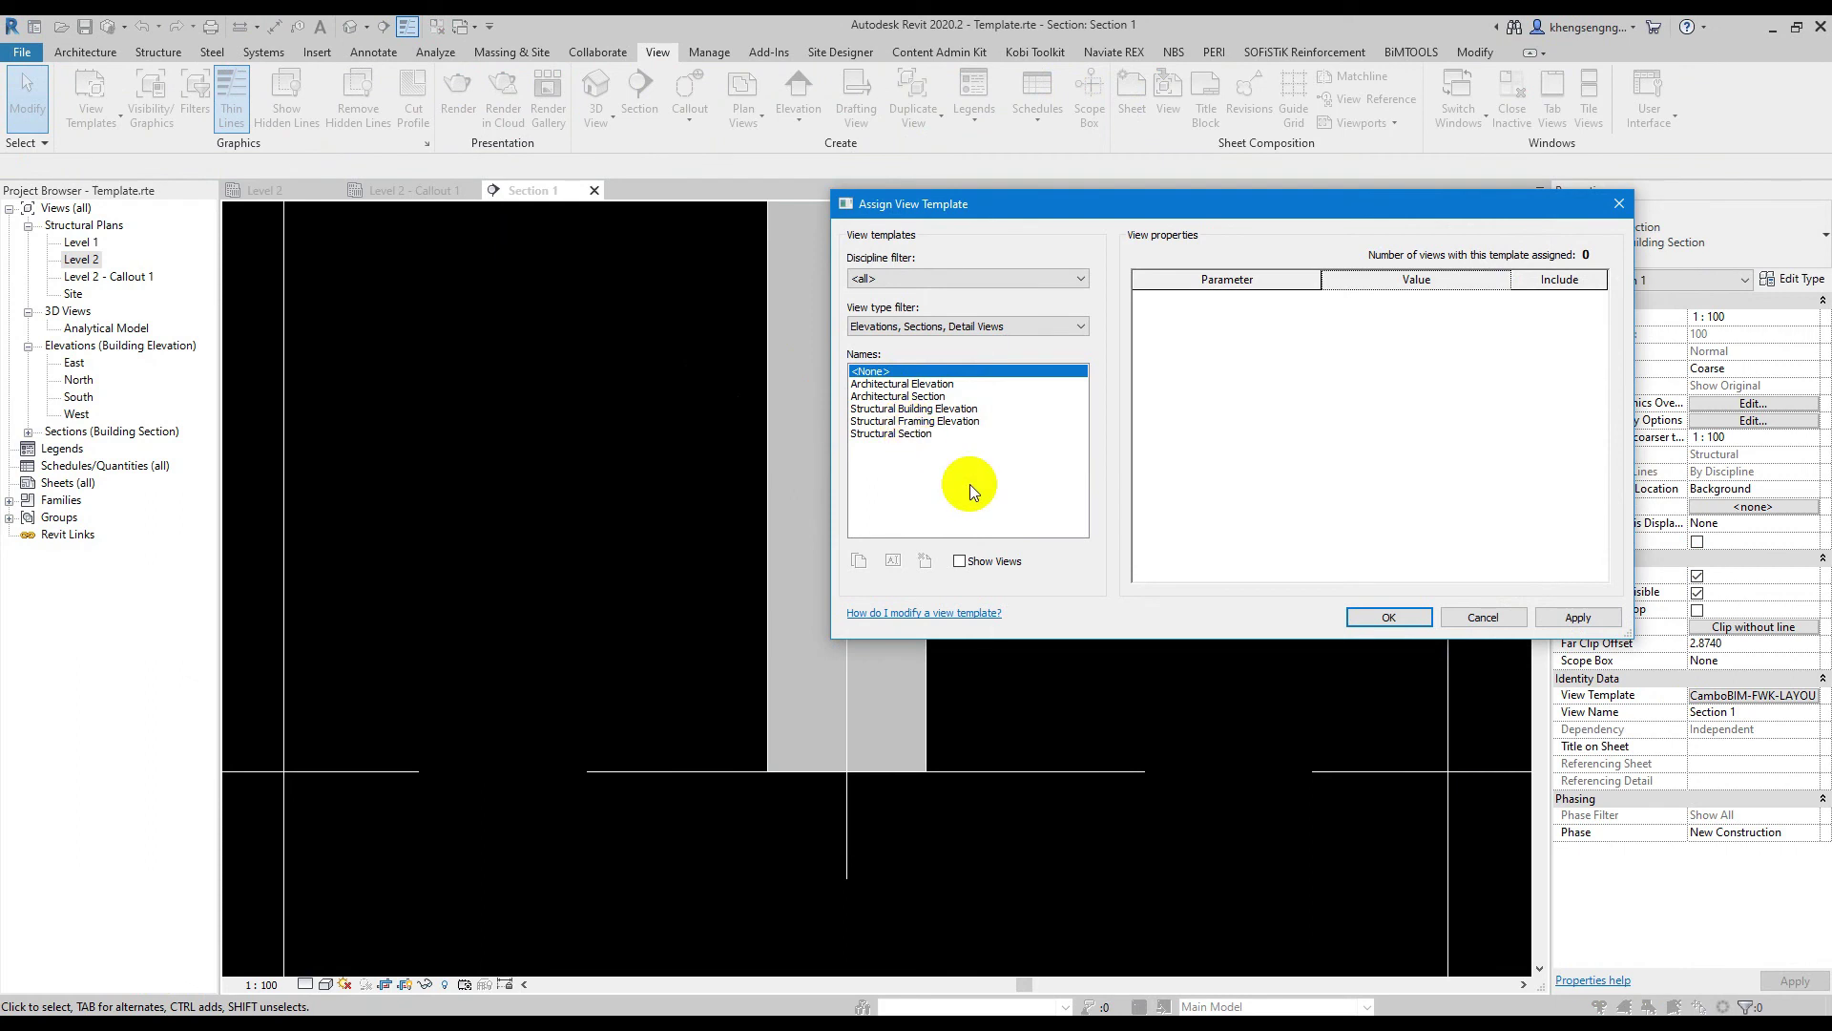
left_click(892, 433)
left_click(1466, 617)
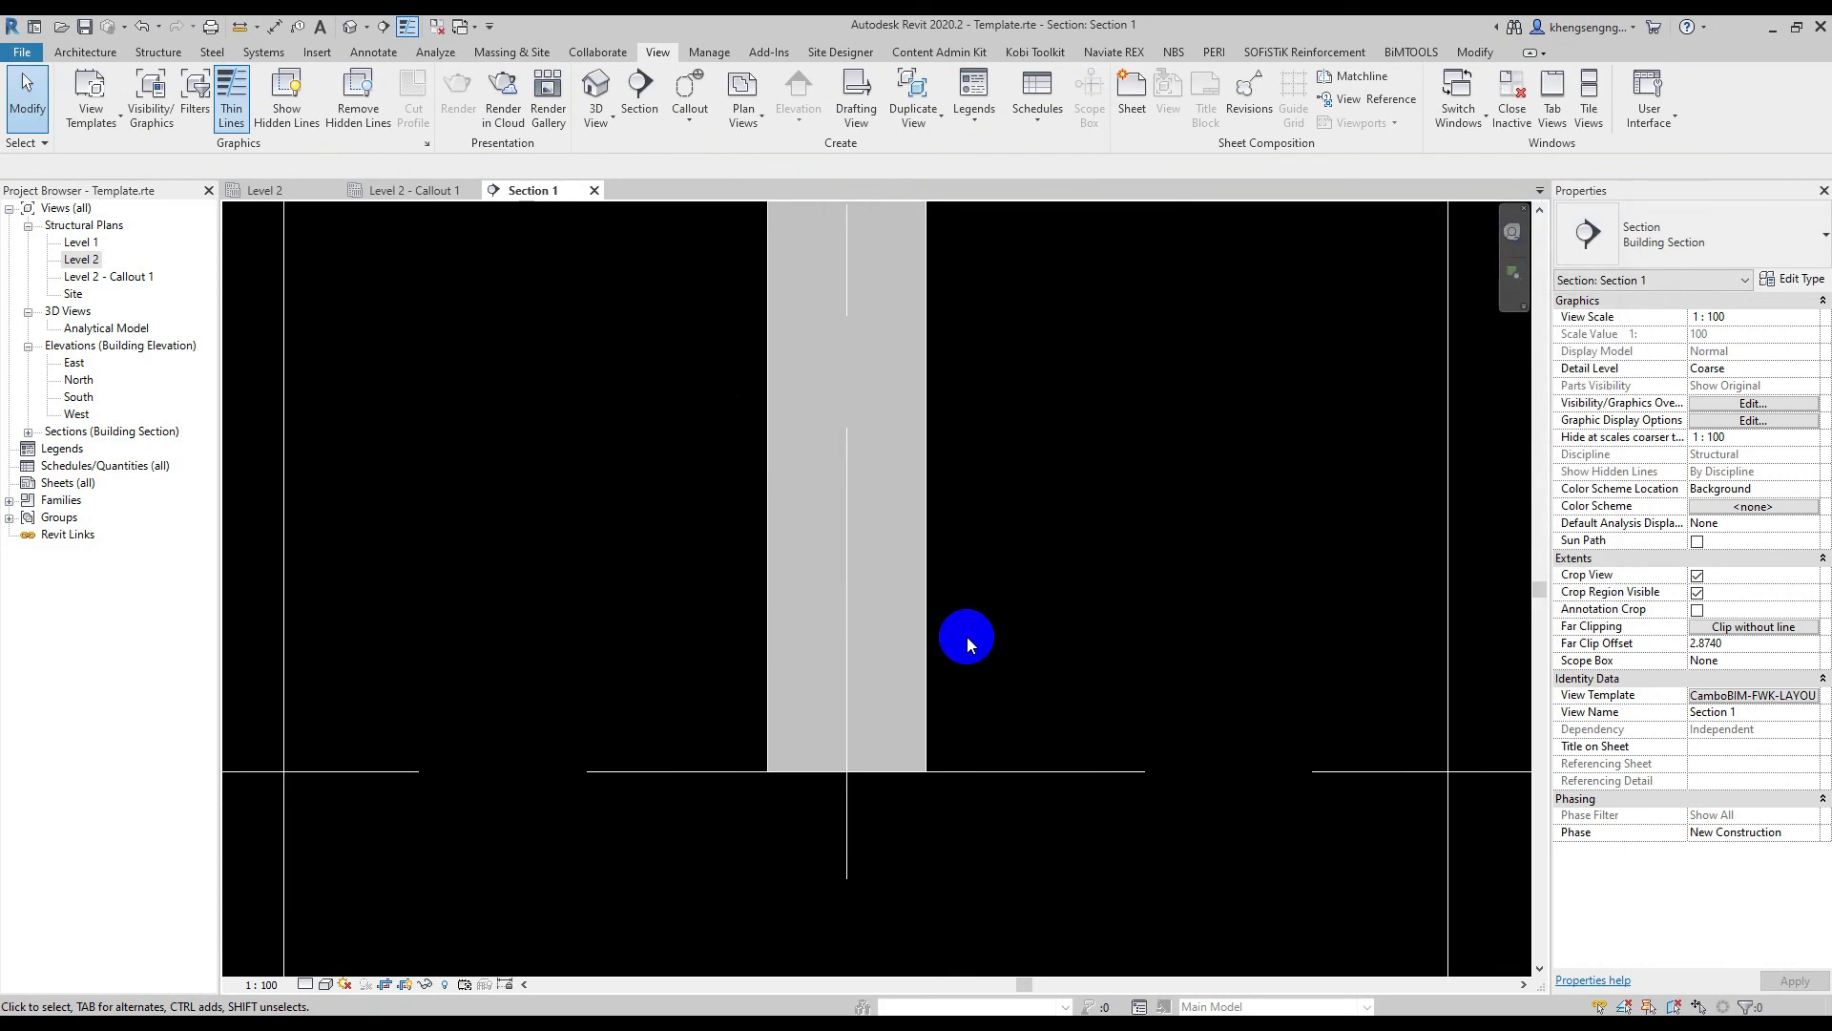
scroll(966, 639, "up", 2)
scroll(900, 634, "up", 2)
scroll(954, 475, "up", 2)
scroll(898, 515, "down", 2)
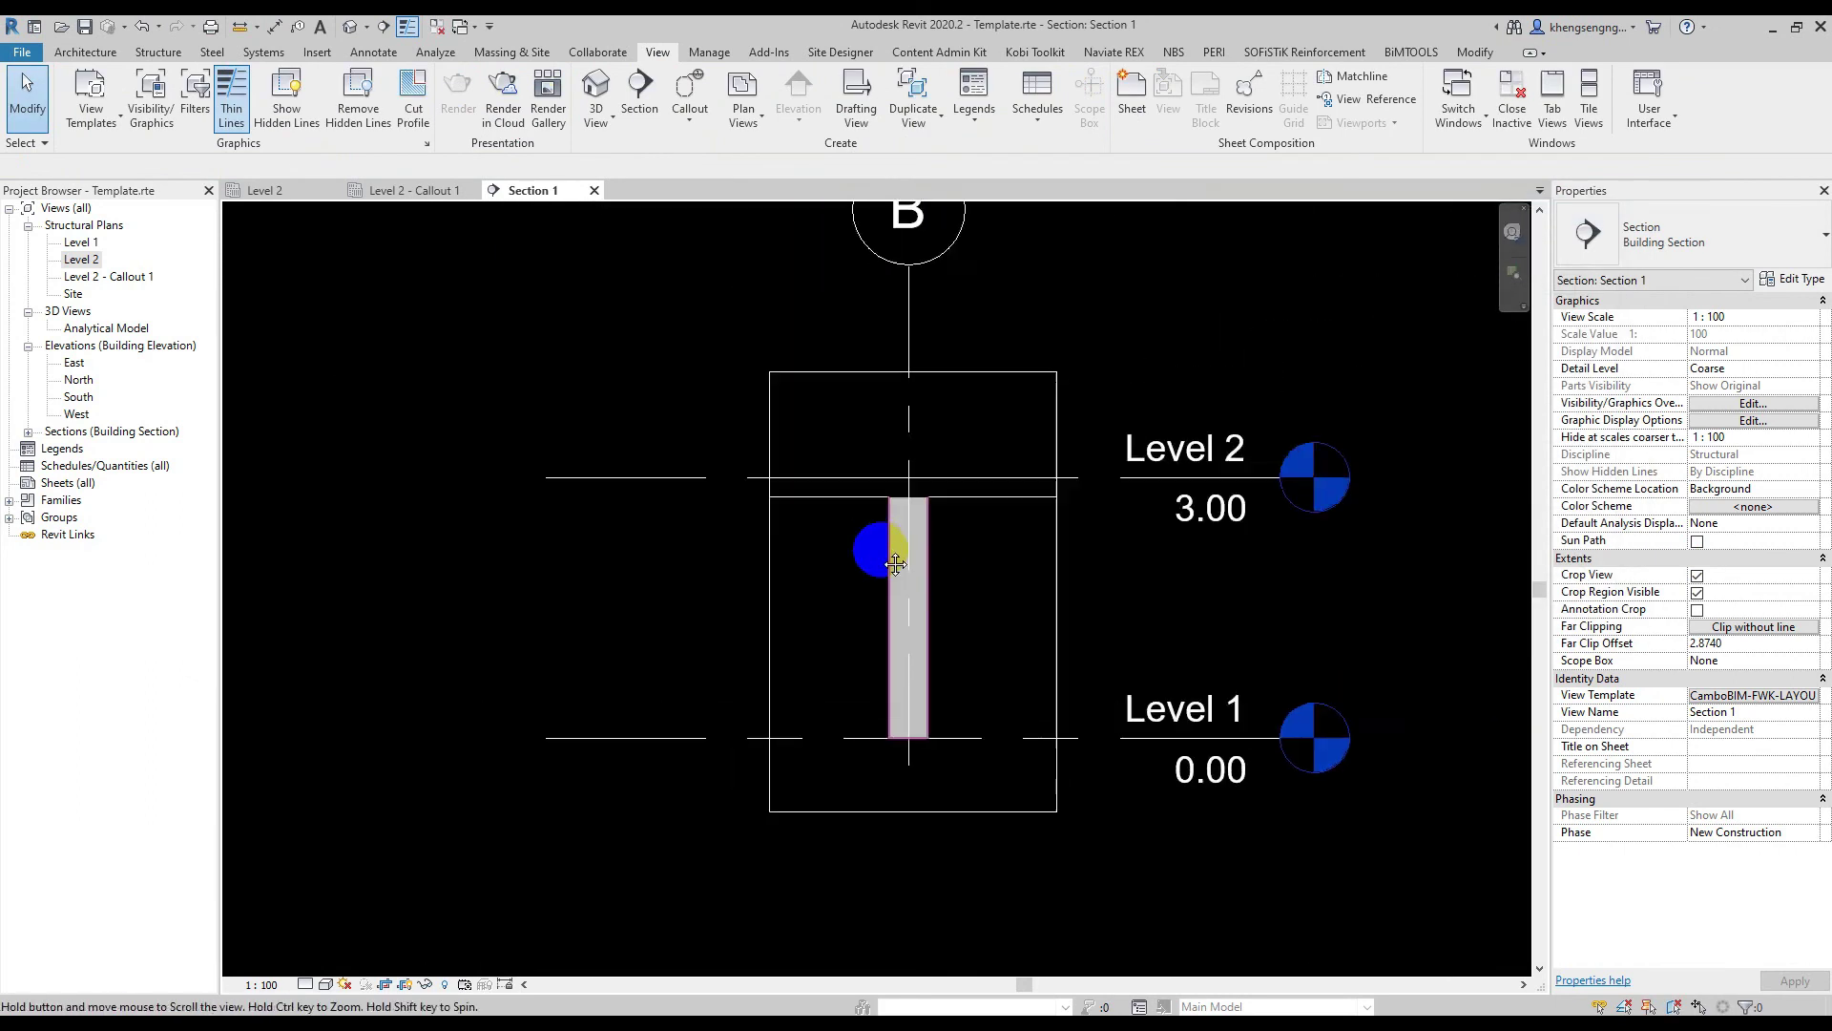
scroll(871, 543, "down", 1)
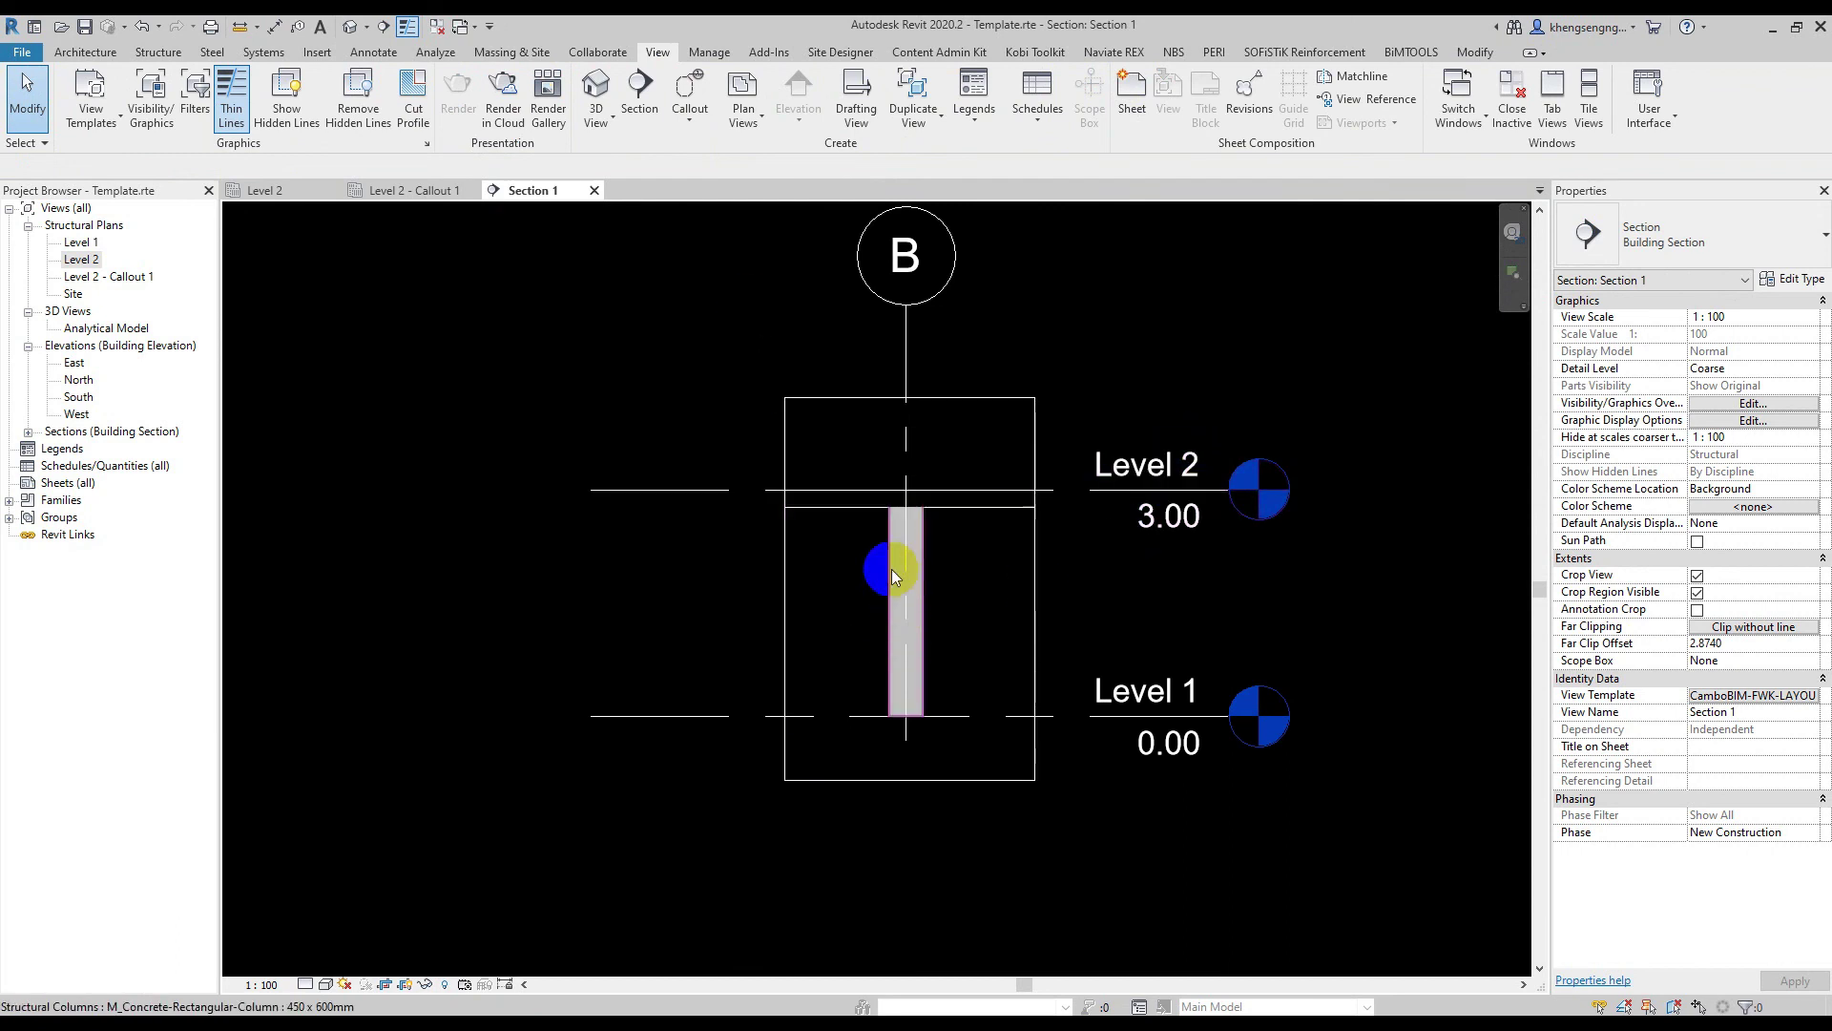
scroll(1076, 808, "down", 2)
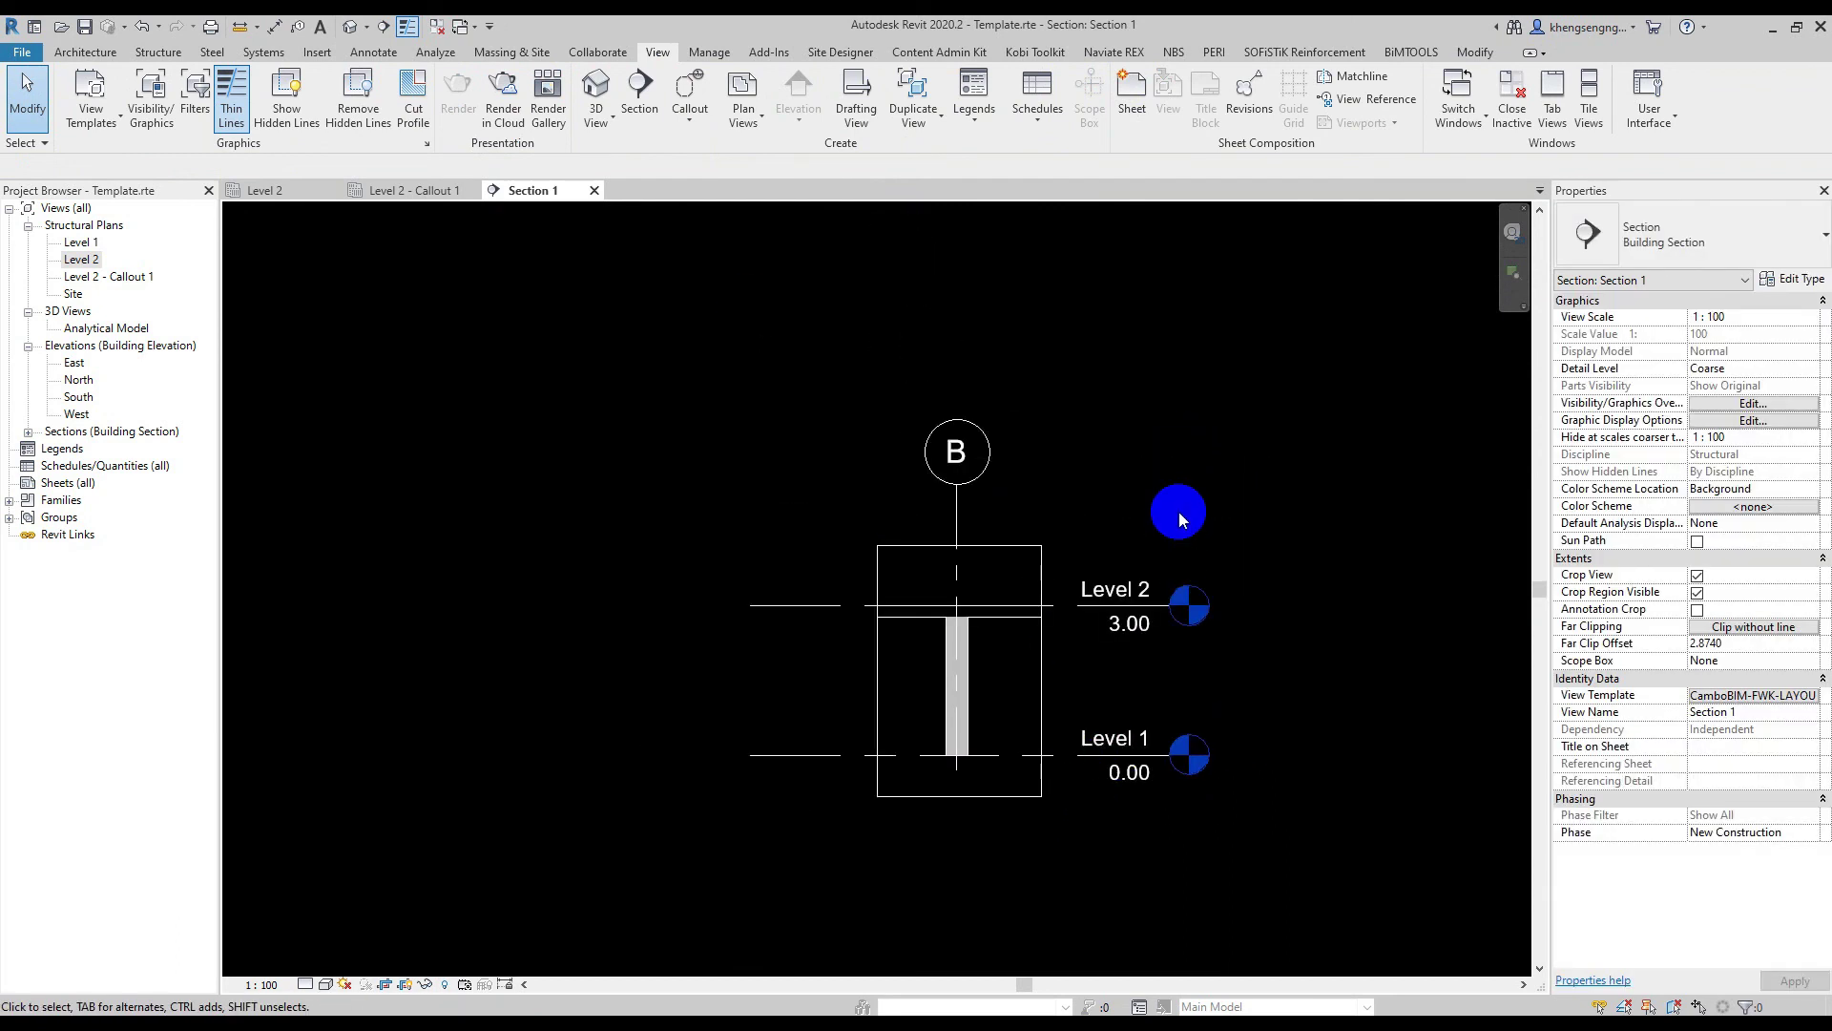
scroll(1097, 630, "up", 2)
Open the South elevation, select the Level 2 line and cancel an accidental rotate command
double_click(86, 261)
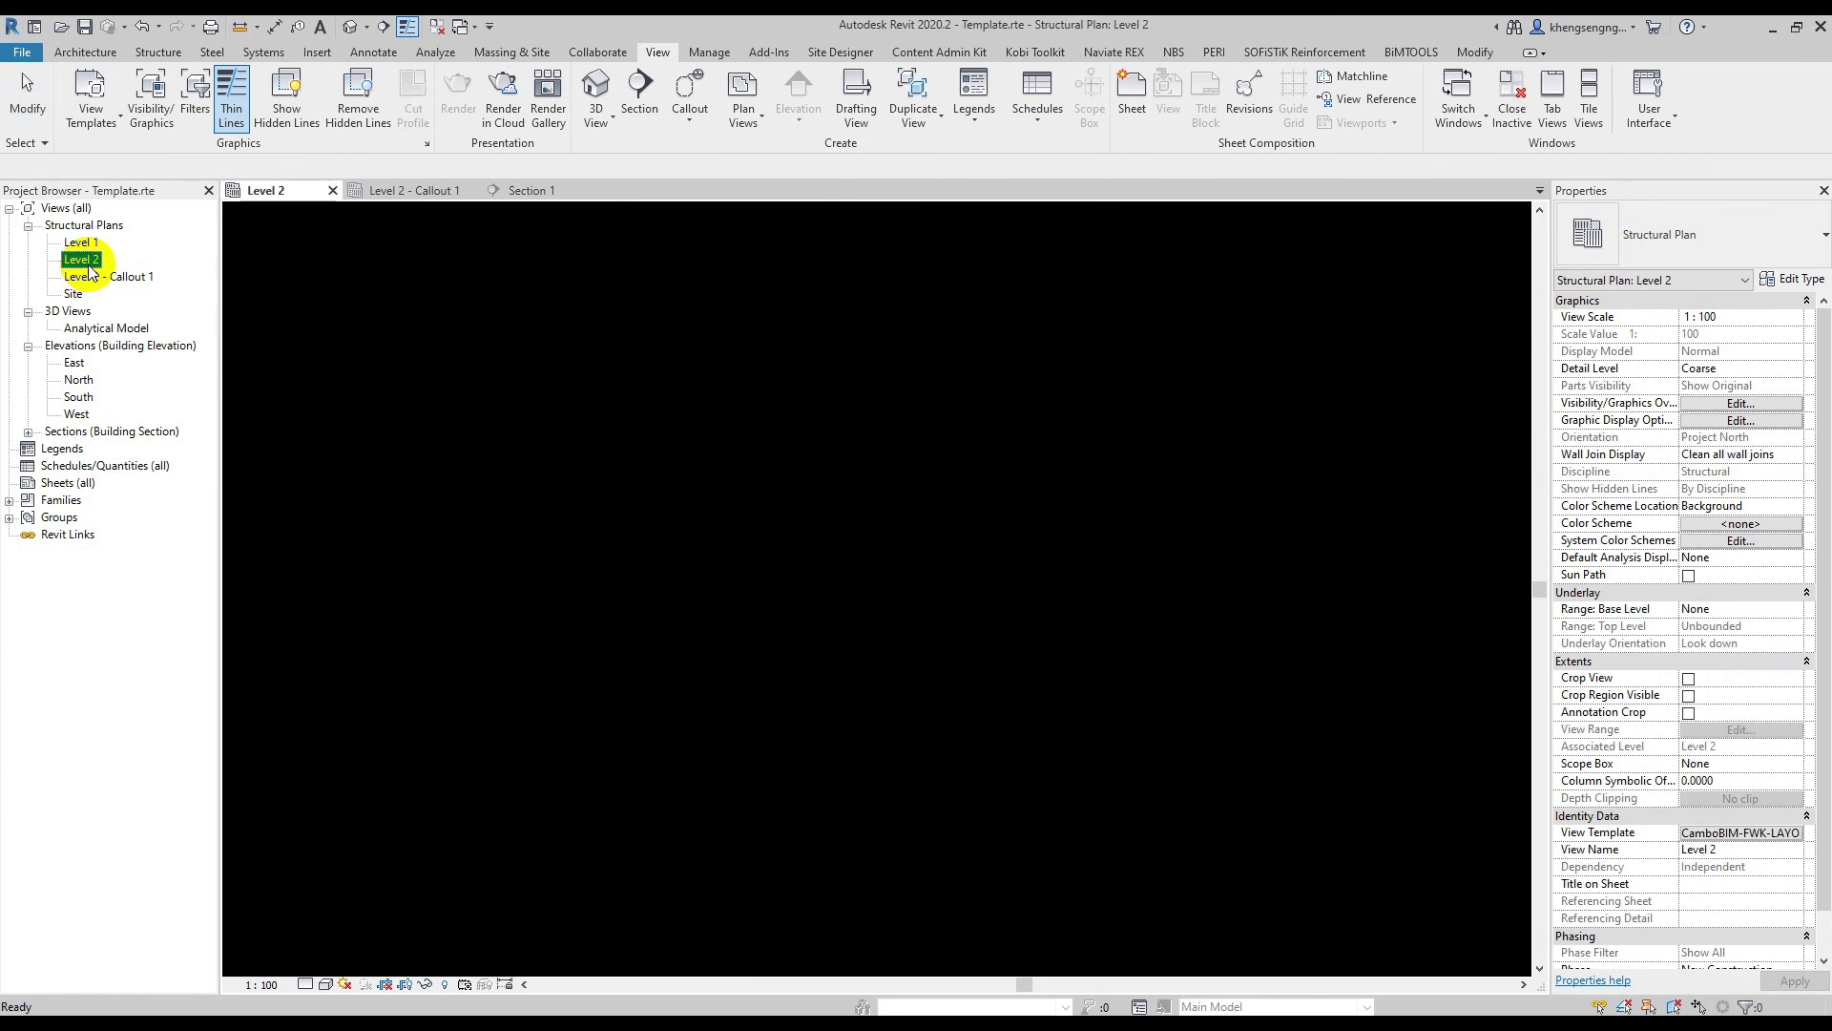
left_click(84, 397)
double_click(84, 397)
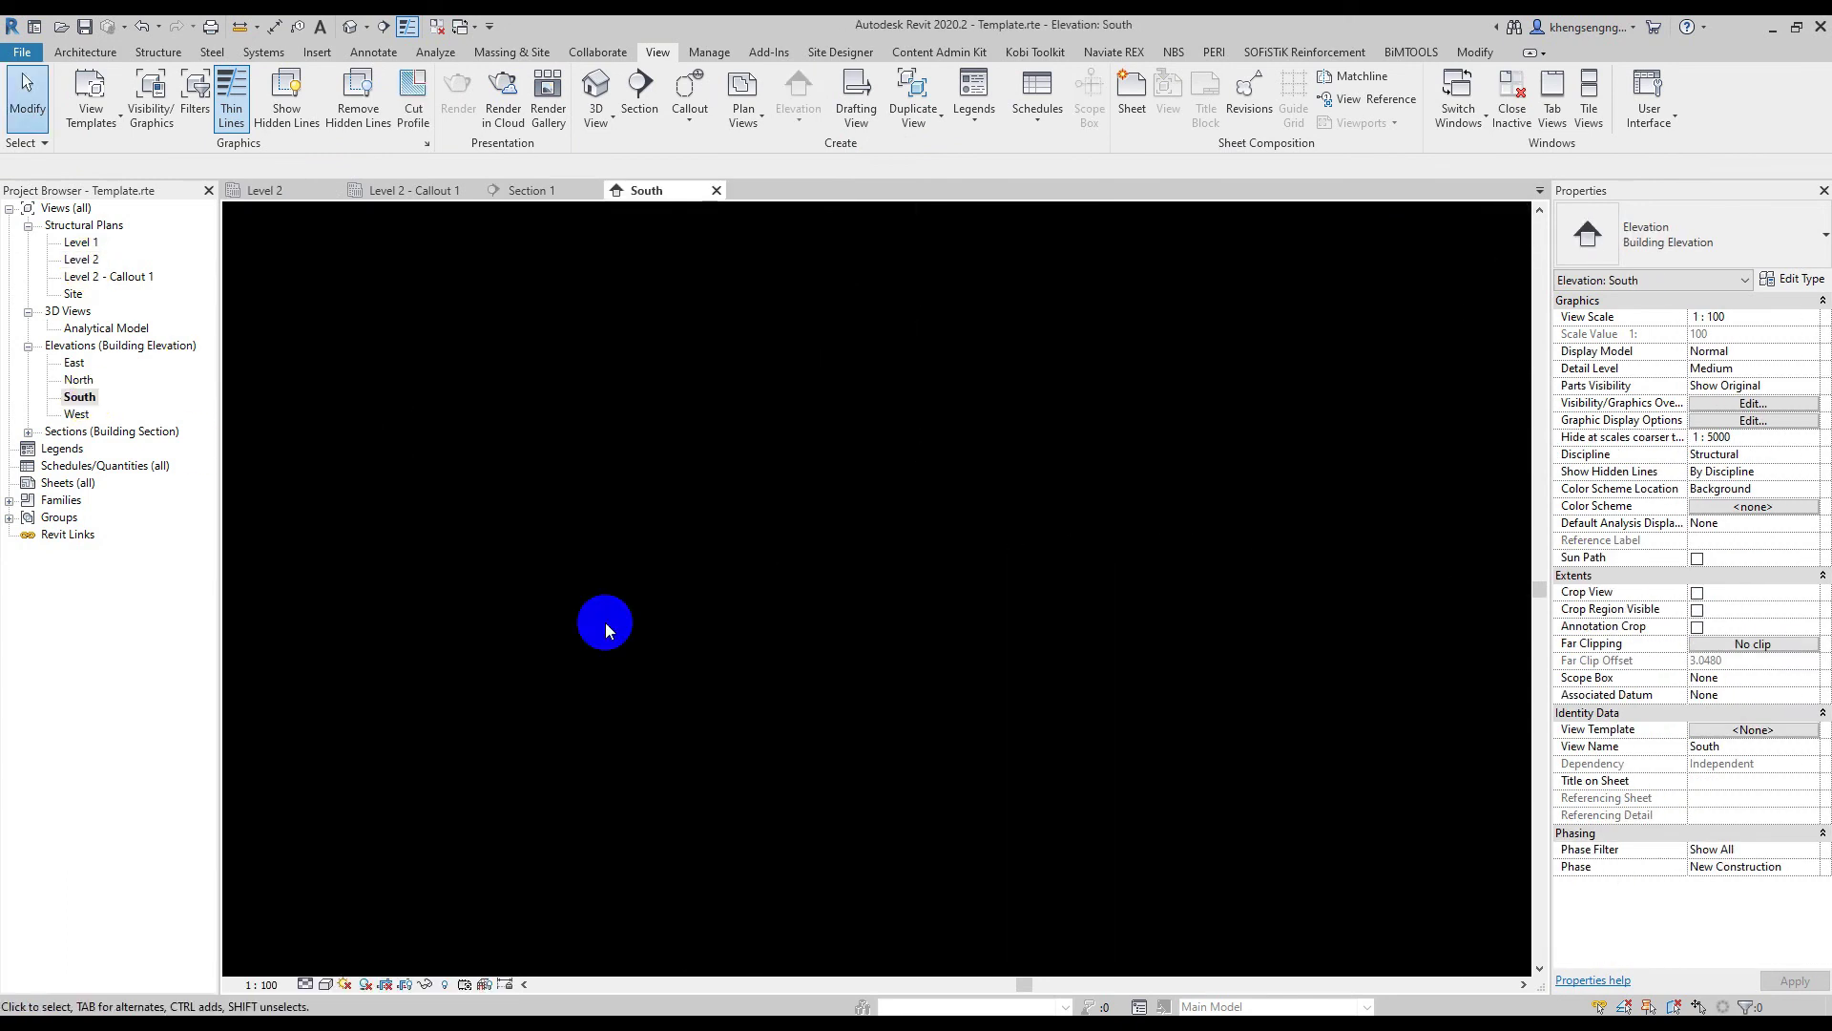
left_click(1293, 603)
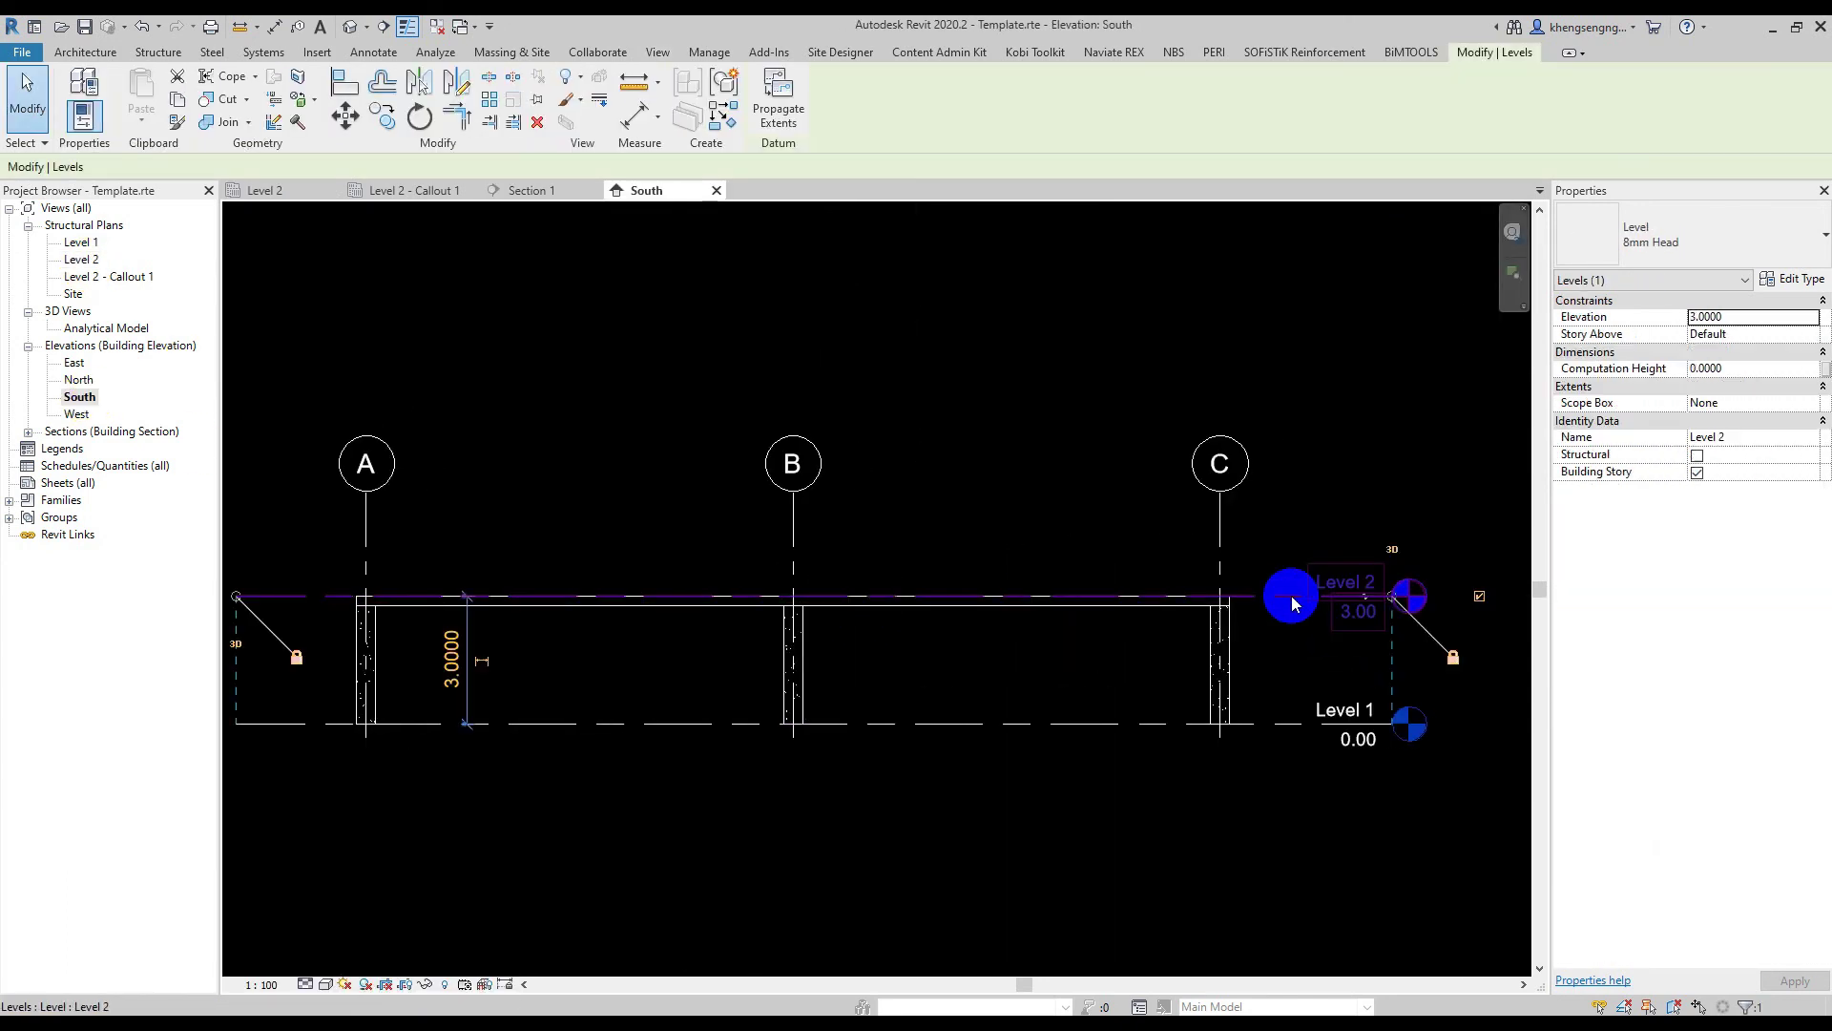
key("r")
key("o")
scroll(1221, 576, "up", 1)
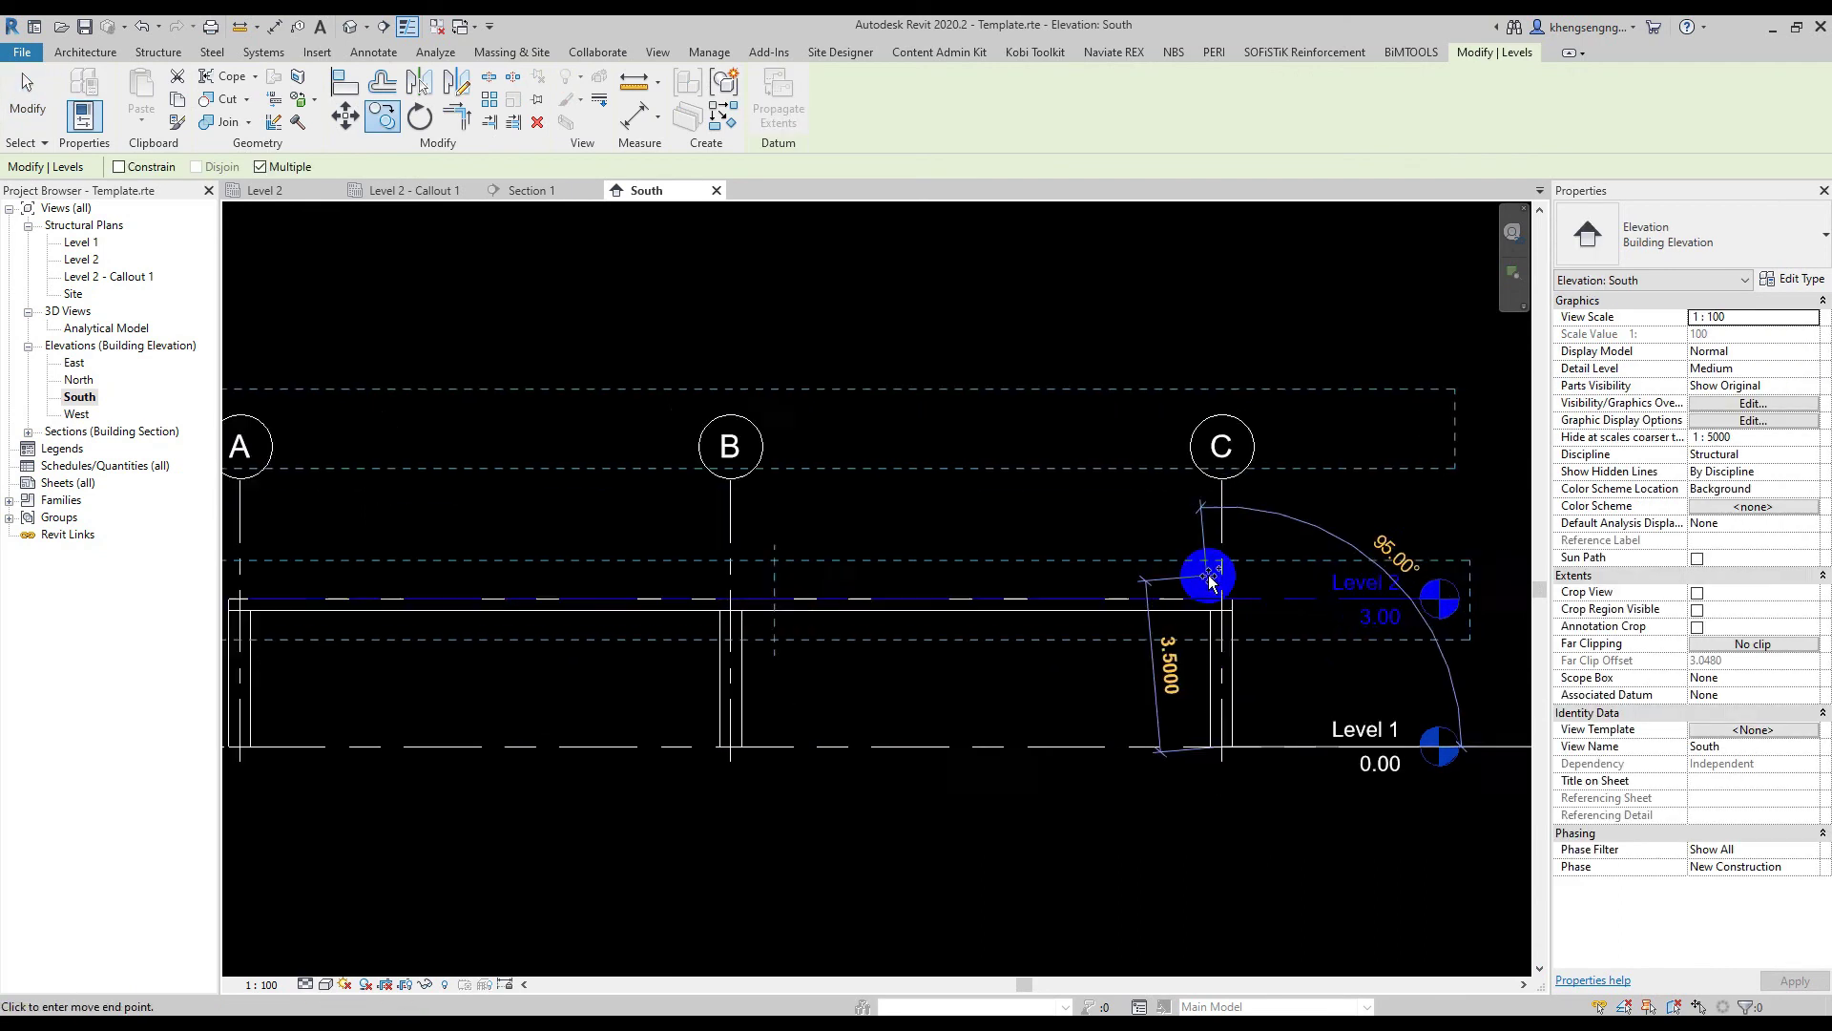
scroll(1221, 575, "up", 1)
scroll(1210, 621, "down", 3)
key("Escape")
key("Escape")
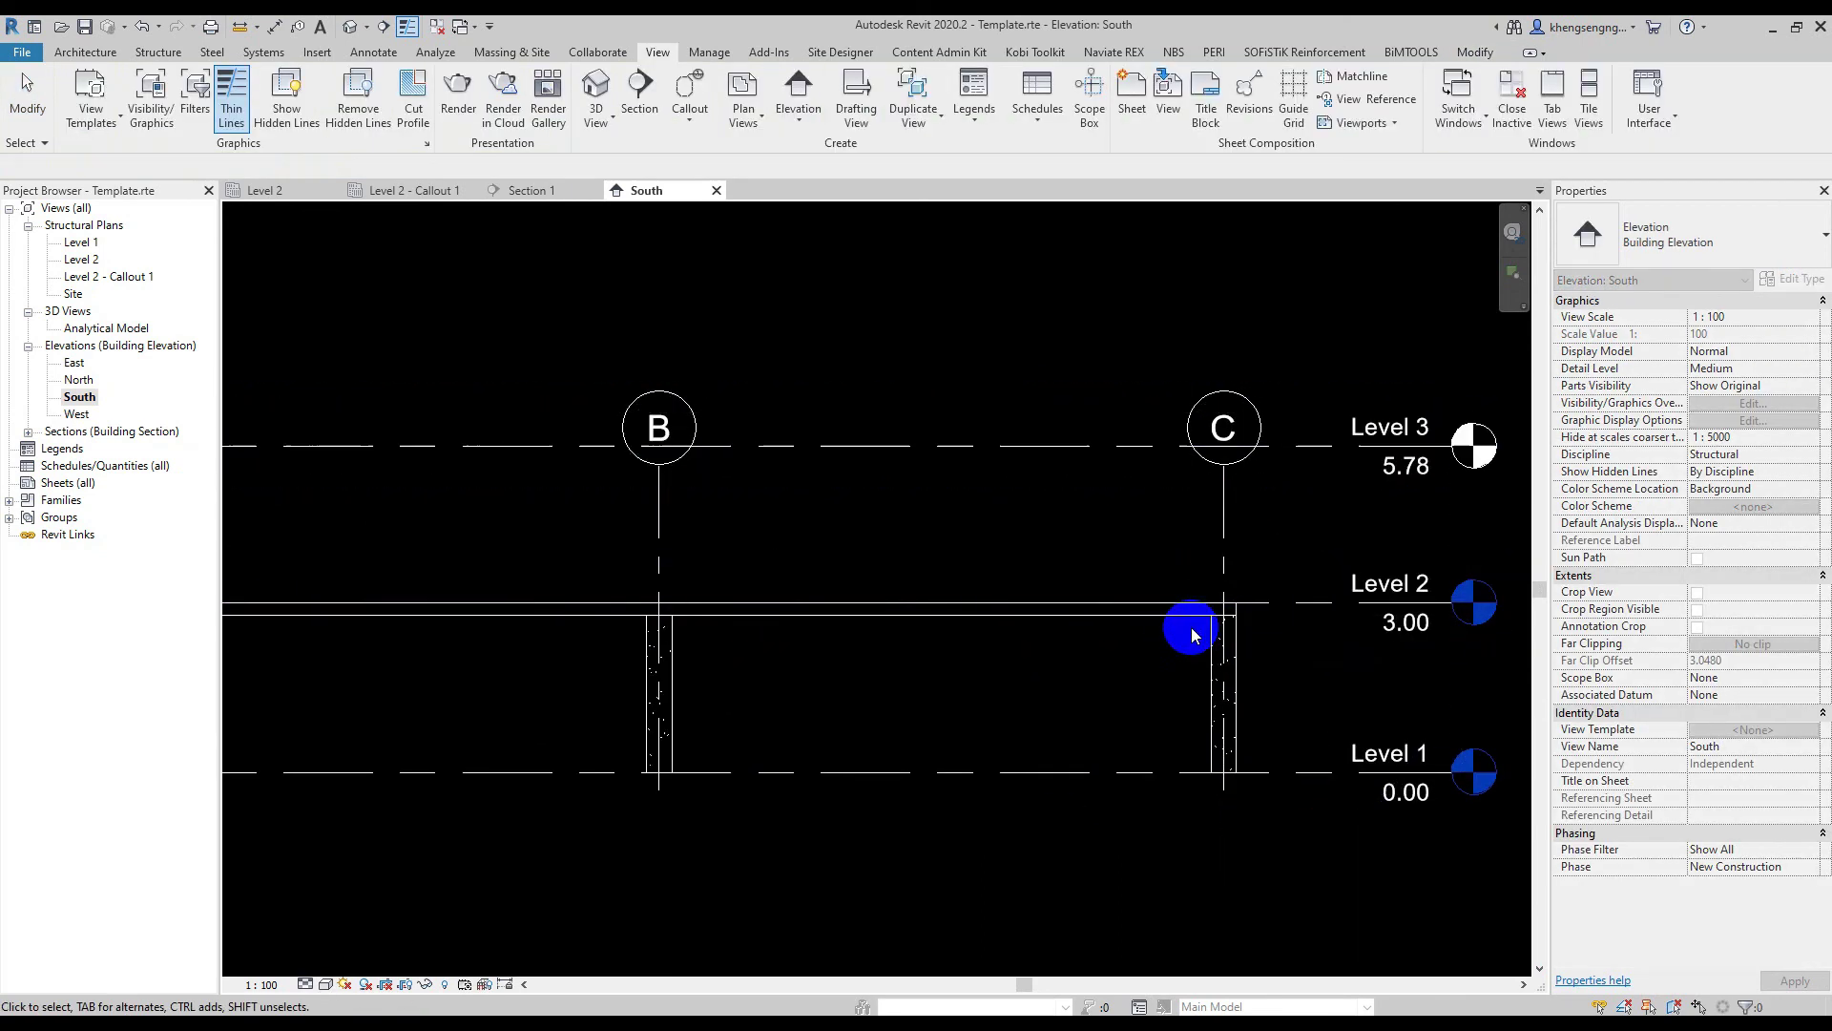
Raise grid B's heads above Level 3 and switch to the default 3D view
left_click(841, 546)
left_click_drag(840, 515, 839, 391)
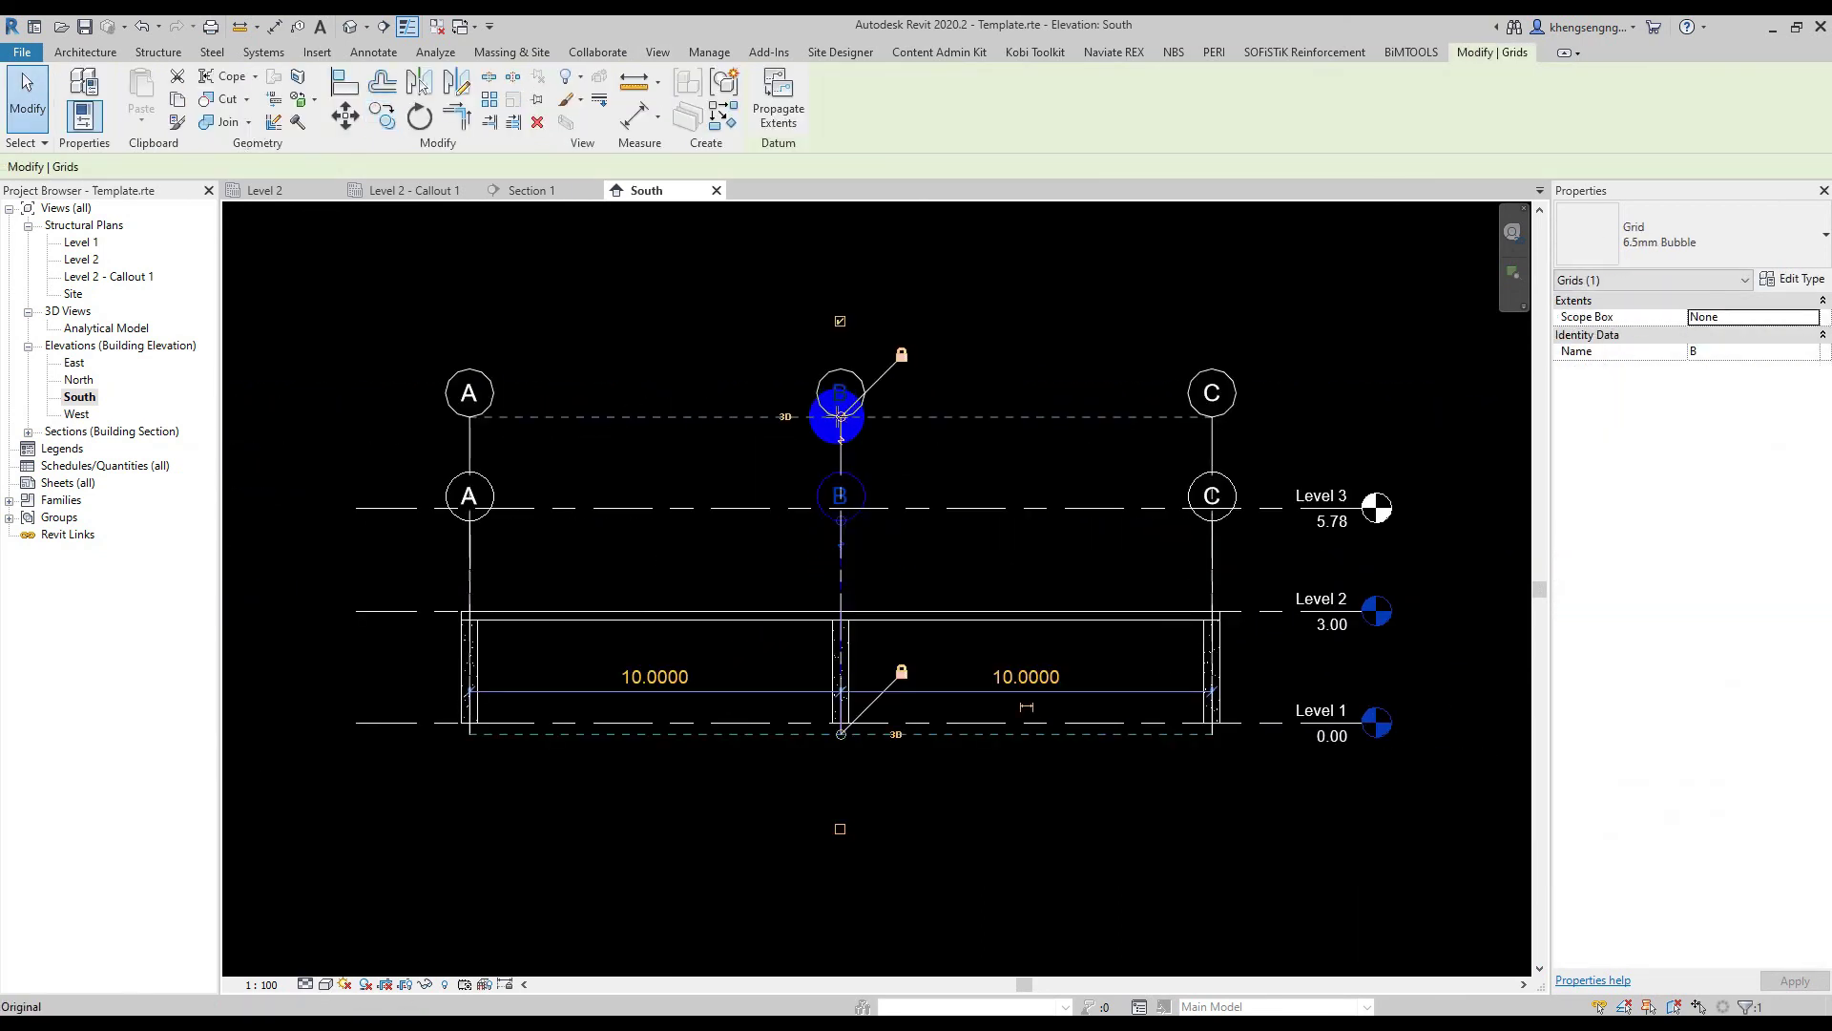
left_click(787, 583)
middle_click_drag(635, 614, 643, 540)
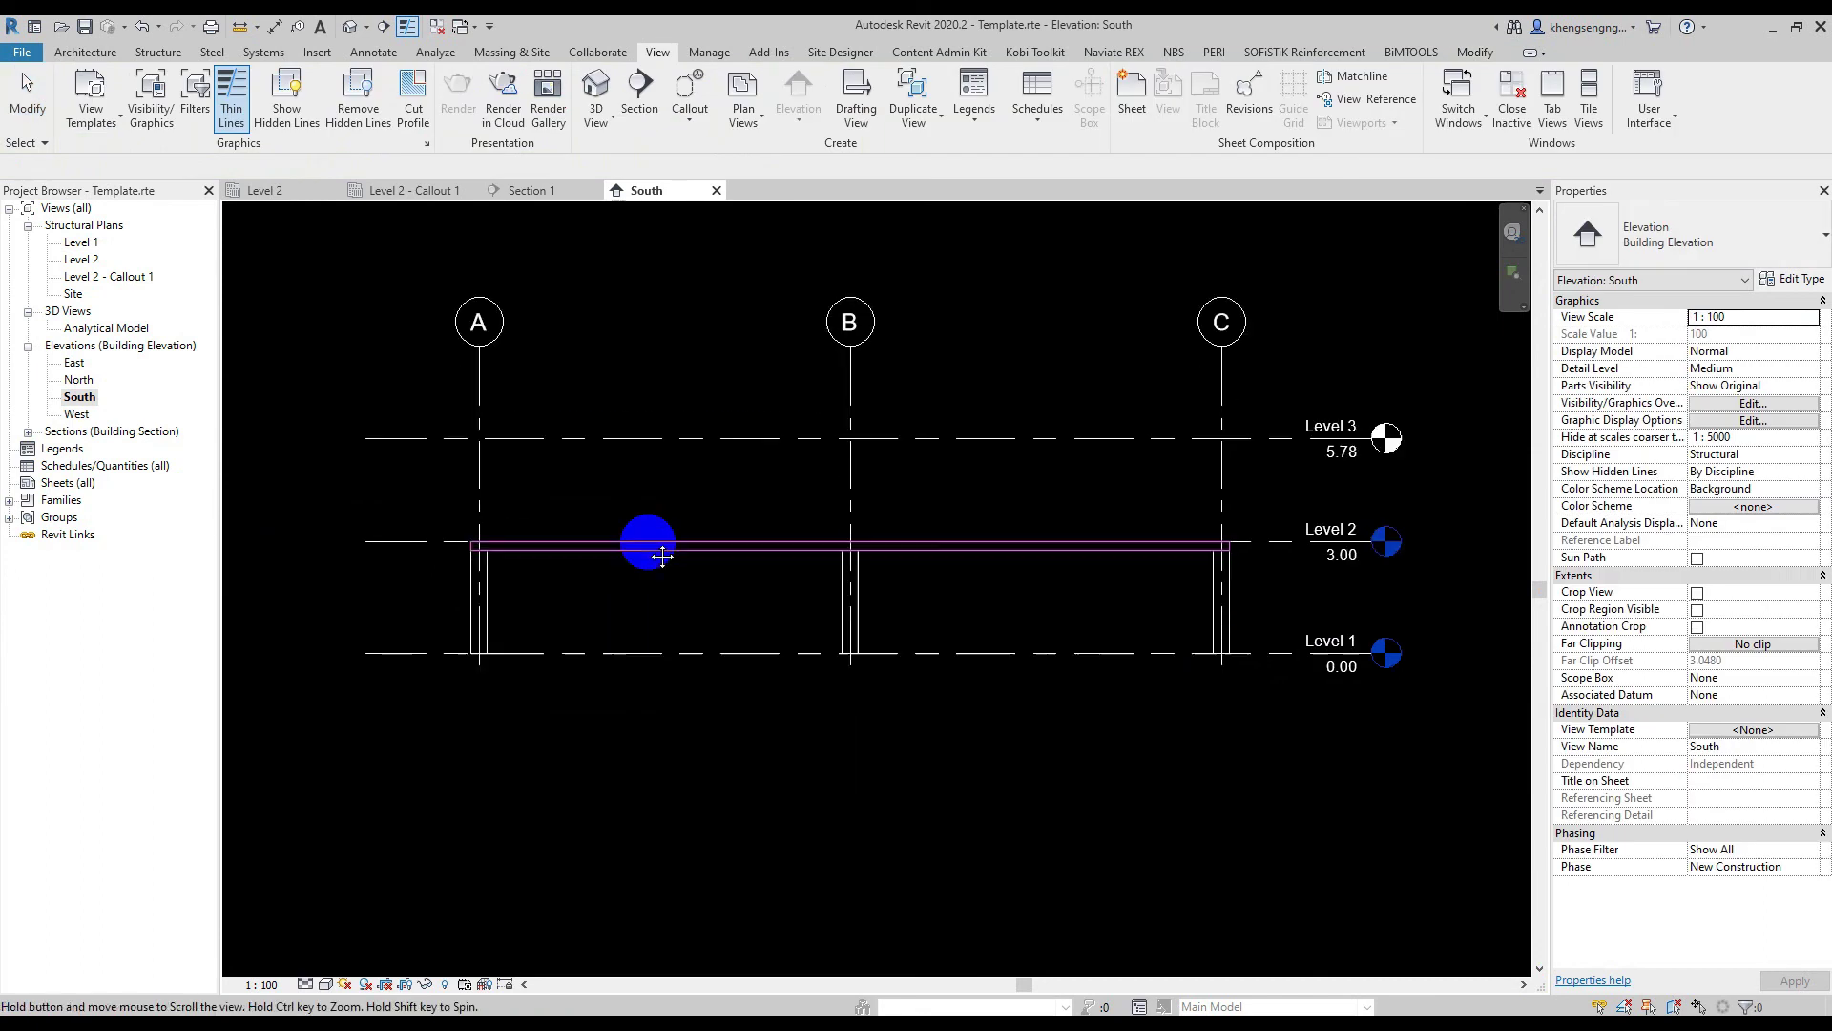
left_click(345, 28)
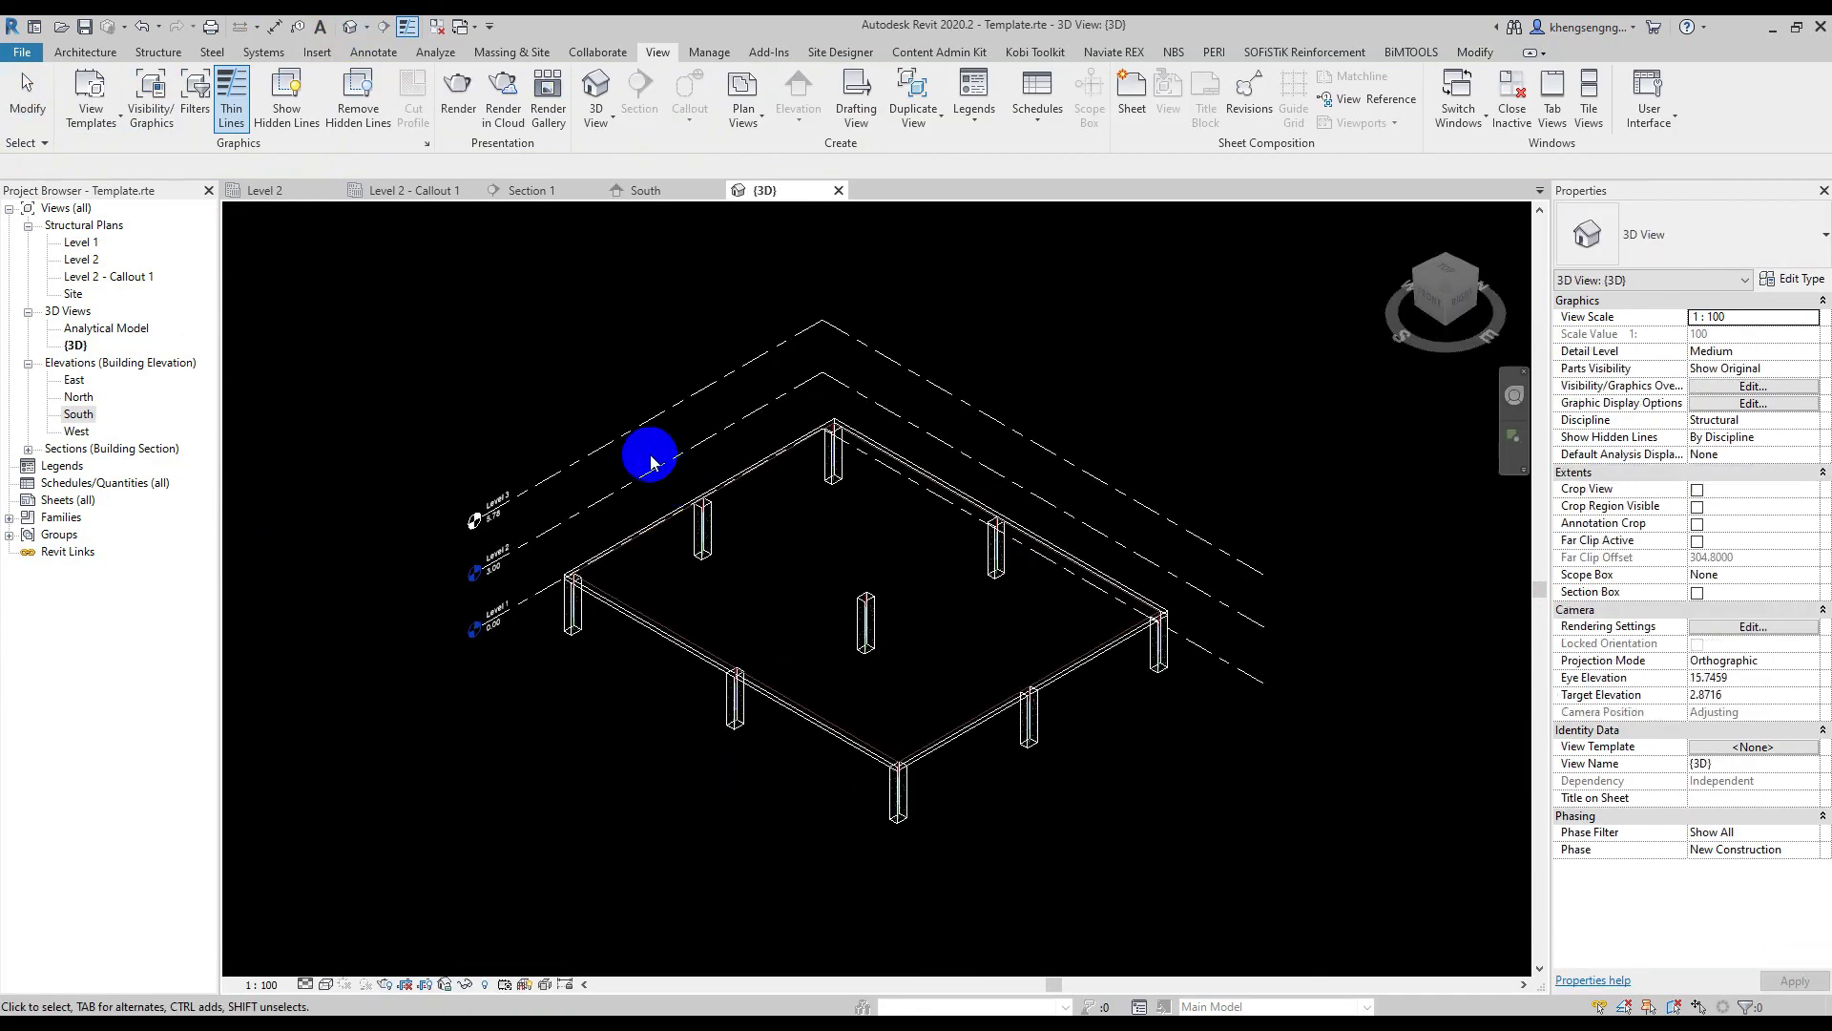
Window-select the whole model and filter the selection down to Structural Columns
left_click_drag(457, 291, 1211, 924)
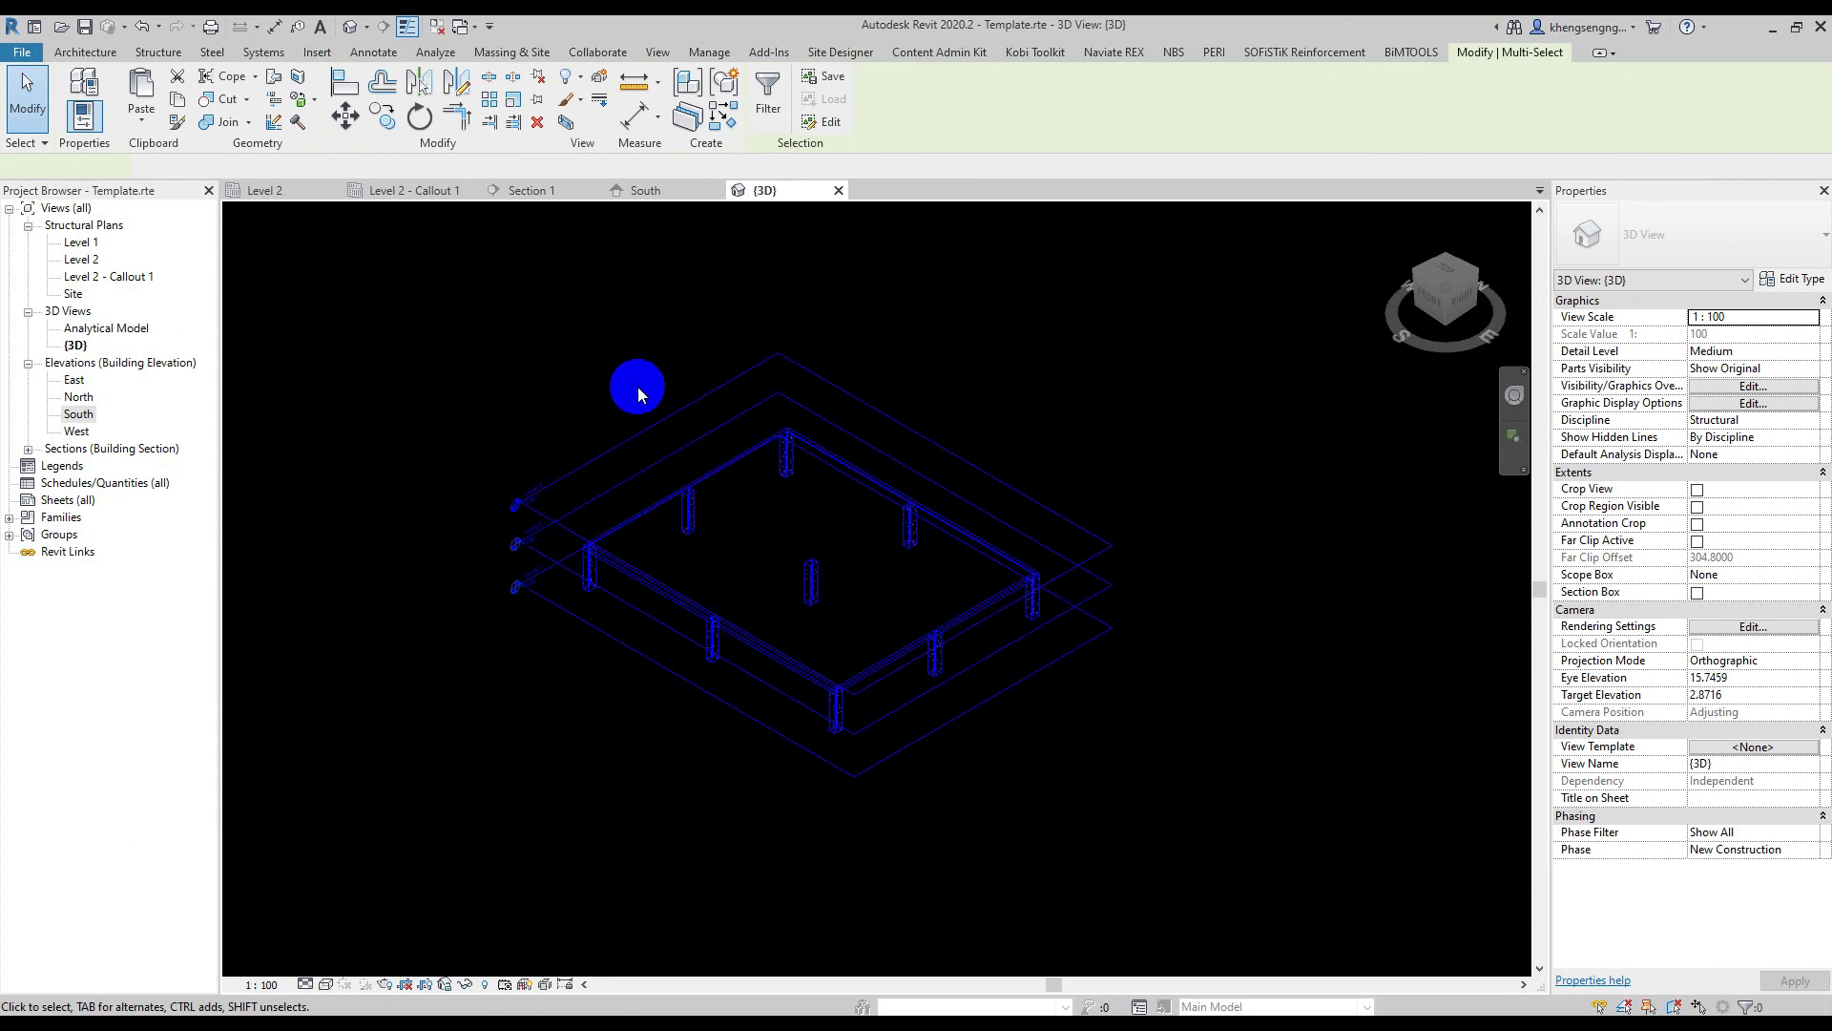
left_click(768, 88)
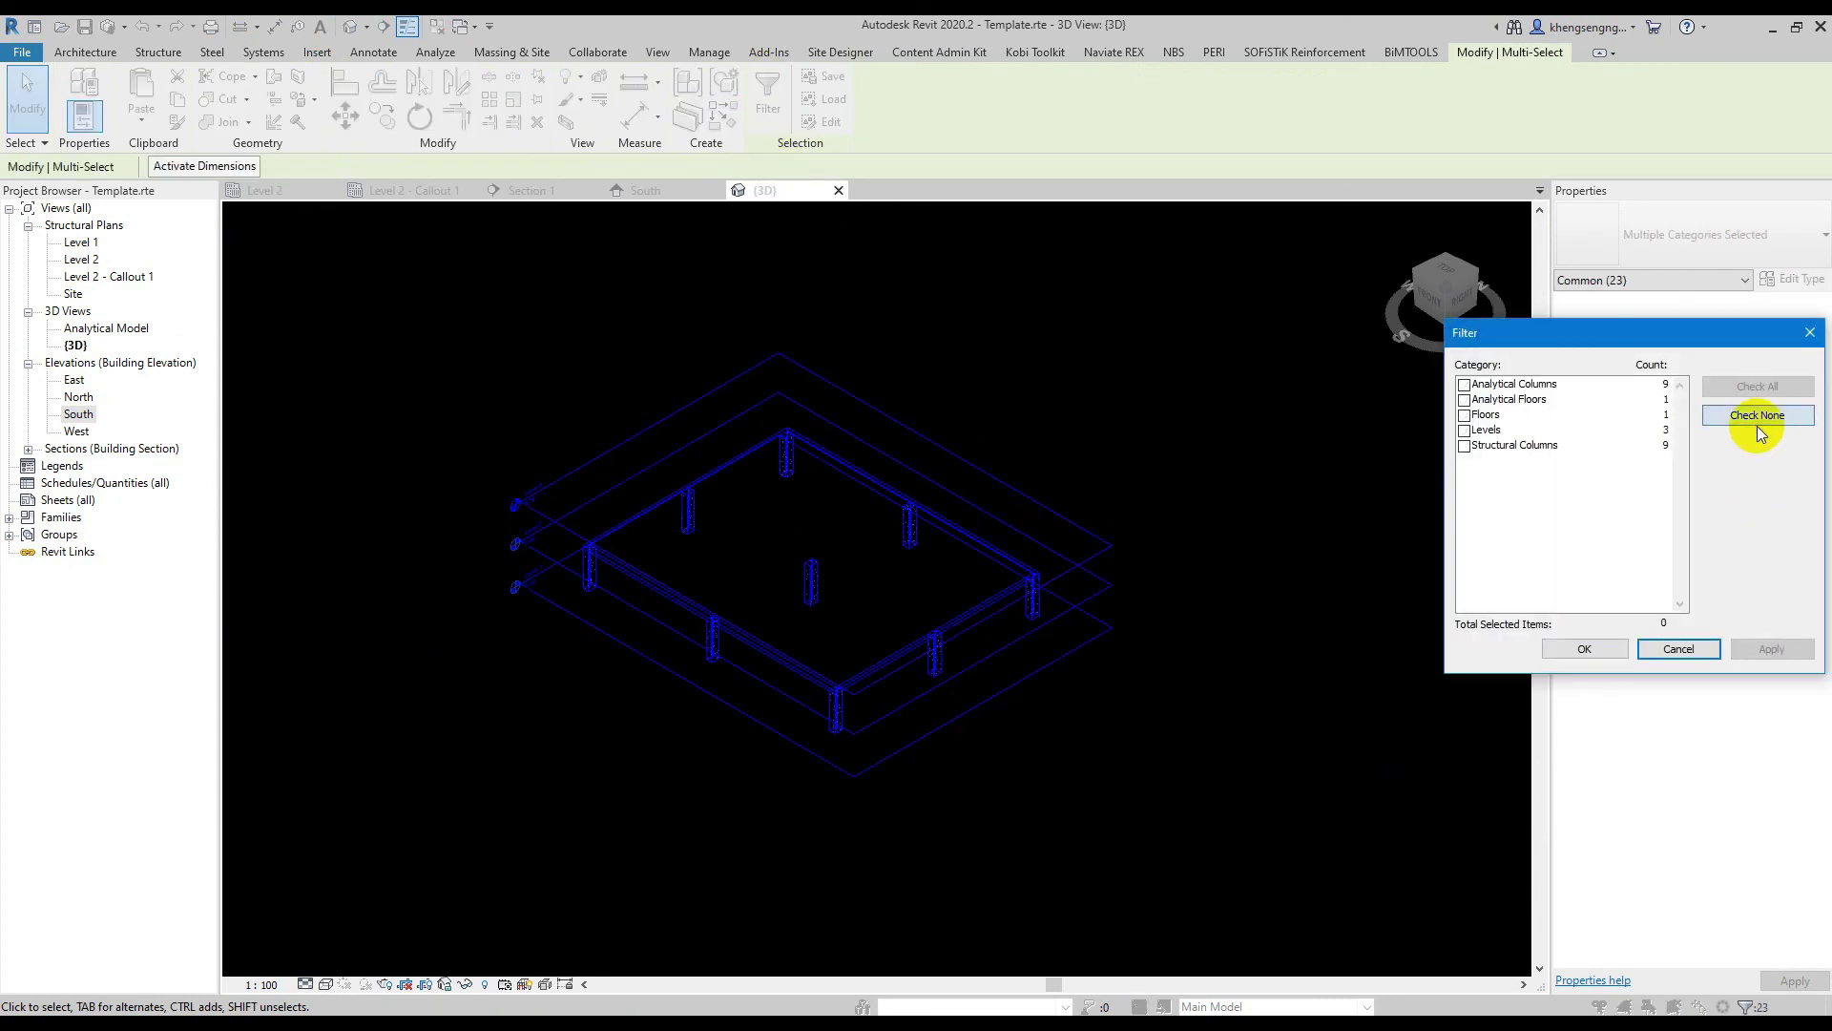
left_click(1464, 446)
left_click(1603, 653)
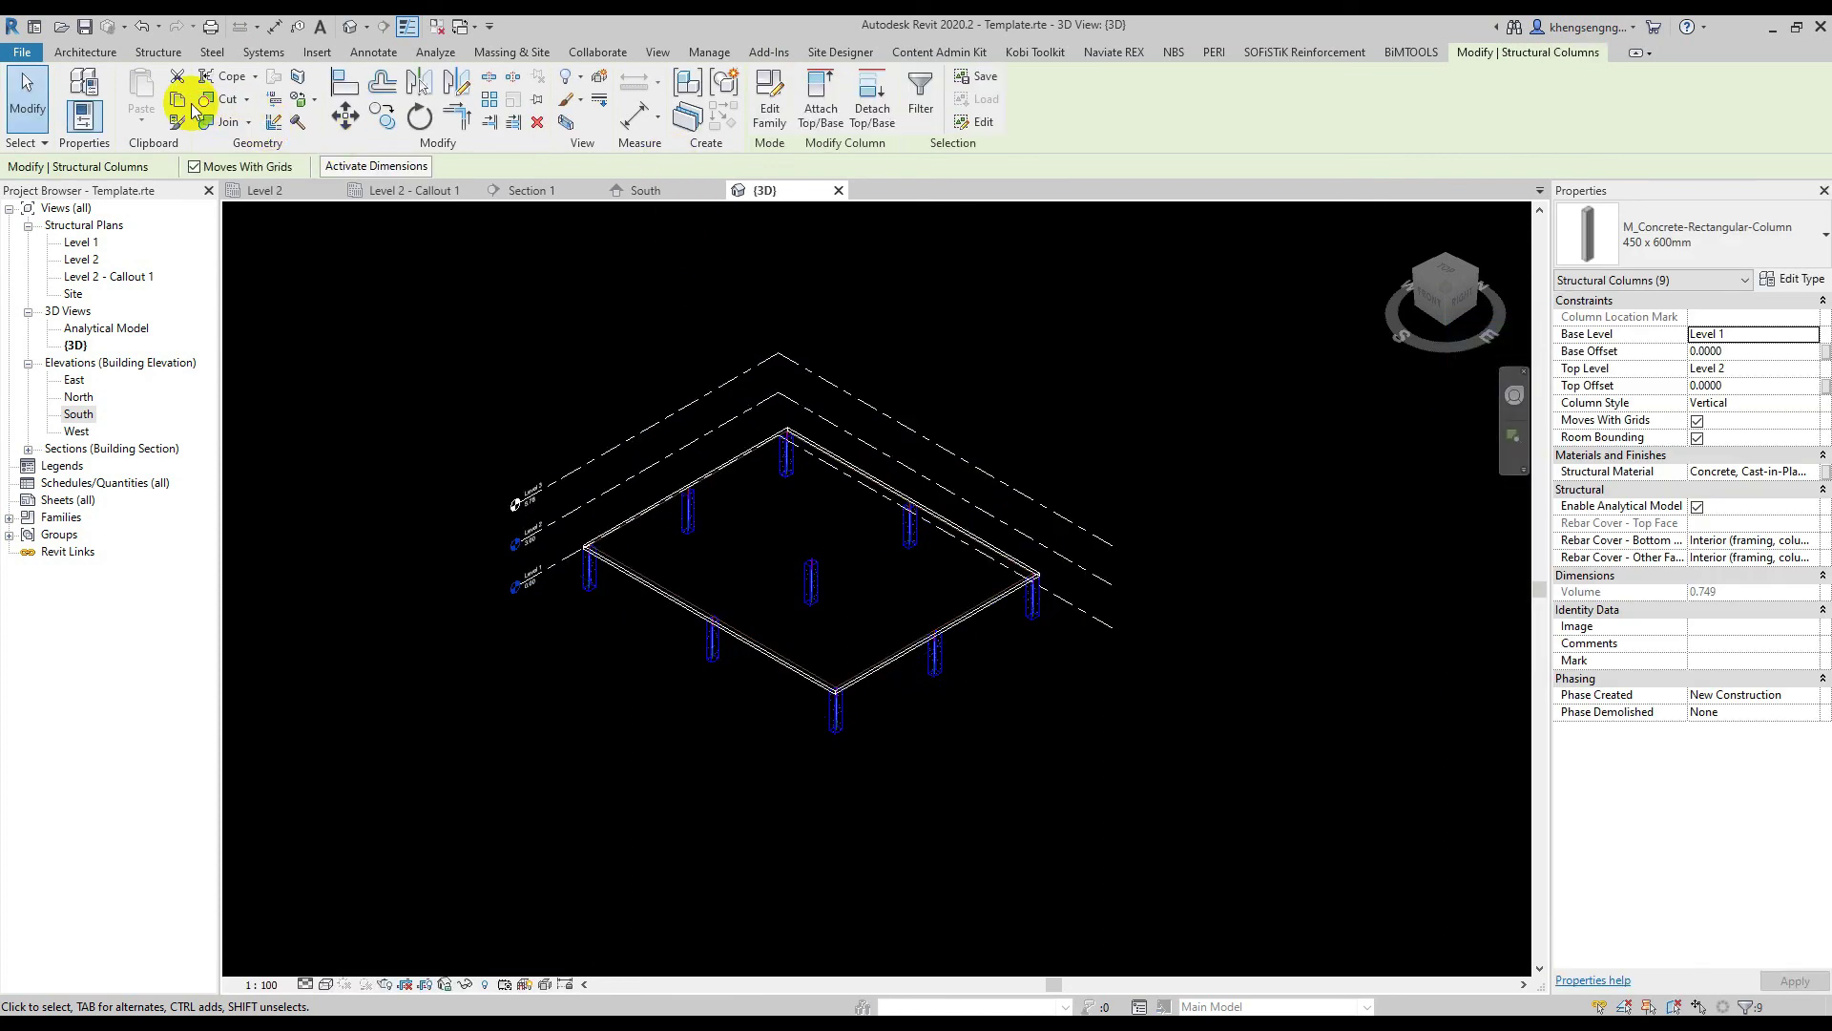
Copy the columns, paste them aligned to Level 2, and open the Level 2 plan
left_click(179, 101)
left_click(143, 192)
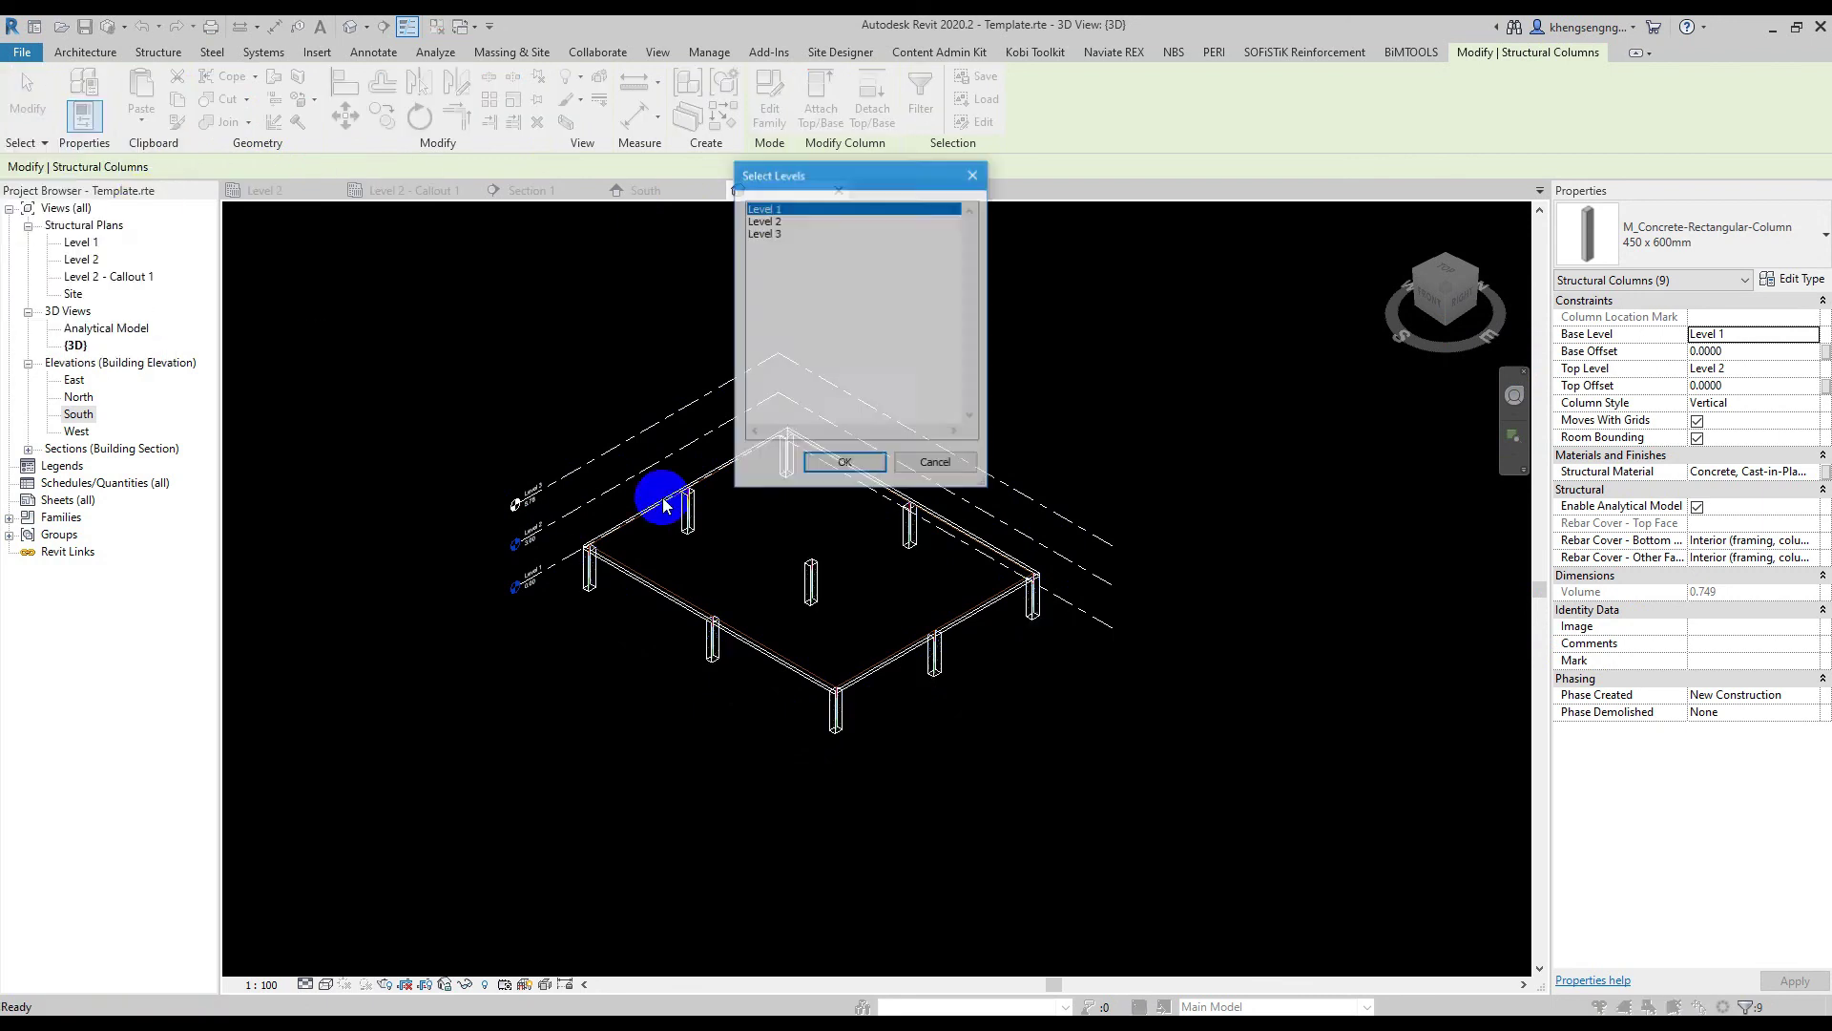
double_click(763, 220)
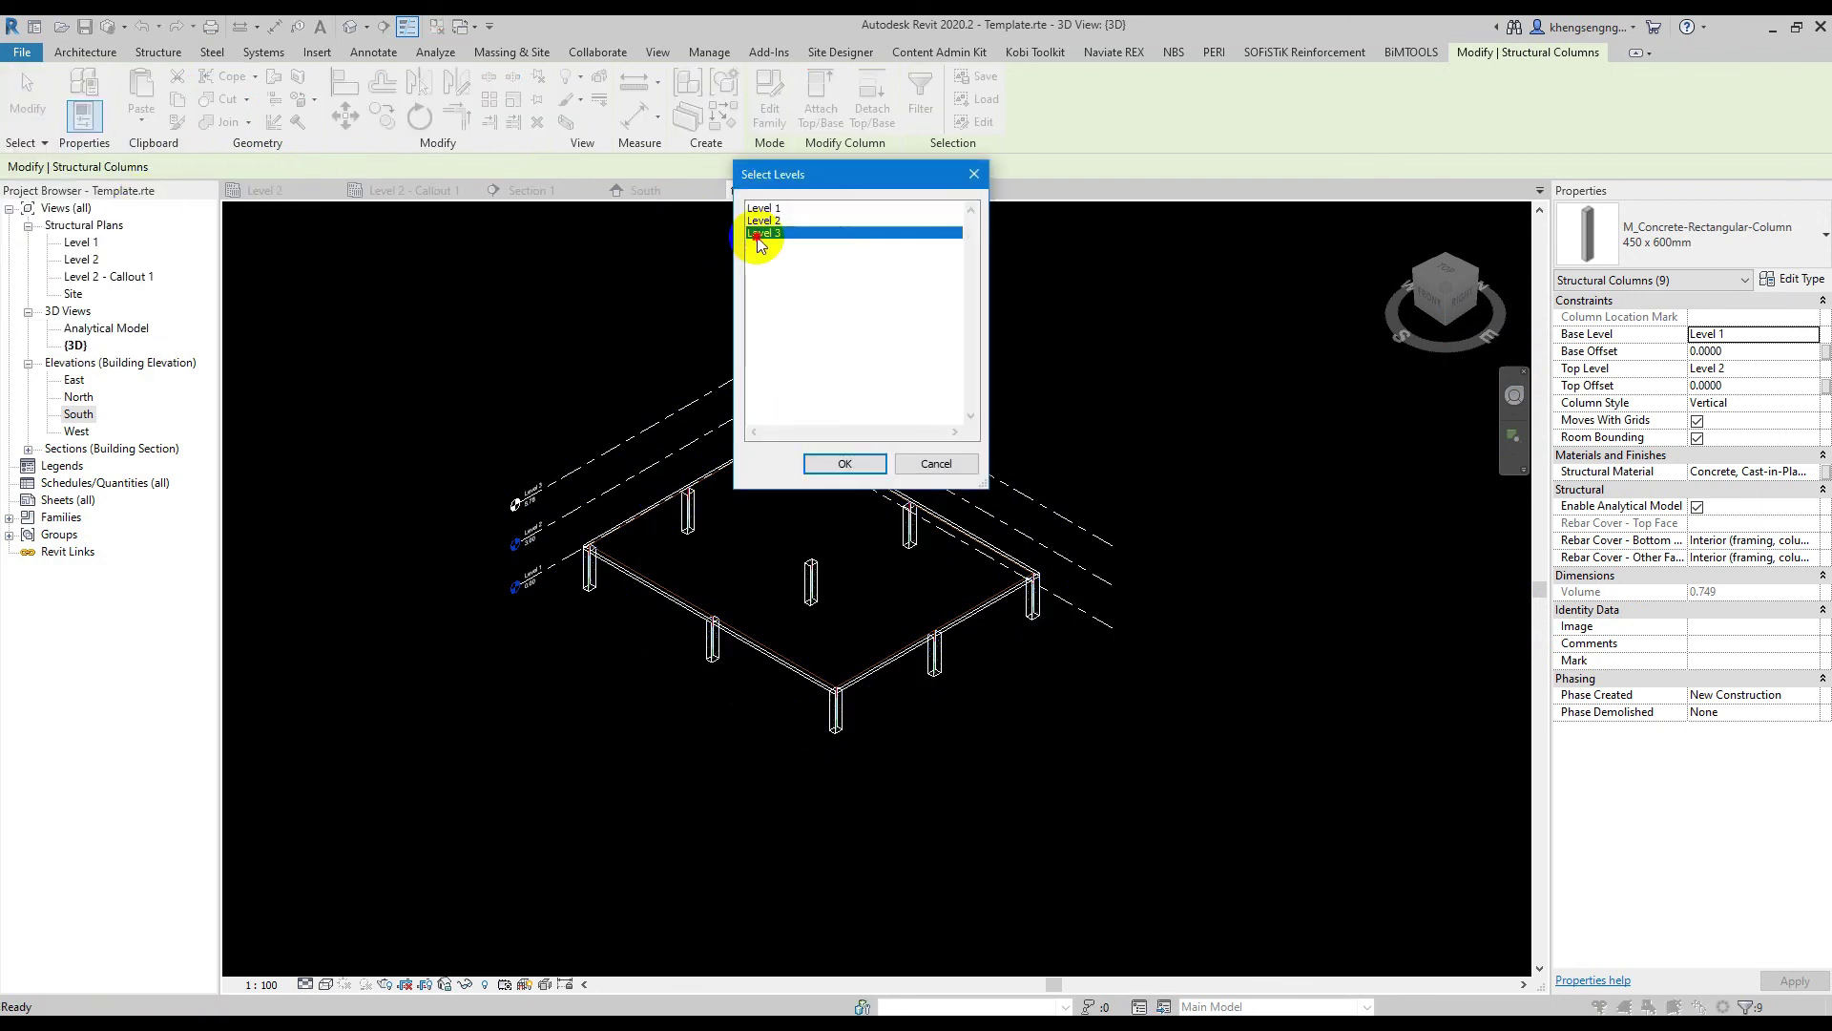
left_click(641, 708)
double_click(81, 258)
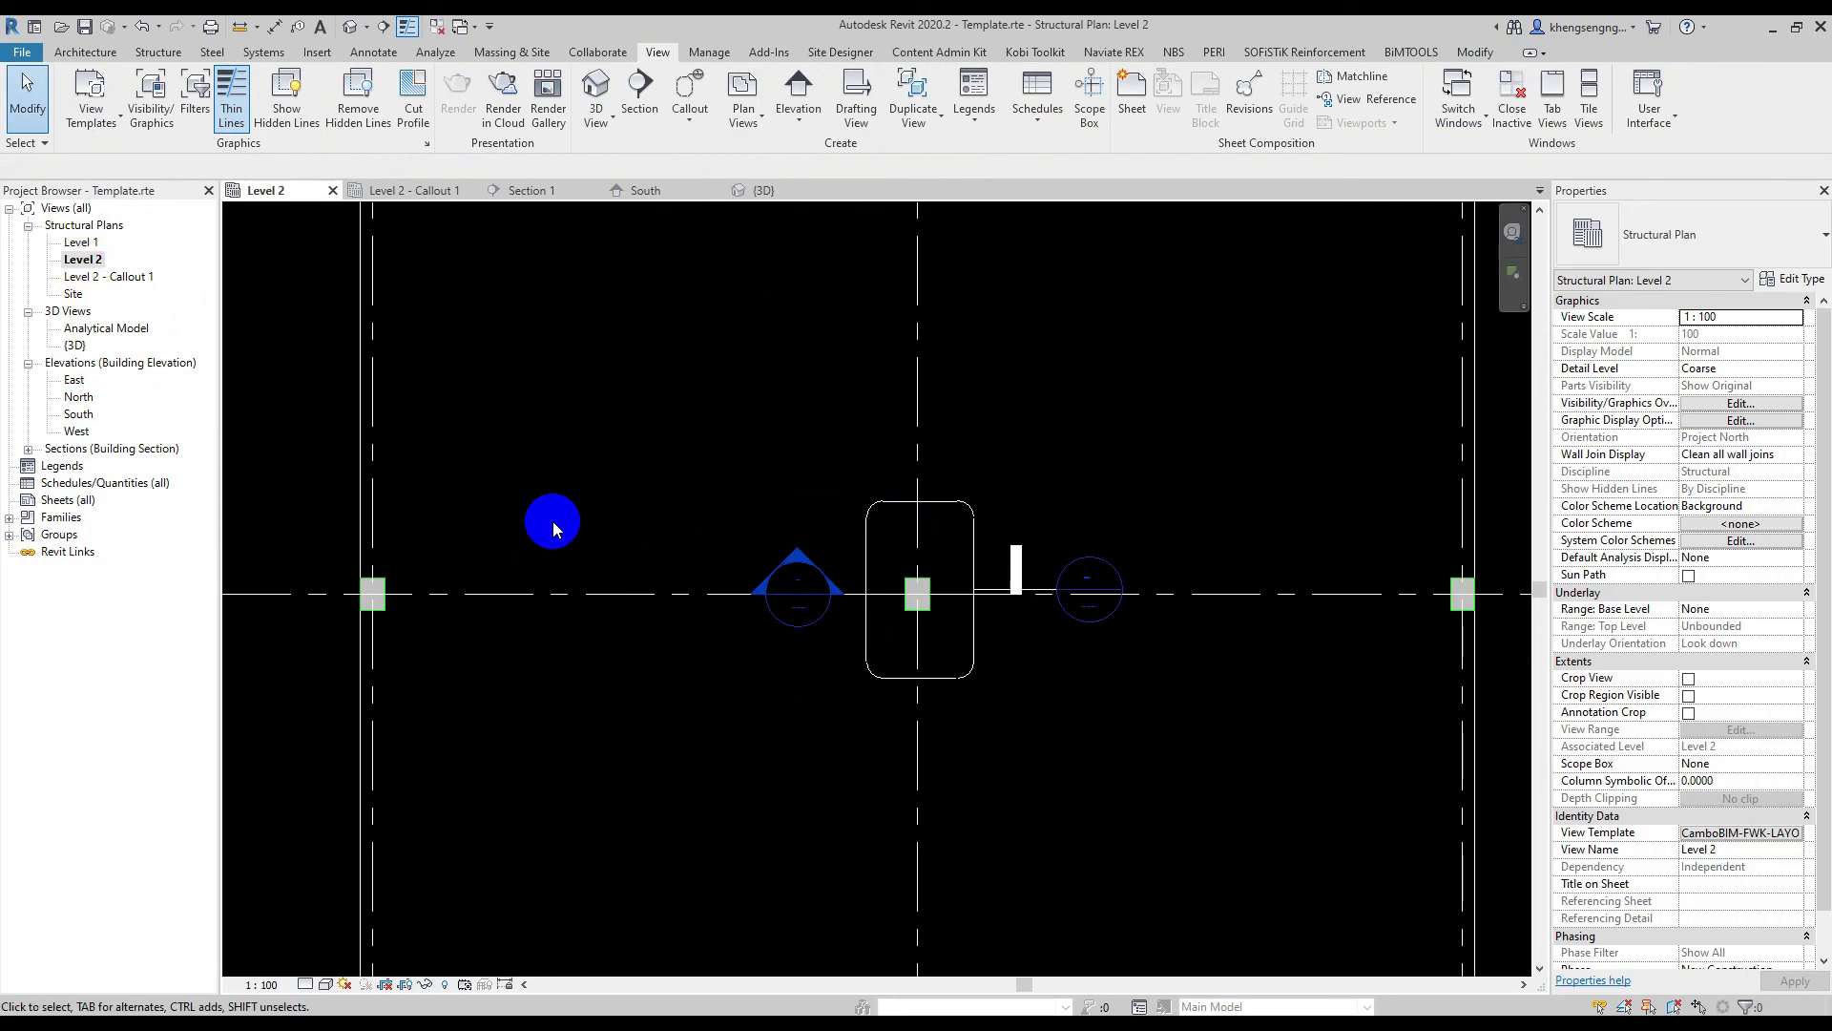
Zoom and pan the Level 2 plan onto a column, selecting it to check its properties
scroll(792, 599, "down", 2)
left_click(84, 259)
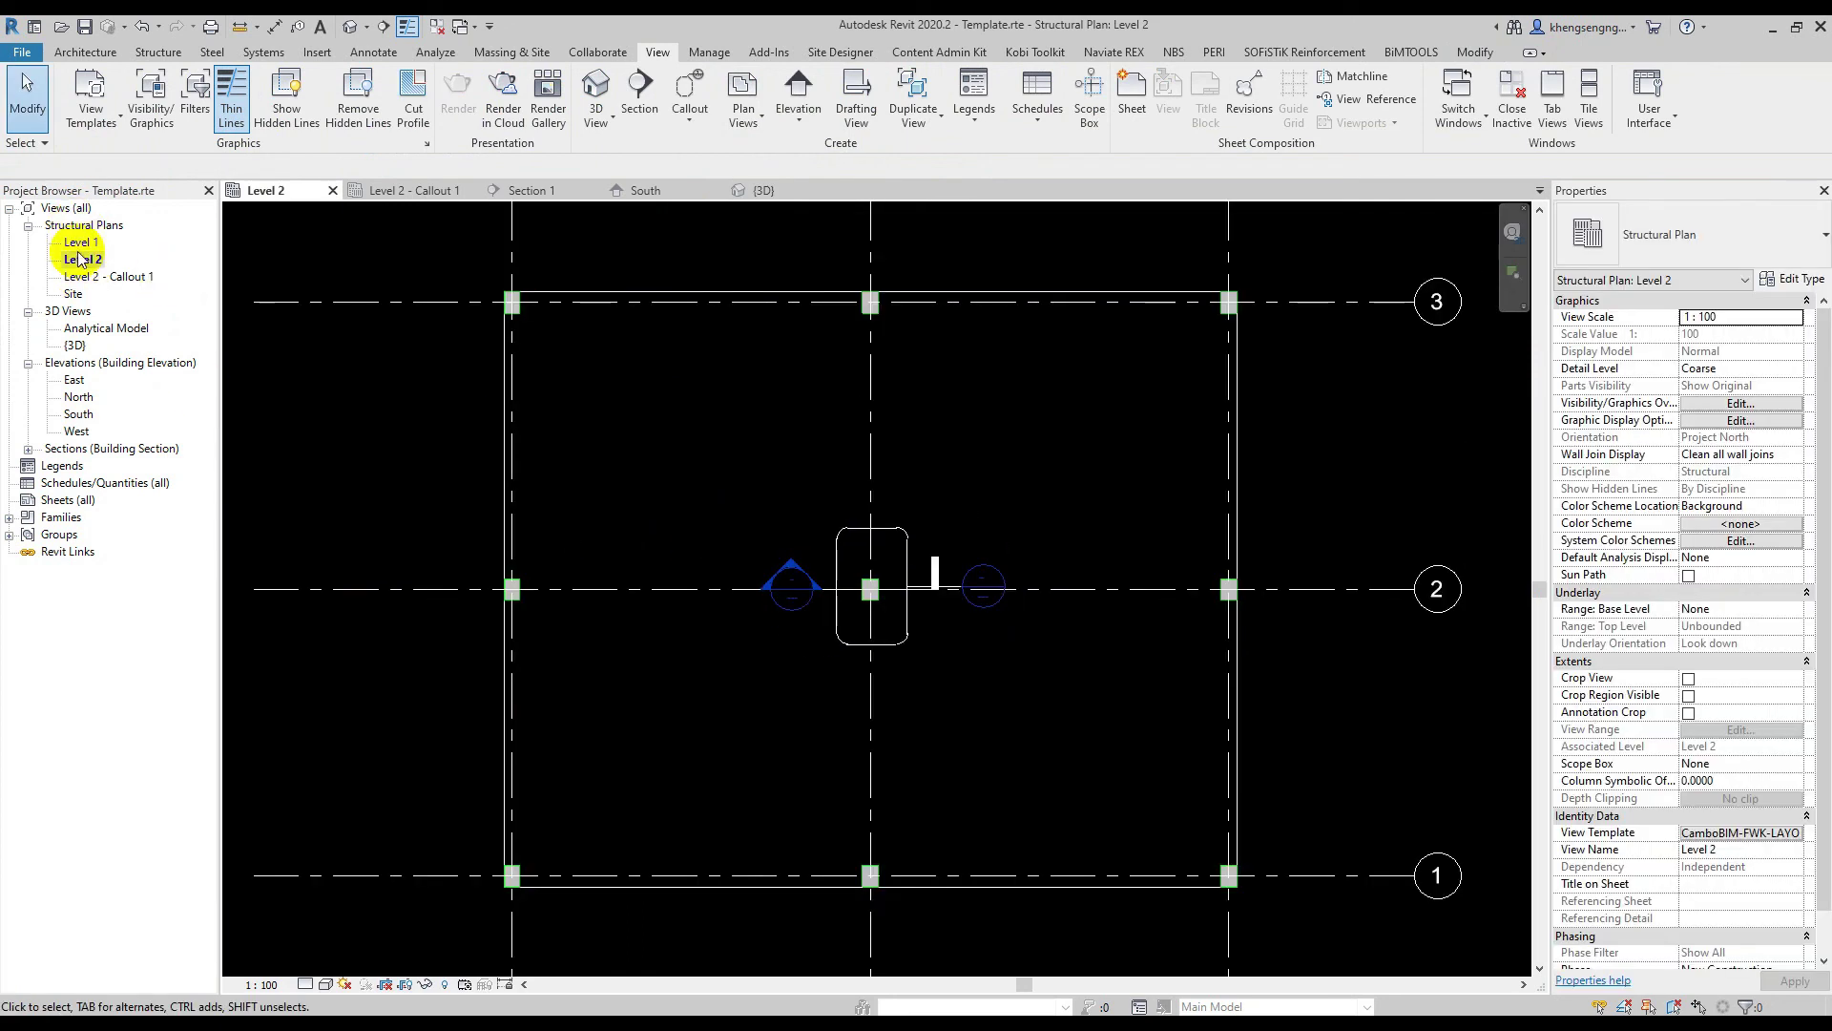
scroll(645, 557, "up", 3)
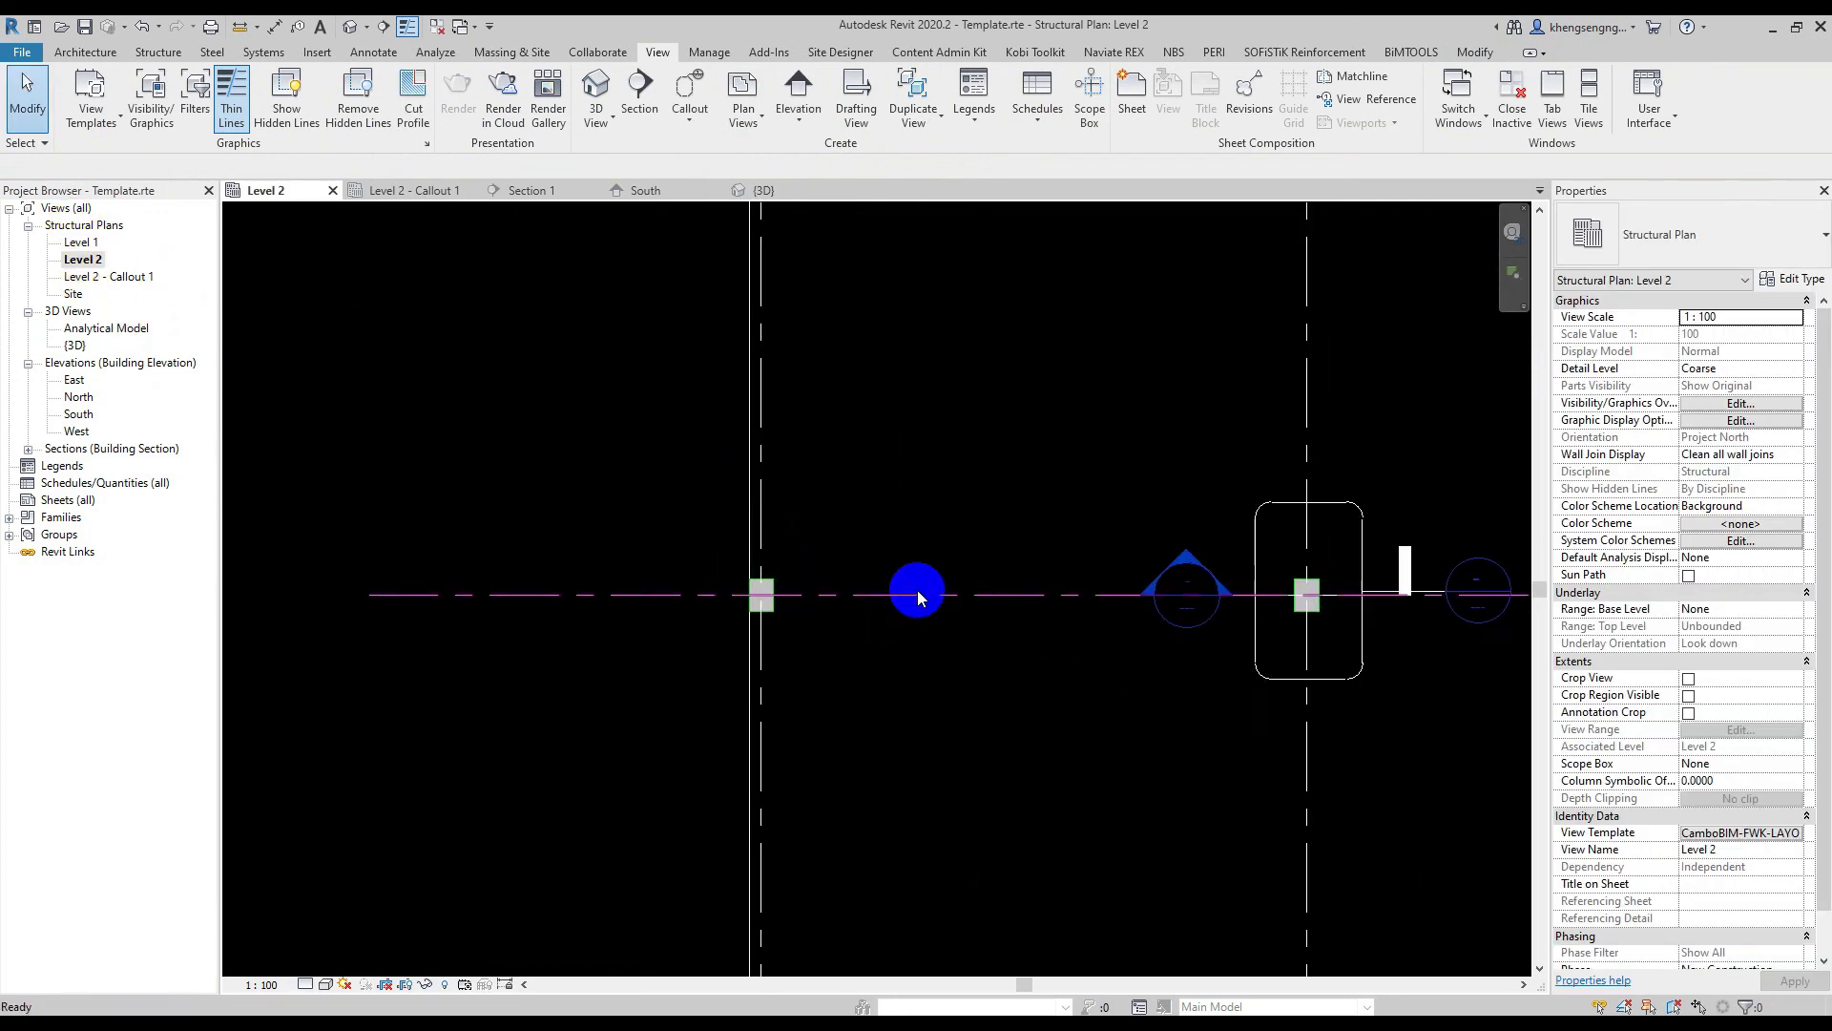
scroll(827, 614, "up", 2)
scroll(1007, 633, "down", 2)
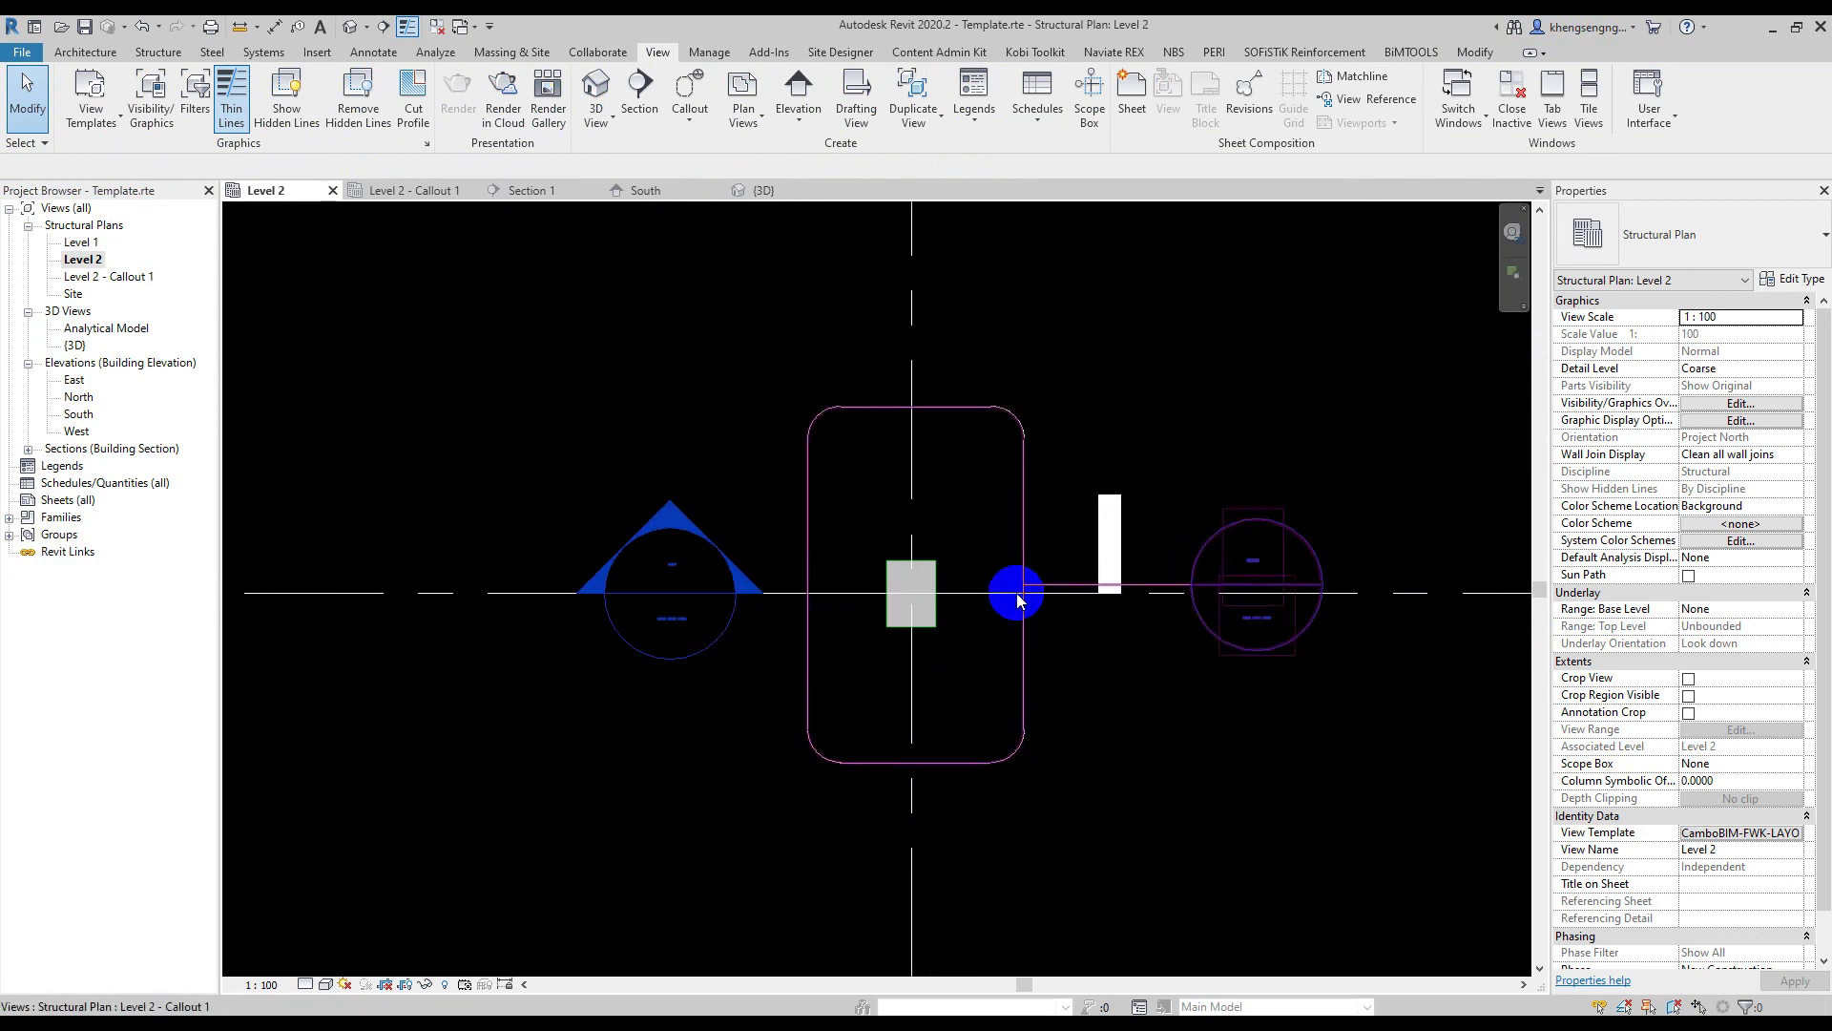
middle_click_drag(937, 635, 842, 649)
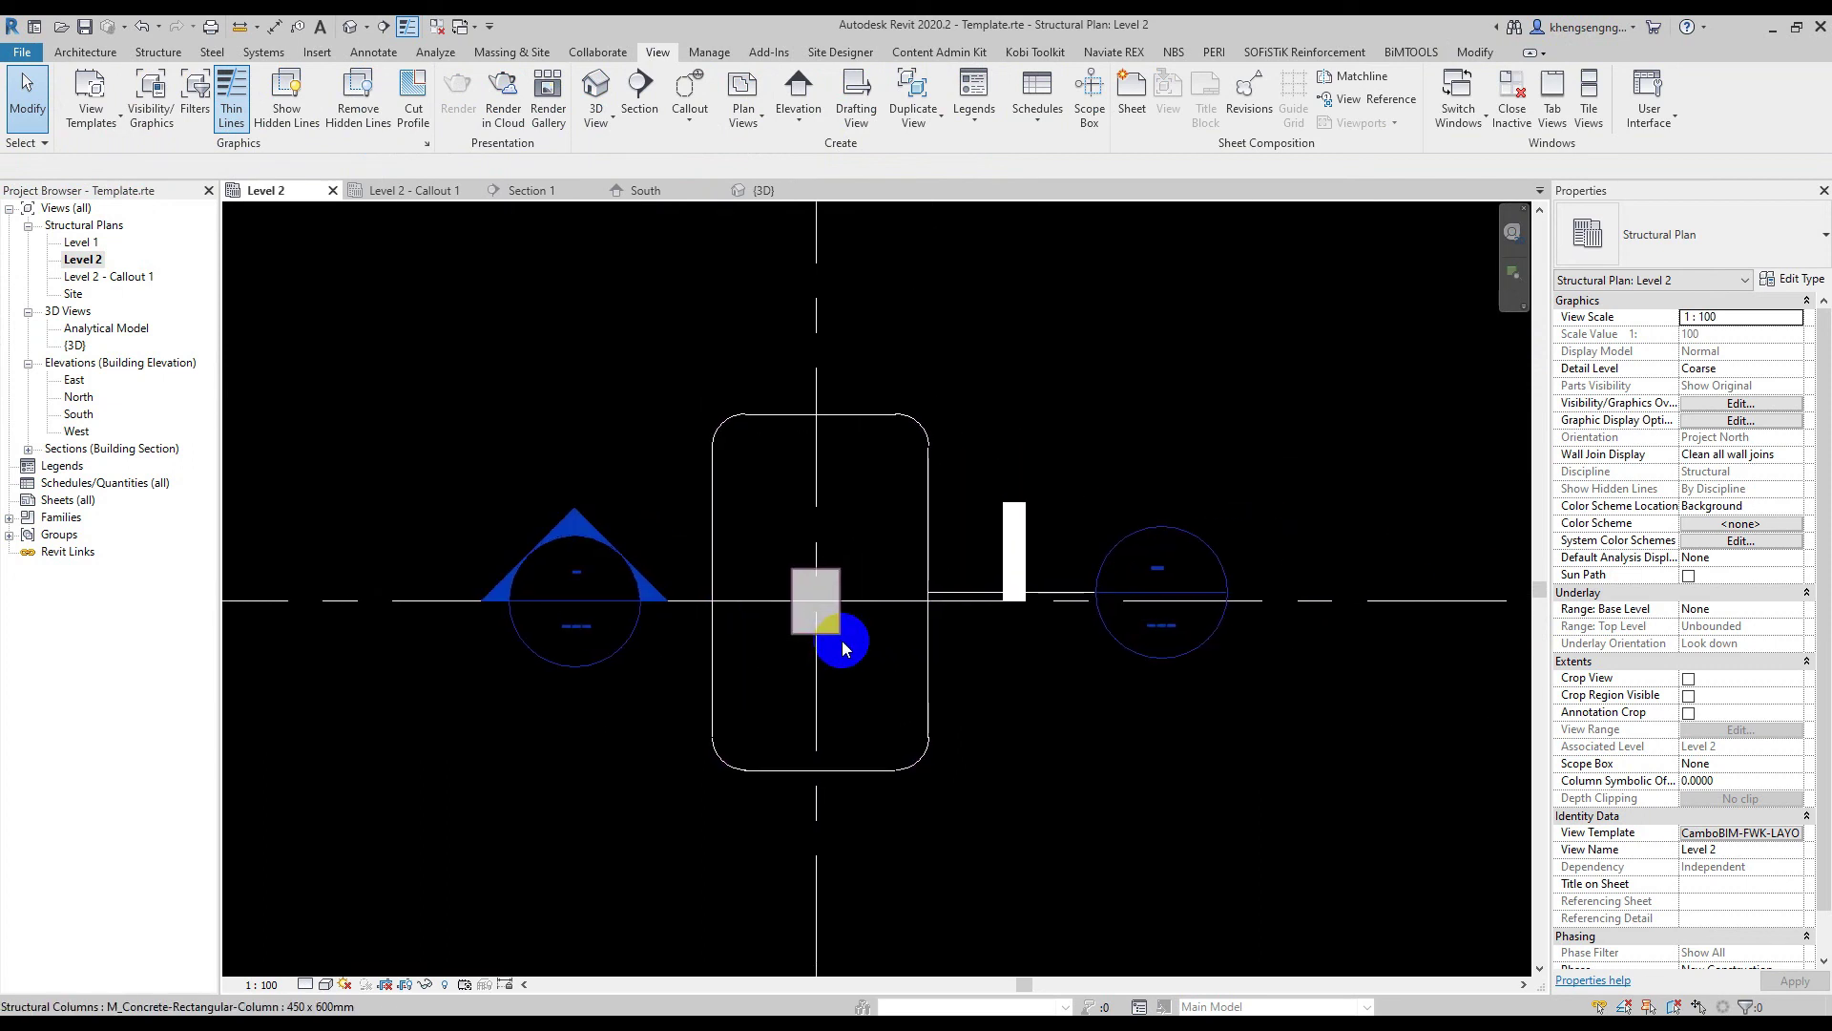
scroll(840, 646, "down", 2)
scroll(840, 648, "down", 1)
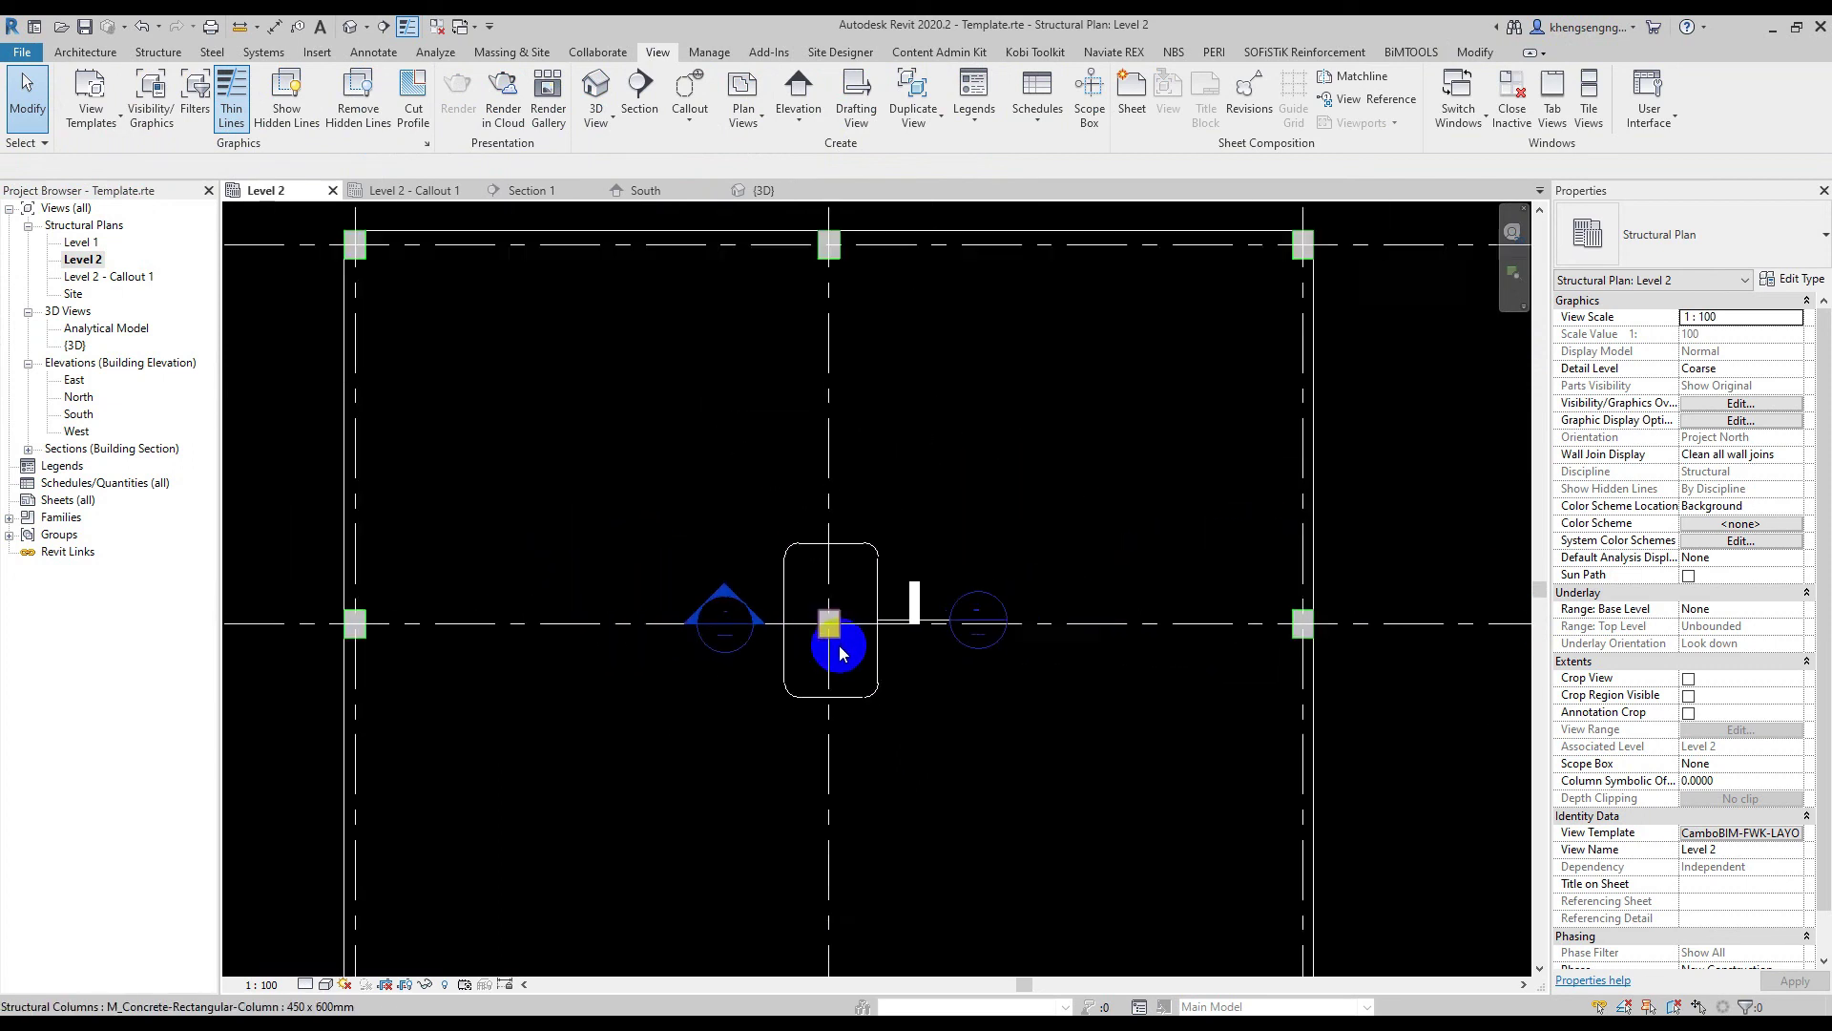
scroll(841, 653, "down", 1)
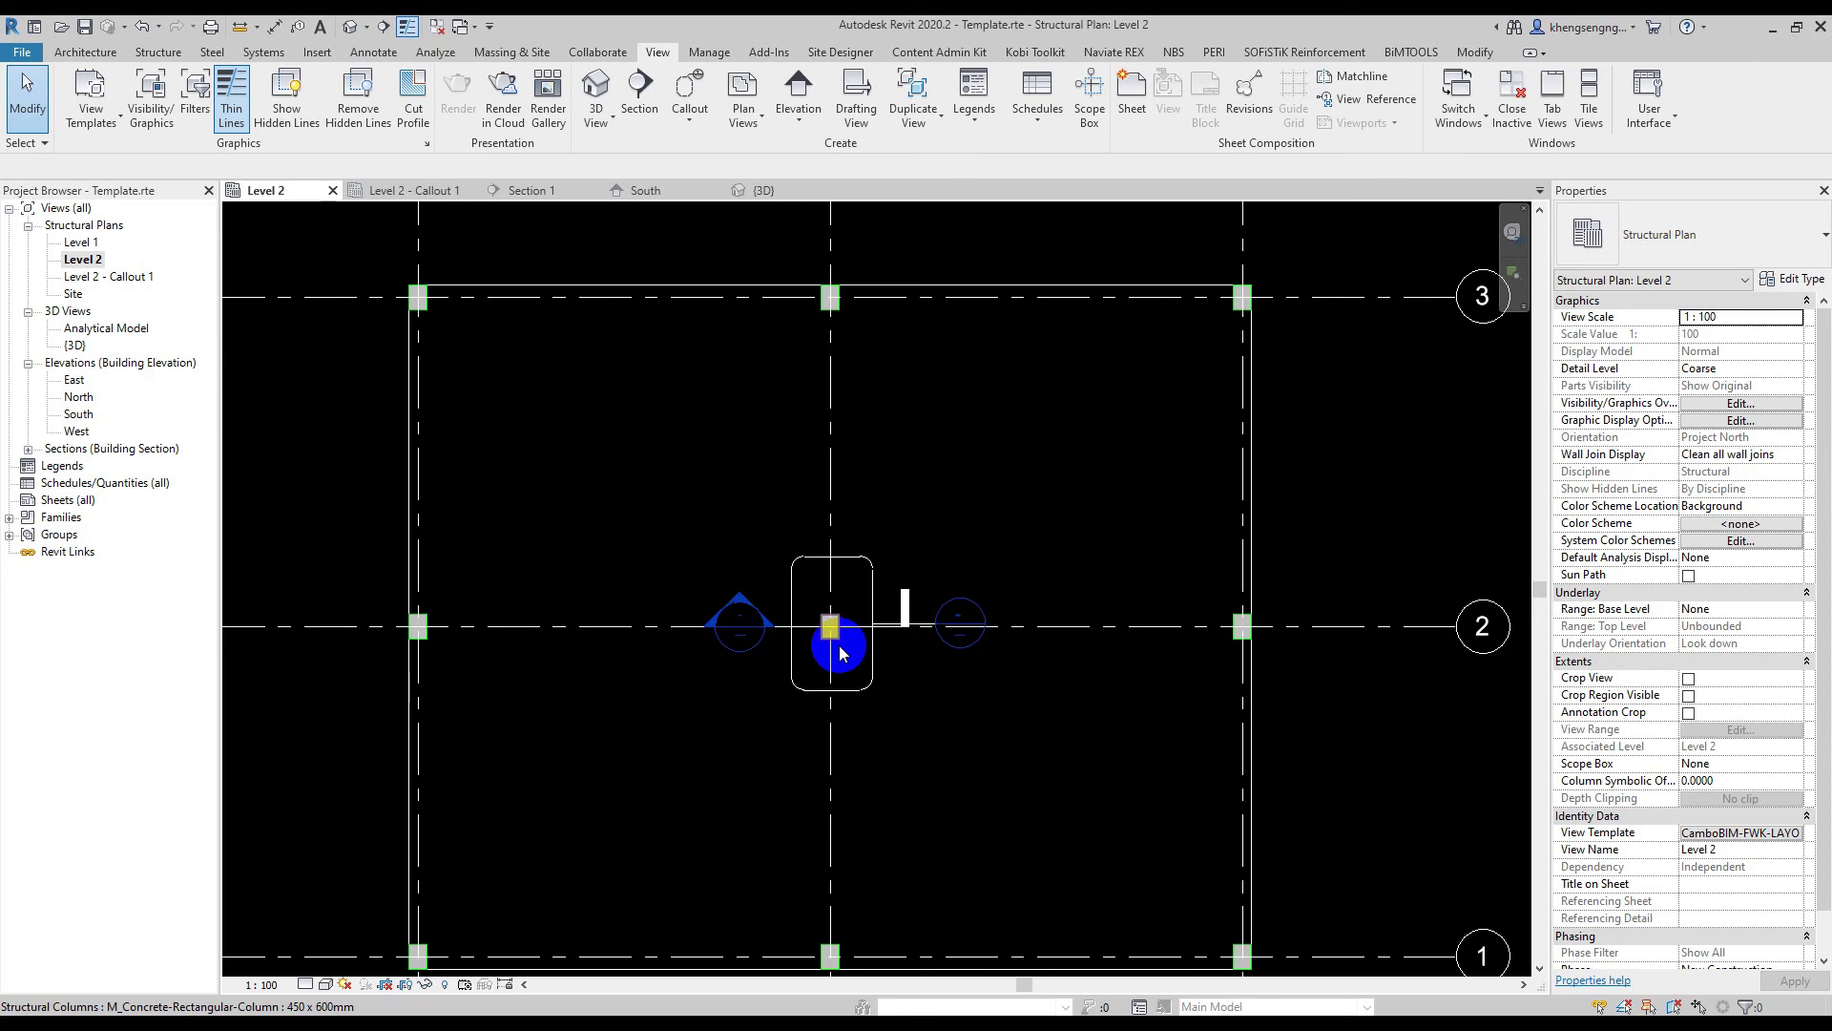
scroll(859, 591, "up", 1)
left_click(826, 648)
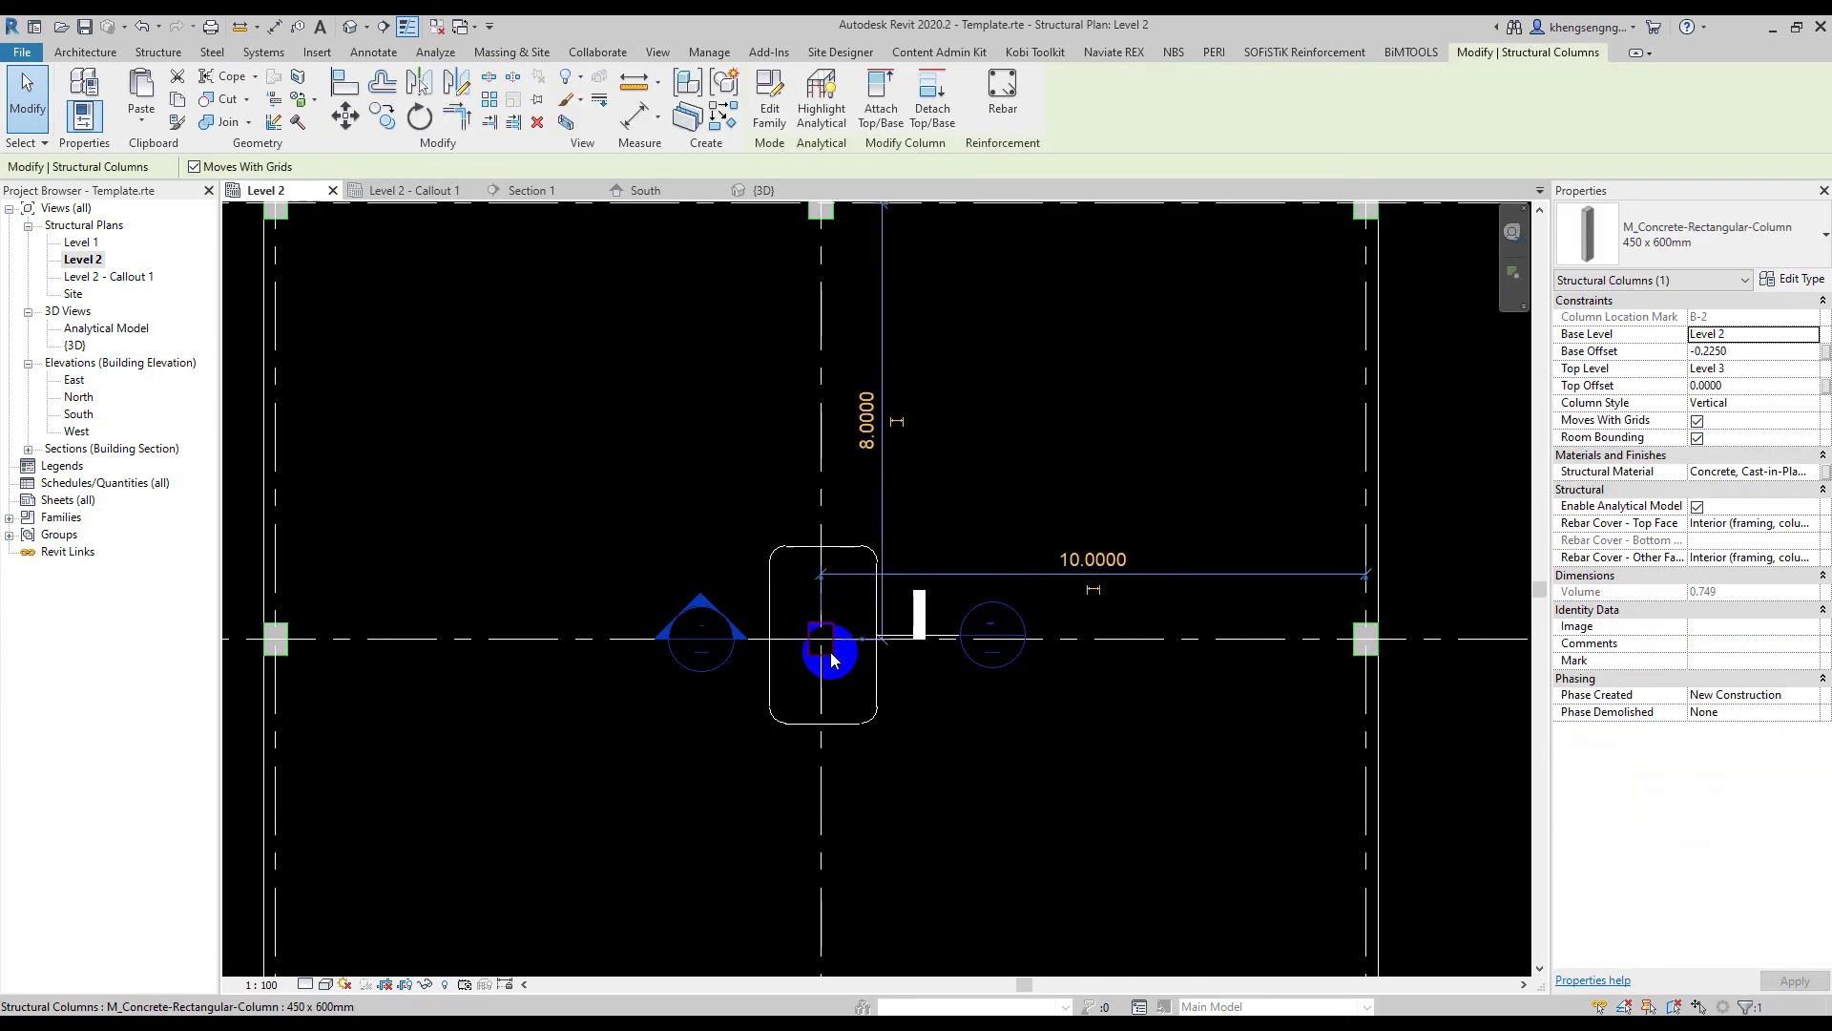
left_click(969, 785)
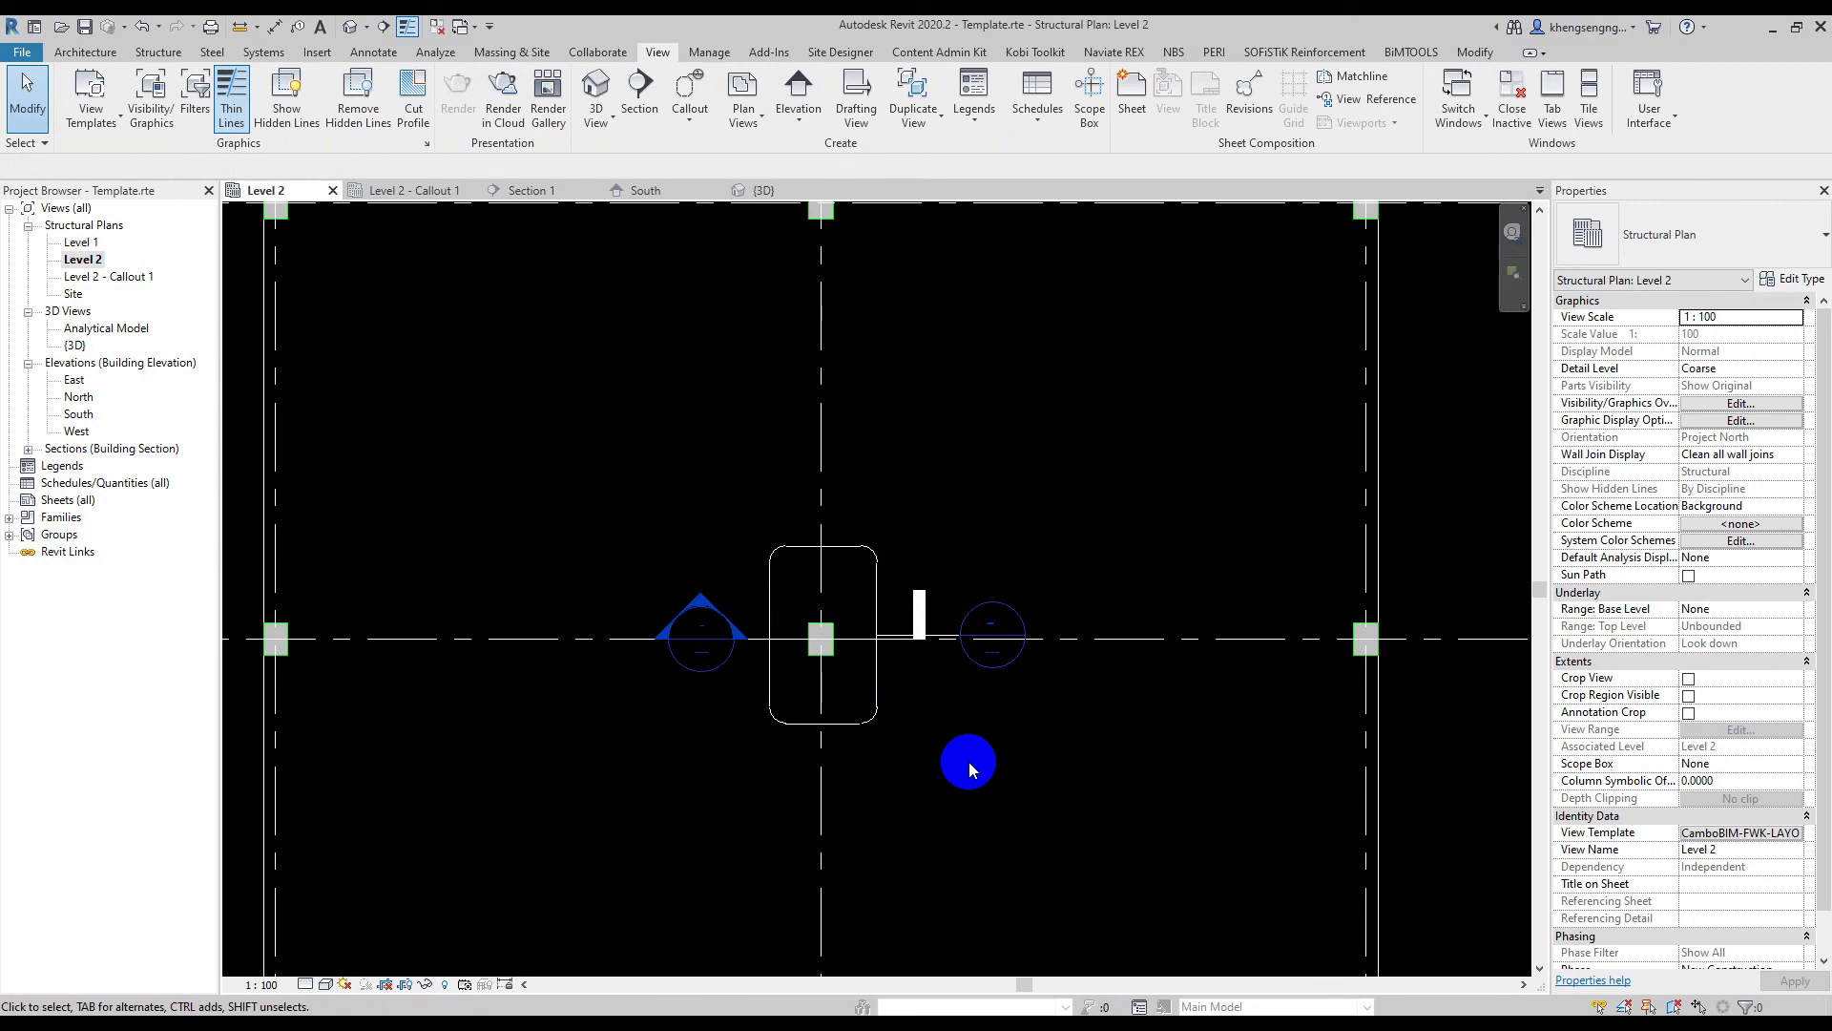
Zoom out and pan around Level 2, then switch to the Level 1 structural plan
scroll(1149, 580, "up", 2)
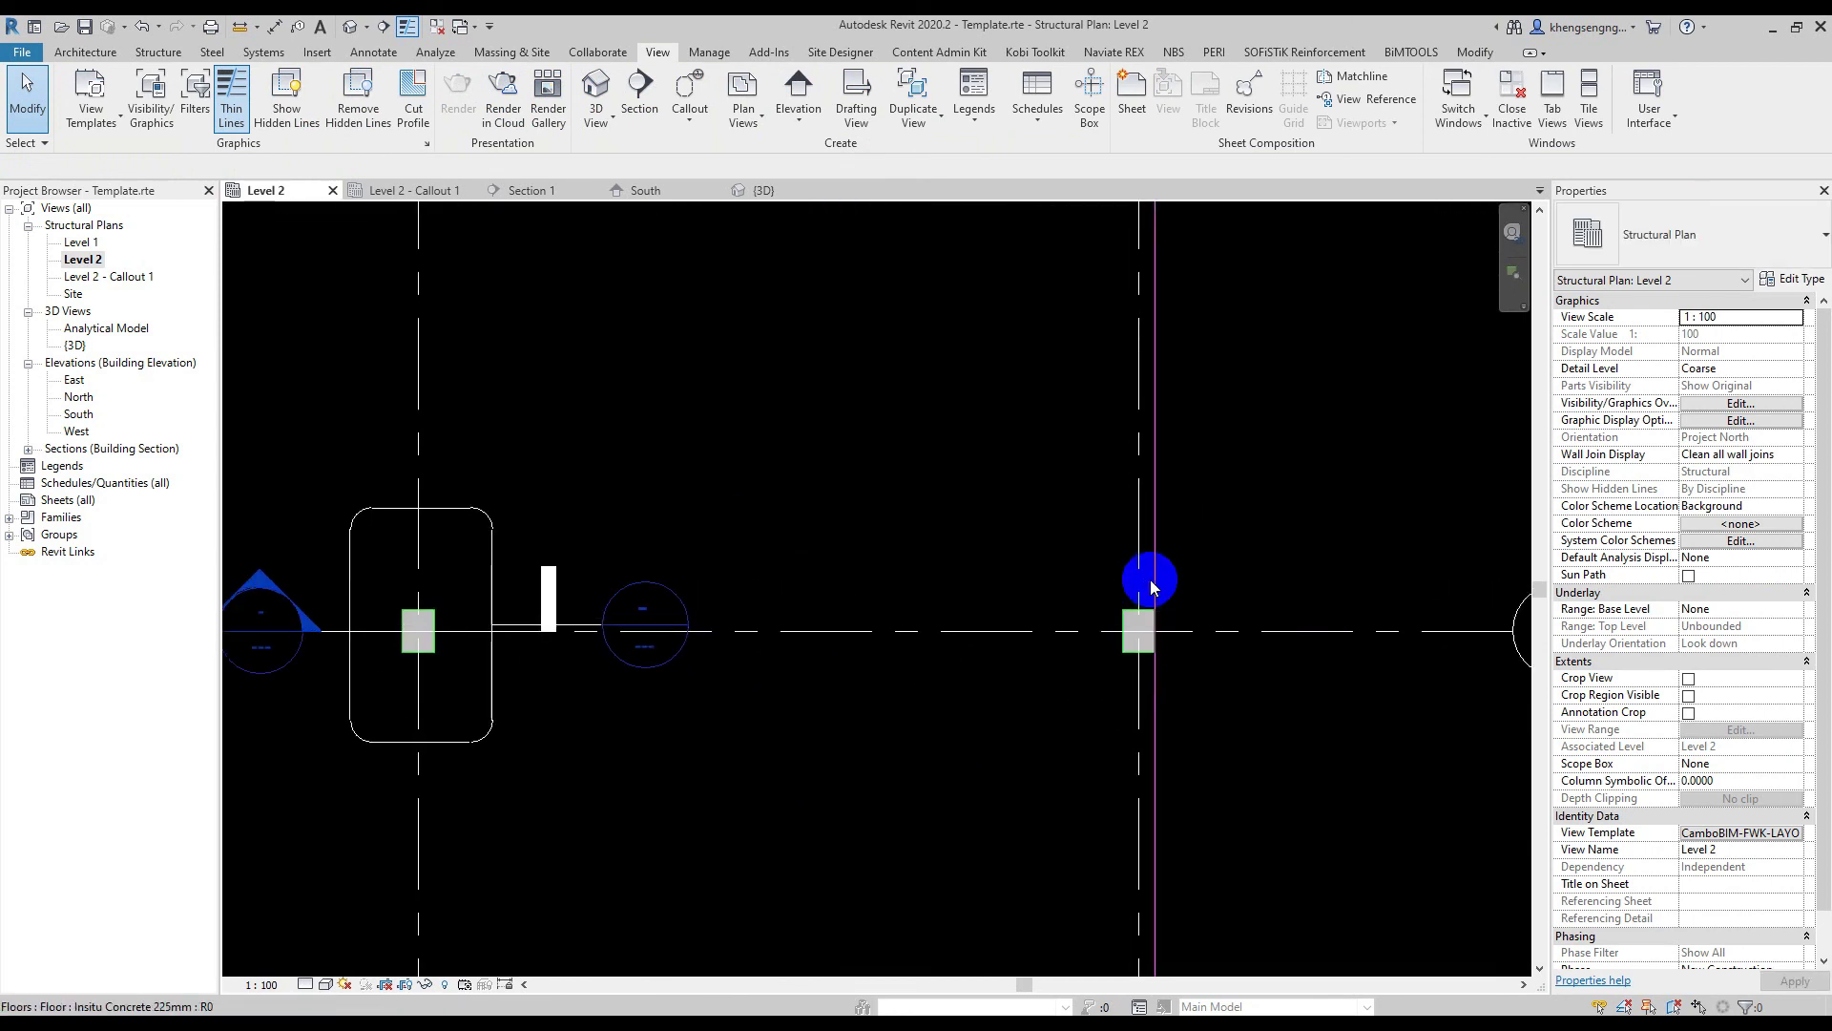
scroll(286, 613, "up", 2)
scroll(511, 642, "up", 1)
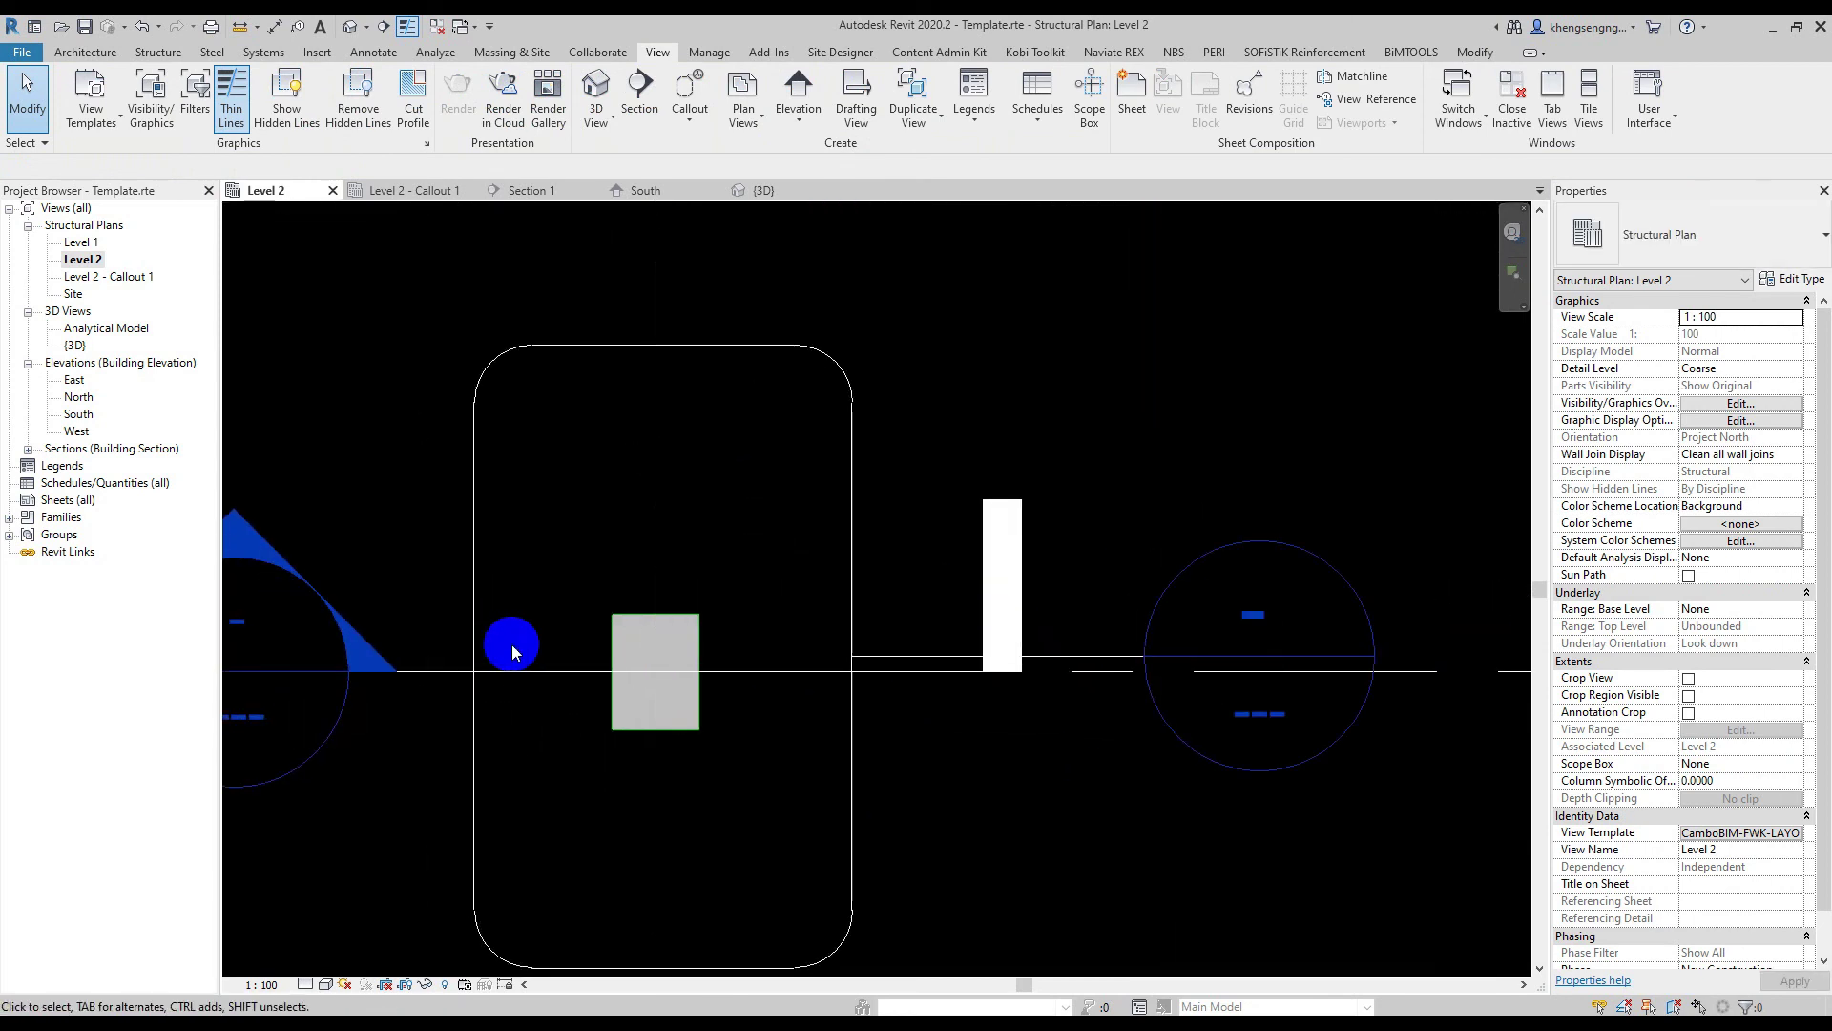
scroll(649, 584, "up", 1)
scroll(649, 584, "up", 1)
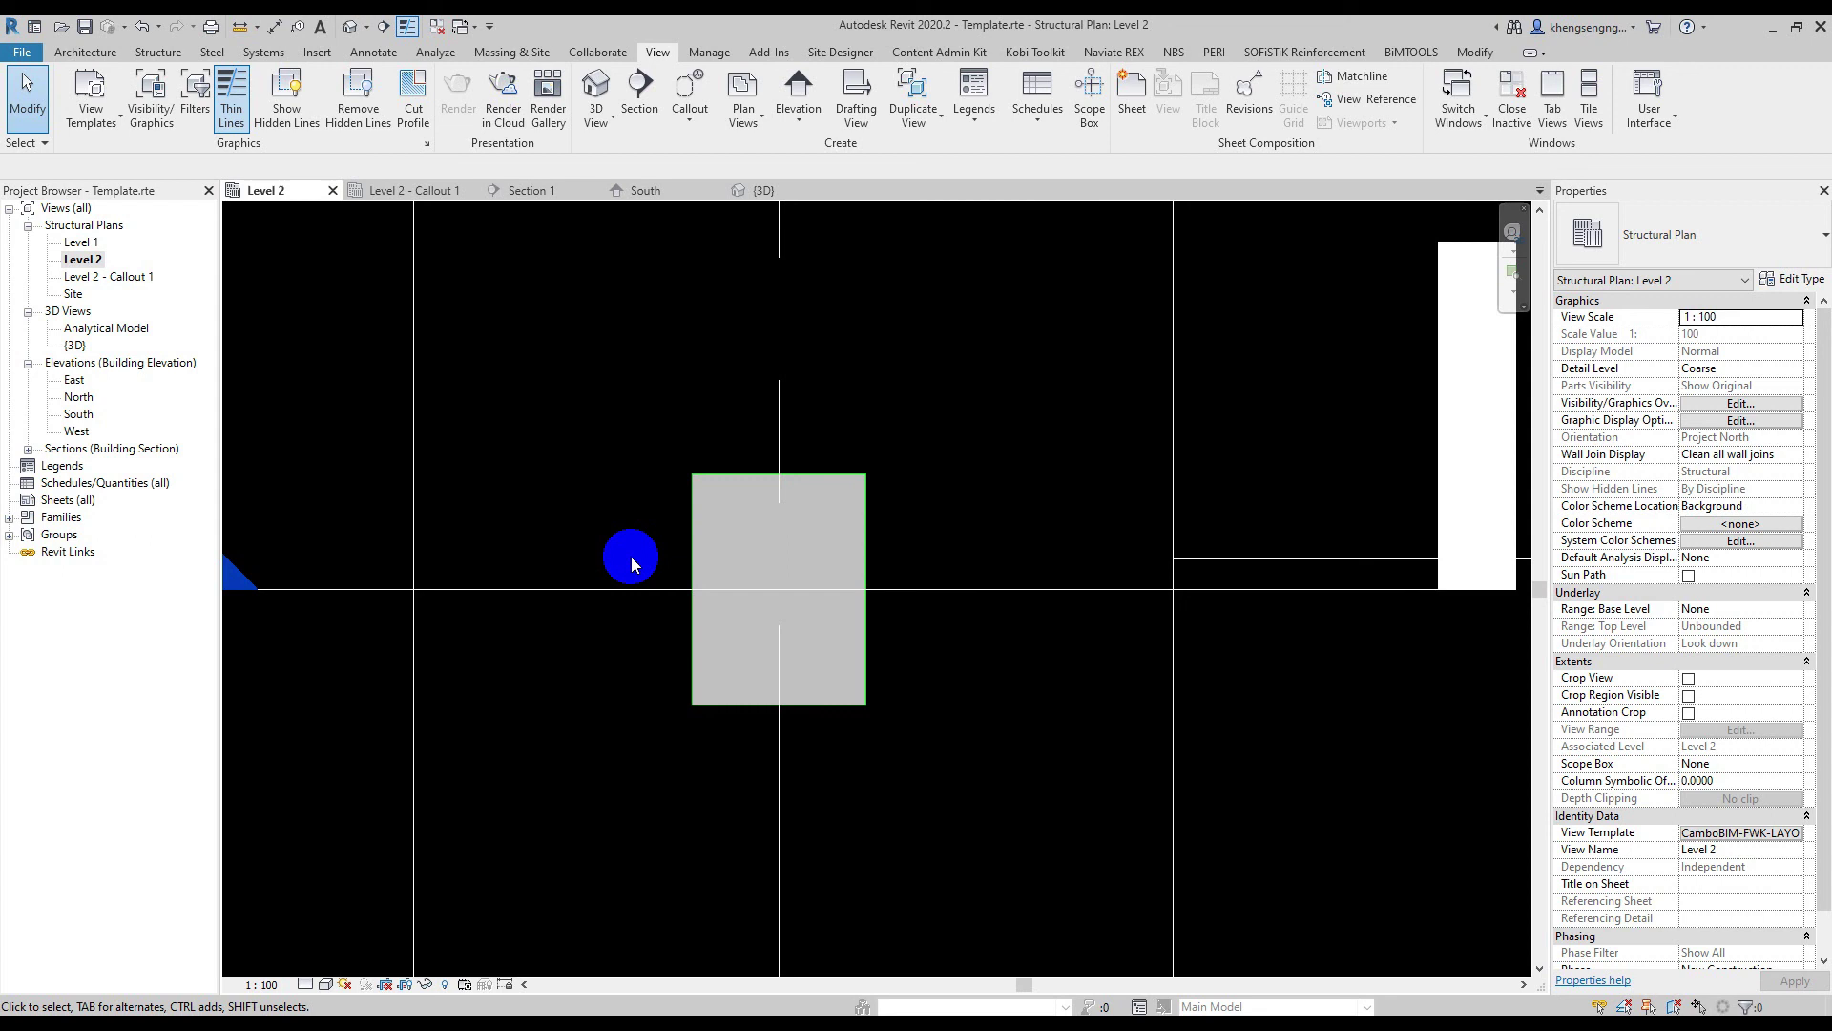
scroll(618, 567, "down", 5)
scroll(718, 423, "down", 2)
middle_click_drag(757, 422, 781, 449)
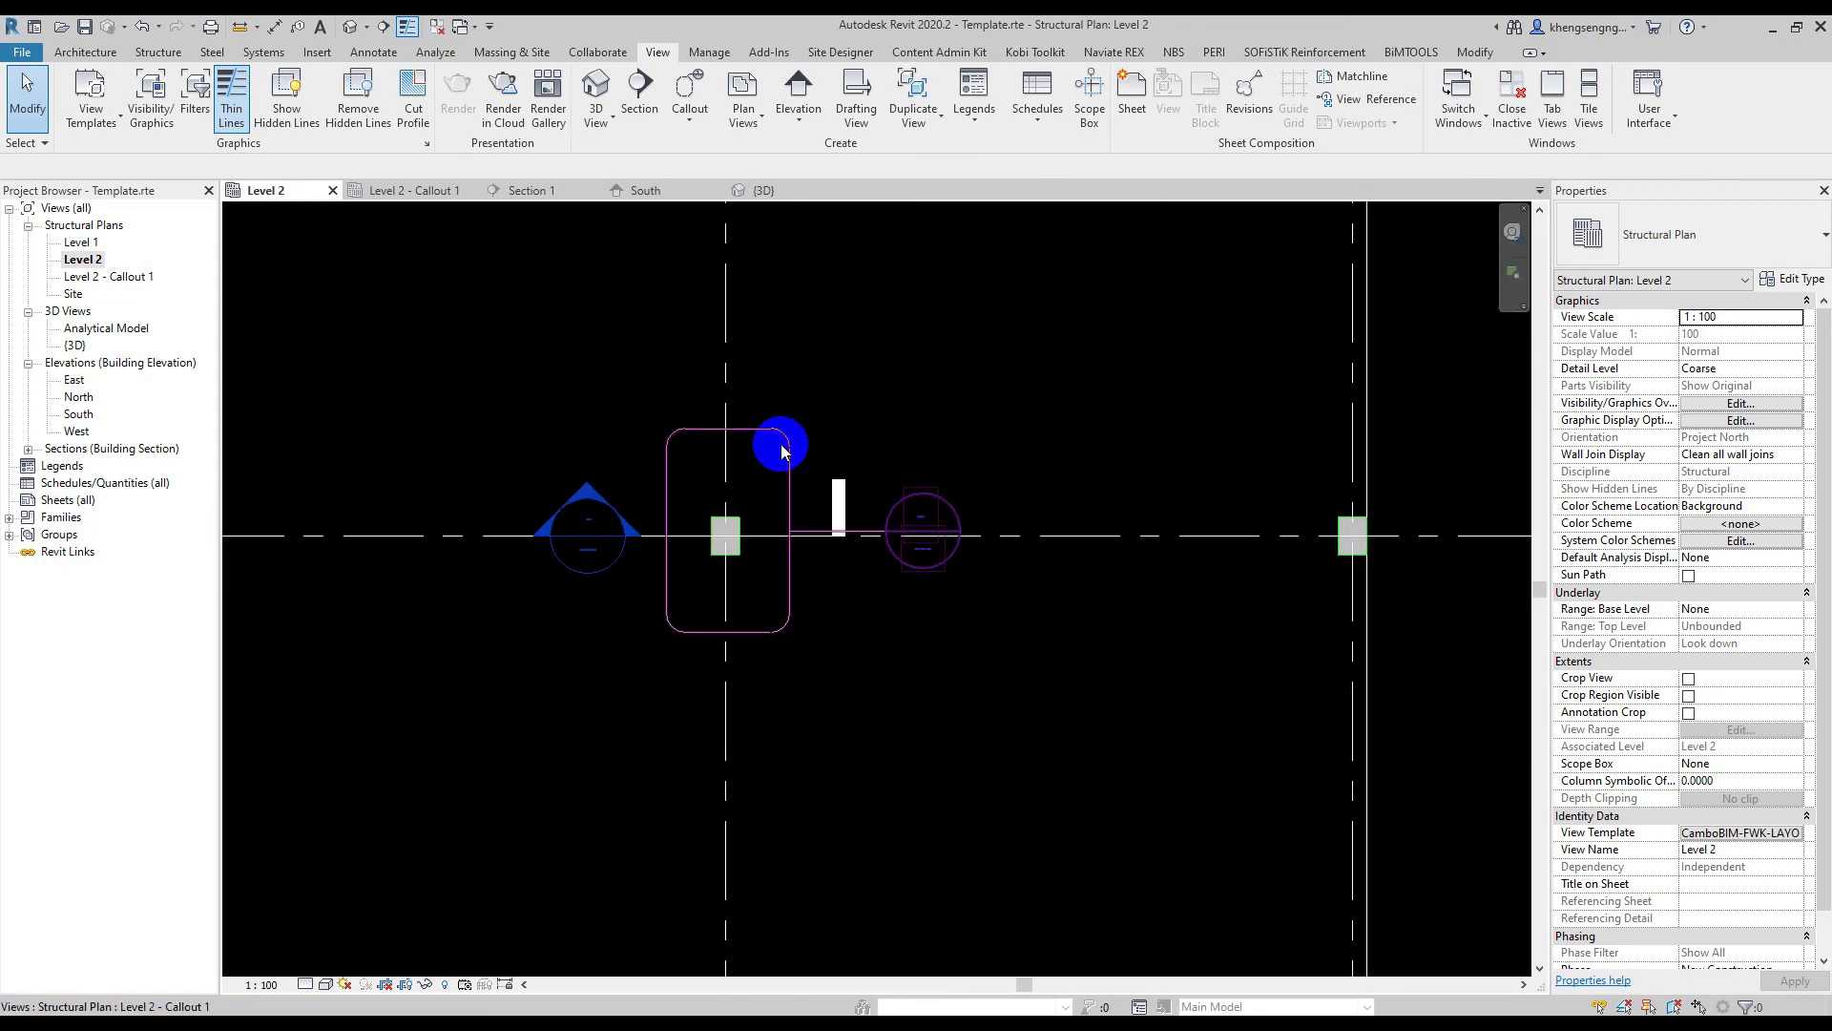
scroll(781, 449, "down", 2)
left_click(81, 242)
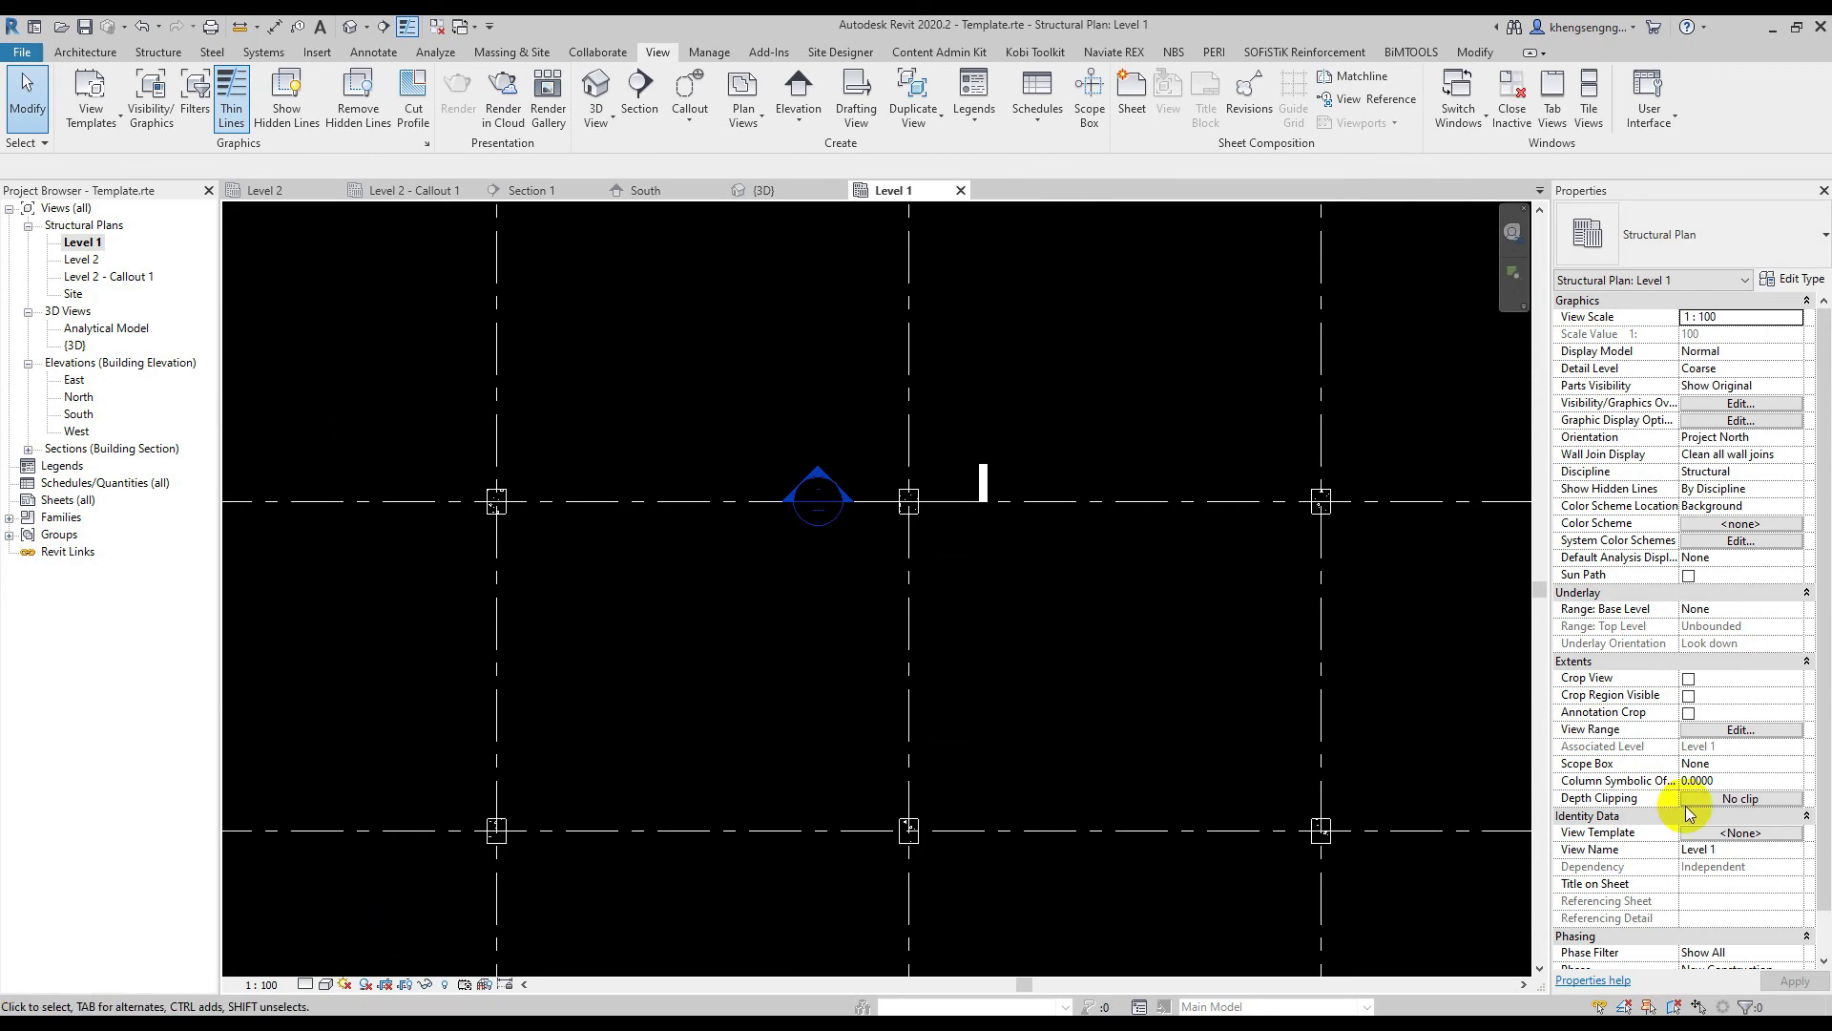
Assign CamboBIM-FWK-LAYOUT to the Level 1 plan through the Properties View Template button
left_click(1752, 836)
left_click(876, 401)
double_click(876, 401)
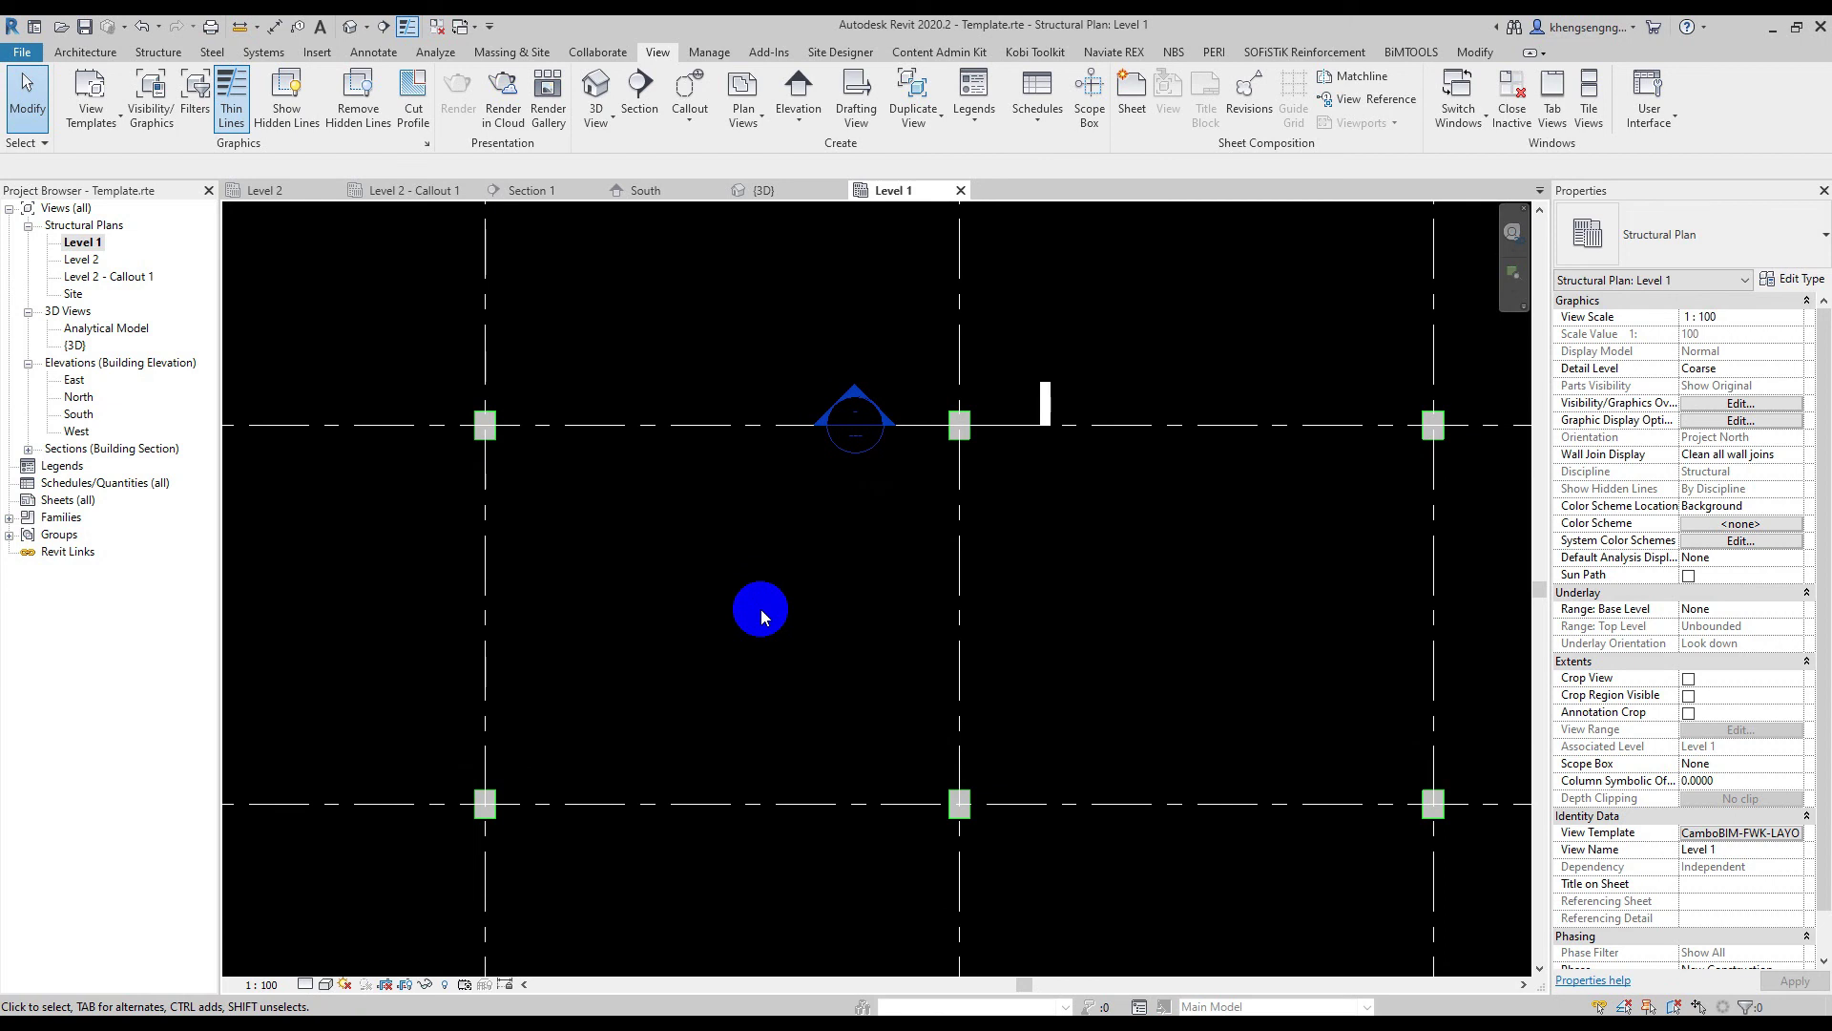
scroll(760, 609, "down", 2)
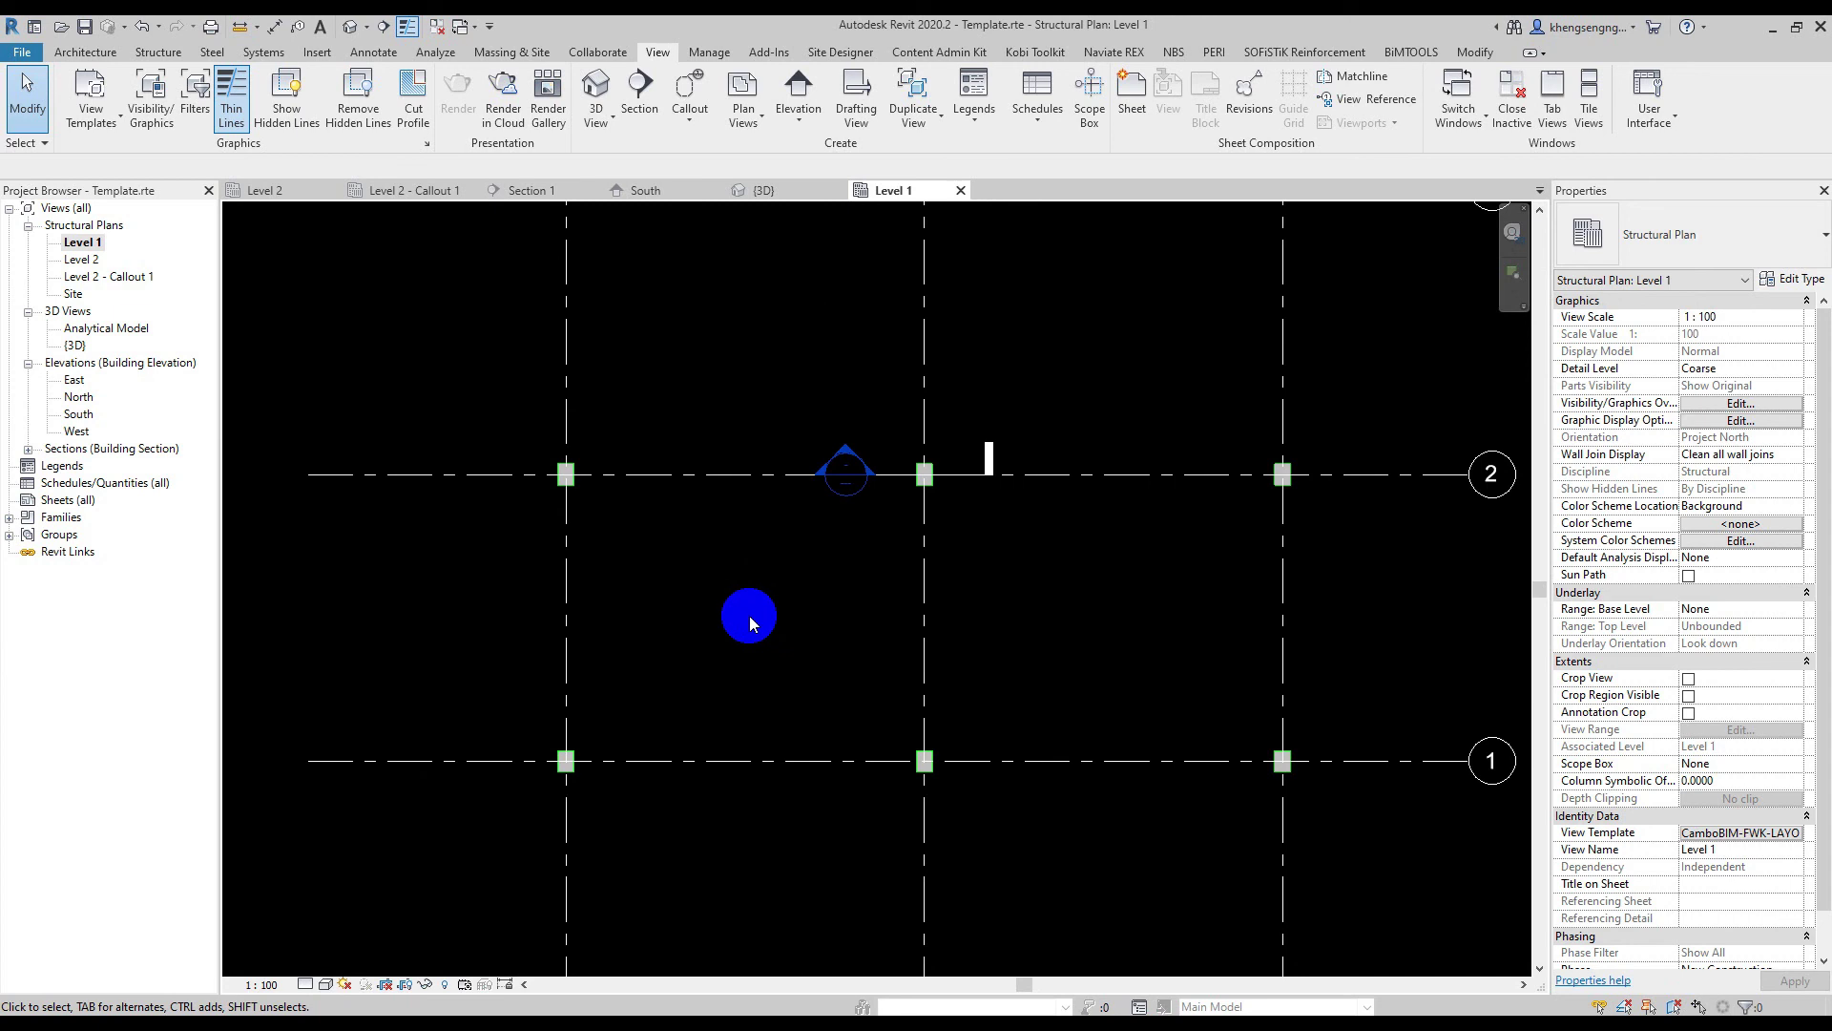
scroll(511, 460, "up", 1)
scroll(505, 462, "up", 1)
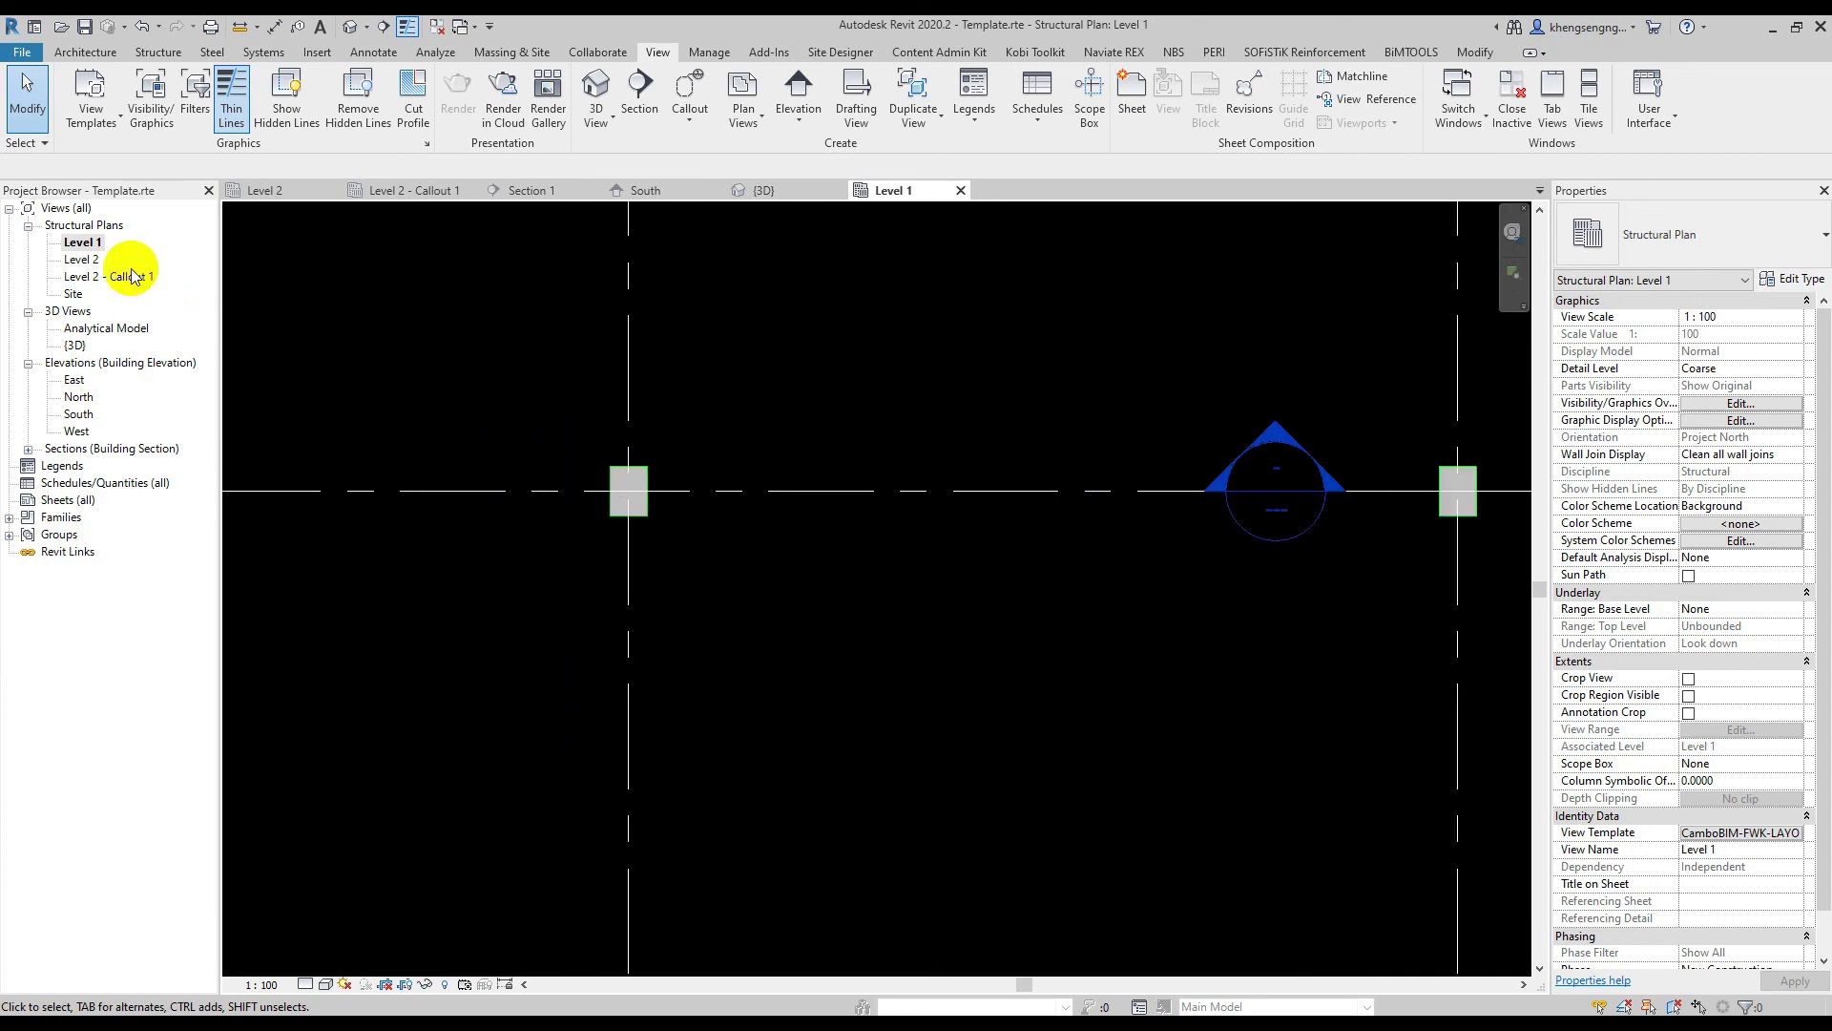
Zoom onto the grid A-1 corner, trying and clearing a few column selections
left_click(622, 511)
scroll(622, 519, "down", 1)
scroll(622, 519, "down", 1)
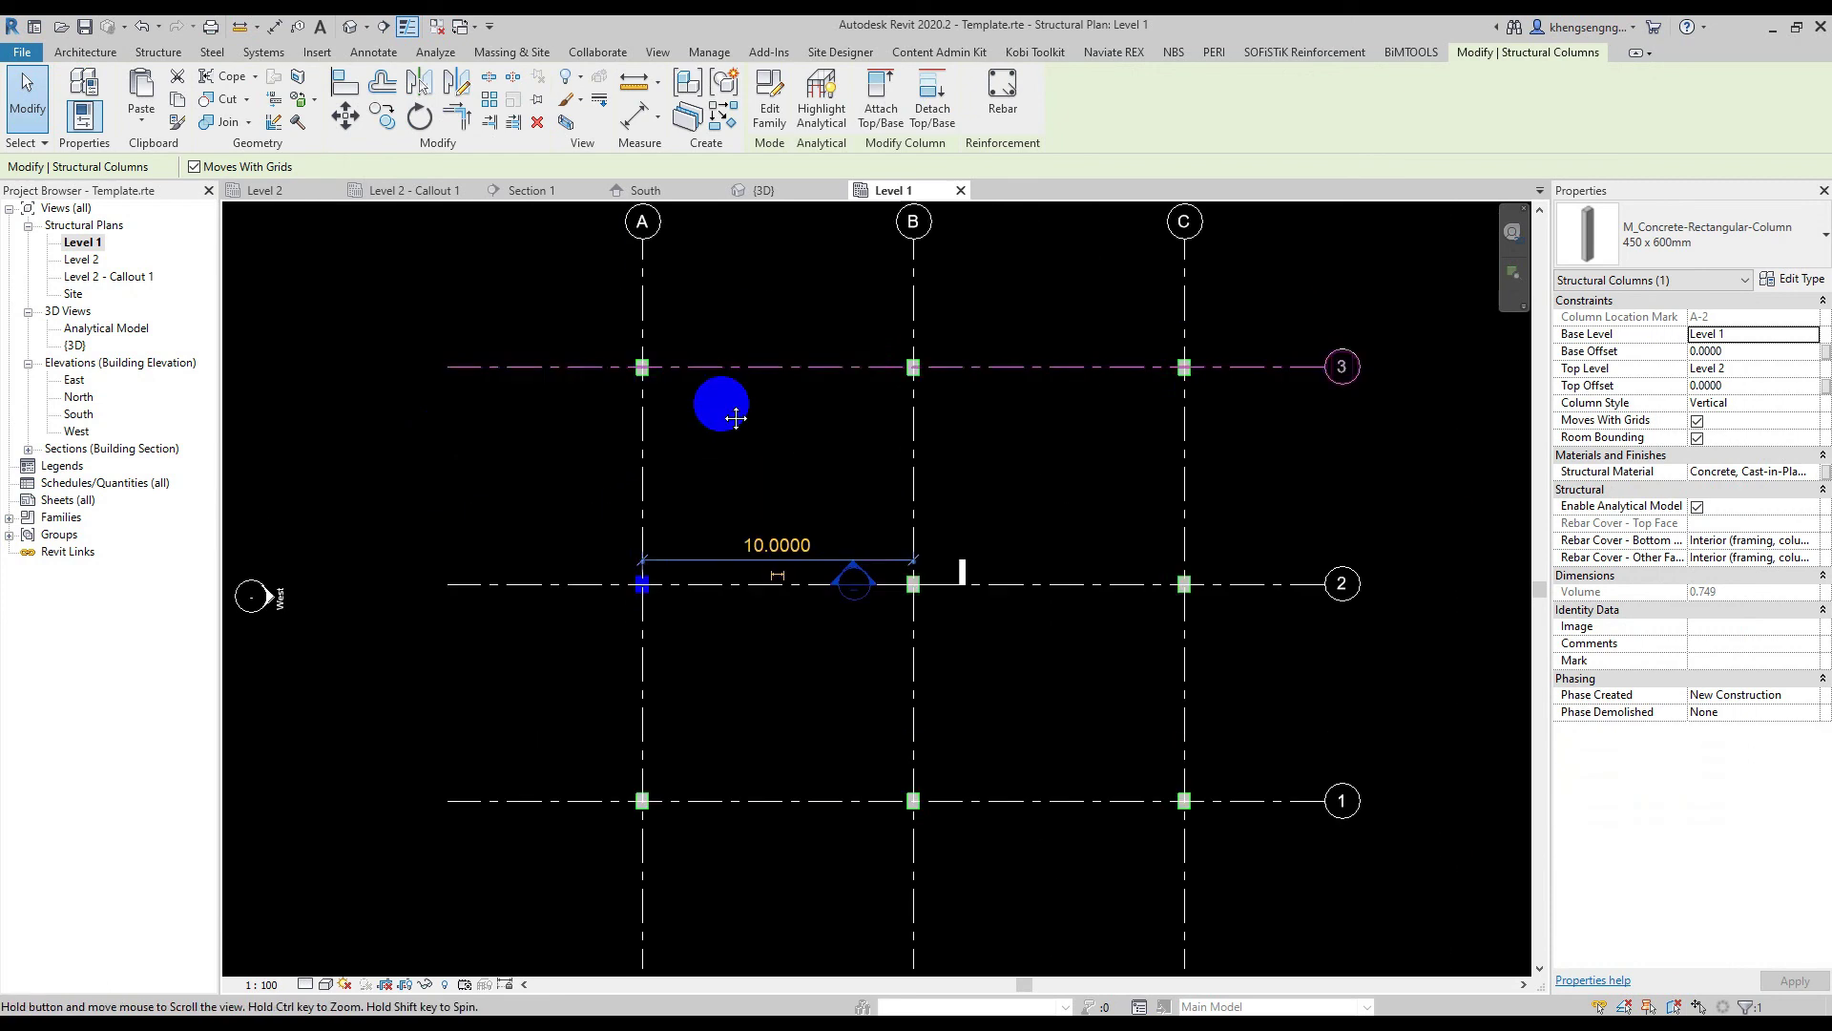
scroll(662, 576, "down", 1)
key("Escape")
scroll(703, 426, "up", 1)
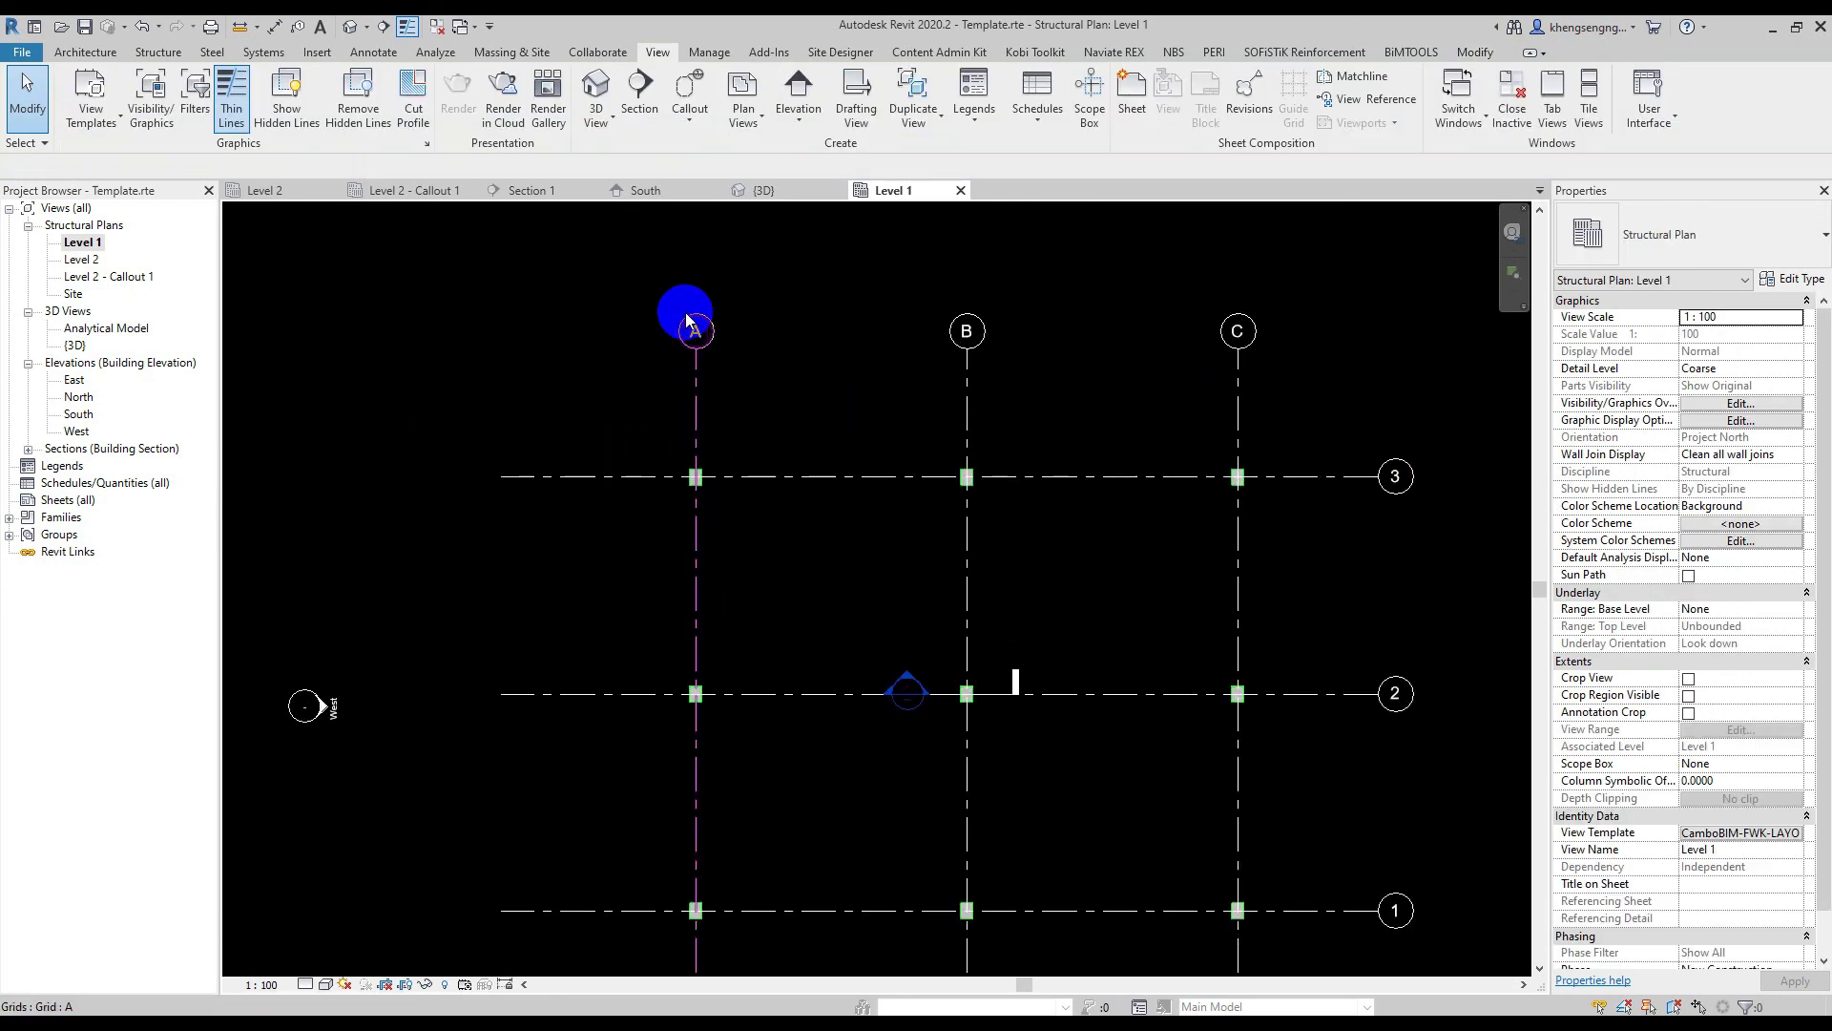
scroll(532, 818, "down", 2, "ctrl")
left_click_drag(634, 655, 798, 818)
scroll(683, 798, "up", 1)
key("Escape")
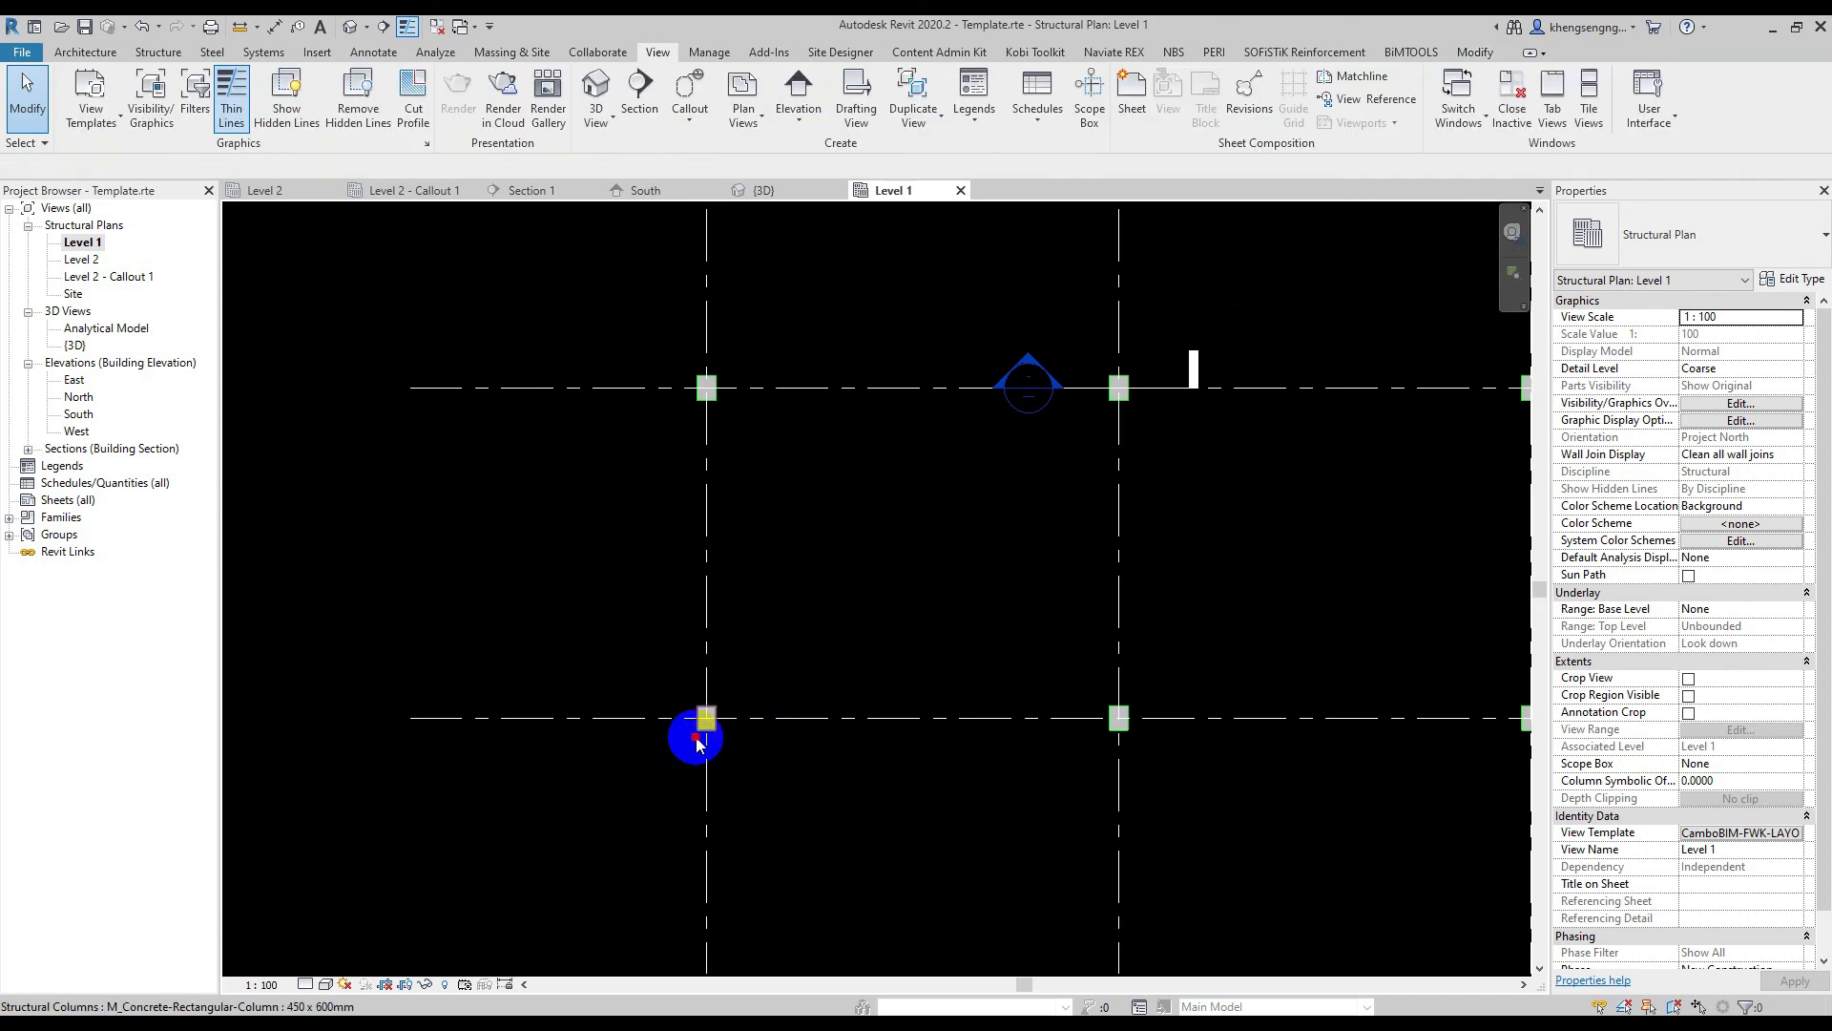
Select column A-1 and switch it to the 600 x 750mm type
left_click(705, 719)
left_click(1679, 233)
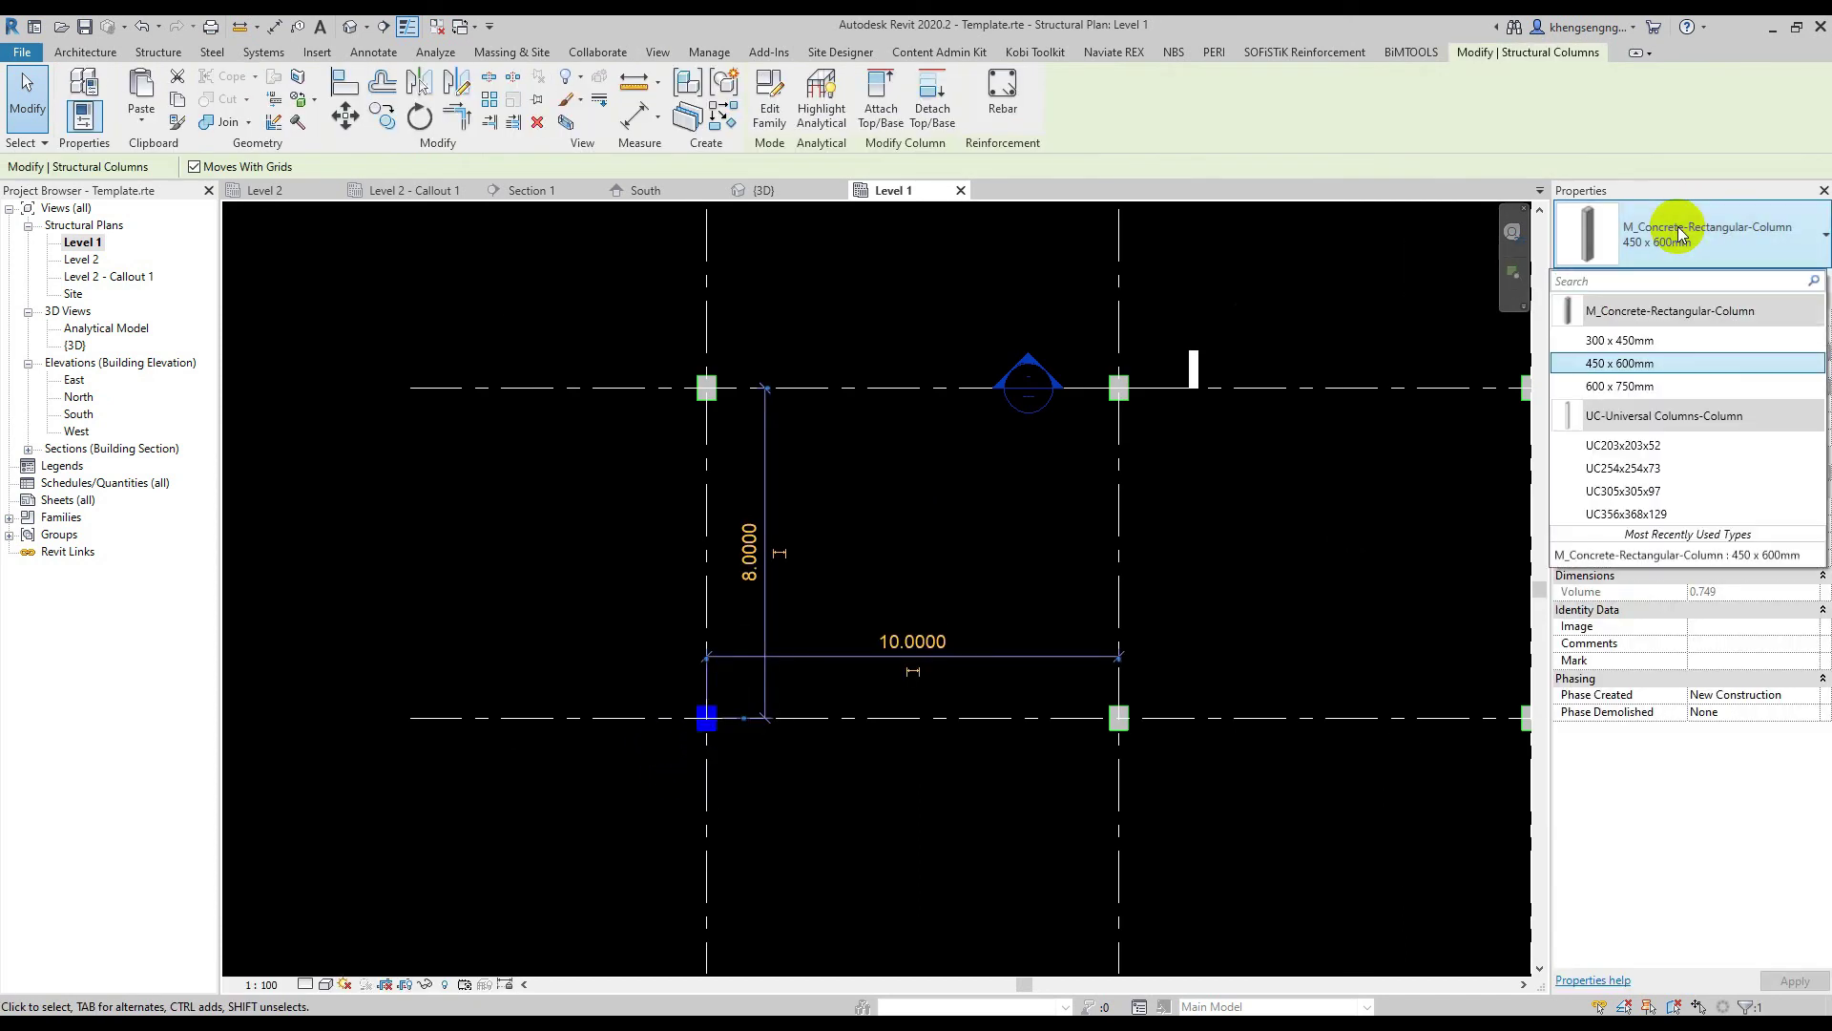
left_click(1620, 385)
left_click(761, 766)
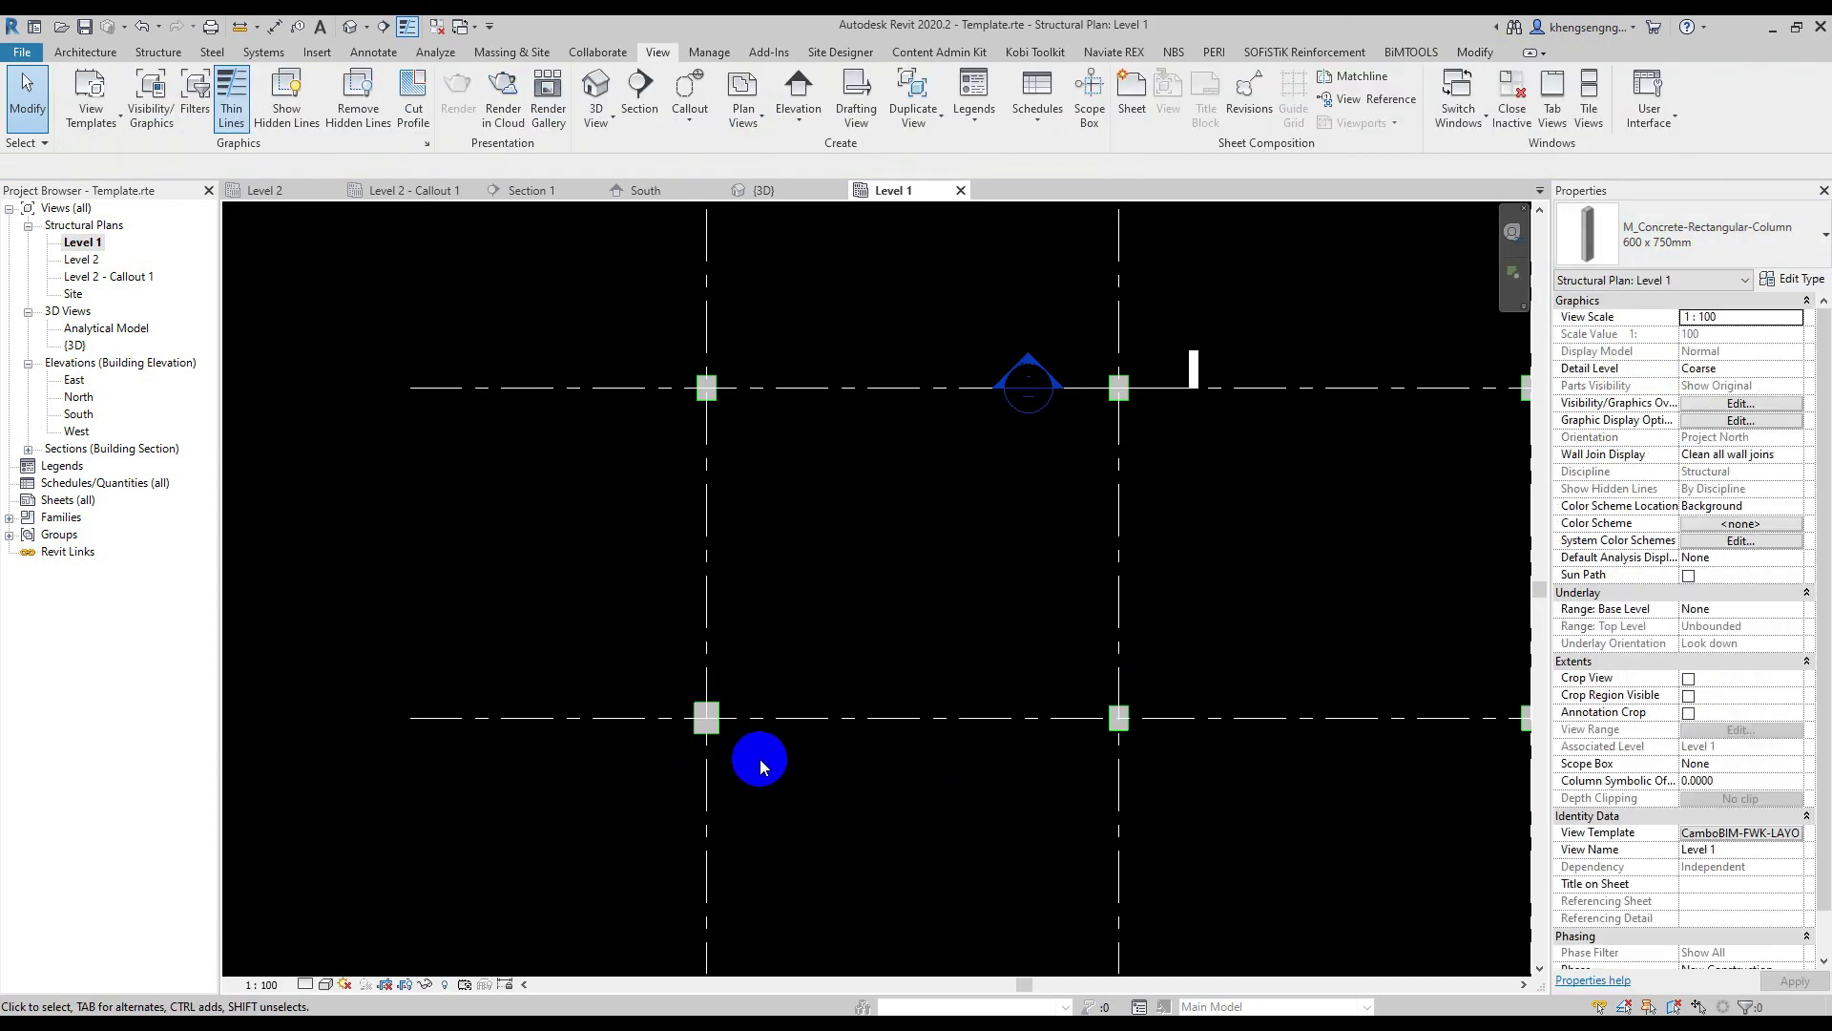
scroll(757, 764, "up", 2)
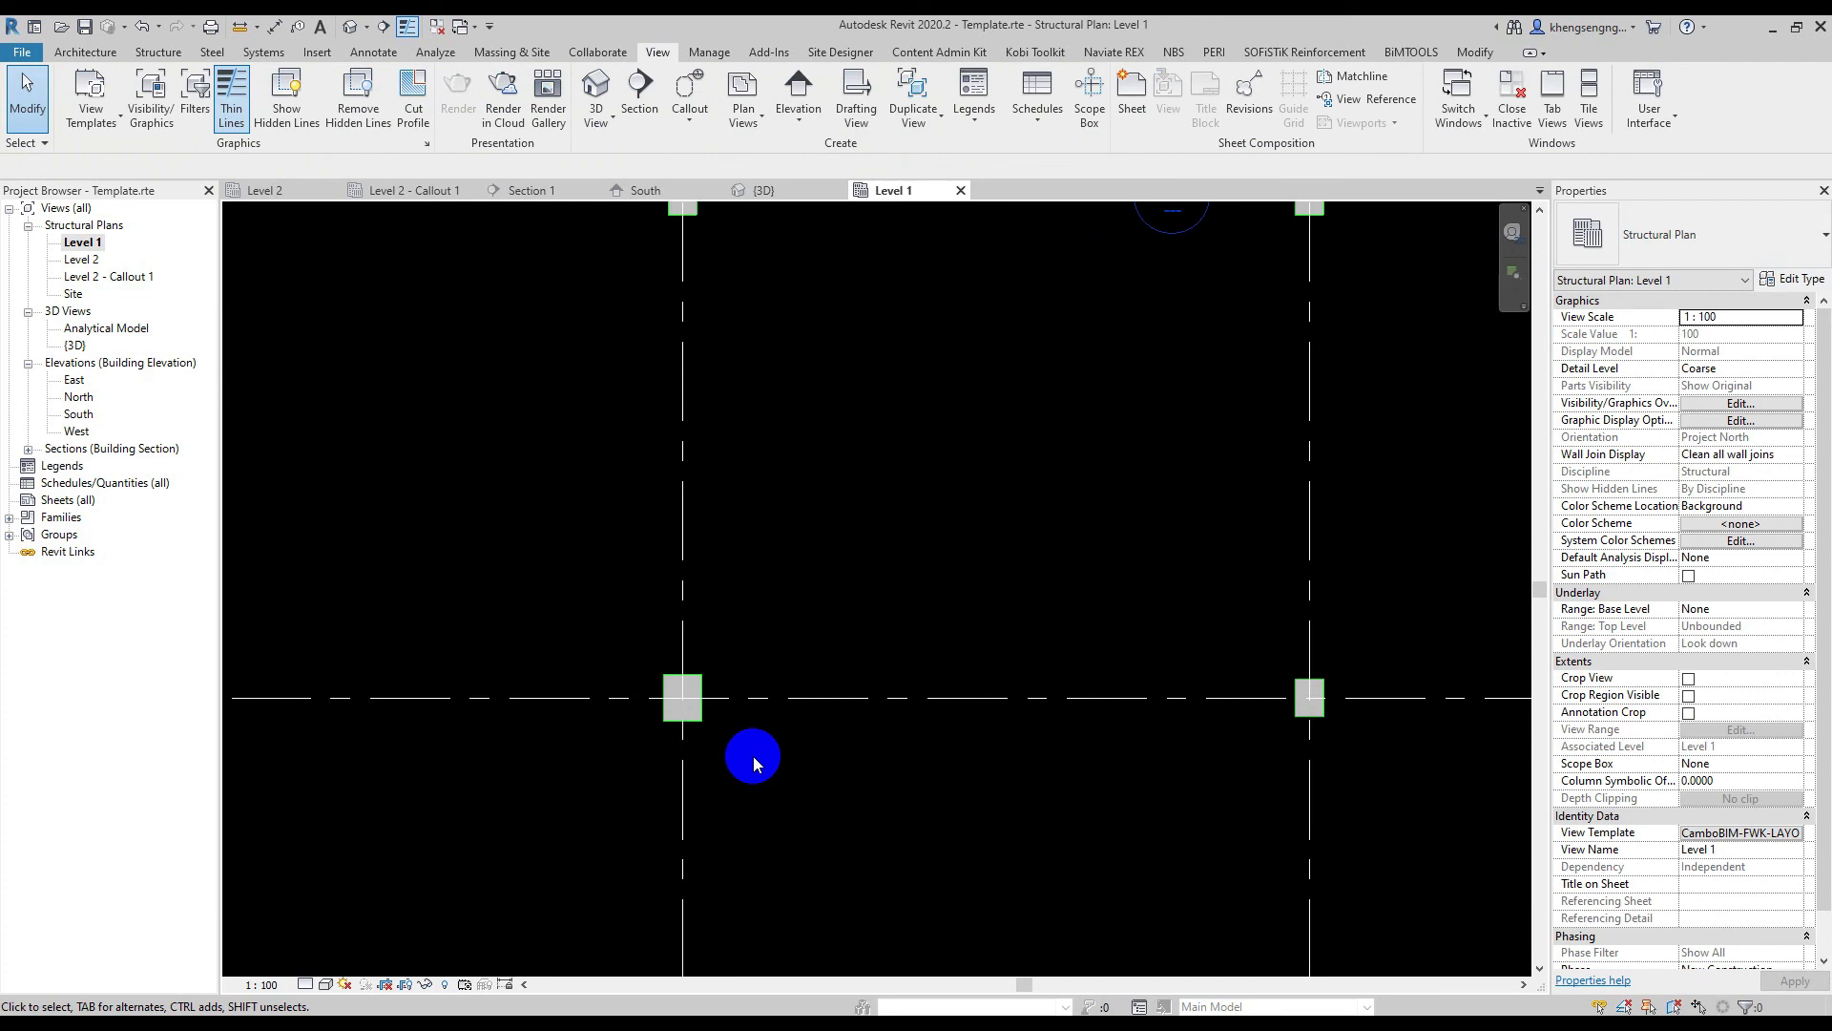
Open Level 2 and zoom onto column A-1 to inspect its 600 x 750mm grey-filled outline
double_click(81, 259)
middle_click_drag(480, 554, 670, 463)
scroll(536, 721, "up", 3)
scroll(626, 791, "up", 2)
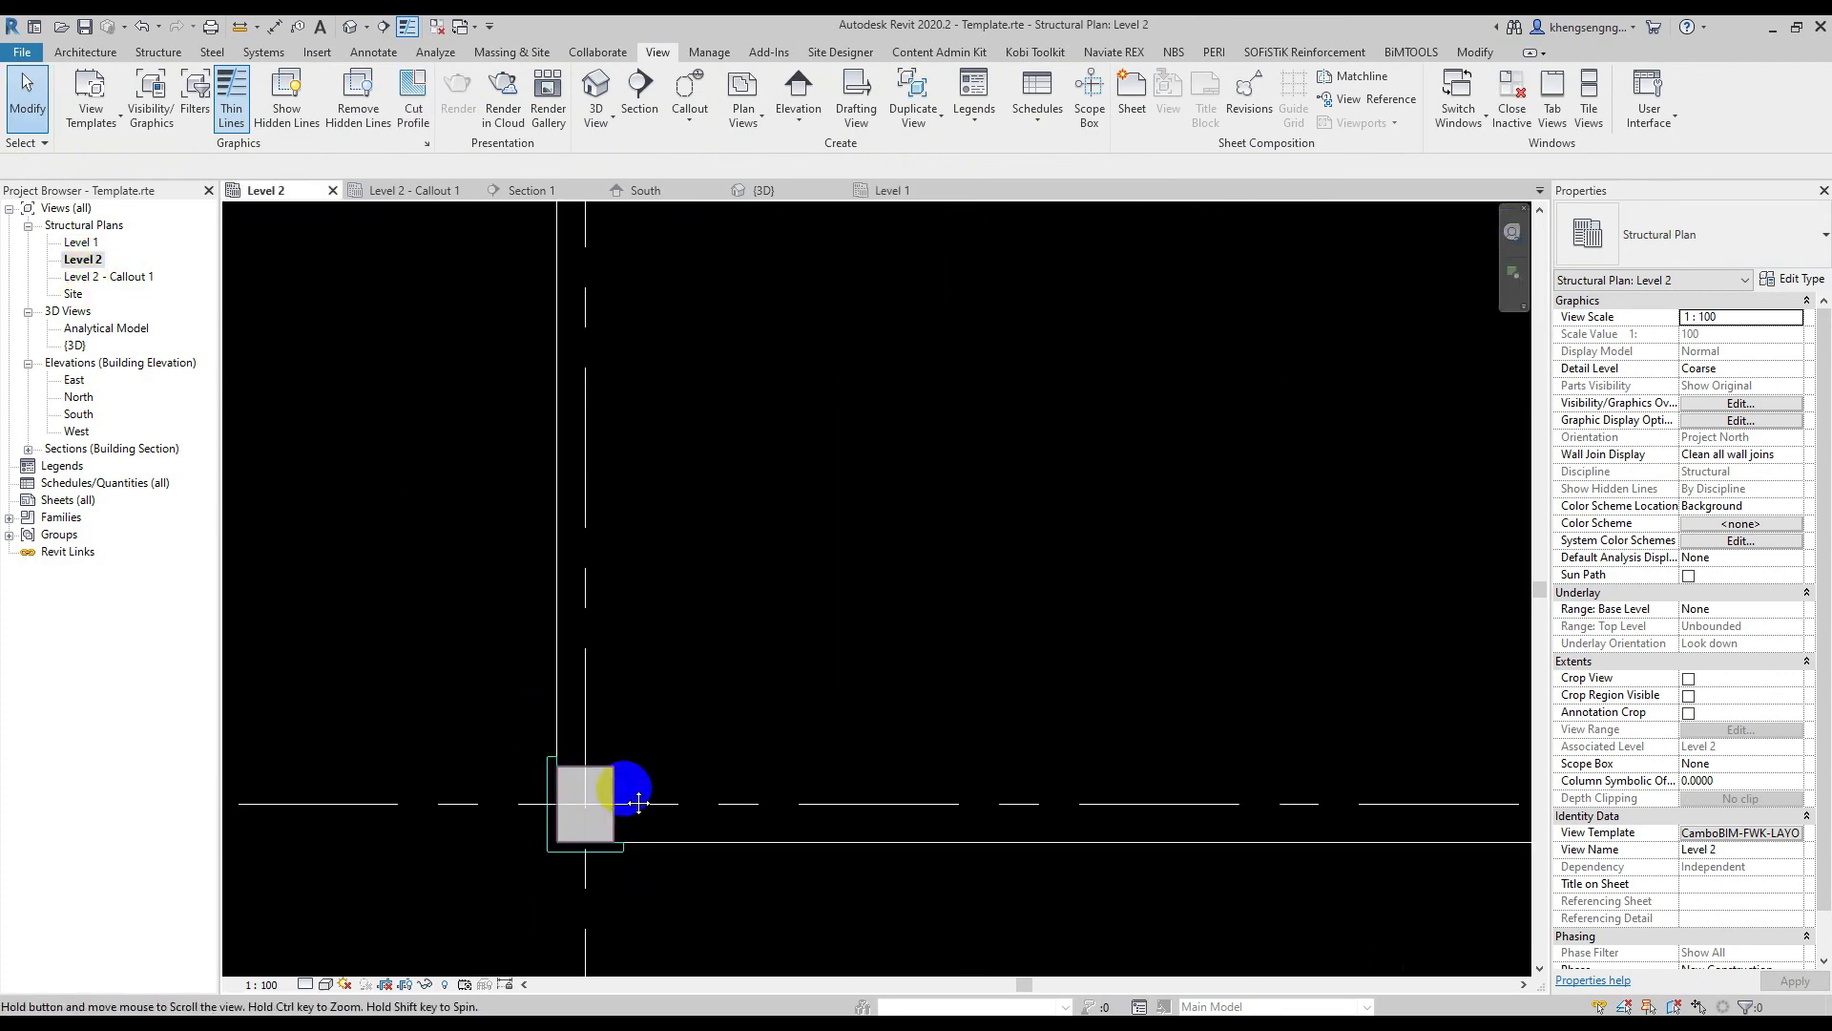
middle_click_drag(626, 790, 680, 643)
scroll(647, 622, "up", 2)
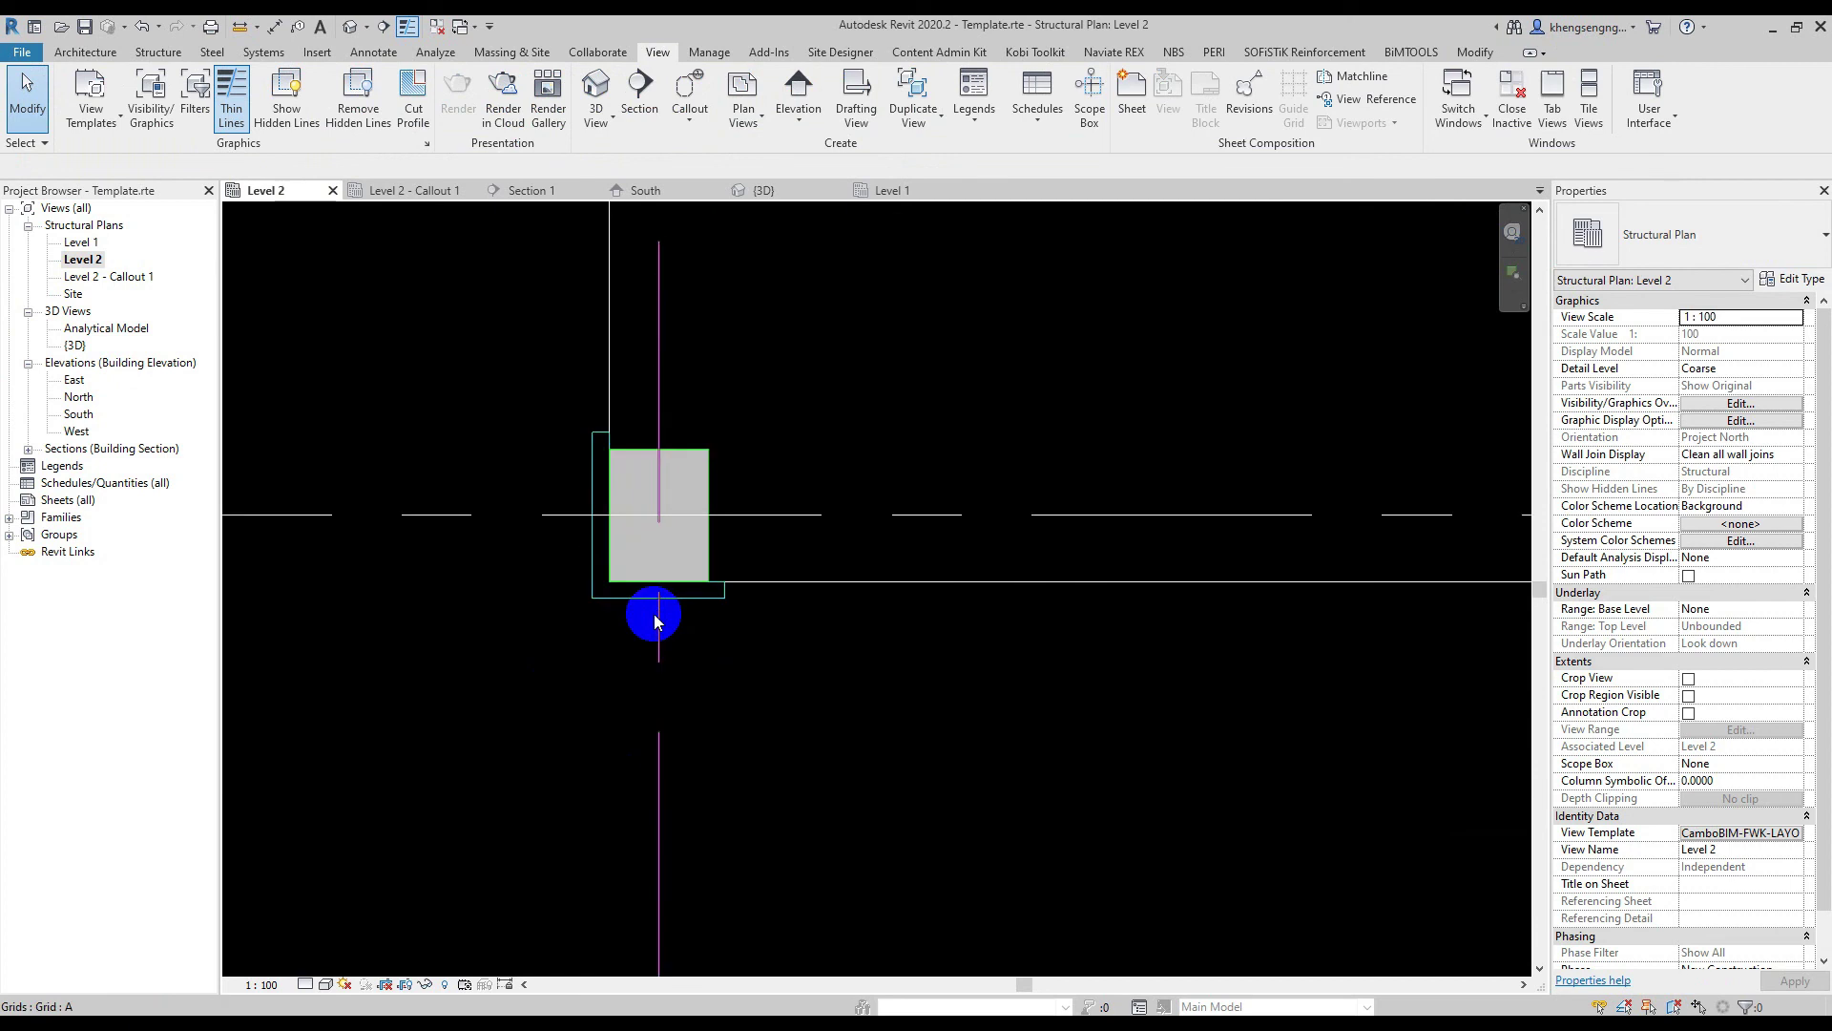
scroll(585, 622, "up", 2)
scroll(668, 696, "up", 1)
middle_click_drag(668, 706, 720, 754)
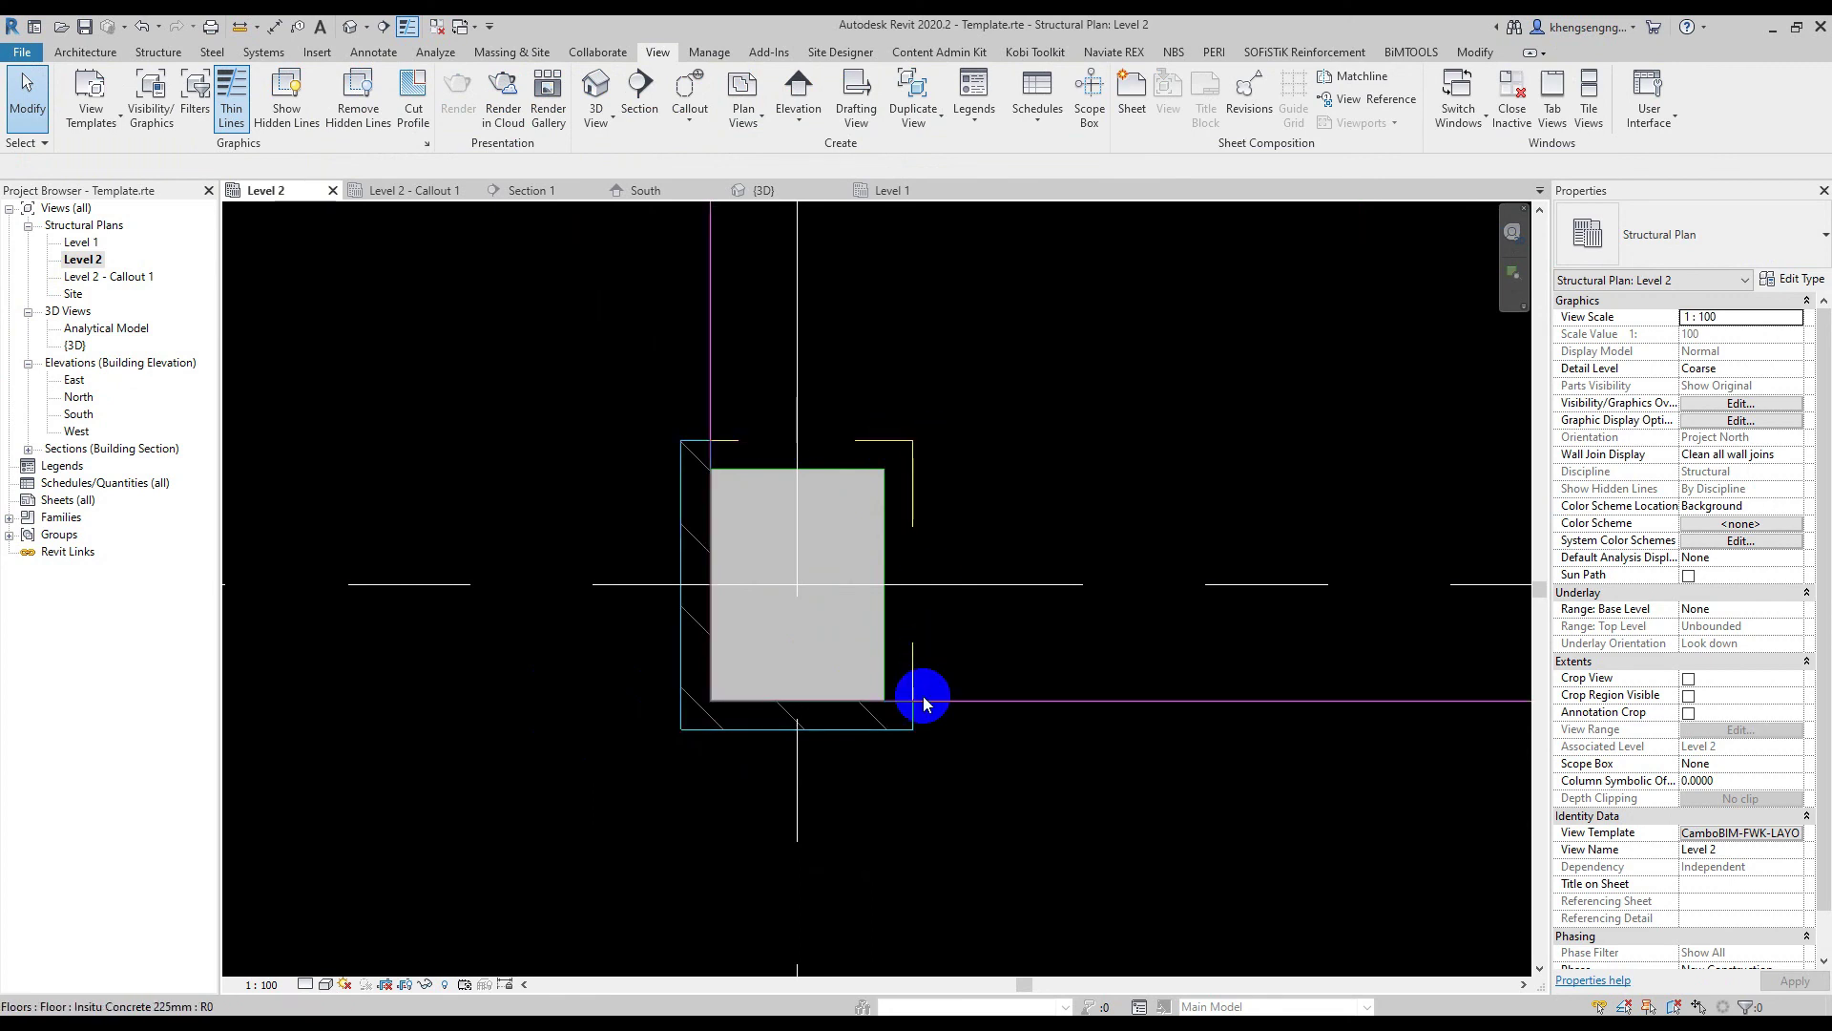
left_click(781, 487)
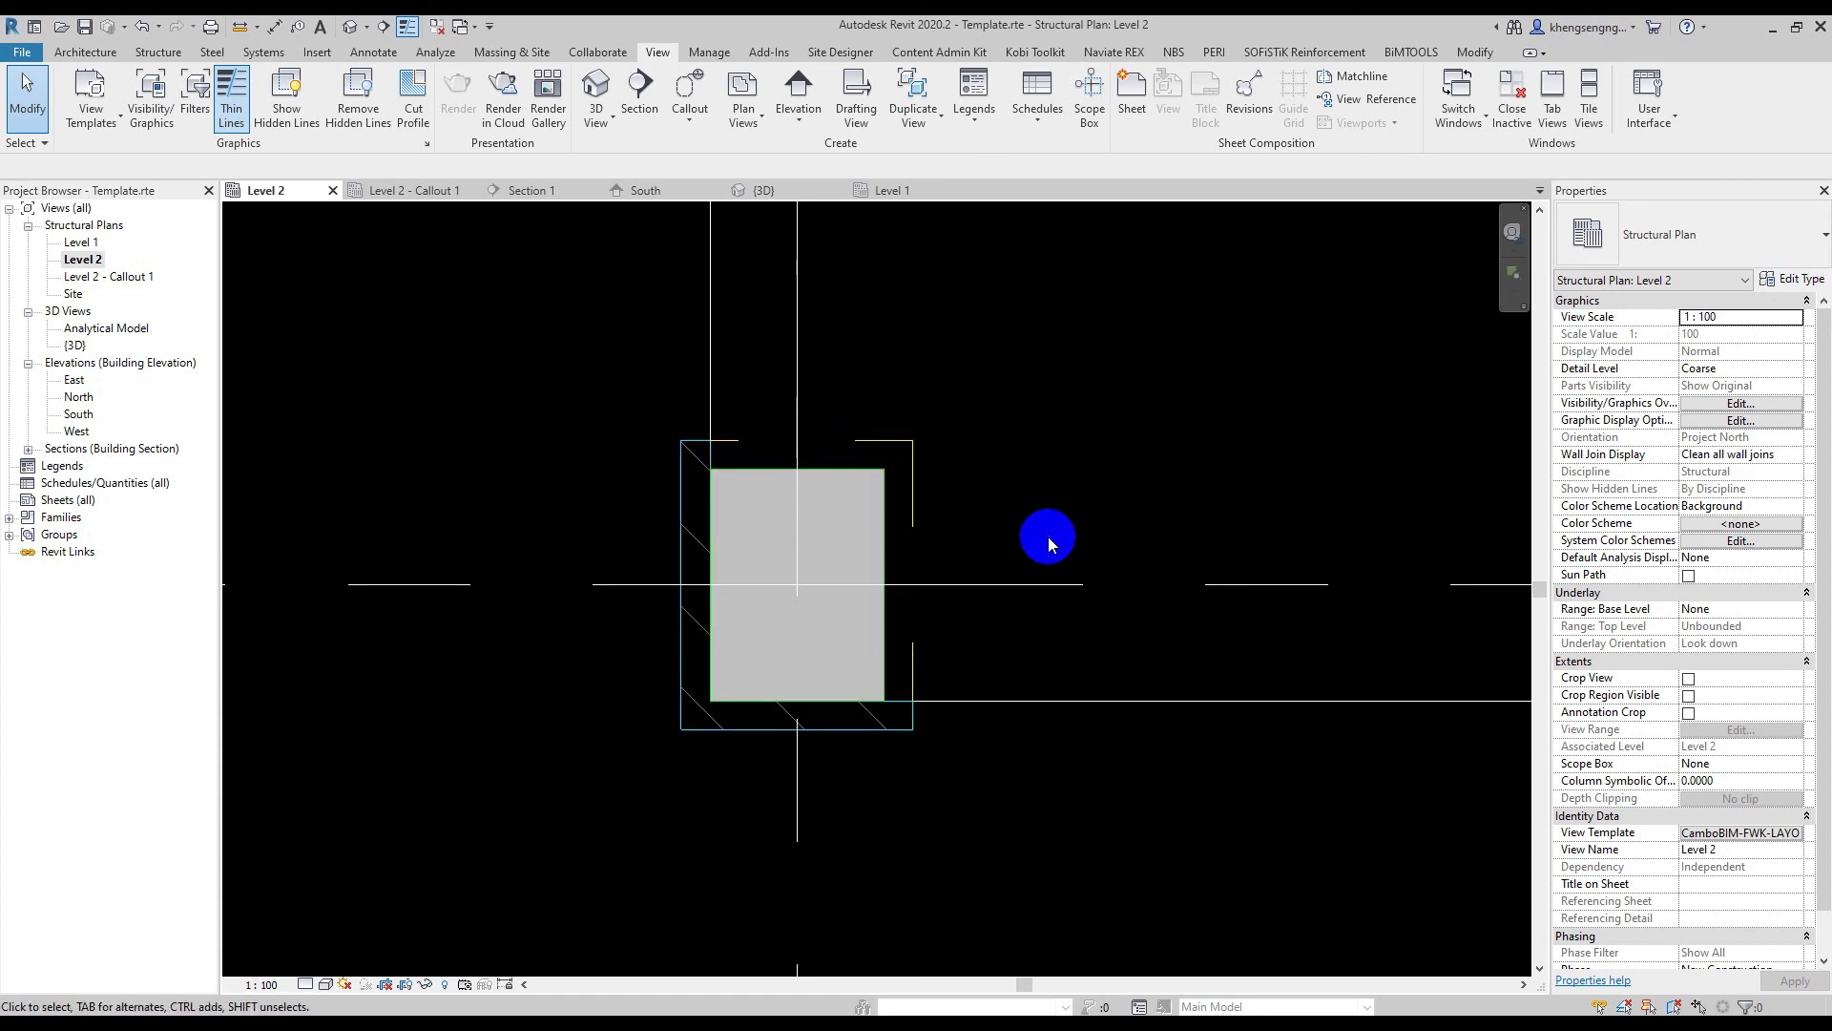
scroll(684, 482, "up", 1)
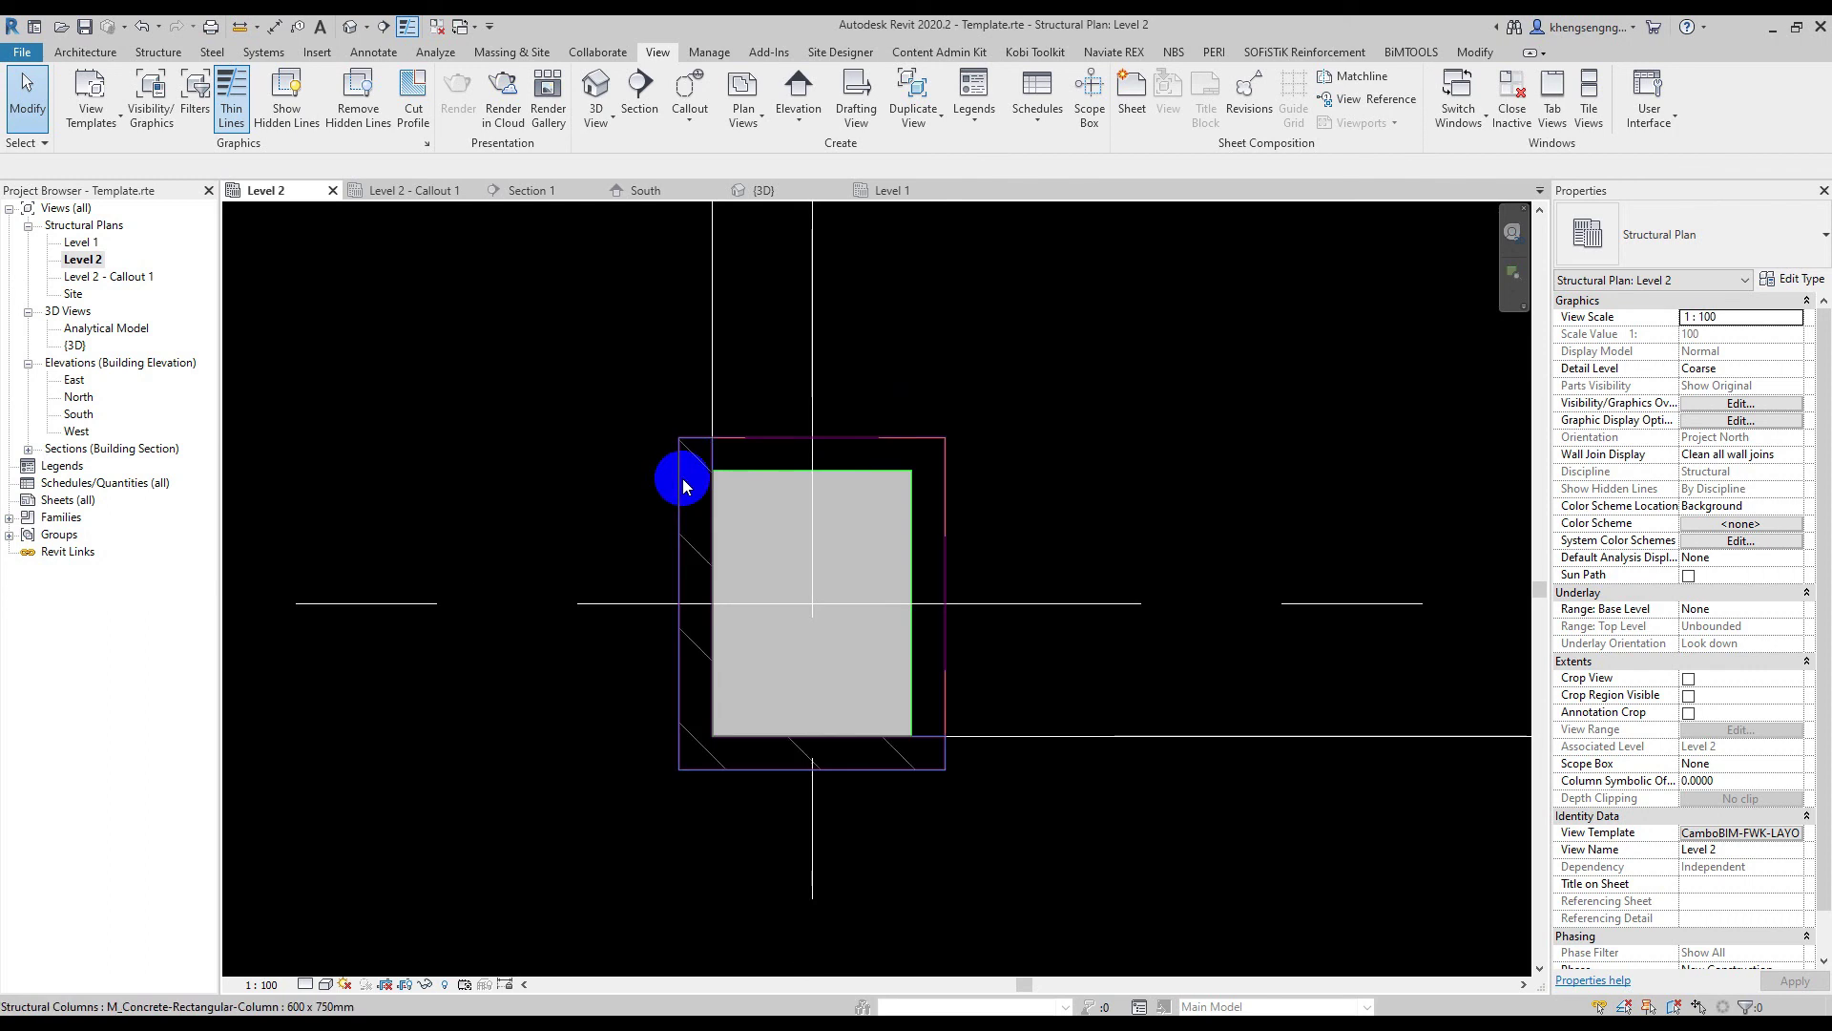
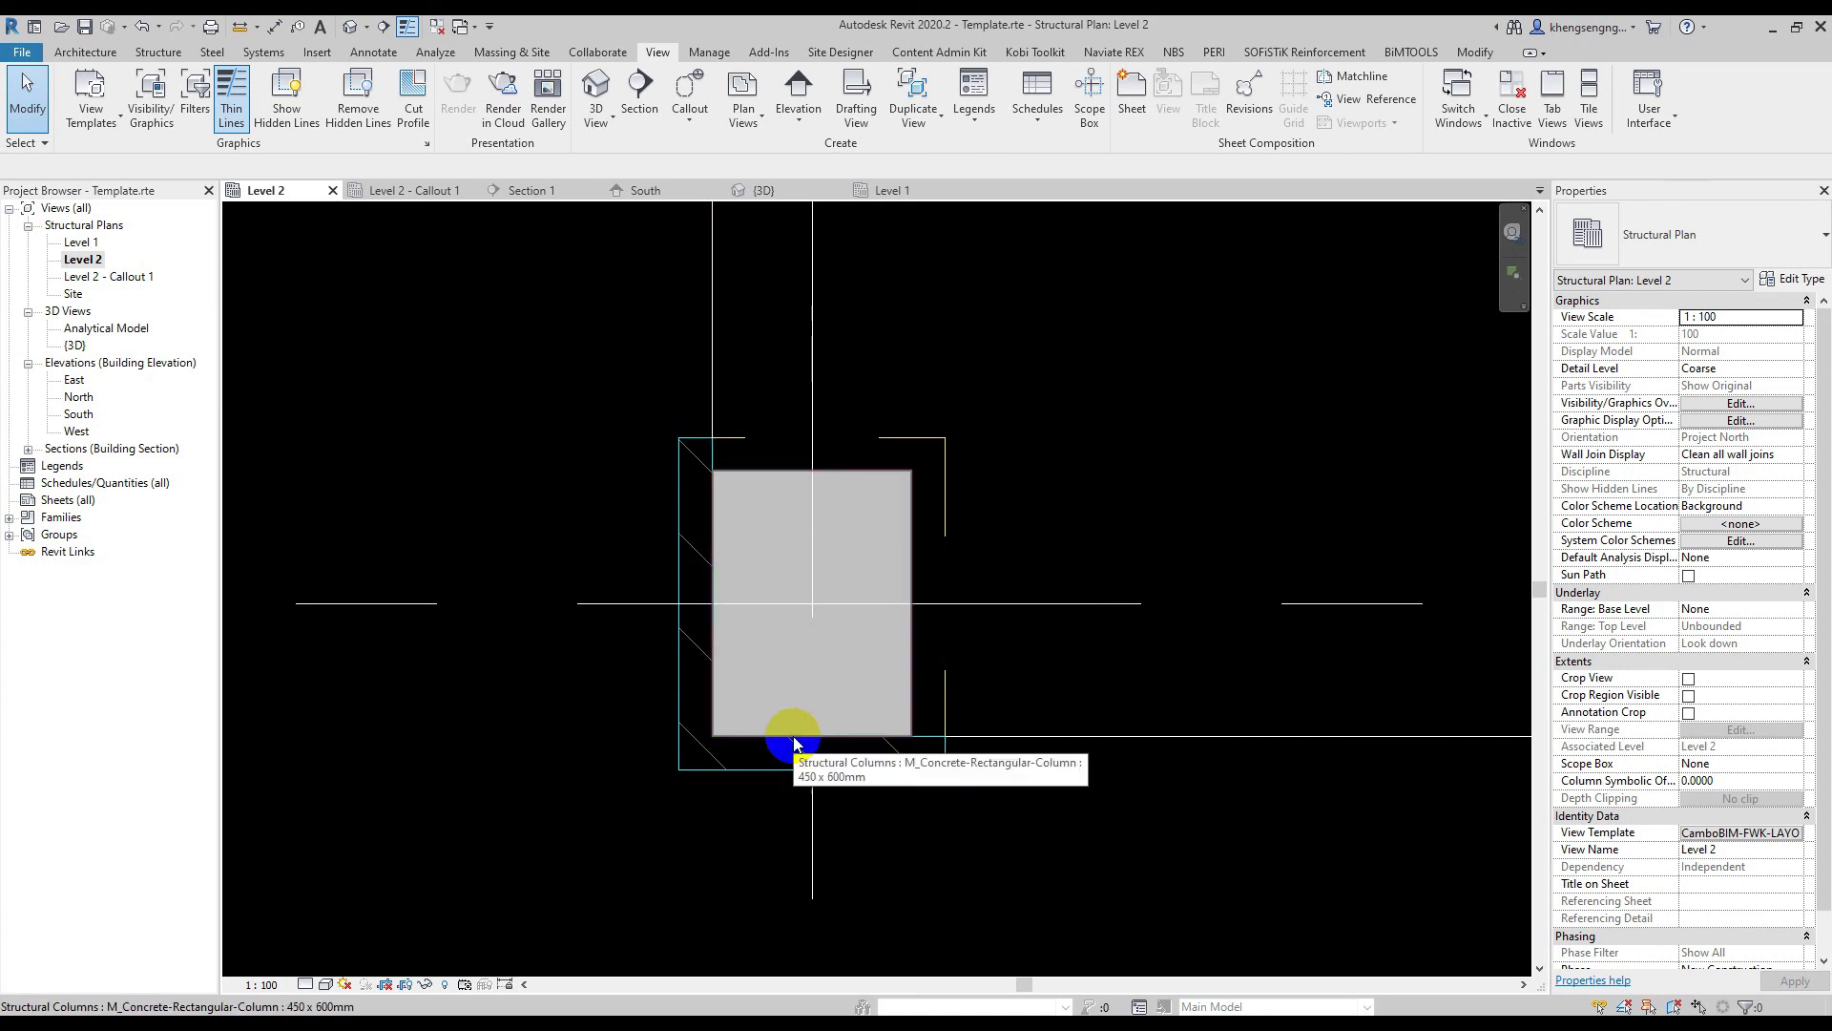
Select and inspect the placed columns, including the 600 x 750mm column, then deselect them
scroll(872, 651, "down", 2)
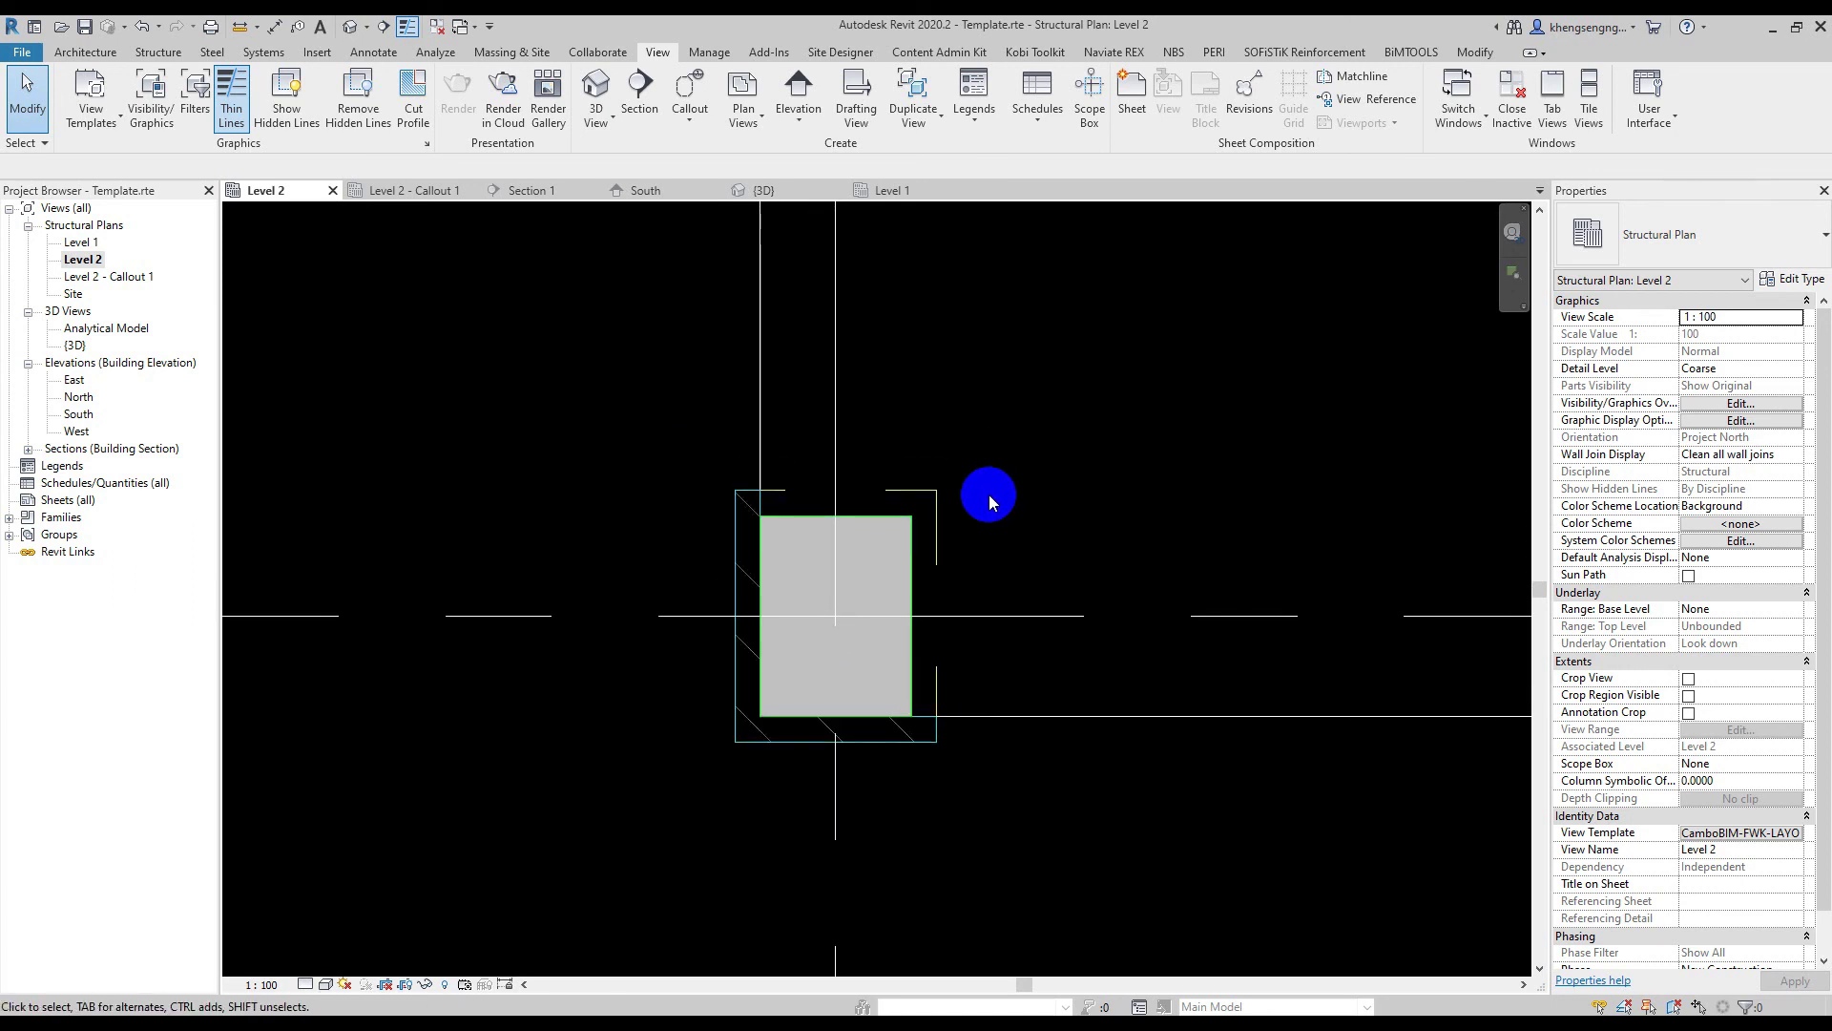
left_click(869, 526)
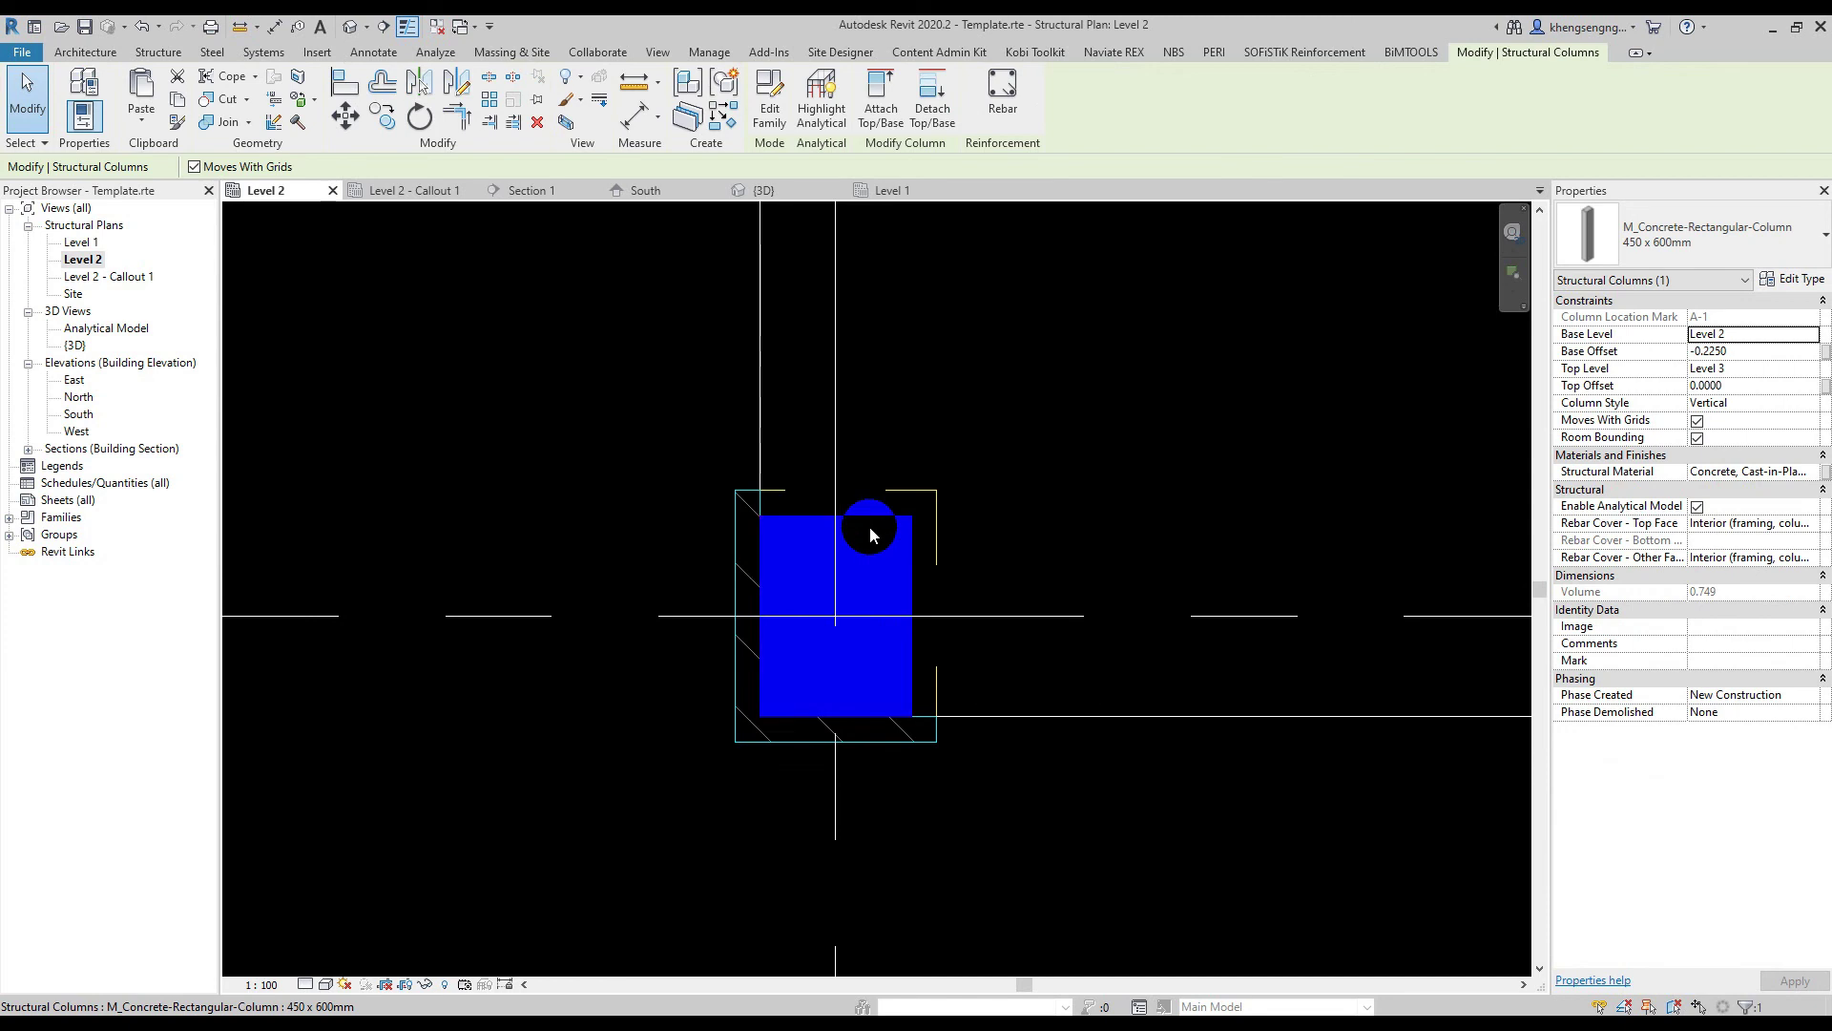
left_click(991, 534)
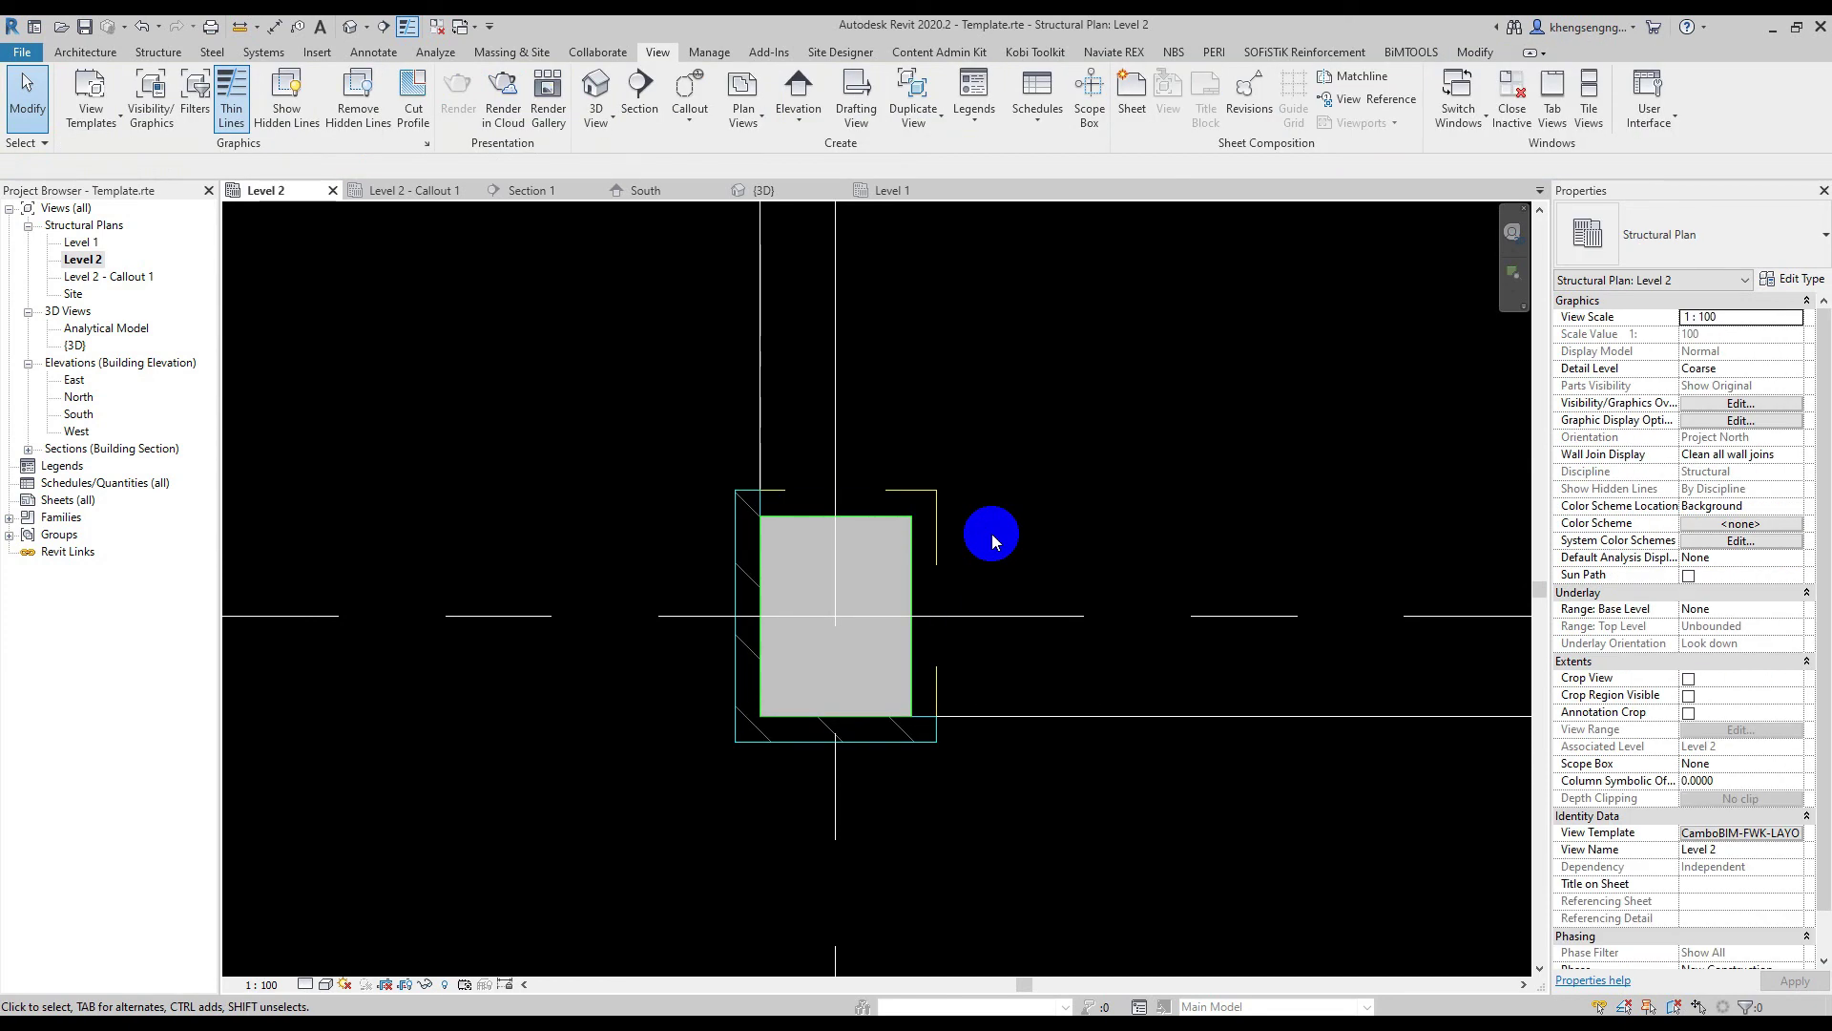
scroll(793, 527, "up", 2)
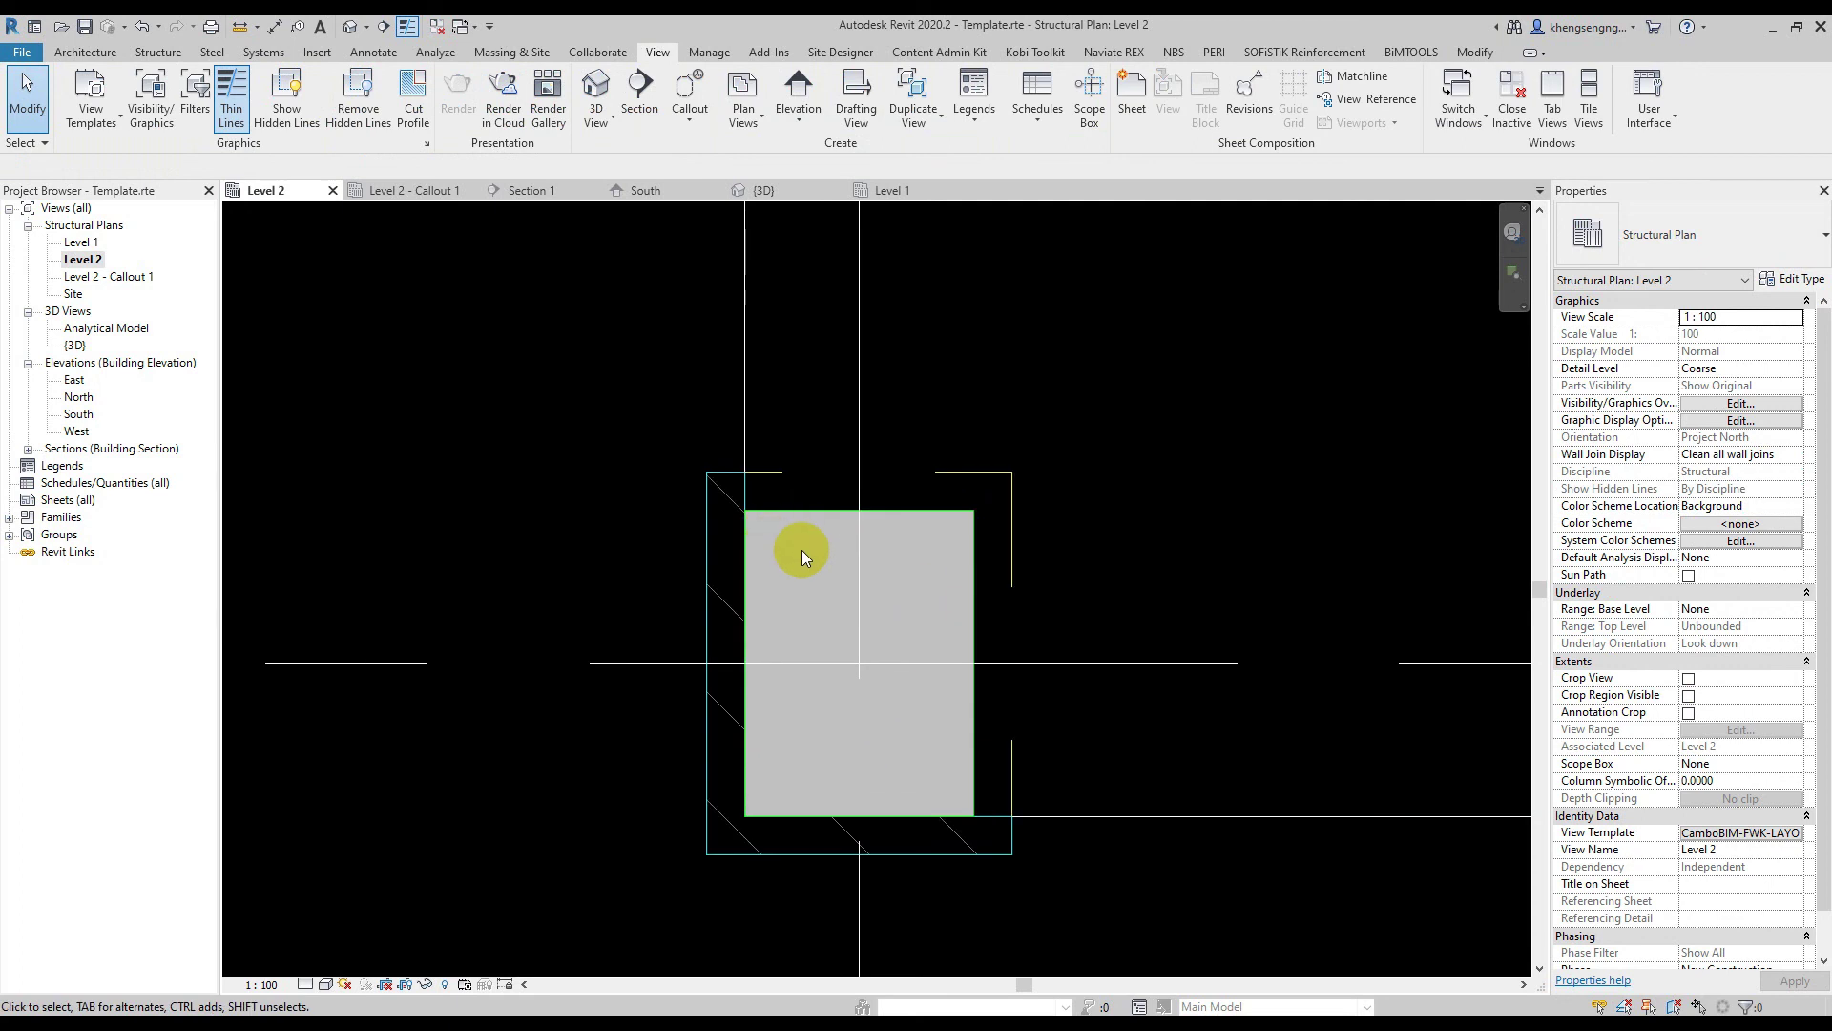
scroll(961, 531, "up", 1)
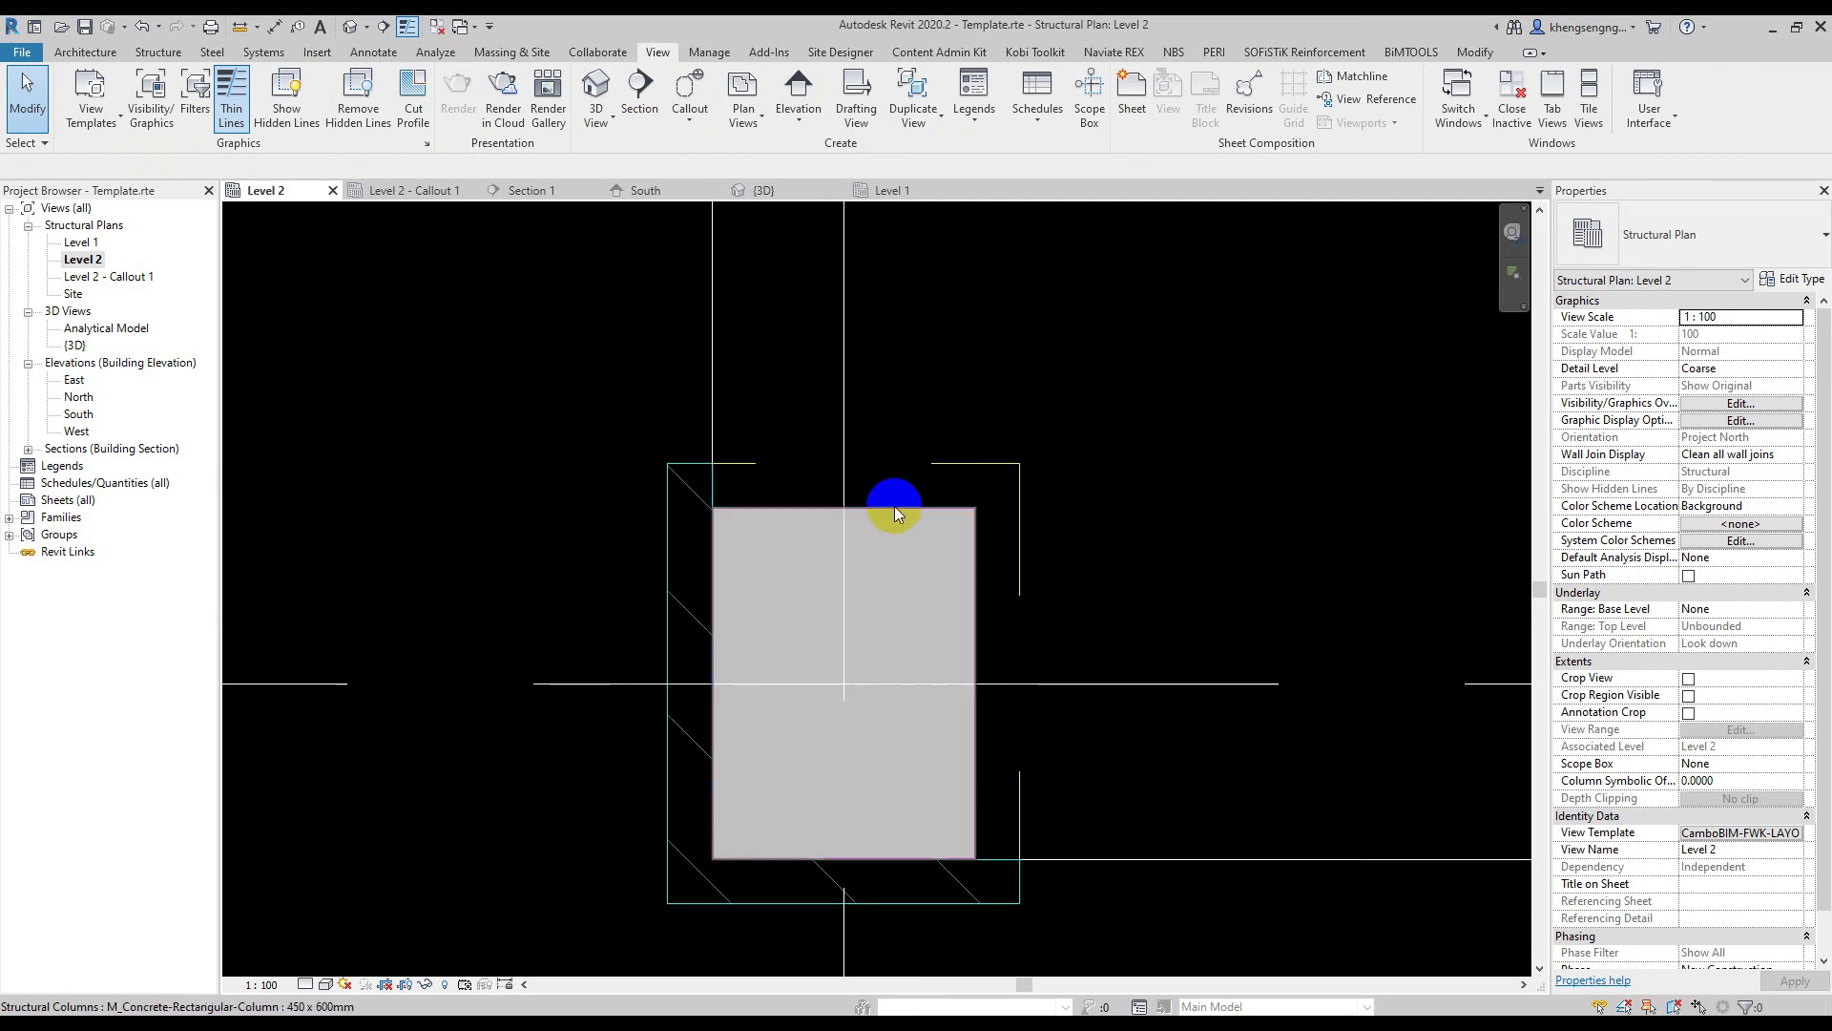
left_click(973, 581)
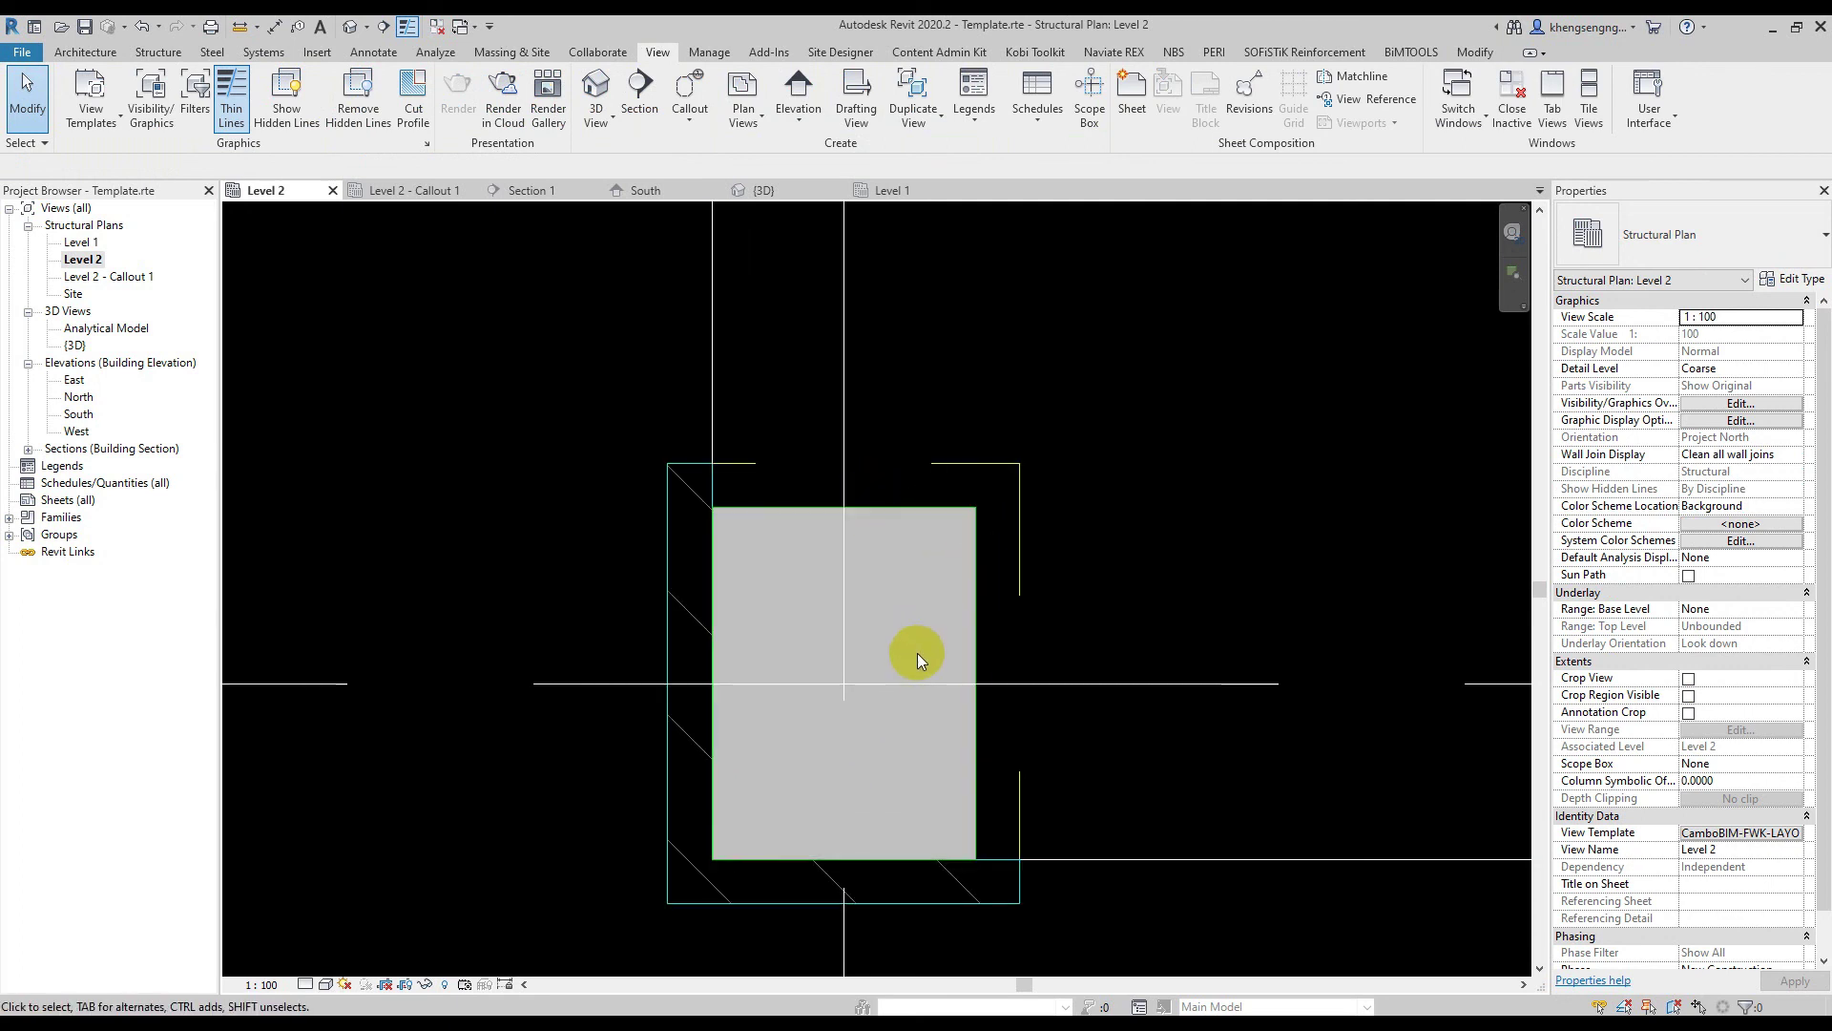
scroll(811, 607, "down", 5)
scroll(811, 608, "down", 5)
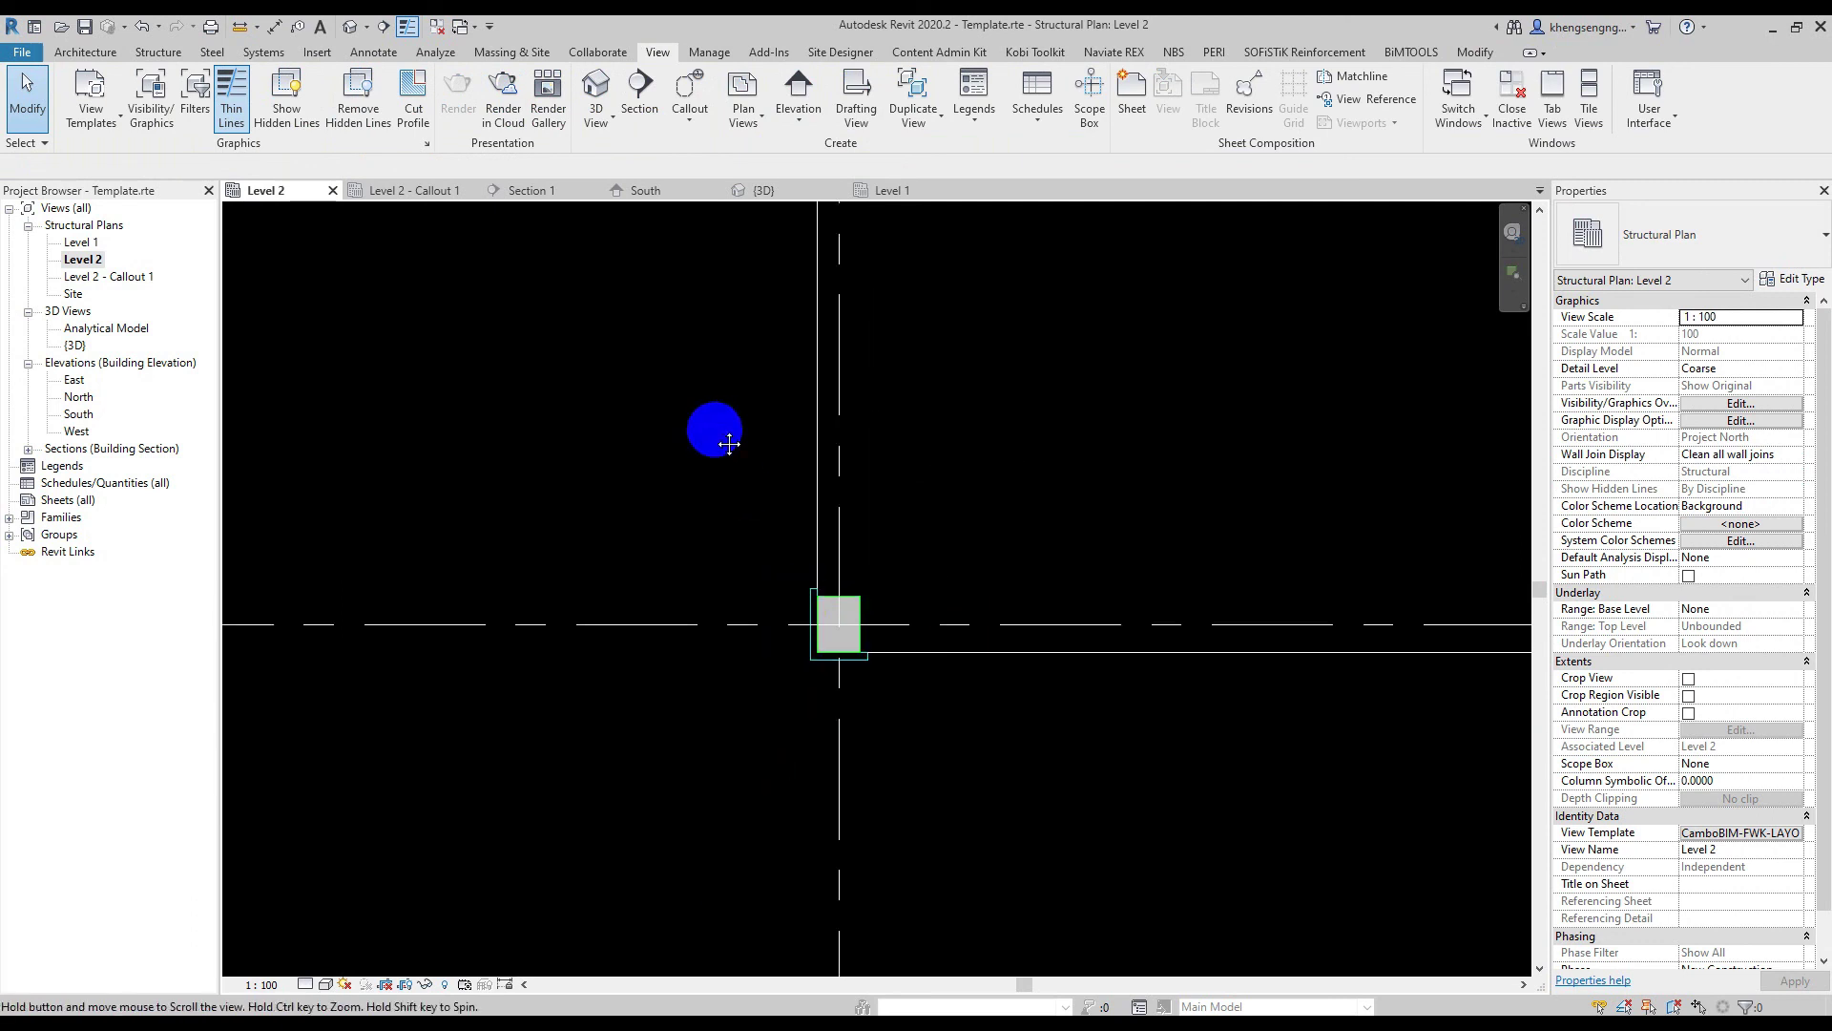
scroll(796, 591, "up", 2)
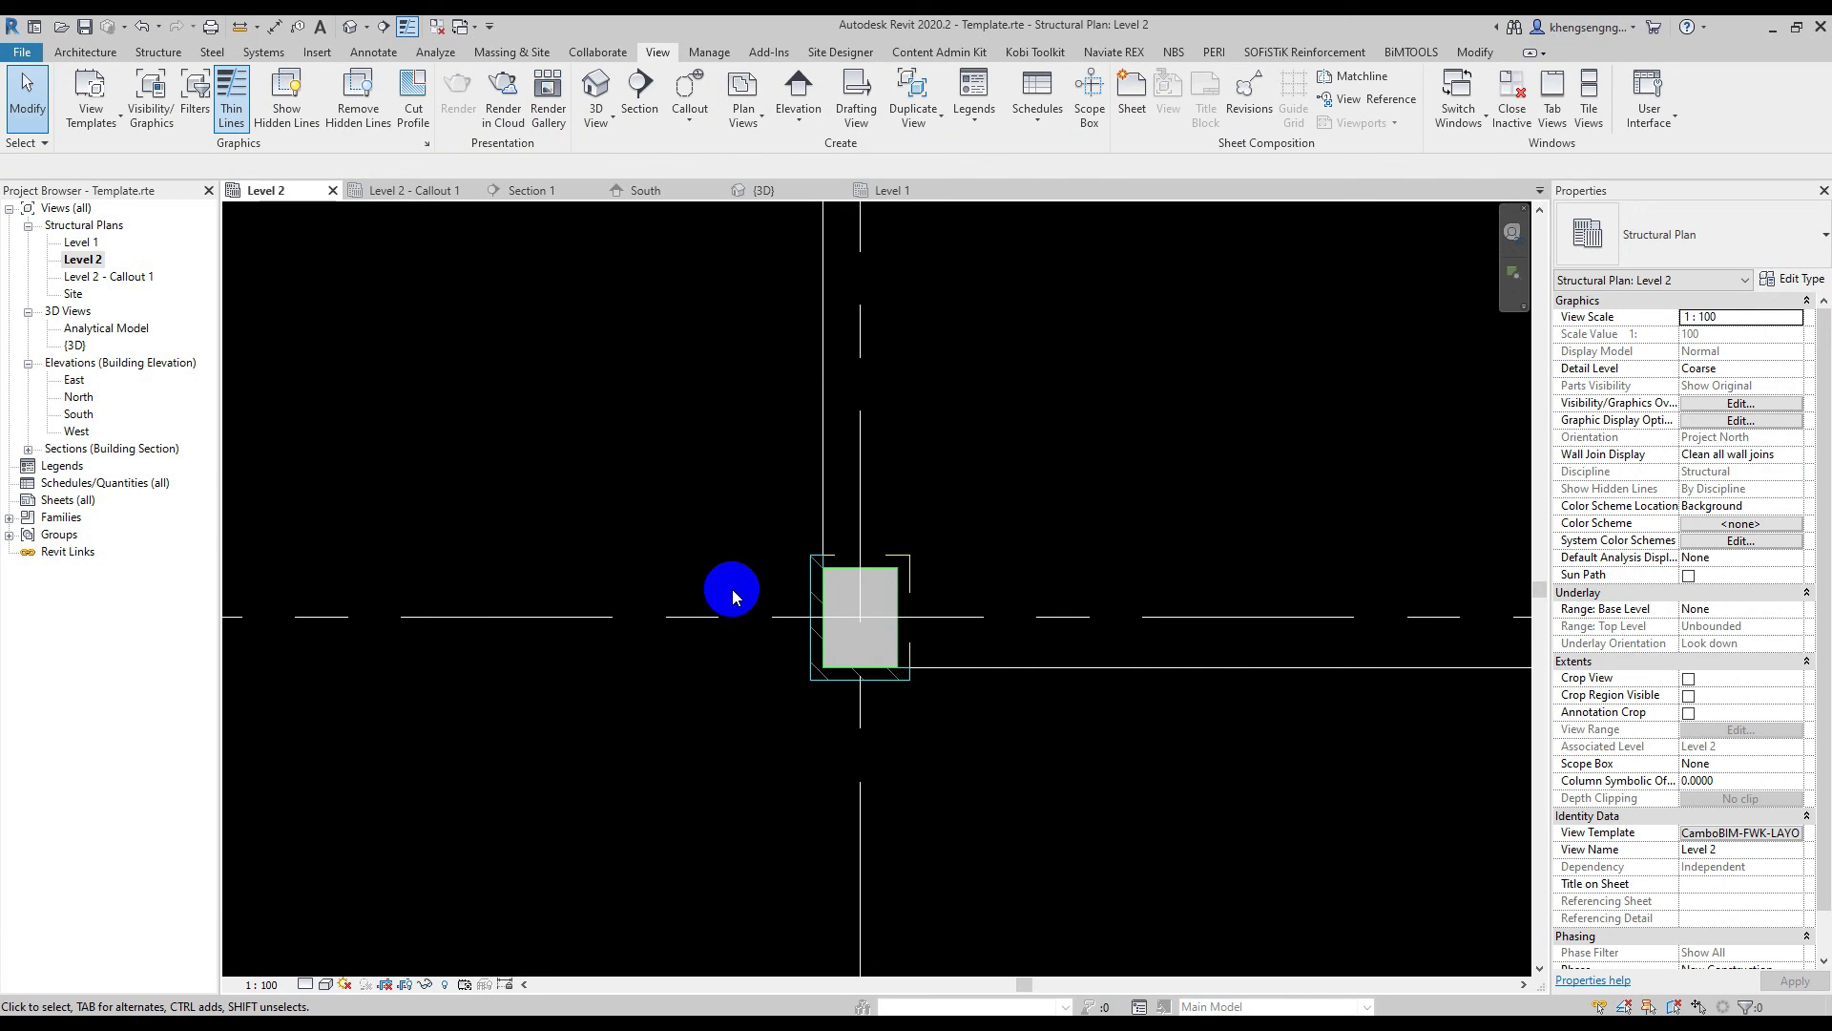
scroll(857, 591, "up", 2)
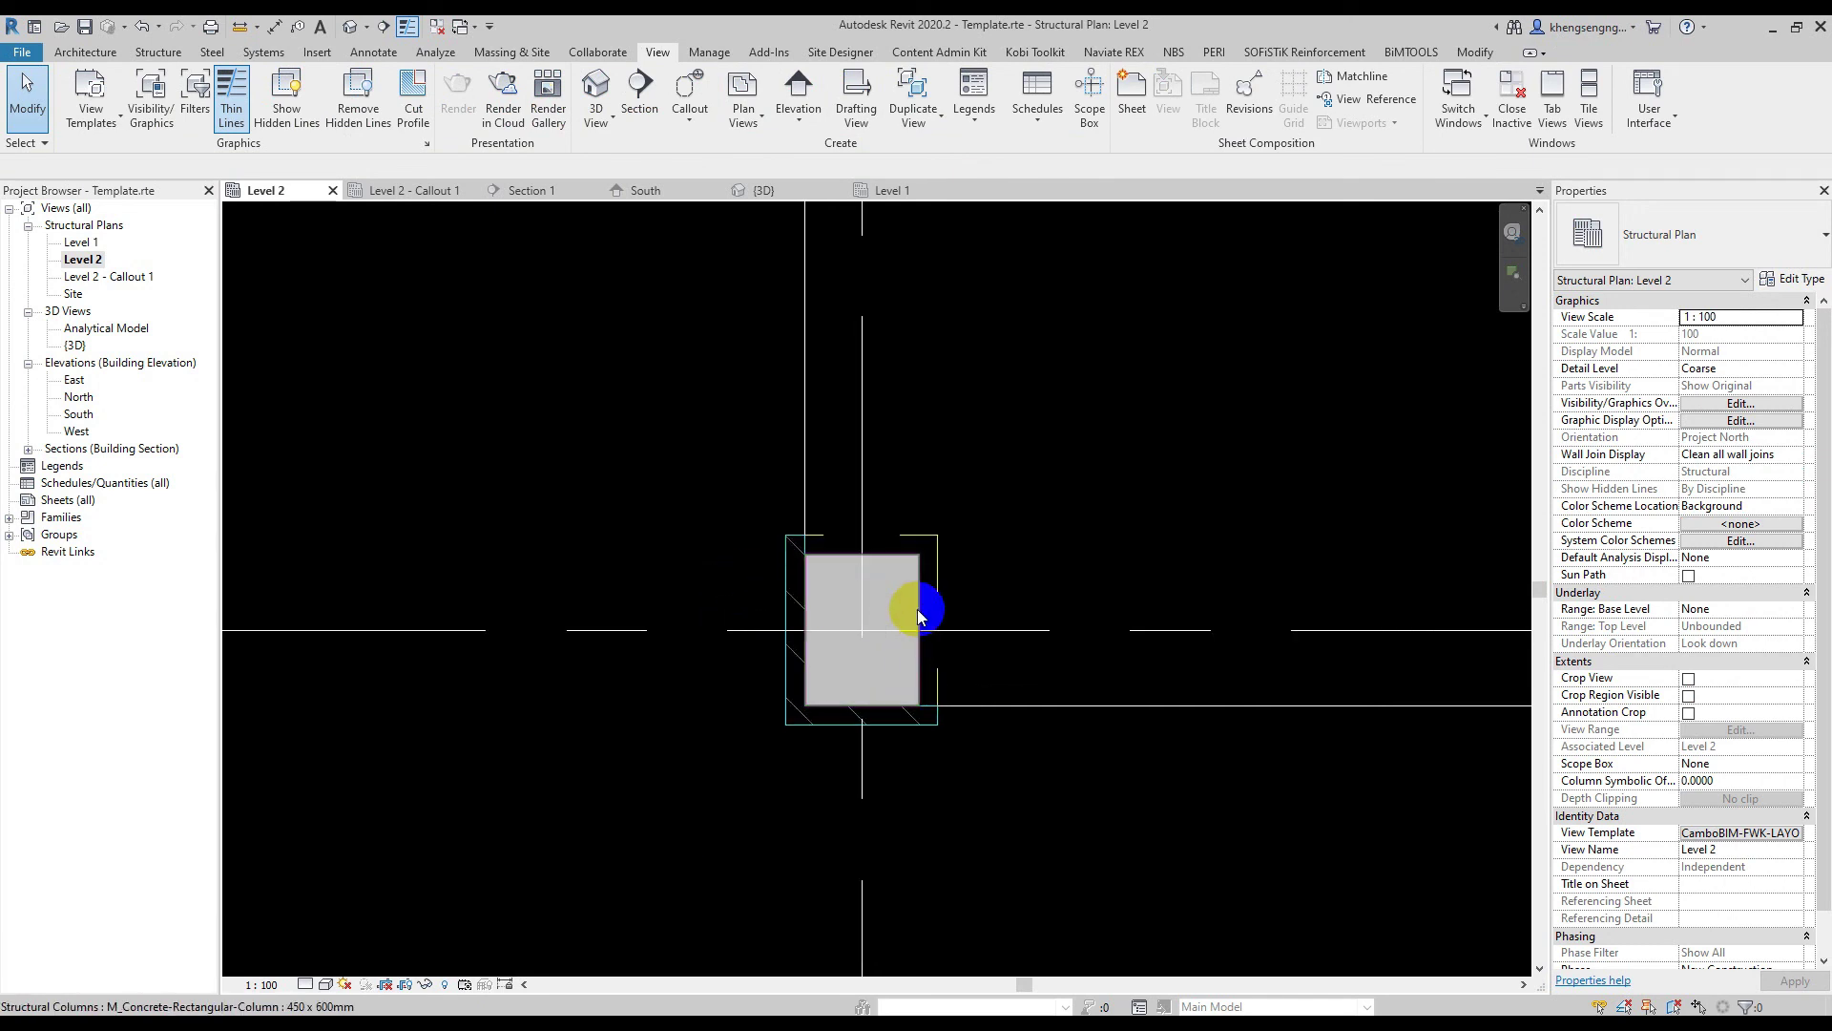
left_click(944, 571)
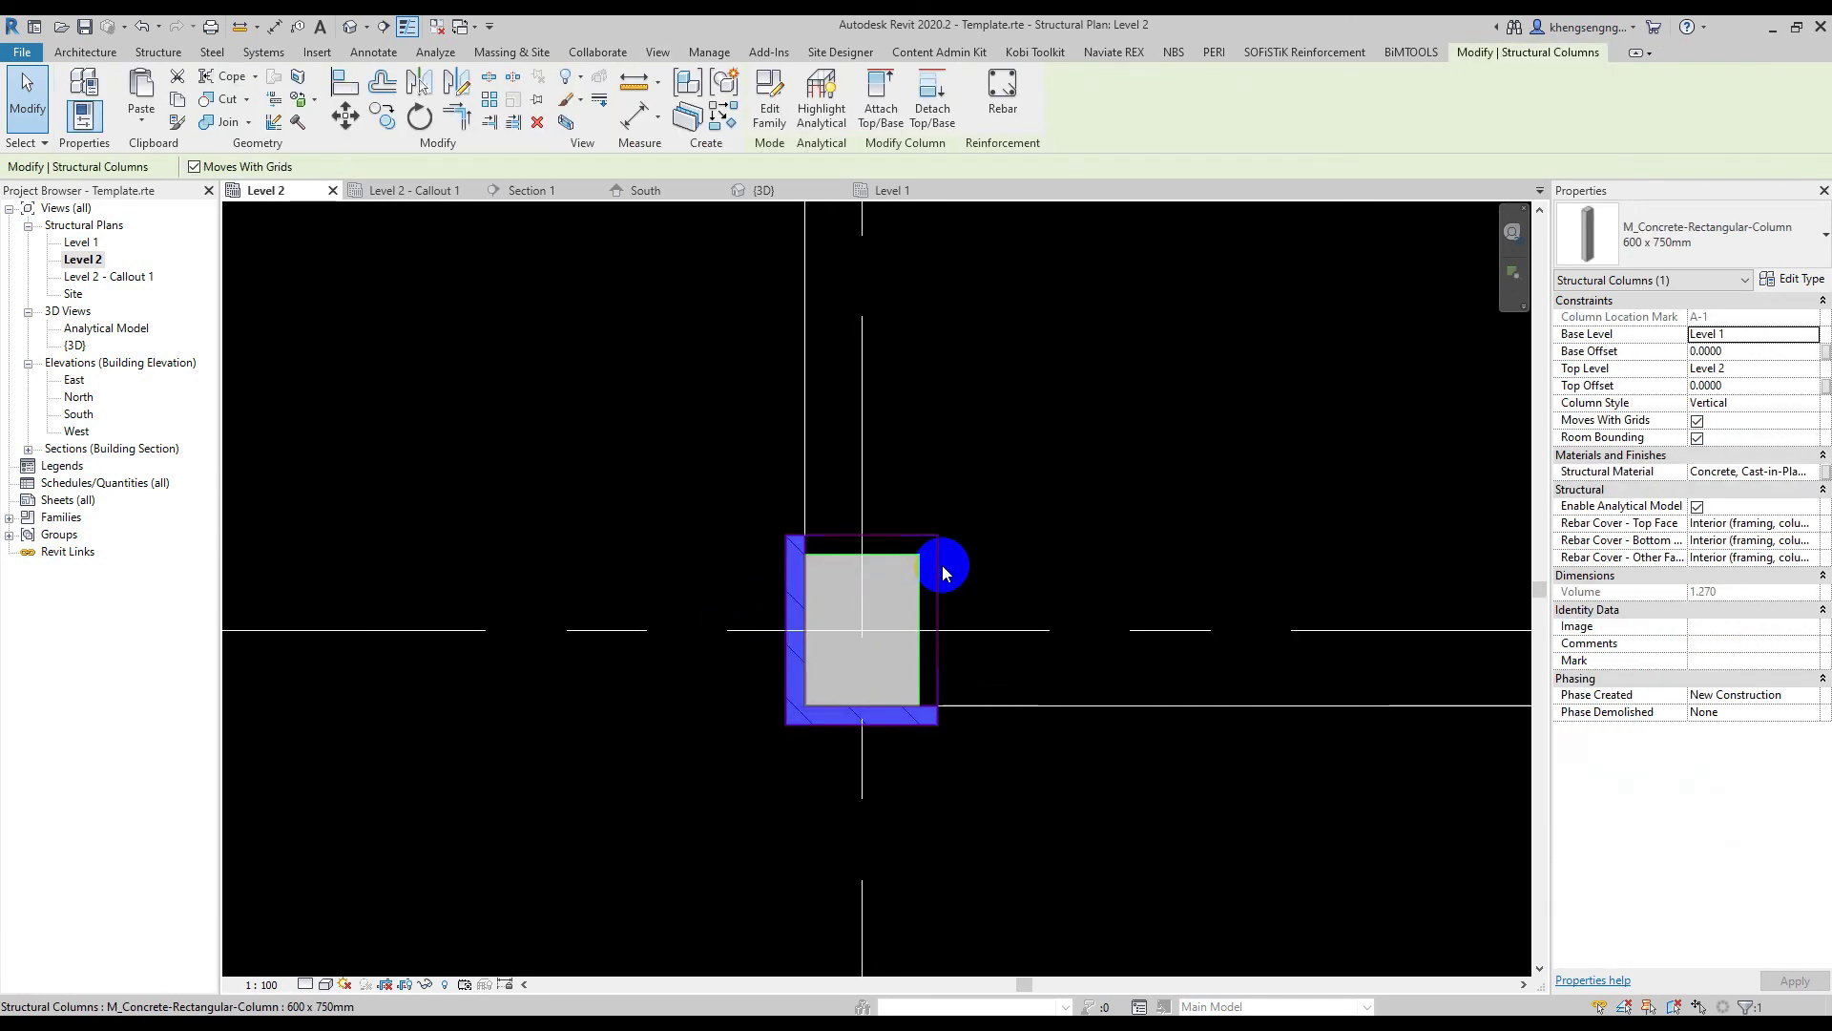
scroll(654, 548, "up", 2)
left_click(724, 568)
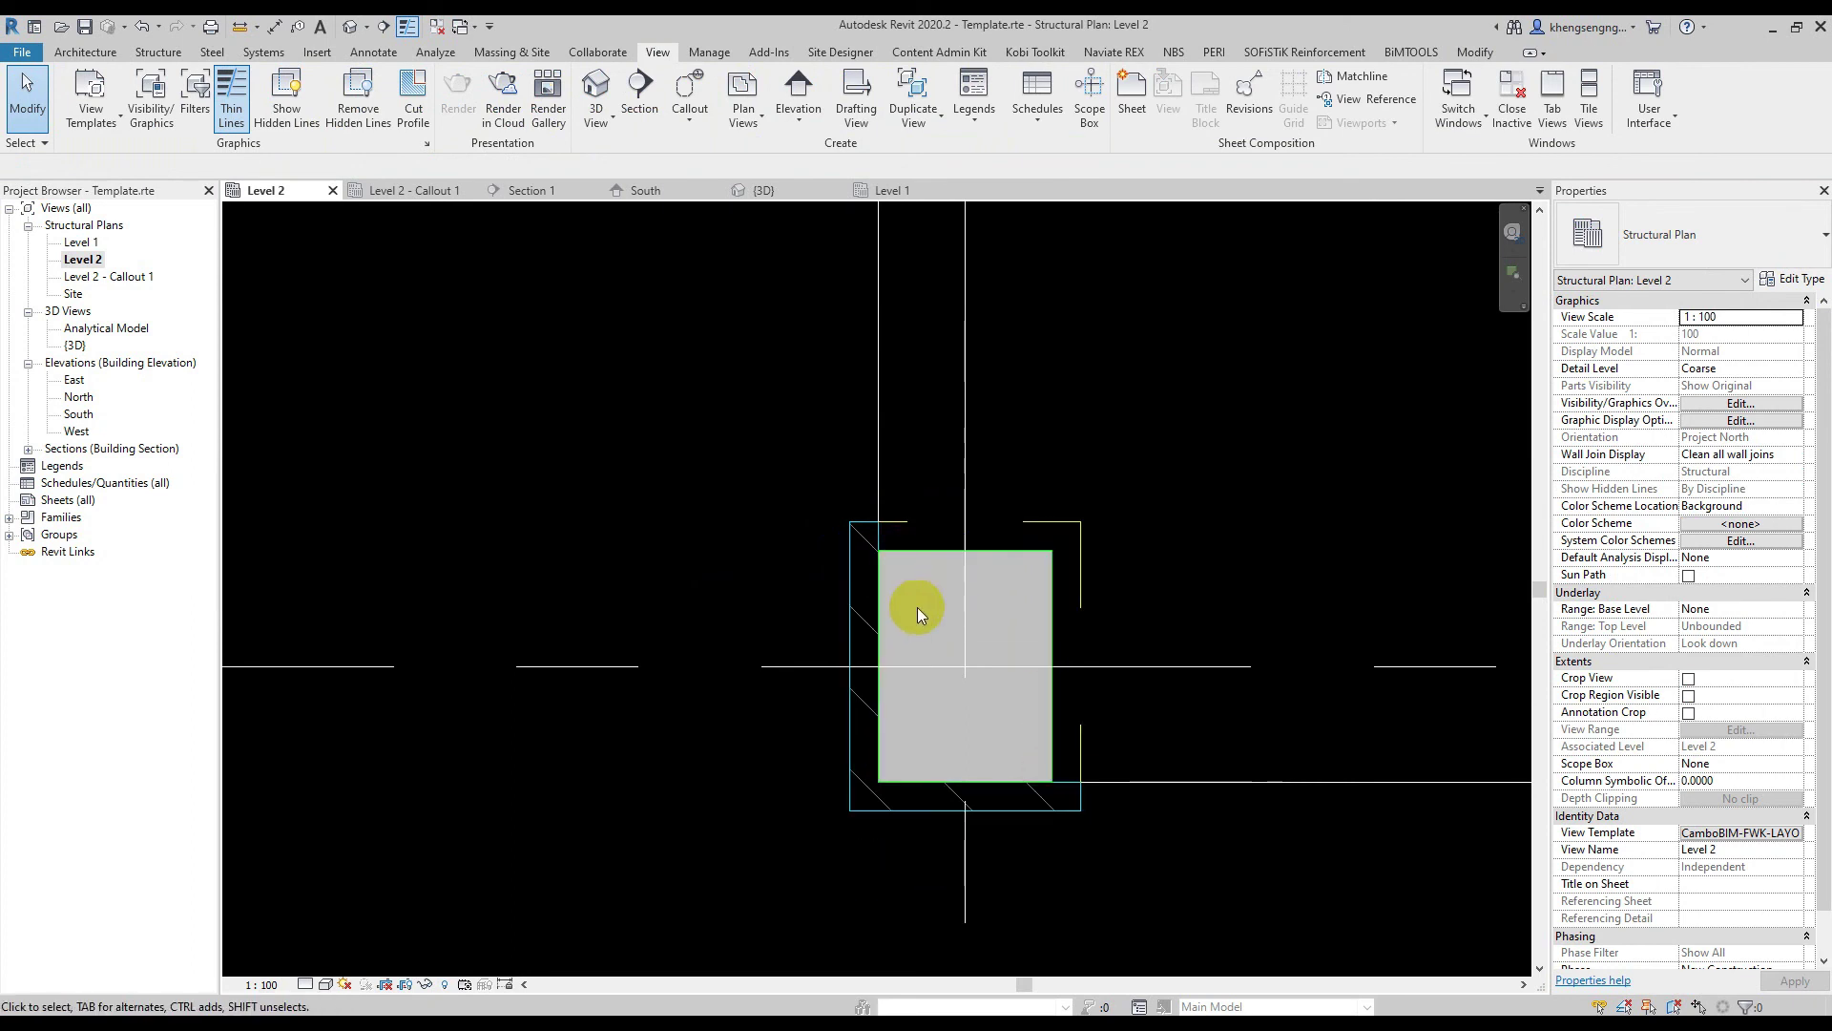
Pan and zoom around columns B/2 and B1 to check the lower-left columns
scroll(964, 608, "down", 2)
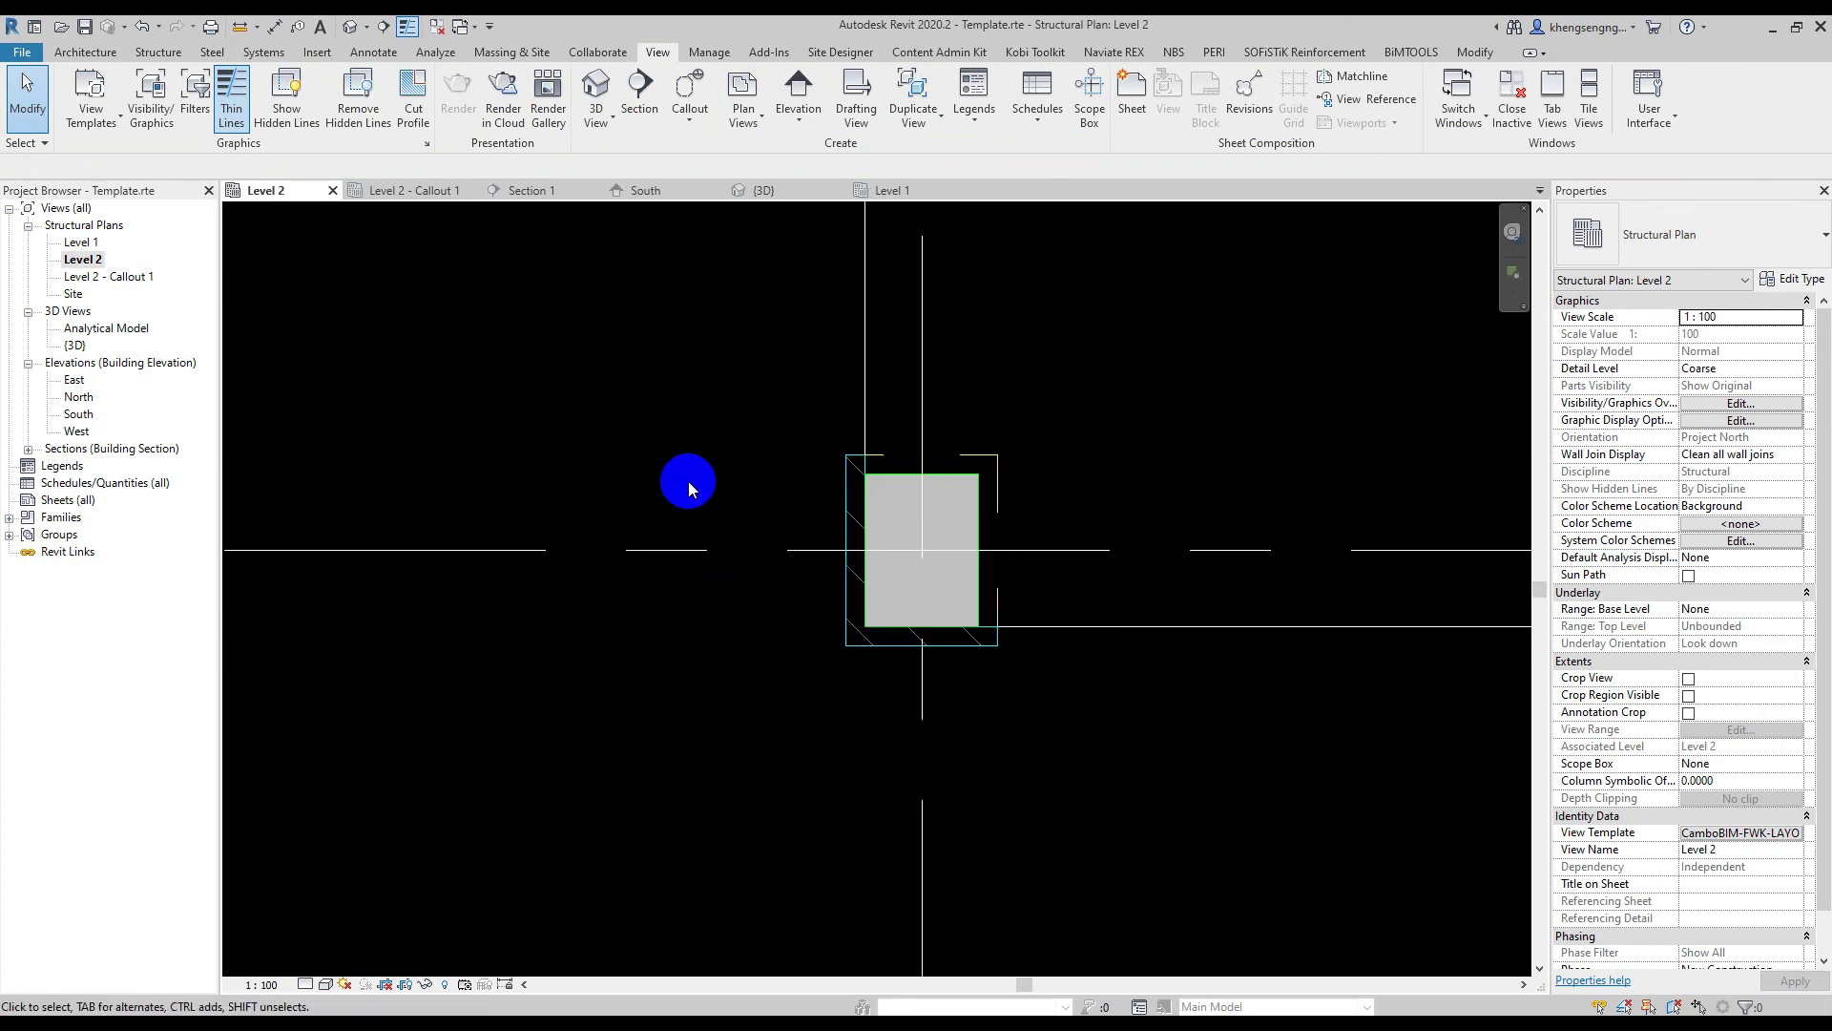
scroll(748, 469, "down", 3)
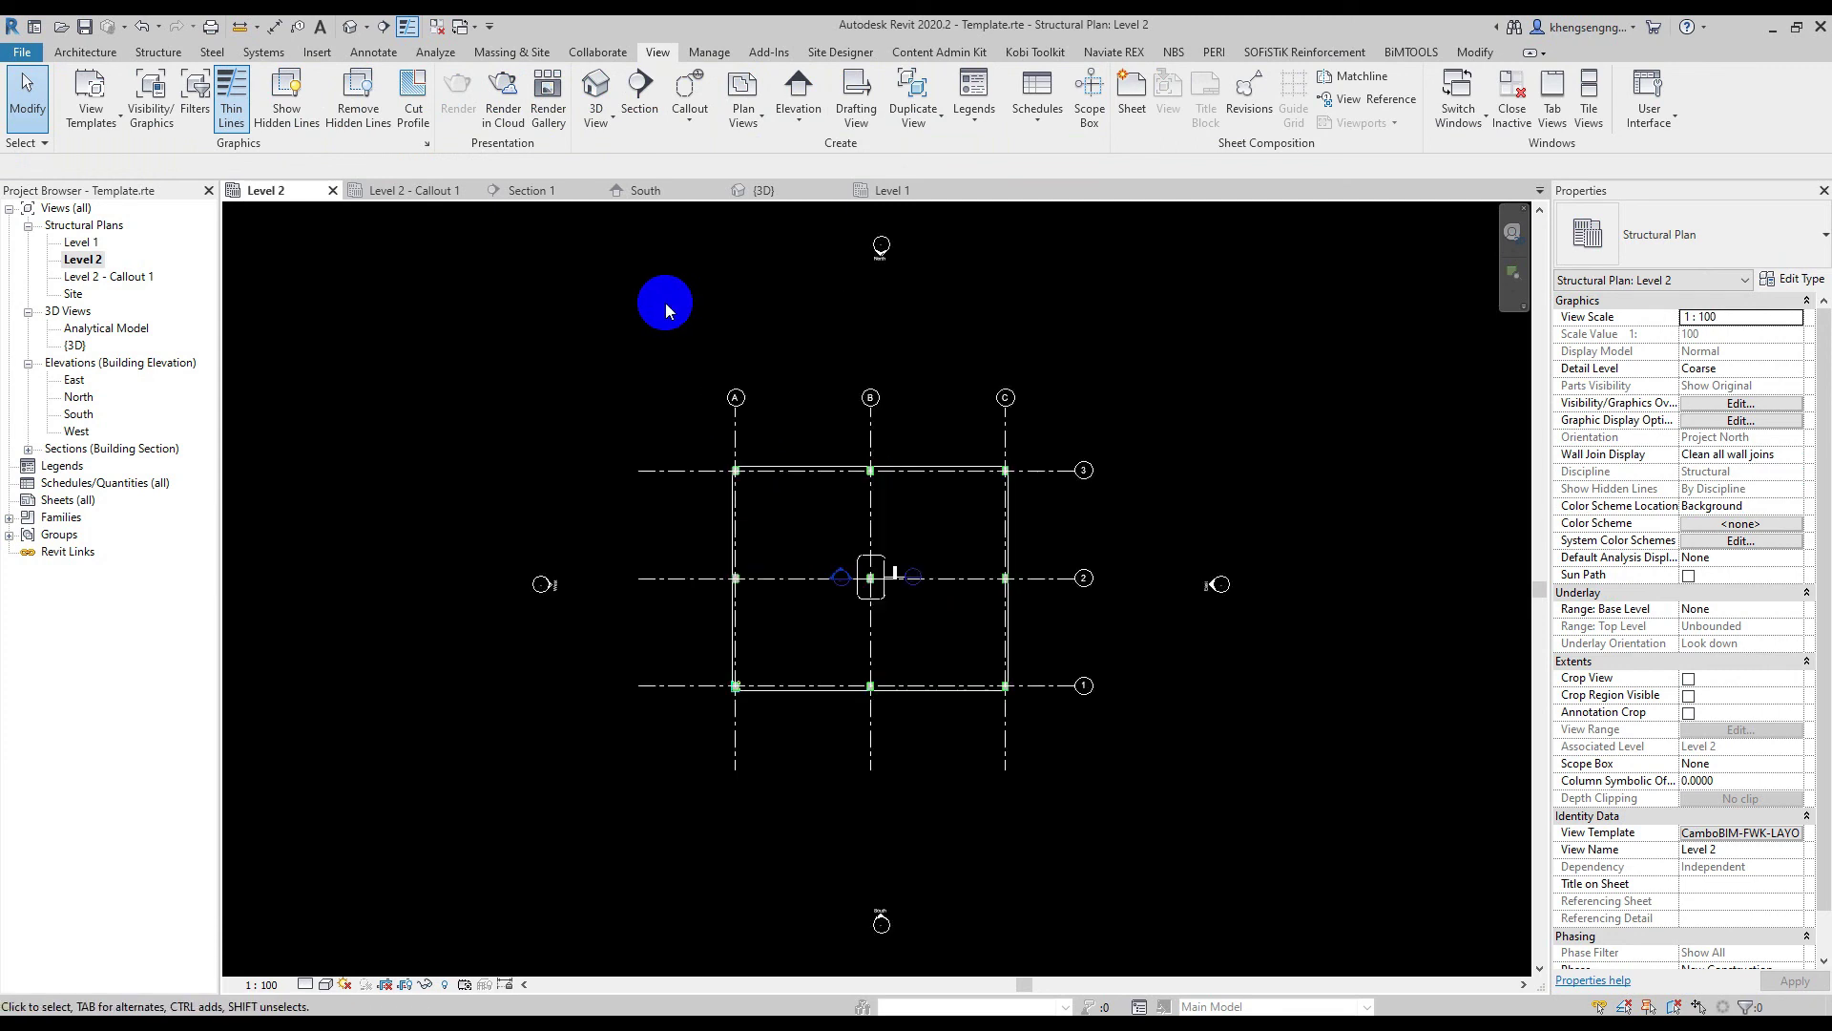
scroll(907, 589, "up", 2)
scroll(910, 598, "up", 1)
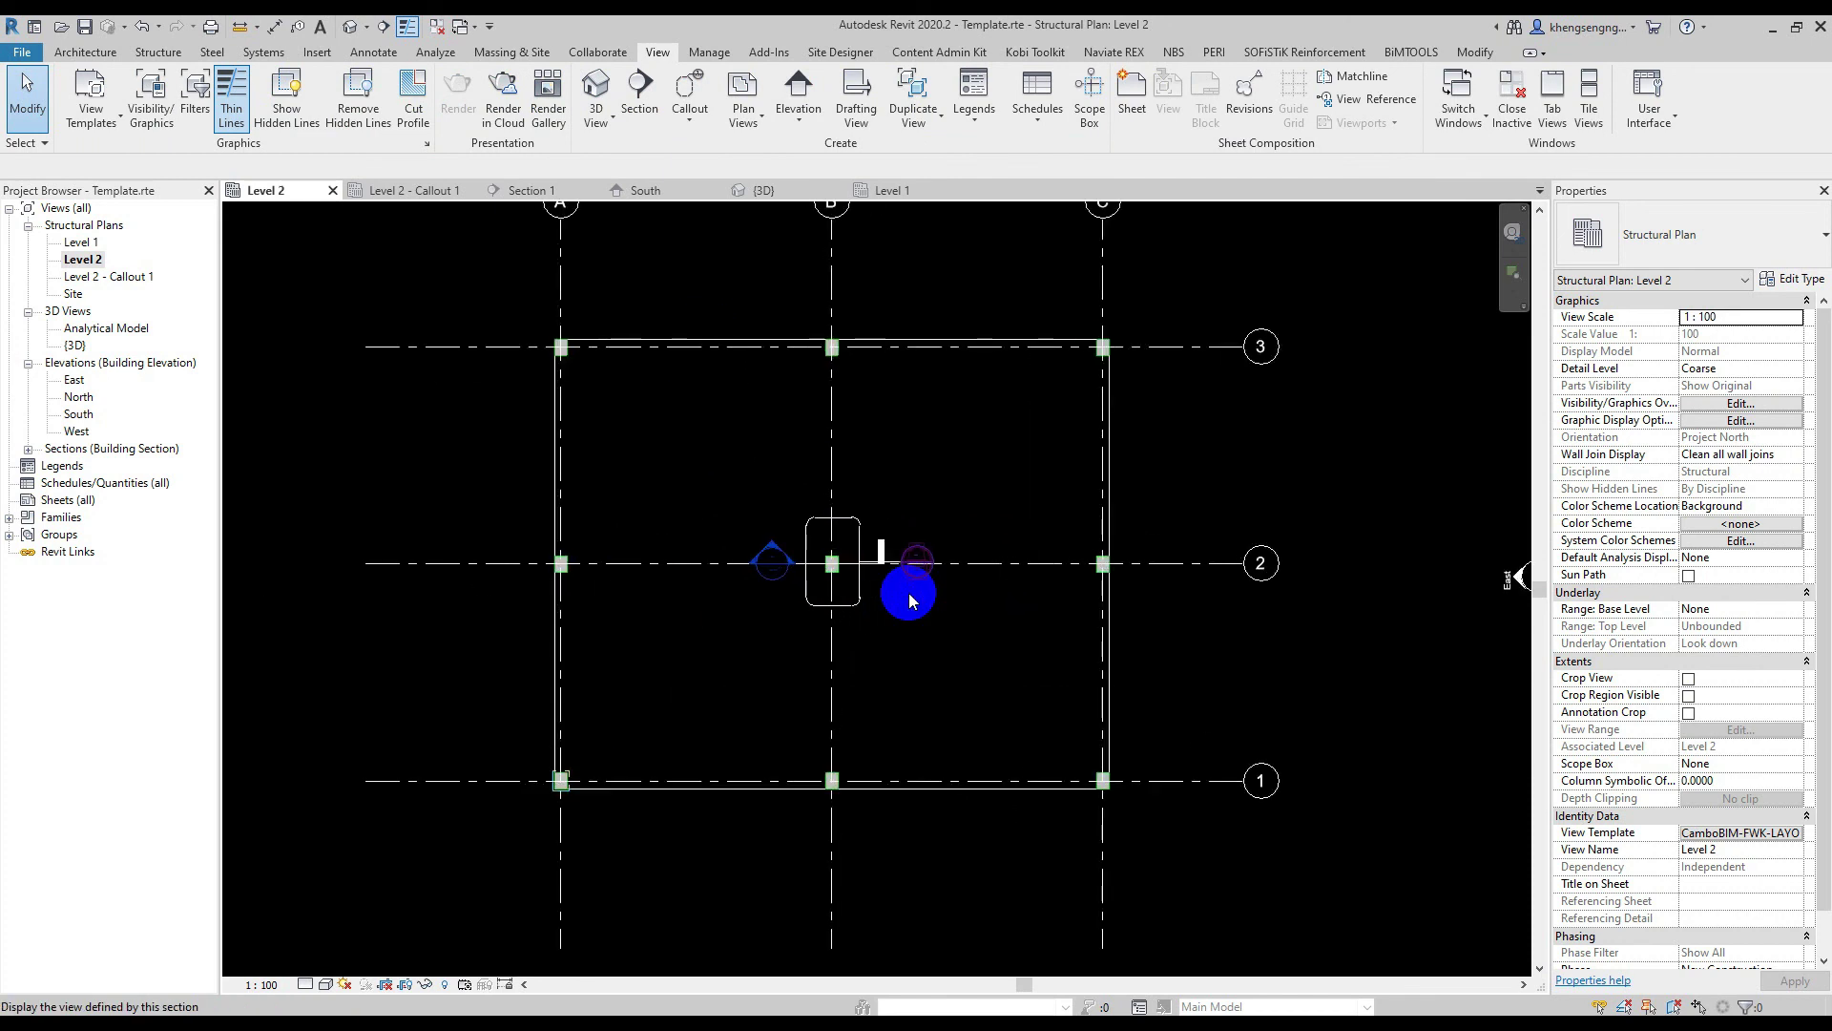
scroll(909, 597, "up", 1)
scroll(908, 592, "up", 1)
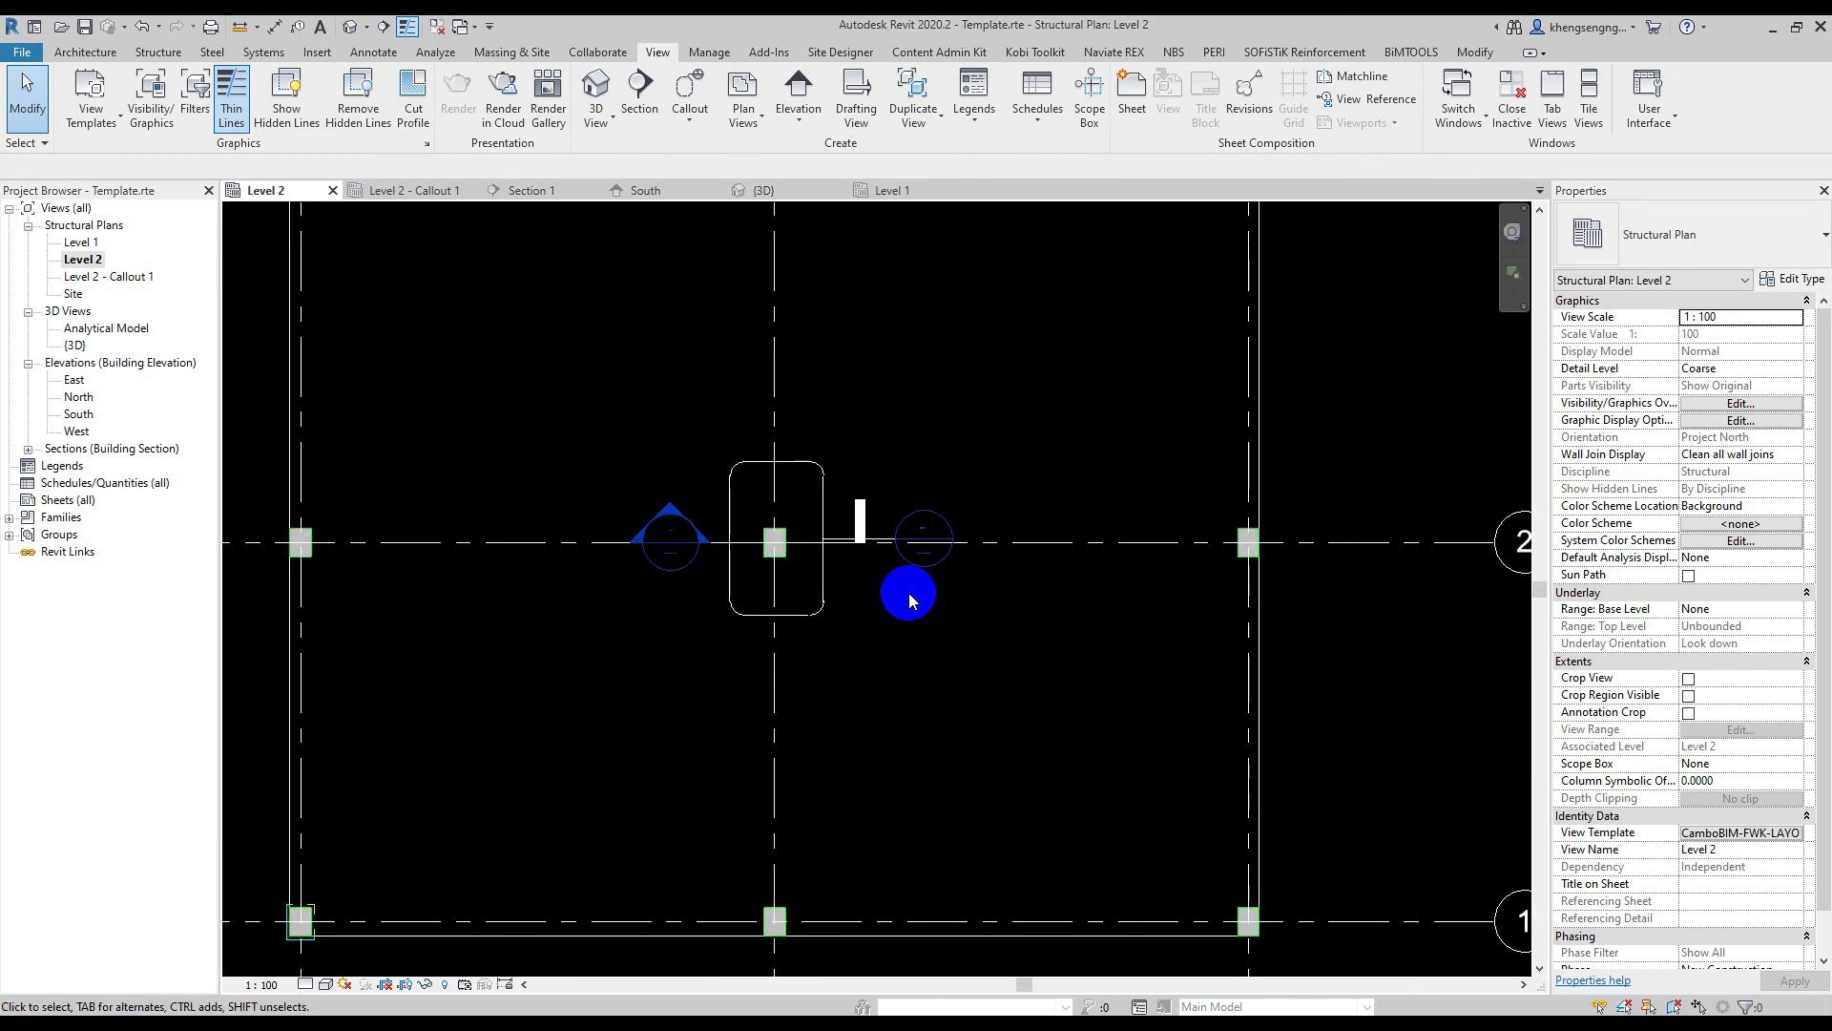
middle_click_drag(910, 592, 857, 616)
scroll(857, 616, "up", 1)
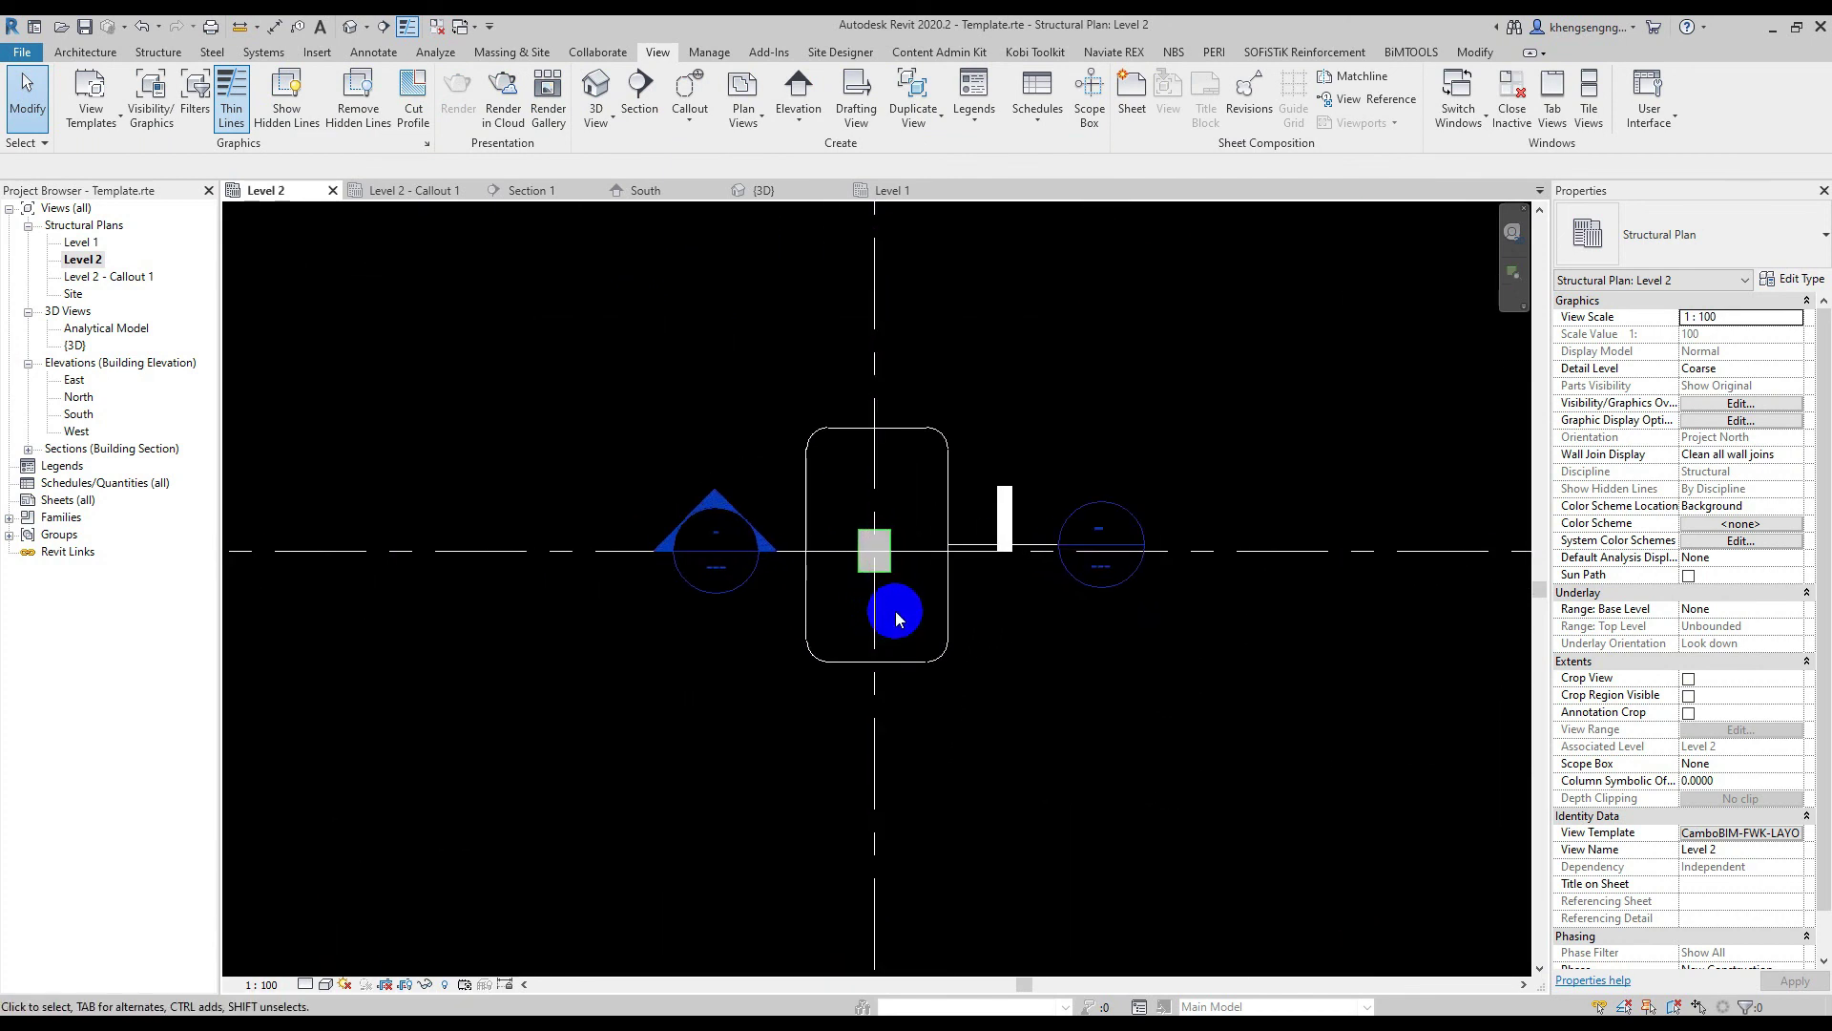
mouse_move(917, 594)
middle_mouse_down()
mouse_move(1166, 482)
mouse_move(931, 430)
mouse_move(953, 359)
middle_mouse_up()
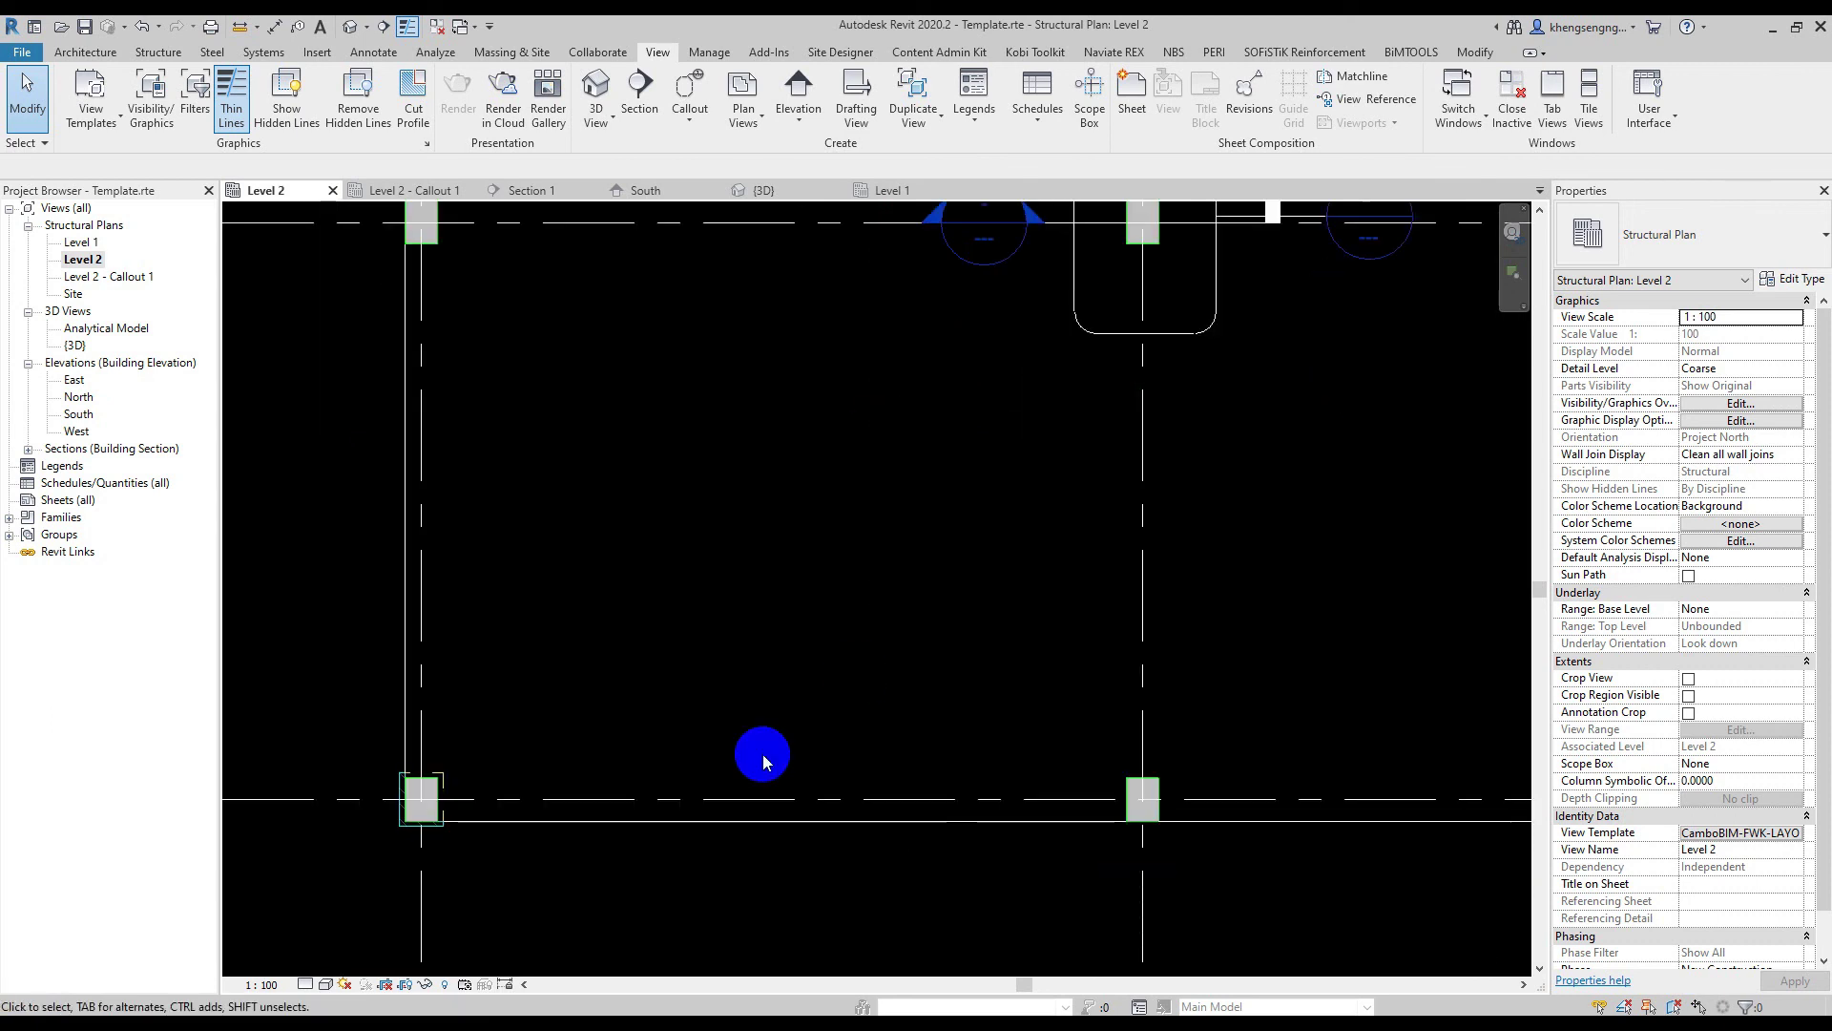
middle_click_drag(763, 754, 649, 696)
scroll(659, 611, "up", 2)
mouse_move(758, 648)
middle_mouse_down()
mouse_move(800, 596)
mouse_move(842, 619)
middle_mouse_up()
scroll(843, 621, "down", 1)
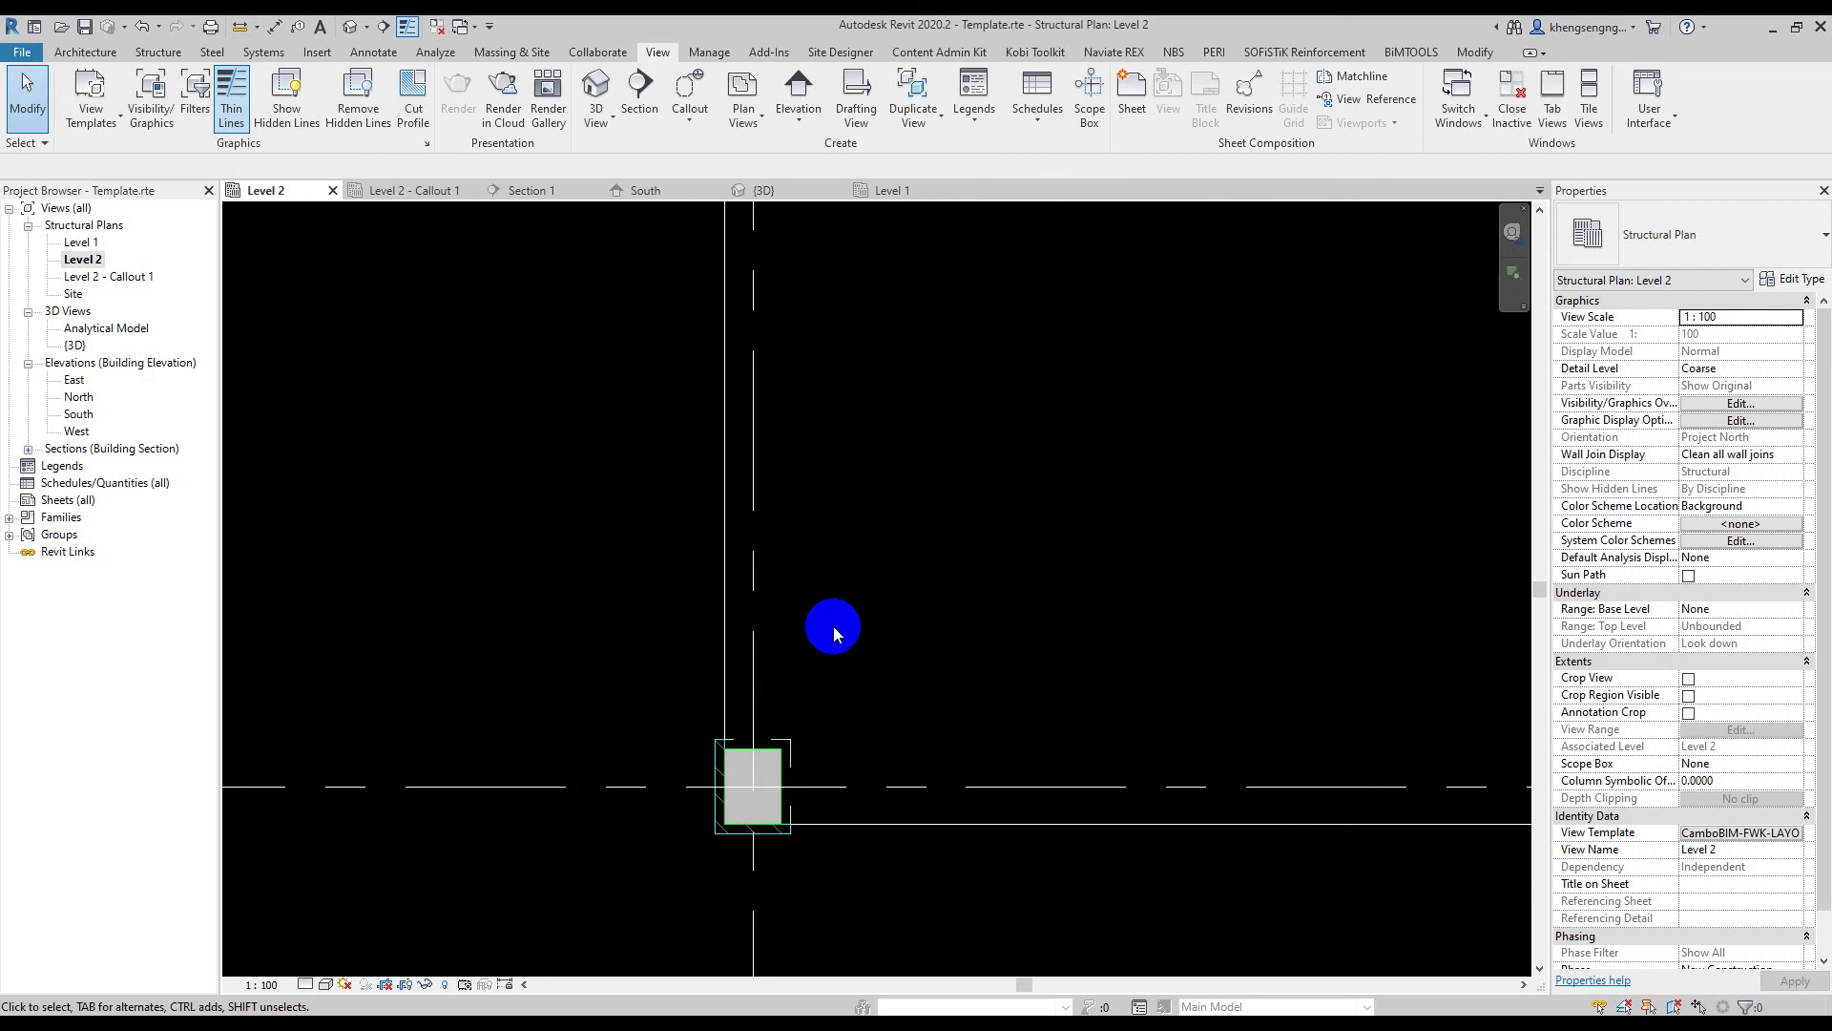
middle_click_drag(833, 626, 829, 604)
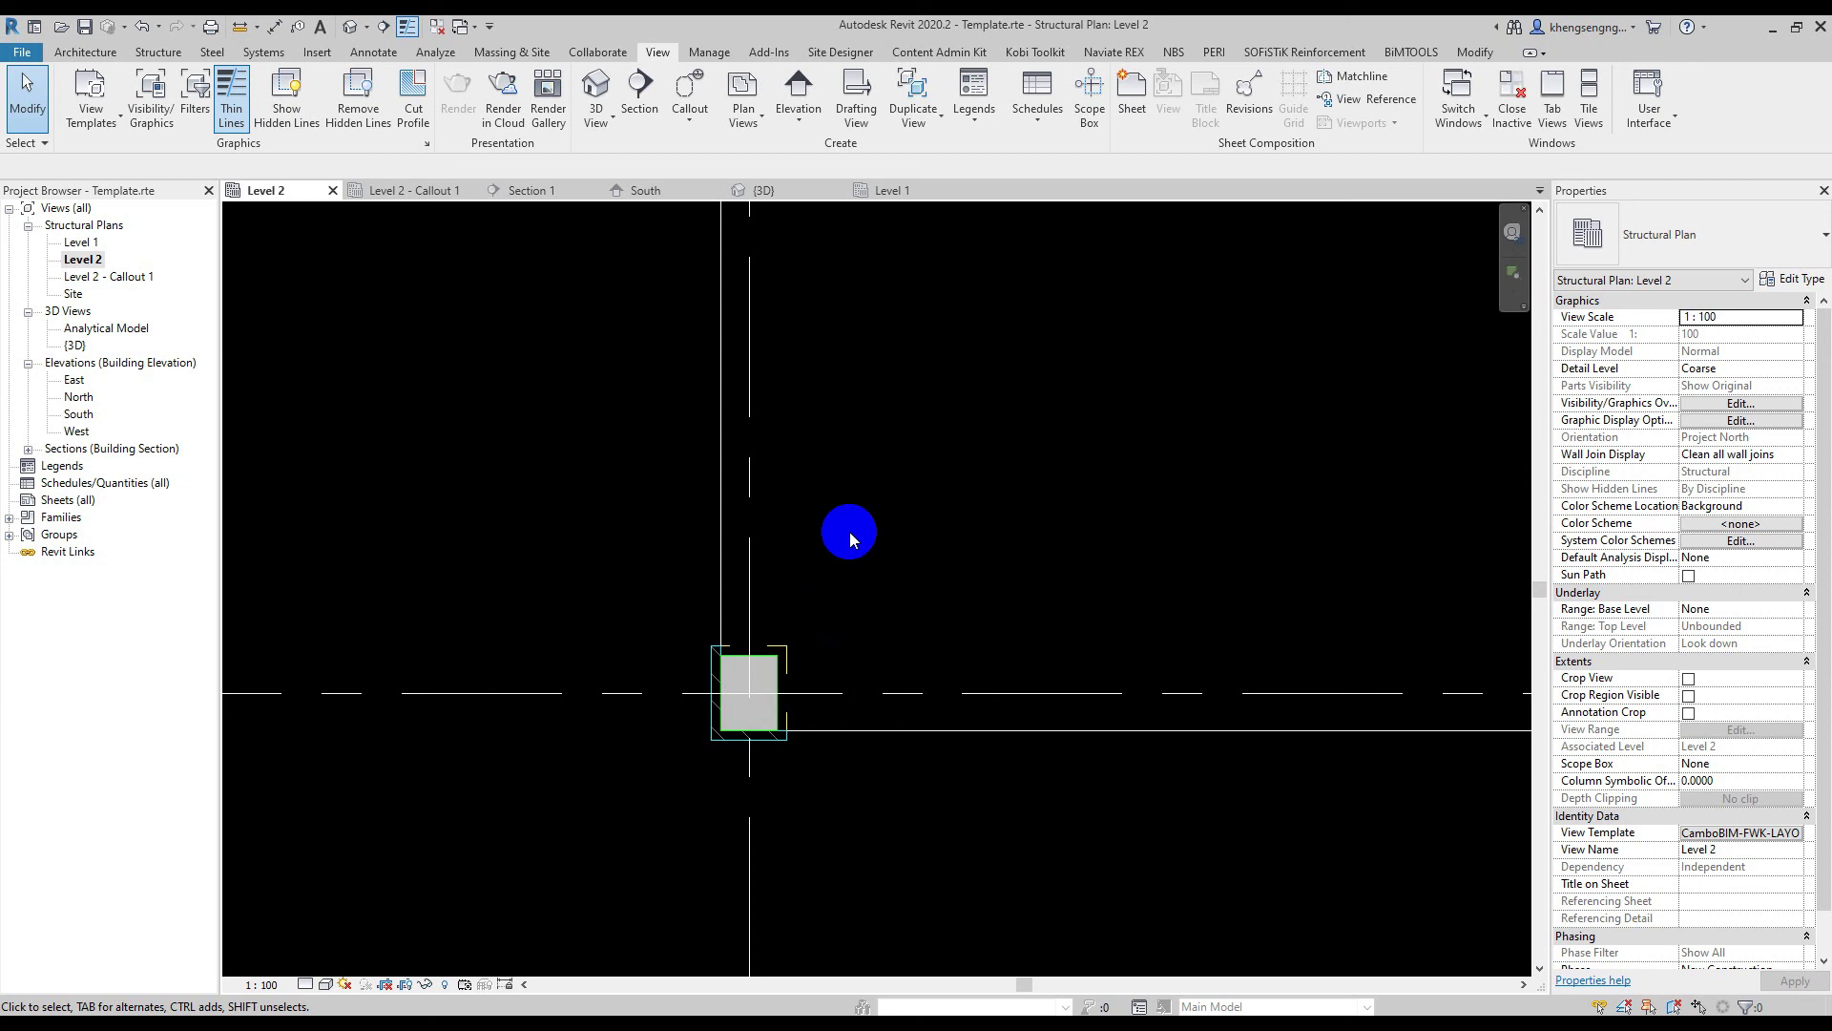
Close the inactive views and zoom to fit the whole grid with ZF
scroll(891, 698, "up", 1)
middle_click_drag(909, 813, 1154, 670)
scroll(989, 761, "up", 1)
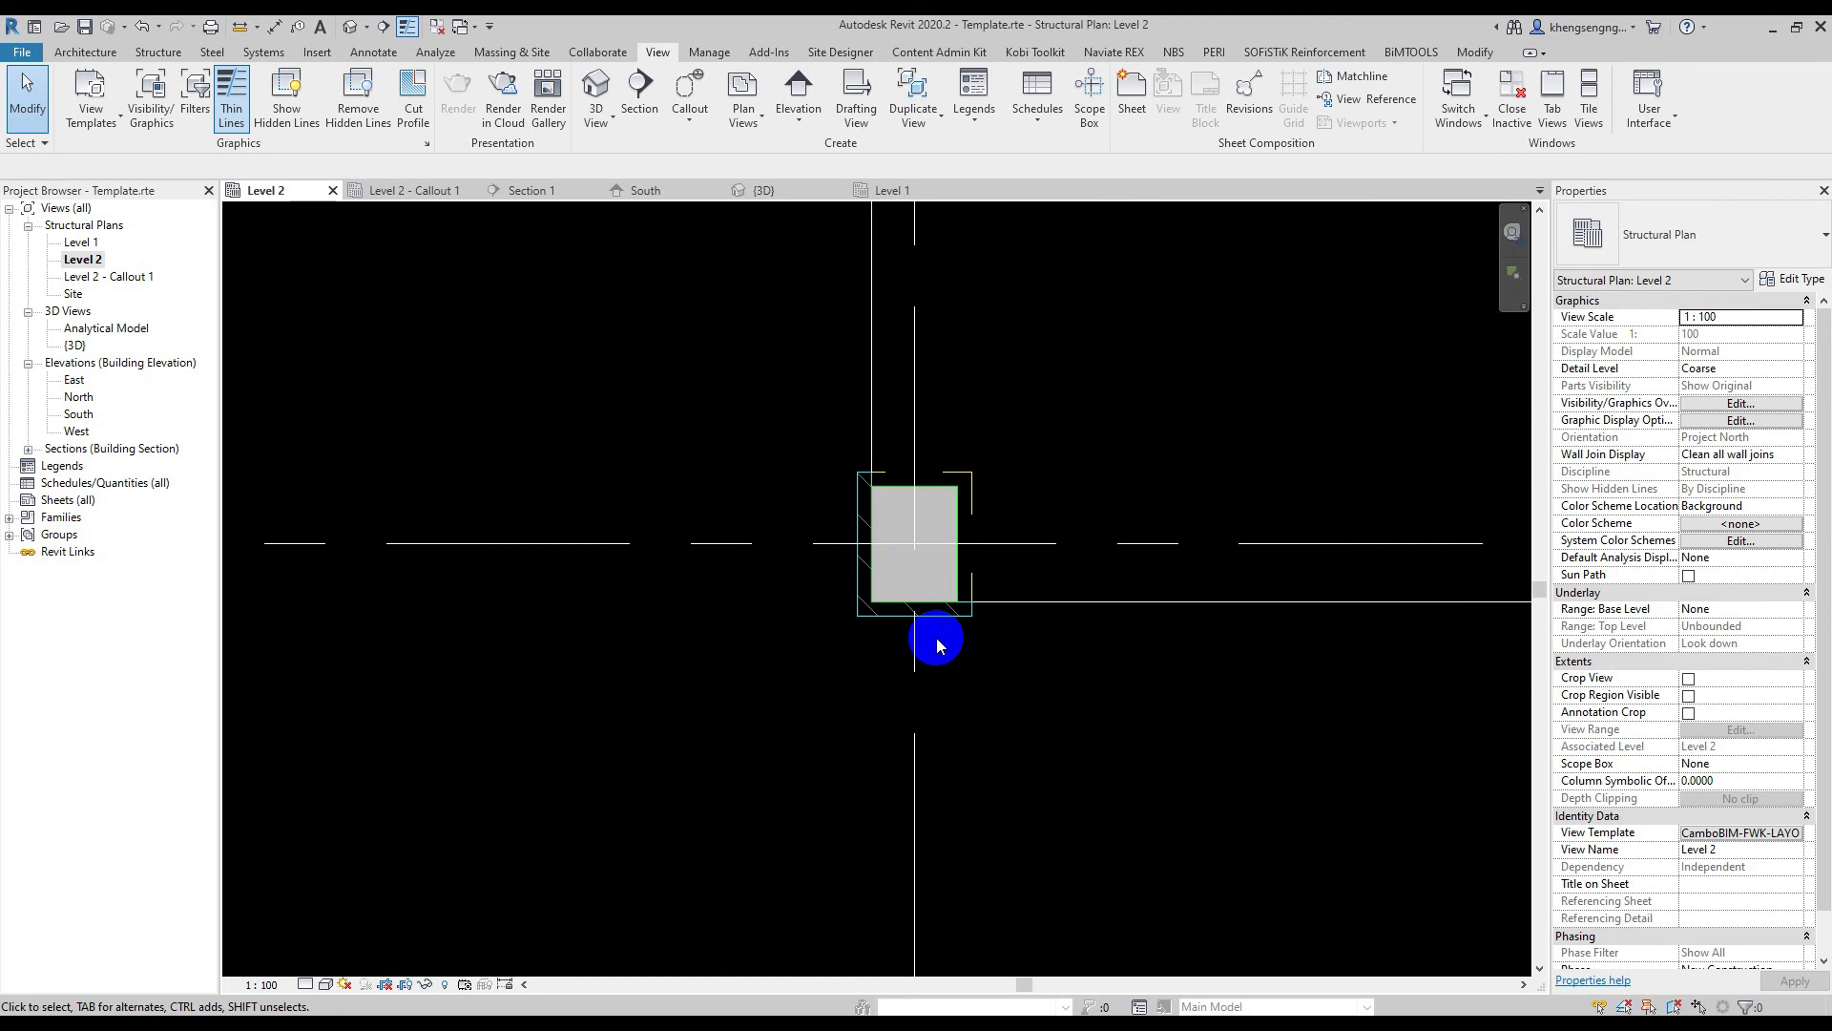
scroll(991, 548, "up", 1)
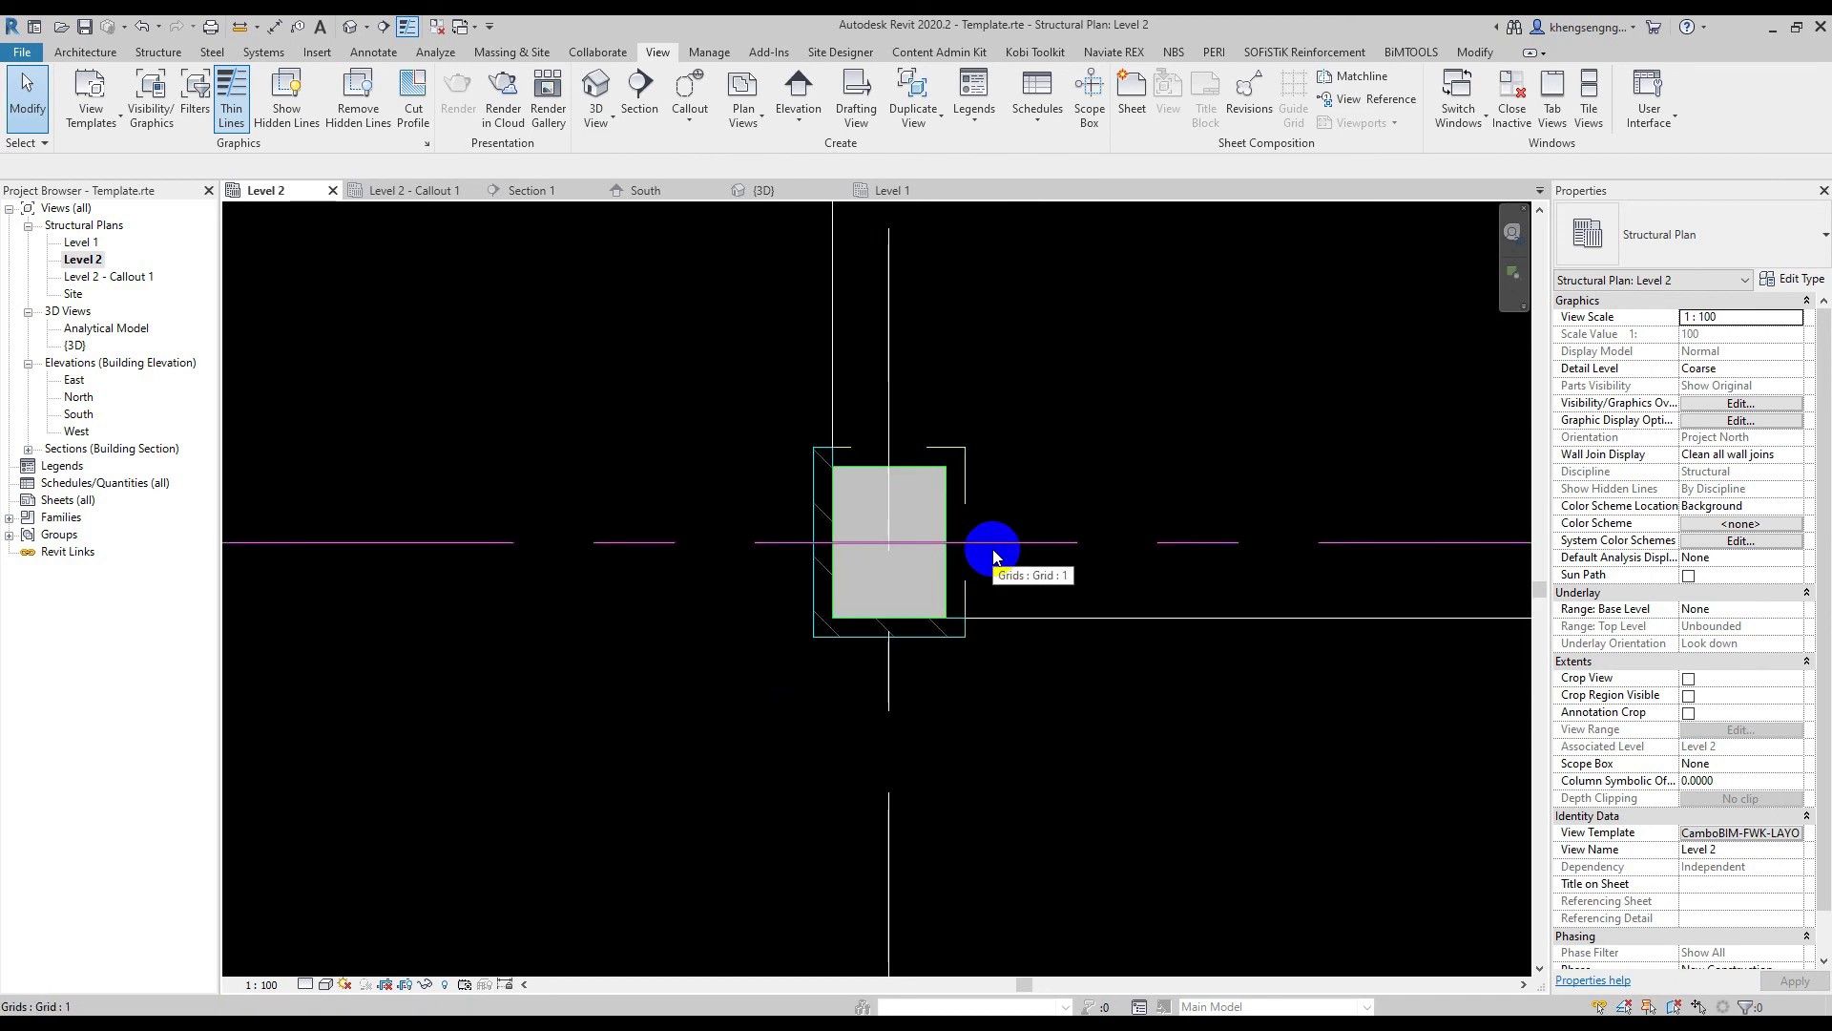
left_click(1512, 96)
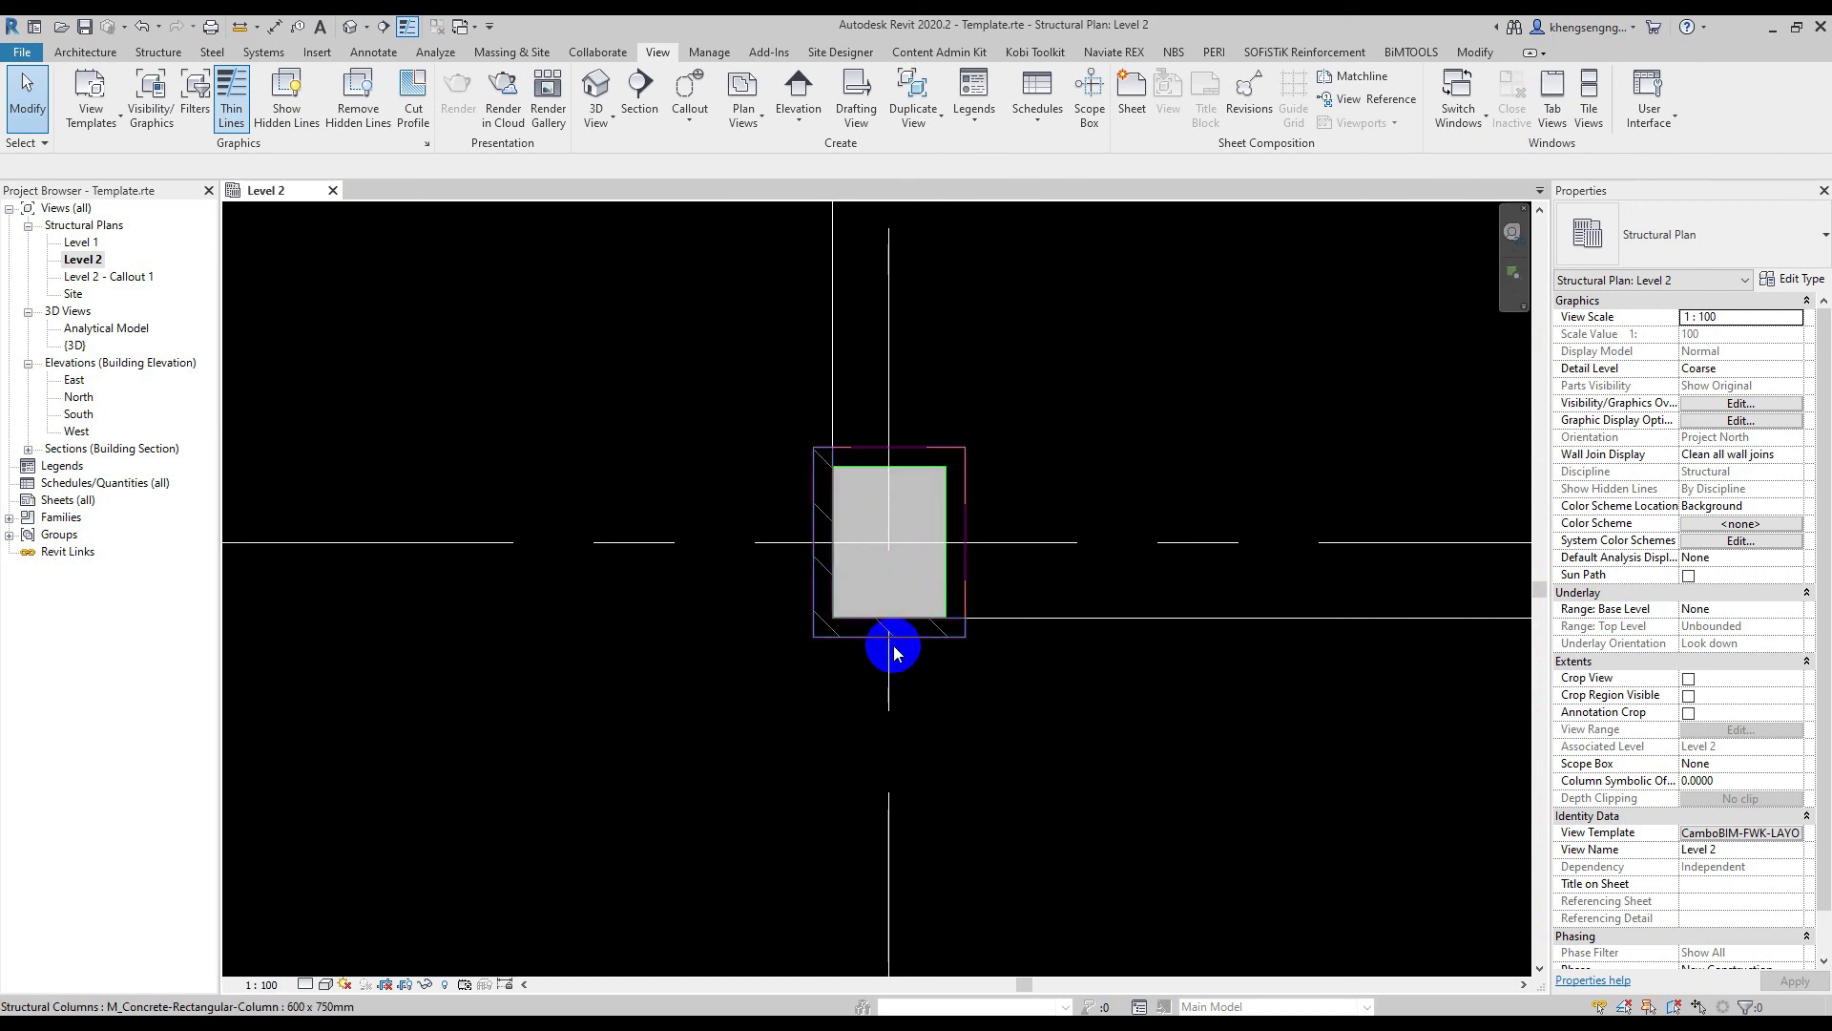
key("z")
key("f")
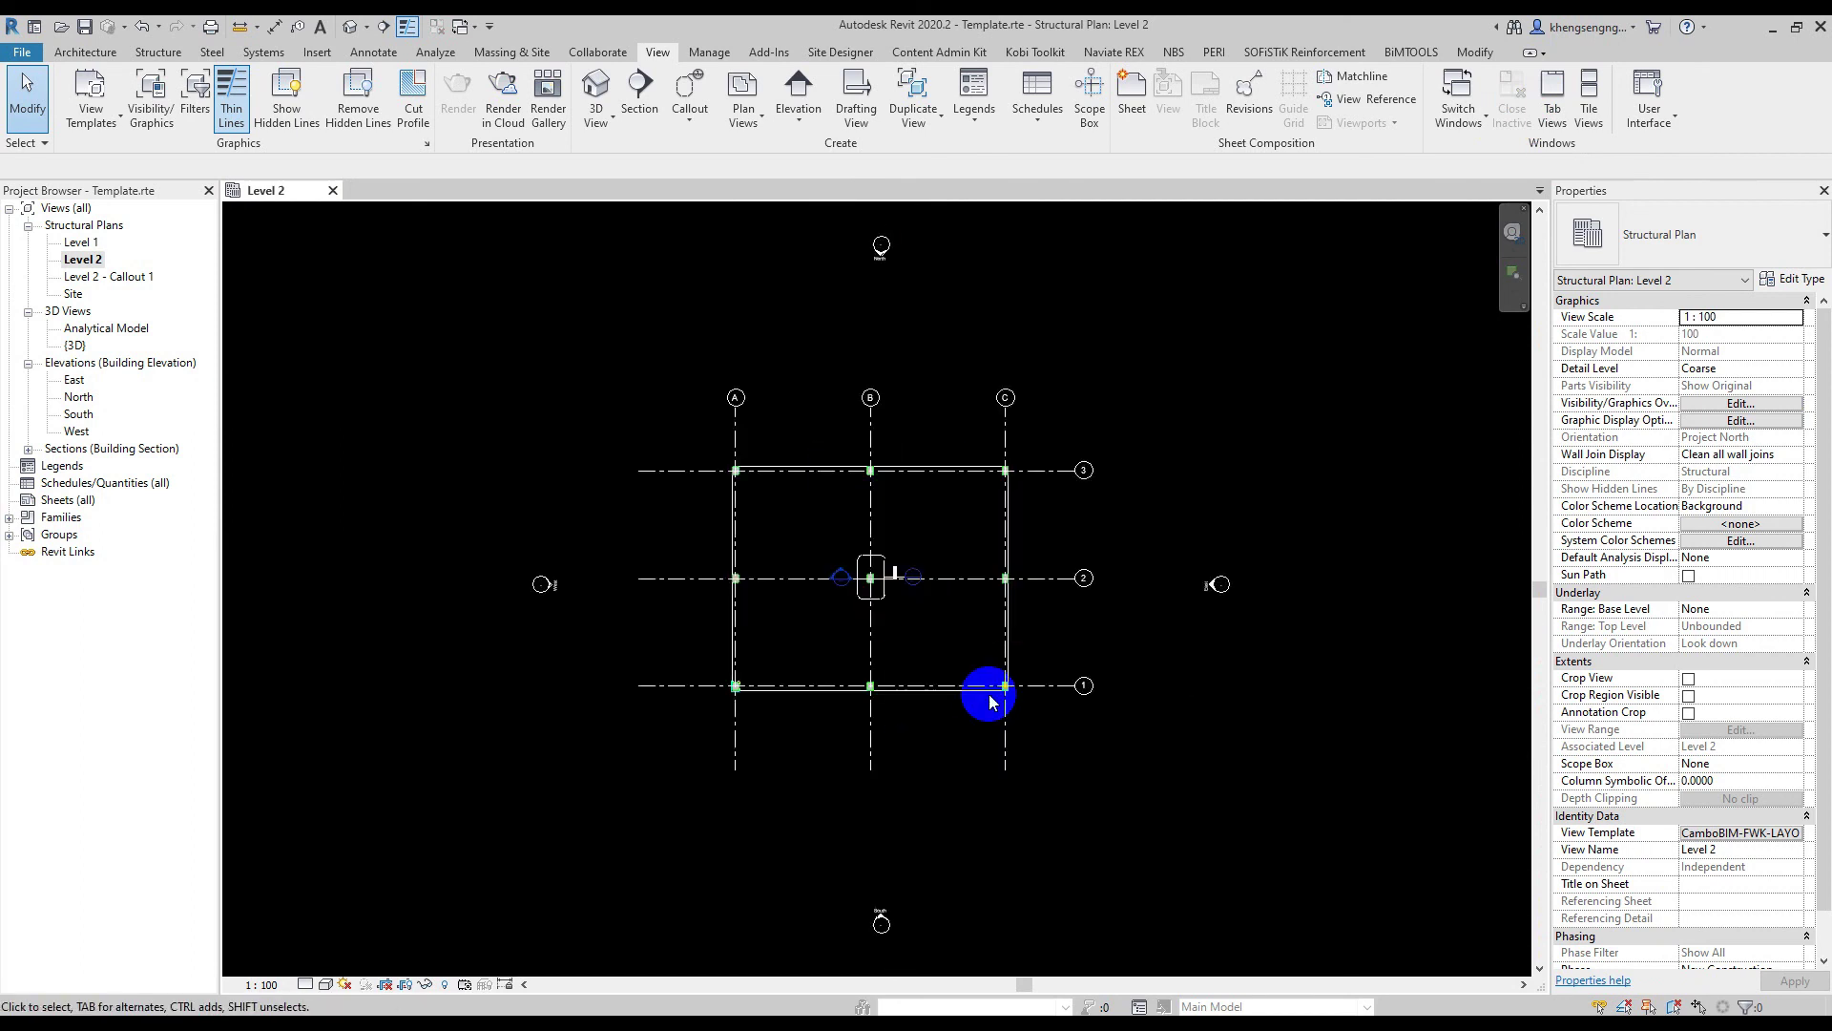